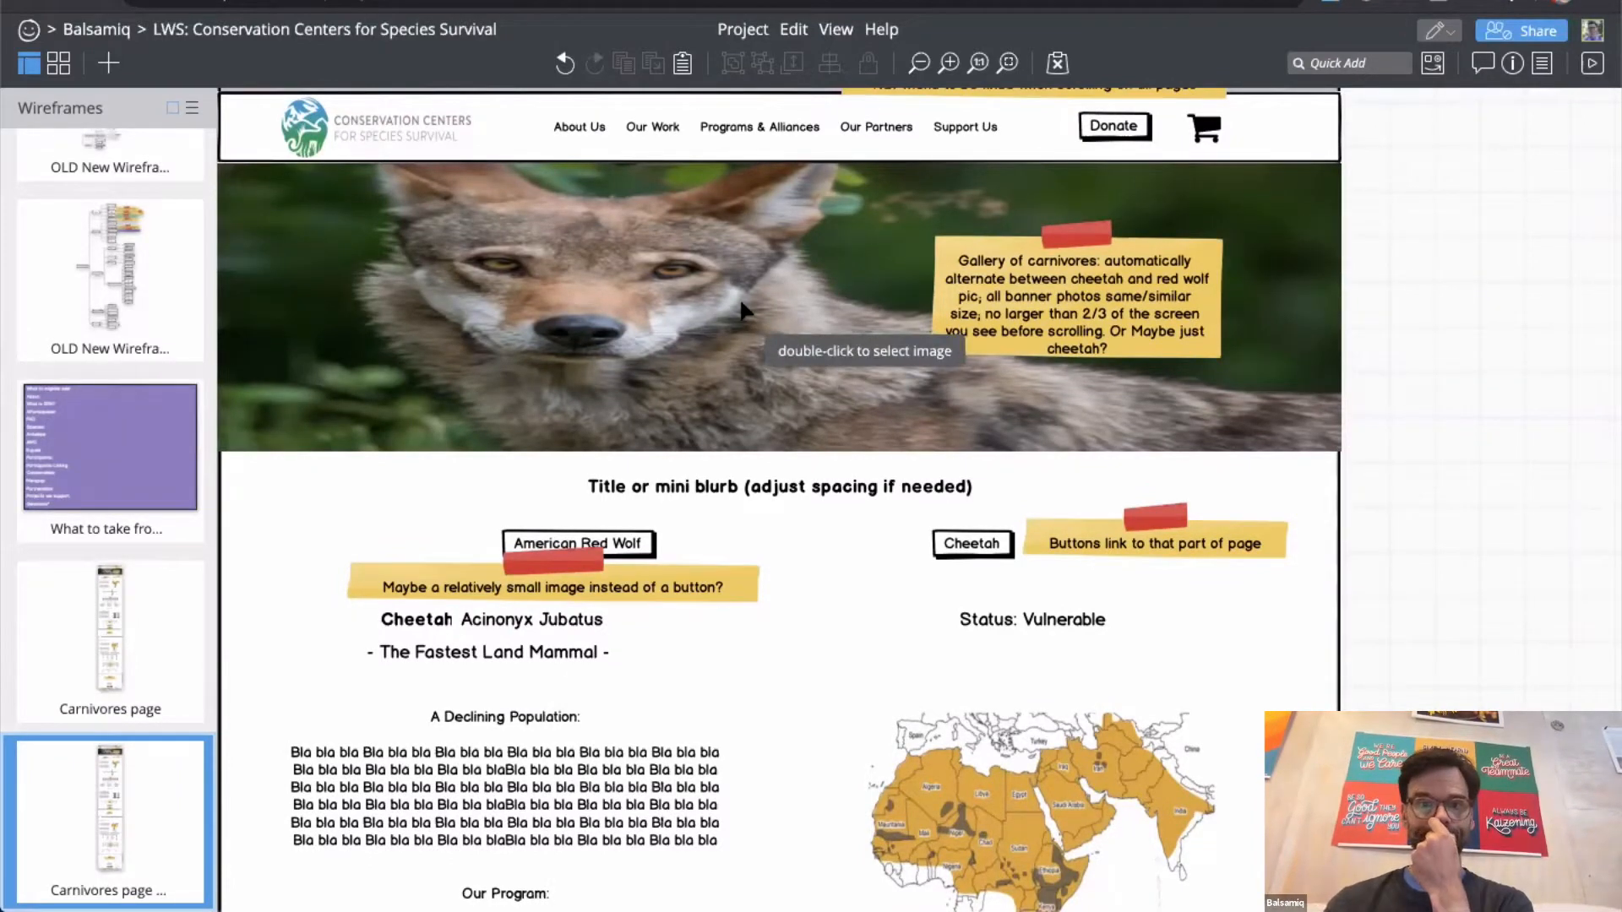
pyautogui.scroll(1, 742, 311)
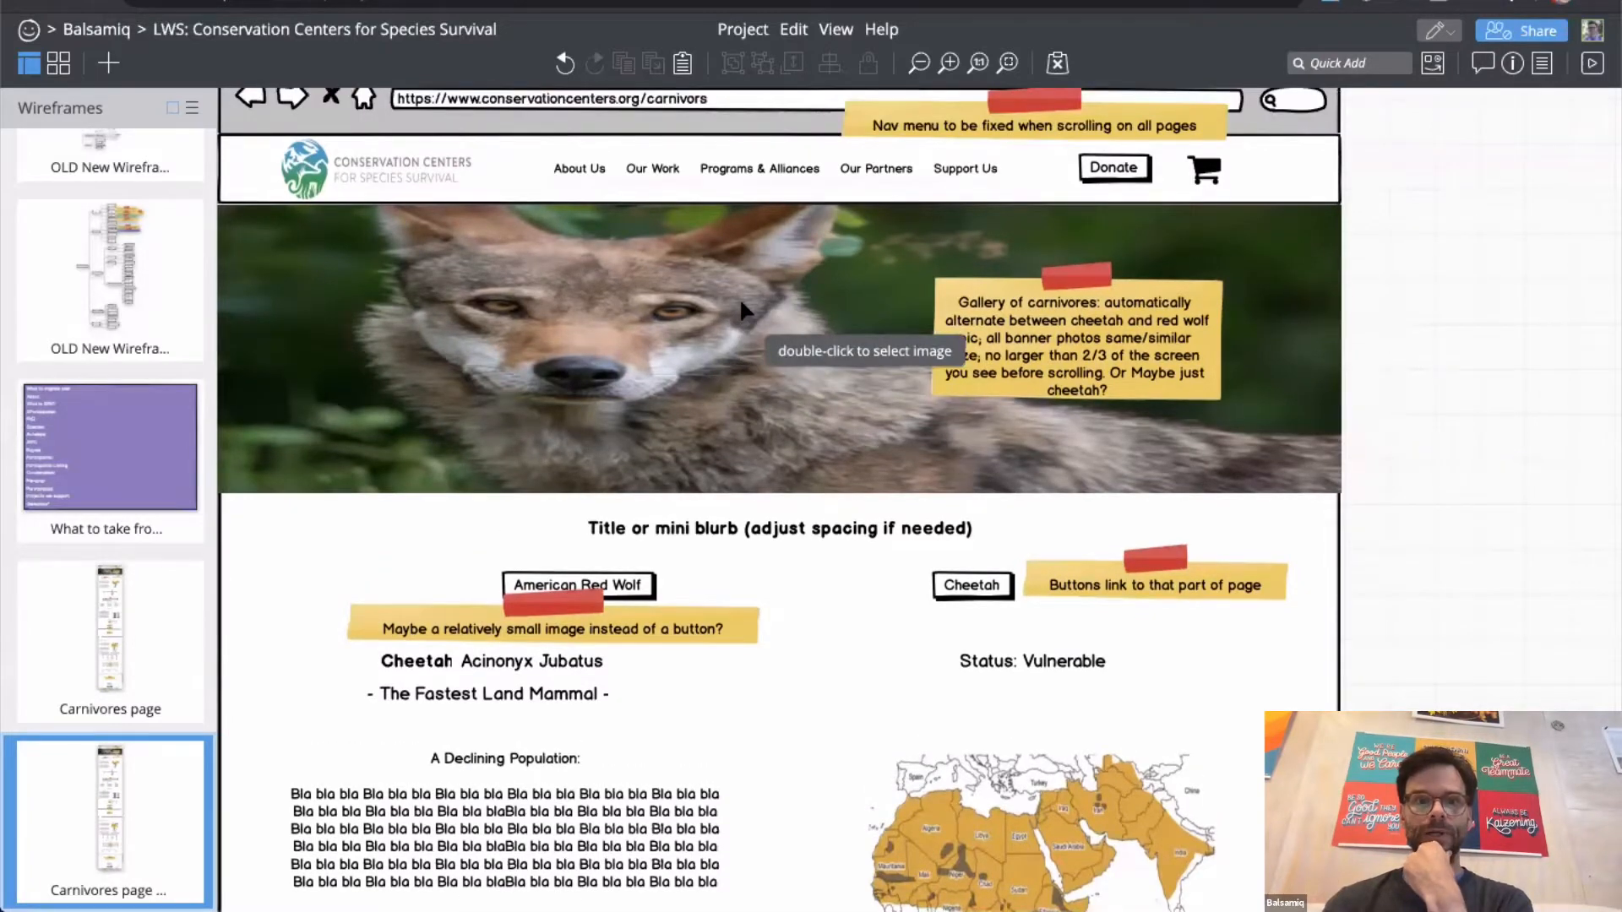
pyautogui.scroll(1, 742, 308)
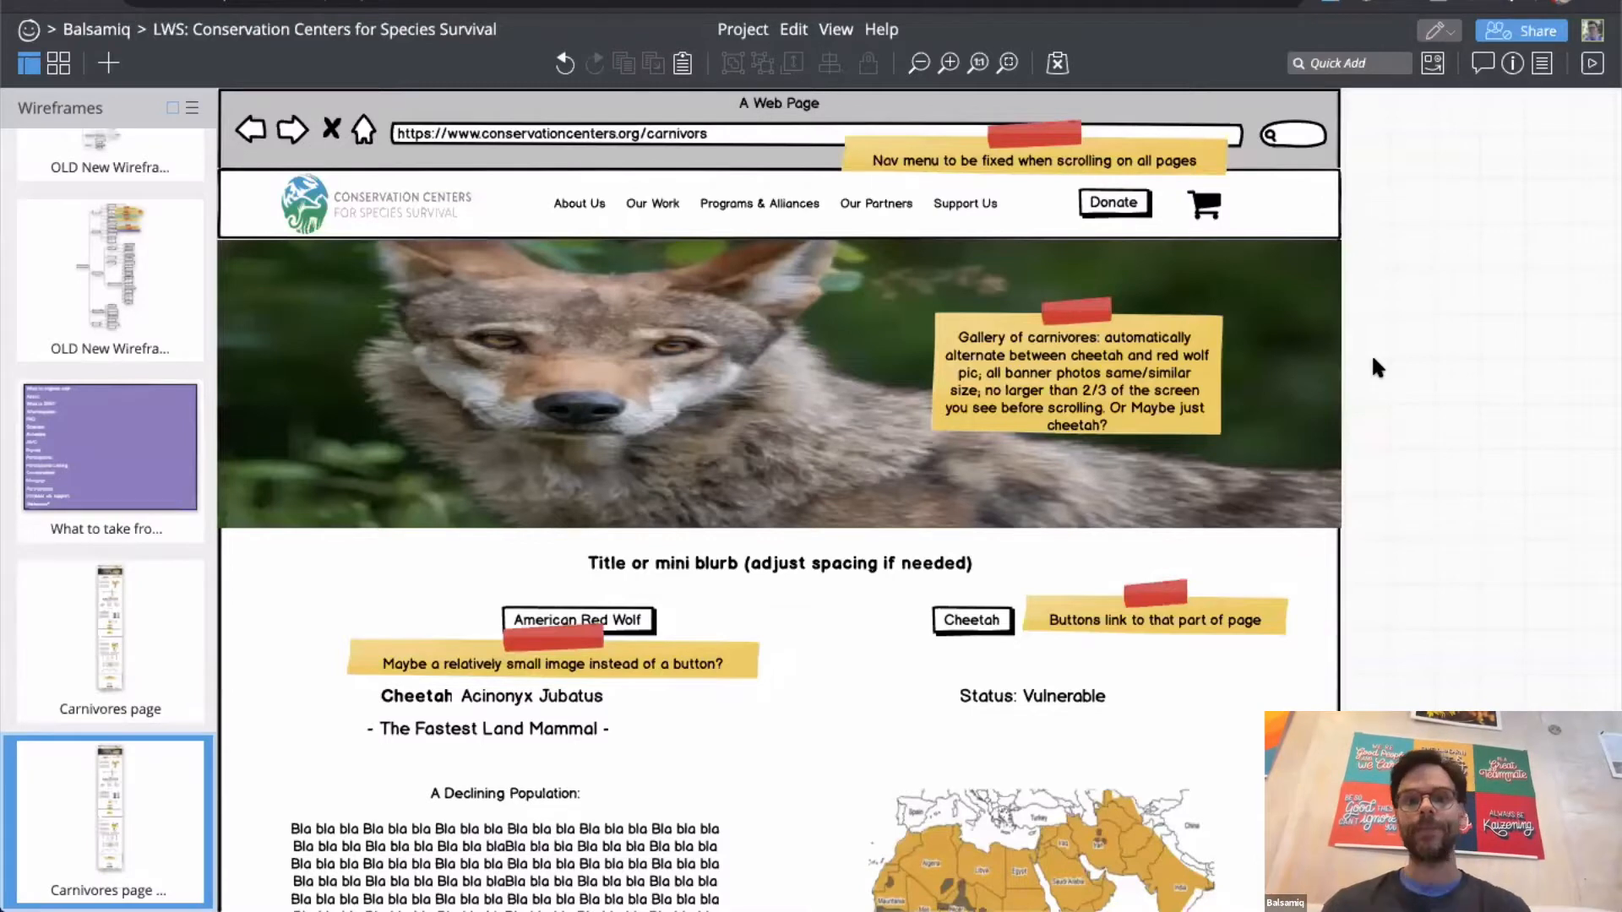
pyautogui.scroll(-2, 1371, 353)
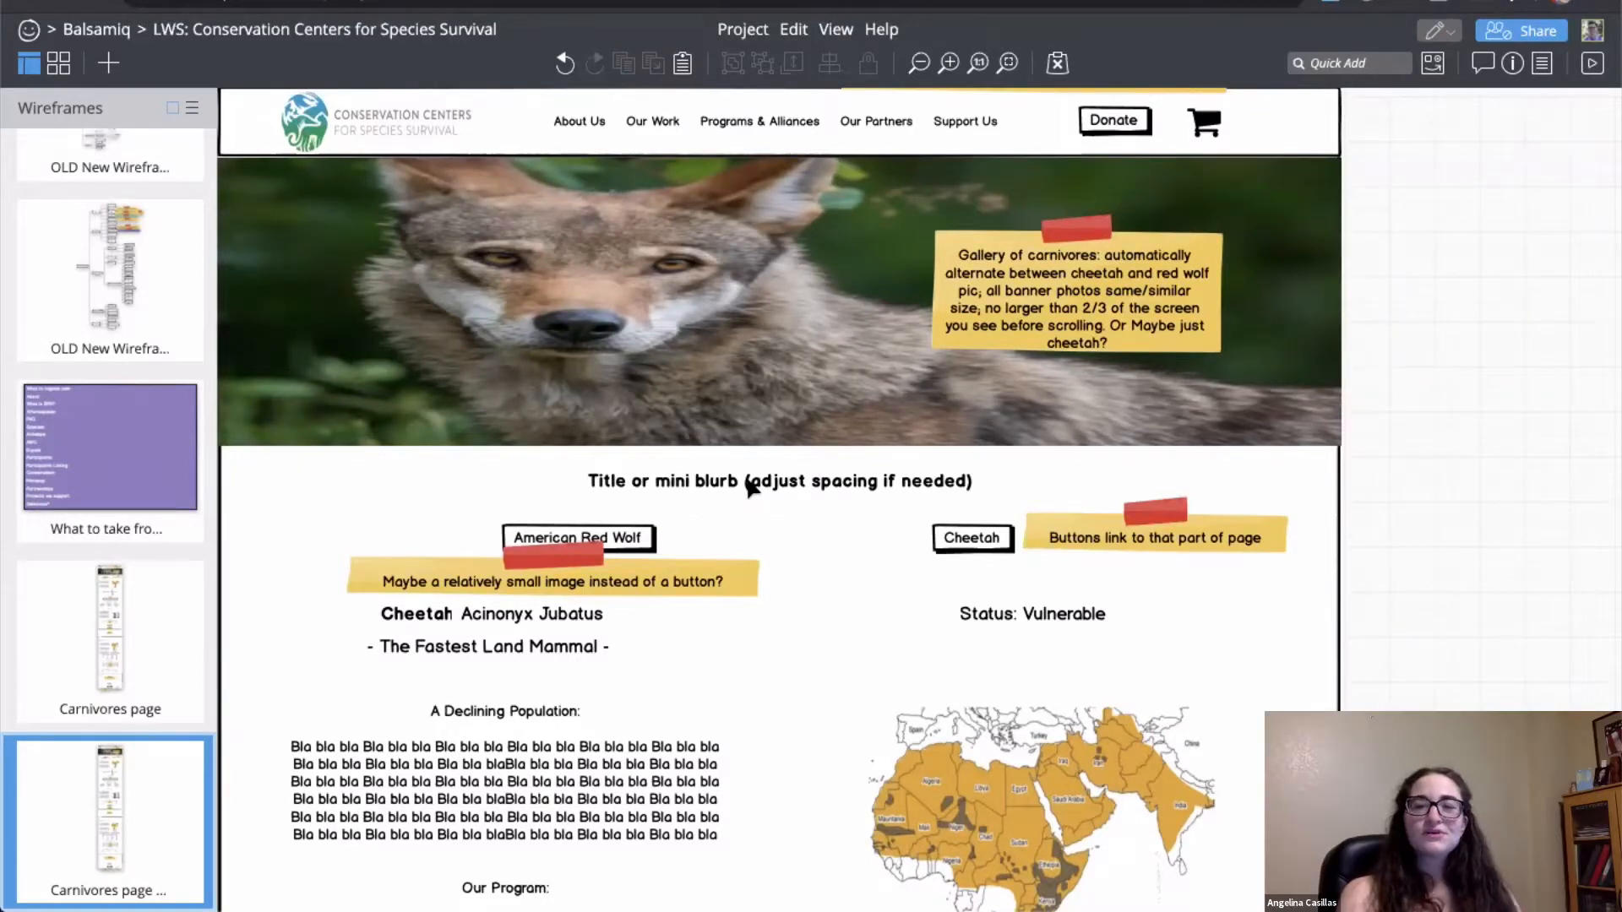
pyautogui.scroll(2, 752, 486)
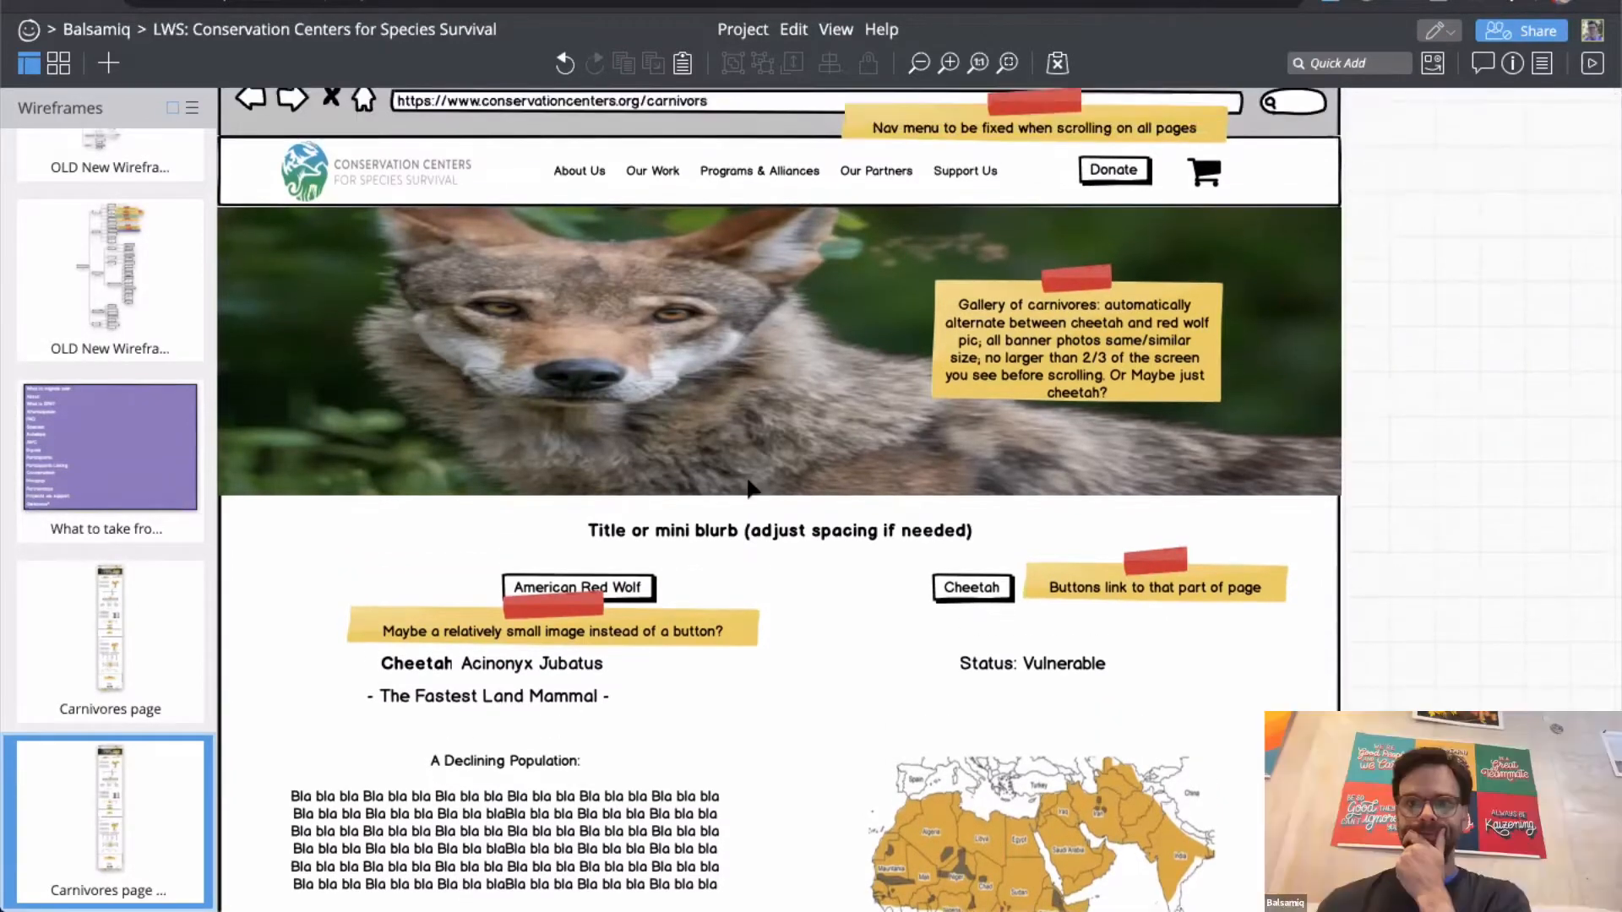
pyautogui.scroll(1, 749, 487)
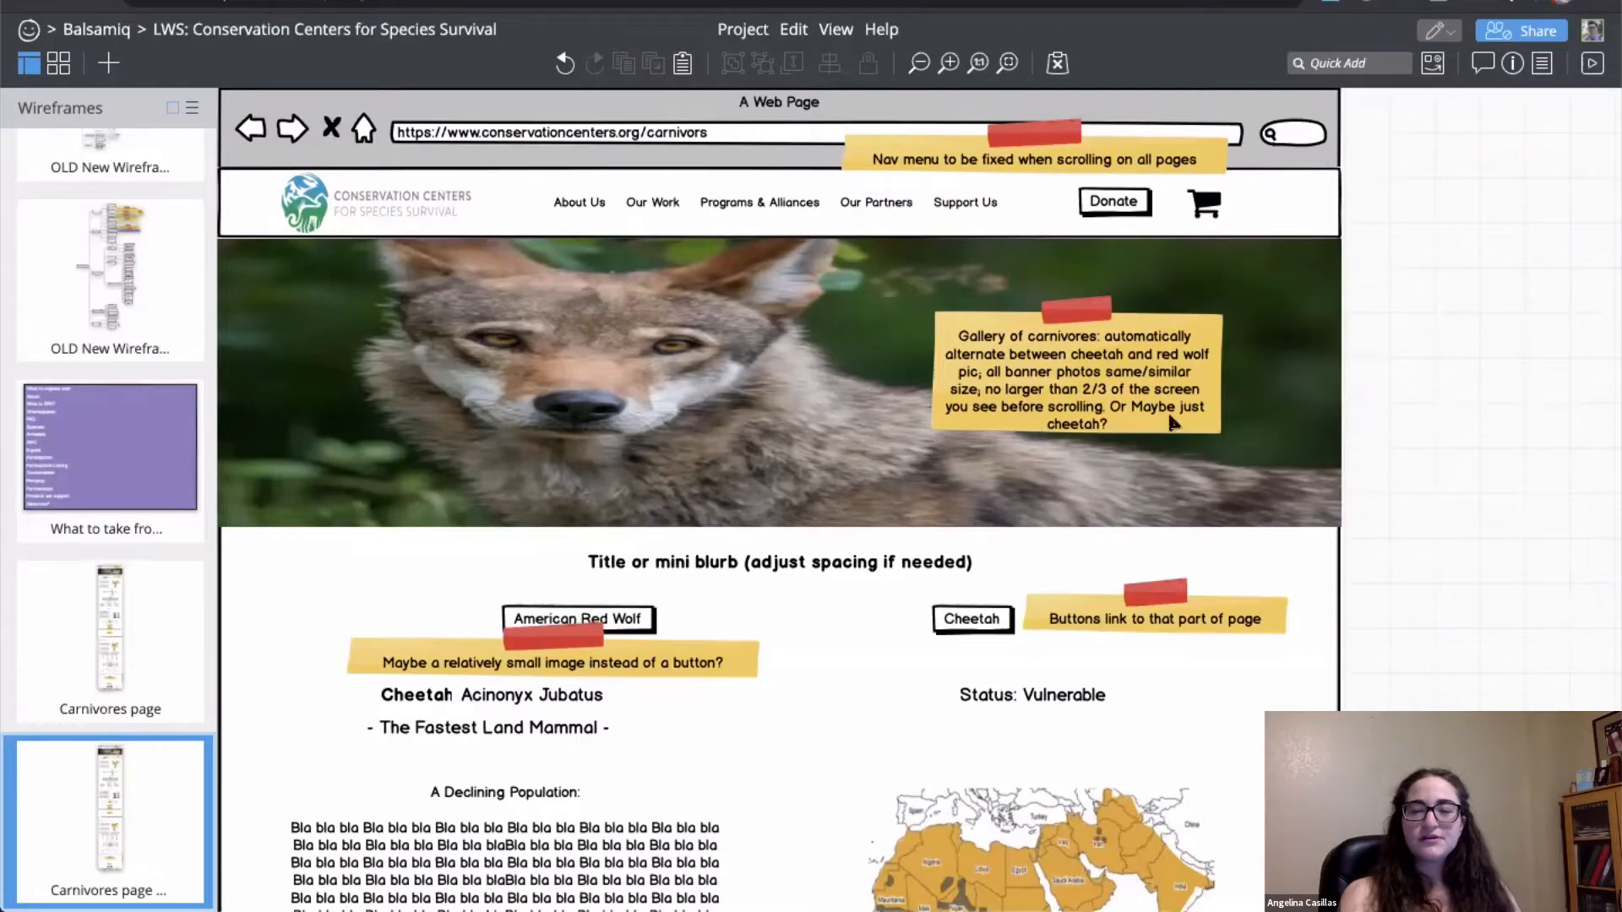
# Step: Add a Title control to the carnivores page wireframe
pyautogui.press('/')
pyautogui.write('su')
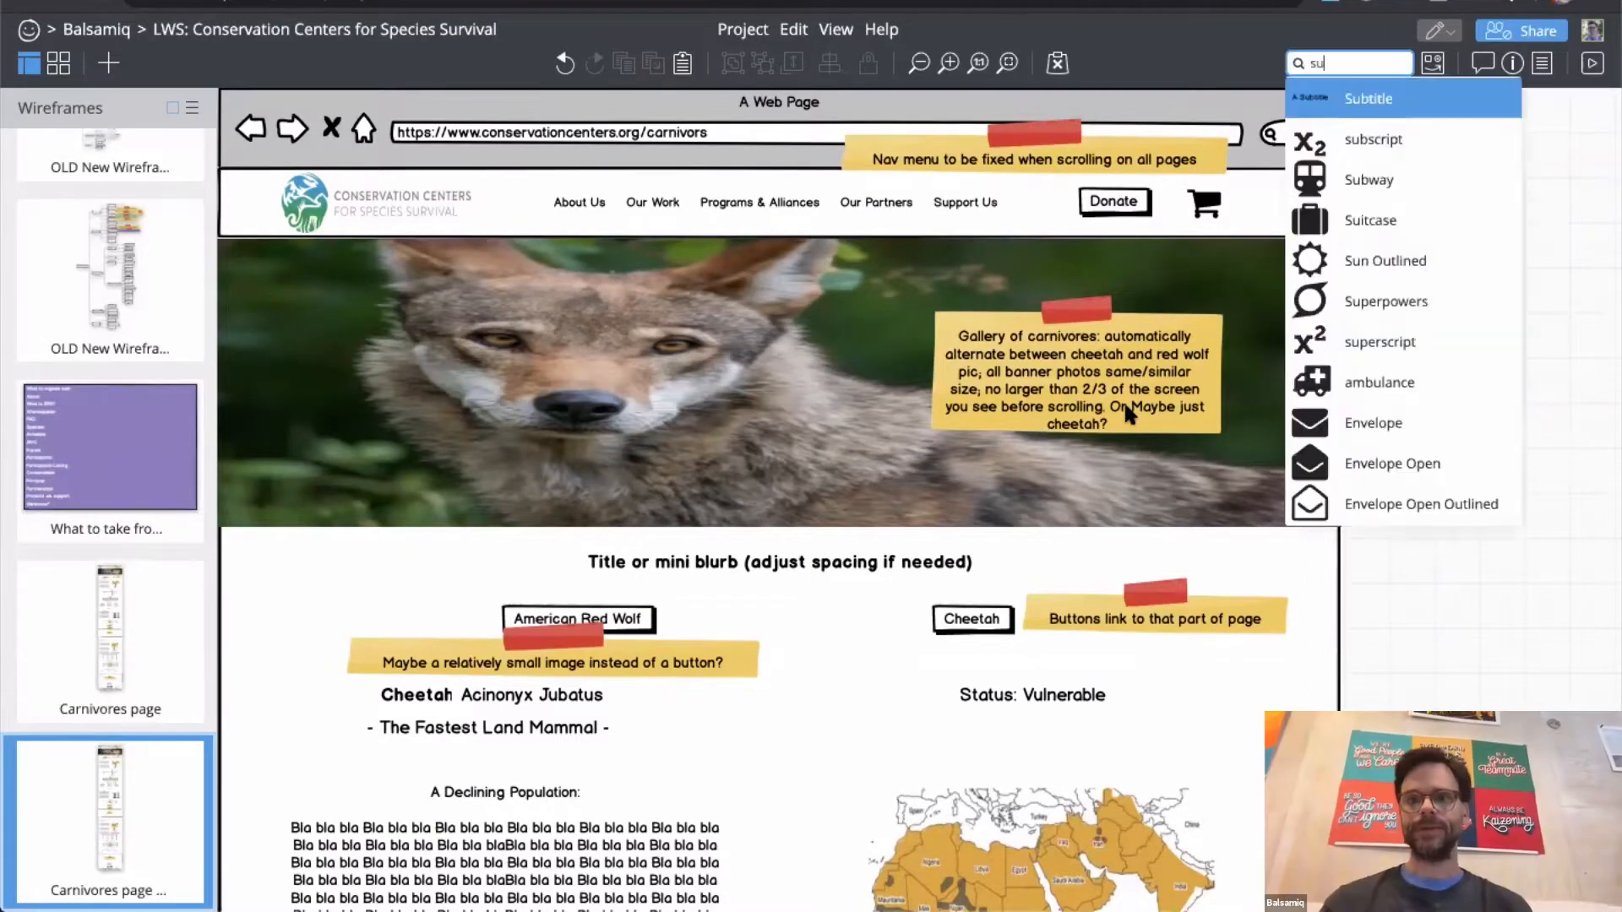
pyautogui.press('BackSpace')
pyautogui.press('BackSpace')
pyautogui.write('tit')
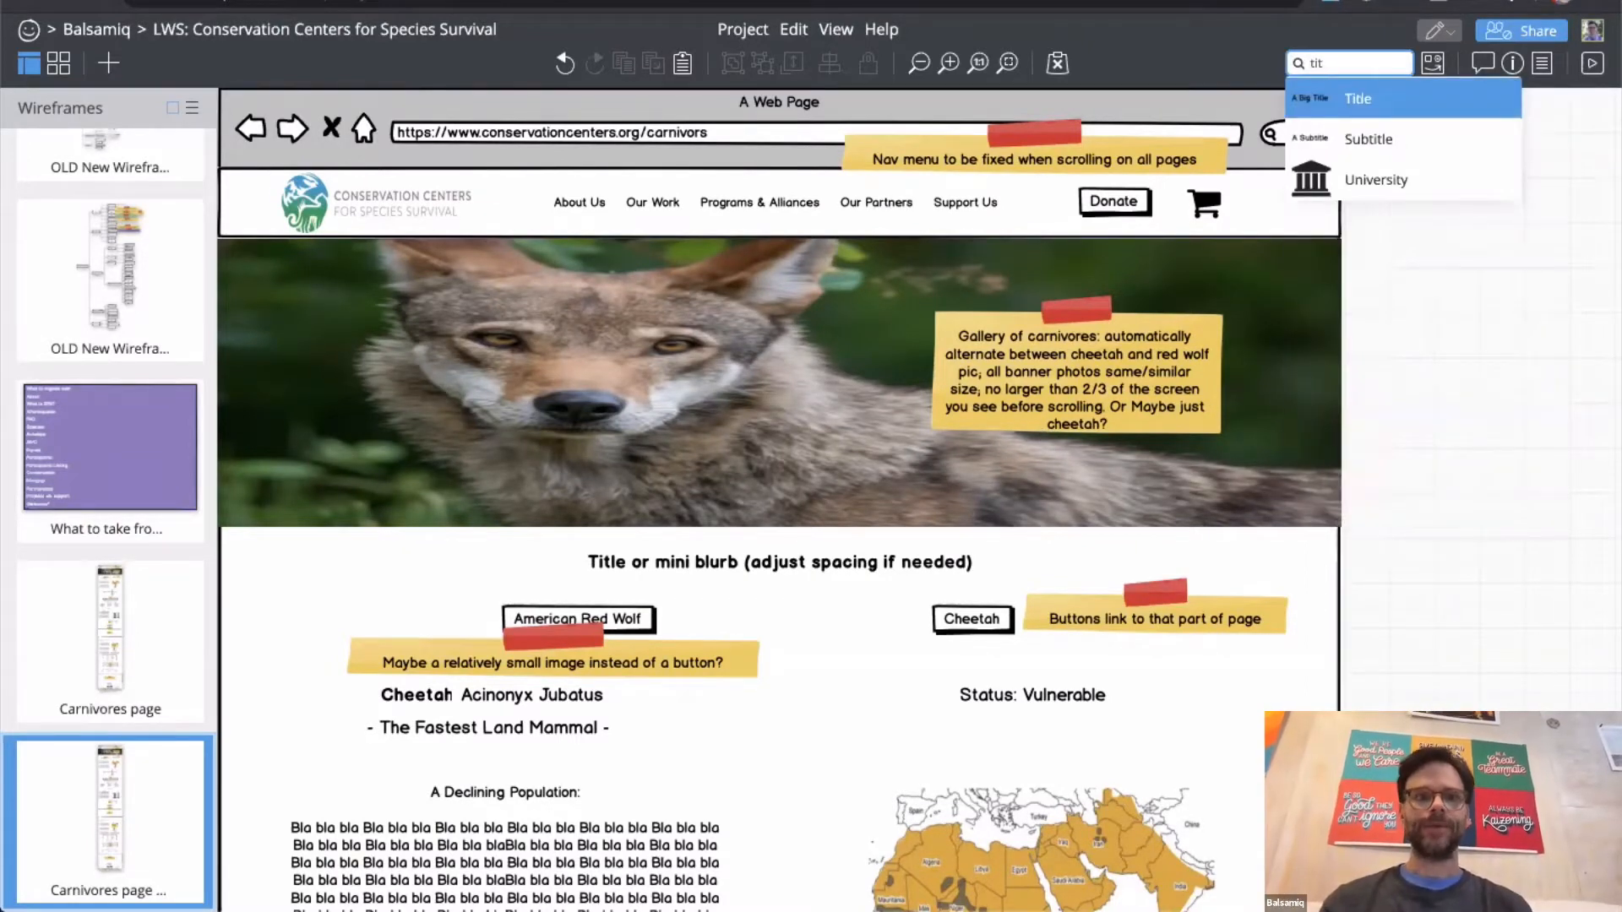
pyautogui.press('Return')
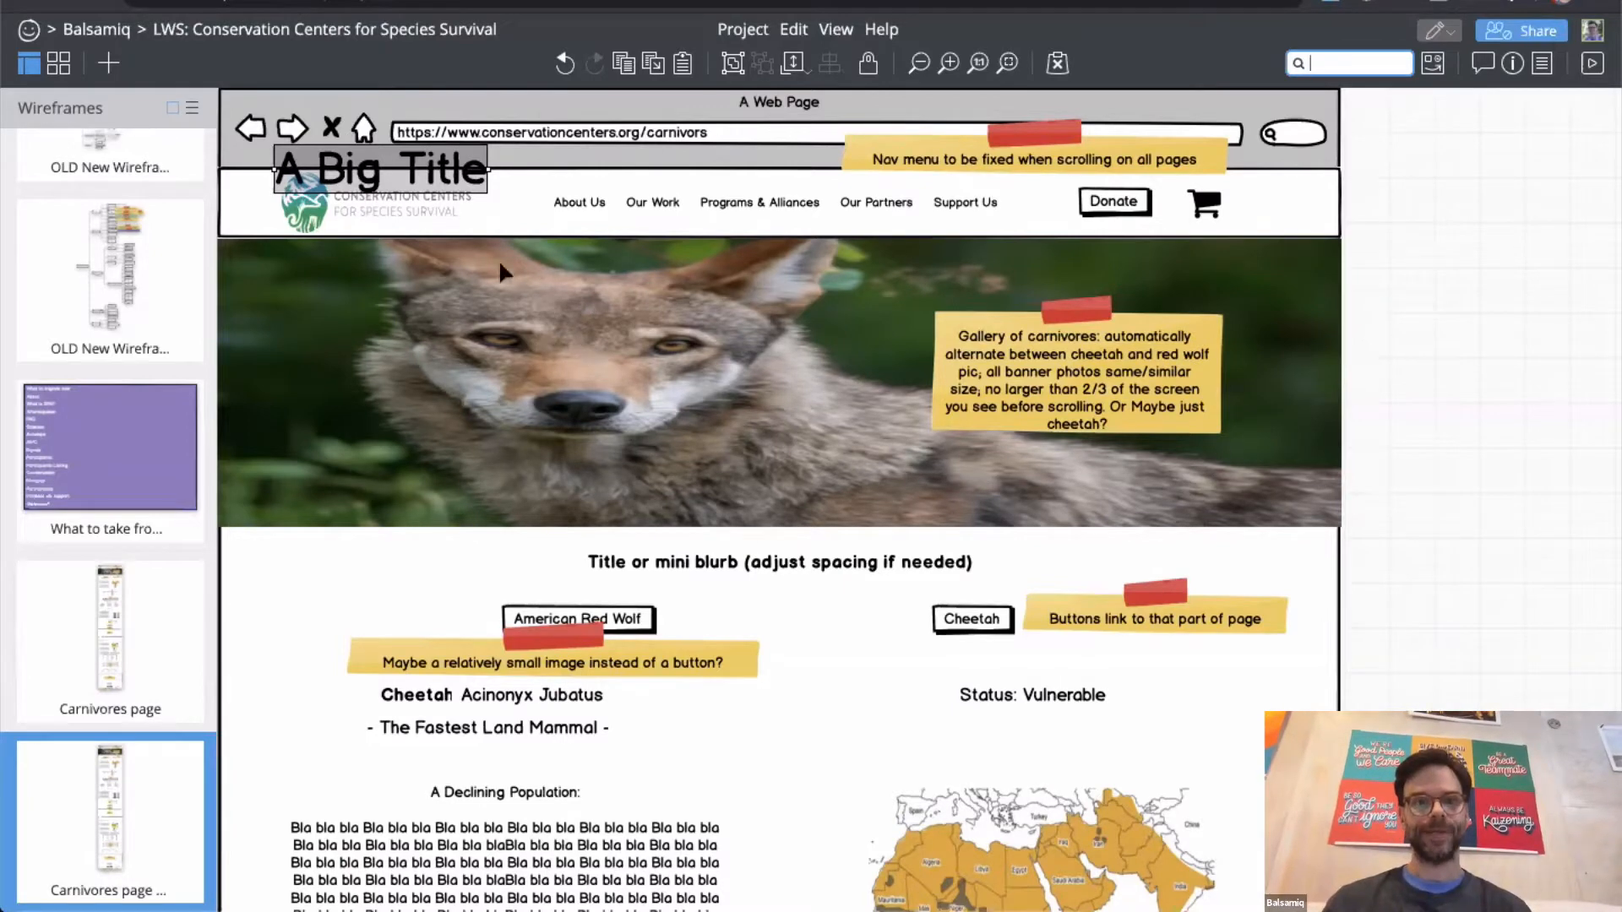
# Step: Change the new title's text to "Carnivores" and place it over the upper-left area of the wolf banner image
pyautogui.doubleClick(433, 186)
pyautogui.write('Ca')
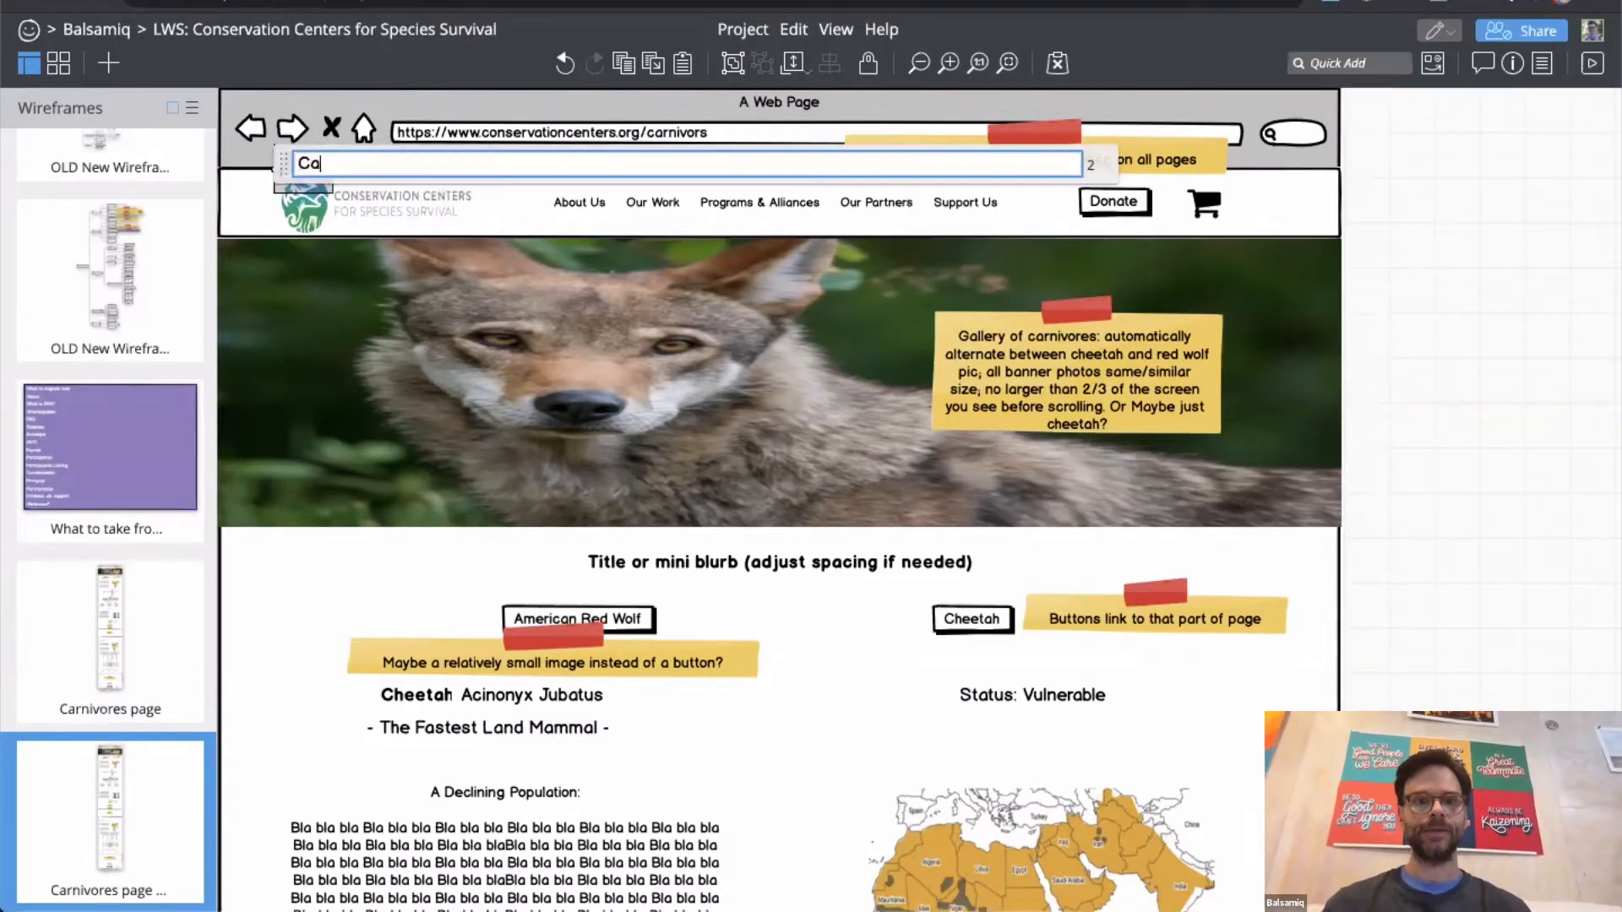
pyautogui.write('rnivores')
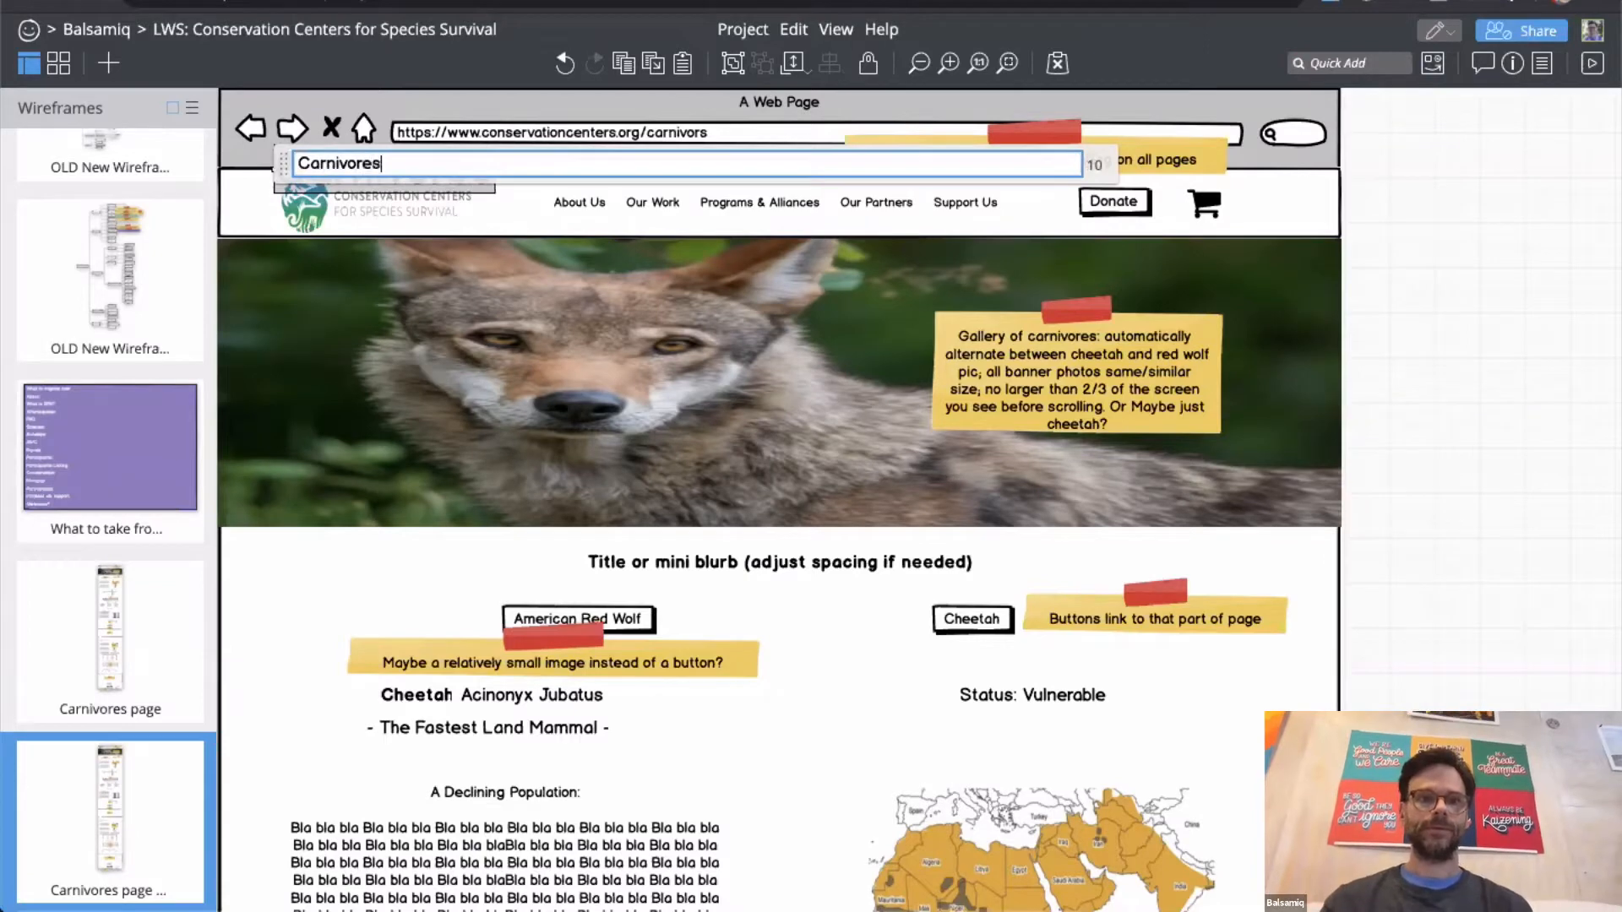
pyautogui.press('Return')
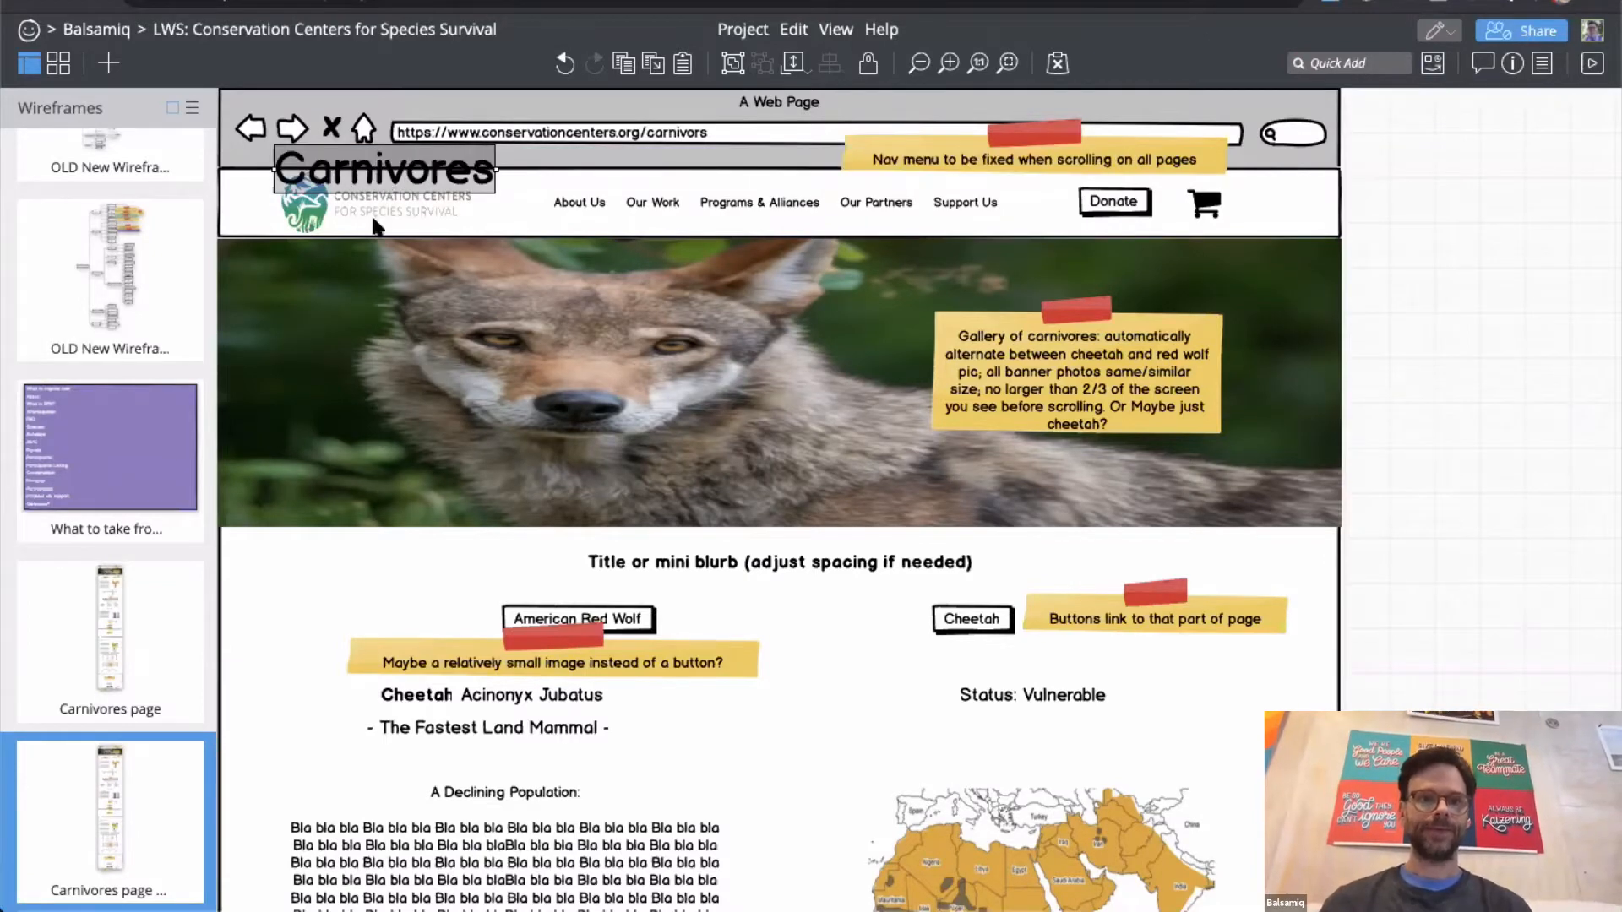
pyautogui.moveTo(379, 179); pyautogui.dragTo(358, 286)
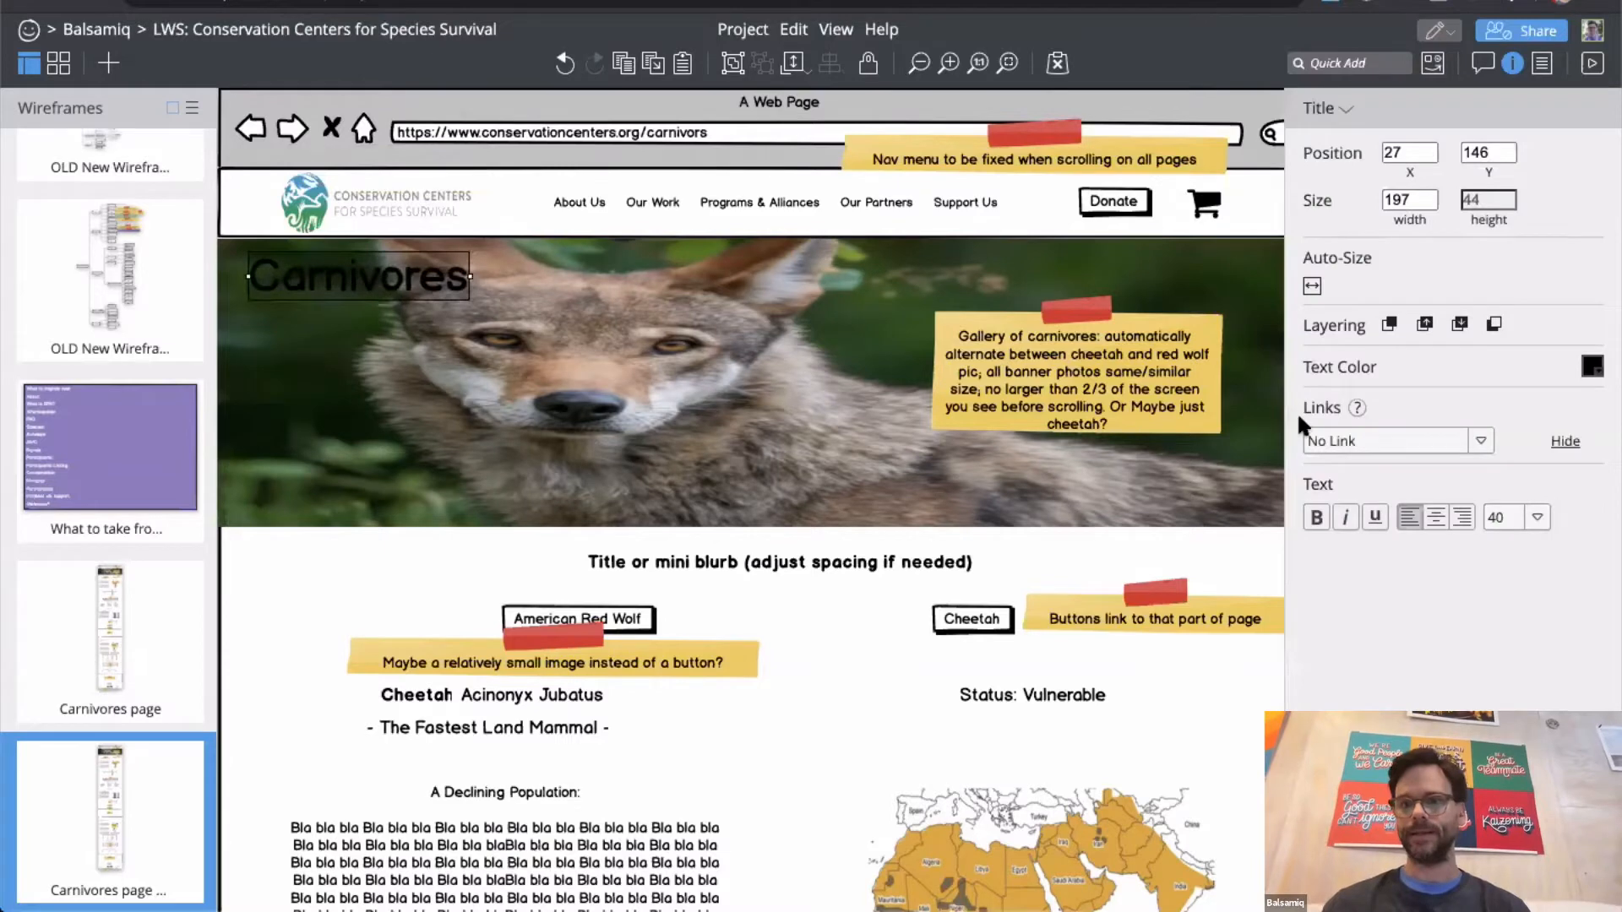
# Step: Set the Carnivores title's text color to white and its font size to 60, and hide the properties
pyautogui.click(1591, 366)
pyautogui.click(1604, 420)
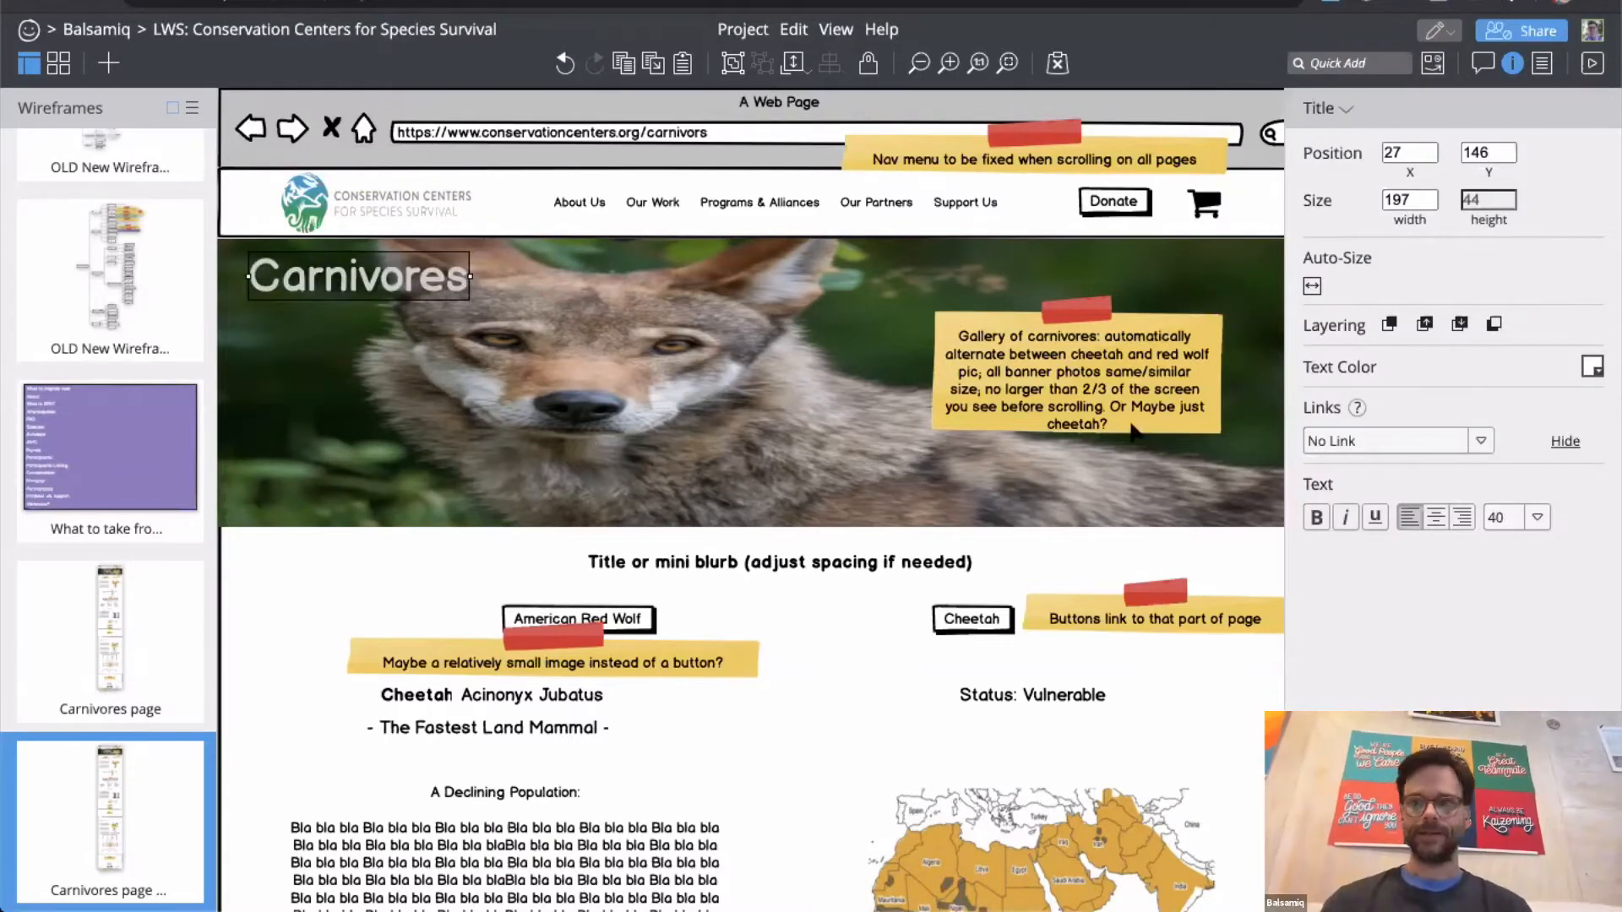
pyautogui.click(1537, 518)
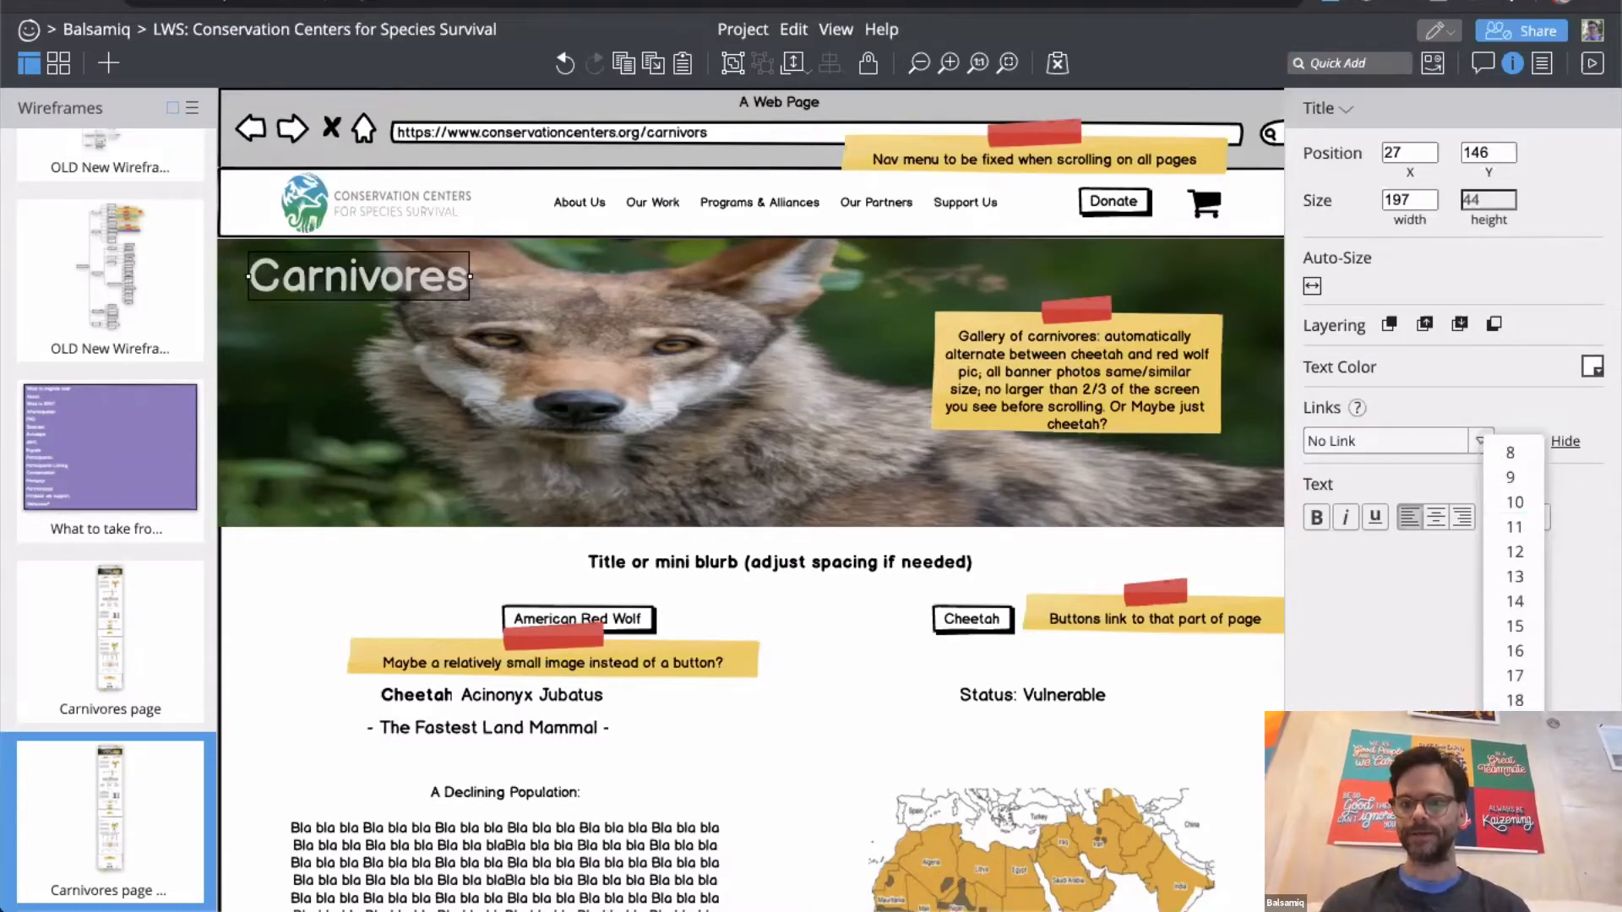
pyautogui.click(1515, 844)
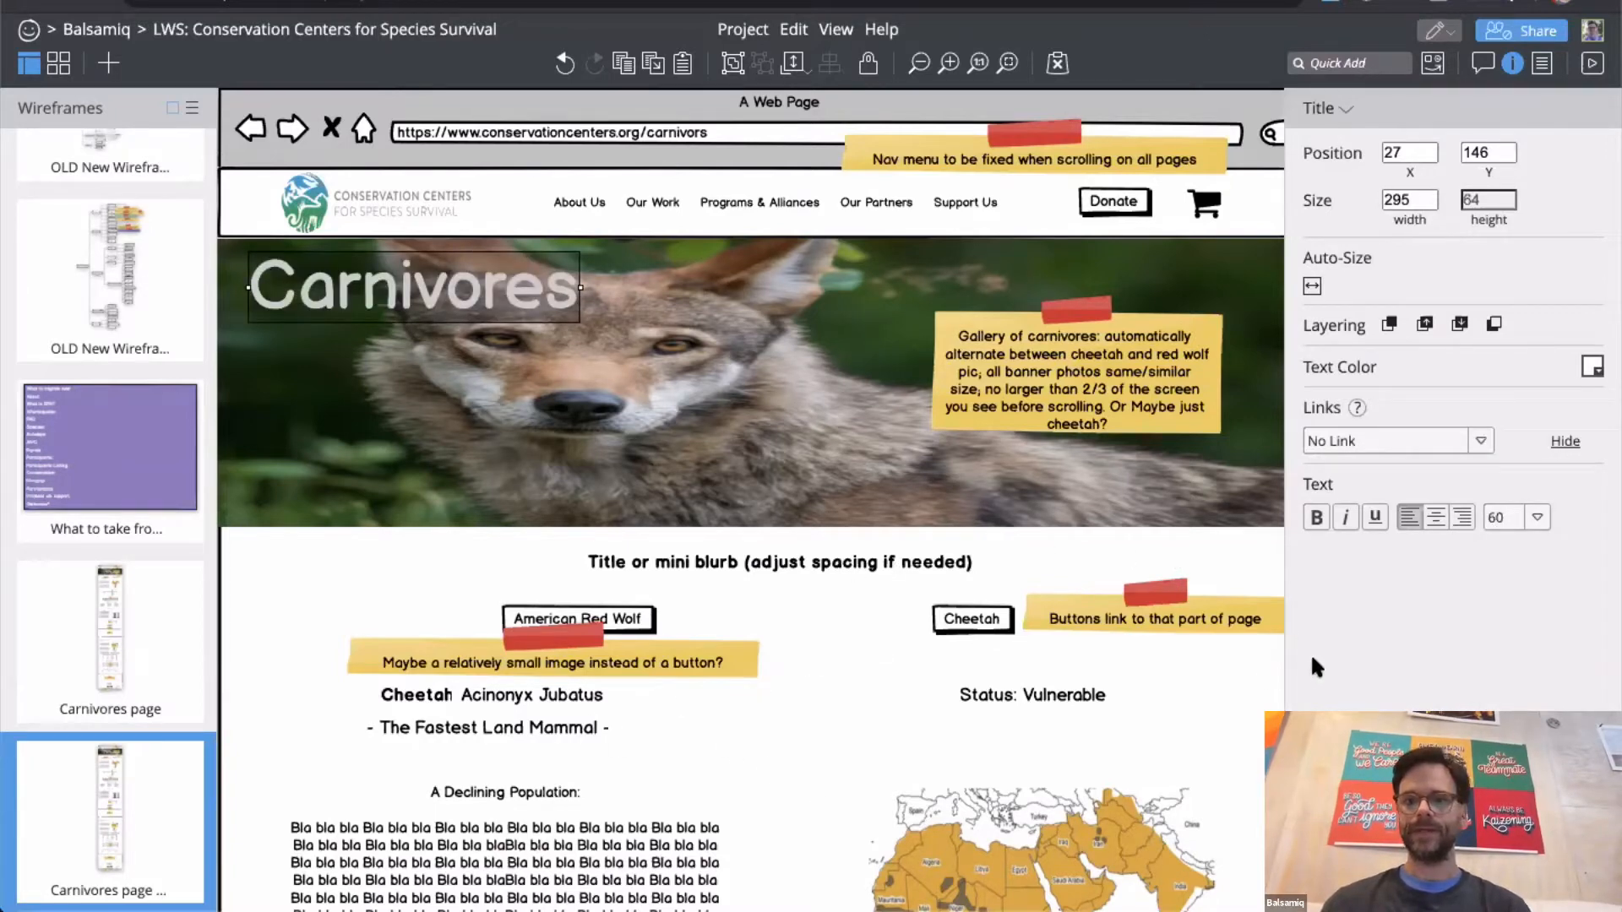
pyautogui.click(361, 563)
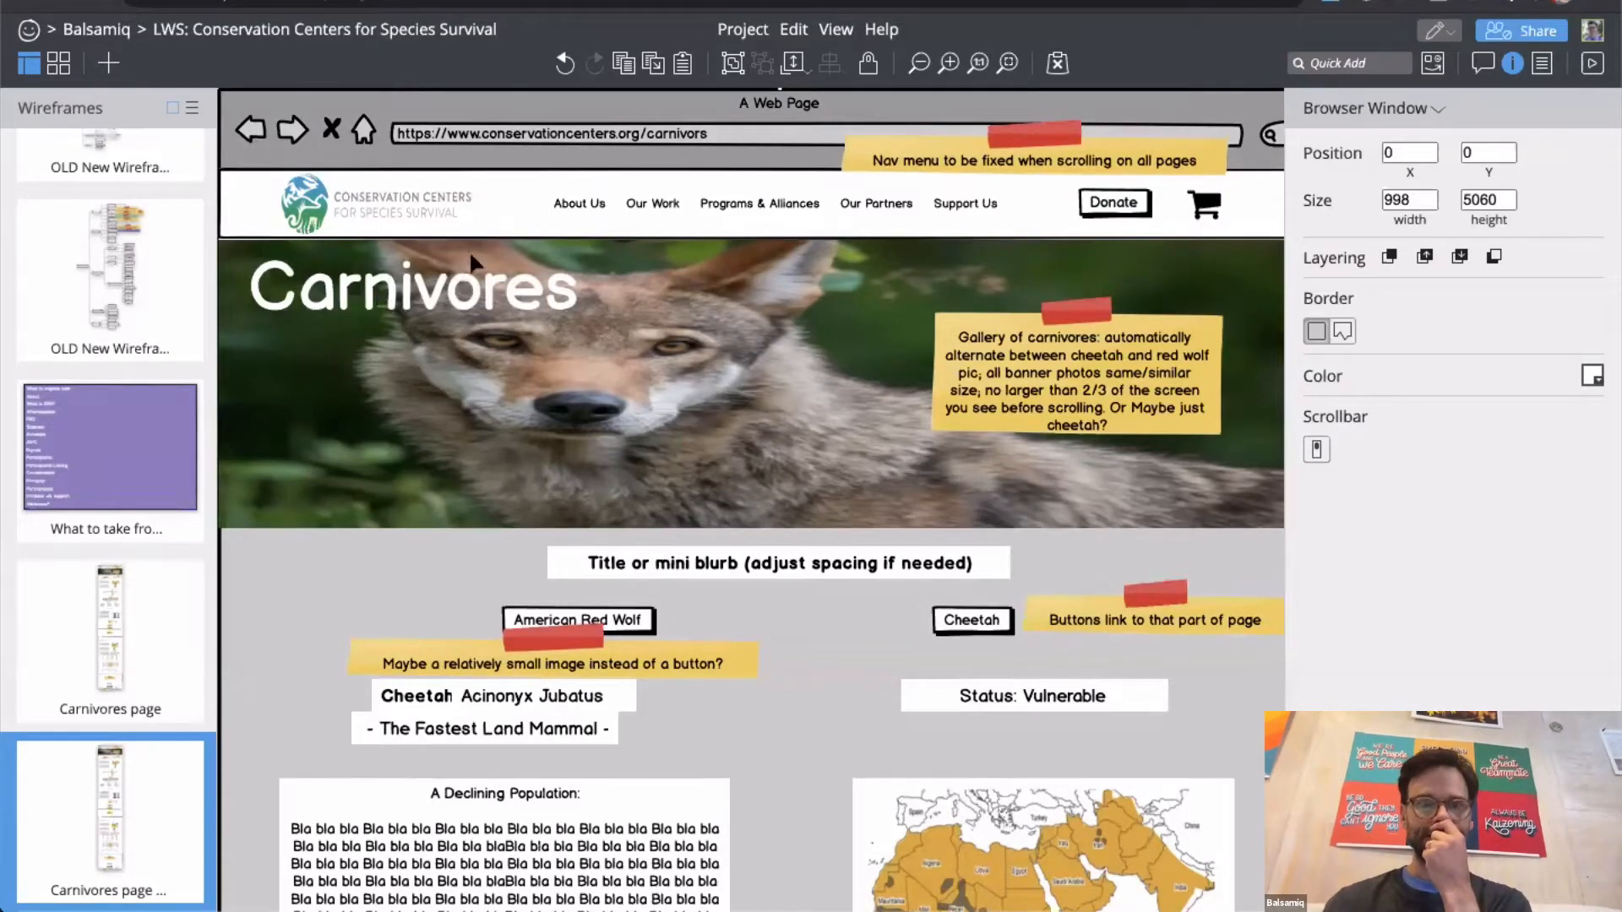
pyautogui.hotkey('ctrl', "'")
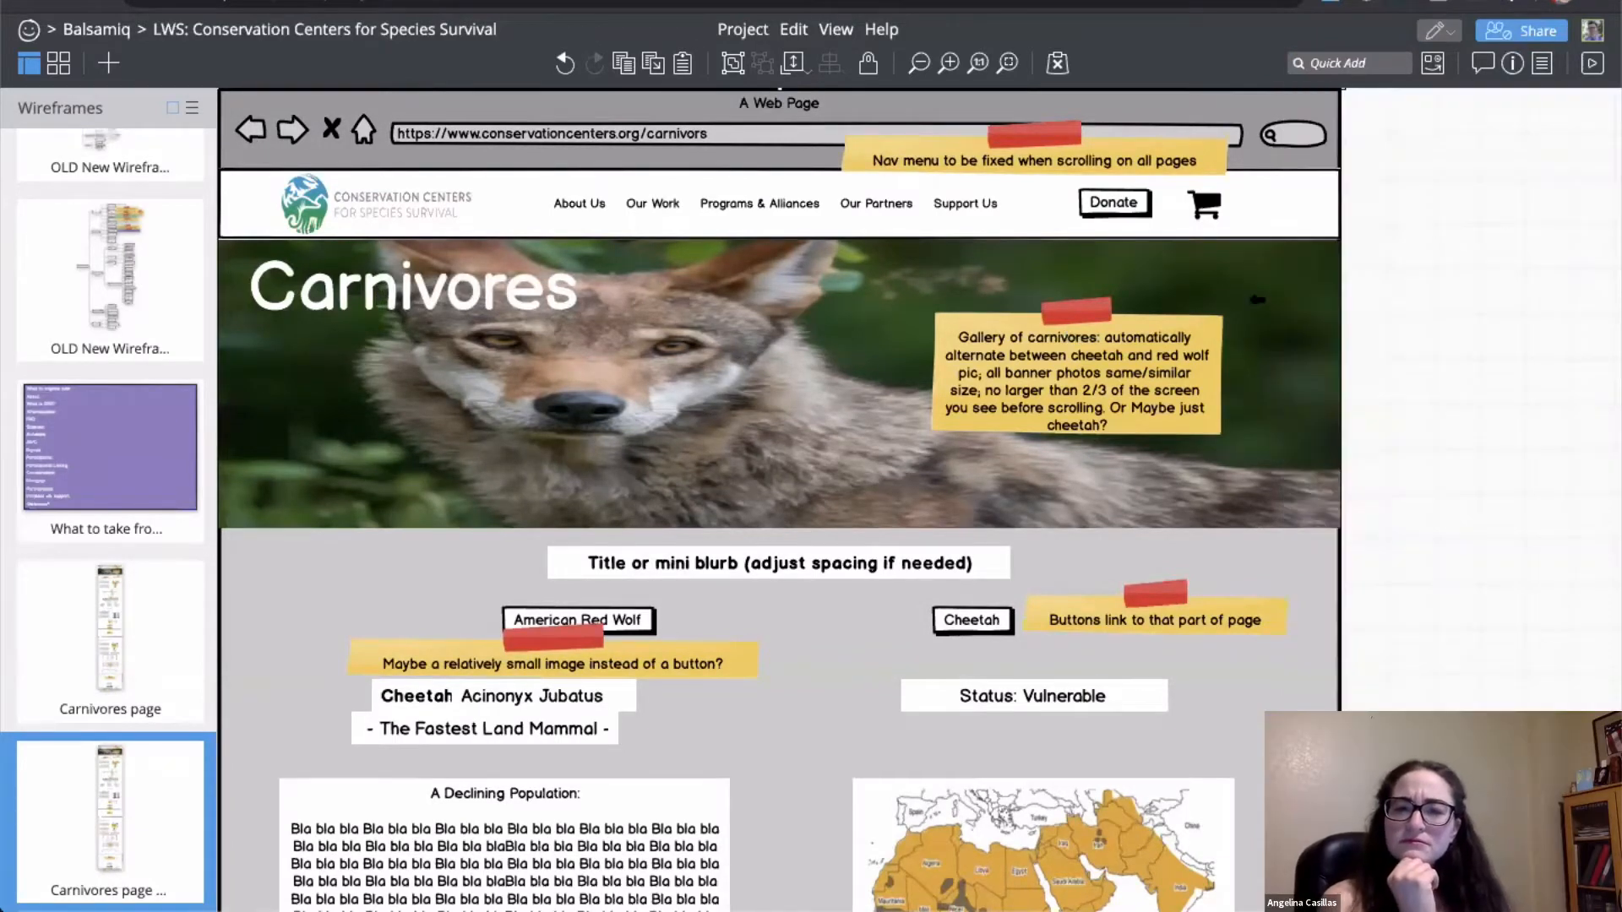
pyautogui.click(1395, 379)
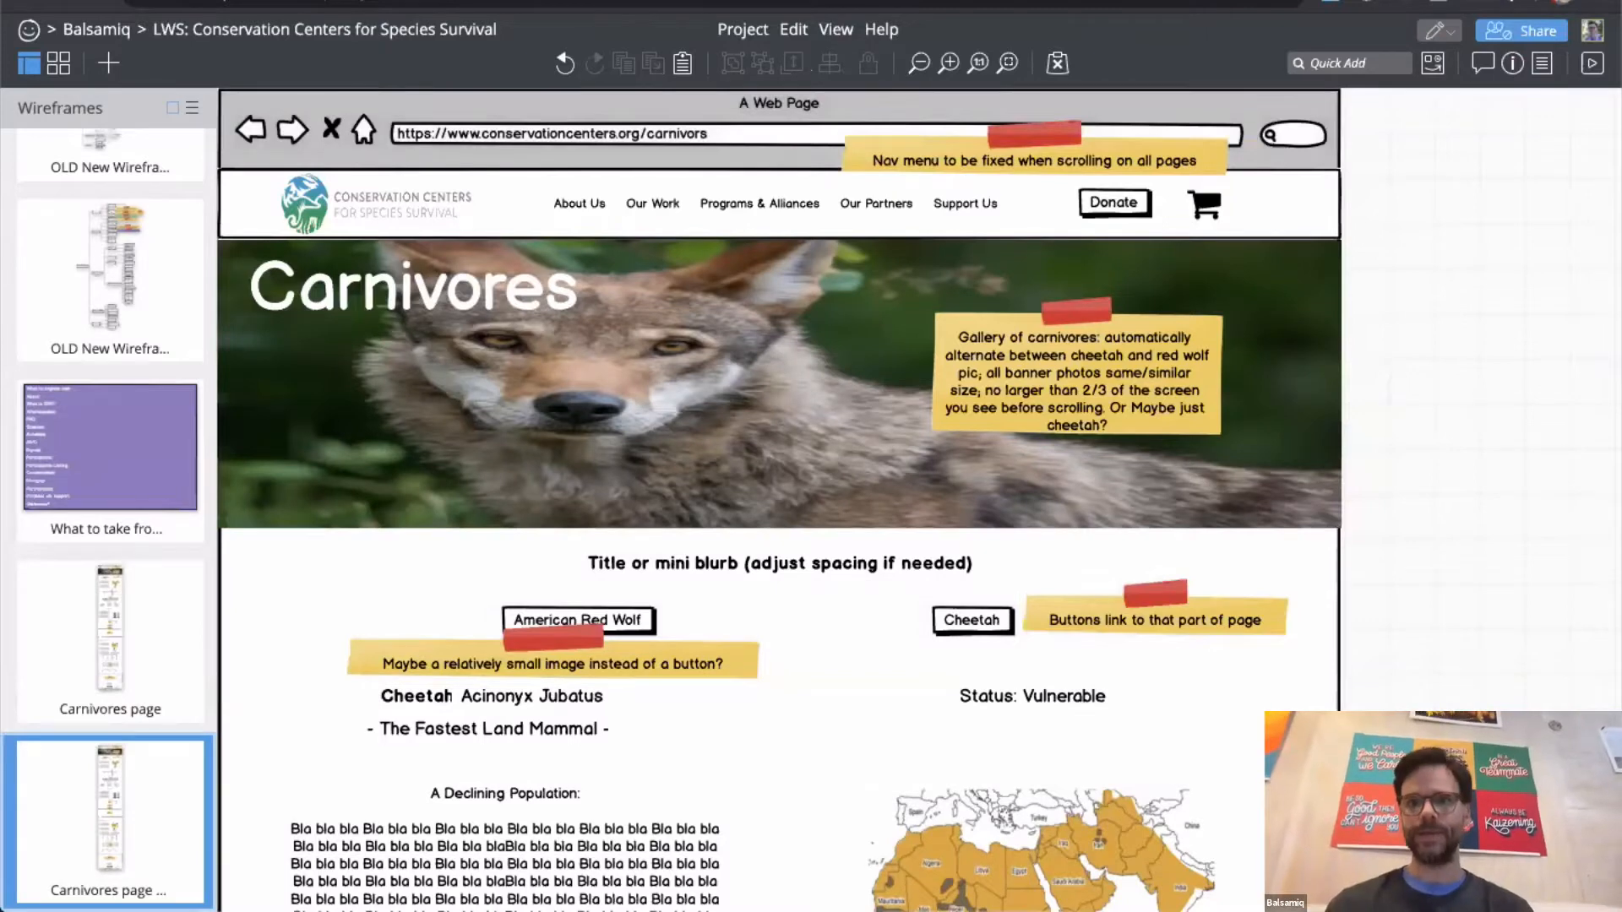
# Step: Add a Breadcrumbs control to the carnivores page wireframe
pyautogui.press('/')
pyautogui.write('bread')
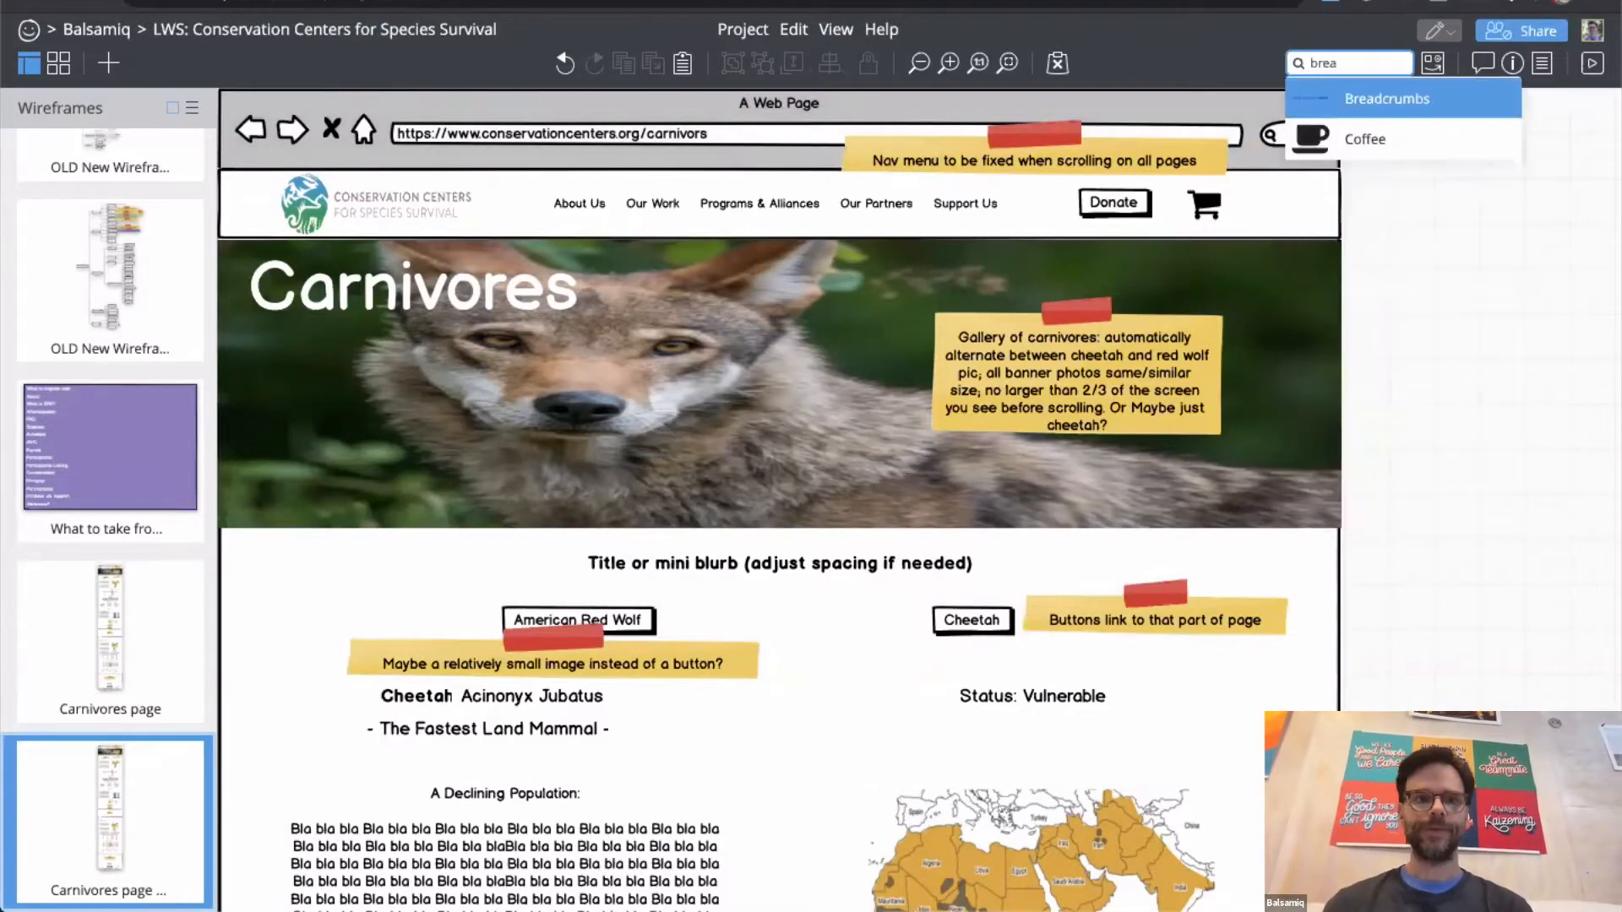
pyautogui.press('Return')
# Step: Check where Carnivores sits in the C2S2 sitemap wireframe, and return to the carnivores page copy being edited
pyautogui.scroll(5, 108, 280)
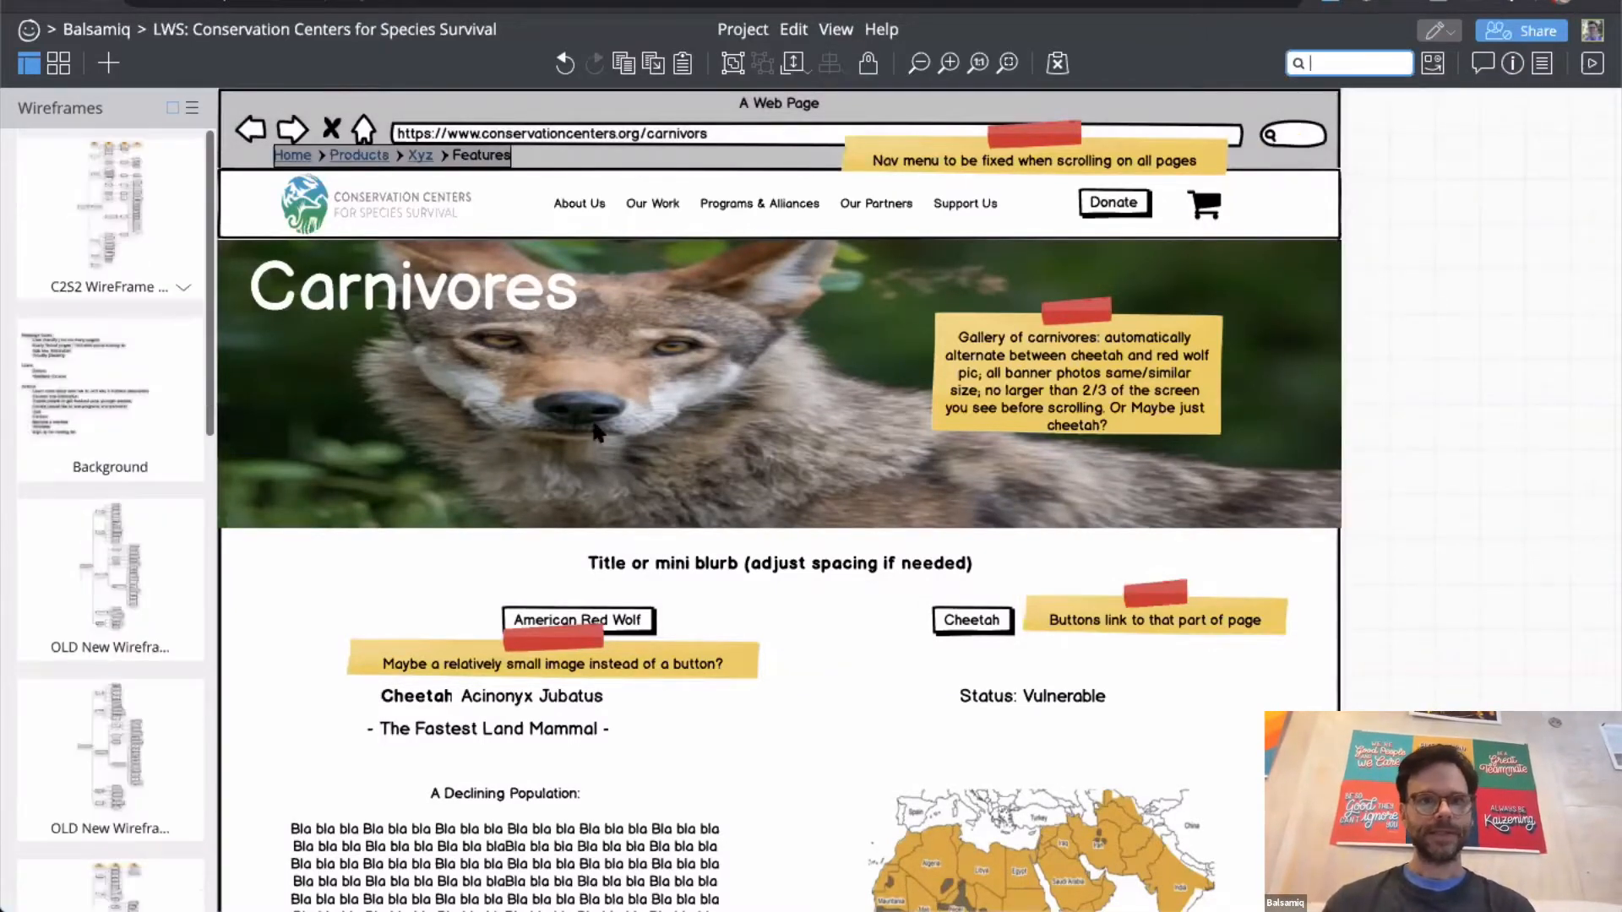
pyautogui.click(108, 281)
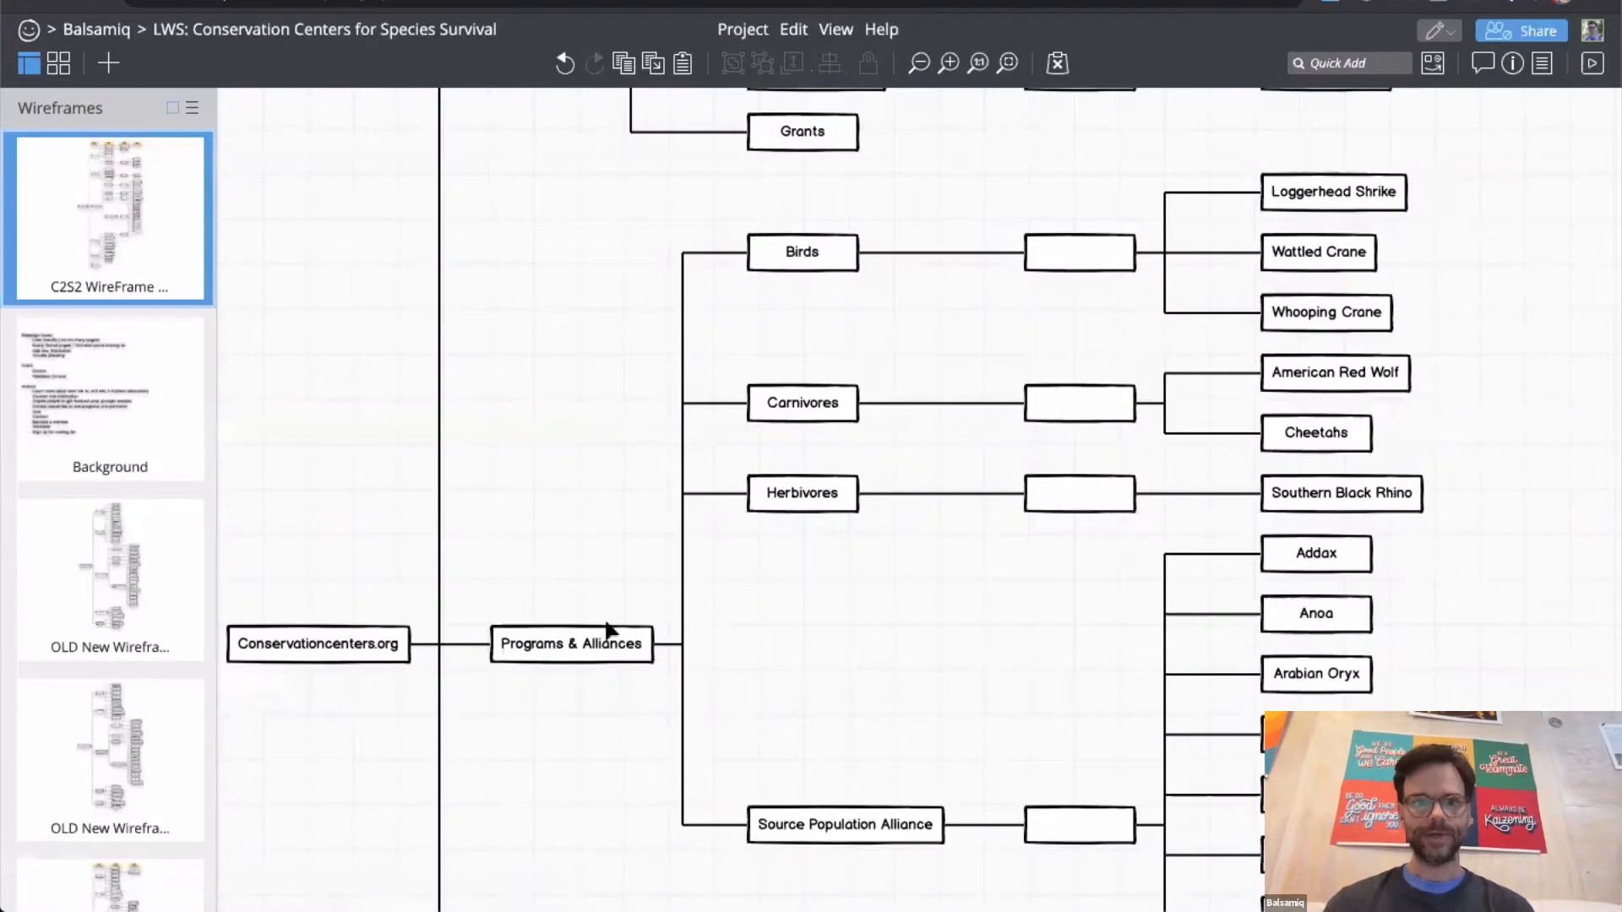
pyautogui.scroll(-10, 165, 325)
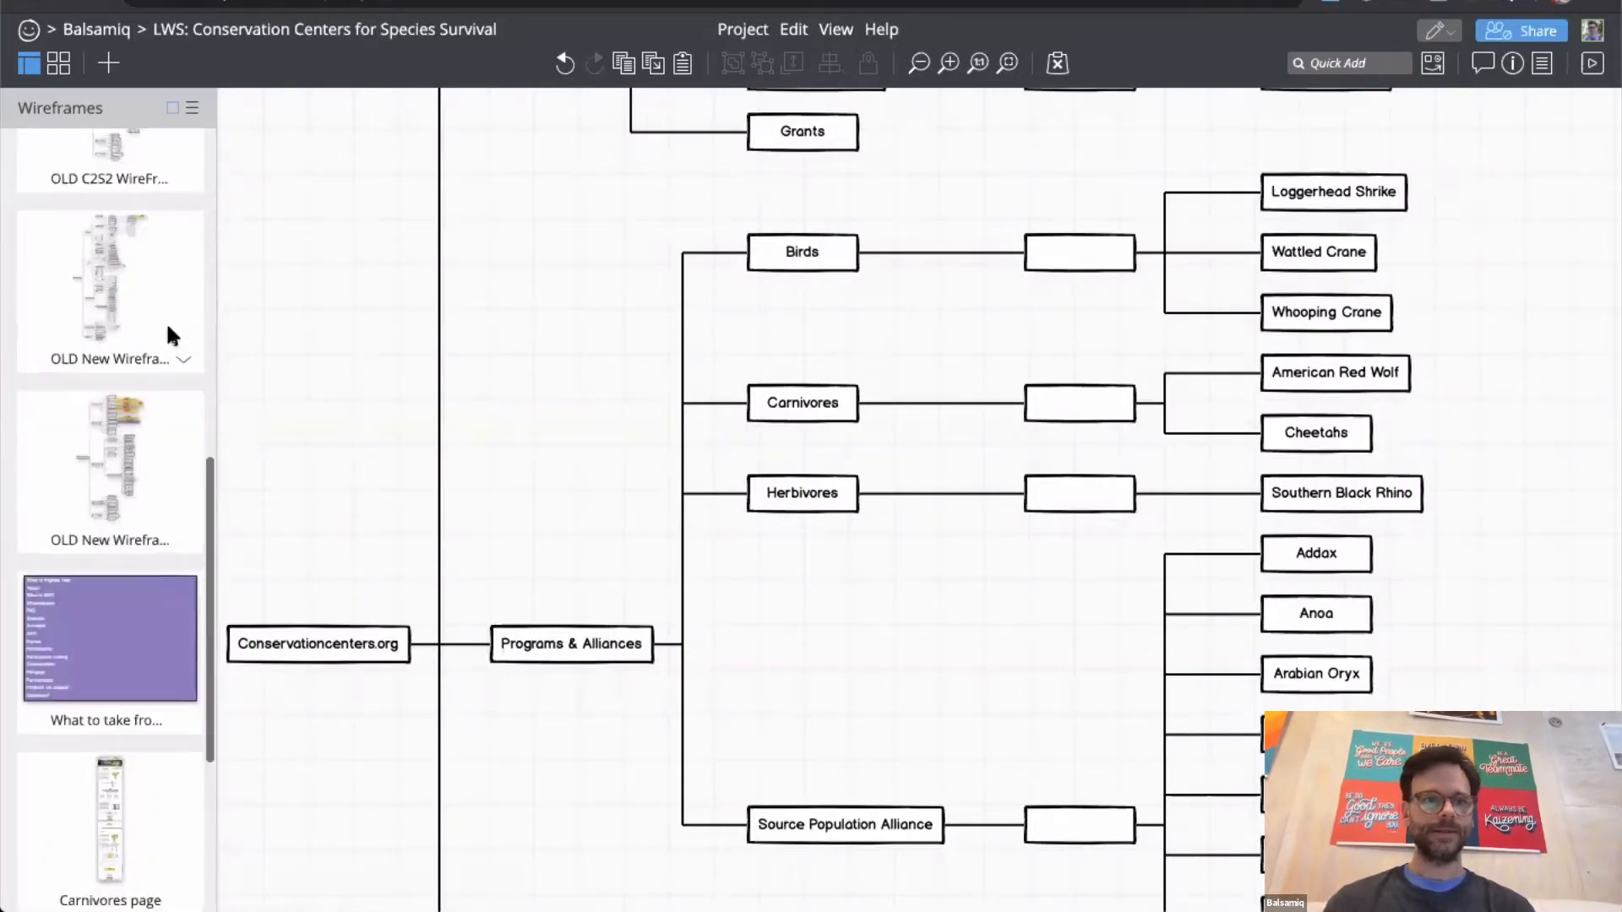
pyautogui.click(123, 595)
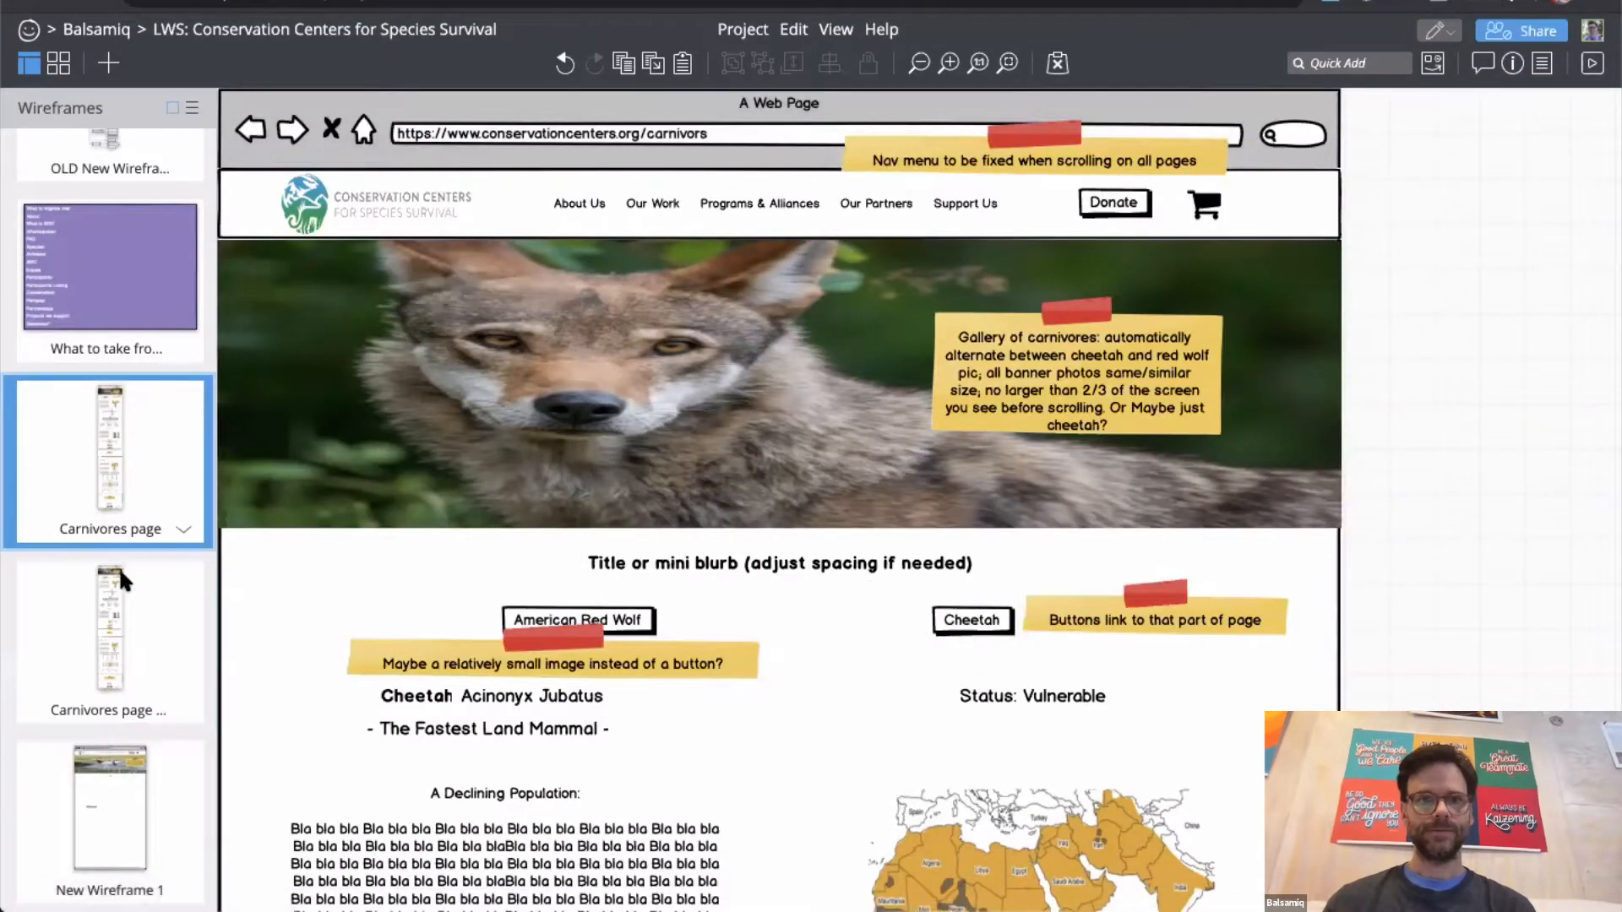
# Step: Set the breadcrumb items to "Programs and alliances, Carnivores" and place the breadcrumbs just below the banner image at the page's left edge
pyautogui.doubleClick(384, 159)
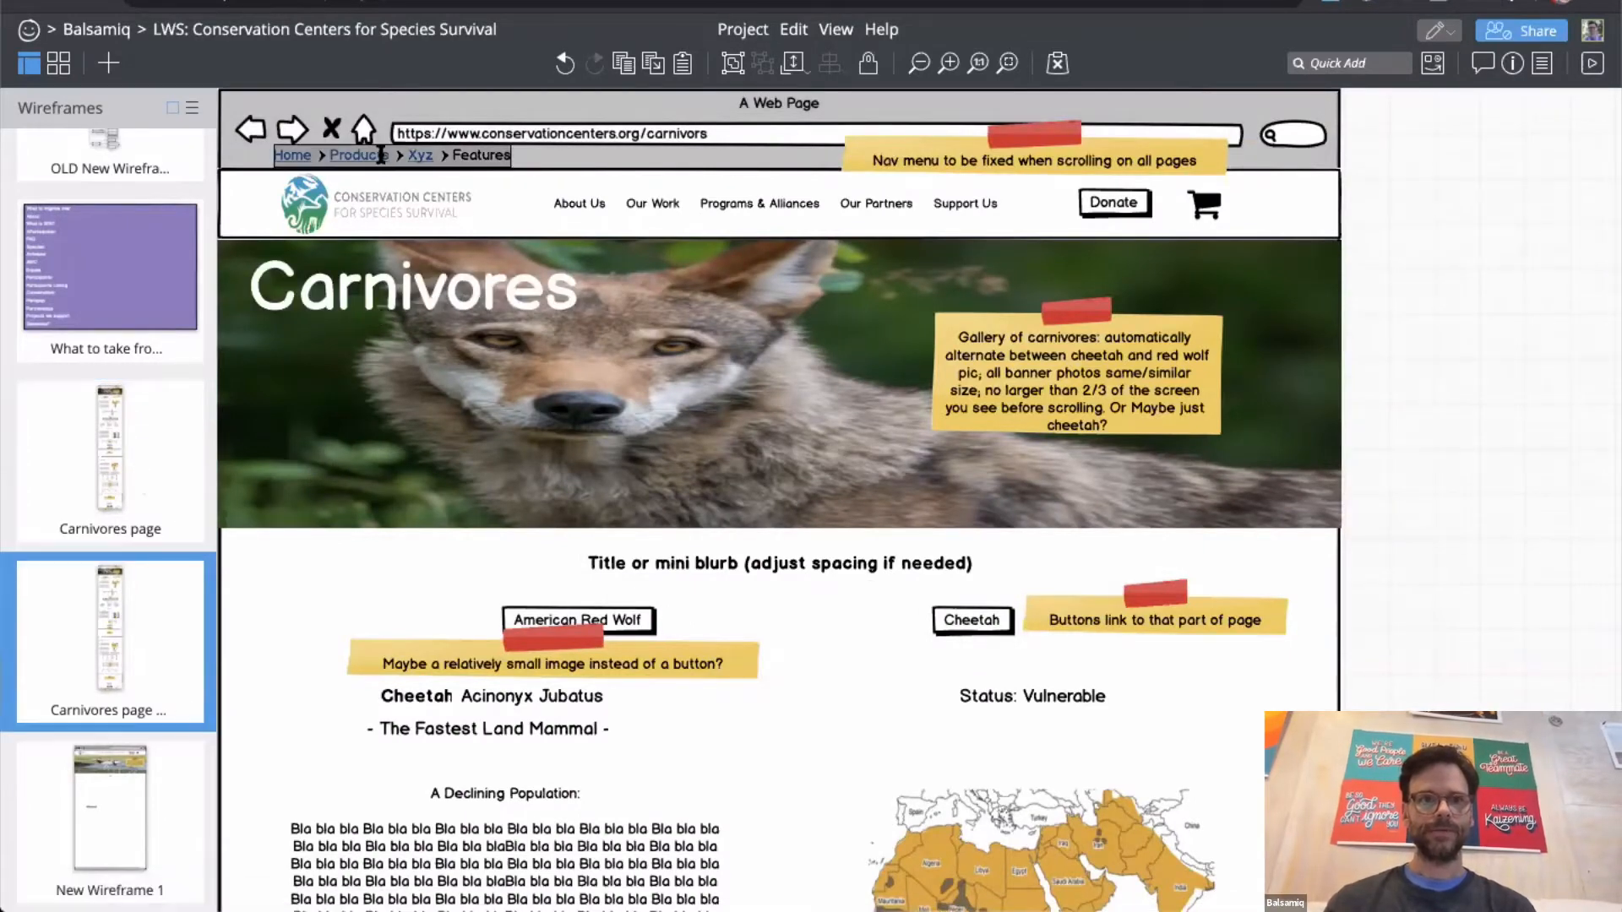
pyautogui.write('Programs ')
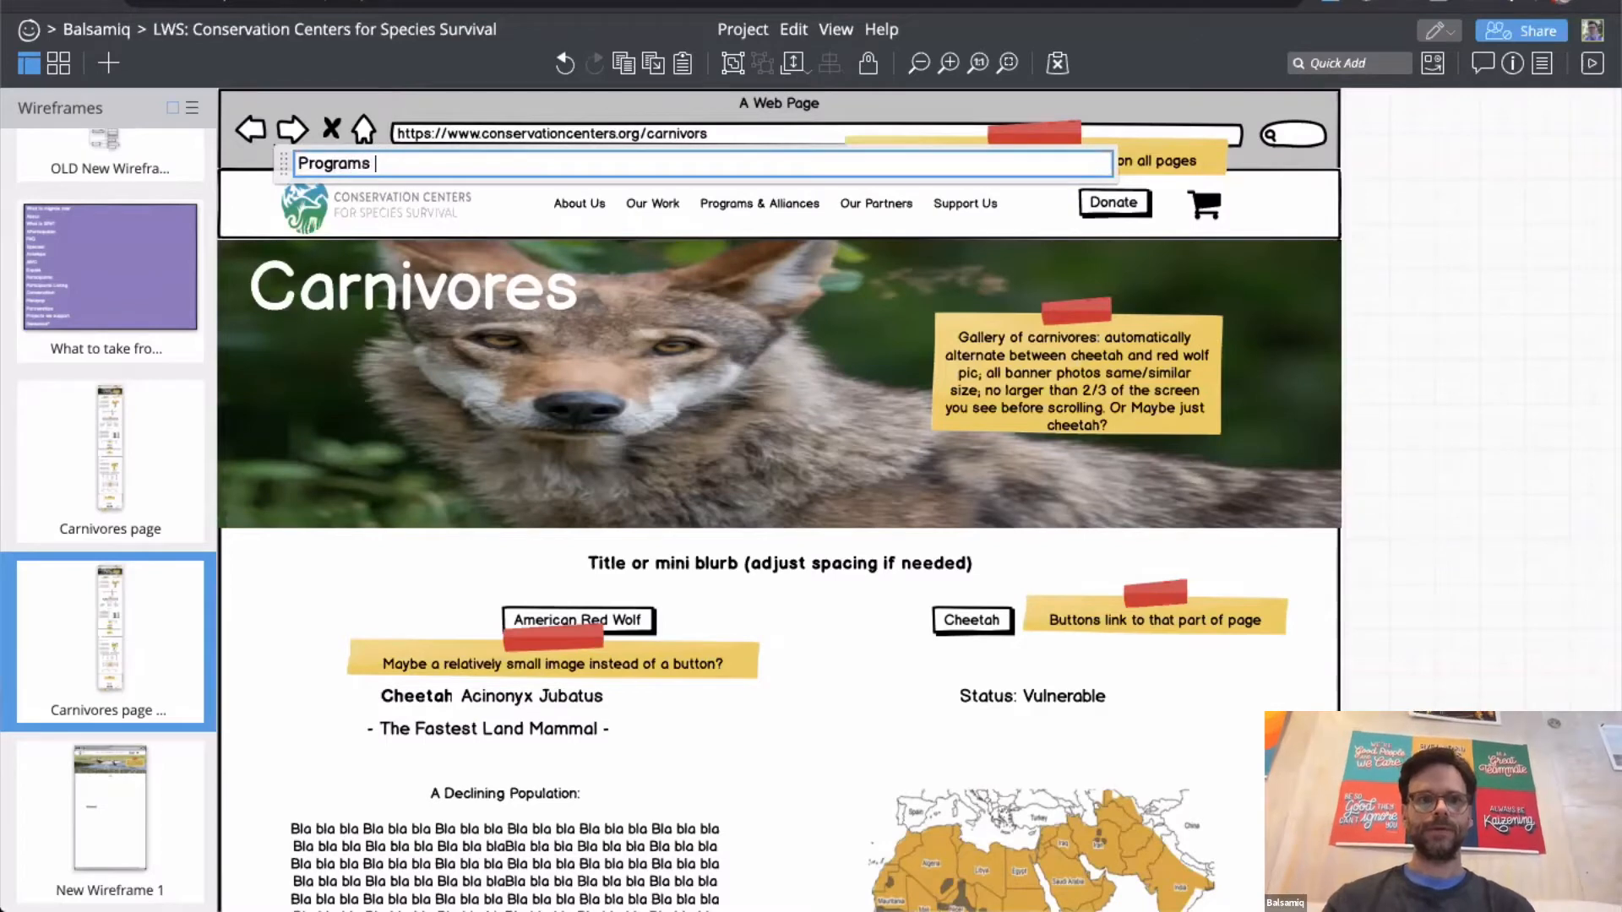
pyautogui.write('and alliances, Car')
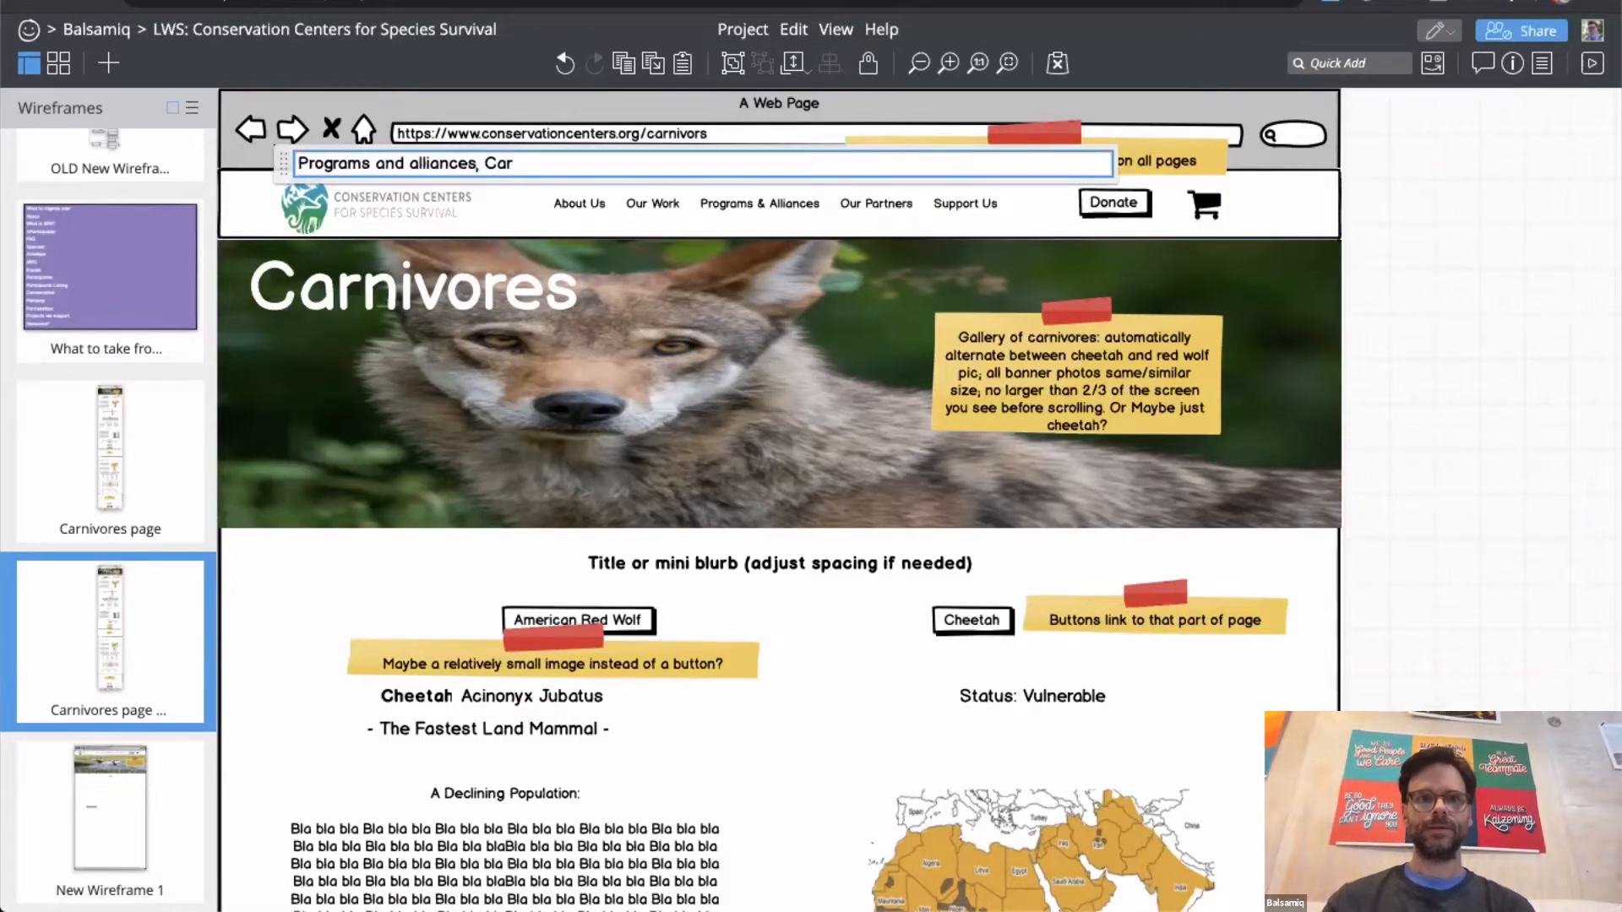
pyautogui.write('nivores')
pyautogui.press('Return')
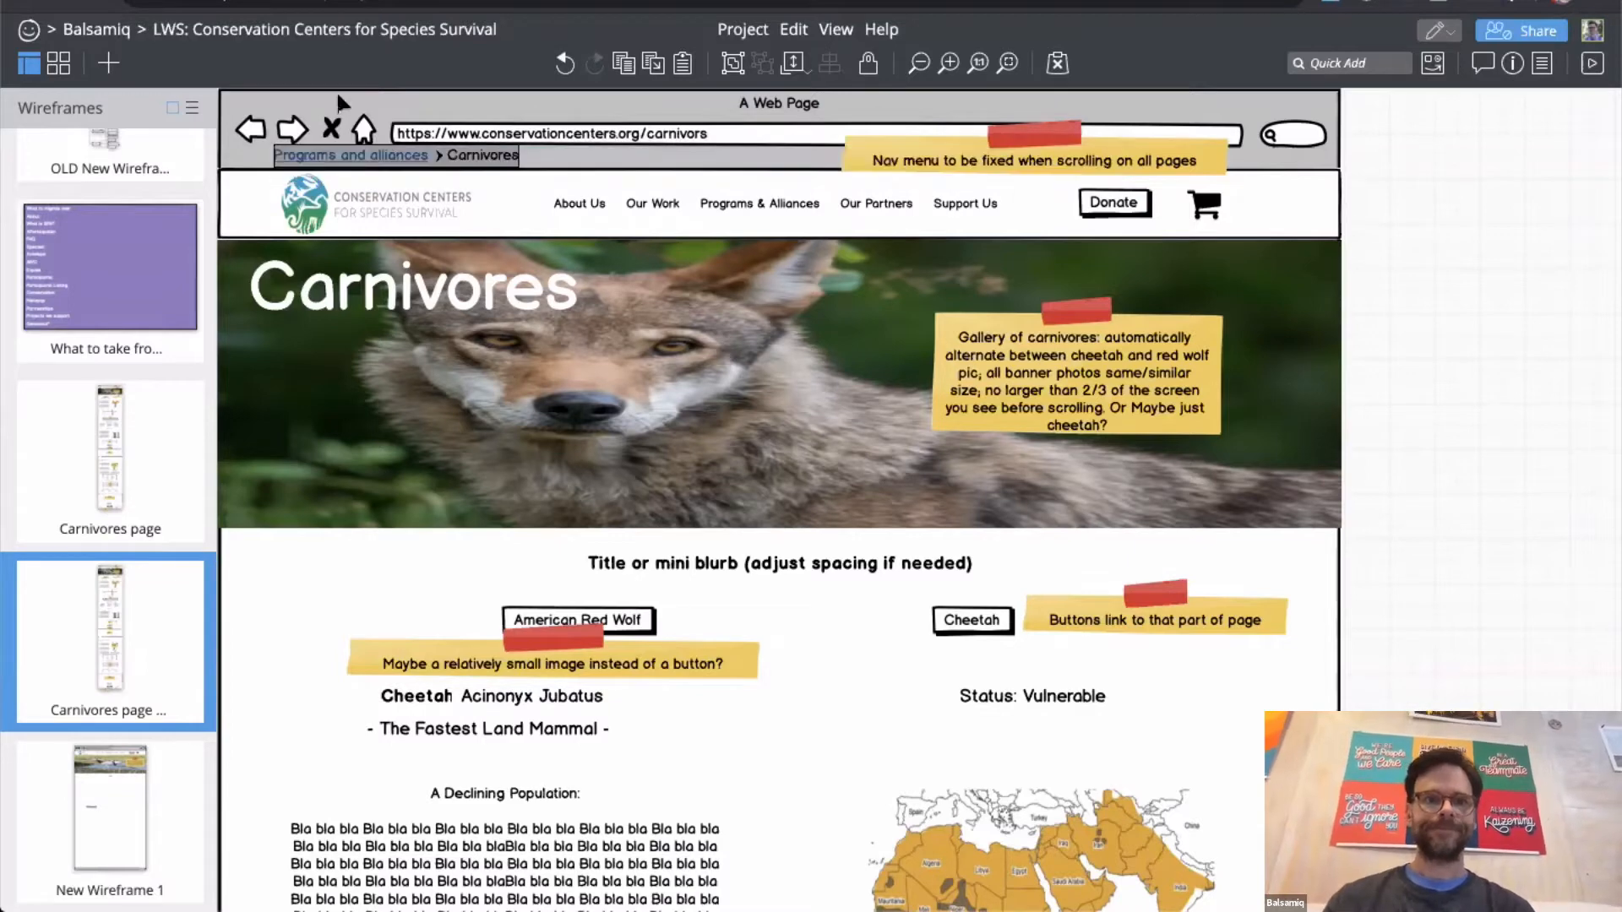
pyautogui.moveTo(355, 156); pyautogui.dragTo(328, 553)
pyautogui.rightClick(1457, 416)
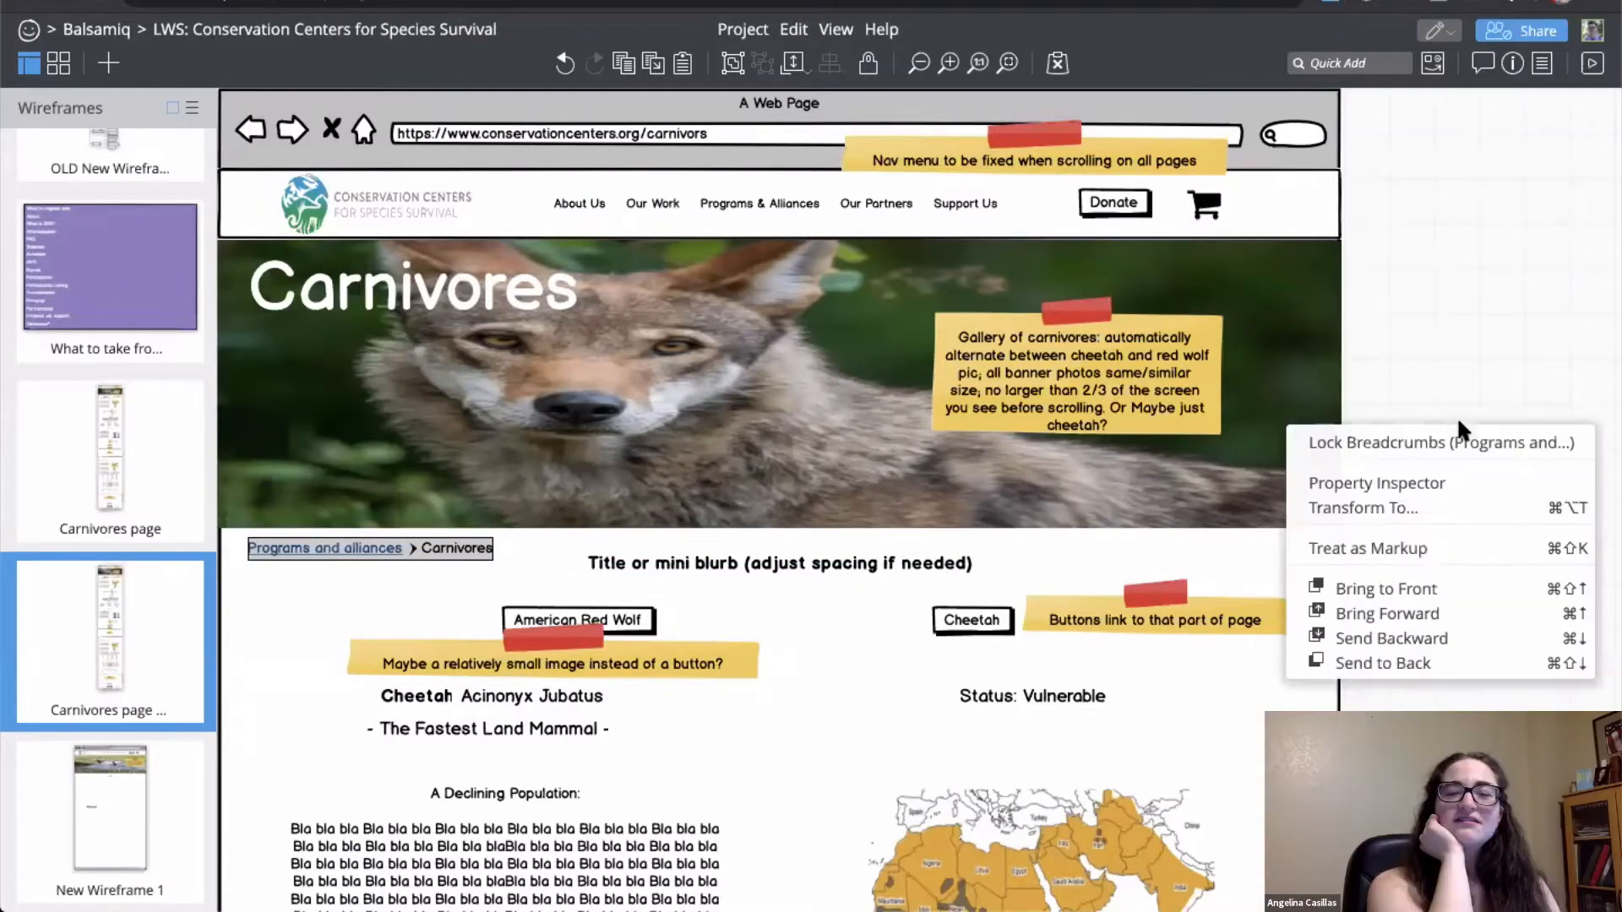
pyautogui.click(1440, 369)
# Step: Add a Link Bar control to the carnivores page wireframe
pyautogui.scroll(-3, 1438, 363)
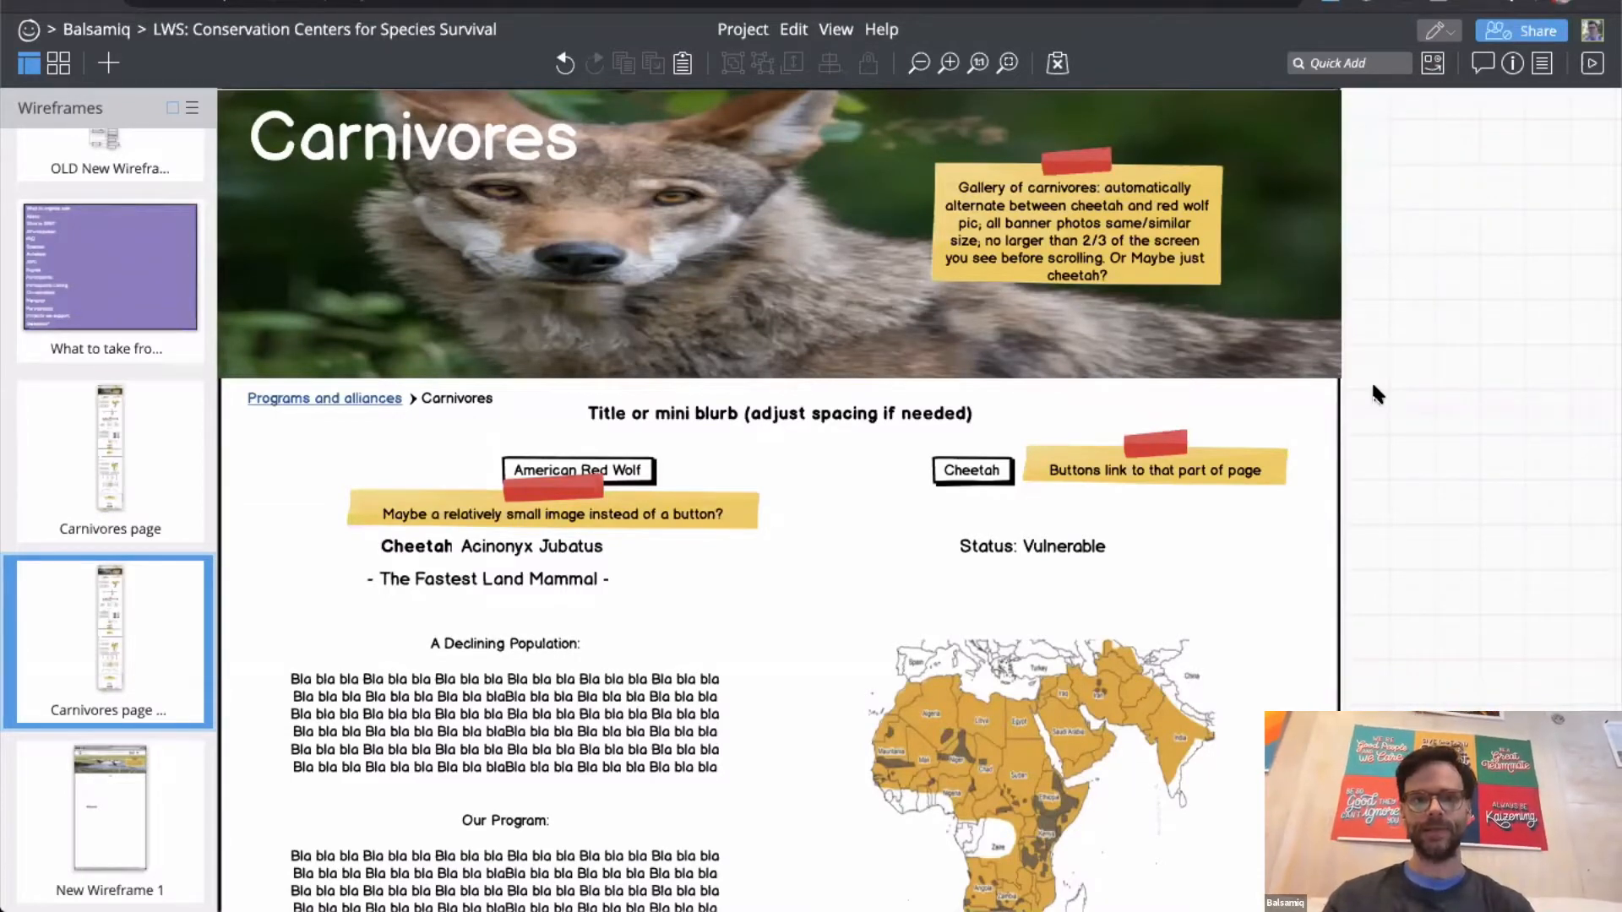
pyautogui.write('link')
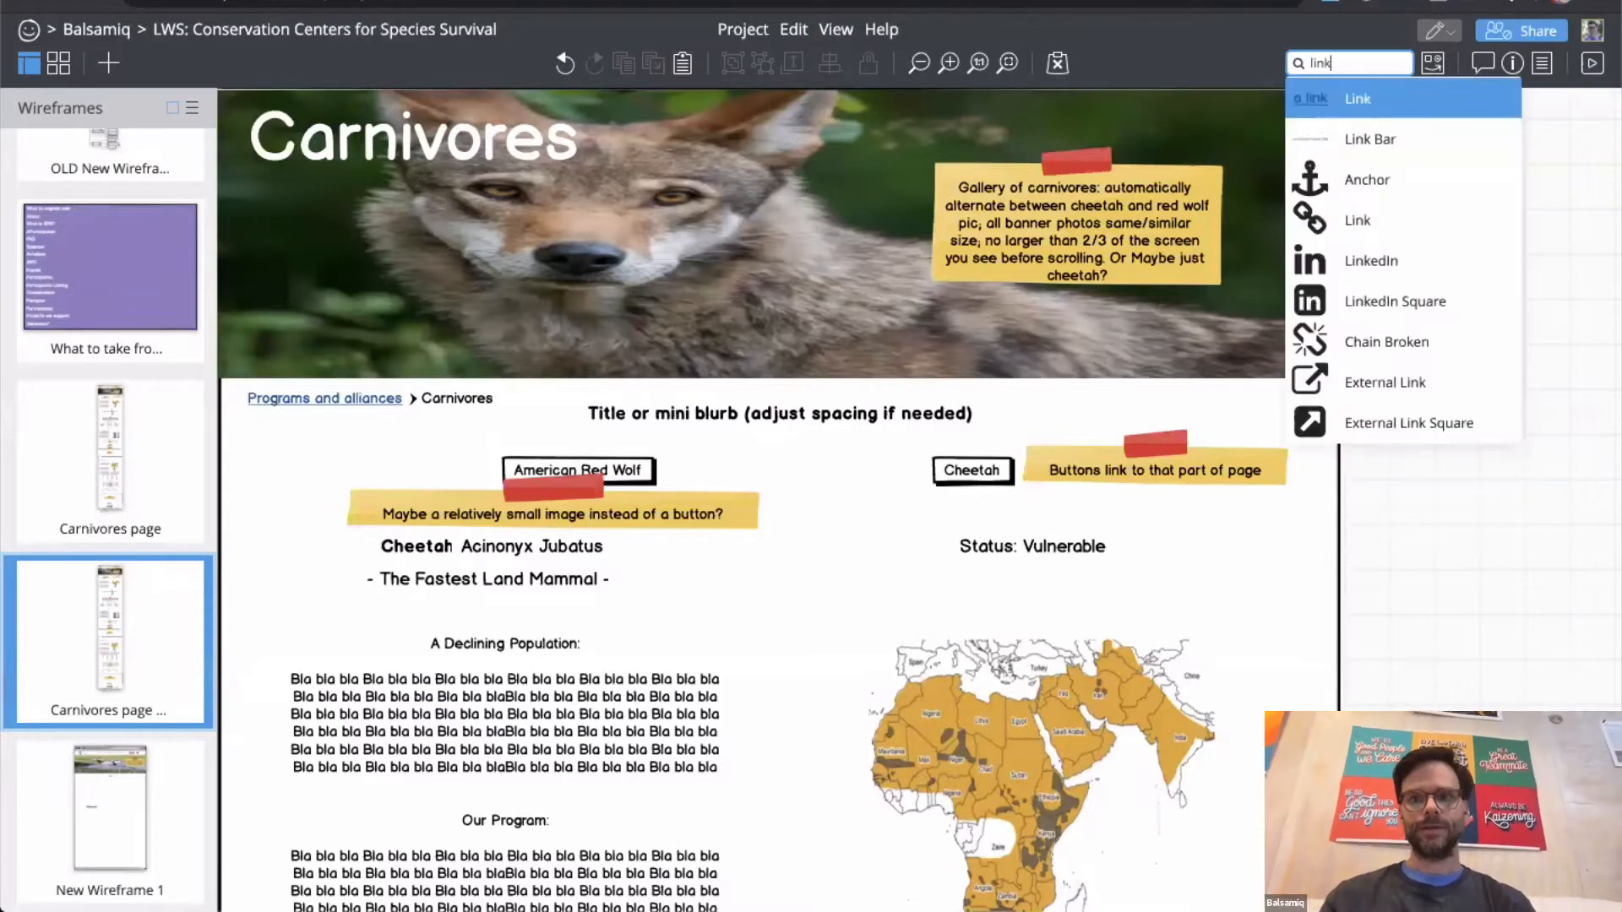
pyautogui.press('Down')
pyautogui.press('Return')
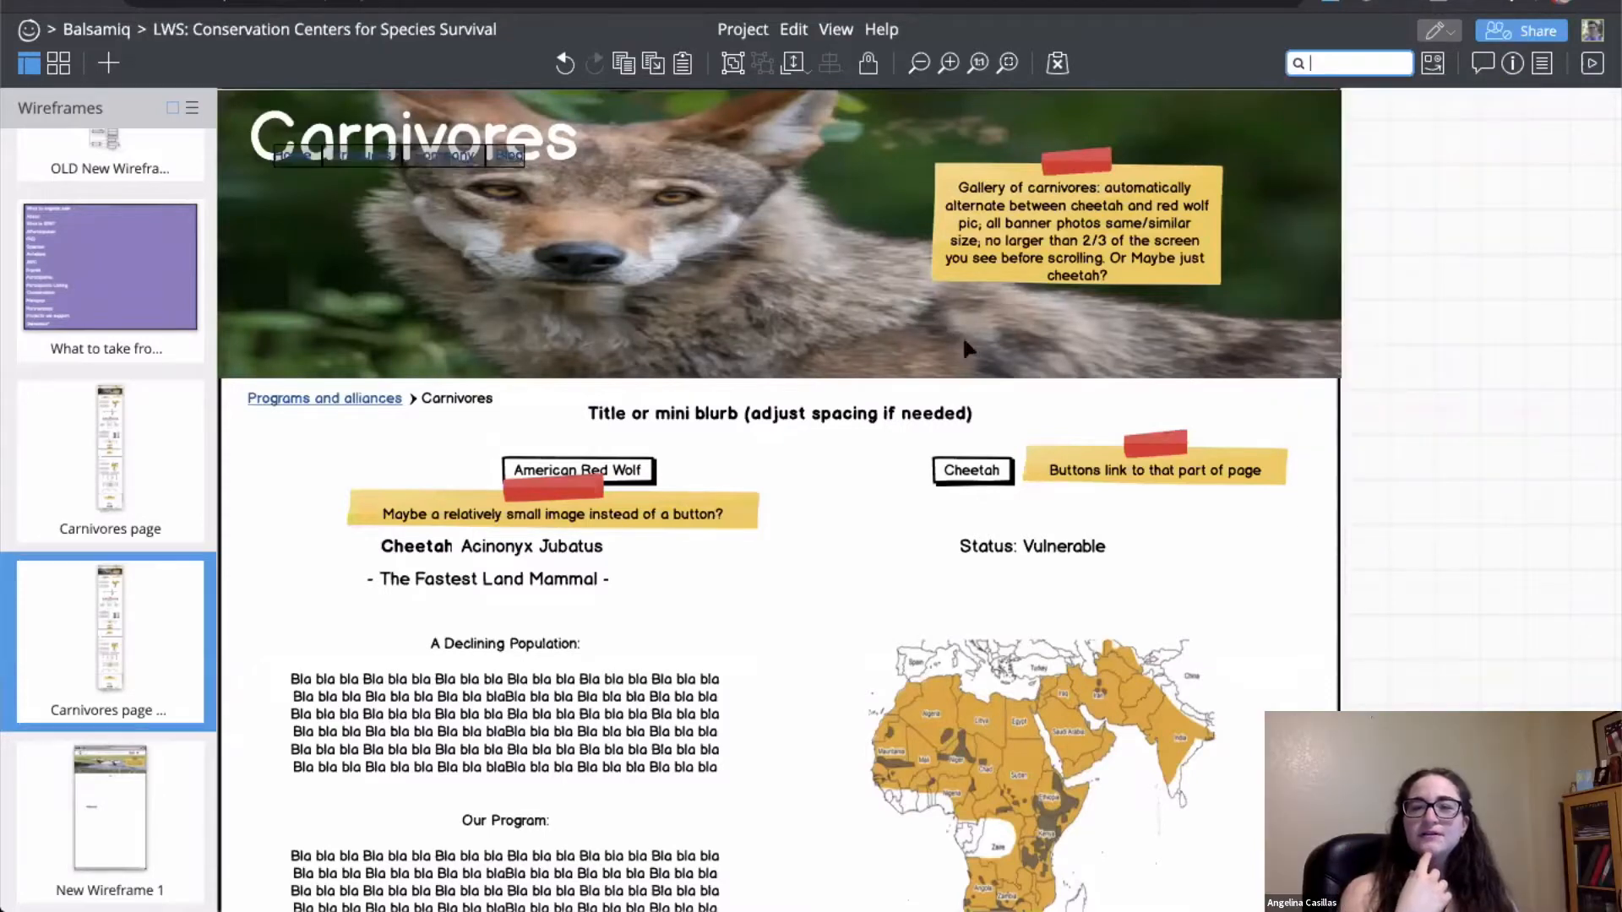
# Step: Place the link bar below the breadcrumbs and set its items to "American Red Wolf, Cheetah"
pyautogui.moveTo(452, 161); pyautogui.dragTo(448, 456)
pyautogui.doubleClick(448, 456)
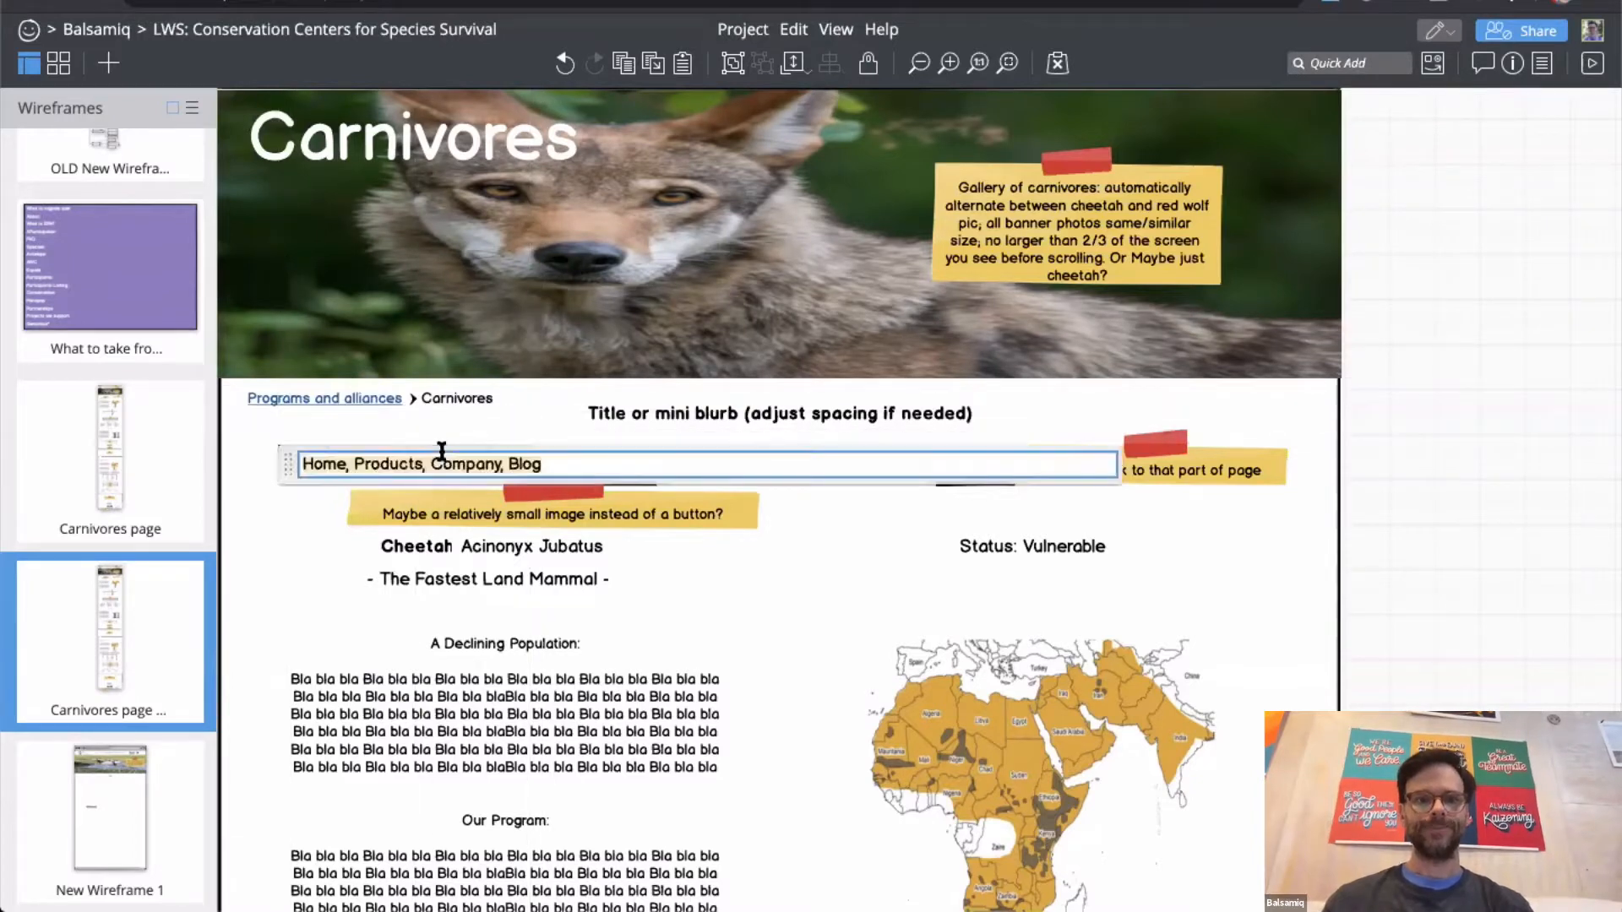
pyautogui.write('American Re')
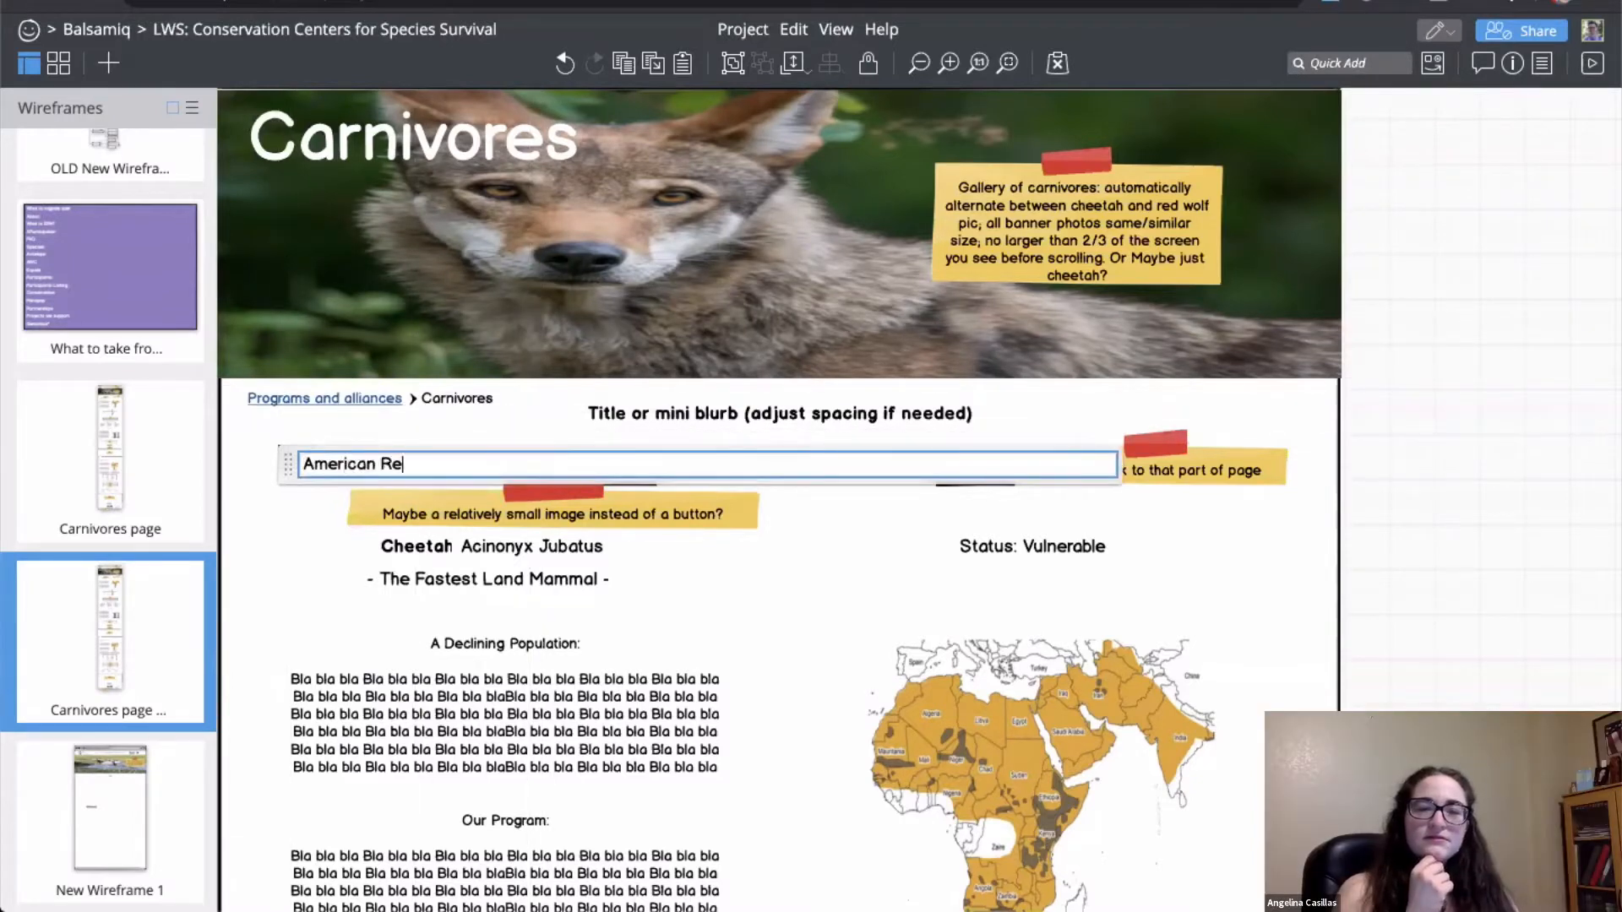
pyautogui.write('d Wolf, Cheetah')
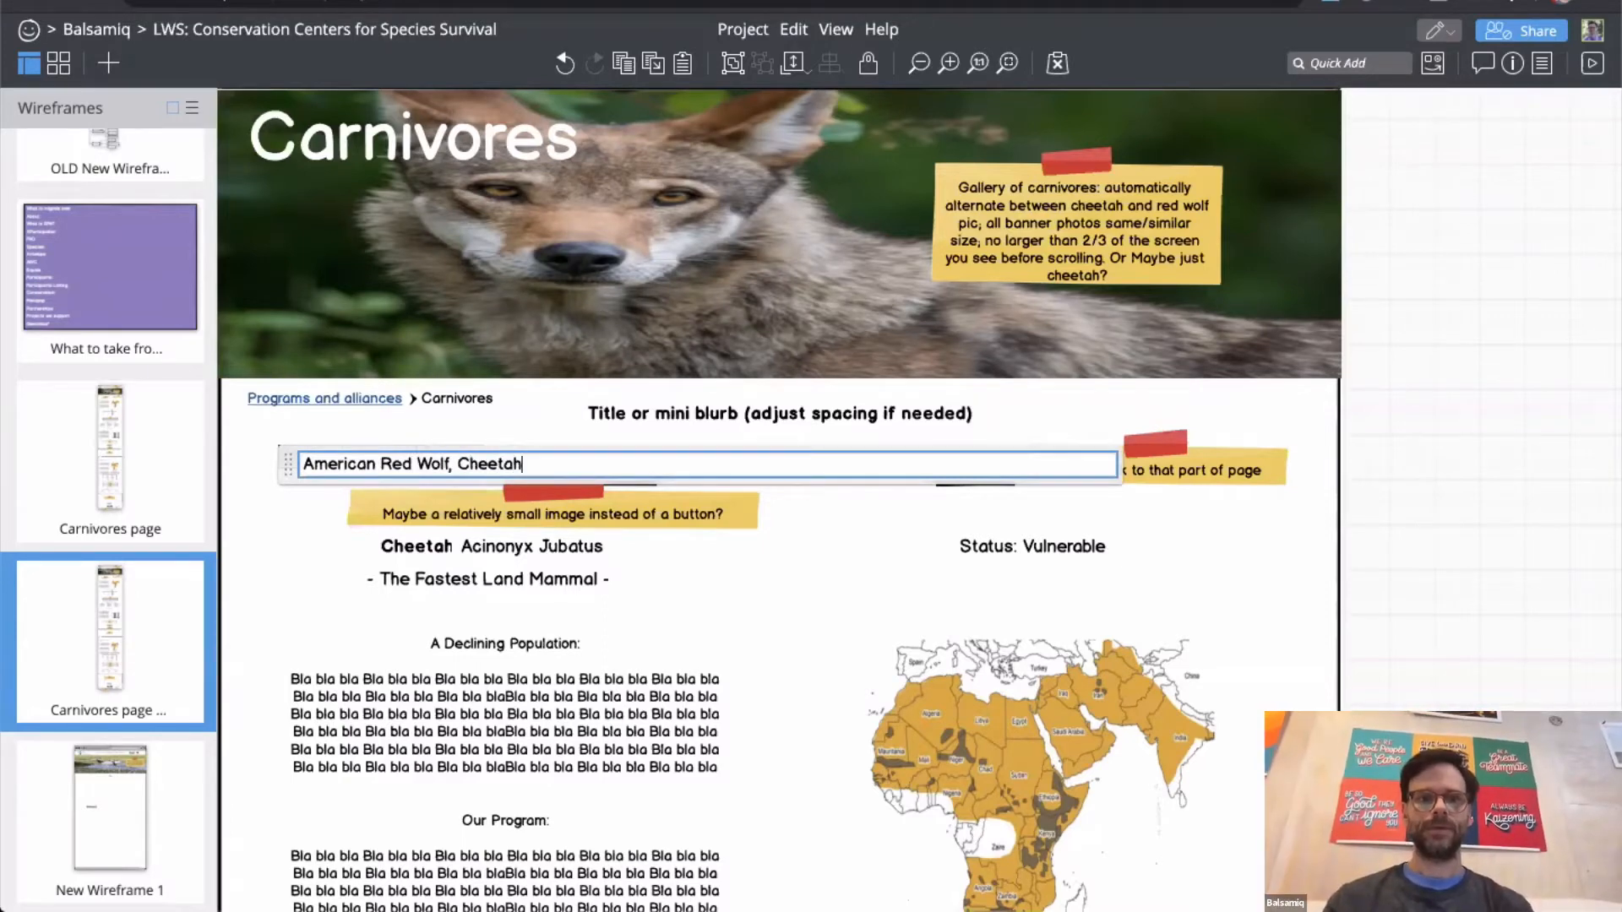
pyautogui.press('Return')
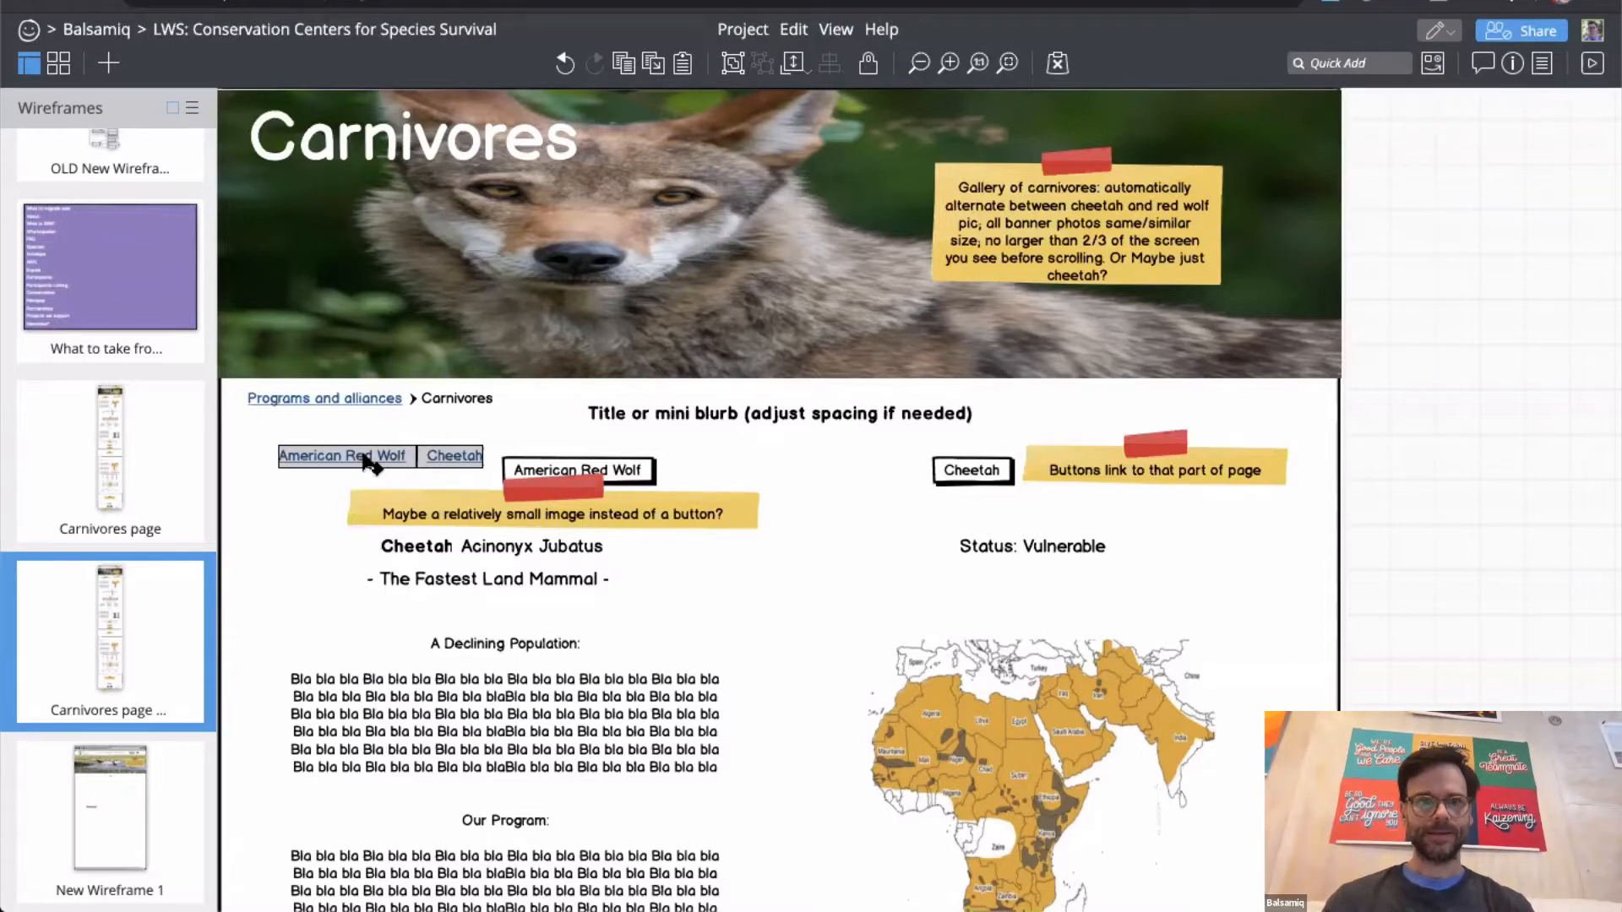
pyautogui.click(1385, 431)
pyautogui.moveTo(723, 562); pyautogui.dragTo(336, 653)
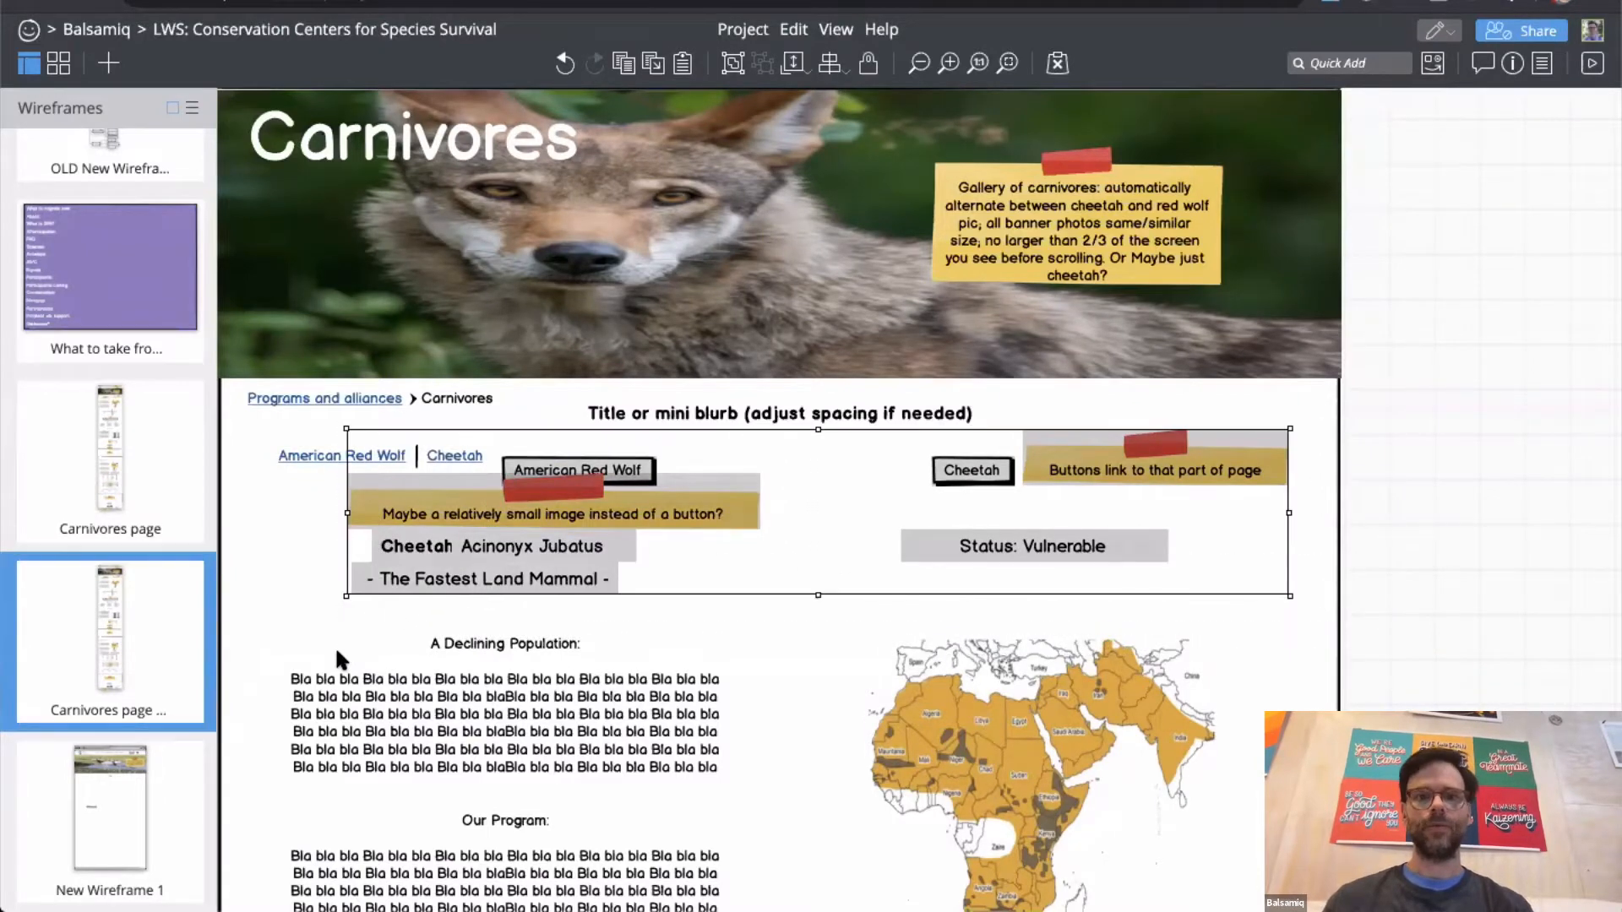
pyautogui.scroll(-5, 336, 653)
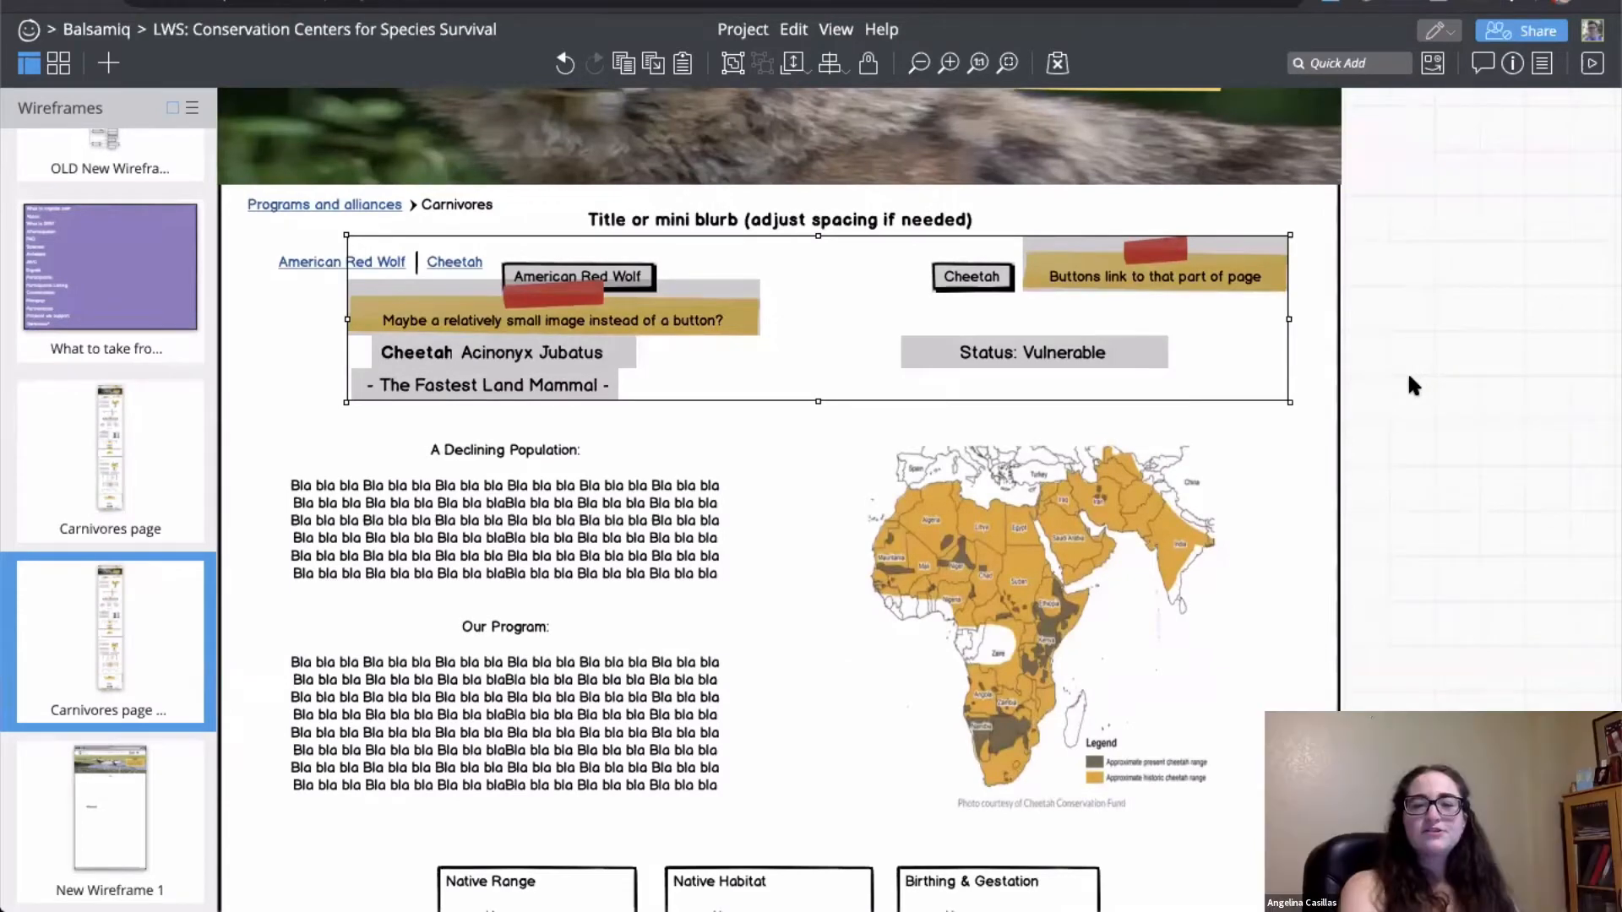
pyautogui.moveTo(1398, 373); pyautogui.dragTo(772, 540)
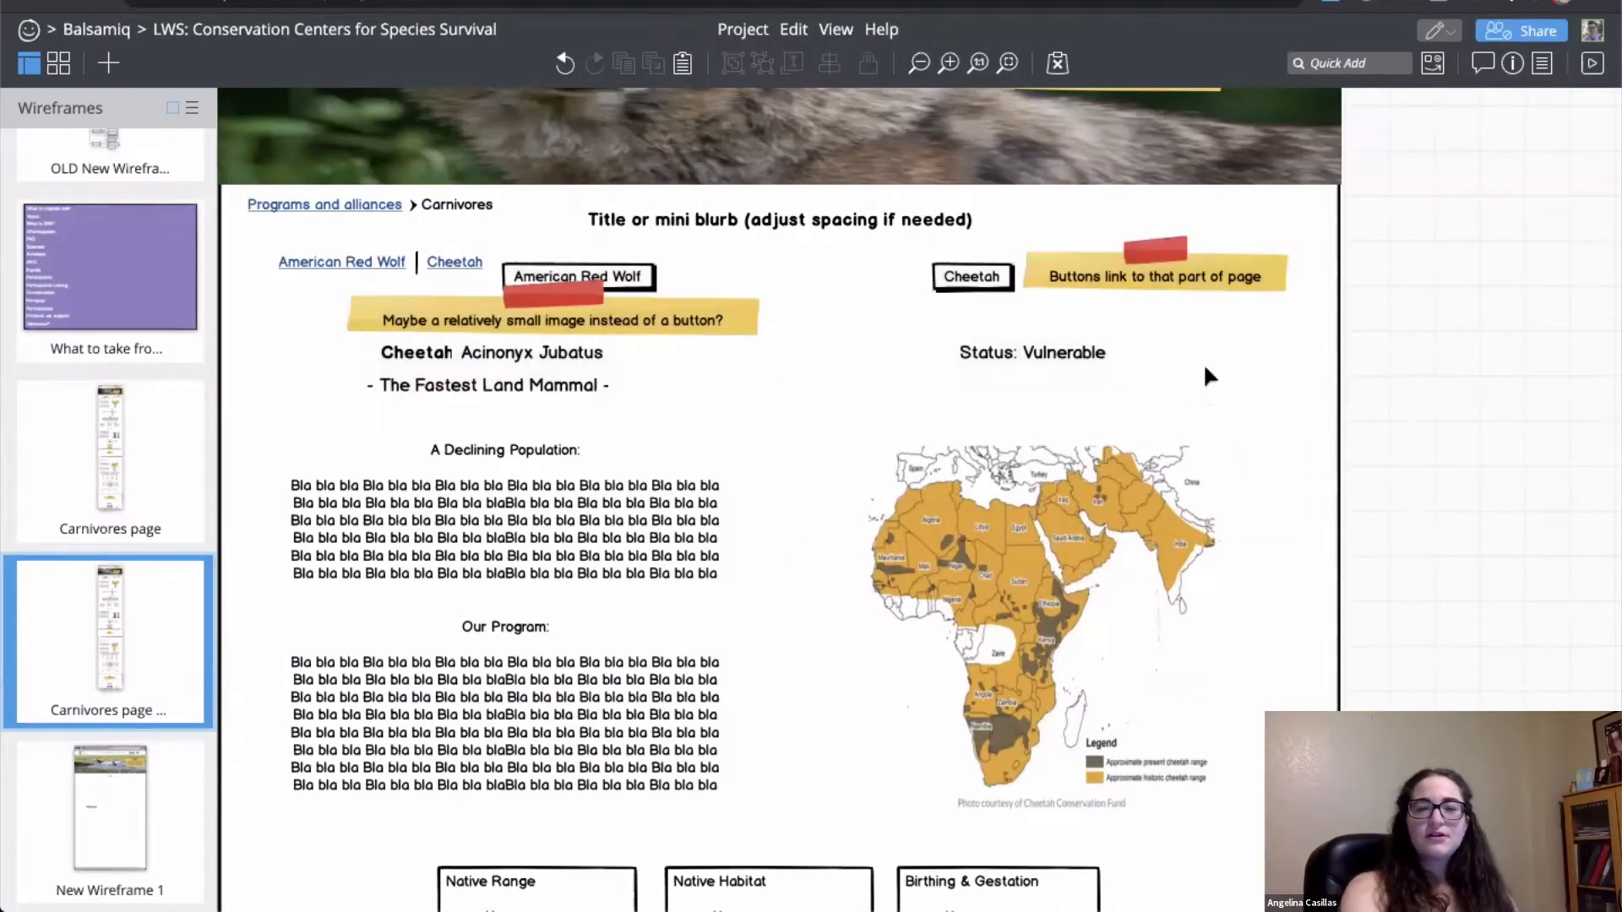
pyautogui.moveTo(1370, 245); pyautogui.dragTo(319, 494)
# Step: Select everything from the species buttons down to the footer and shift it down to open a gap below the link bar
pyautogui.moveTo(1408, 398); pyautogui.dragTo(256, 909)
pyautogui.scroll(-12, 777, 499)
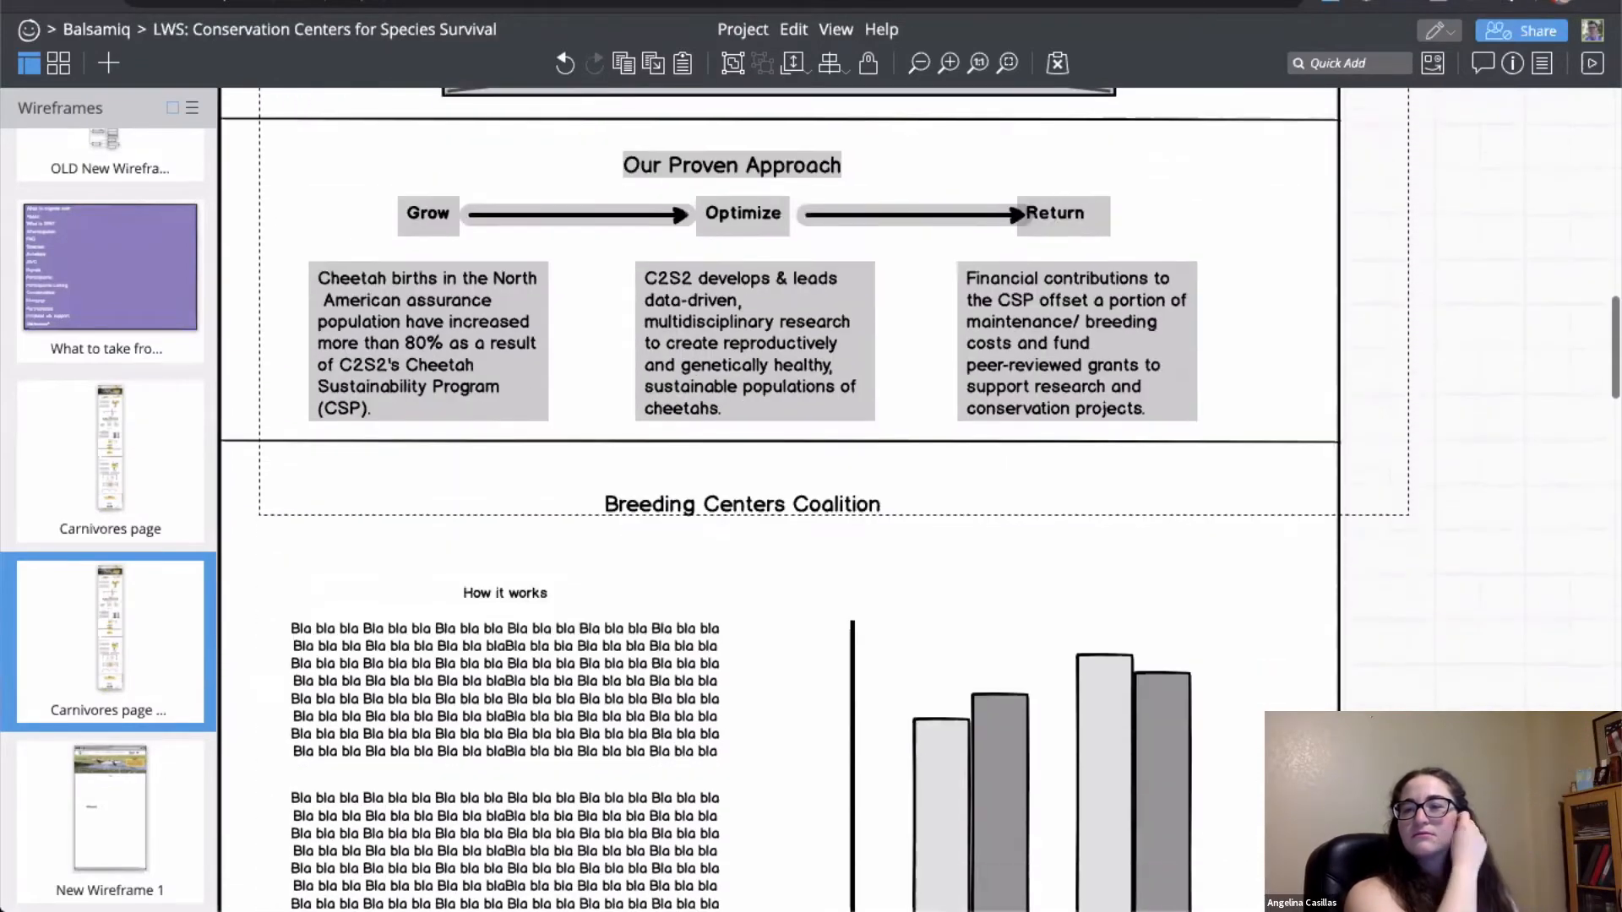
pyautogui.scroll(-12, 778, 498)
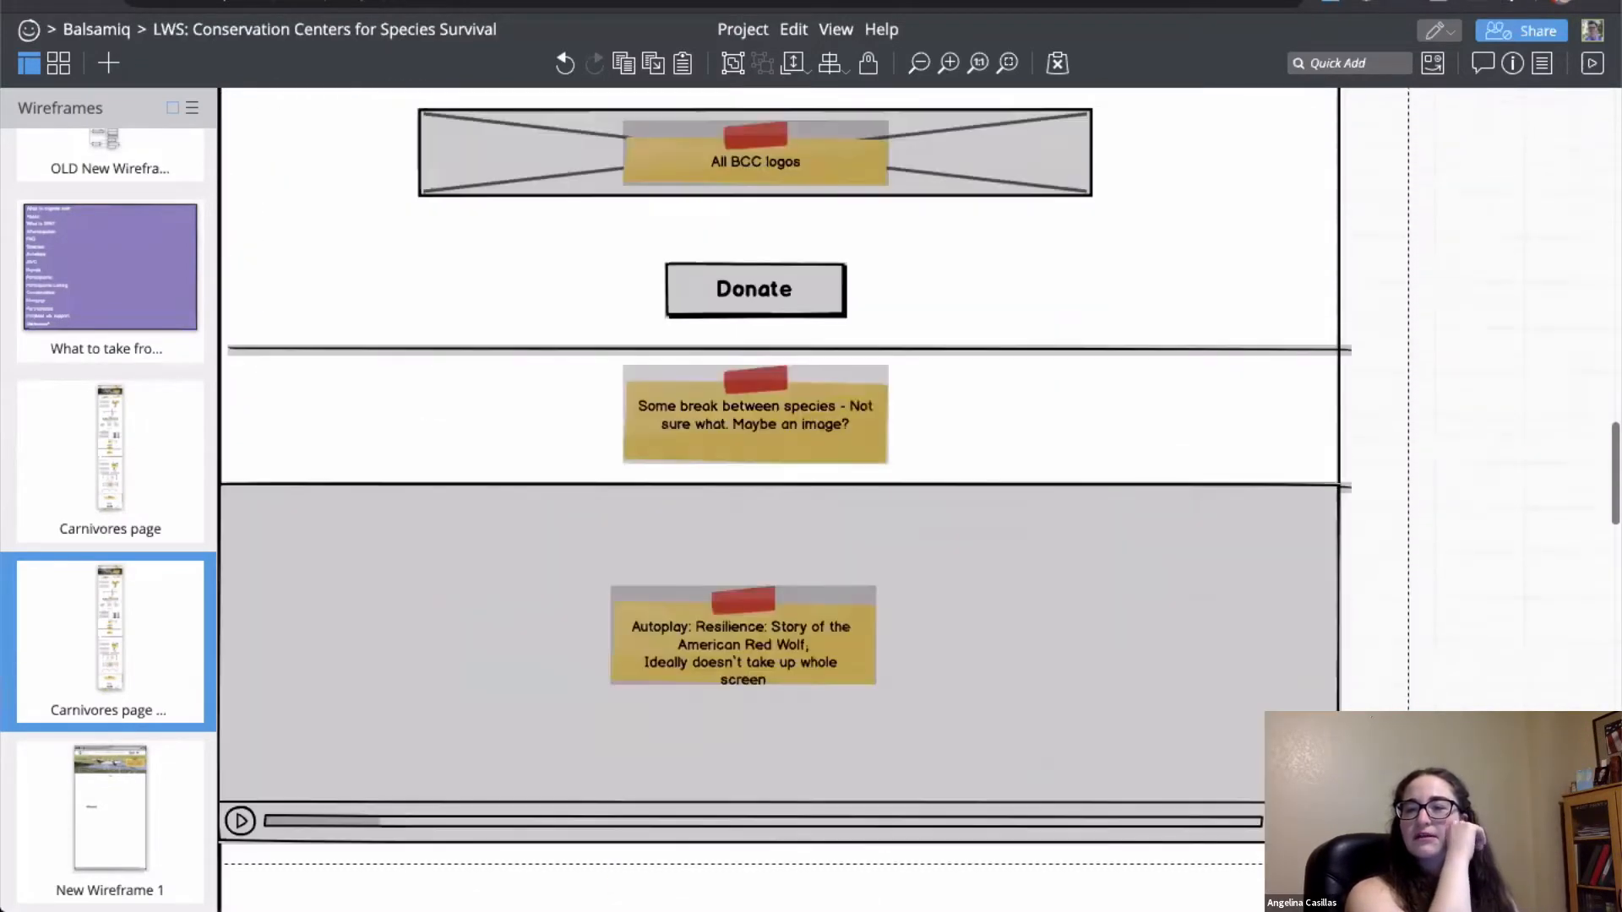
pyautogui.scroll(-18, 777, 498)
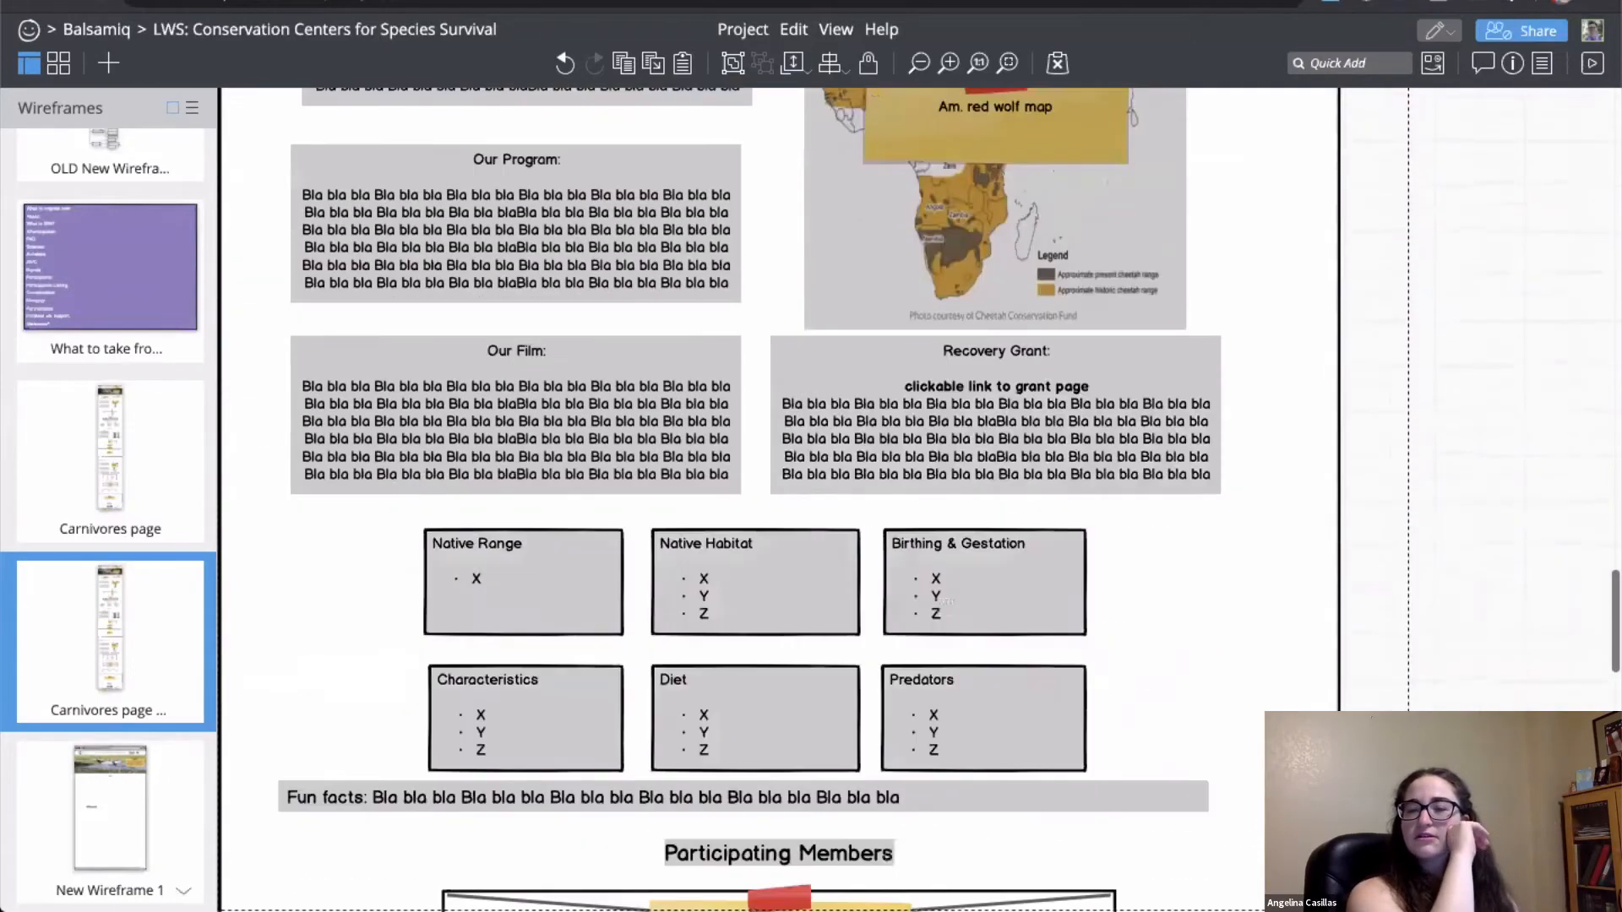
pyautogui.scroll(-5, 777, 499)
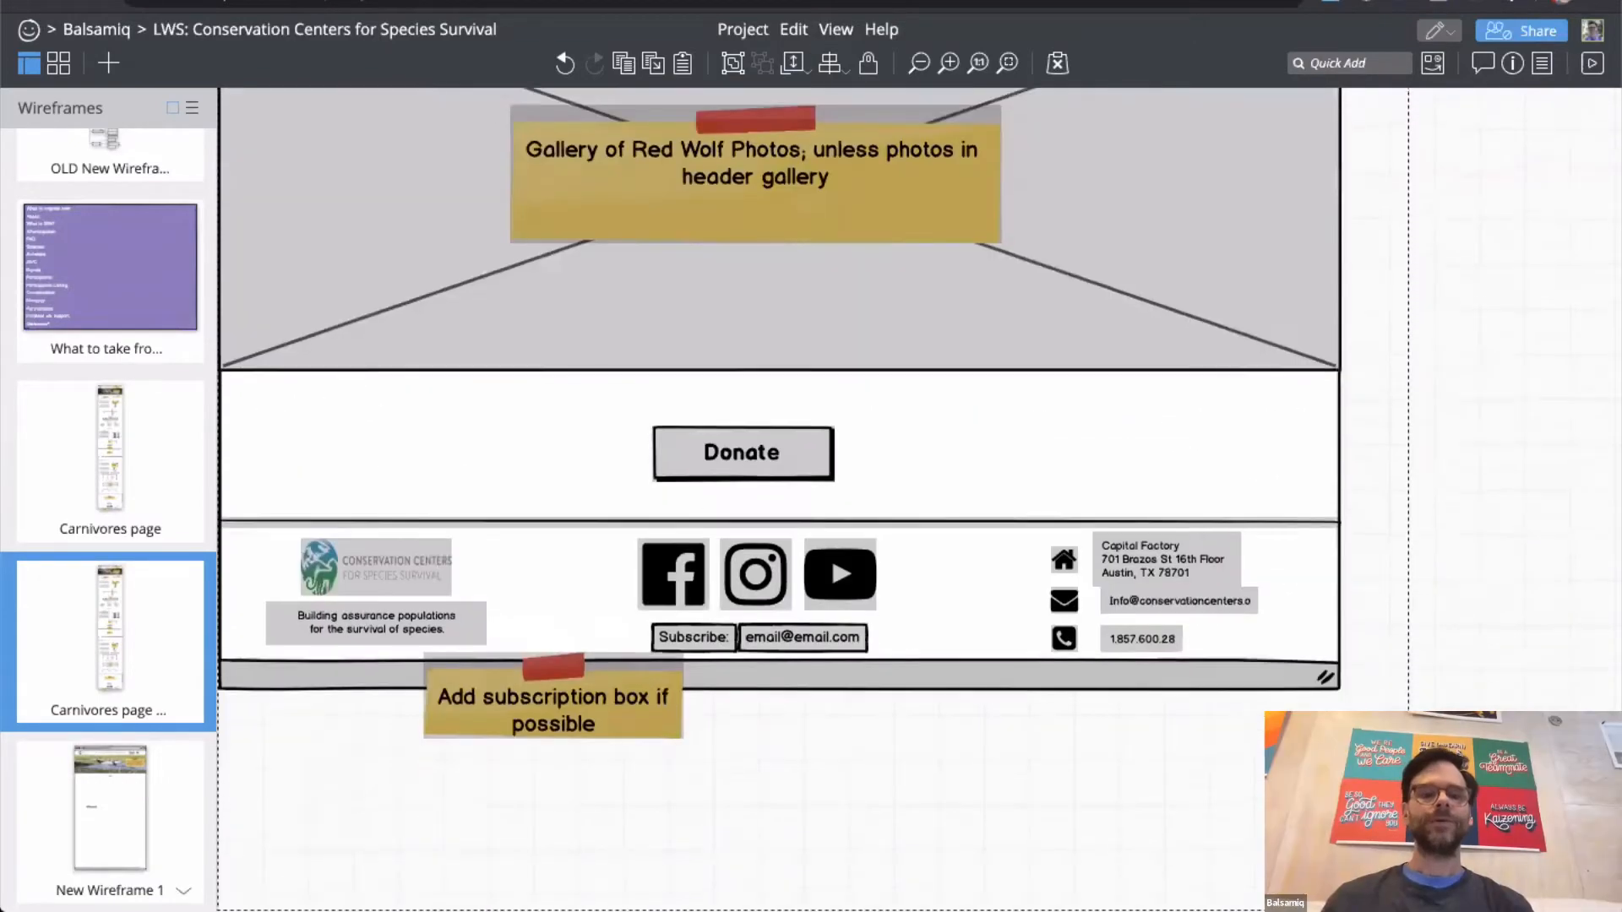
pyautogui.moveTo(245, 498); pyautogui.dragTo(243, 488)
pyautogui.hotkey('shift', 'Down')
pyautogui.hotkey('shift', 'Down')
pyautogui.hotkey('shift', 'Down')
pyautogui.hotkey('shift', 'Down')
pyautogui.hotkey('shift', 'Down')
pyautogui.hotkey('shift', 'Down')
pyautogui.hotkey('shift', 'Down')
pyautogui.hotkey('shift', 'Down')
pyautogui.hotkey('shift', 'Down')
pyautogui.hotkey('shift', 'Down')
pyautogui.hotkey('shift', 'Down')
pyautogui.hotkey('shift', 'Down')
pyautogui.hotkey('shift', 'Down')
pyautogui.hotkey('shift', 'Down')
pyautogui.hotkey('shift', 'Down')
pyautogui.hotkey('shift', 'Down')
pyautogui.hotkey('shift', 'Down')
pyautogui.hotkey('shift', 'Down')
pyautogui.hotkey('shift', 'Down')
pyautogui.hotkey('shift', 'Down')
pyautogui.hotkey('shift', 'Down')
pyautogui.hotkey('shift', 'Down')
pyautogui.hotkey('shift', 'Down')
pyautogui.hotkey('shift', 'Down')
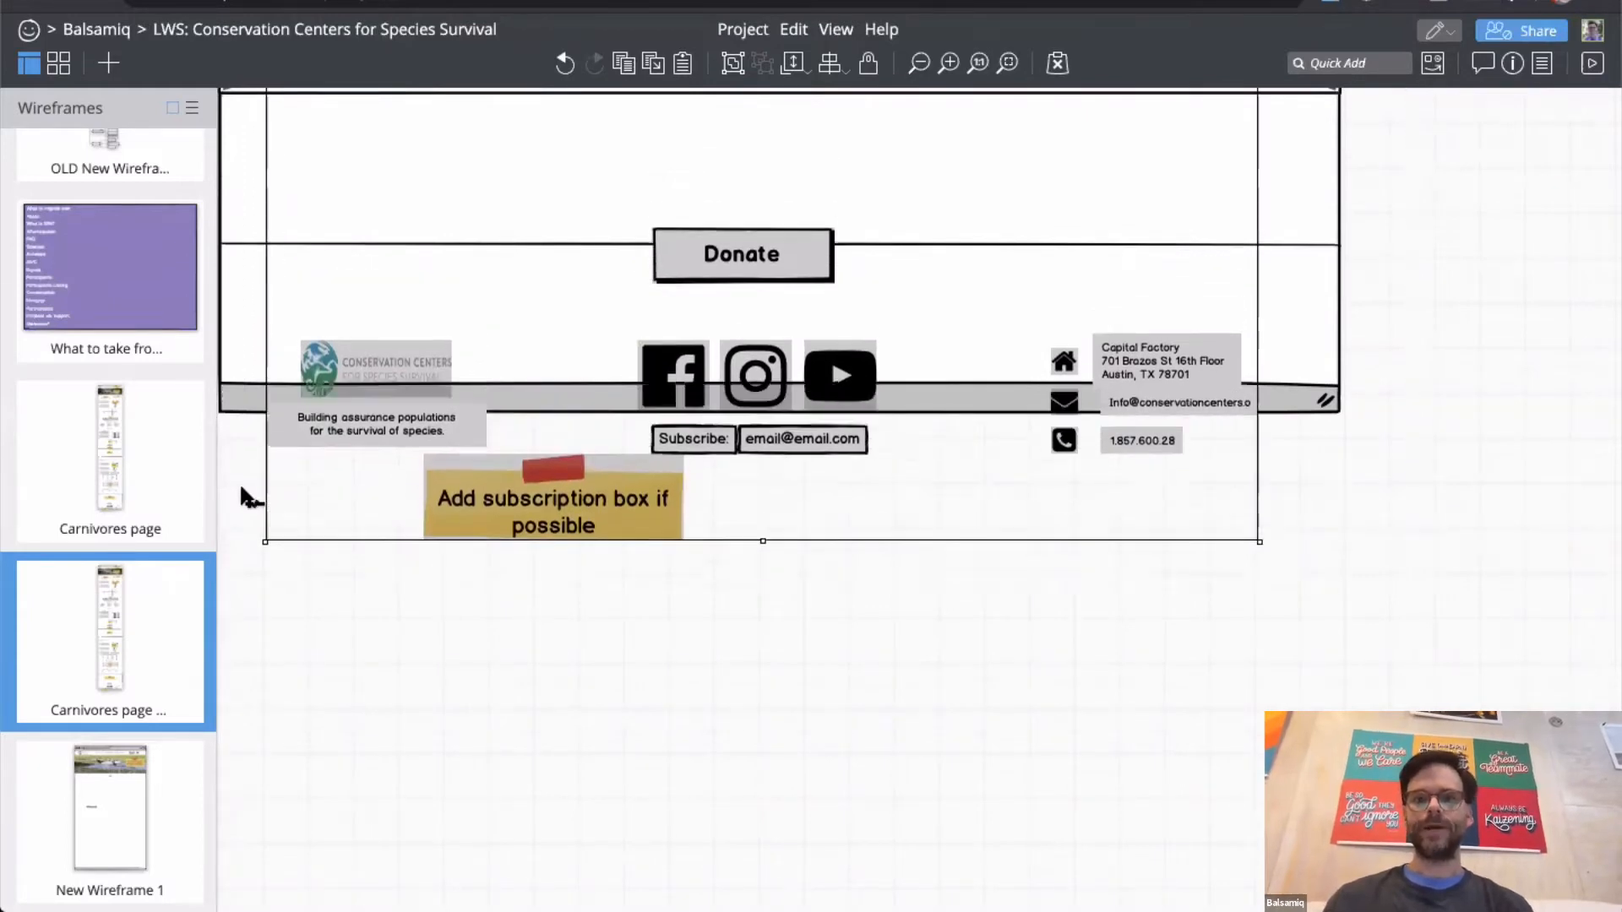
pyautogui.hotkey('shift', 'Down')
pyautogui.hotkey('shift', 'Down')
pyautogui.hotkey('shift', 'Down')
pyautogui.hotkey('shift', 'Down')
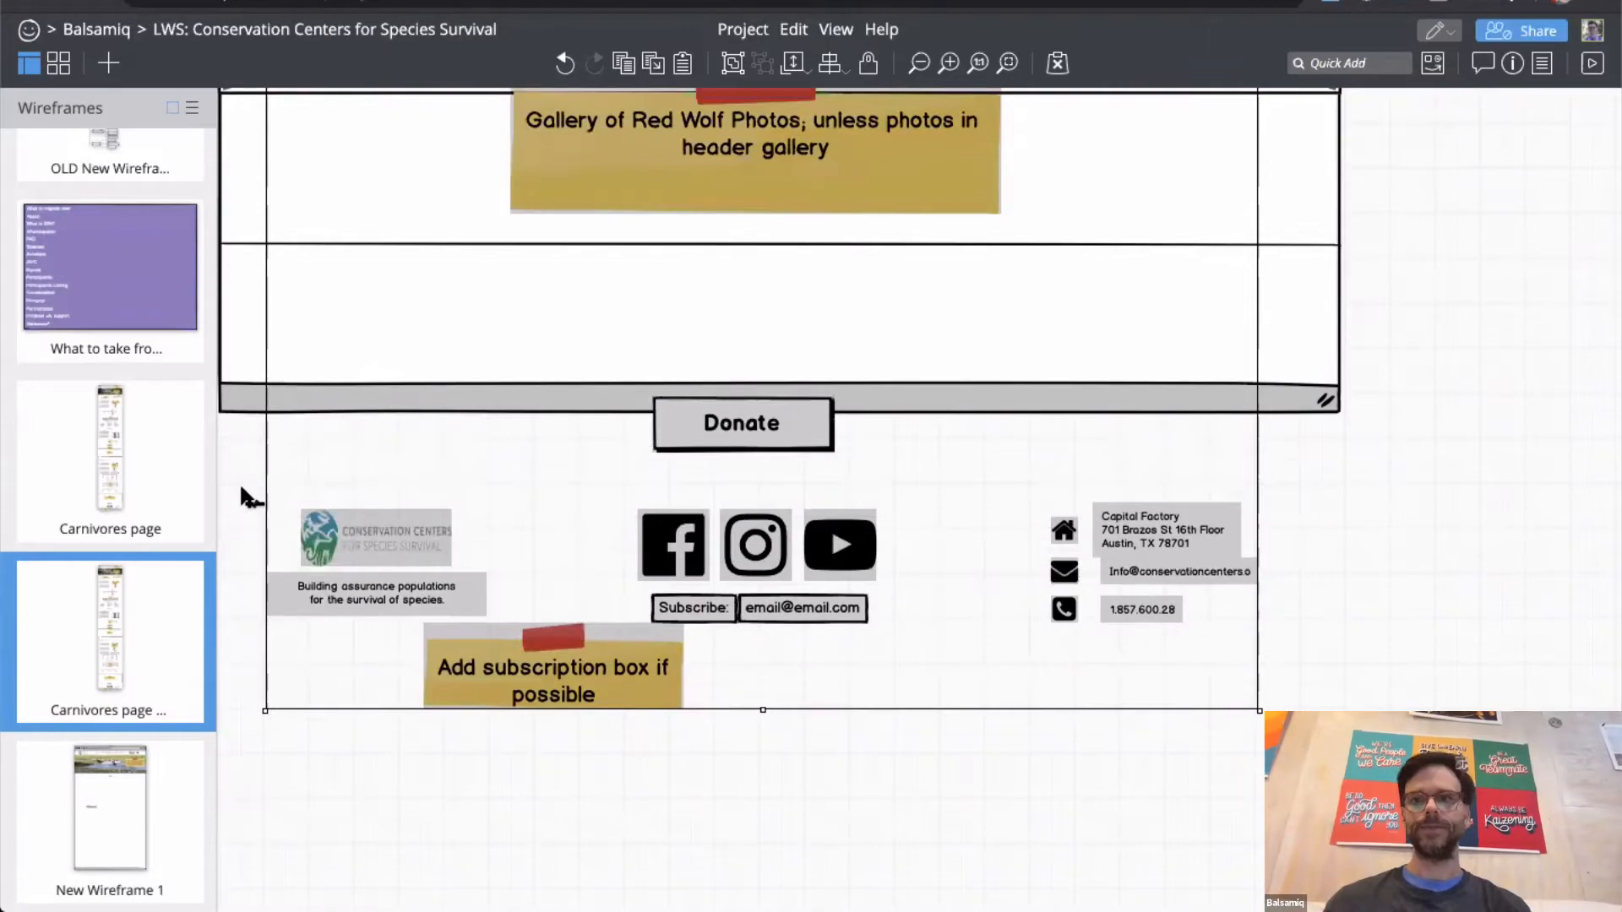
pyautogui.click(1409, 369)
# Step: Delete the "Buttons link to that part of page" sticky note beside the link bar
pyautogui.scroll(20, 1409, 368)
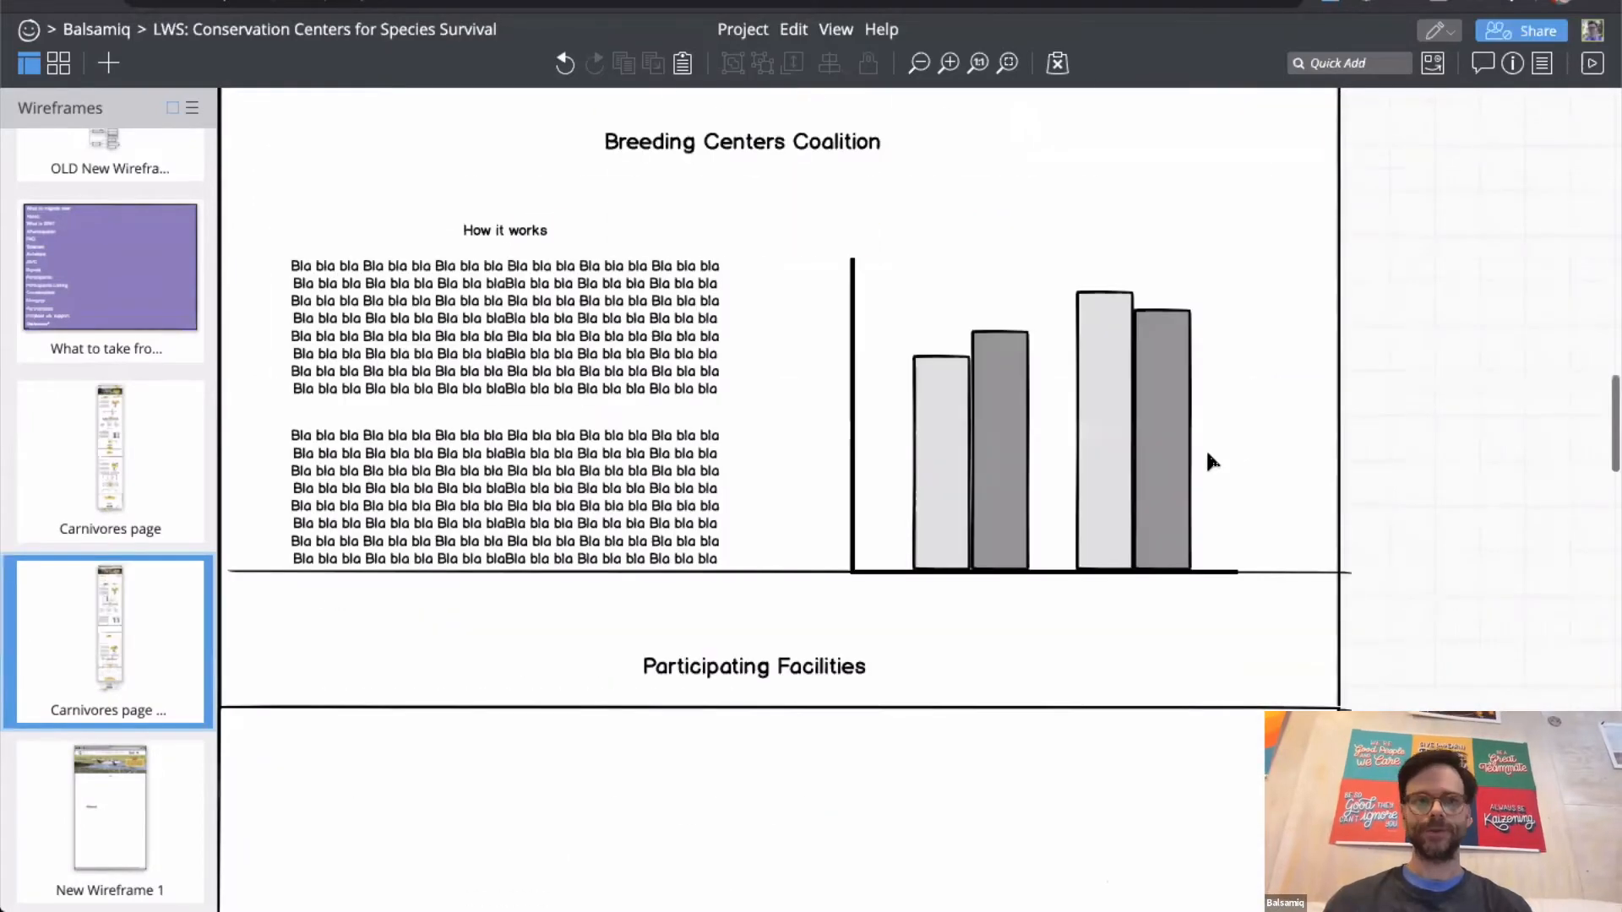
pyautogui.scroll(-3, 1152, 442)
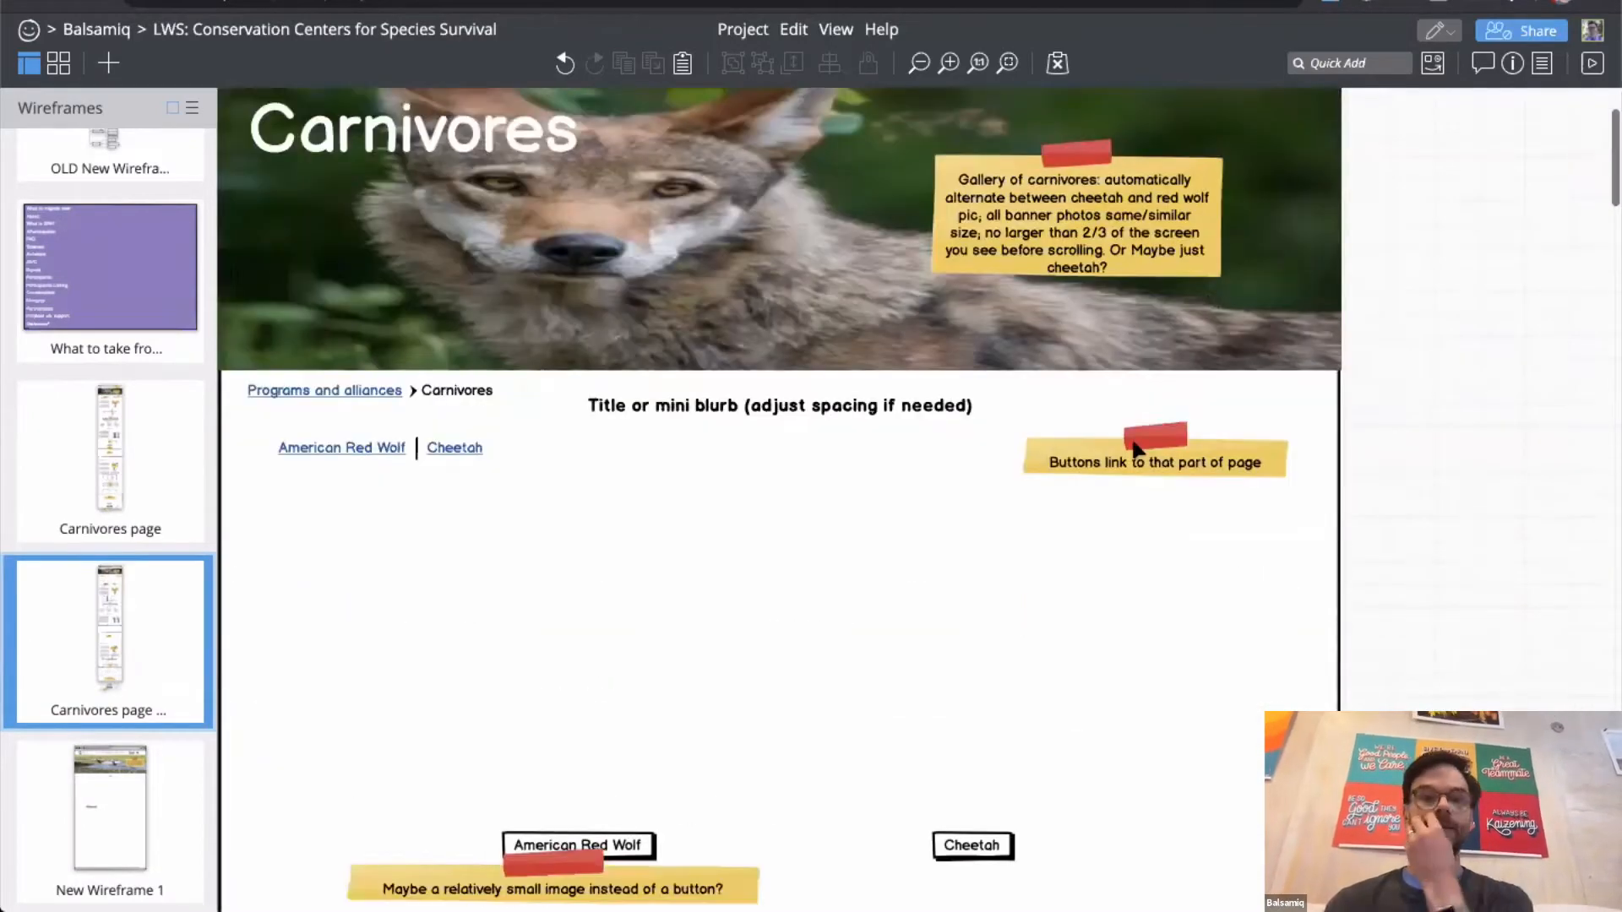
pyautogui.click(1134, 448)
pyautogui.press('Delete')
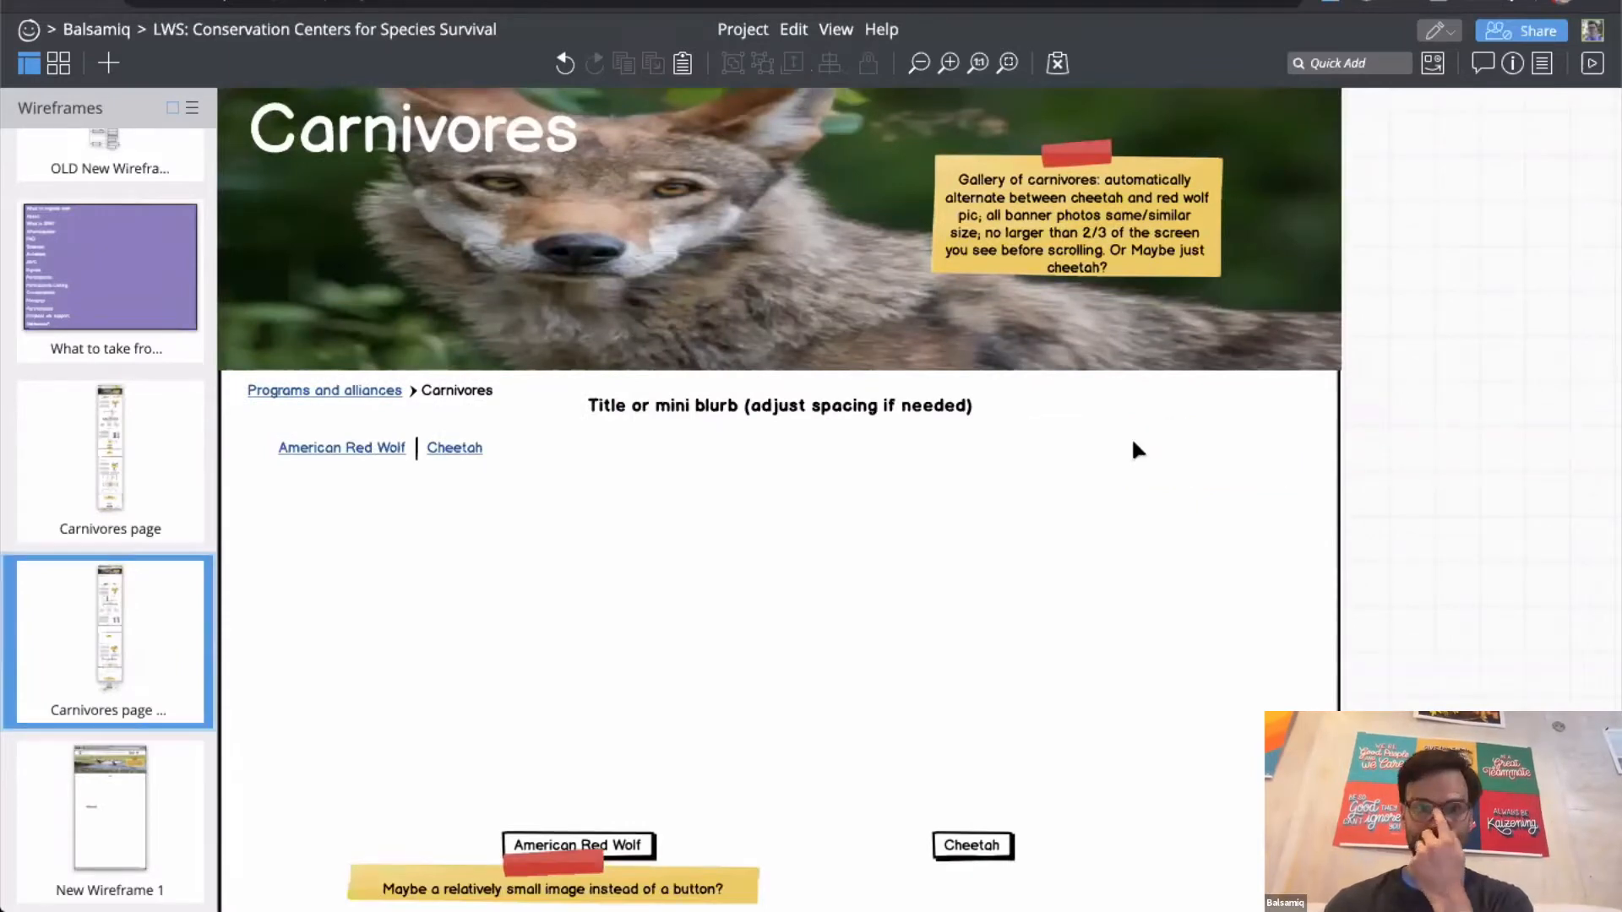
# Step: Add a Label control and place it in the empty area below the link bar
pyautogui.scroll(3, 850, 532)
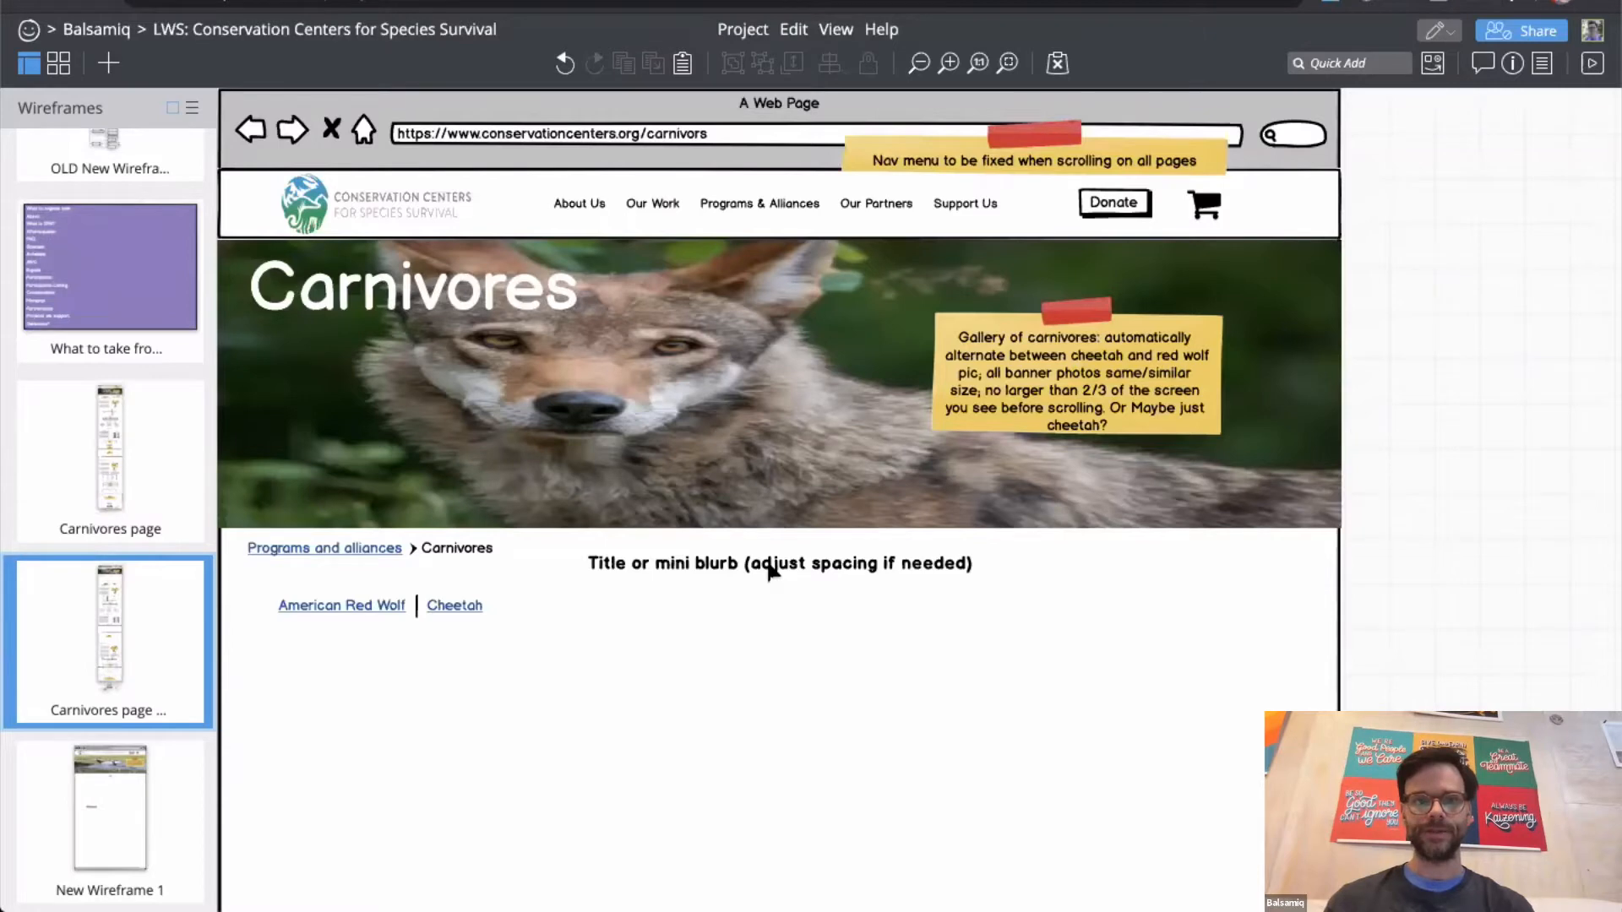
pyautogui.write('/')
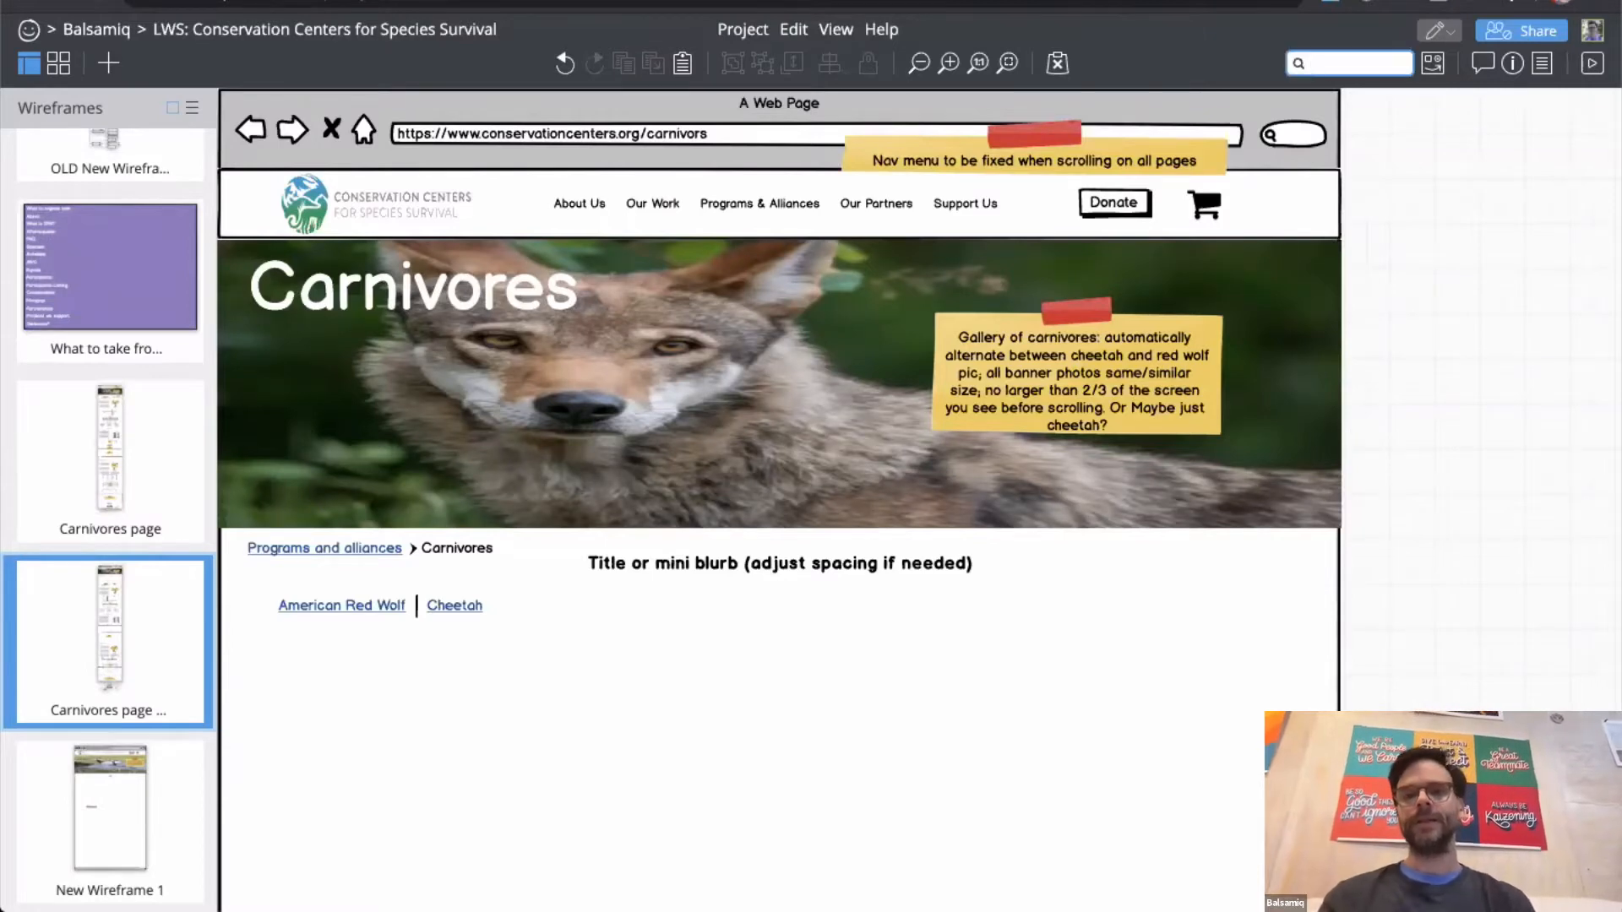
pyautogui.write('la')
pyautogui.press('Return')
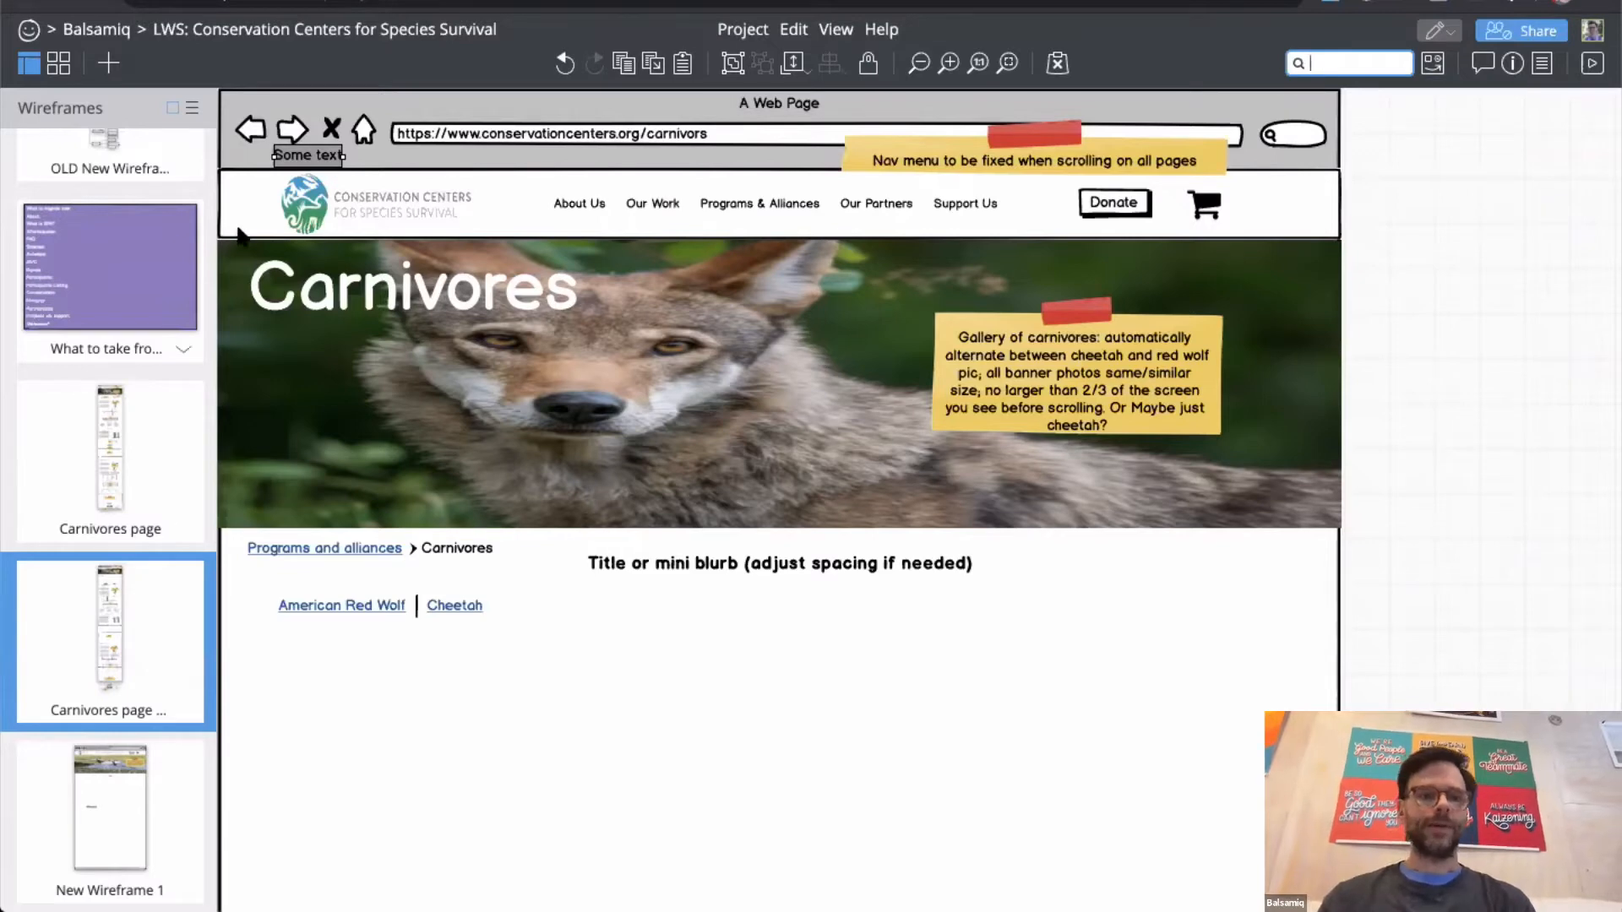
pyautogui.moveTo(303, 173); pyautogui.dragTo(359, 689)
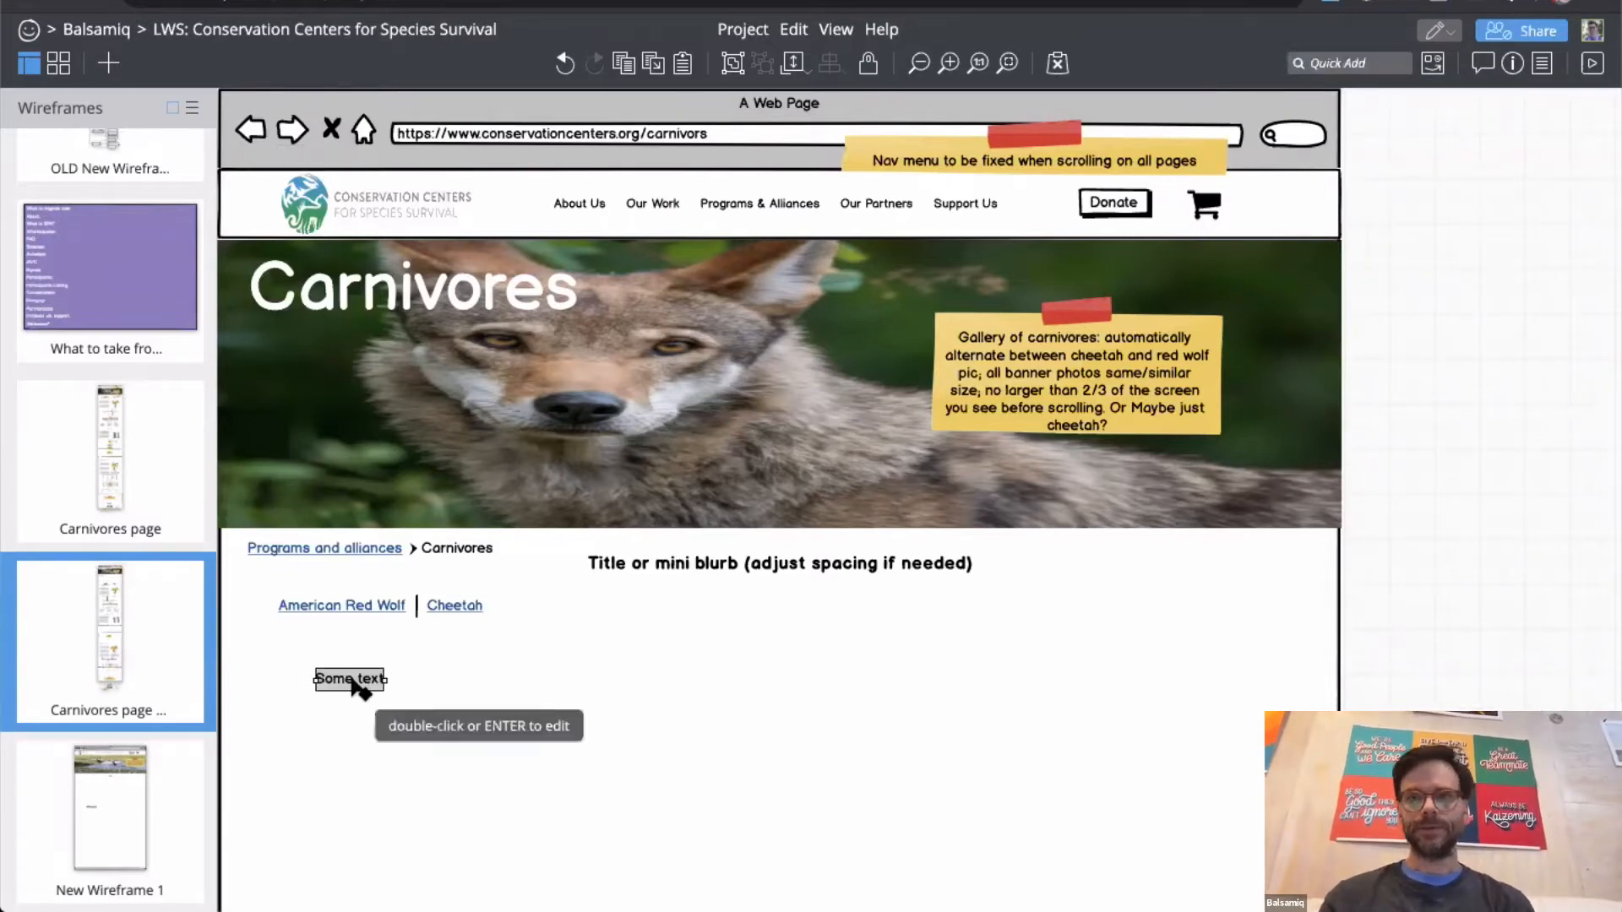
# Step: Set the new label's text to "Declining carnivore populations:"
pyautogui.doubleClick(354, 680)
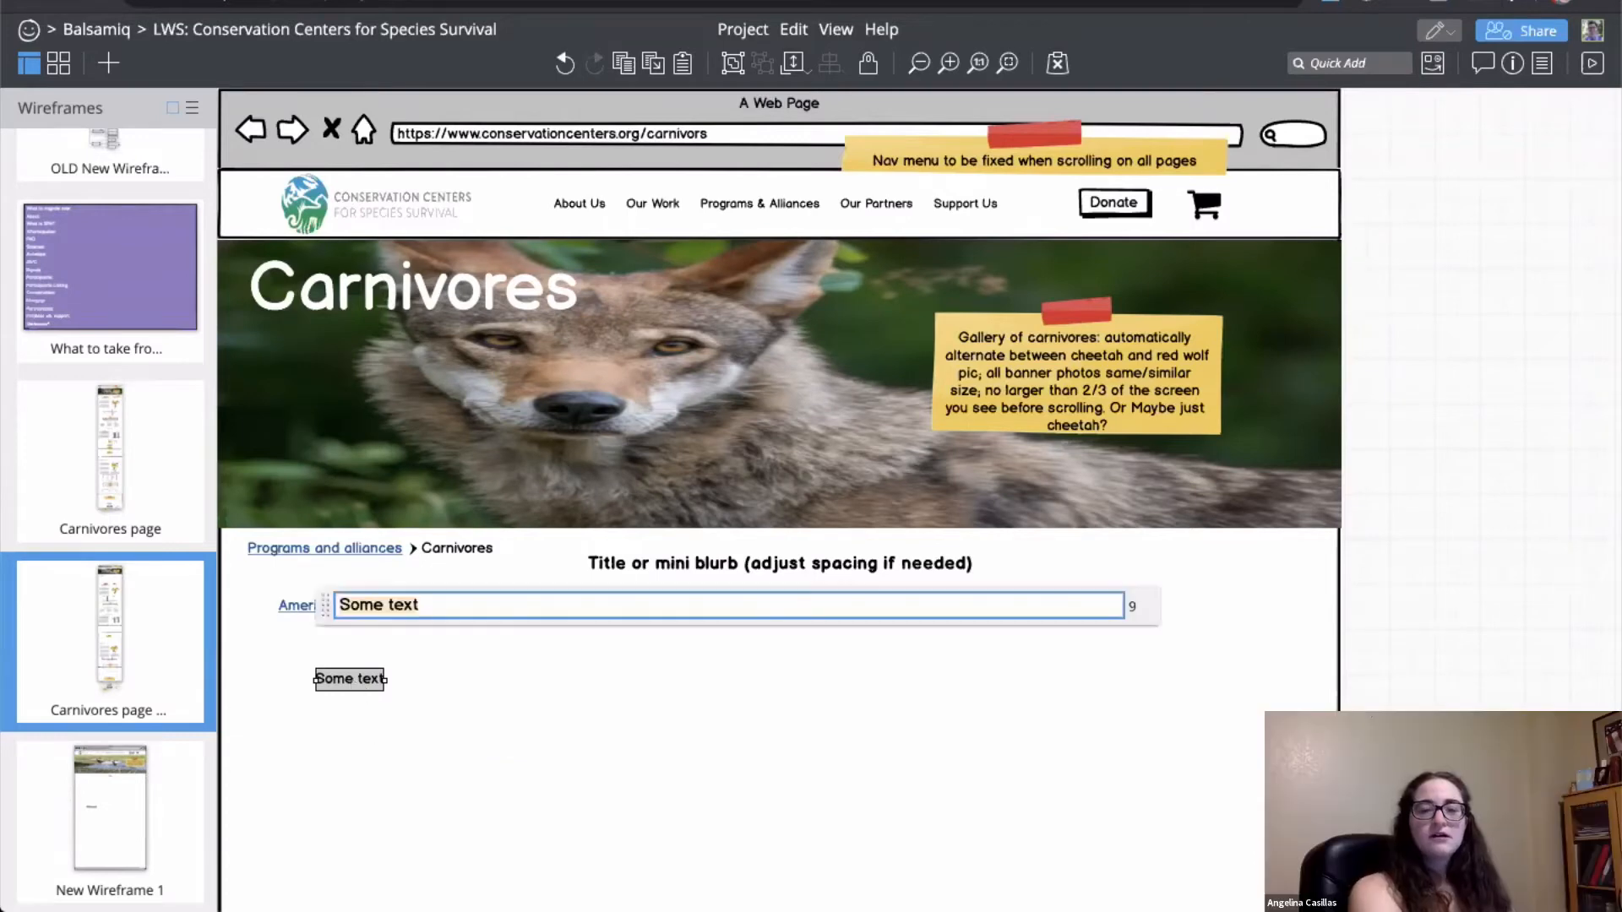
pyautogui.write('Declini')
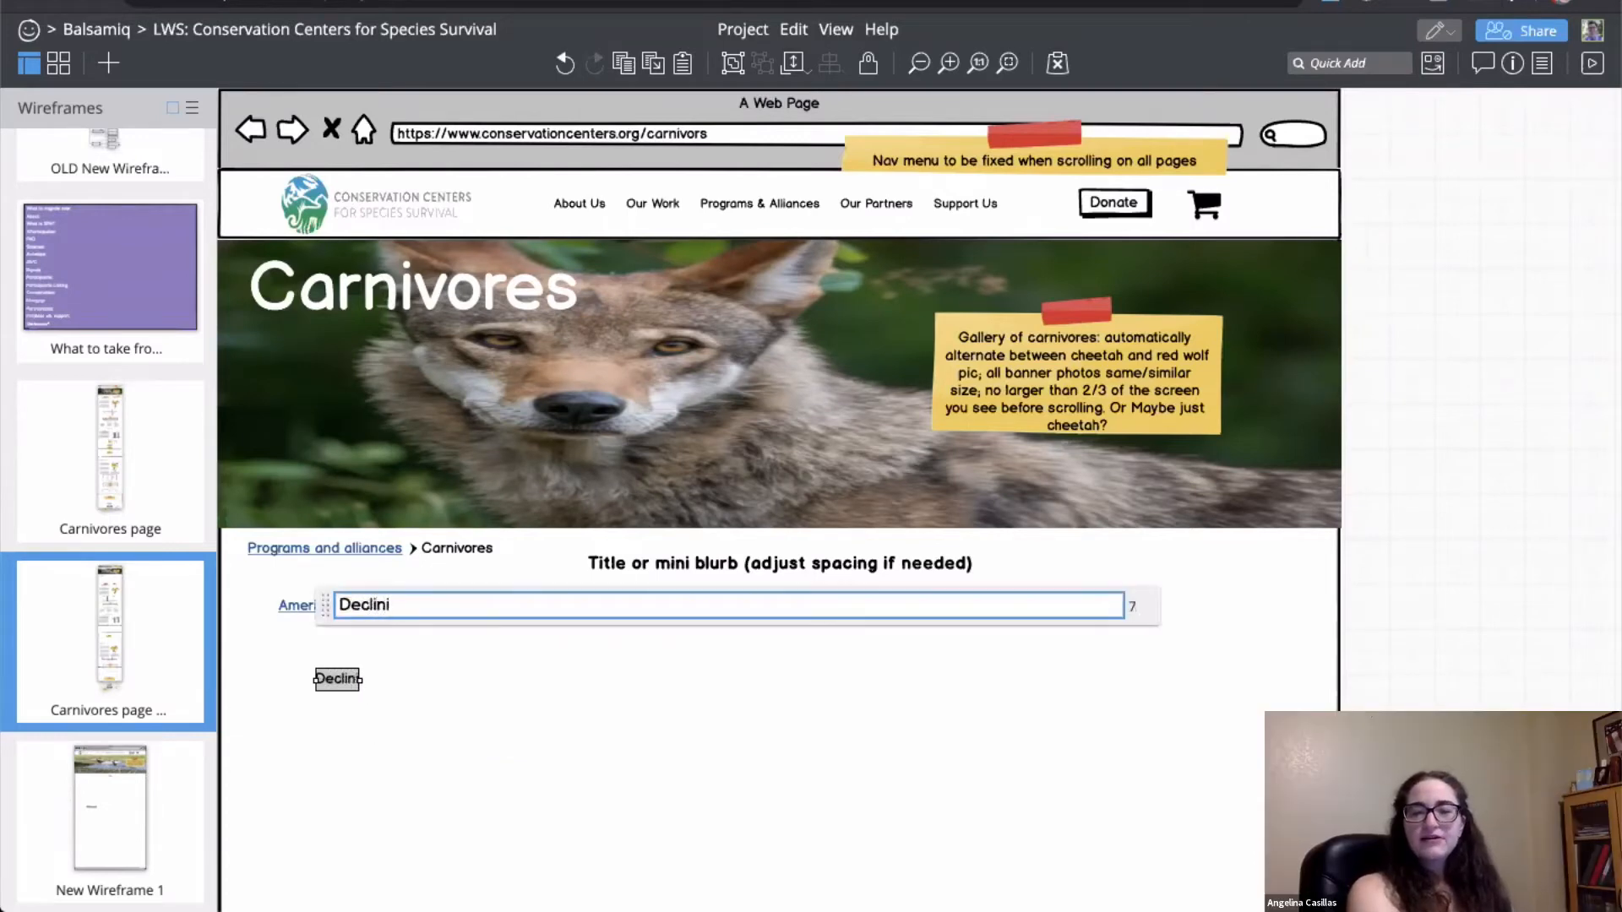
pyautogui.write('ng carnivor')
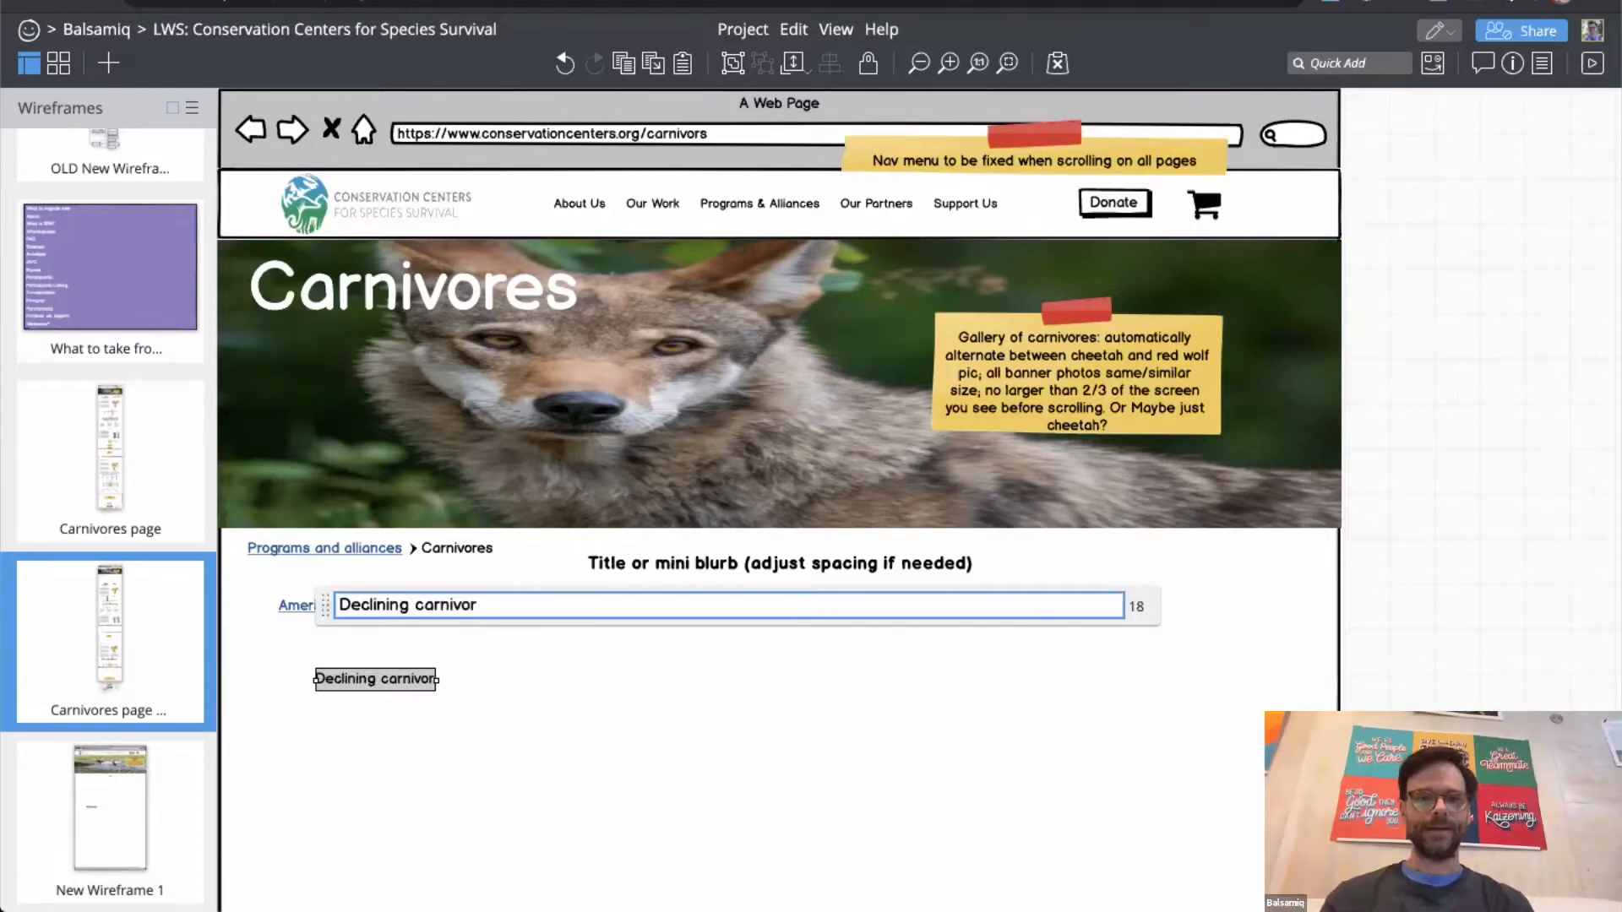
pyautogui.write('e')
pyautogui.write(' po')
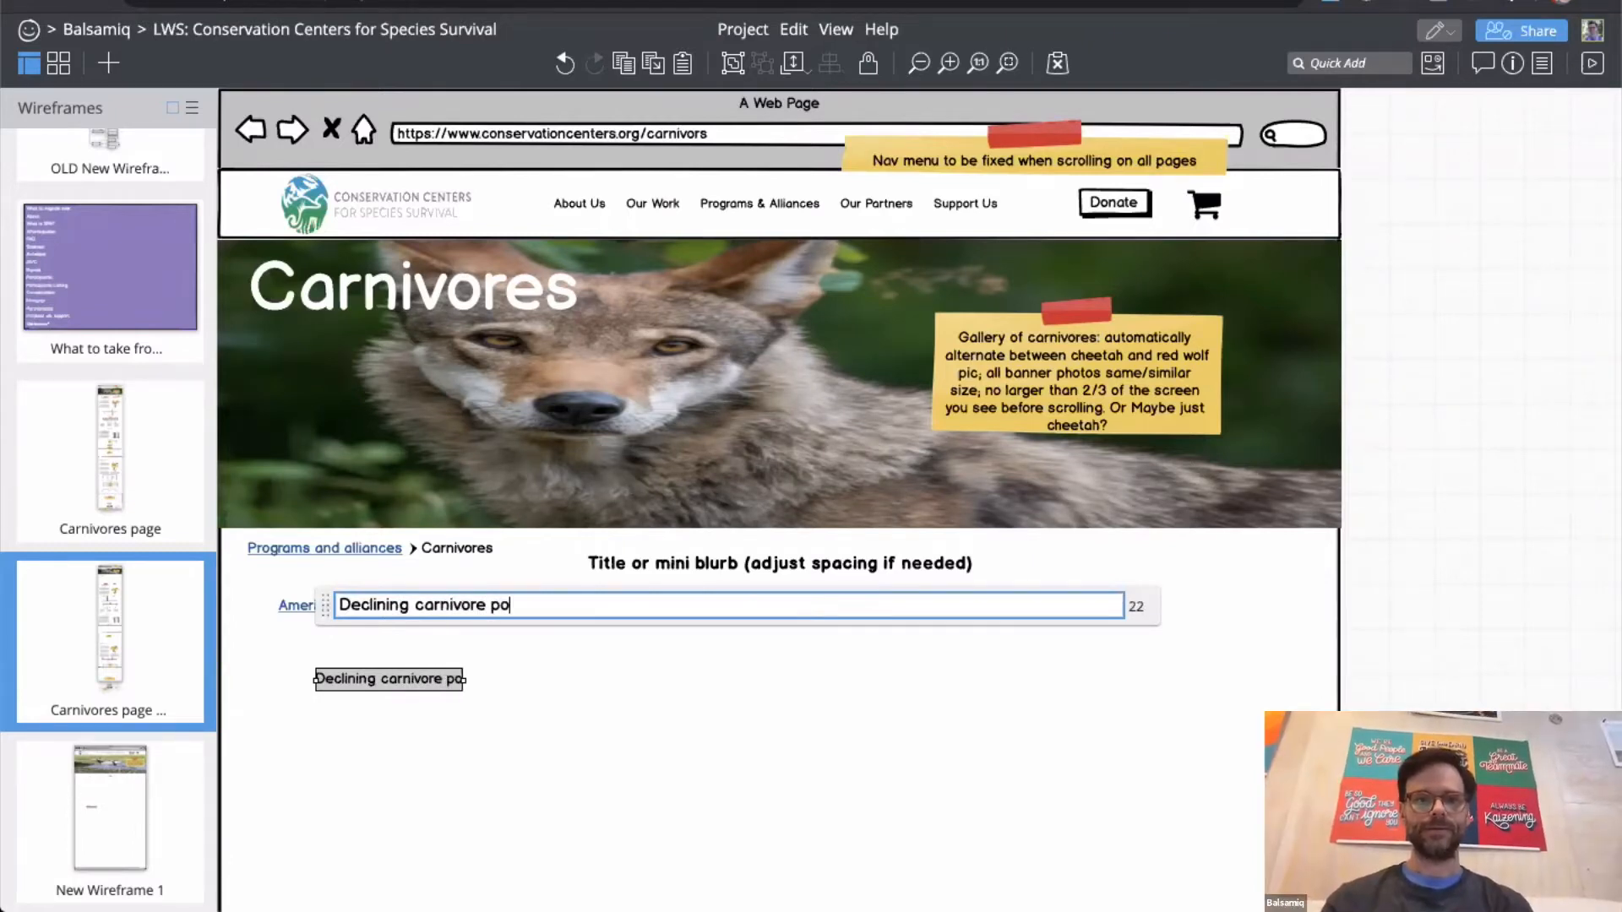
pyautogui.write('pulations:')
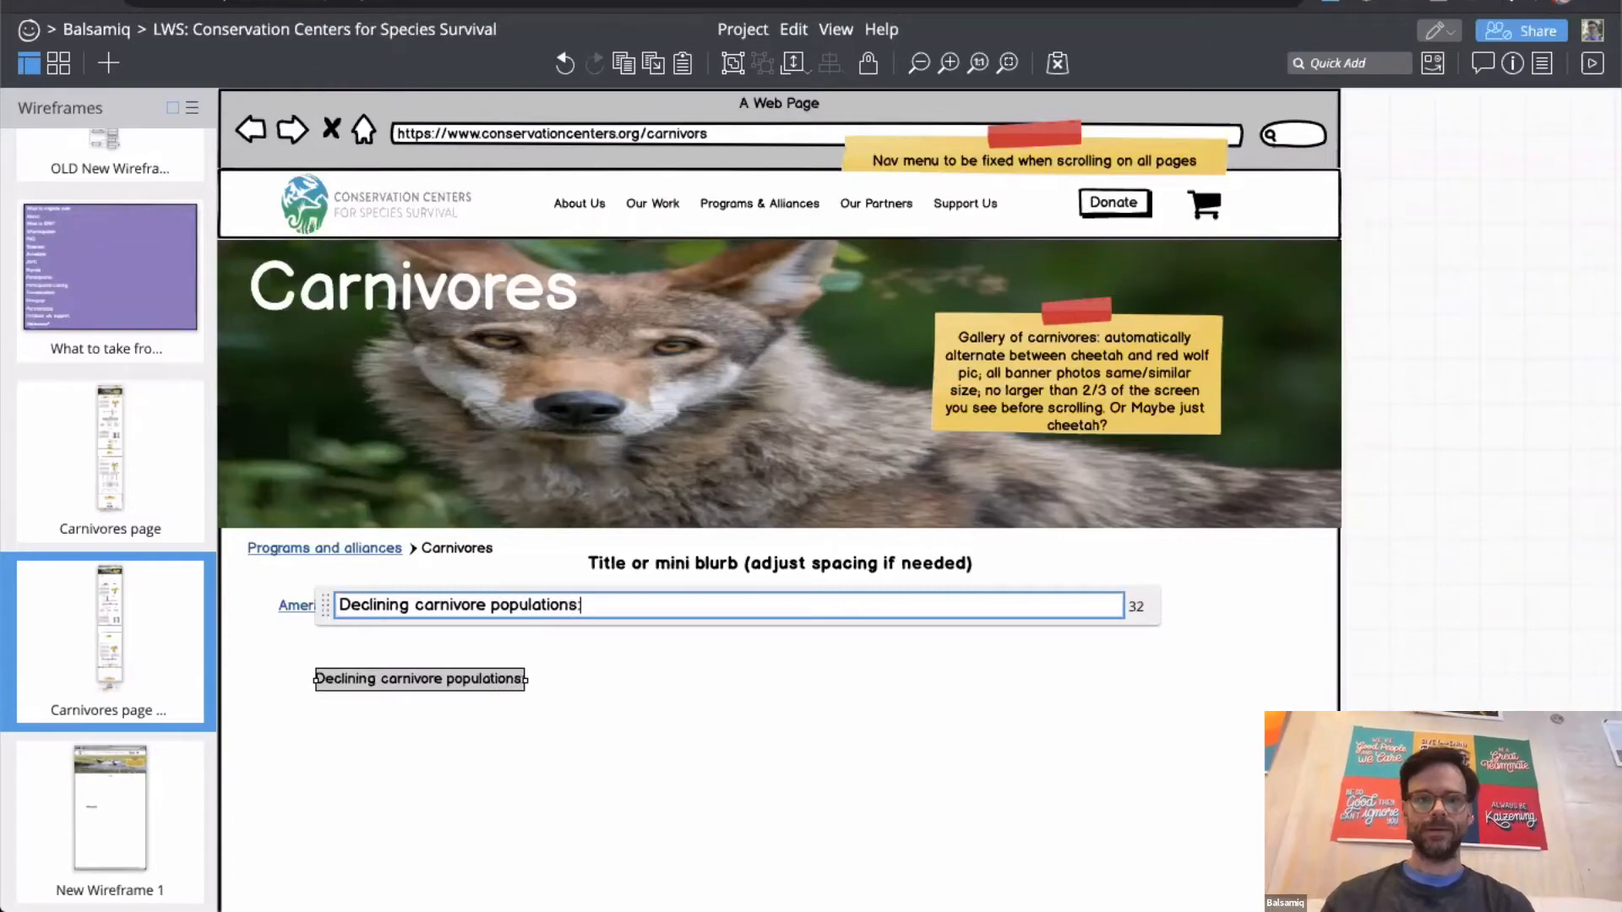
pyautogui.press('Return')
pyautogui.click(1504, 372)
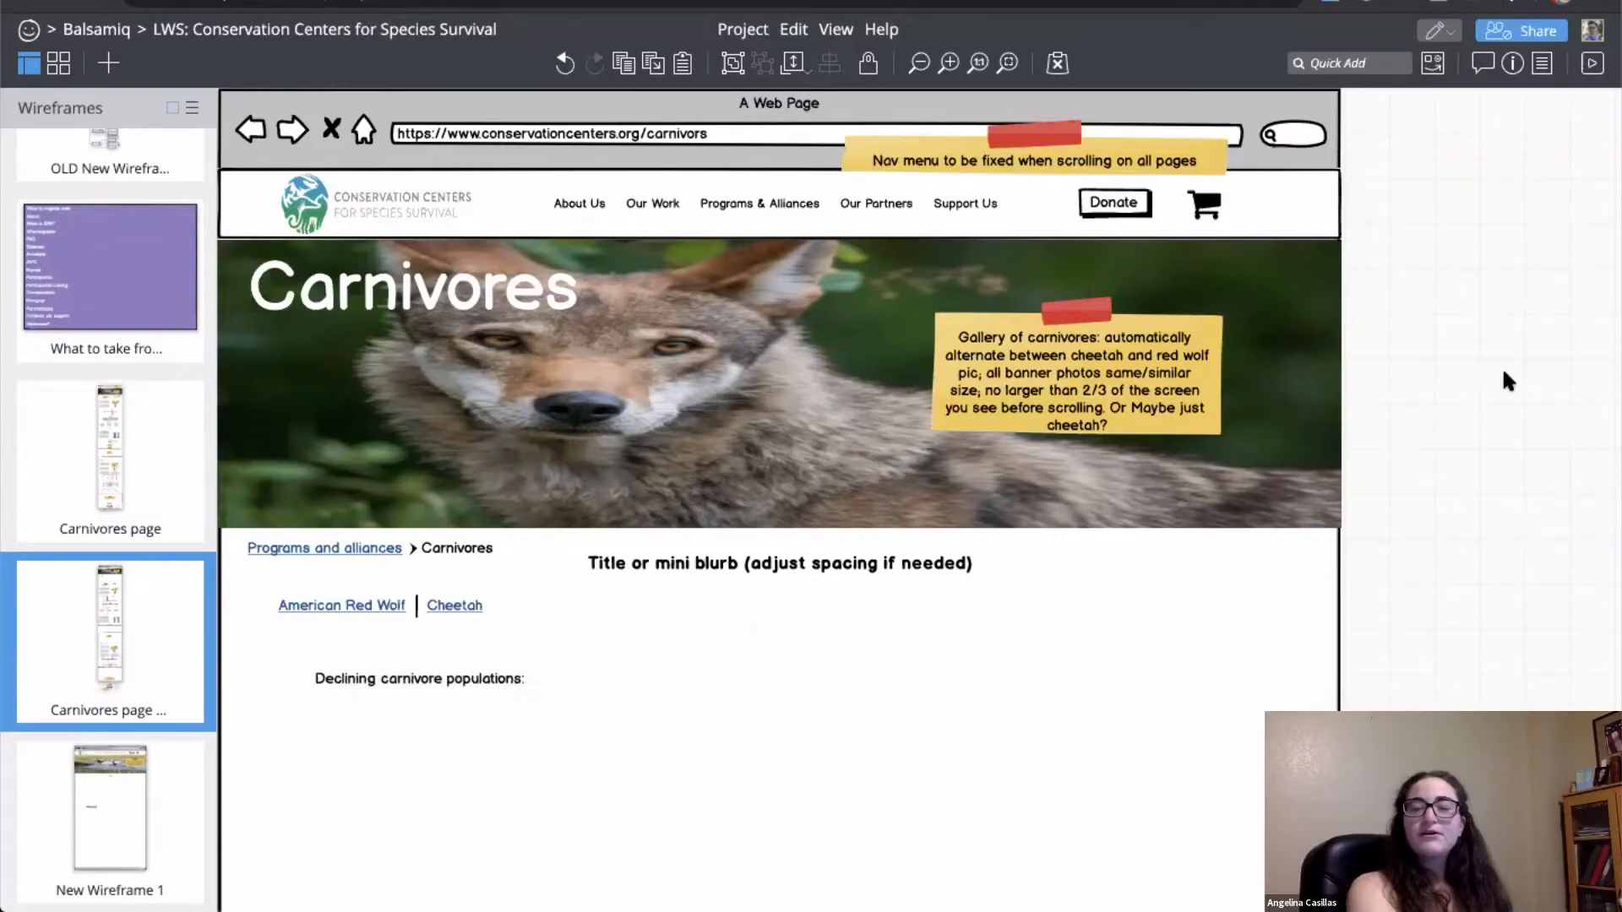
# Step: Group the cheetah section's controls, from the species buttons down to the fact boxes
pyautogui.scroll(-5, 1503, 372)
pyautogui.scroll(-6, 1502, 367)
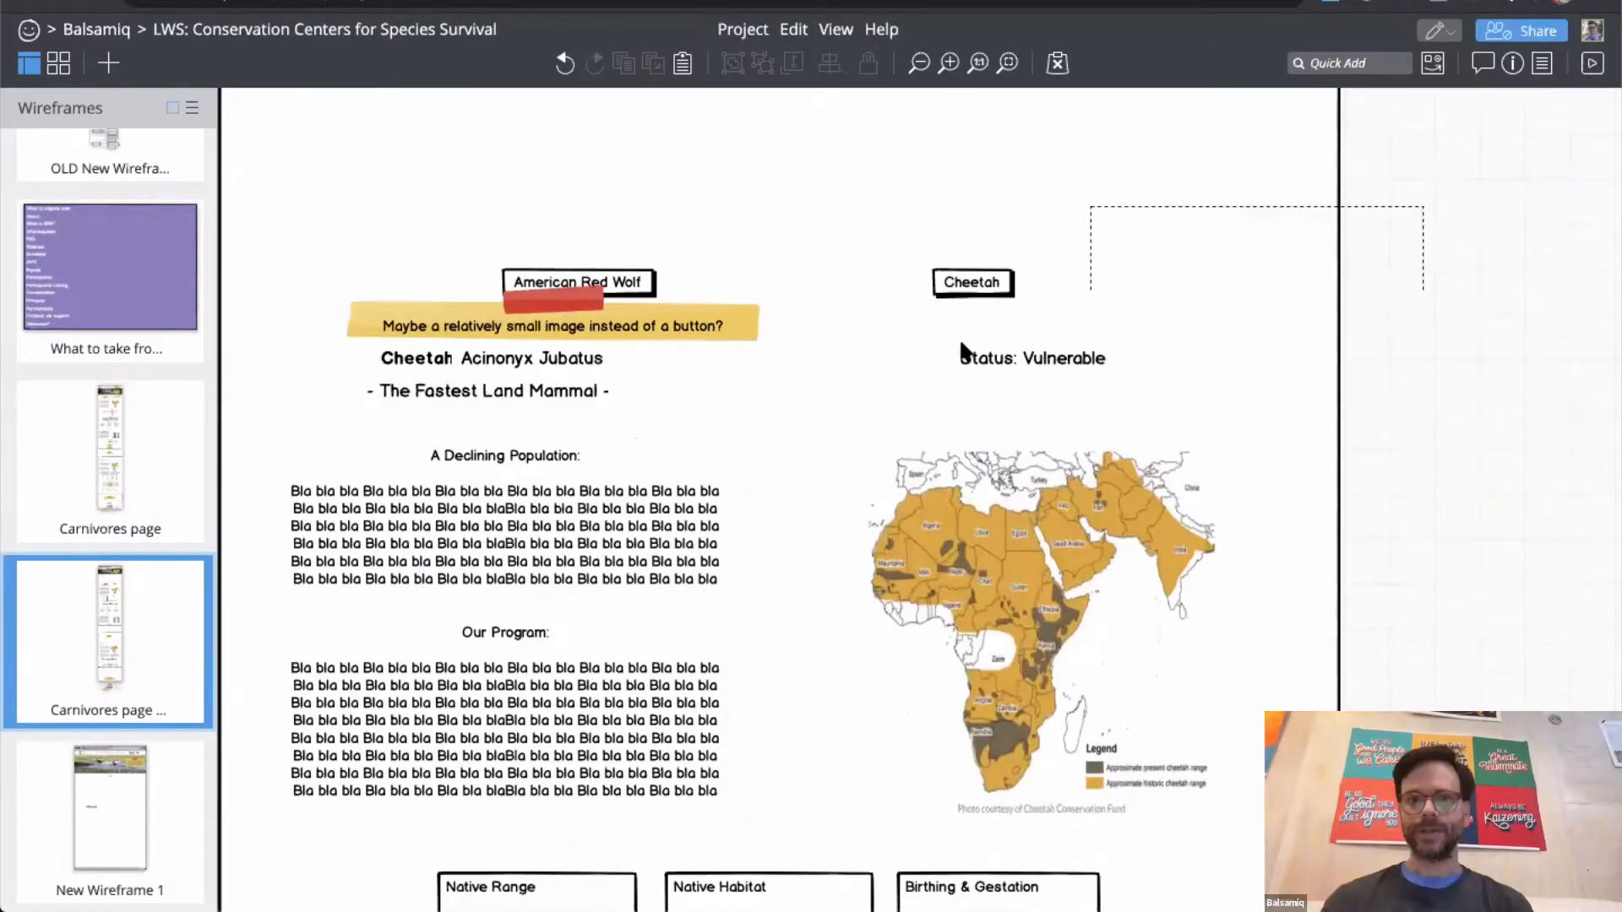
pyautogui.moveTo(368, 624); pyautogui.dragTo(240, 875)
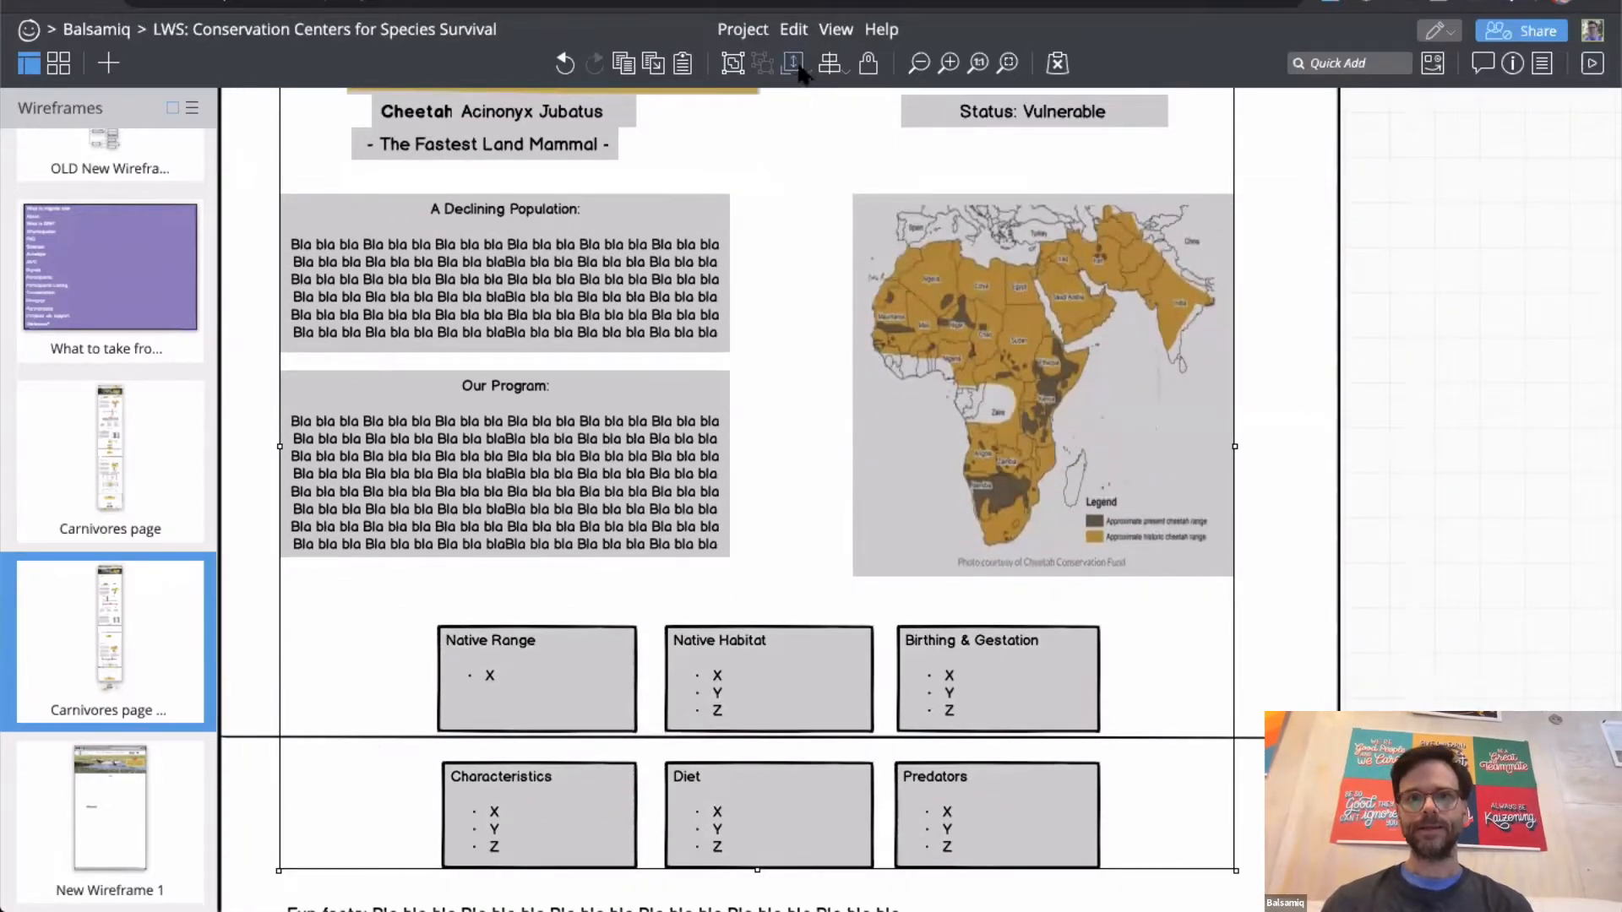
pyautogui.click(732, 66)
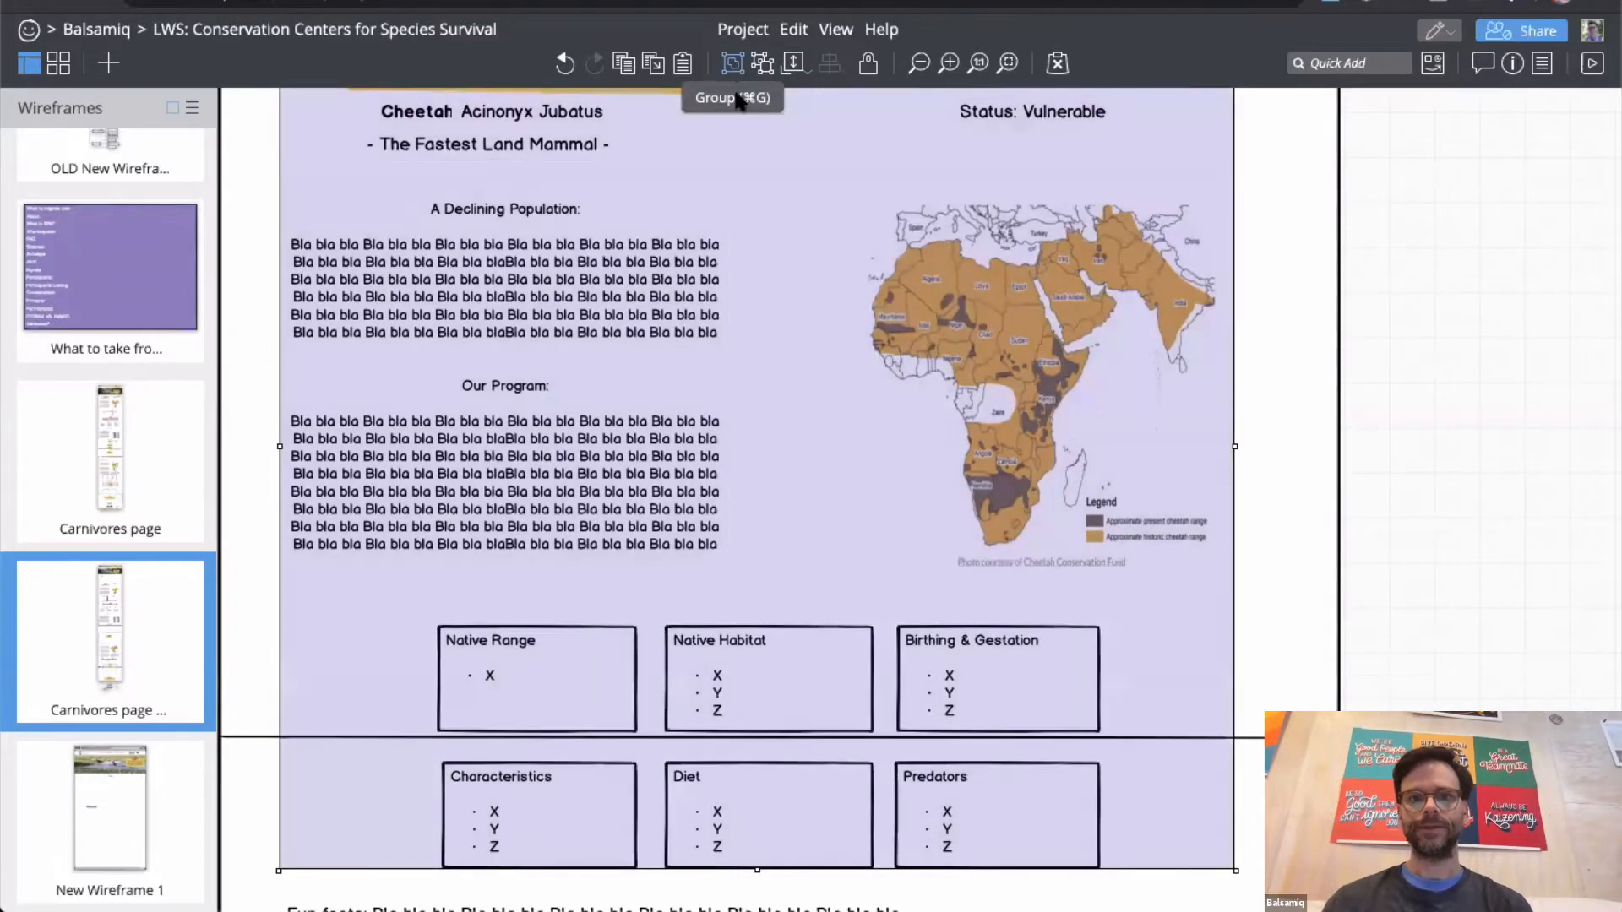
# Step: Try moving the grouped cheetah section, undo the move and ungroup its controls
pyautogui.moveTo(823, 197); pyautogui.dragTo(883, 272)
pyautogui.press('super+z')
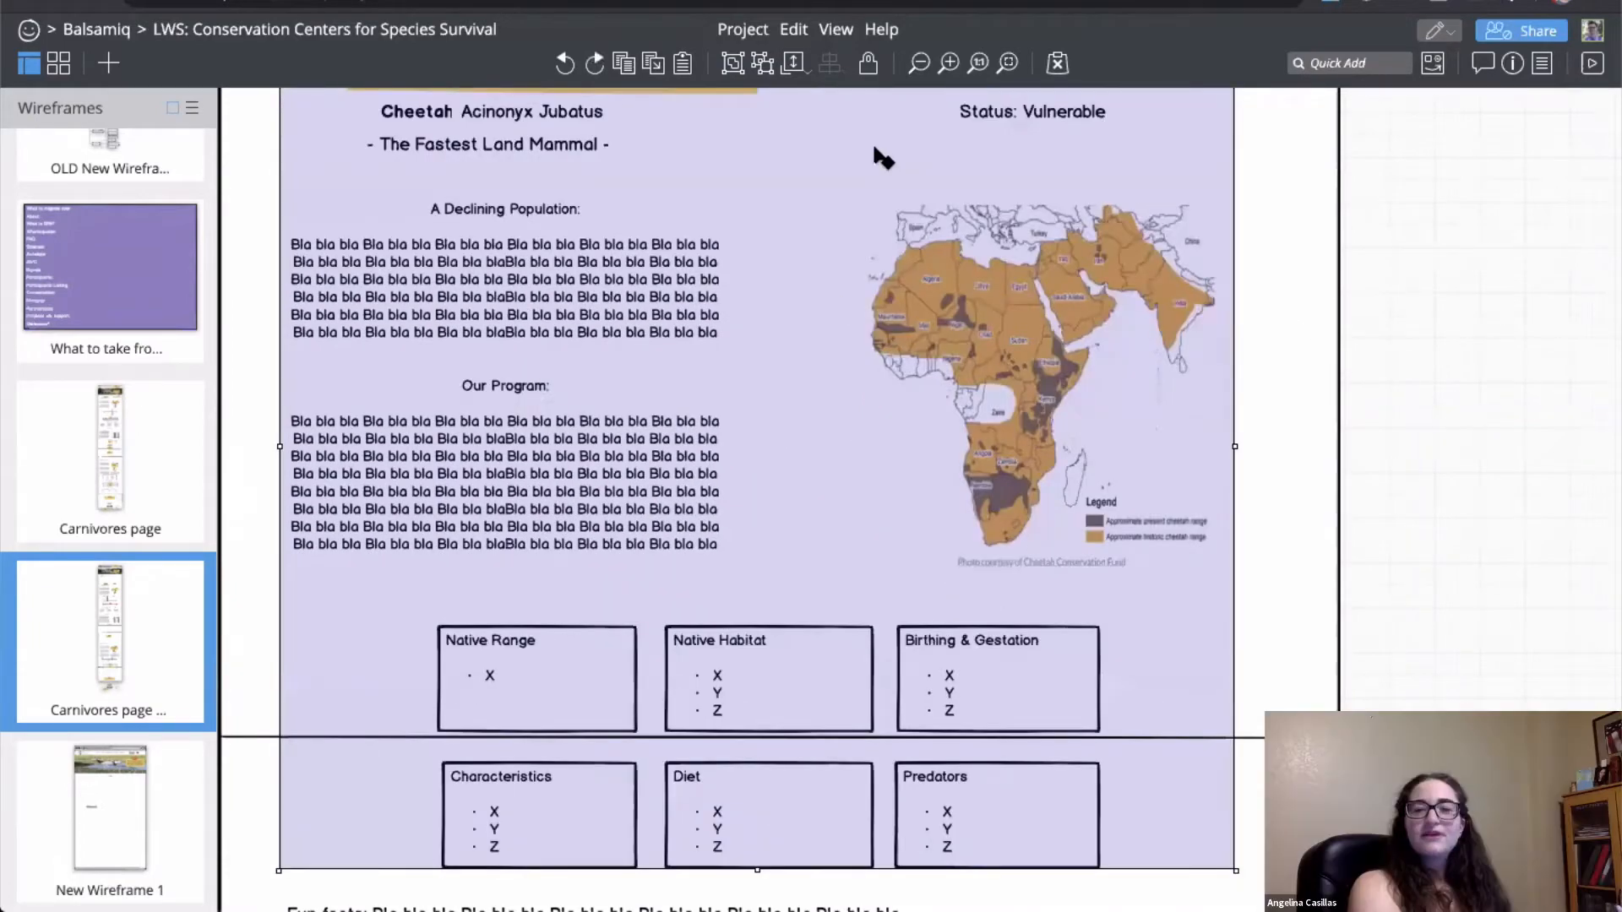
pyautogui.click(763, 66)
# Step: Make the "Declining carnivore populations:" label bold and align it under the breadcrumbs, with the link bar directly to its right
pyautogui.scroll(1, 1388, 332)
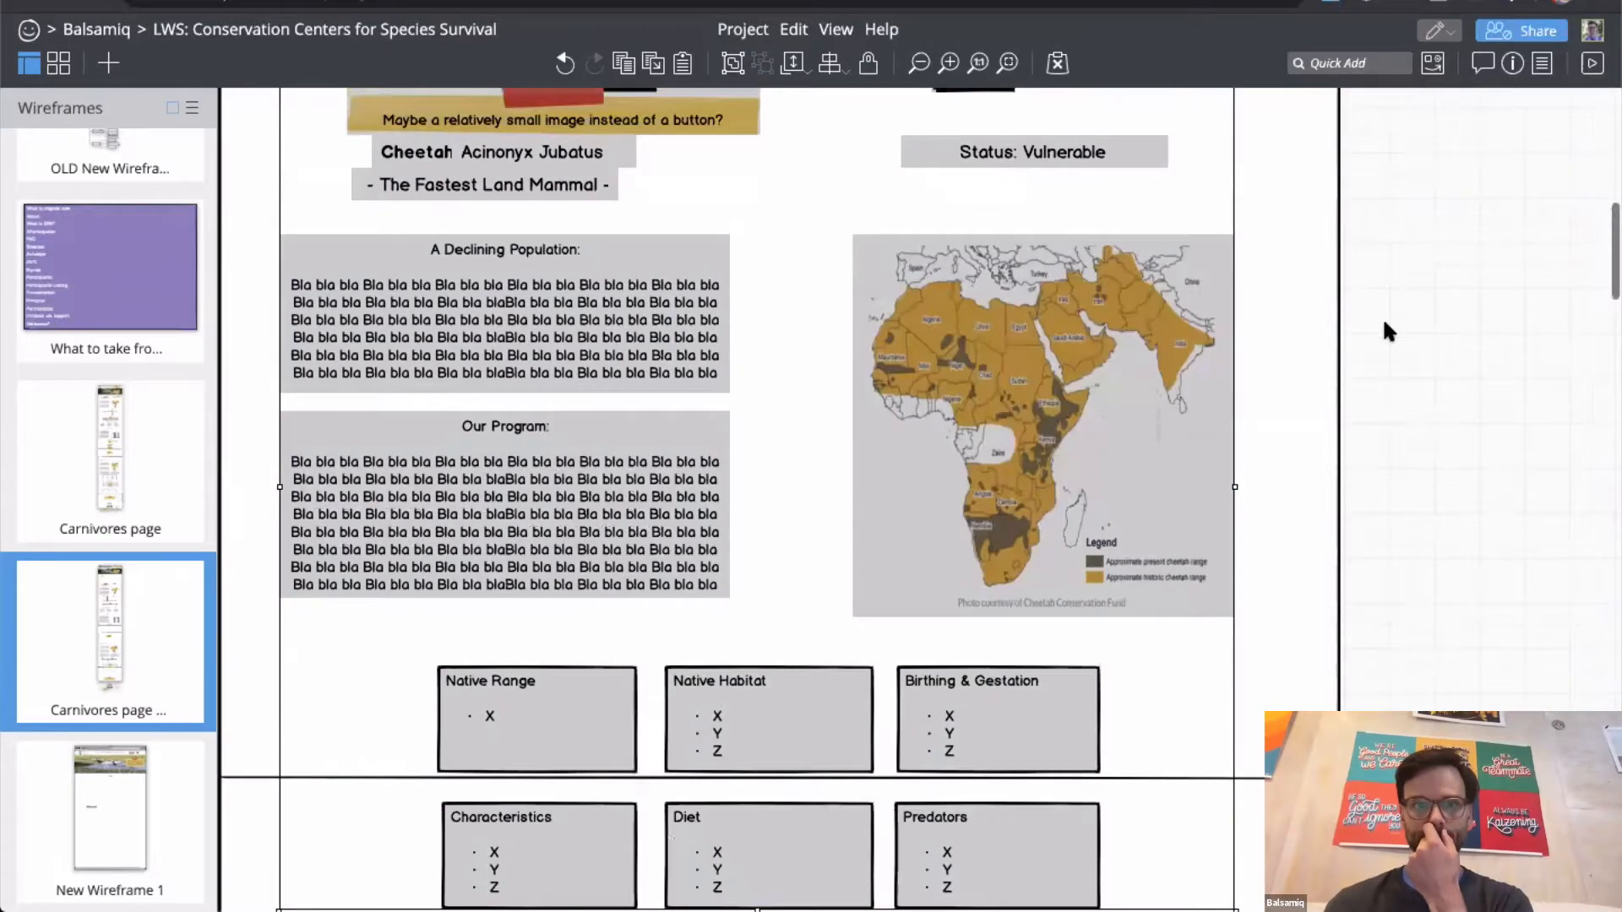
pyautogui.scroll(15, 1384, 322)
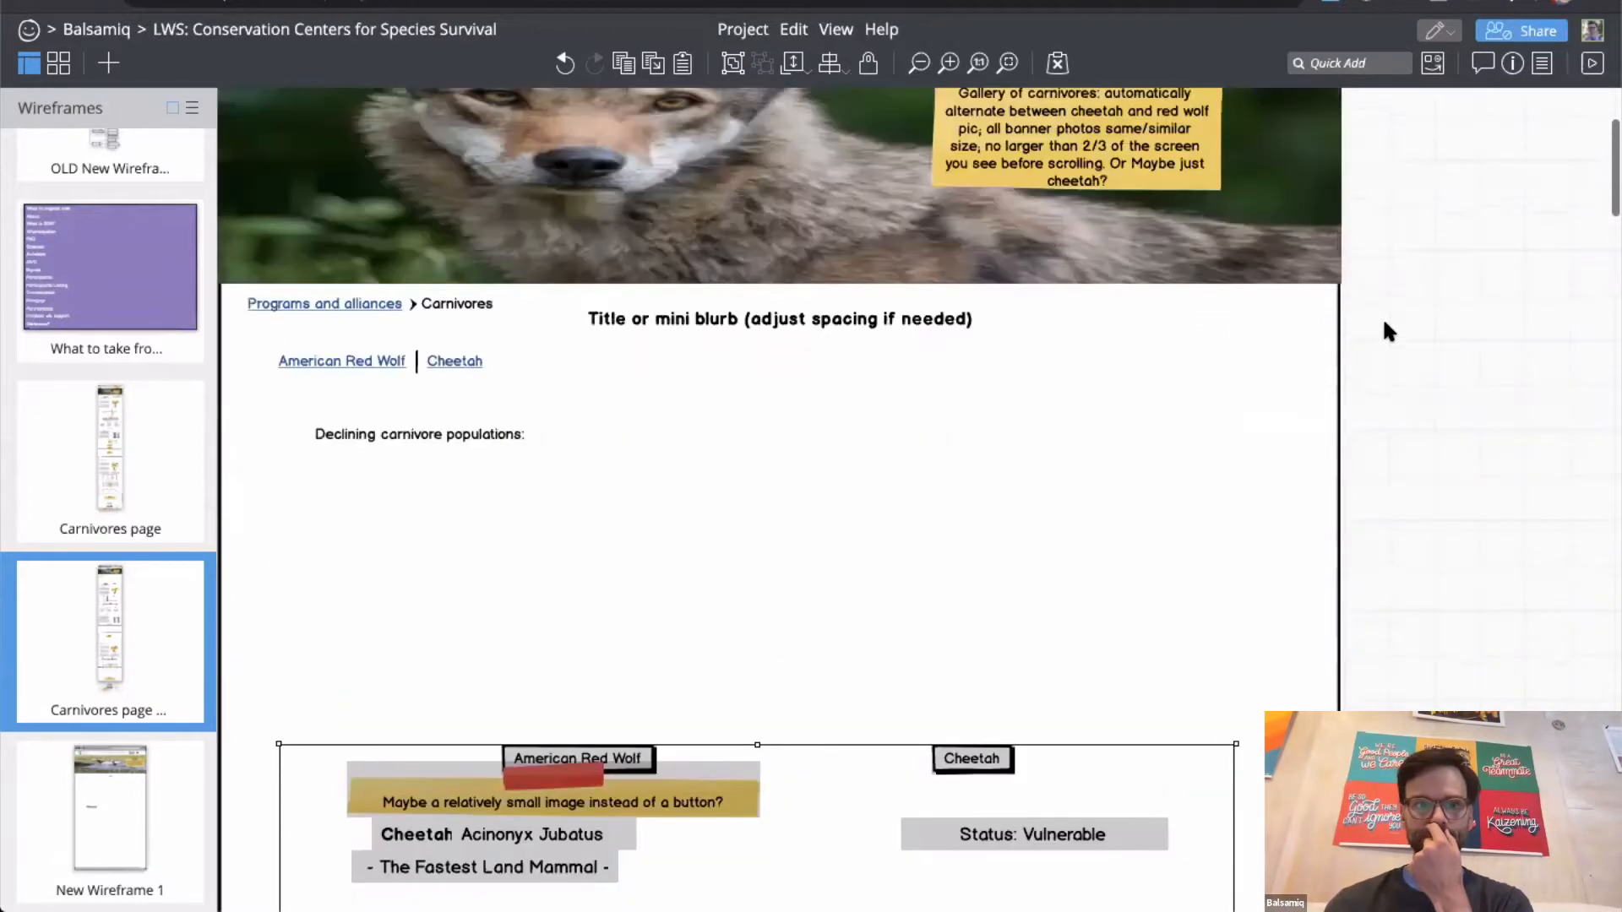
pyautogui.scroll(1, 1388, 331)
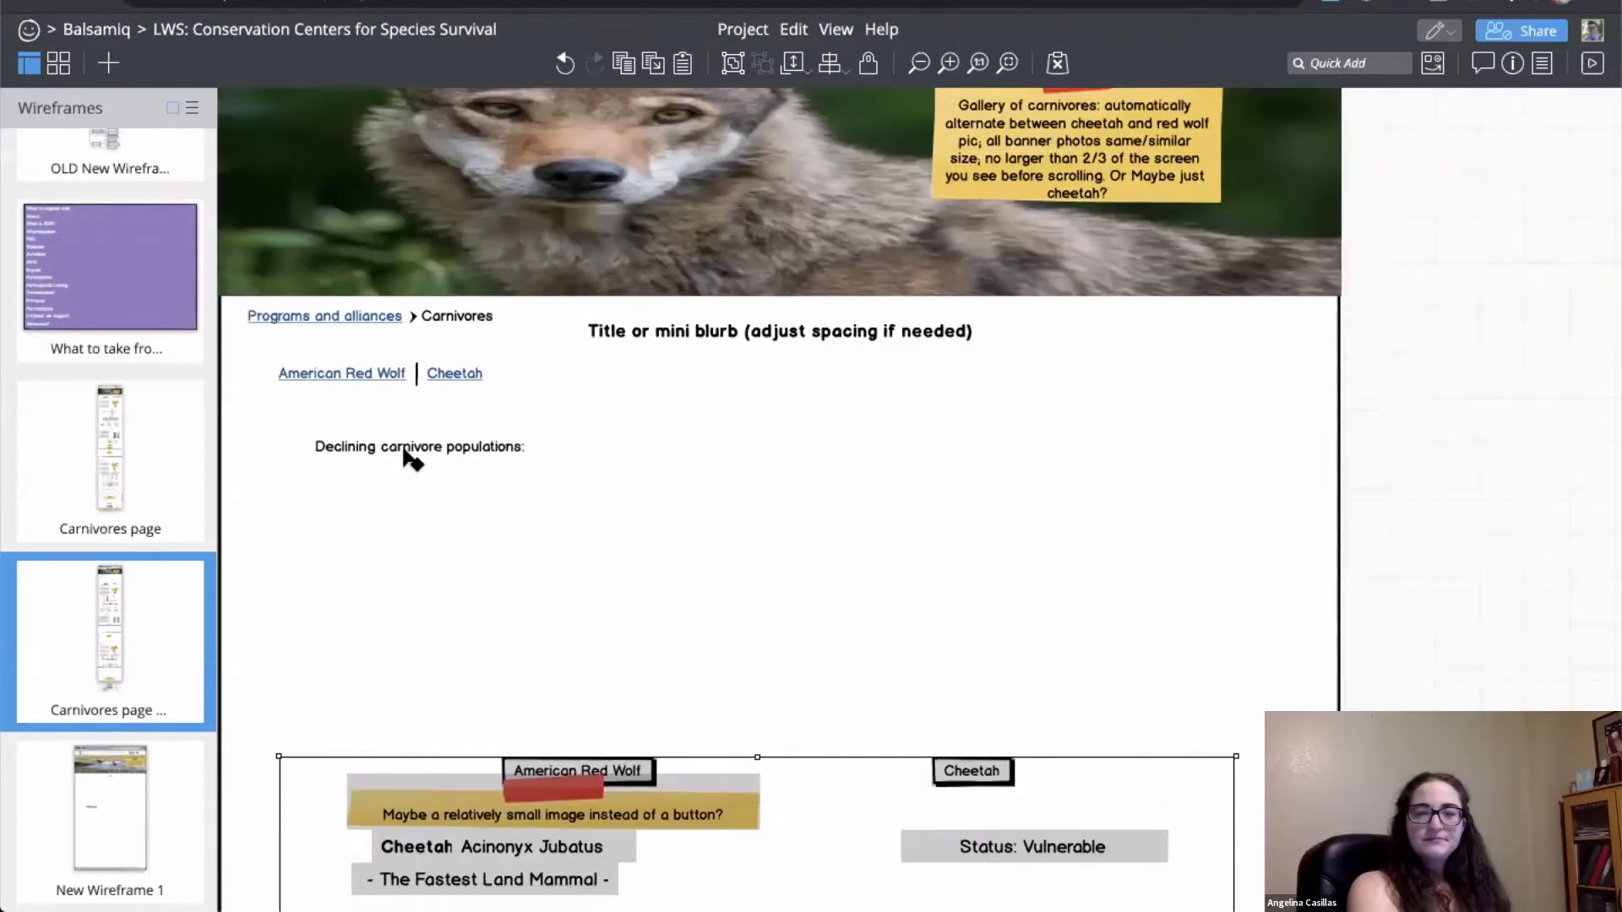
pyautogui.click(405, 456)
pyautogui.hotkey('ctrl', 'b')
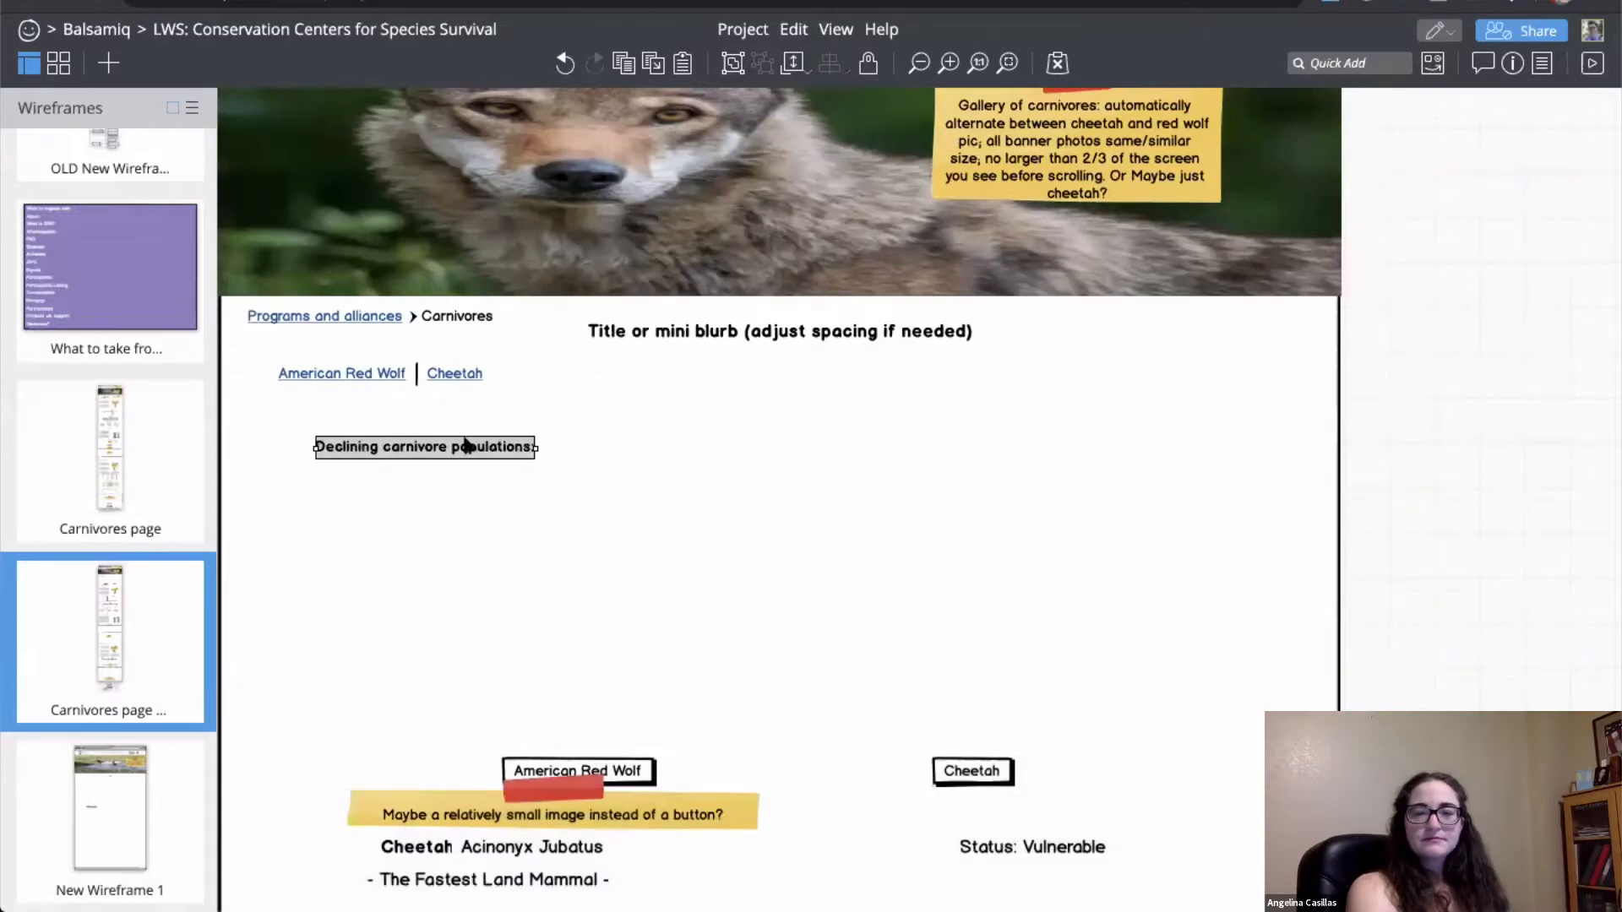
pyautogui.moveTo(360, 375); pyautogui.dragTo(594, 381)
pyautogui.moveTo(462, 445); pyautogui.dragTo(395, 374)
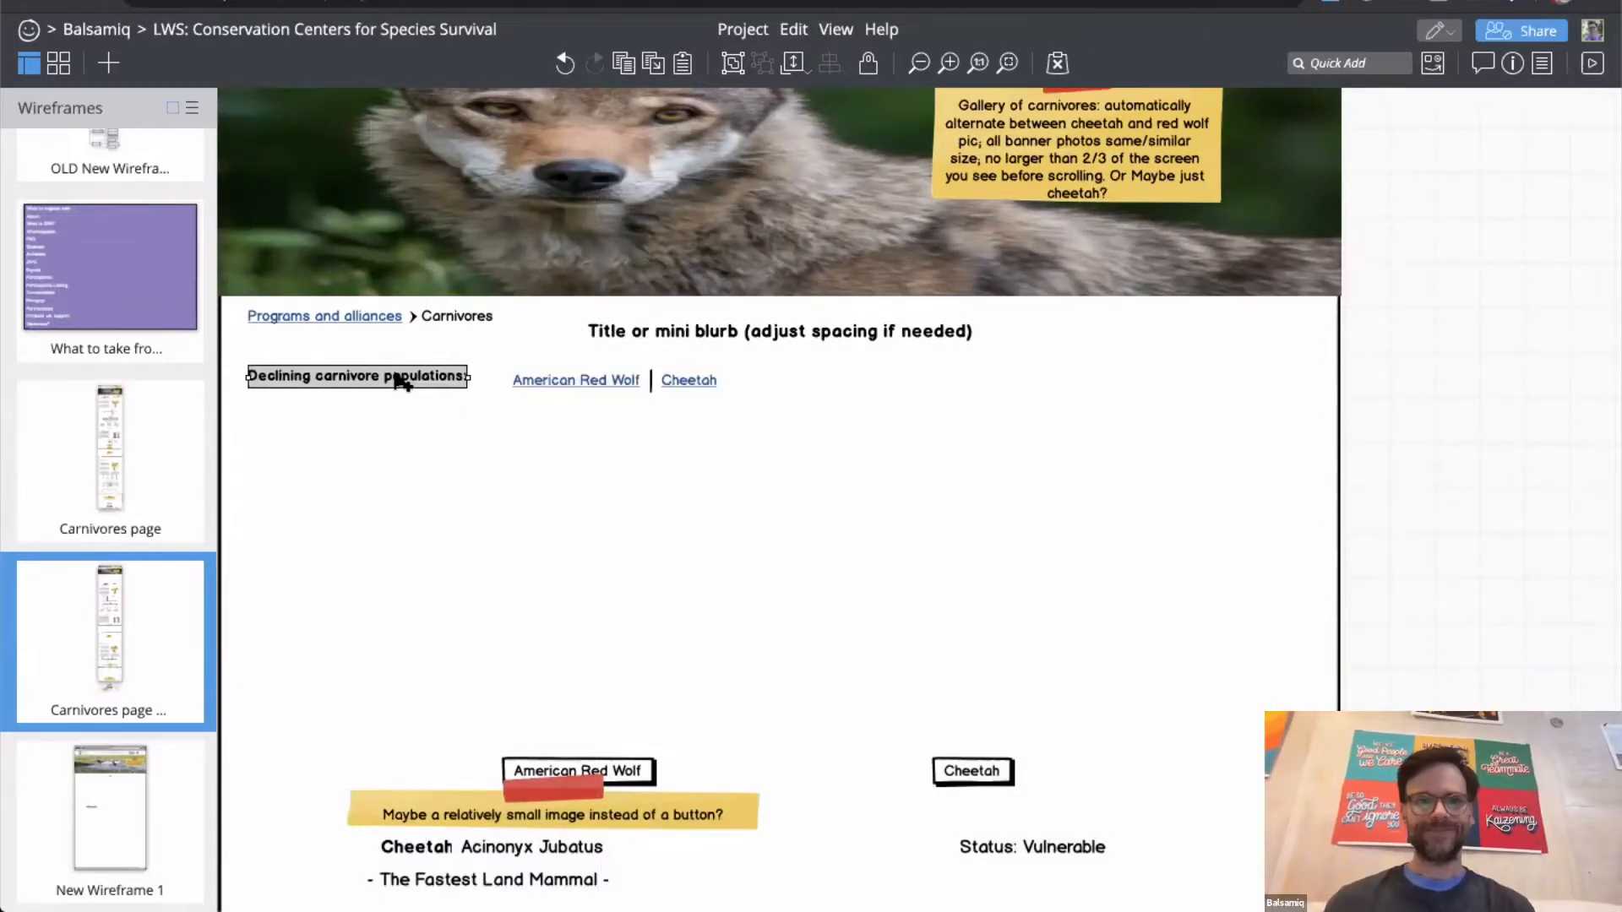
# Step: Increase the text size of both the "Declining carnivore populations:" label and the link bar by two steps
pyautogui.hotkey('ctrl', ']')
pyautogui.hotkey('ctrl', ']')
pyautogui.click(627, 385)
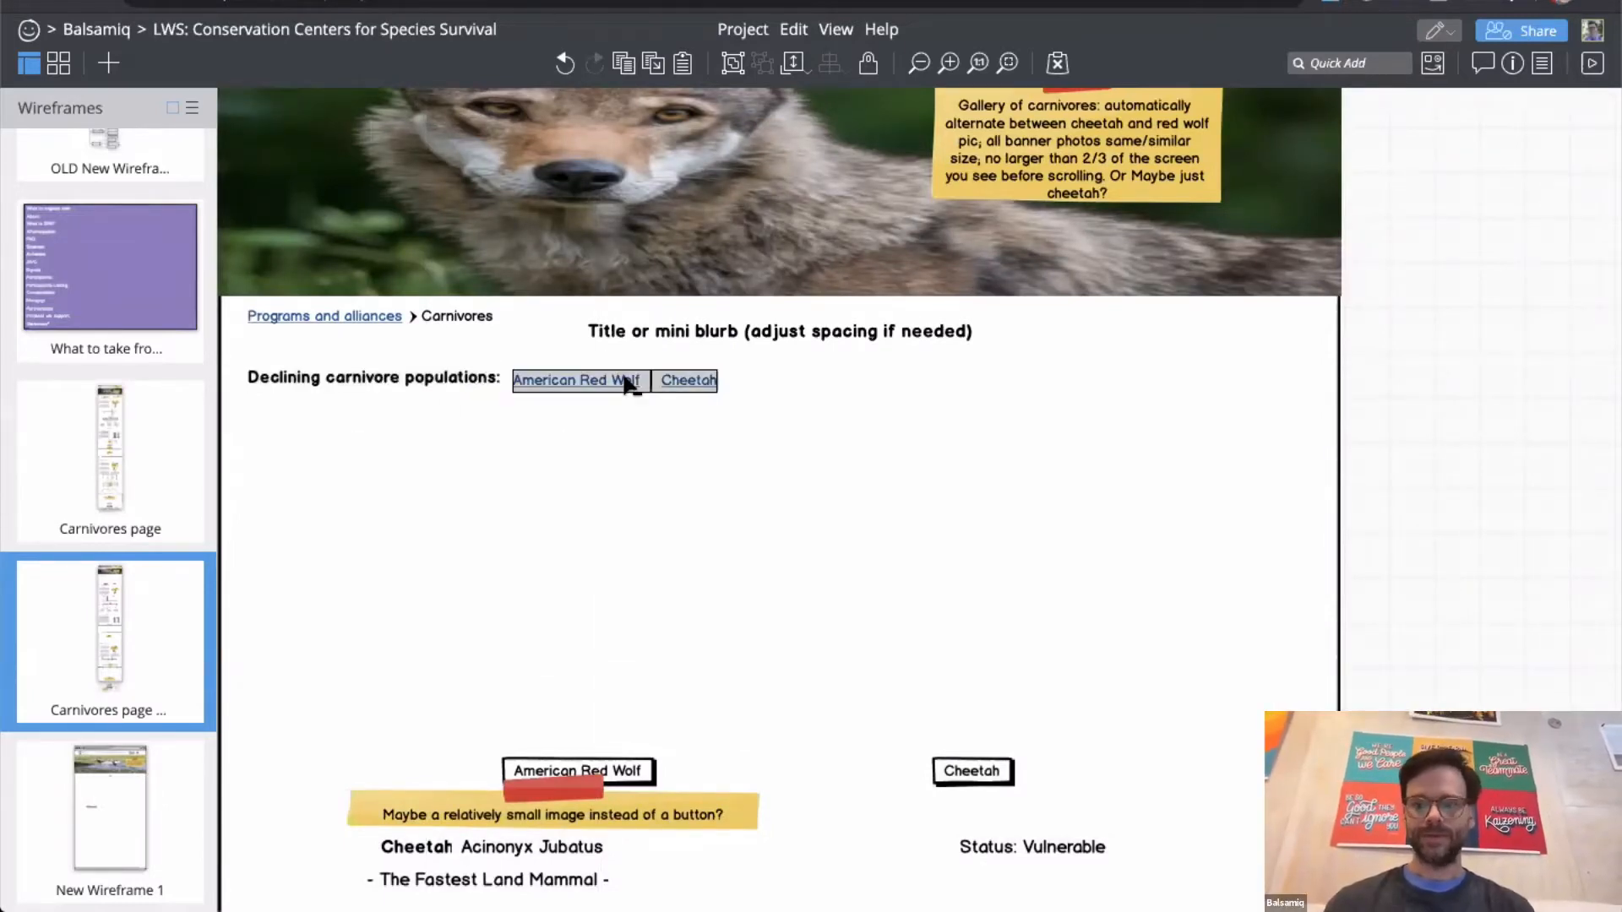
pyautogui.hotkey('ctrl', ']')
pyautogui.hotkey('ctrl', ']')
# Step: Delete the "Title or mini blurb (adjust spacing if needed)" placeholder text below the banner
pyautogui.click(691, 334)
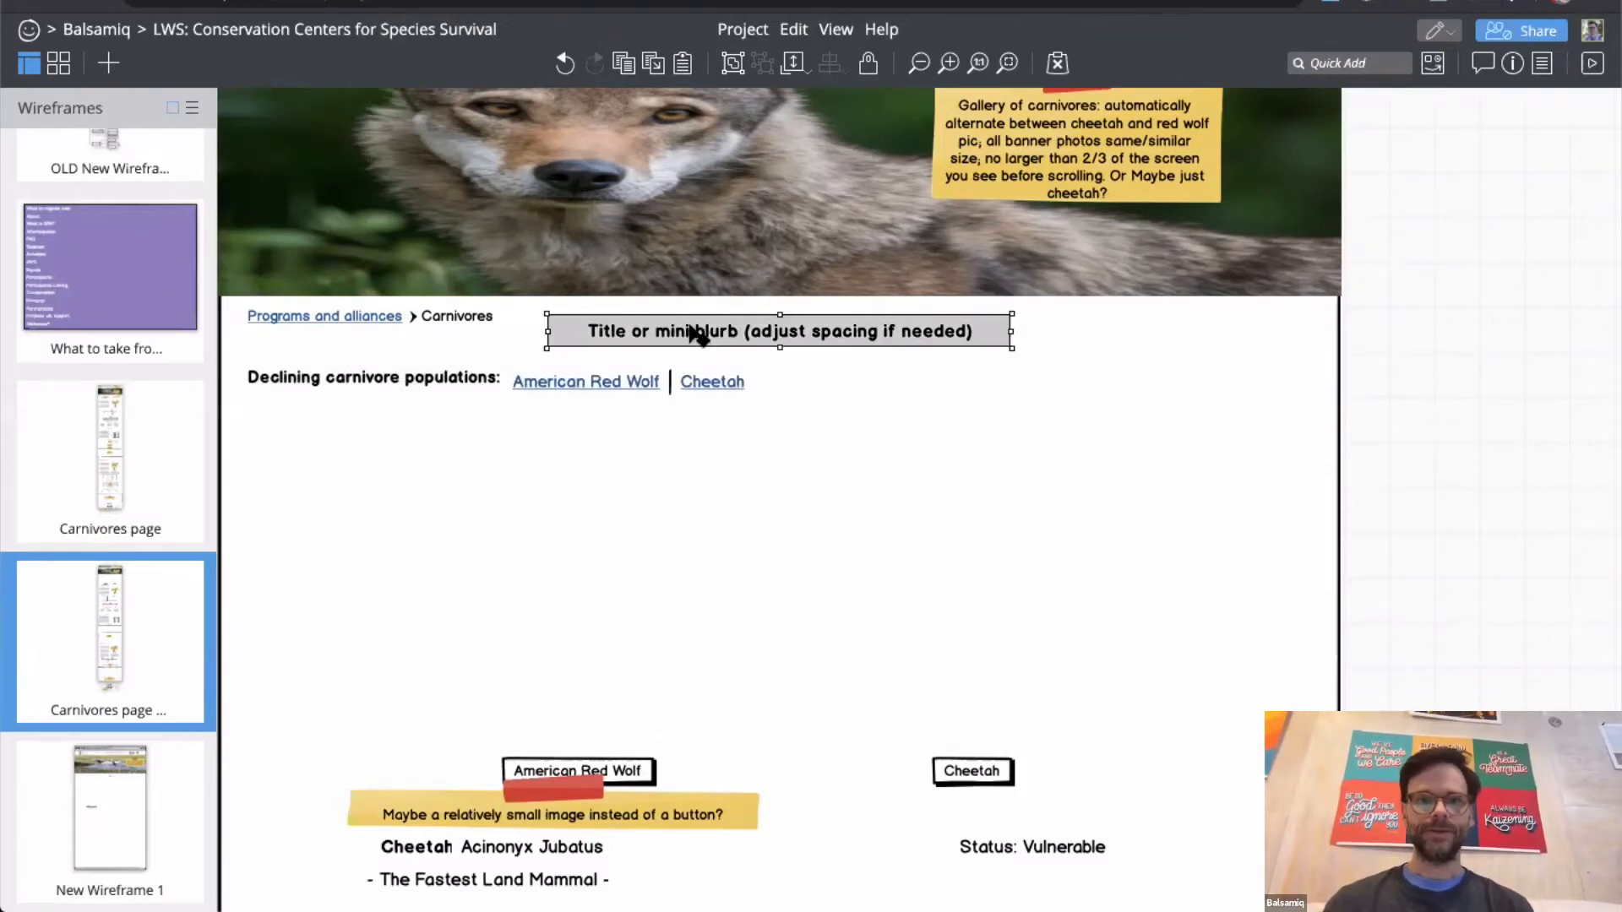
pyautogui.press('Delete')
pyautogui.scroll(5, 675, 341)
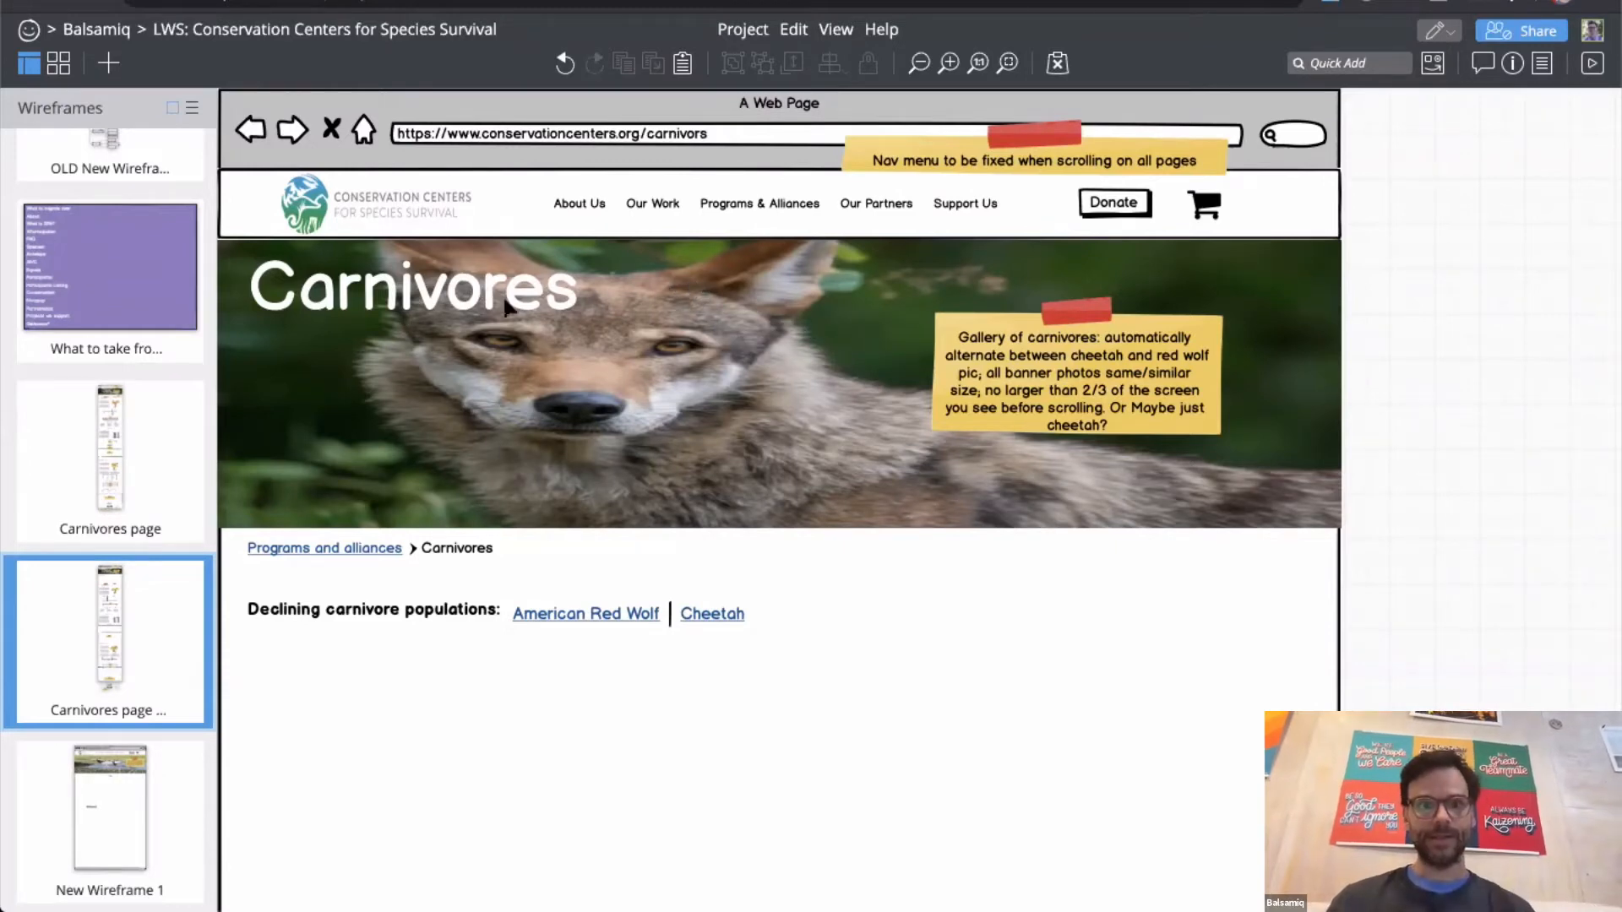
pyautogui.scroll(-1, 481, 346)
pyautogui.scroll(-3, 479, 338)
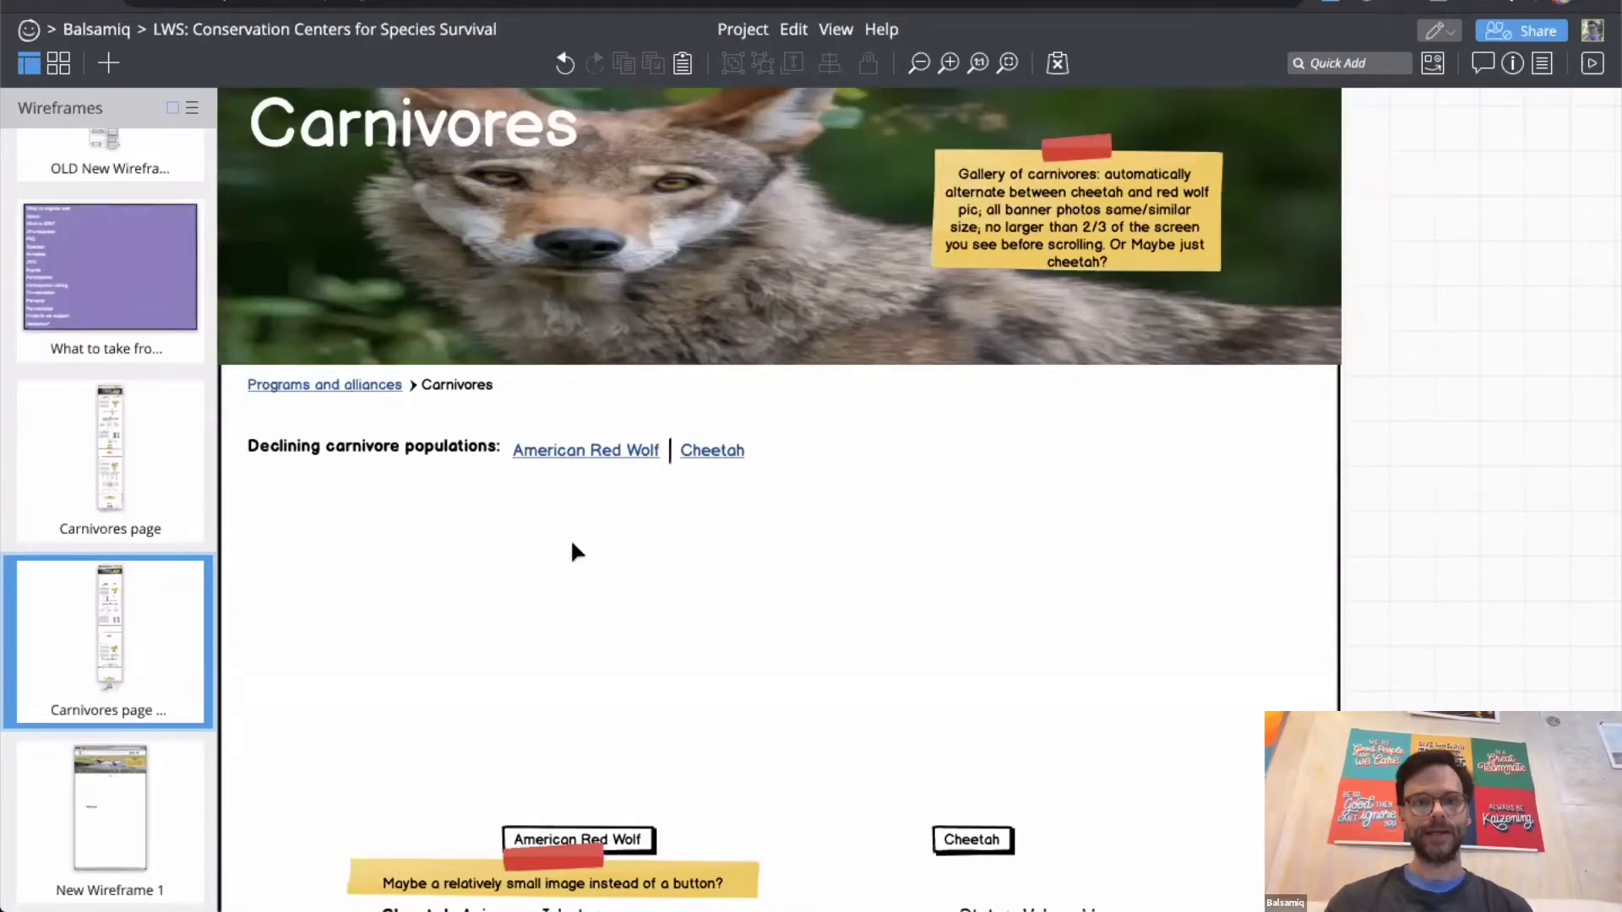
# Step: Further enlarge the text of both the "Declining carnivore populations:" label and the American Red Wolf / Cheetah link bar
pyautogui.scroll(-1, 572, 548)
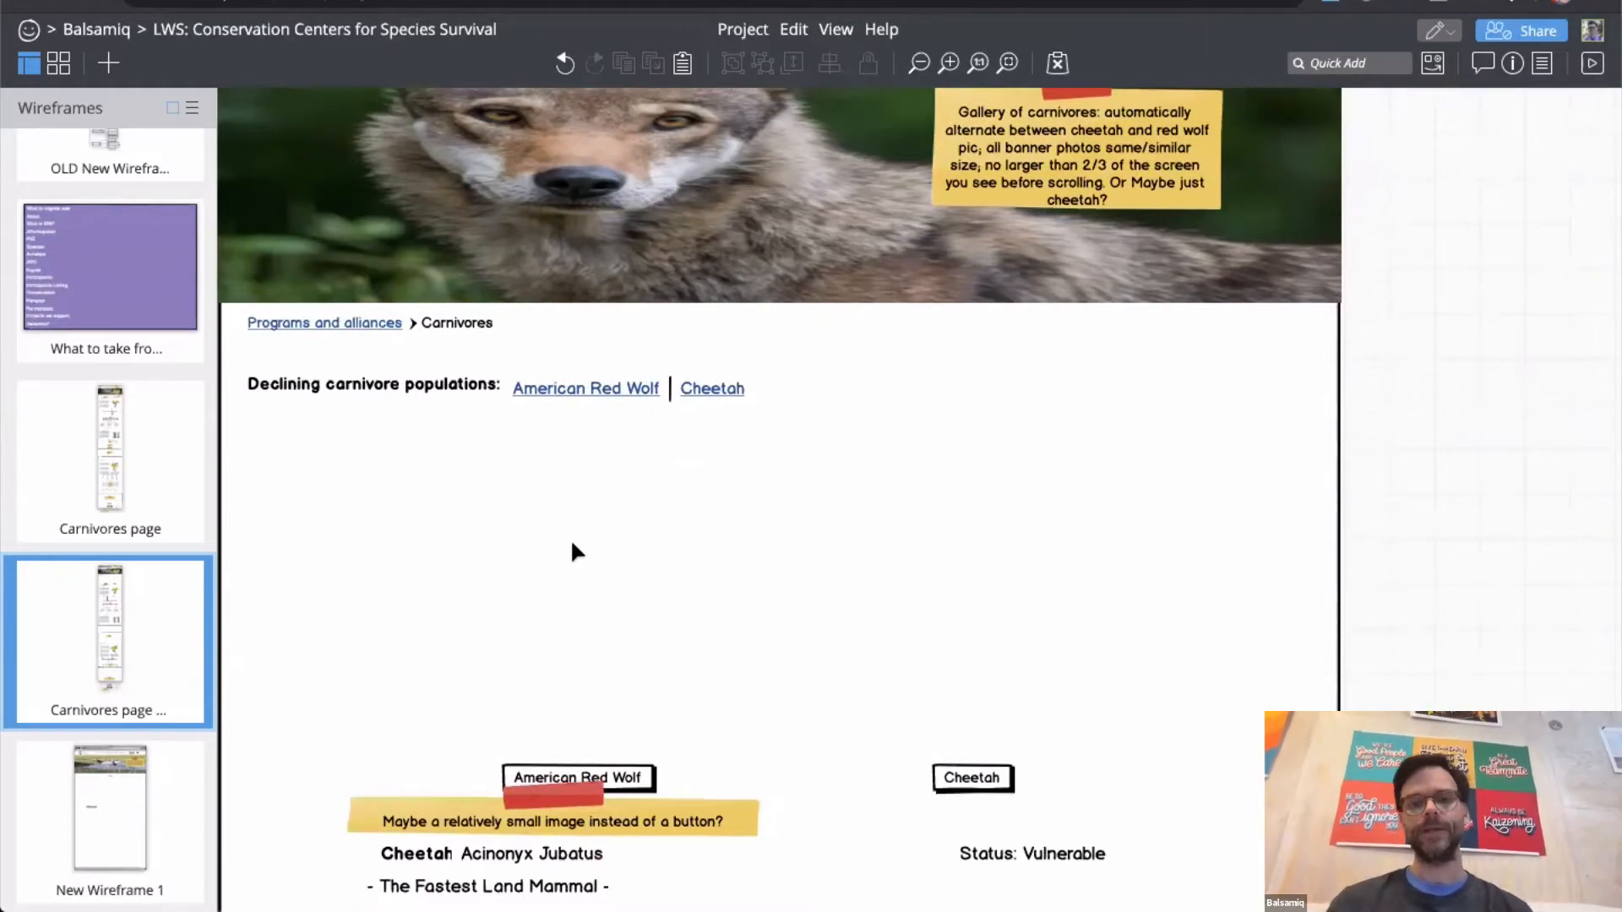
pyautogui.click(391, 389)
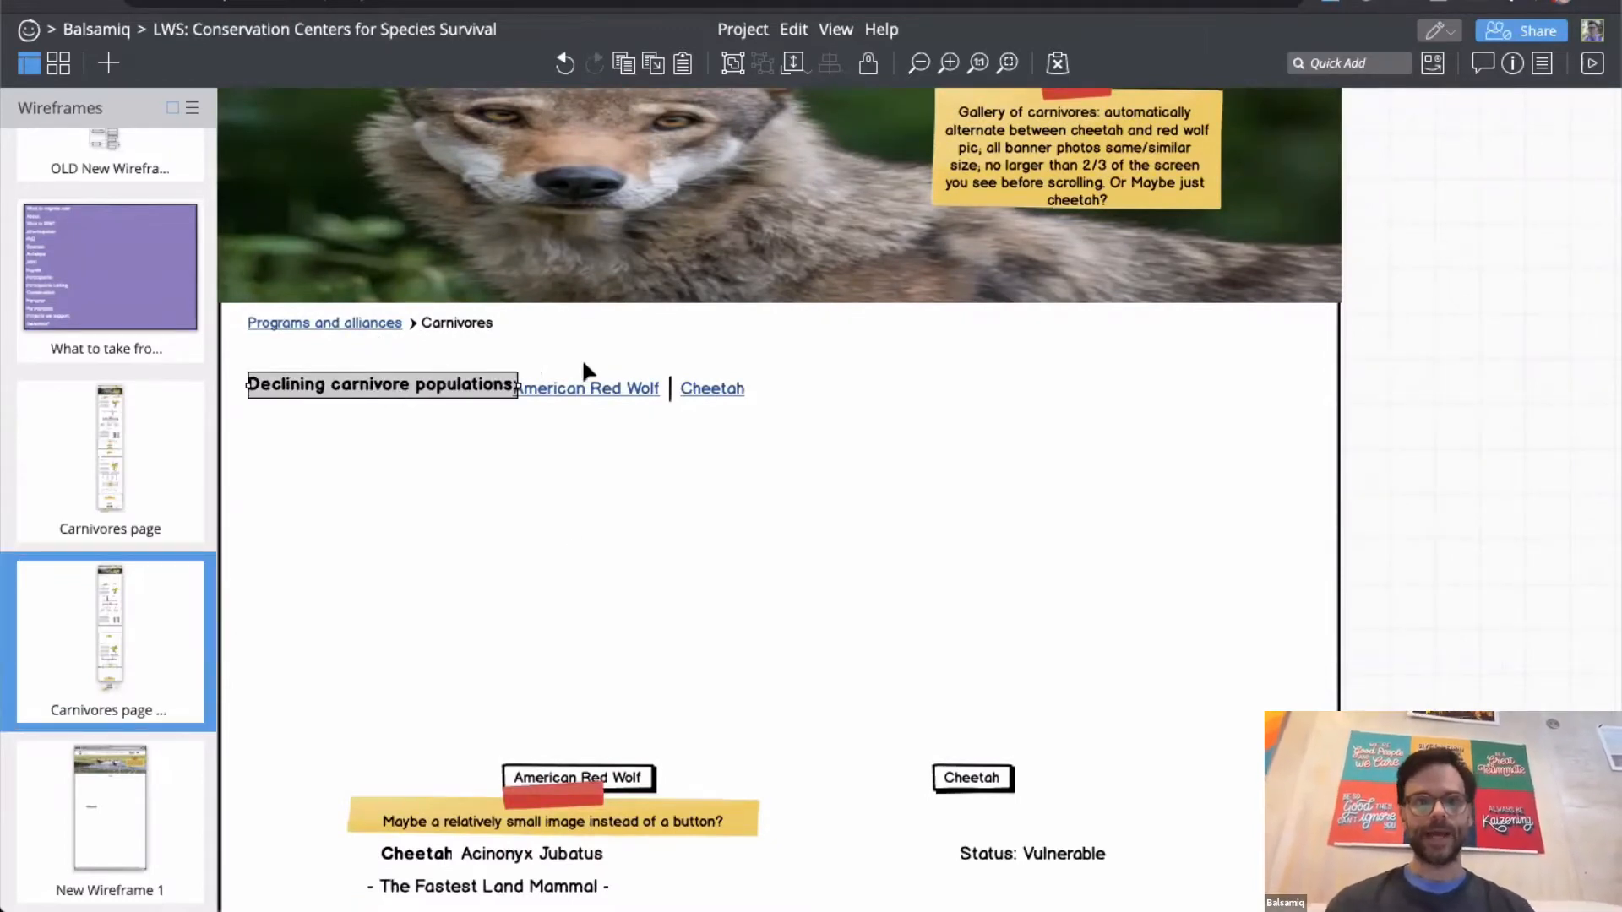
pyautogui.click(623, 390)
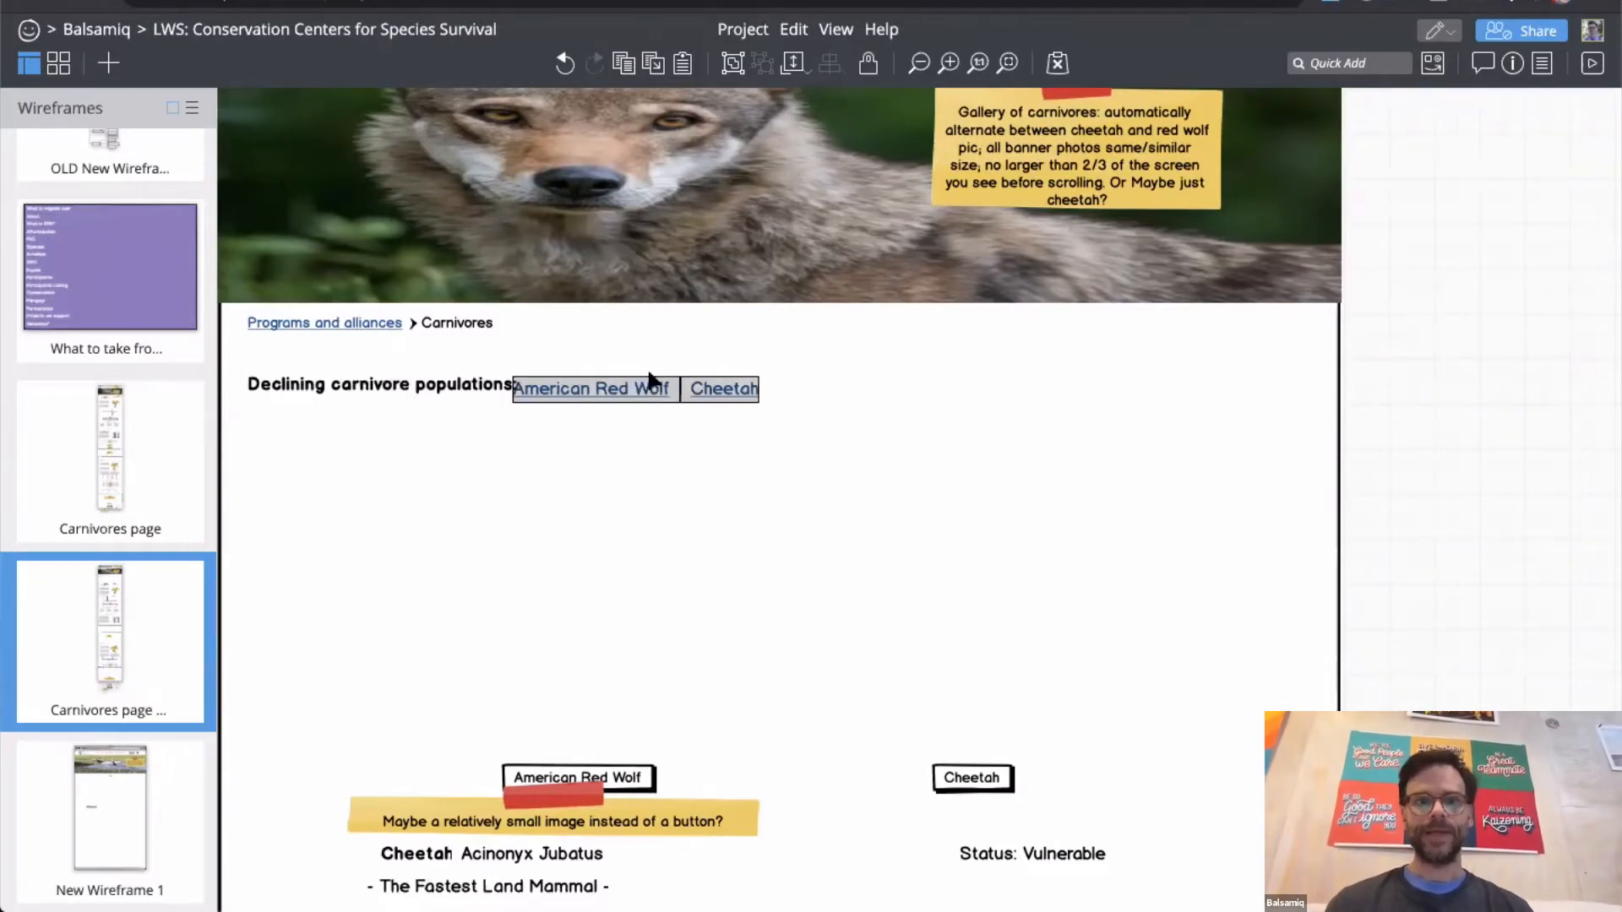
# Step: Align the link bar level with the "Declining carnivore populations:" label, shifting the label slightly left and leaving a small gap between them
pyautogui.moveTo(645, 391); pyautogui.dragTo(706, 396)
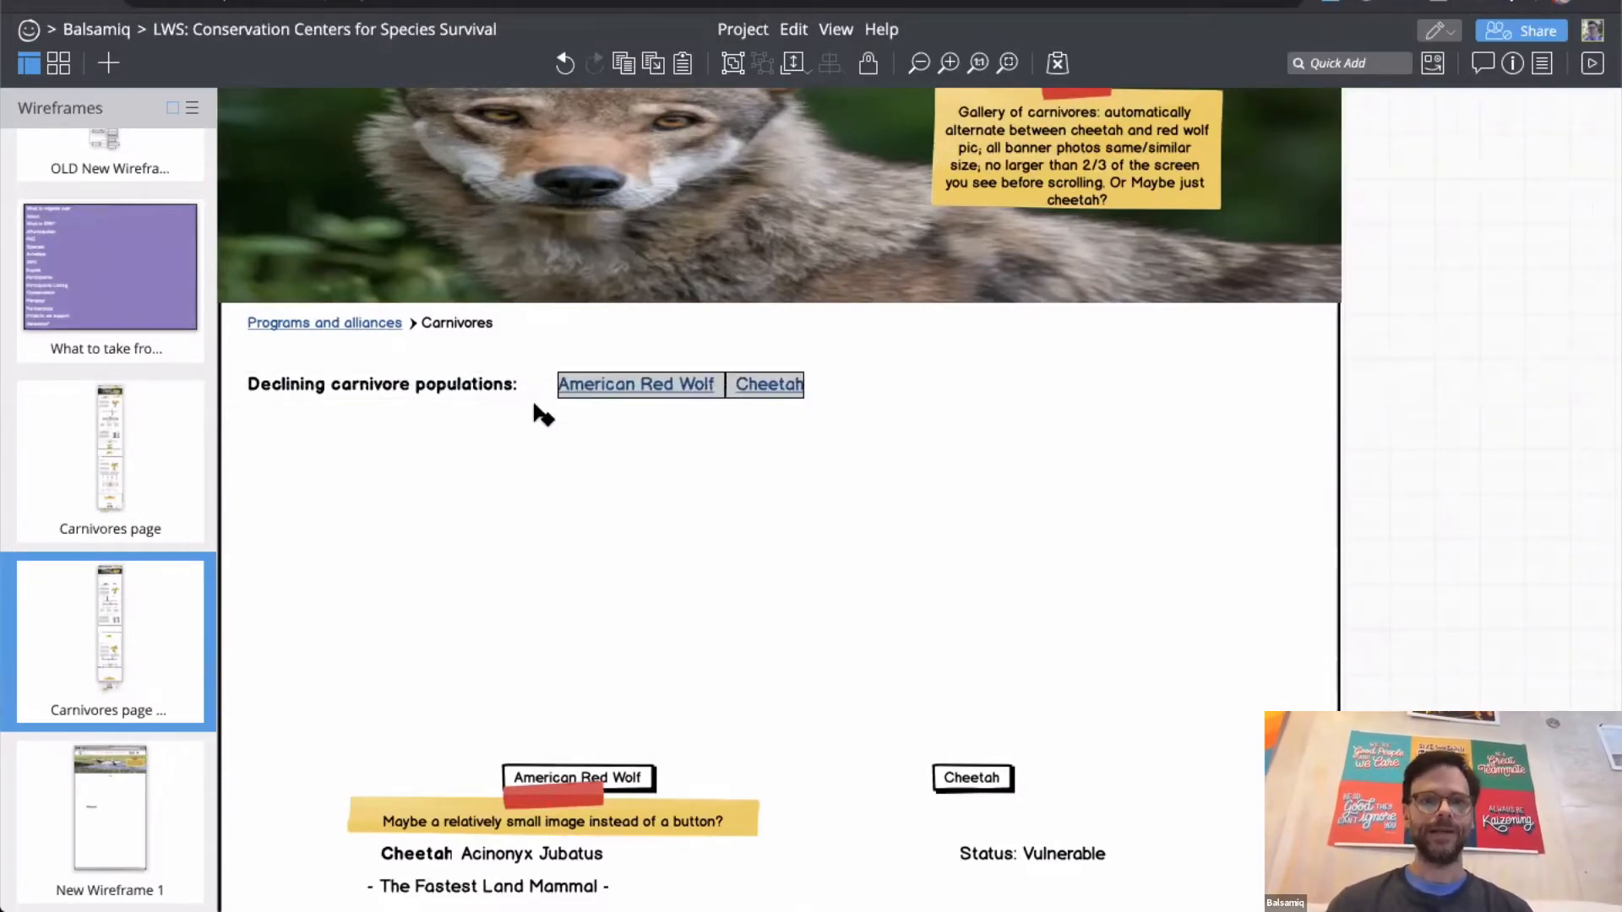
pyautogui.scroll(3, 533, 399)
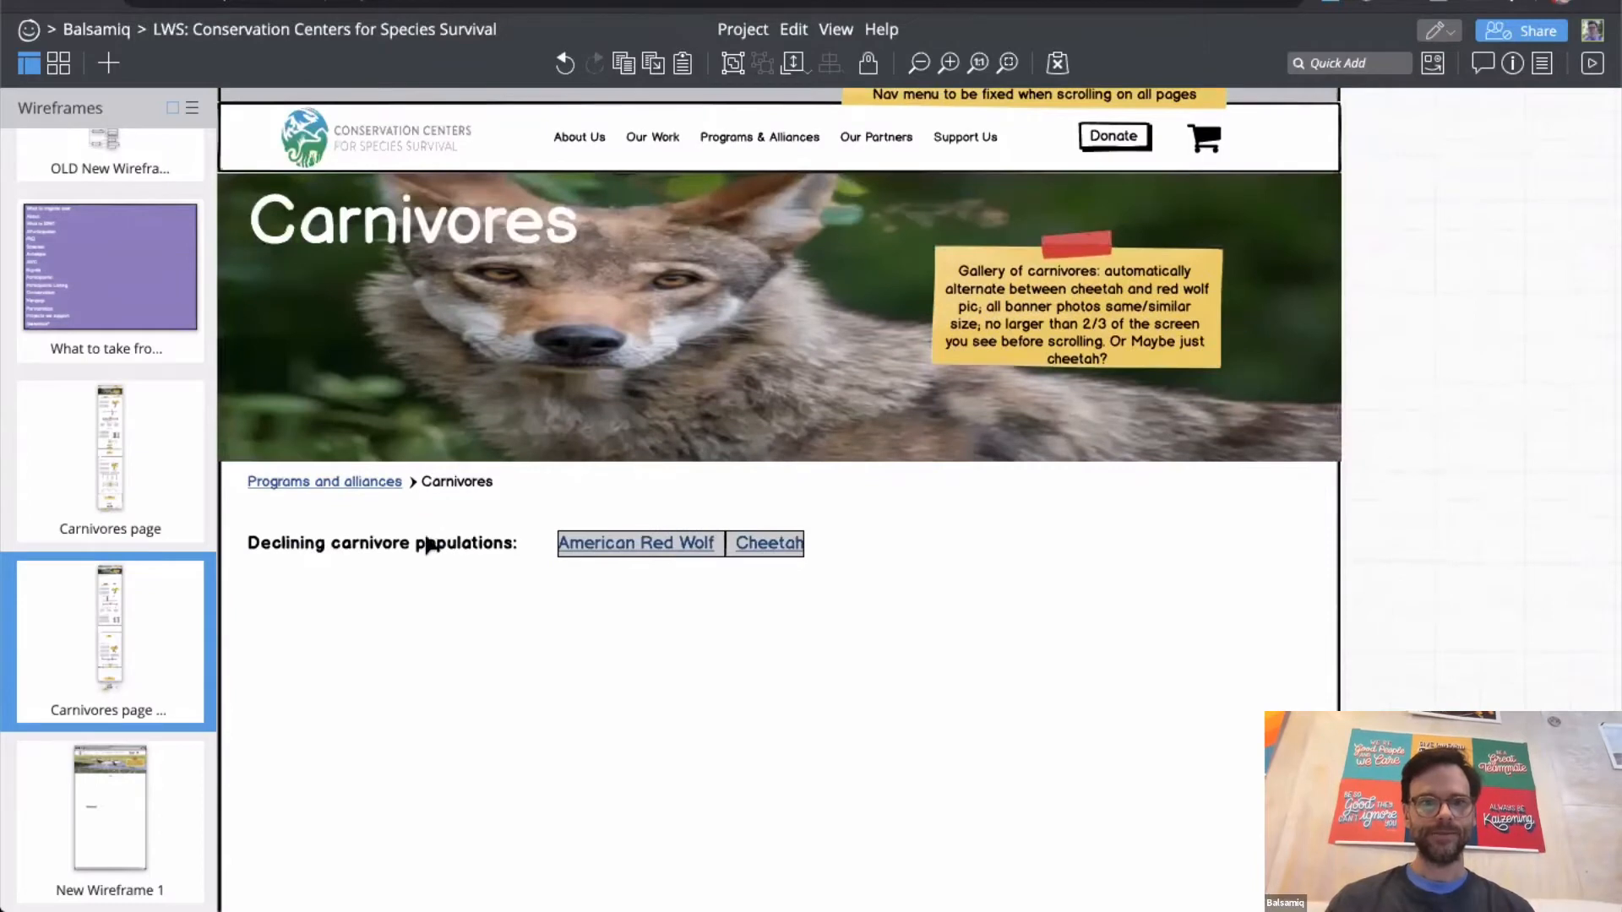
pyautogui.moveTo(428, 543); pyautogui.dragTo(431, 542)
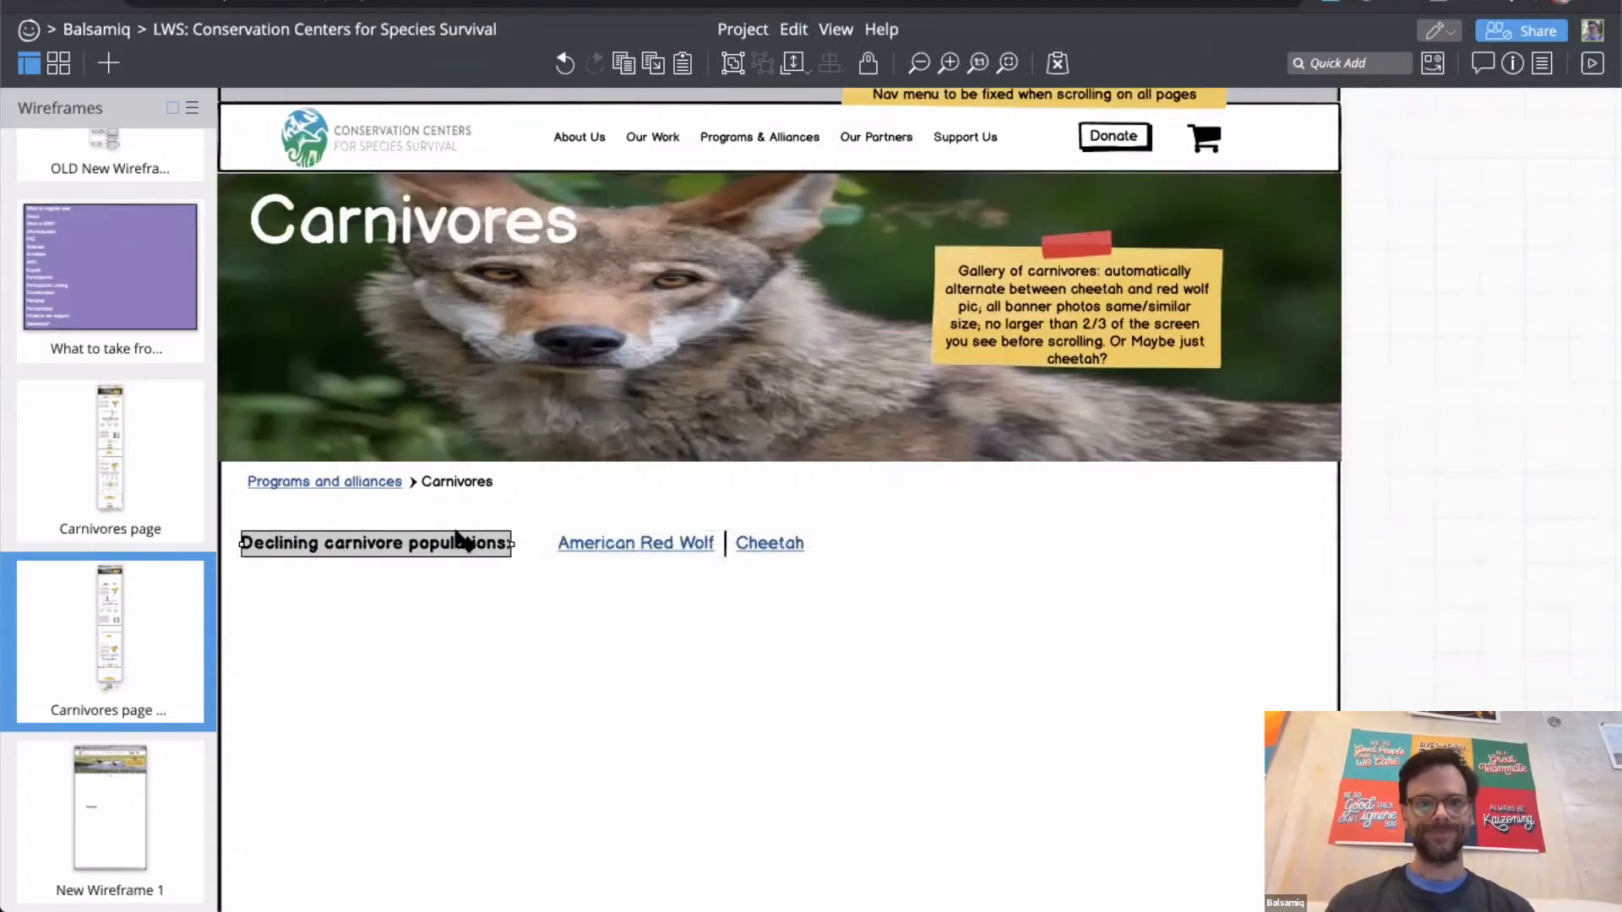
pyautogui.moveTo(614, 545); pyautogui.dragTo(586, 545)
pyautogui.click(1406, 418)
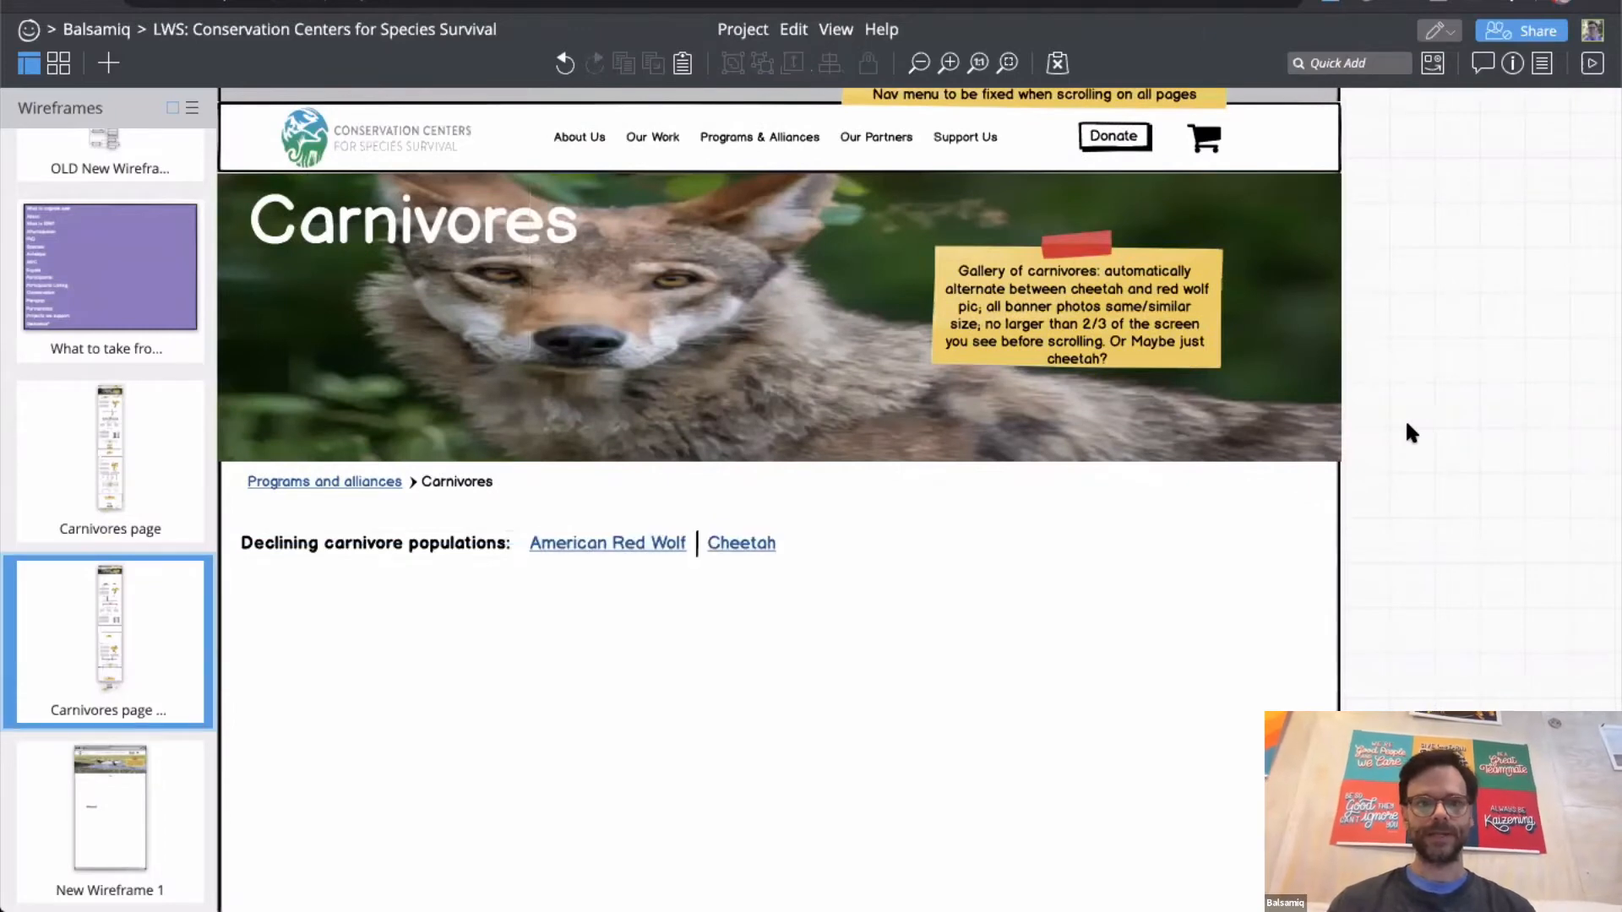
# Step: Add a horizontal rule directly beneath the label and link bar, stretched across nearly the full page width
pyautogui.scroll(-3, 1406, 418)
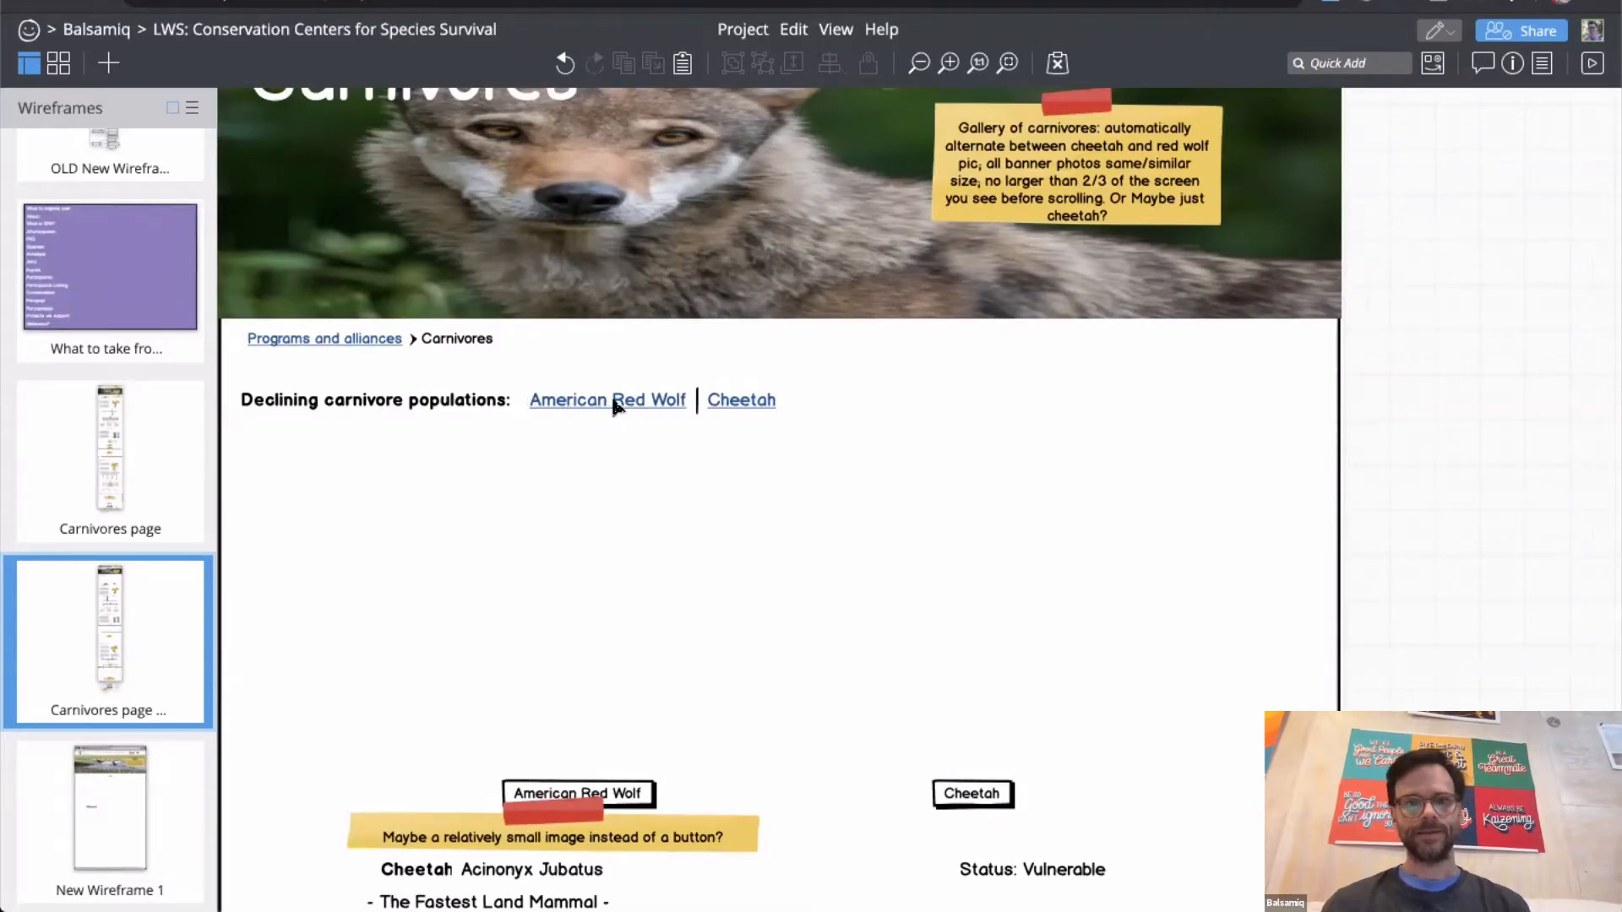
pyautogui.scroll(-1, 614, 406)
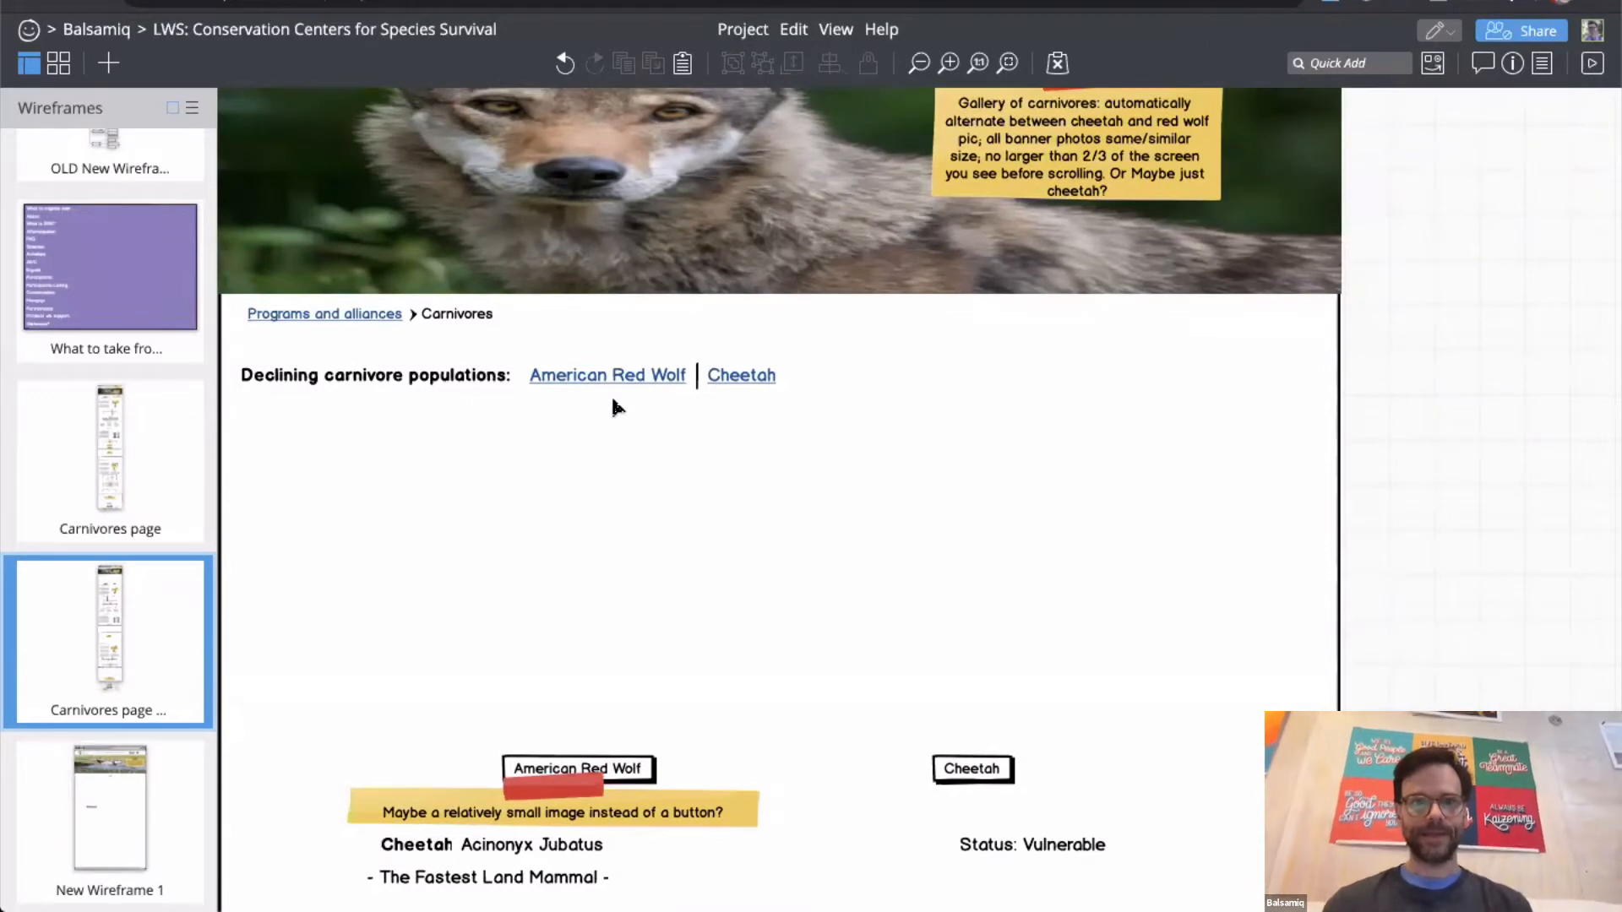
pyautogui.write('/hr')
pyautogui.press('Return')
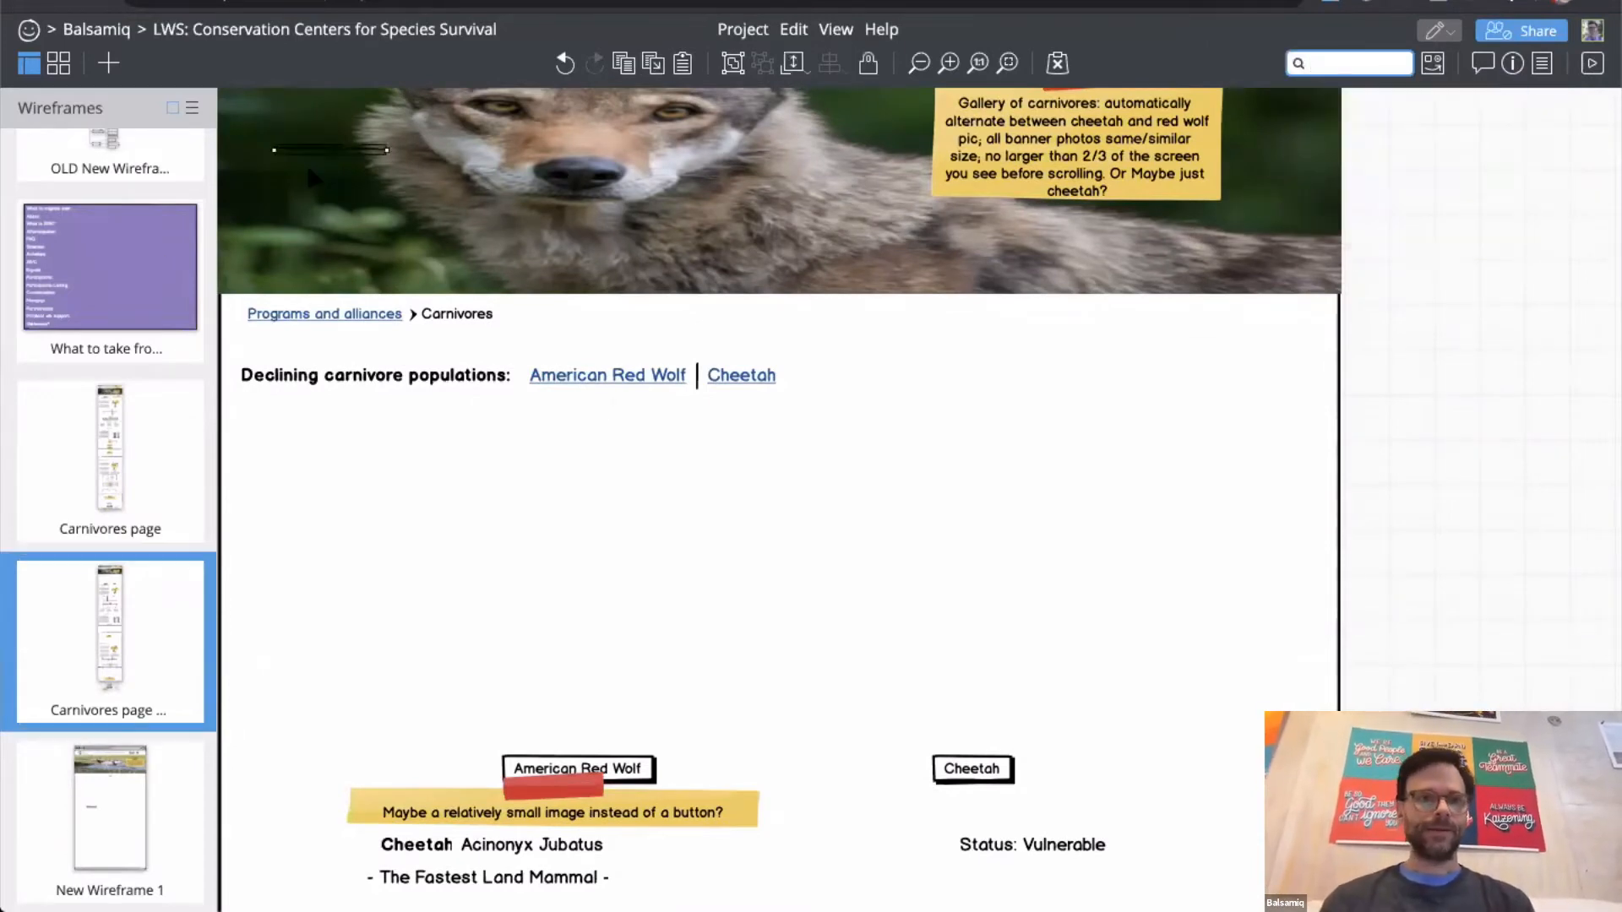
pyautogui.moveTo(334, 158); pyautogui.dragTo(1326, 402)
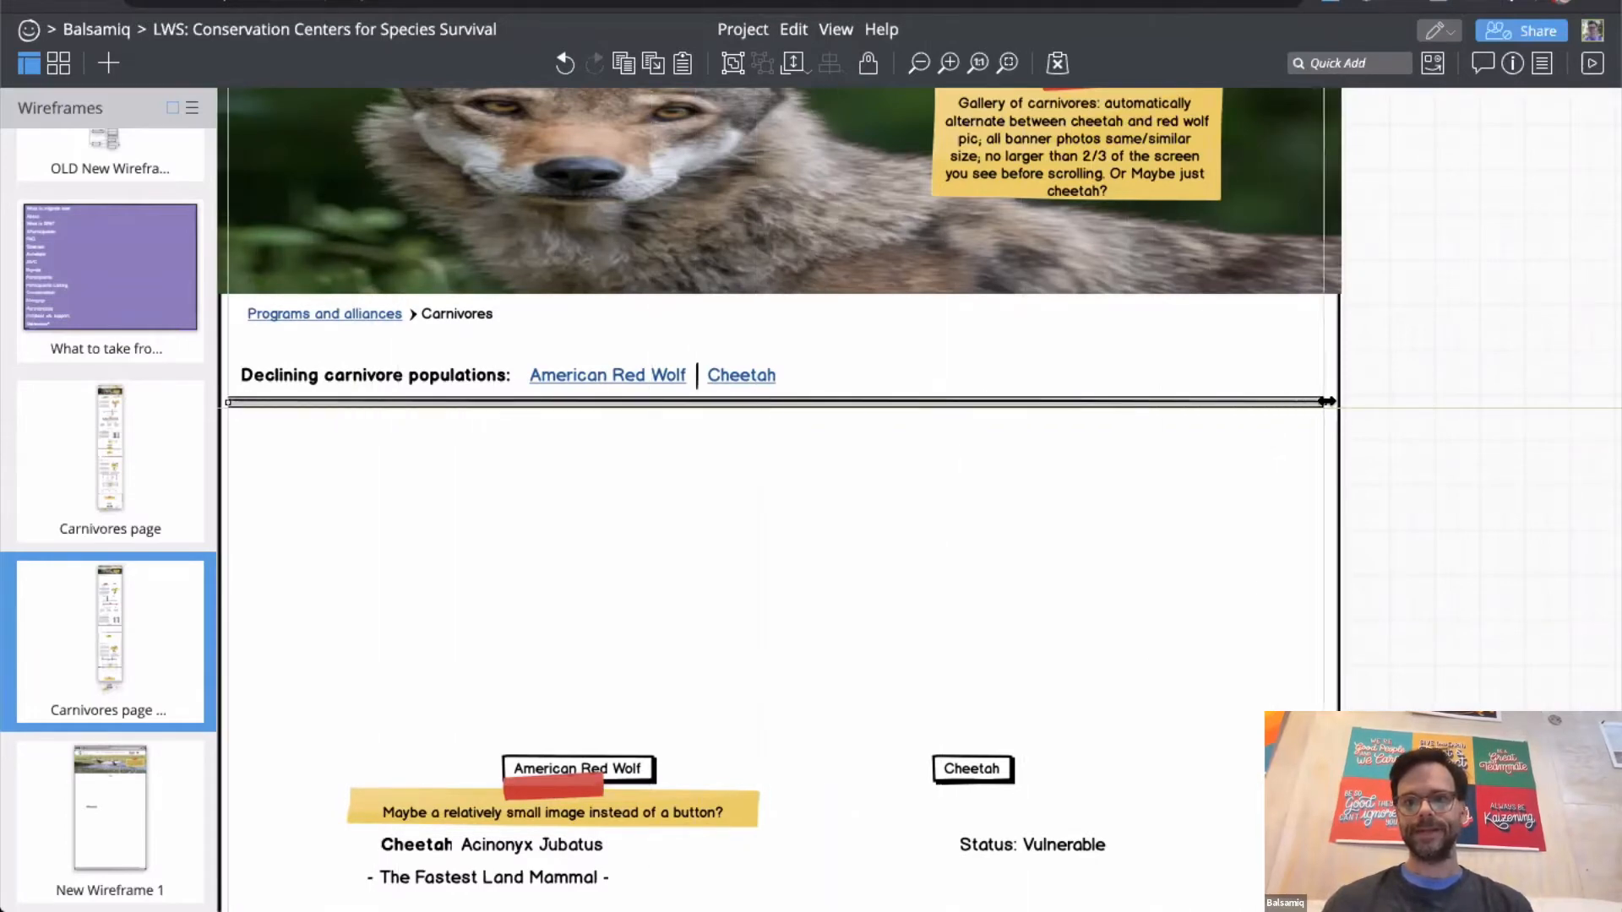
pyautogui.click(1411, 402)
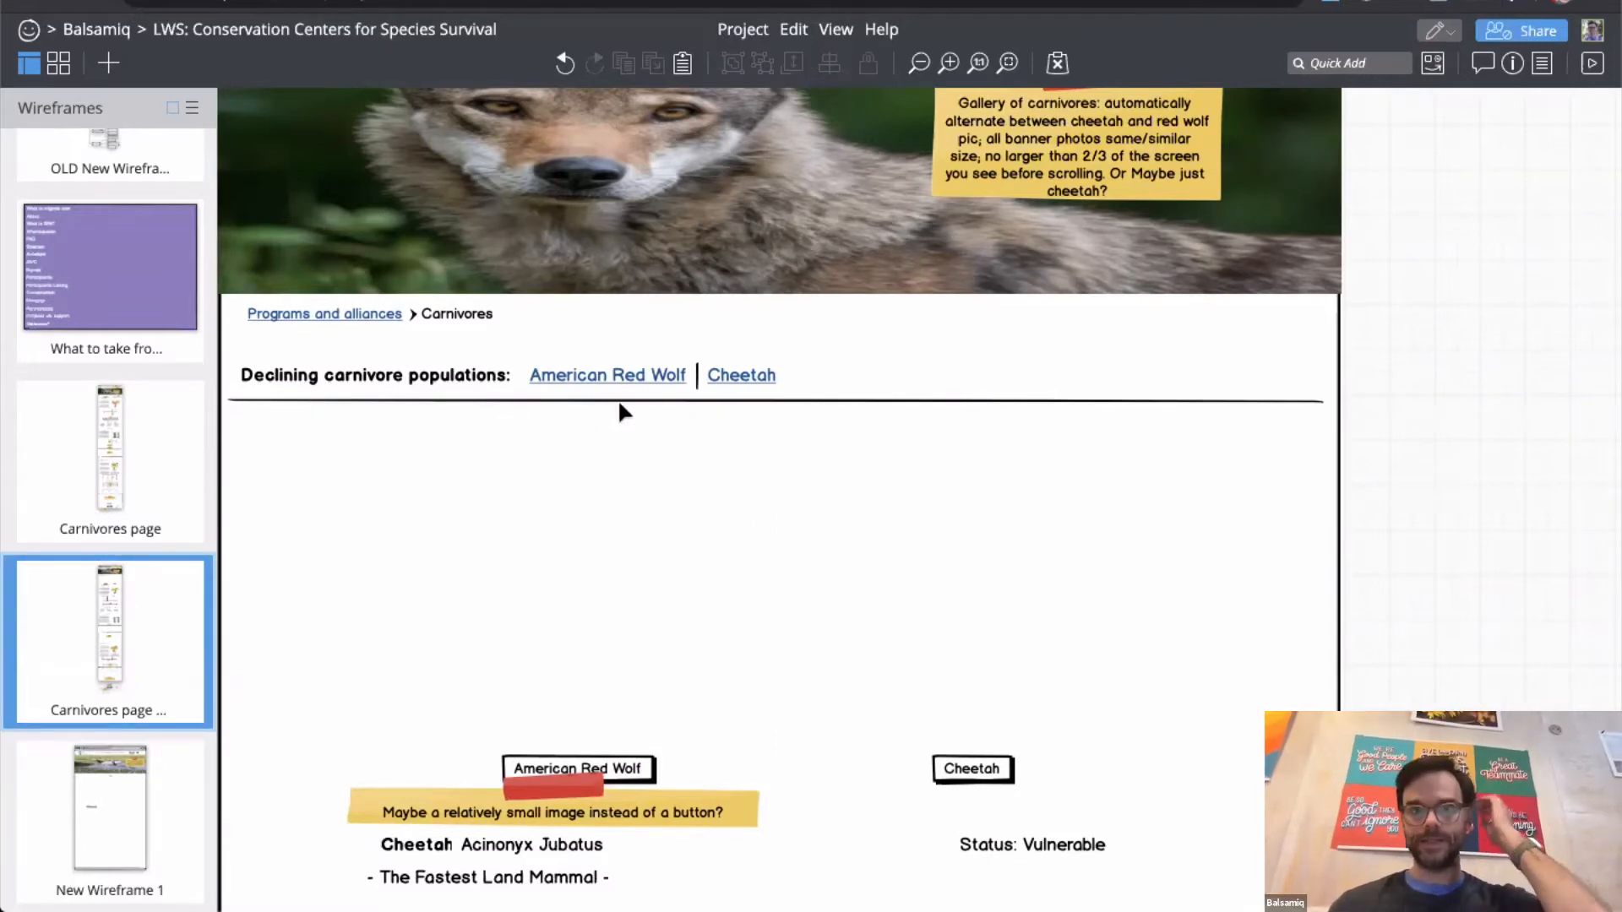
# Step: Move the label, link bar and horizontal rule up together so they sit closer beneath the breadcrumbs
pyautogui.scroll(2, 662, 404)
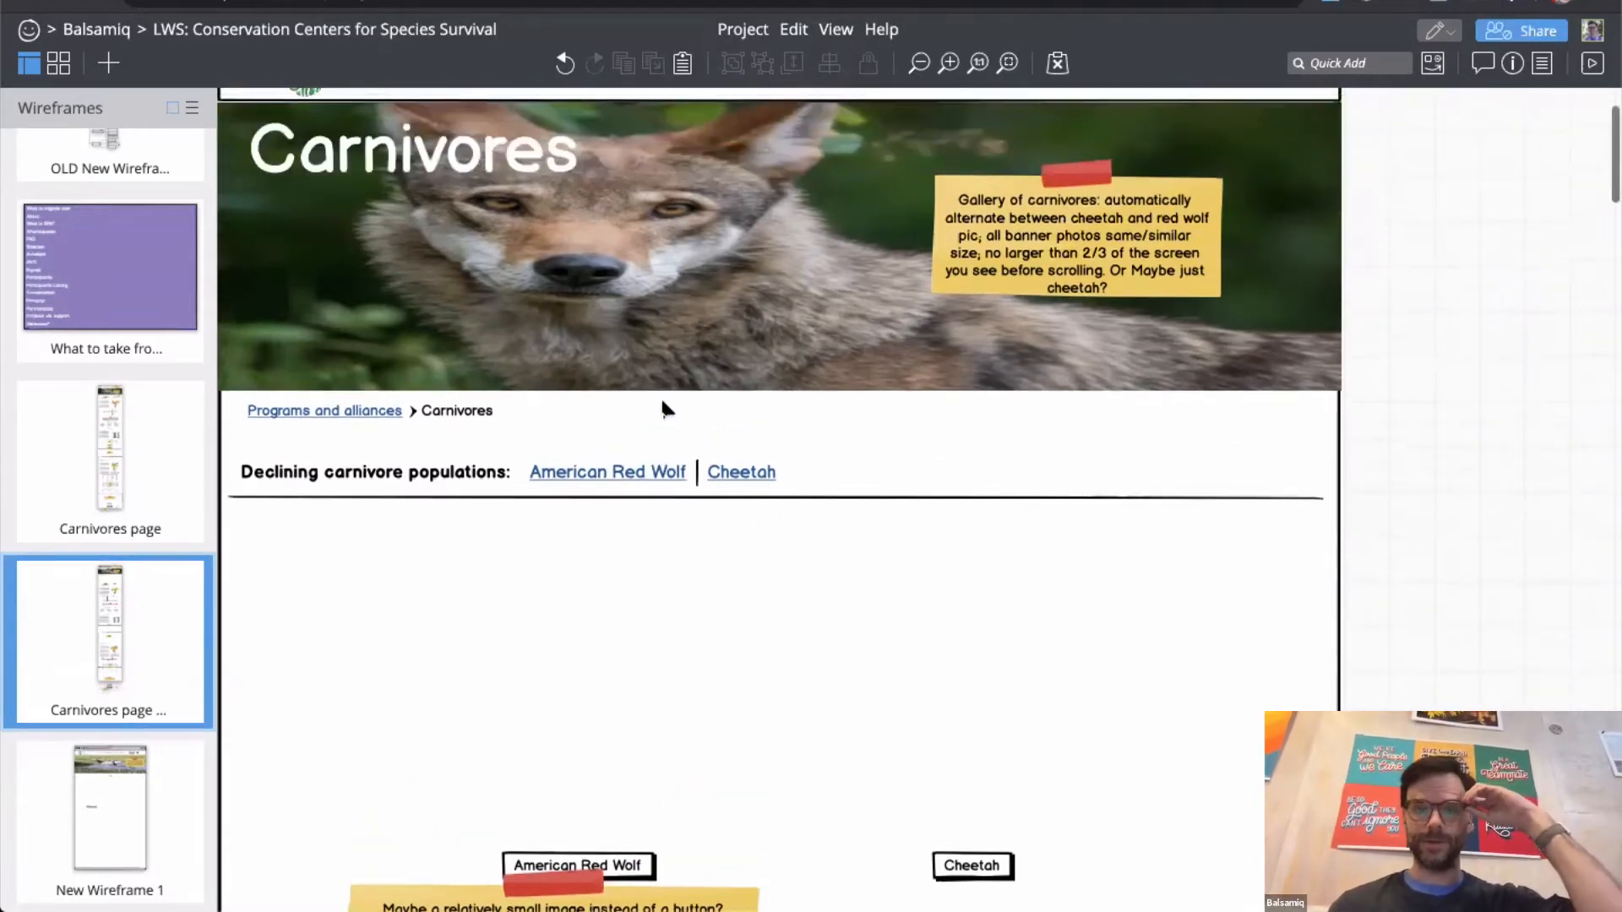
pyautogui.scroll(2, 662, 408)
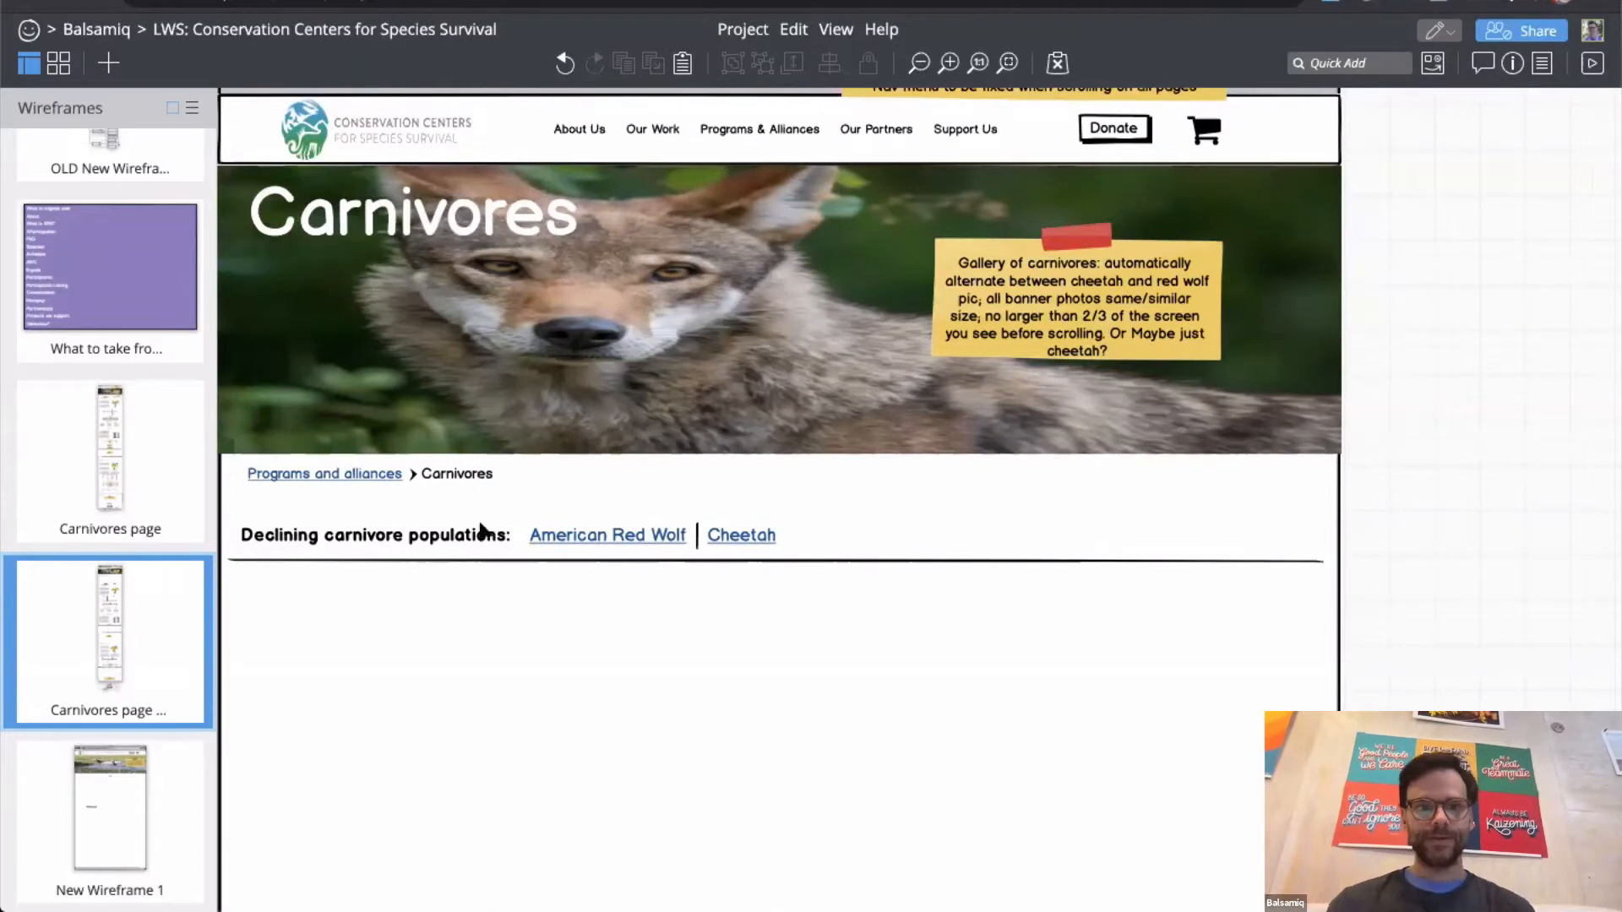
pyautogui.click(483, 535)
pyautogui.keyDown('shift'); pyautogui.click(602, 536); pyautogui.keyUp('shift')
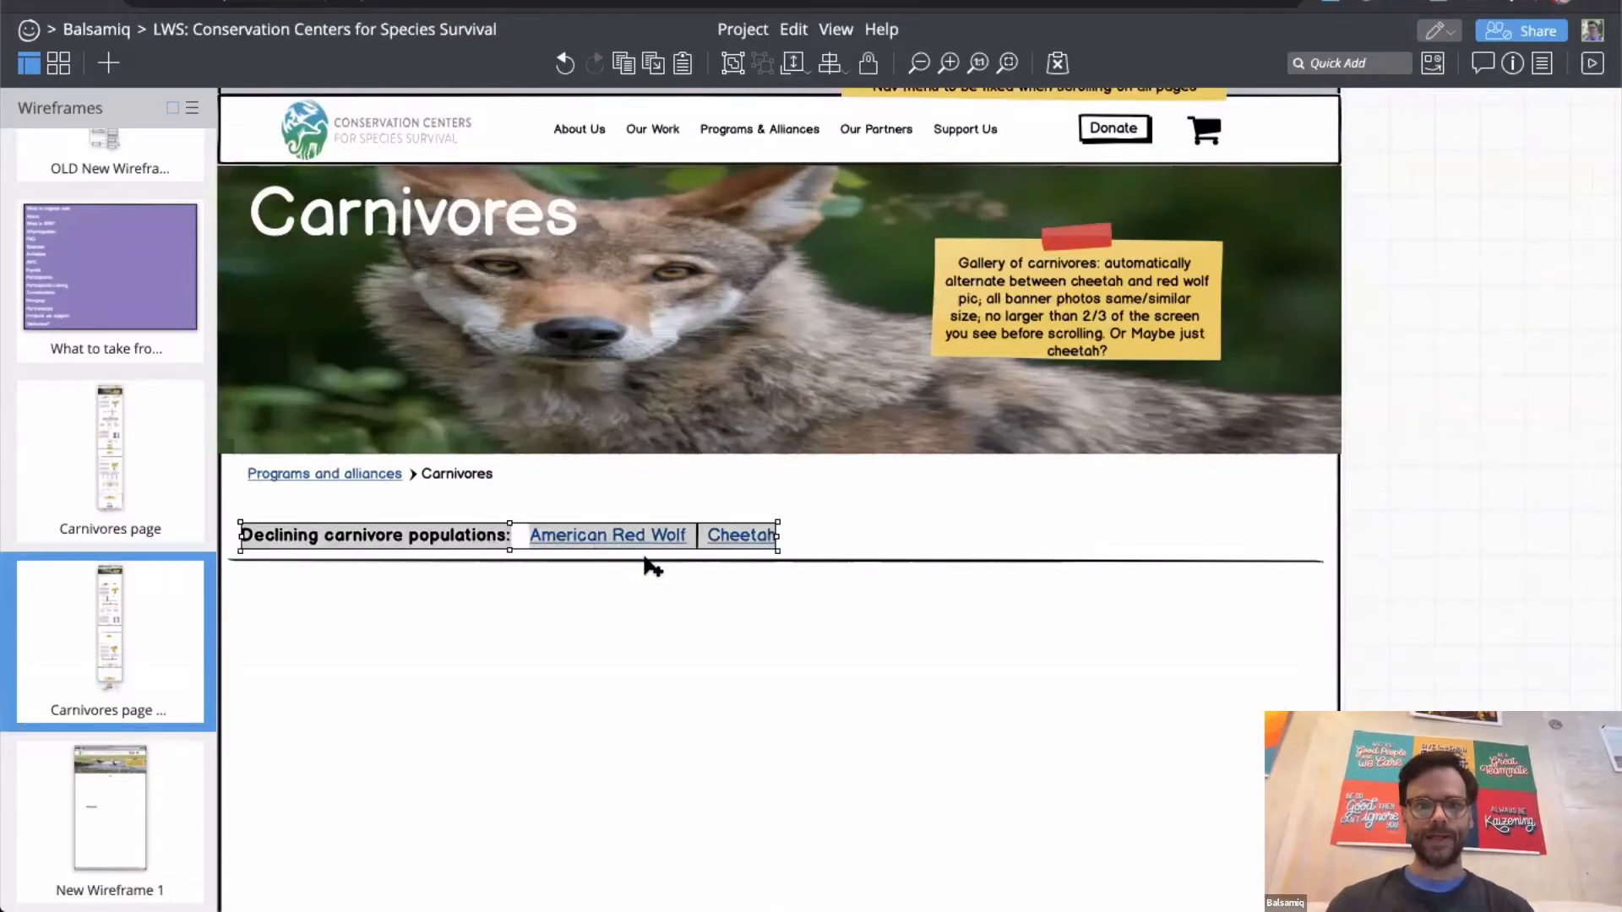
pyautogui.keyDown('shift'); pyautogui.click(645, 559); pyautogui.keyUp('shift')
pyautogui.hotkey('shift', 'Up')
pyautogui.hotkey('shift', 'Up')
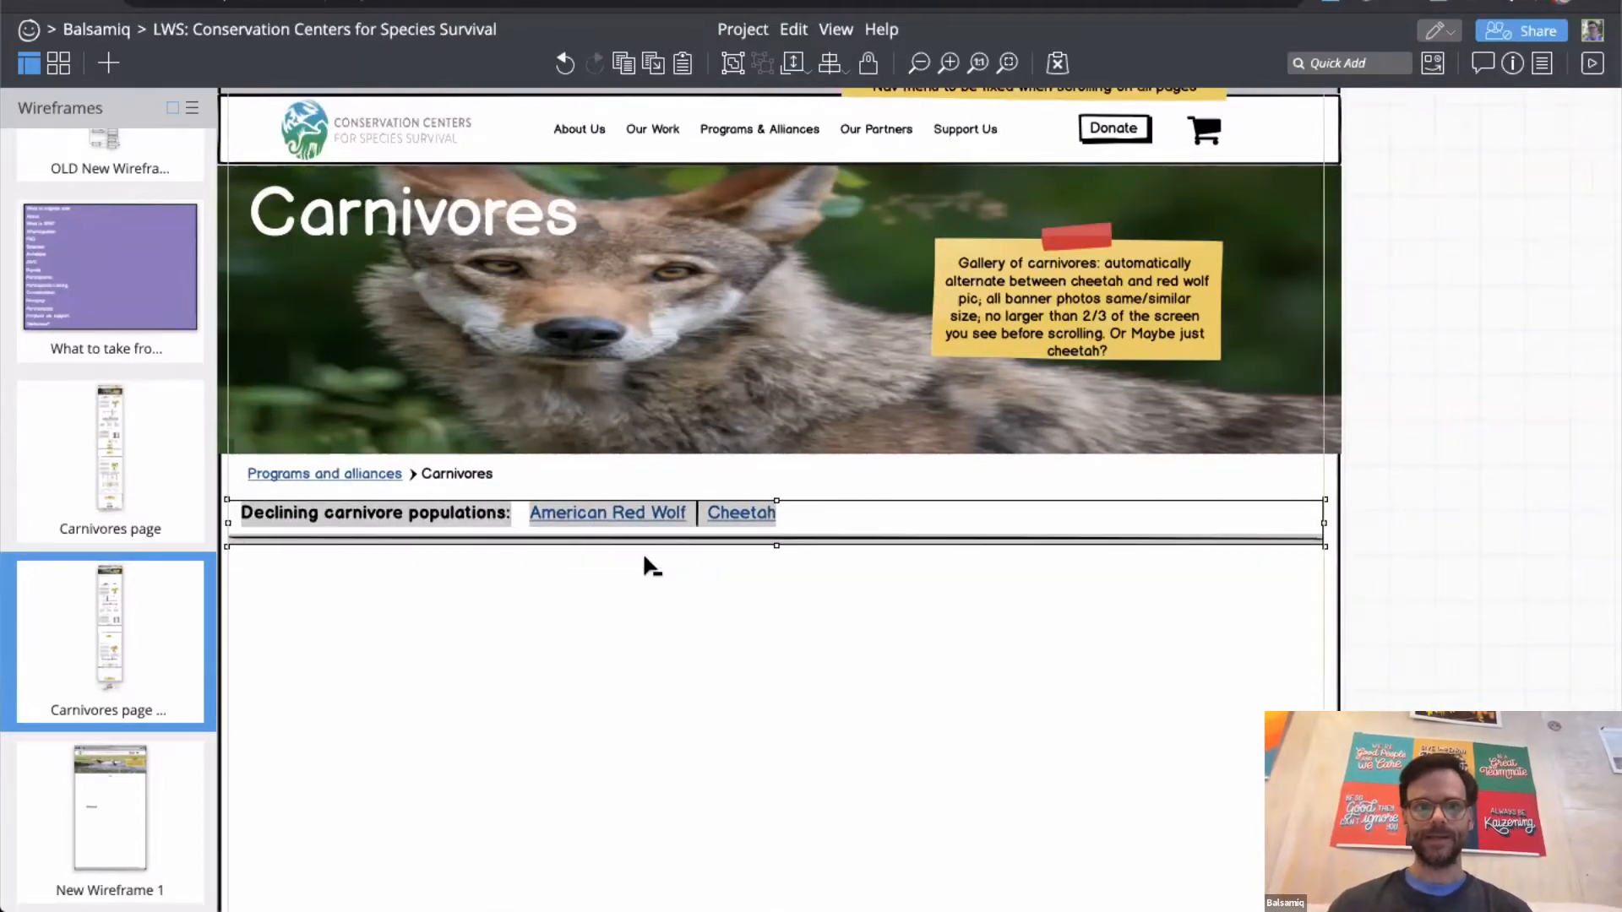
pyautogui.click(1482, 452)
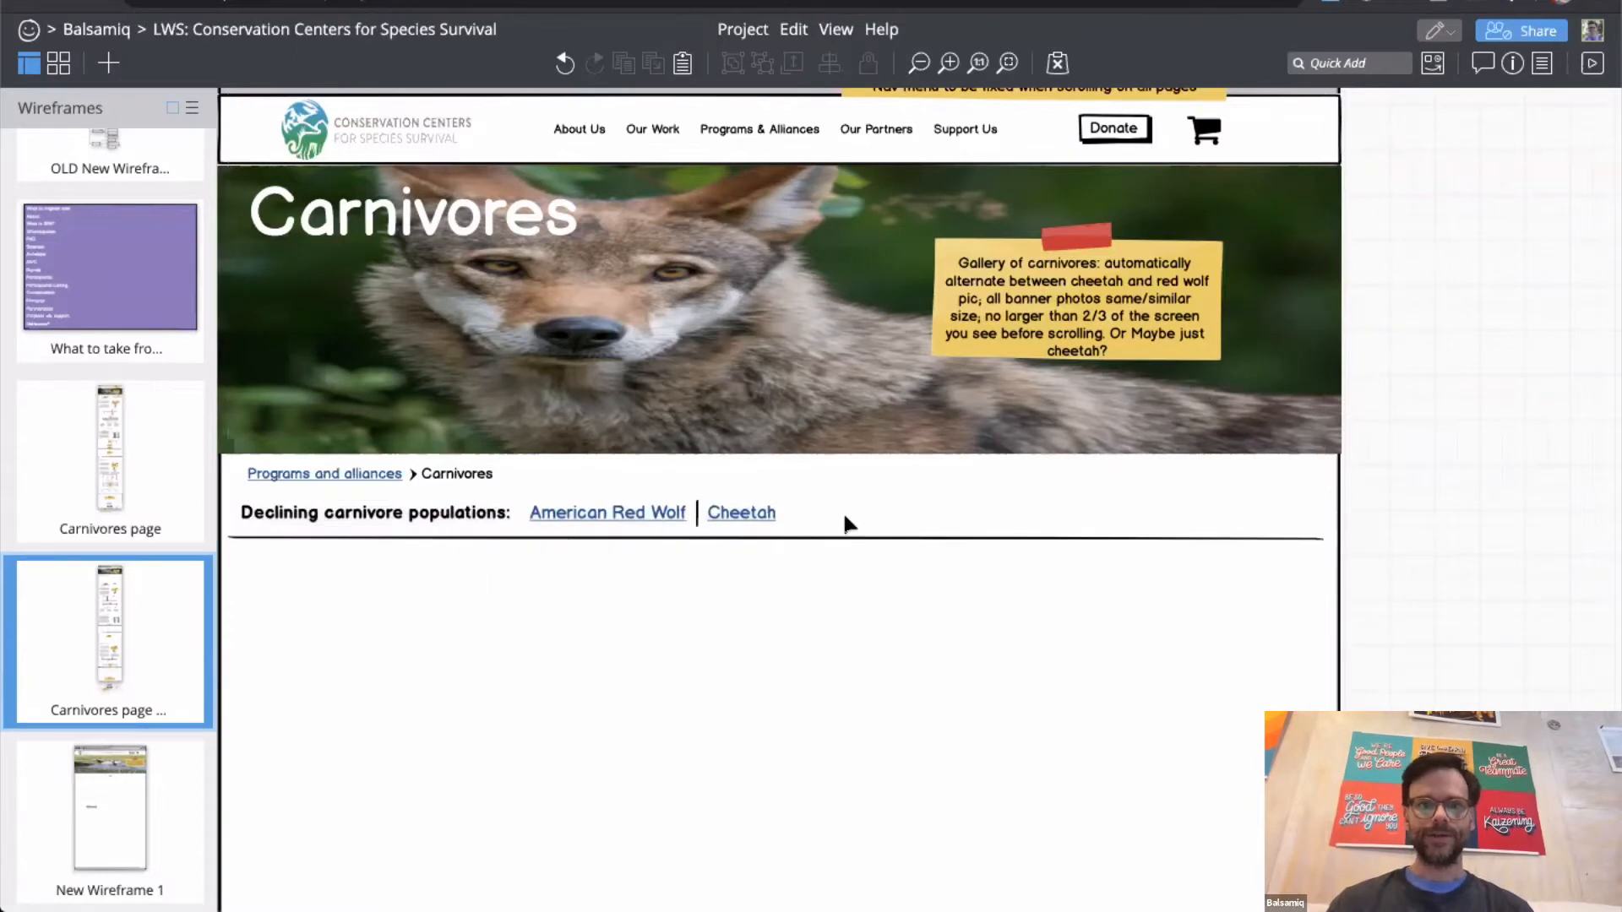
pyautogui.click(473, 142)
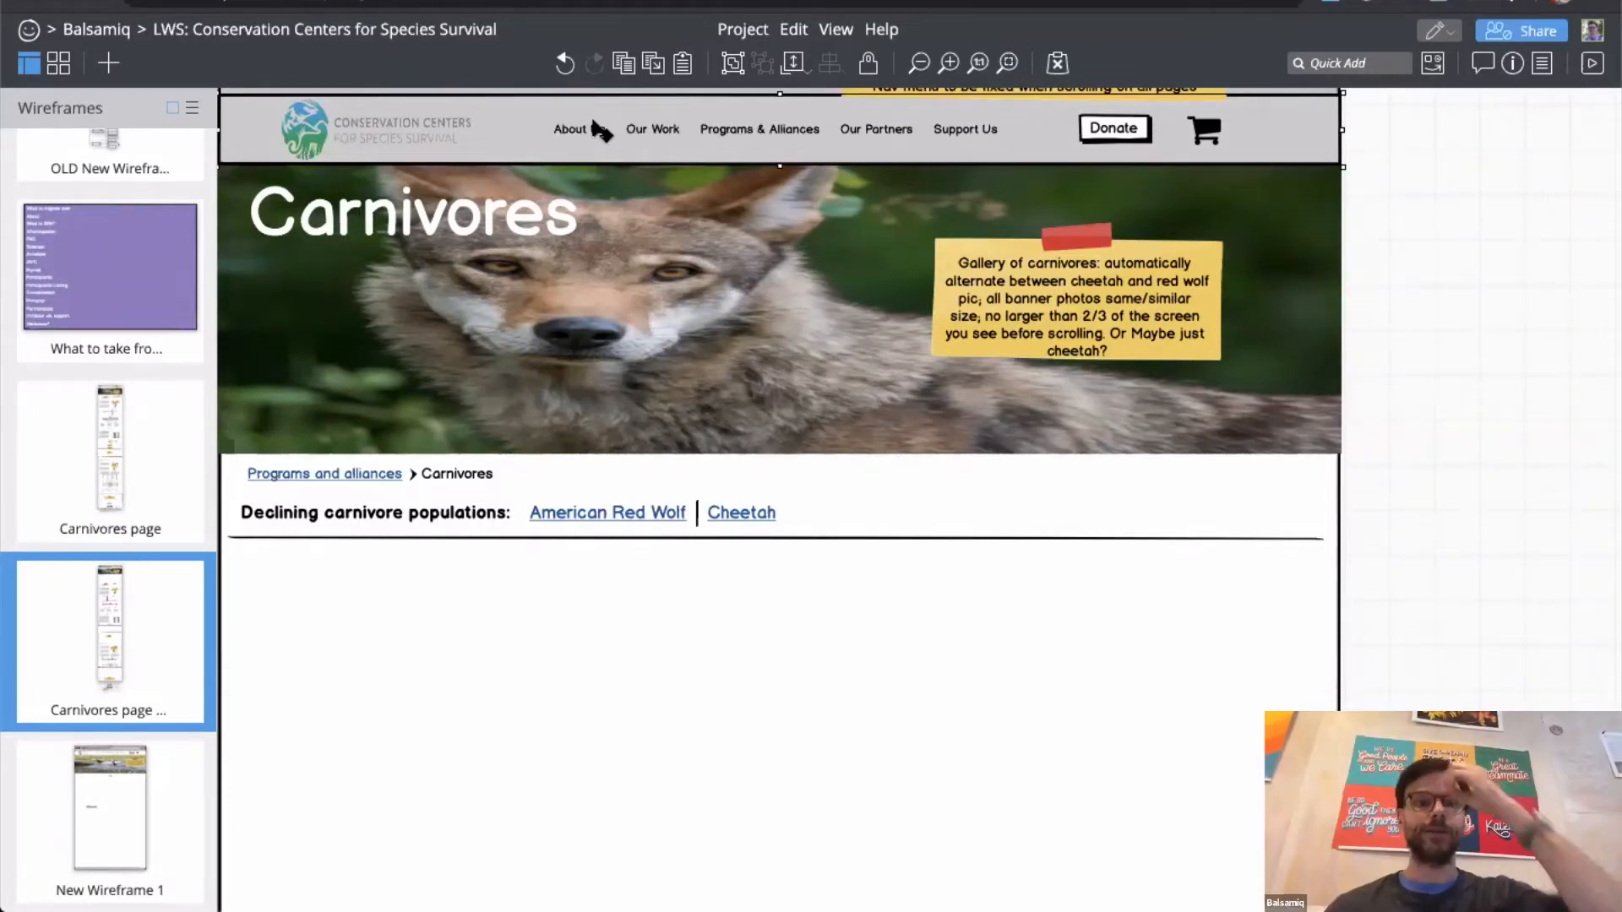
pyautogui.click(1330, 386)
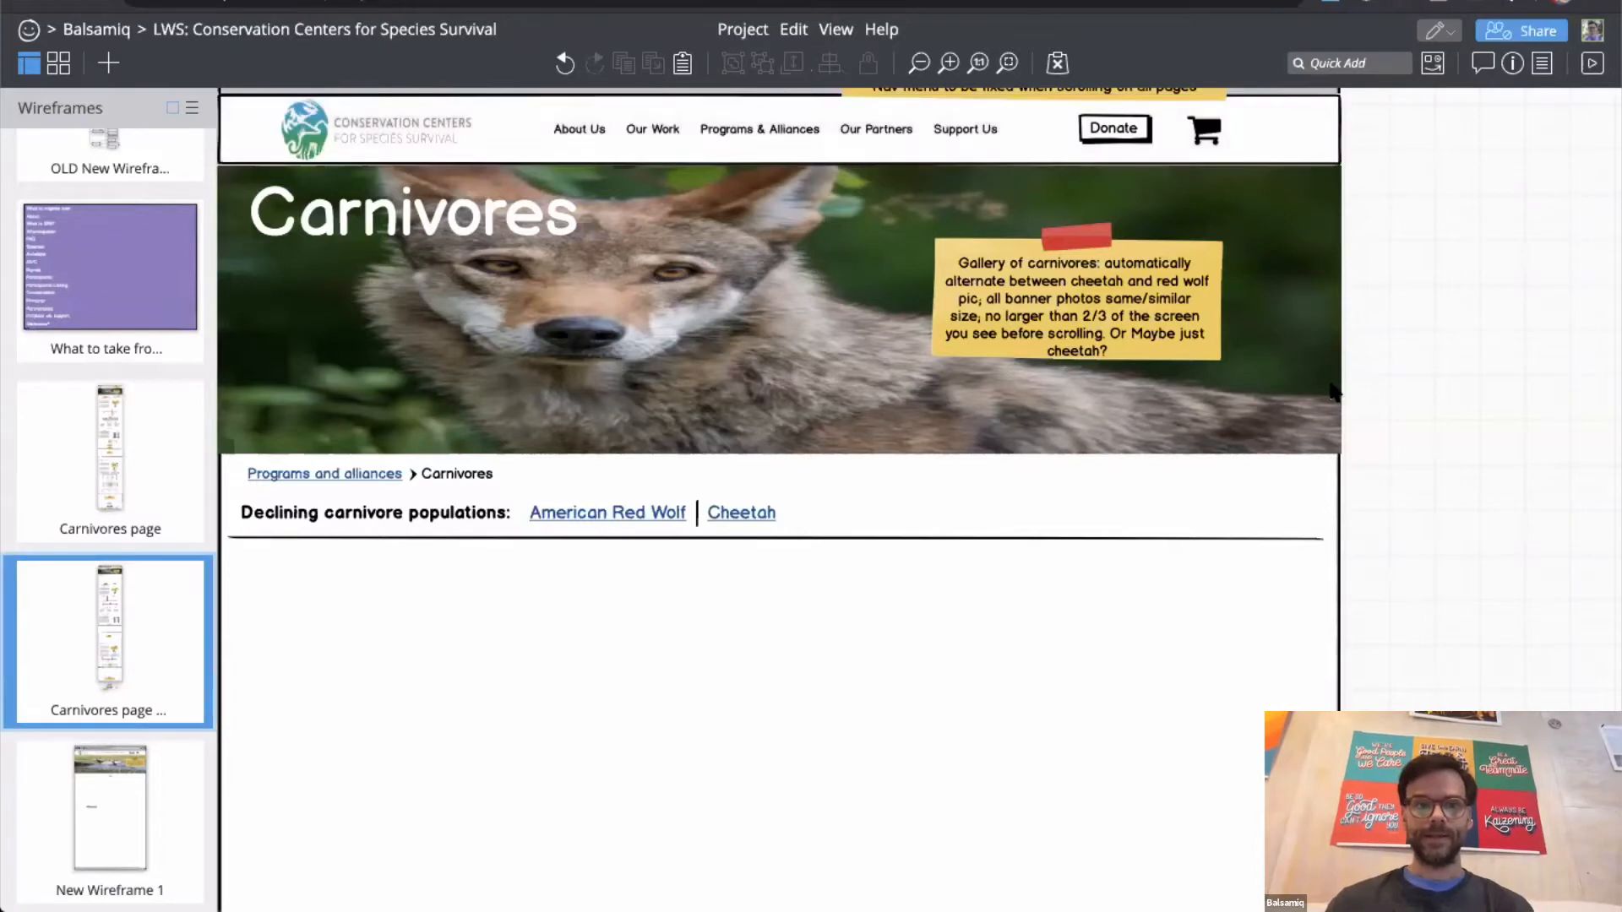
pyautogui.scroll(-2, 1330, 385)
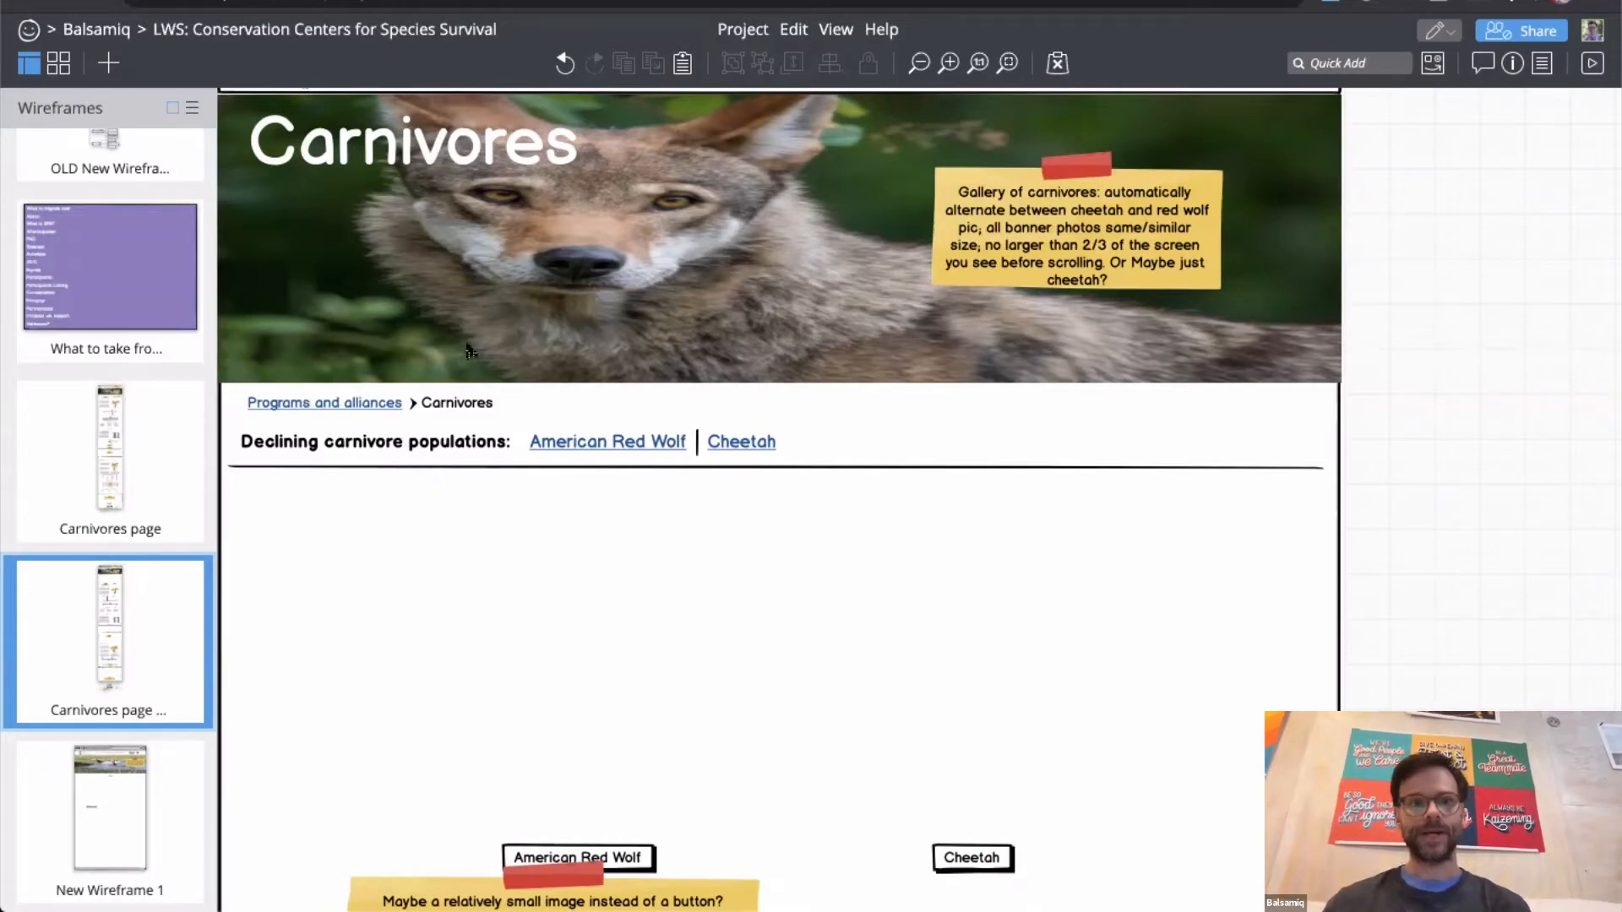
pyautogui.scroll(-3, 547, 479)
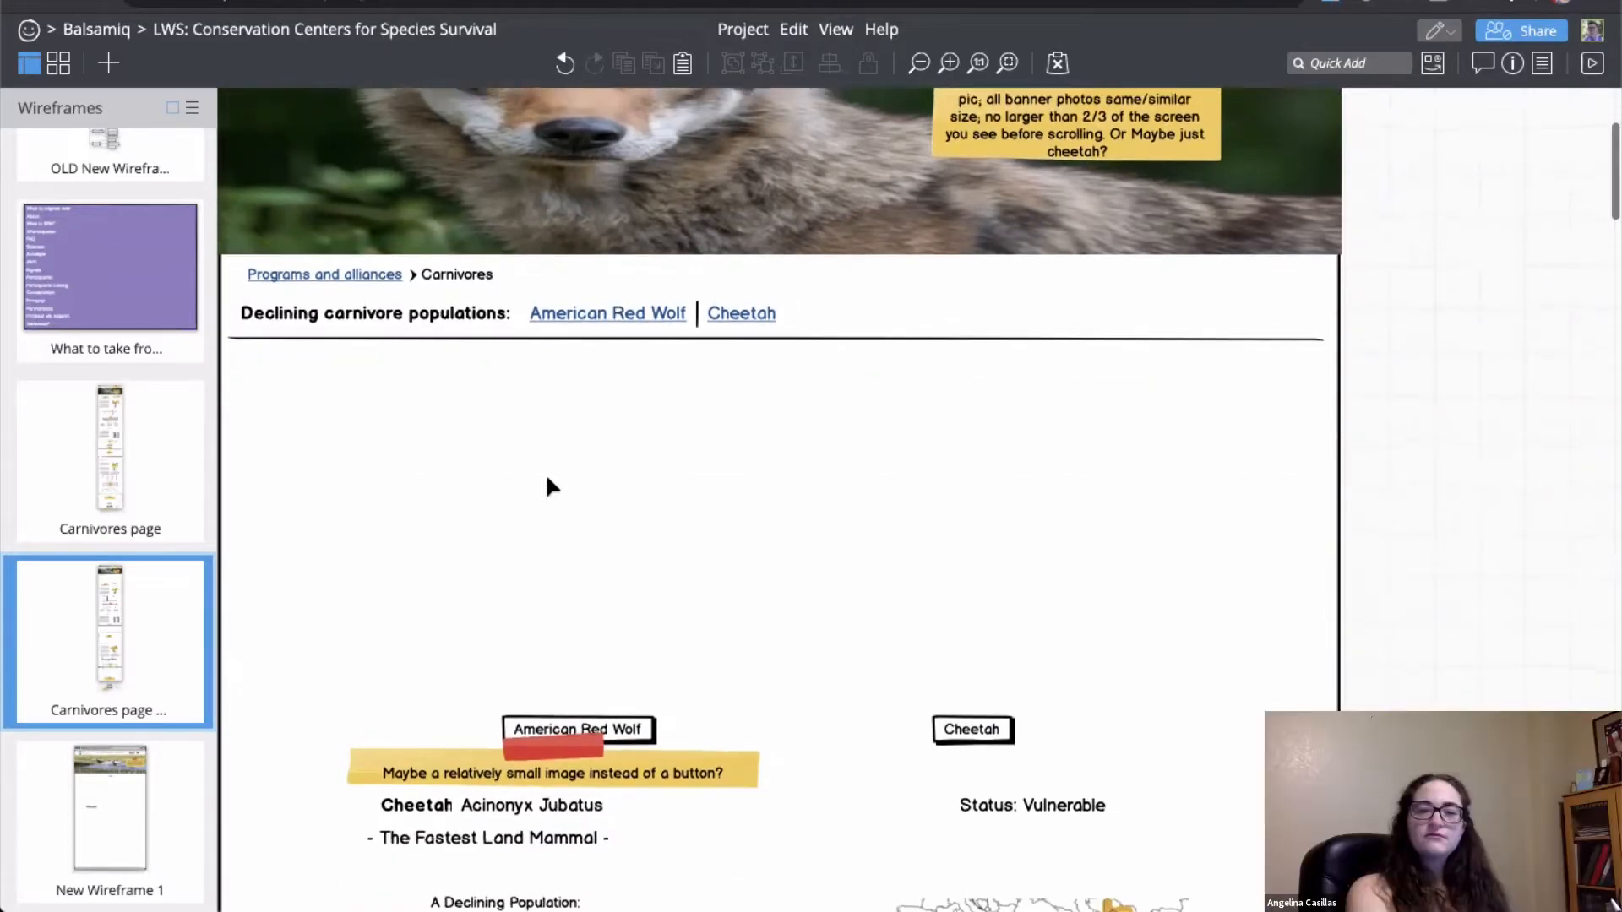
pyautogui.scroll(1, 550, 485)
pyautogui.click(754, 384)
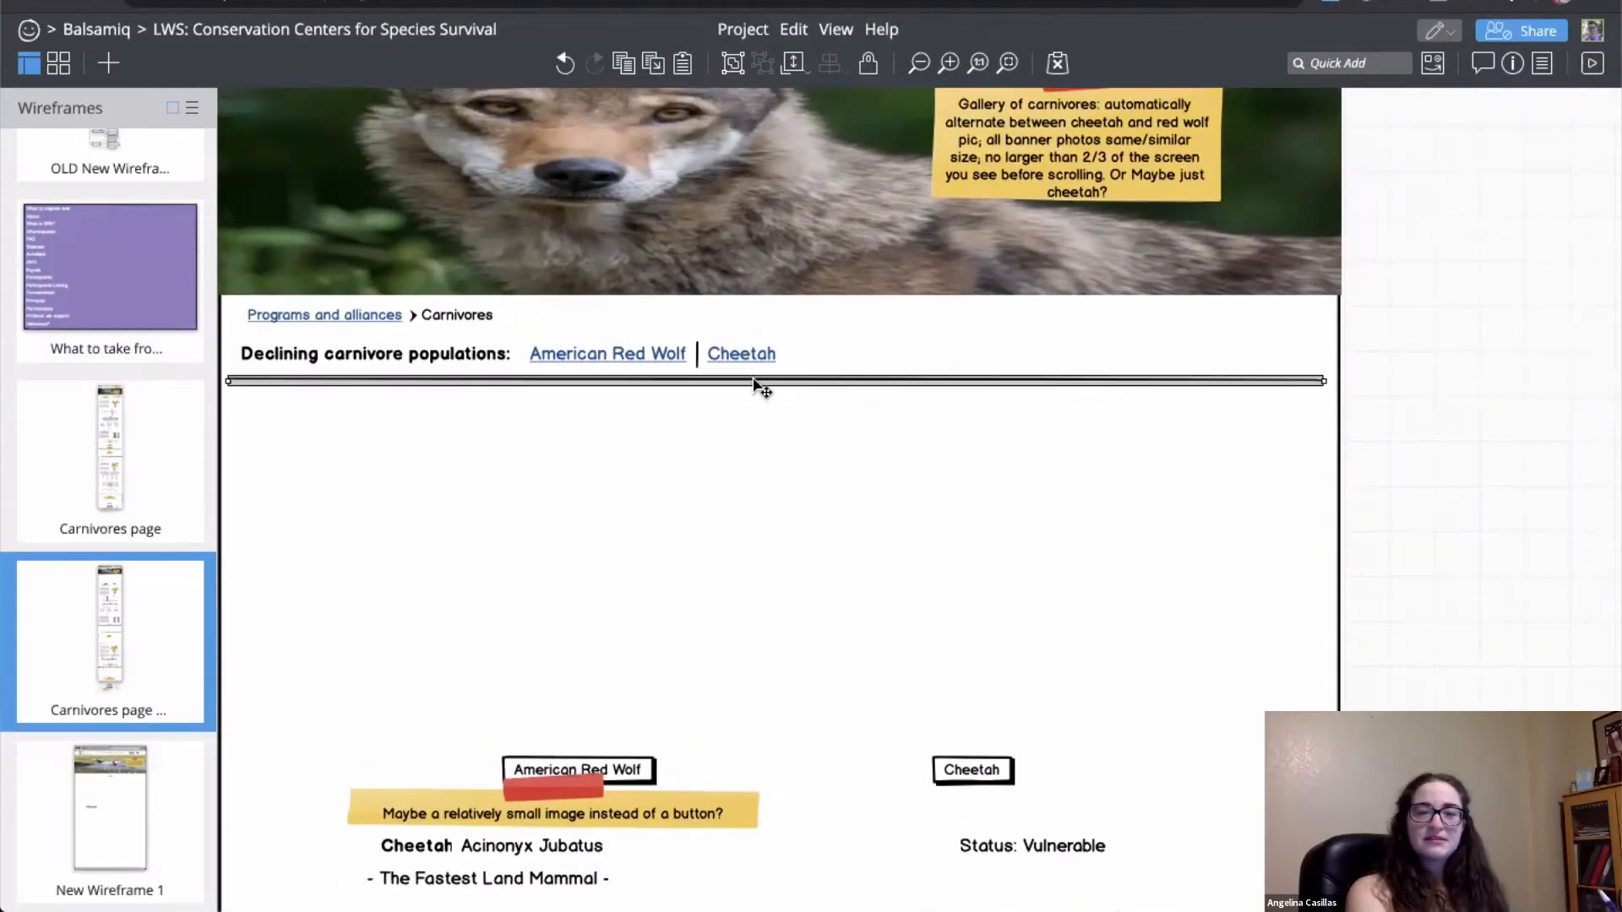
pyautogui.click(1434, 313)
# Step: Delete the old American Red Wolf and Cheetah buttons together with the "Maybe a relatively small image instead of a button?" note
pyautogui.scroll(-3, 1433, 314)
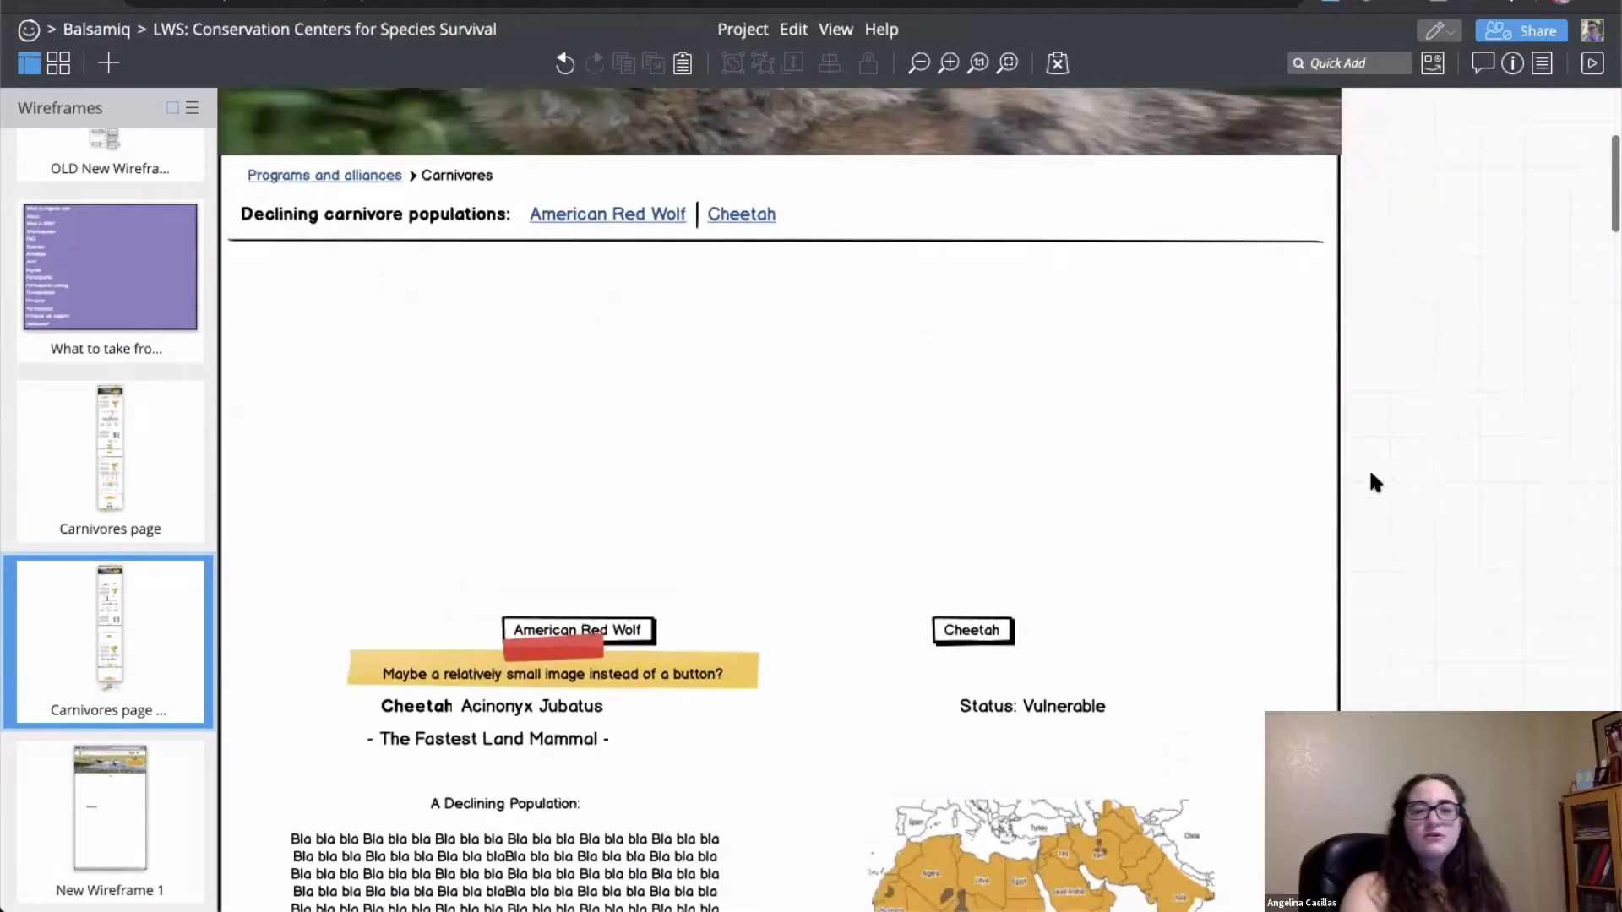
pyautogui.moveTo(1394, 539); pyautogui.dragTo(310, 703)
pyautogui.press('Delete')
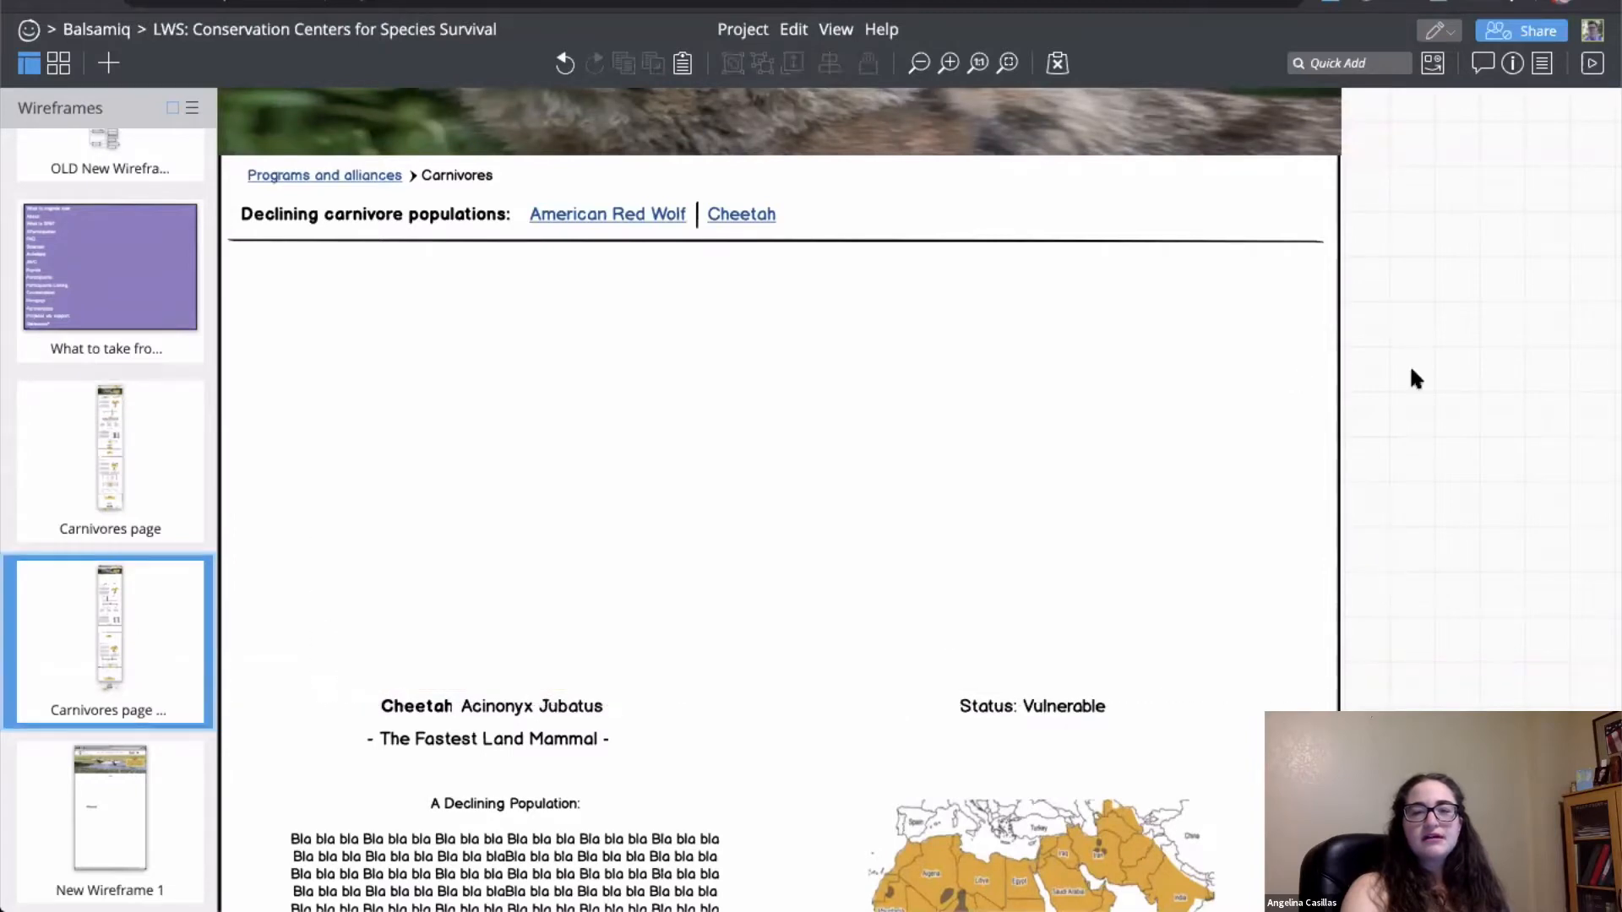
# Step: Add a link control in the empty area below the horizontal rule and label it "Back to top"
pyautogui.scroll(2, 1477, 379)
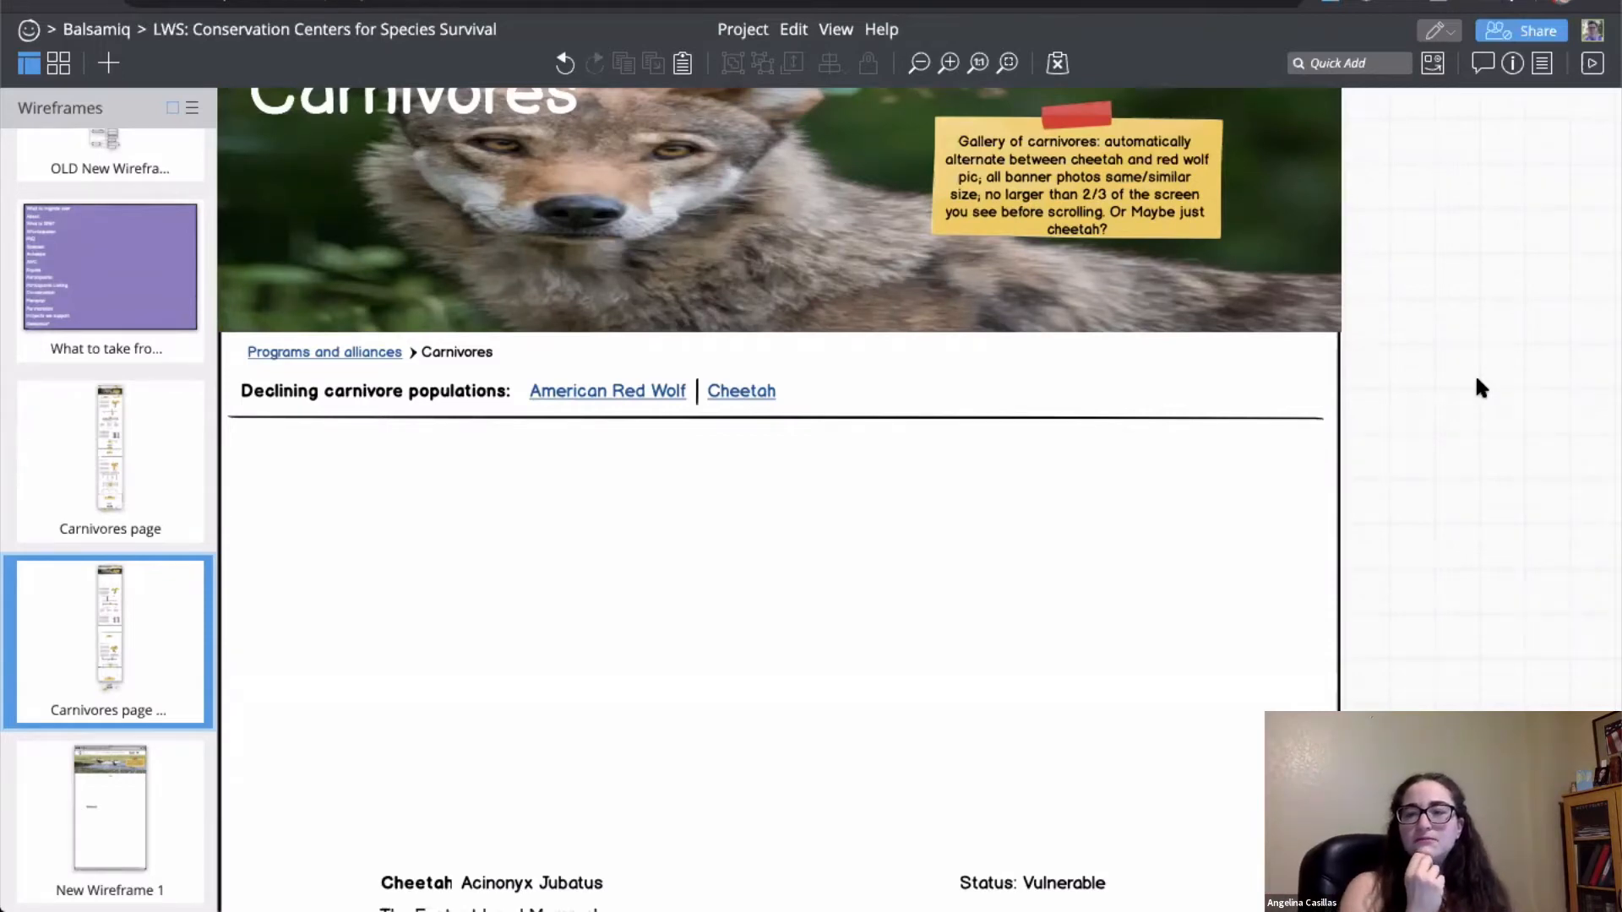
pyautogui.press('/')
pyautogui.write('link')
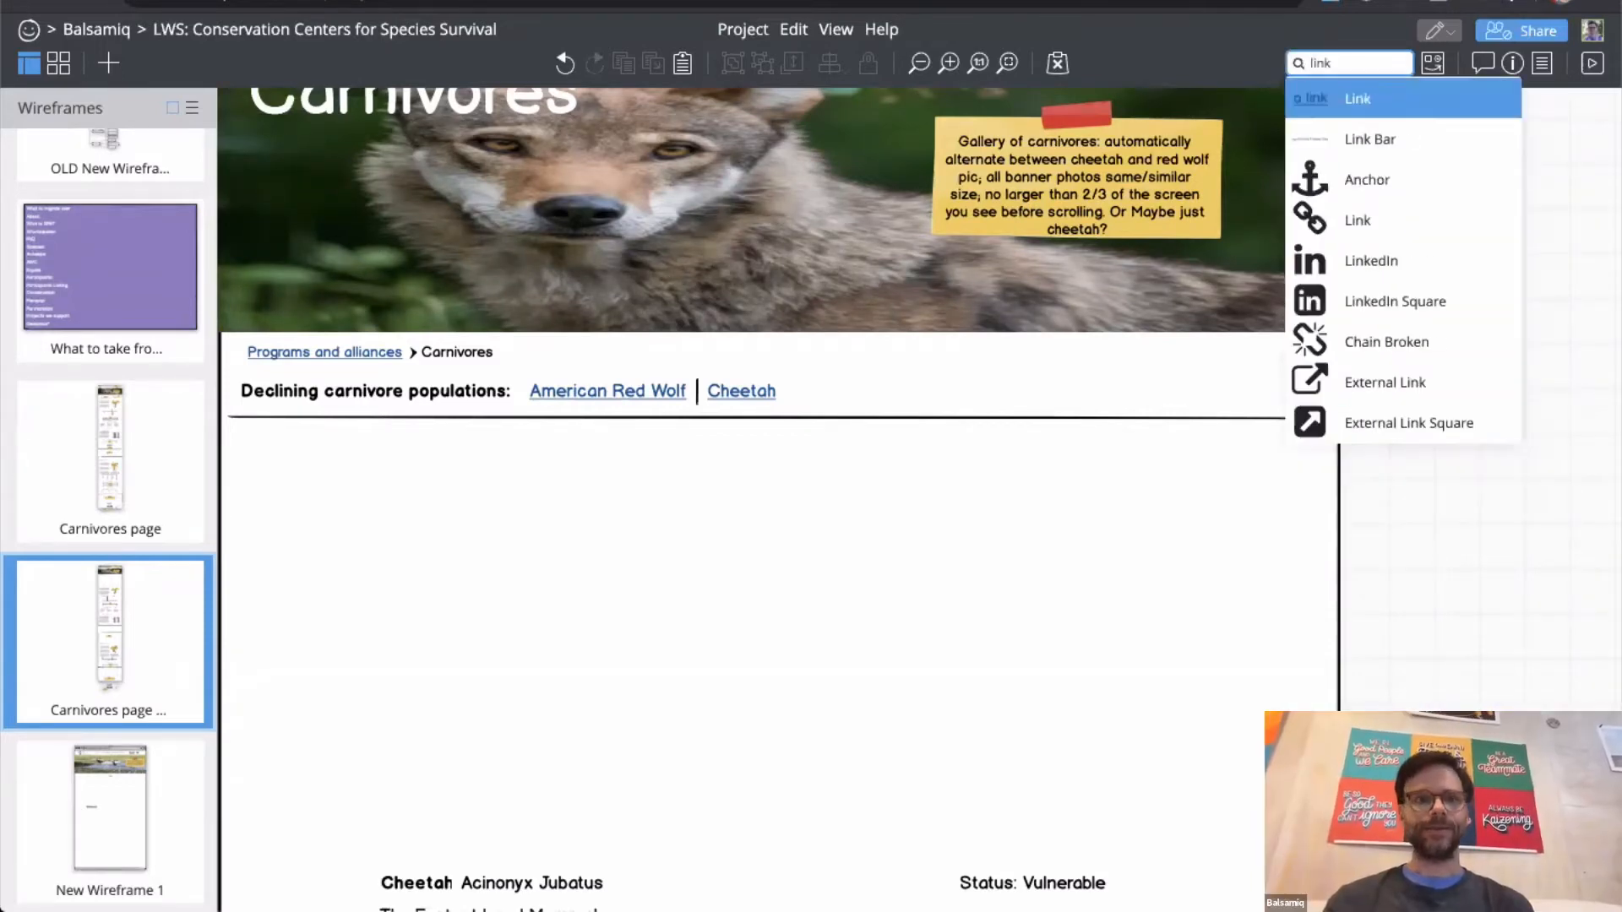
pyautogui.press('Return')
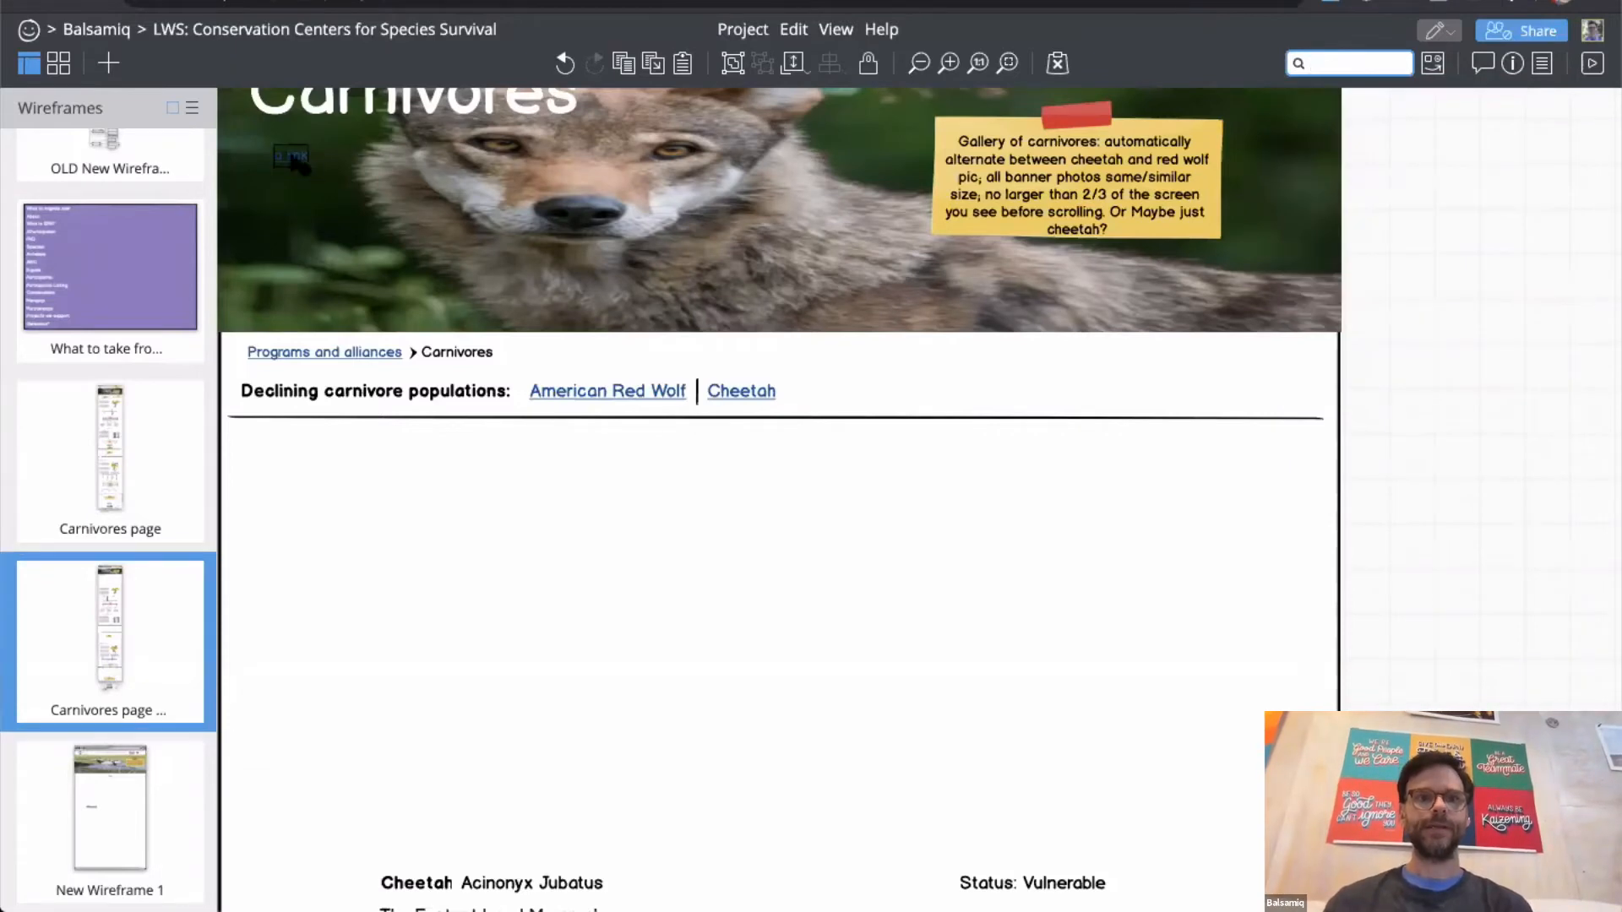
pyautogui.click(599, 500)
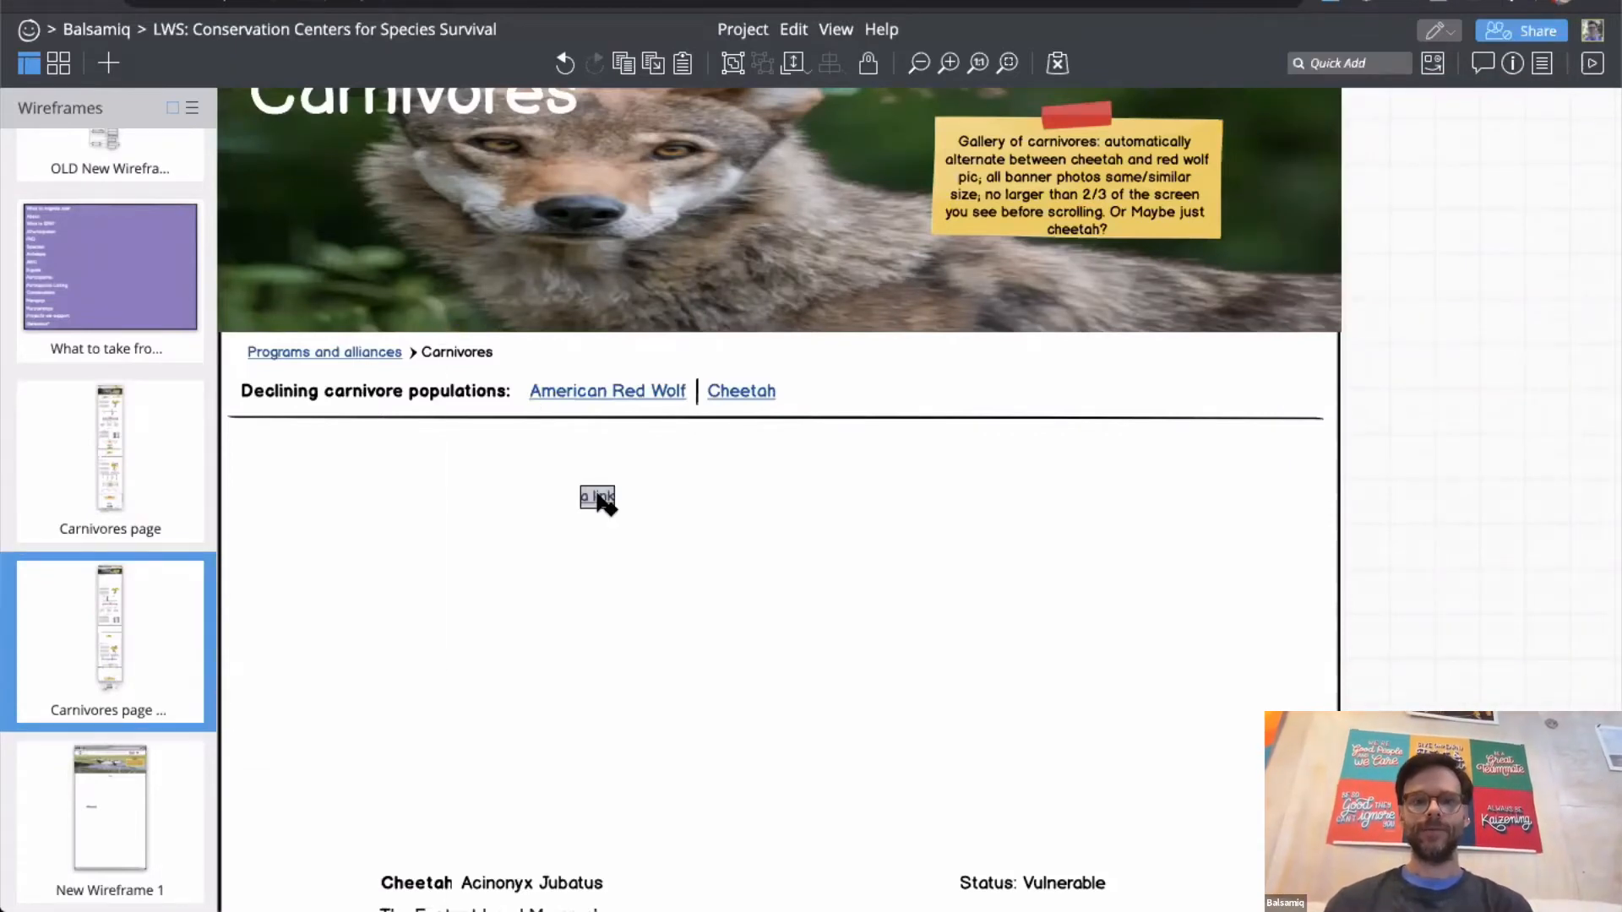
pyautogui.doubleClick(597, 498)
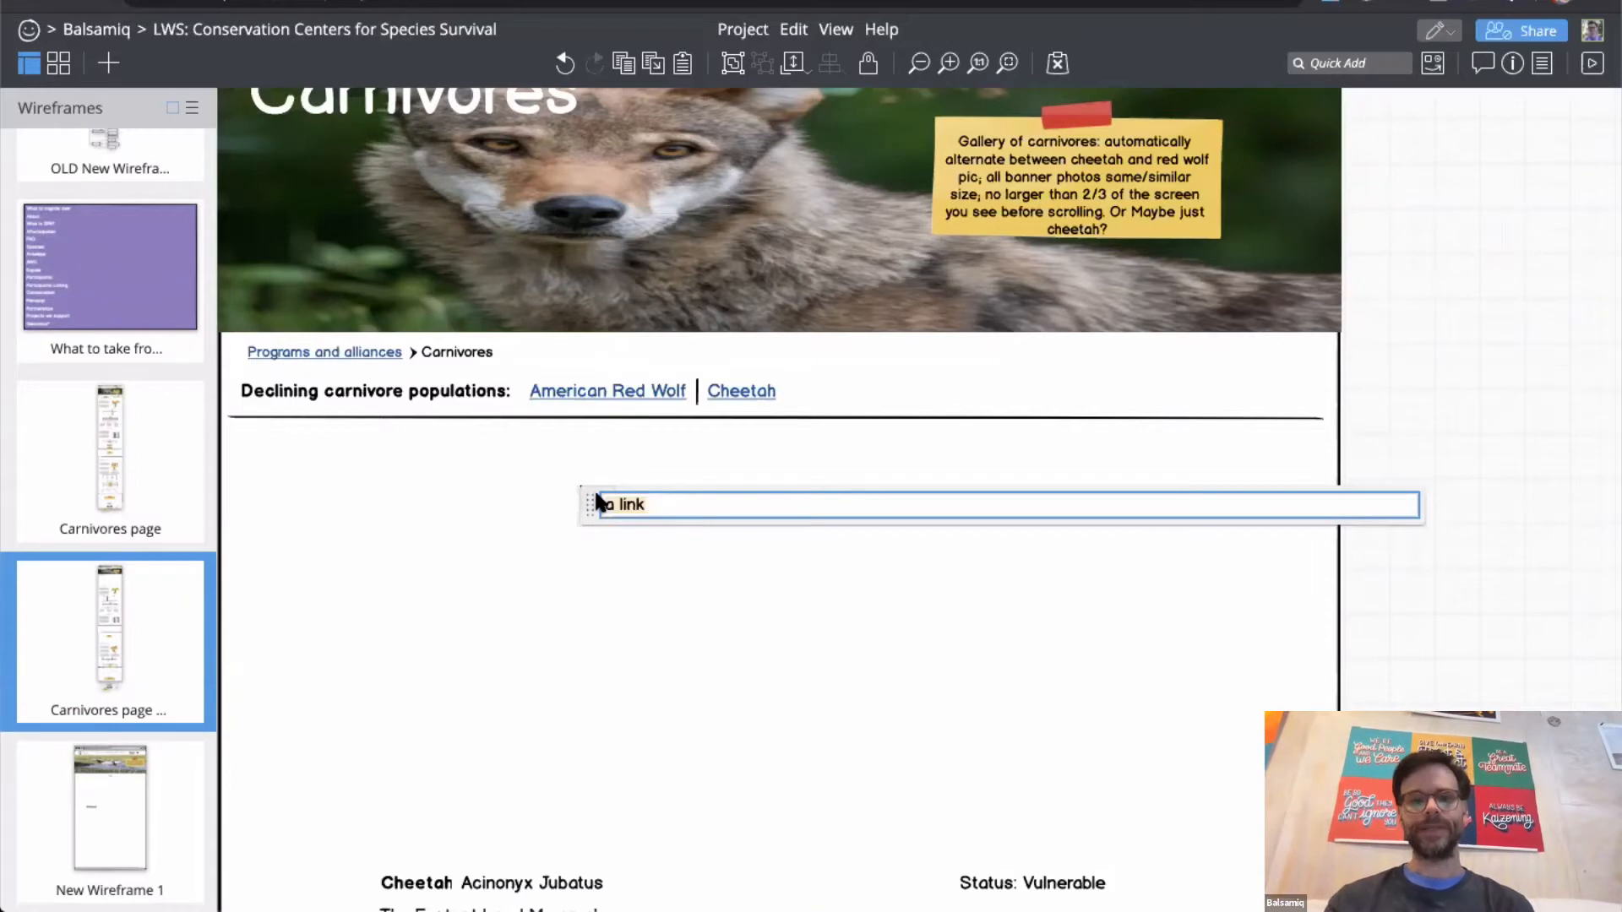
pyautogui.write('Ba')
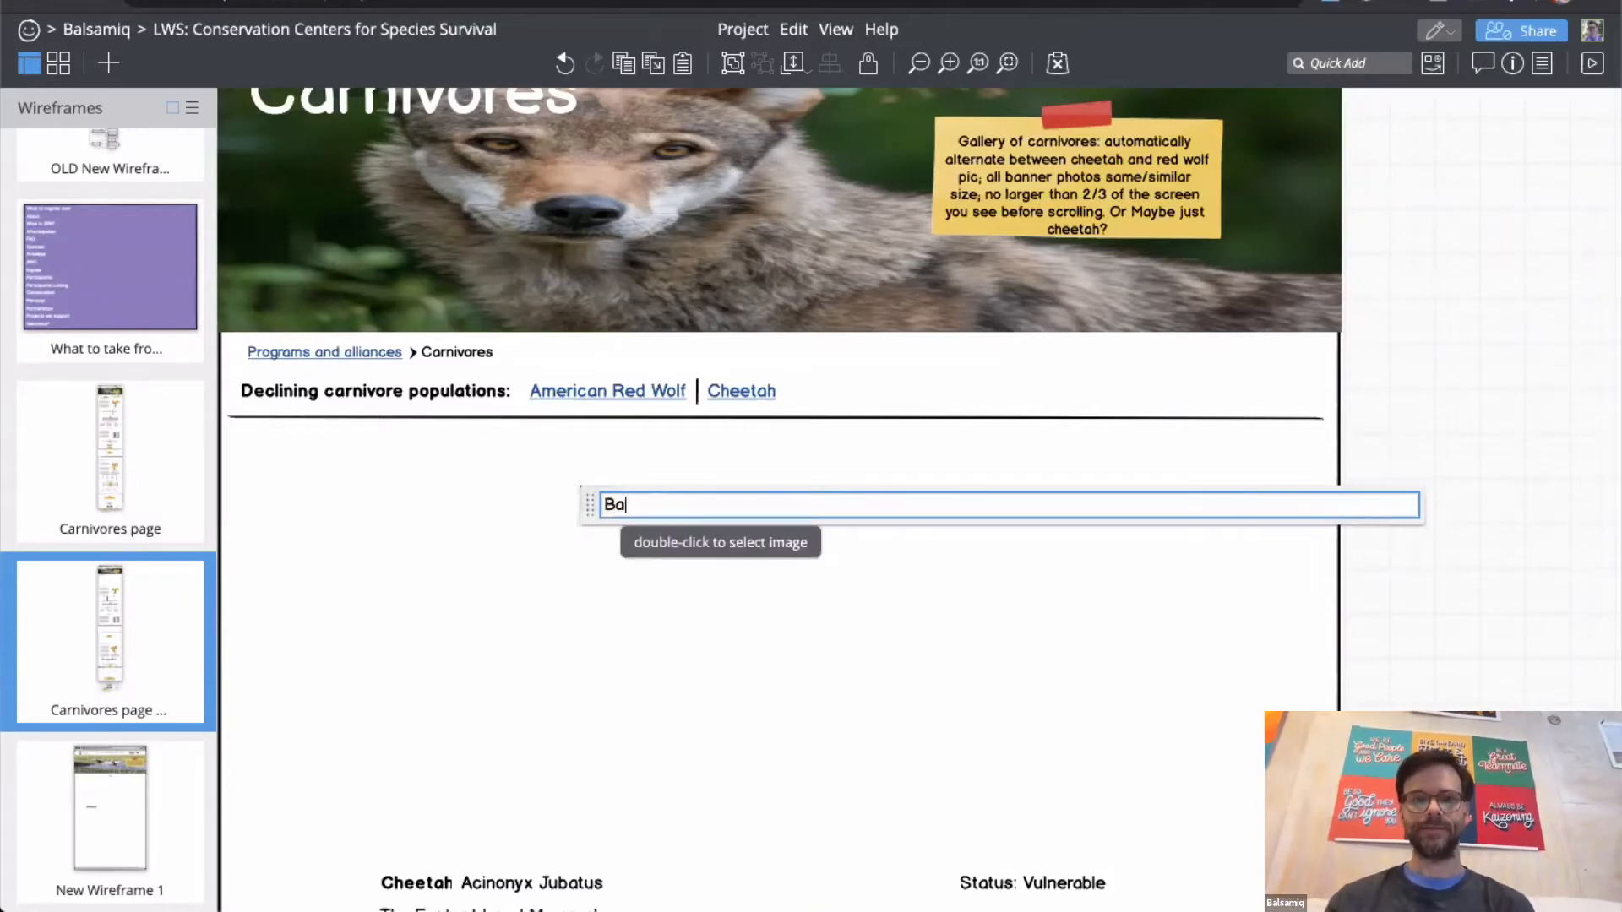
pyautogui.write('ck to op')
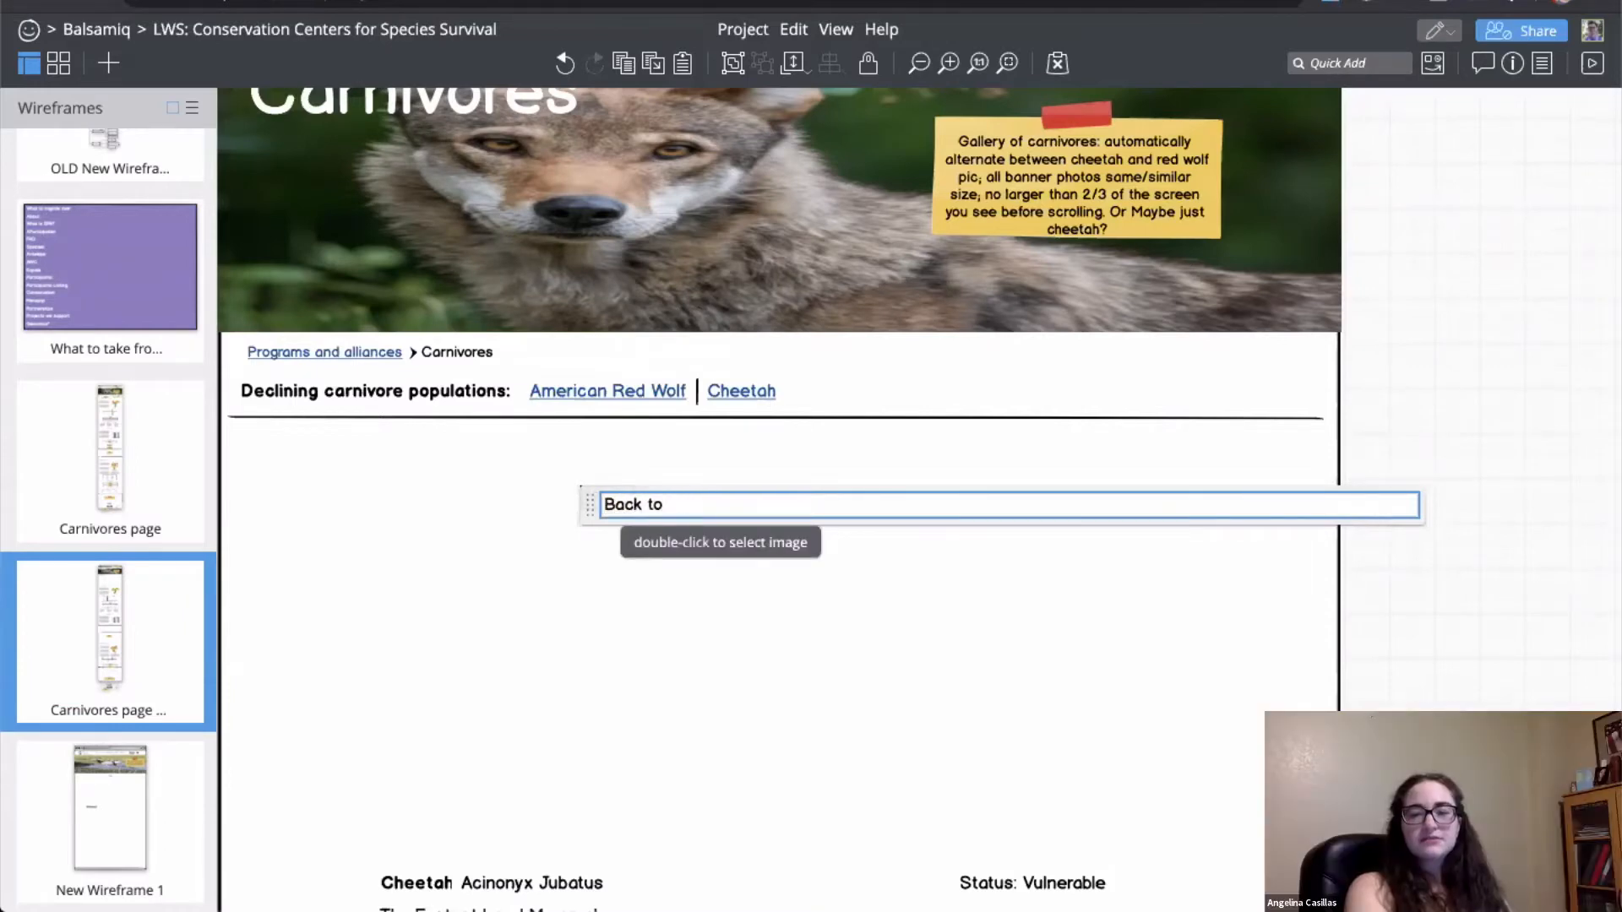
pyautogui.press('Return')
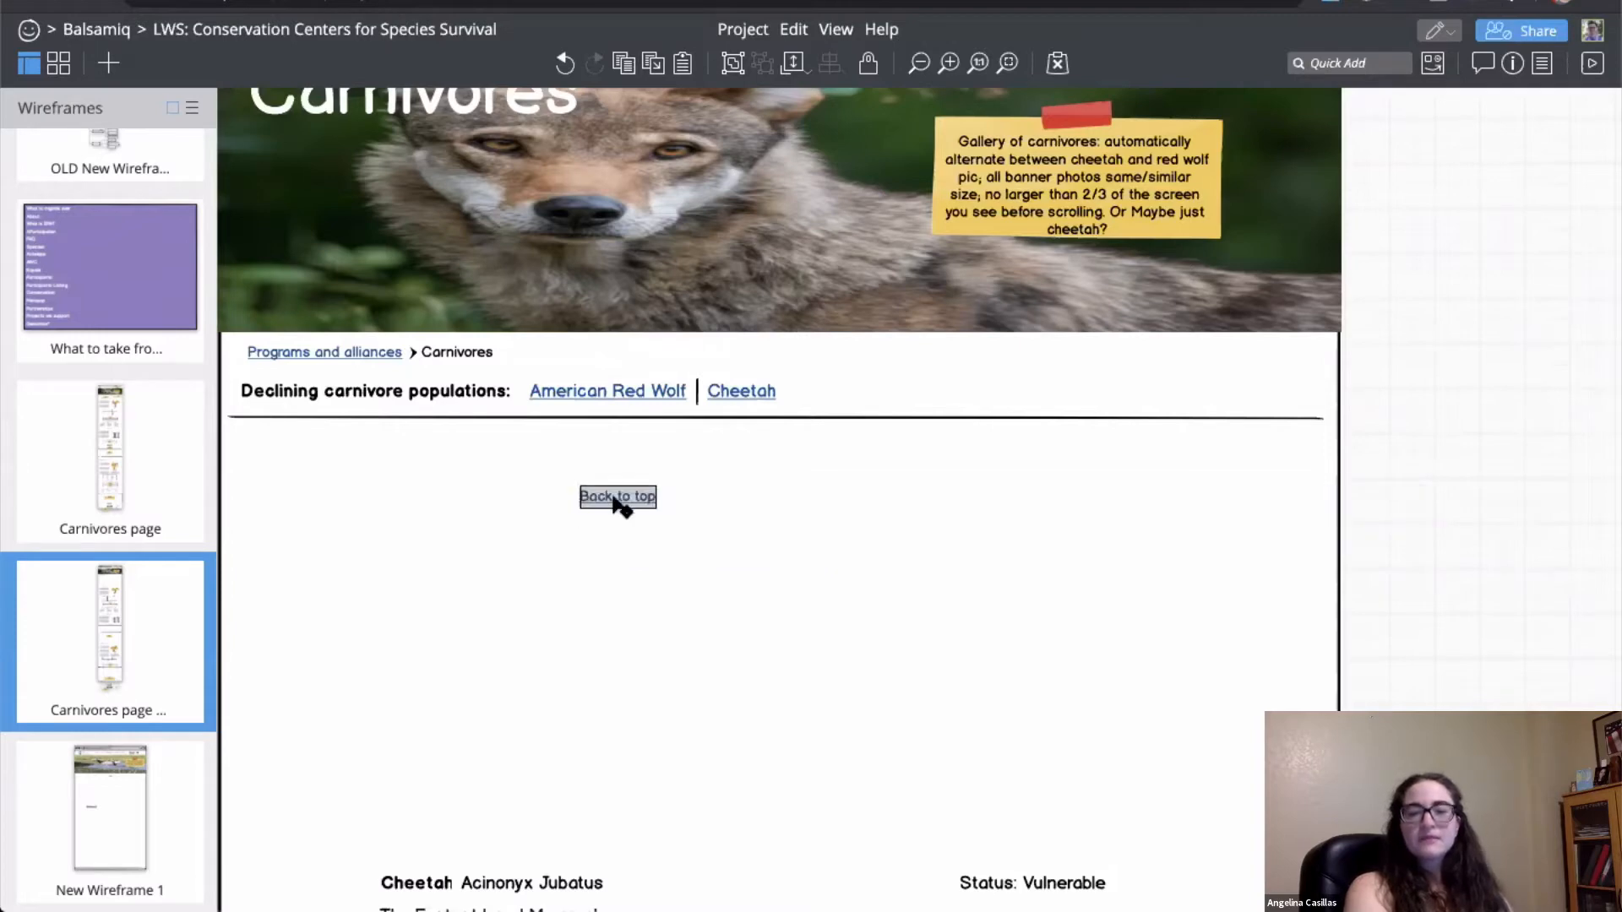
# Step: Move the "Back to top" link out of the page frame onto the blank canvas just beyond its right edge
pyautogui.moveTo(636, 501); pyautogui.dragTo(844, 528)
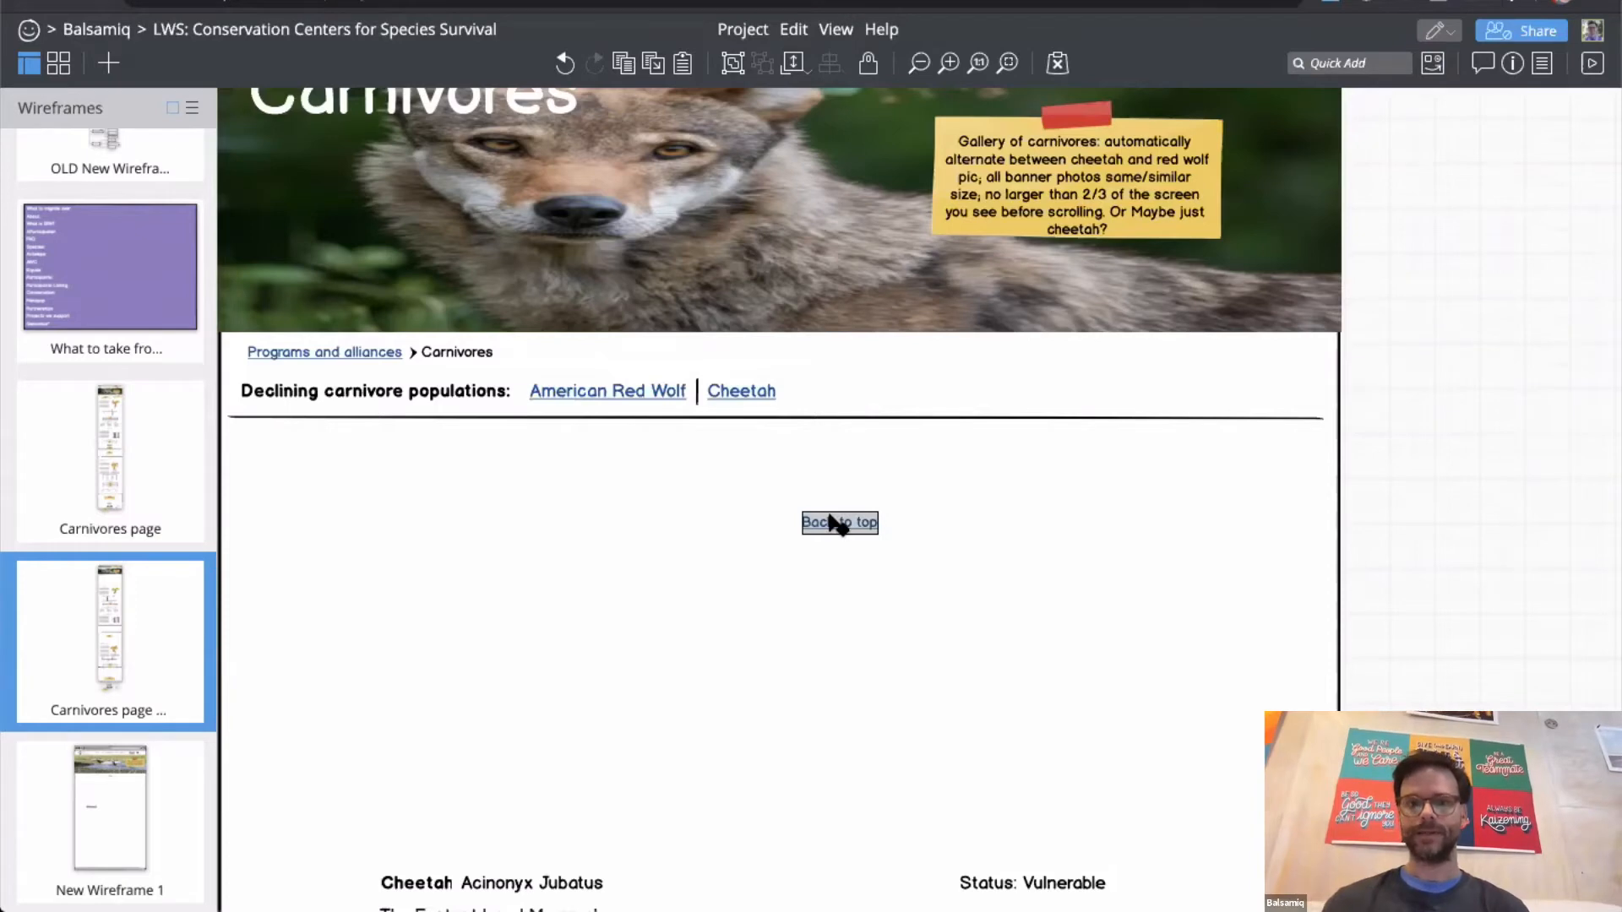
pyautogui.moveTo(832, 524); pyautogui.dragTo(1409, 507)
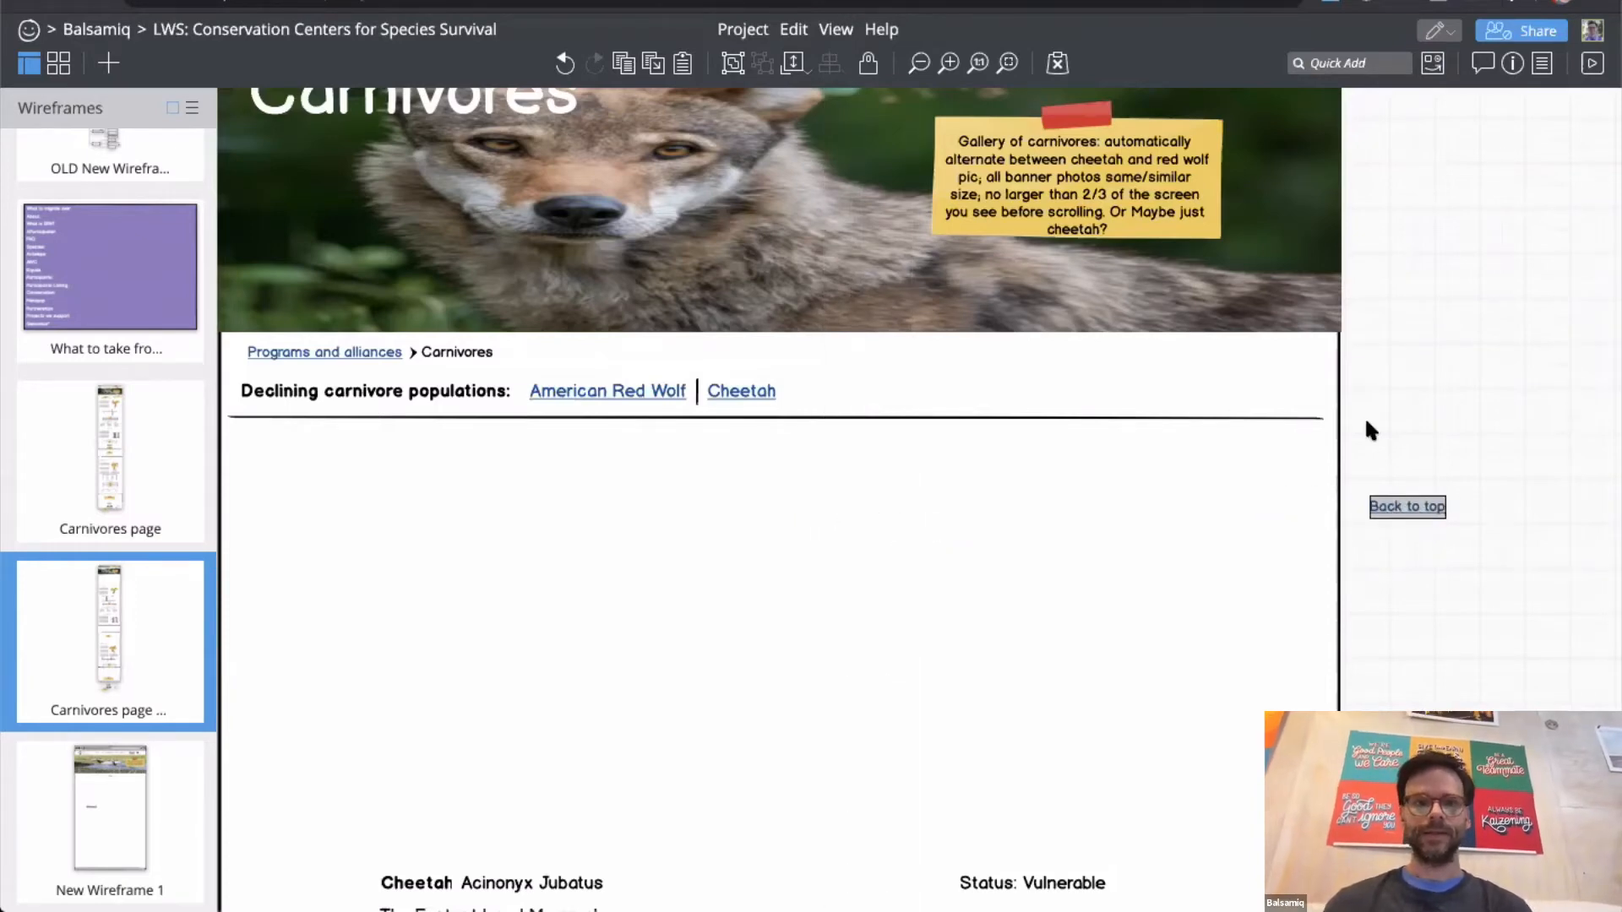
pyautogui.scroll(-5, 1366, 423)
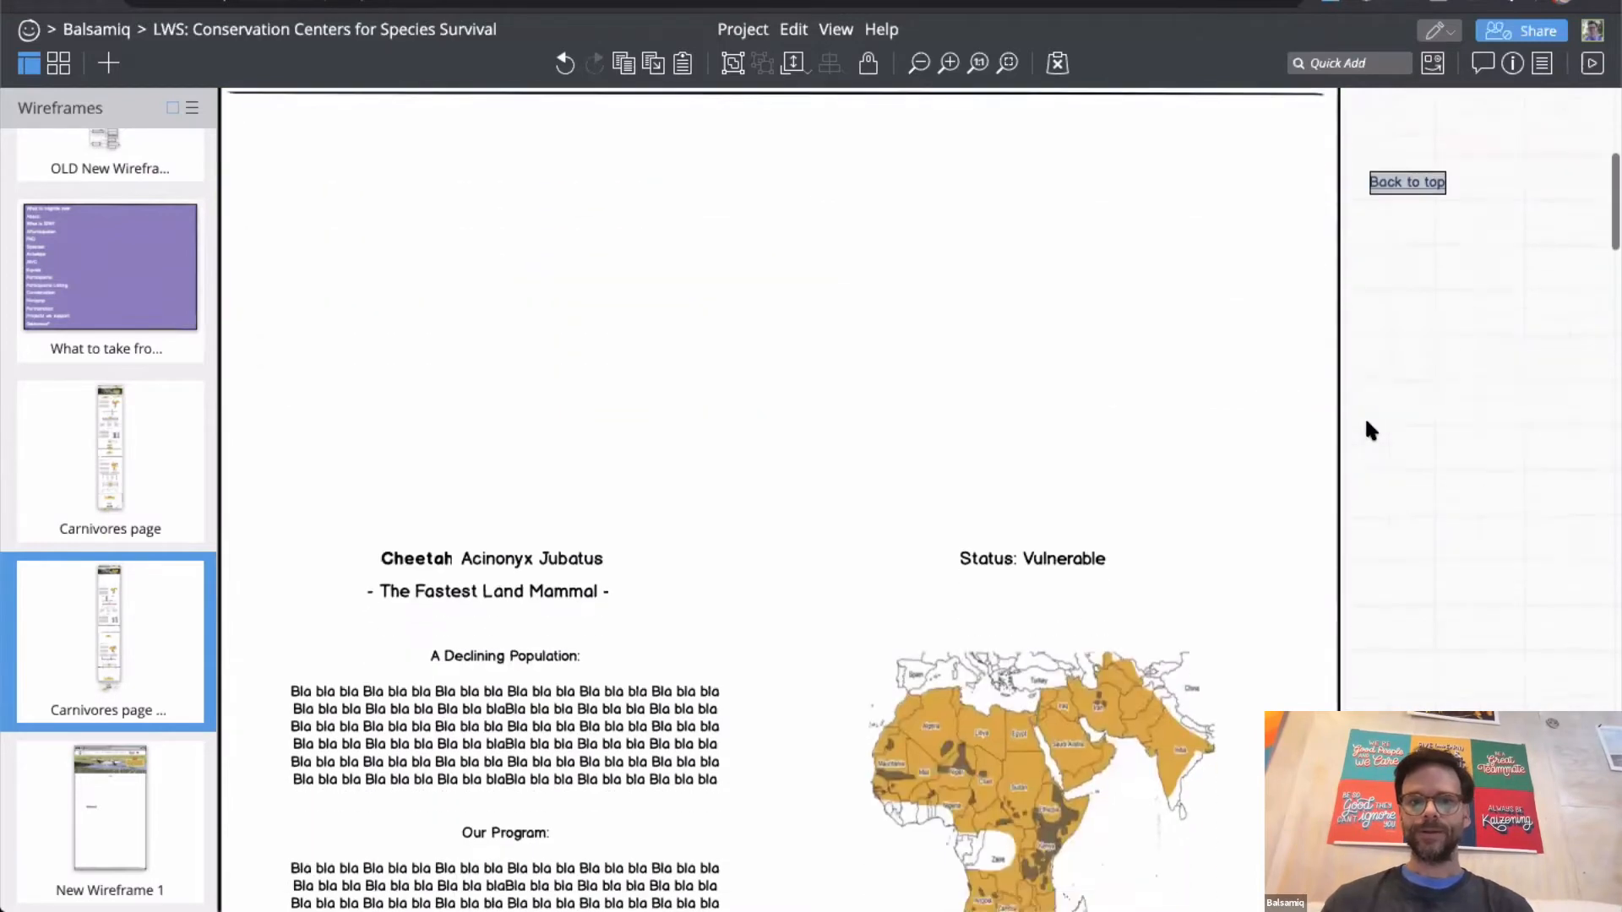
pyautogui.scroll(-1, 1368, 427)
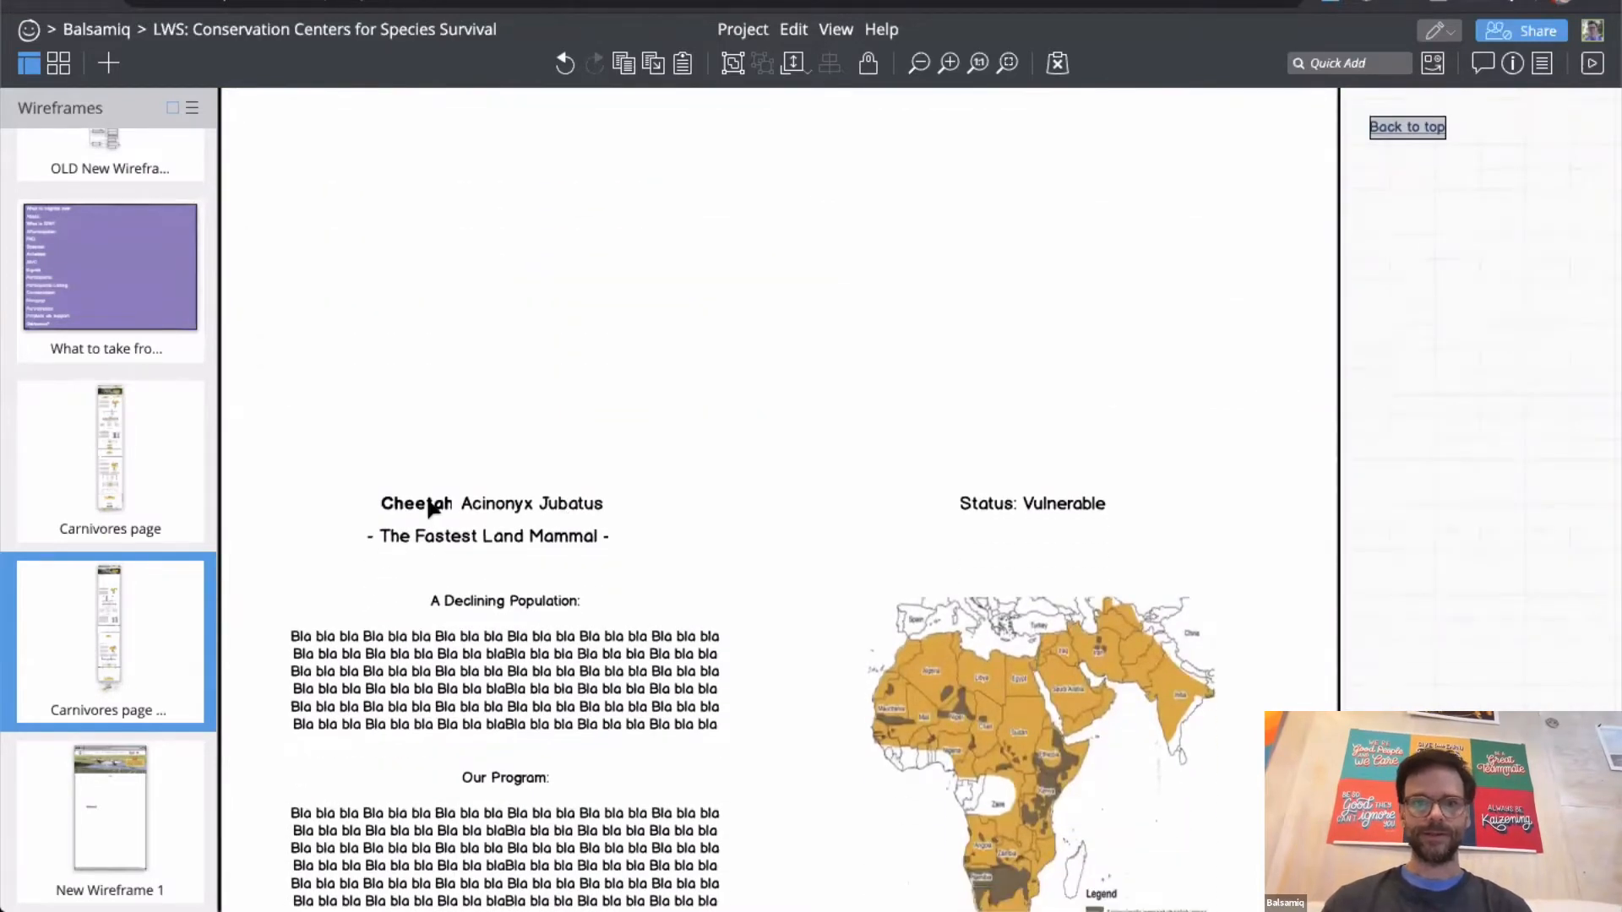
pyautogui.scroll(4, 428, 503)
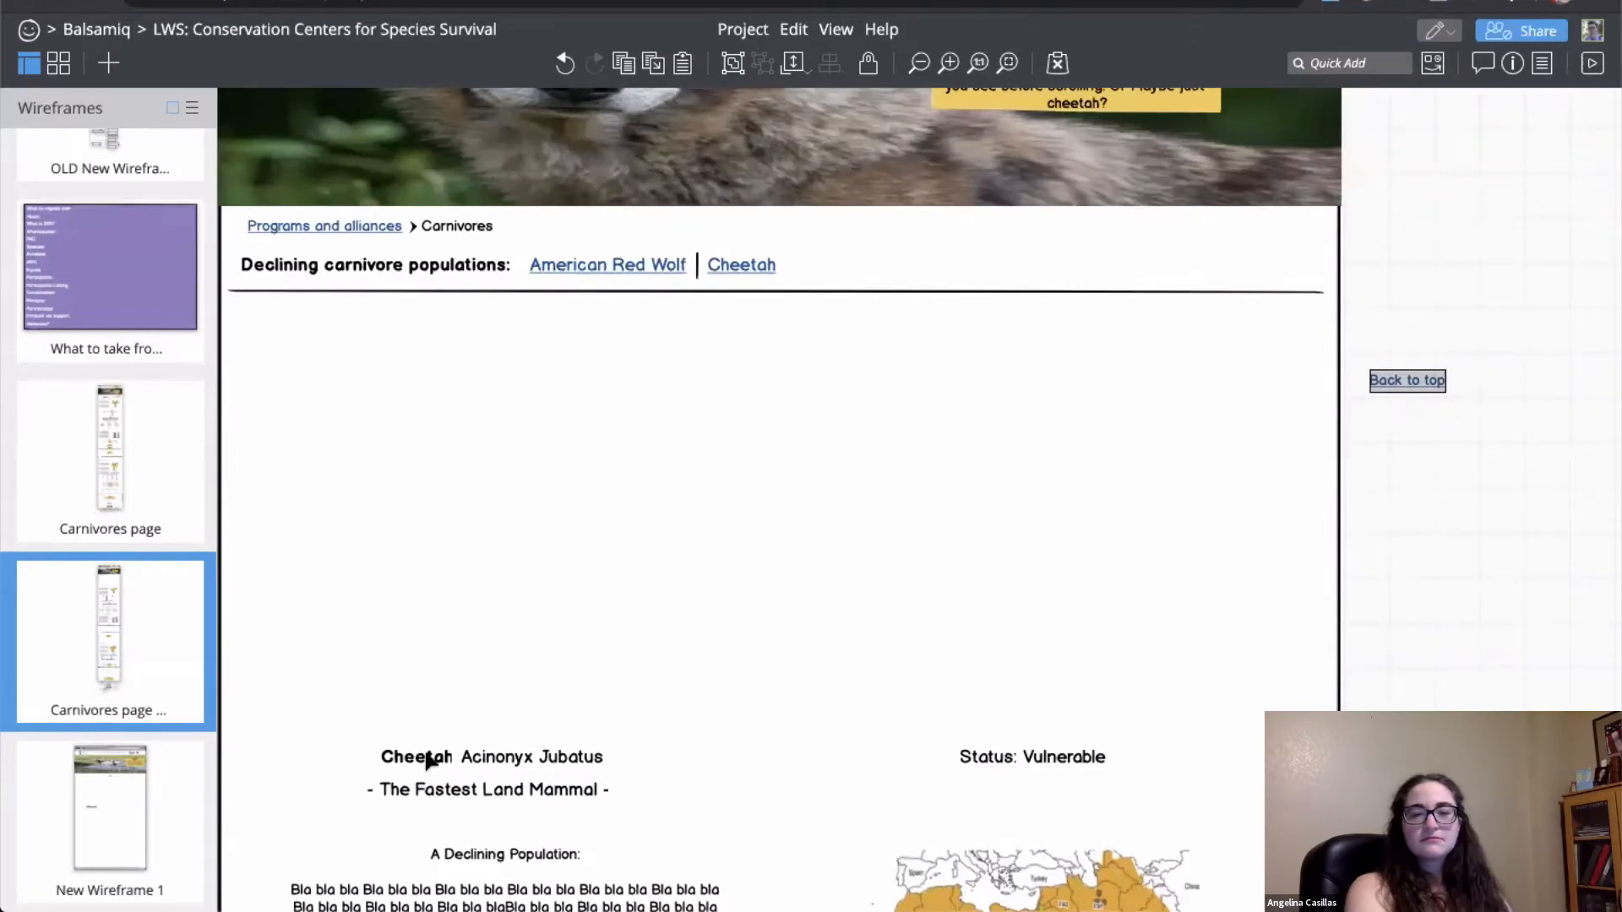
pyautogui.scroll(4, 428, 760)
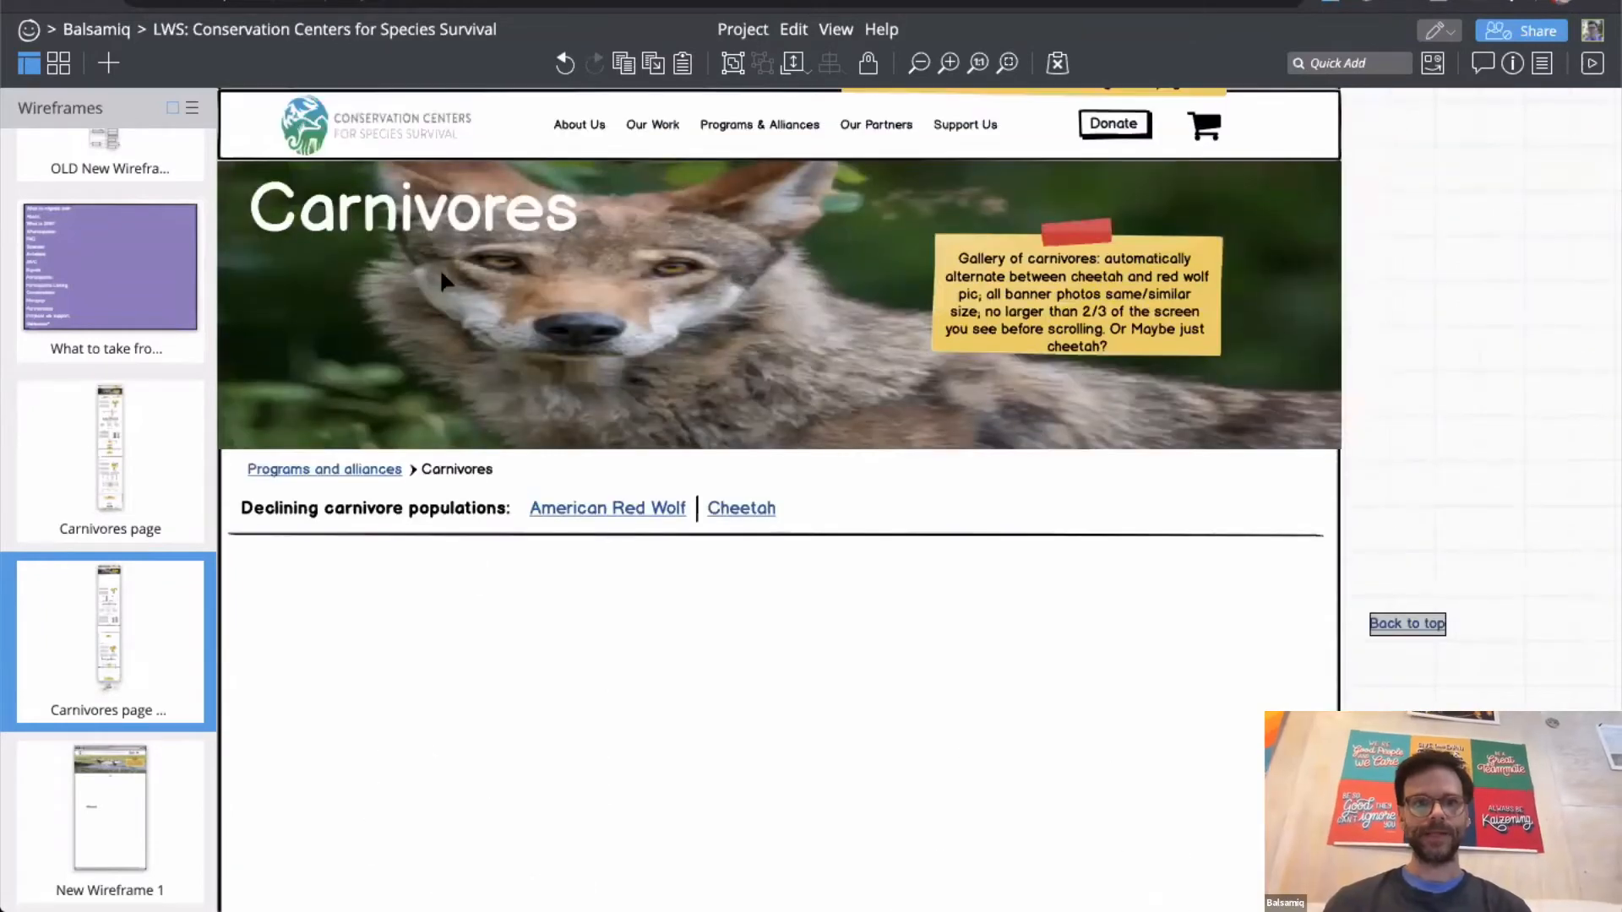
pyautogui.click(415, 211)
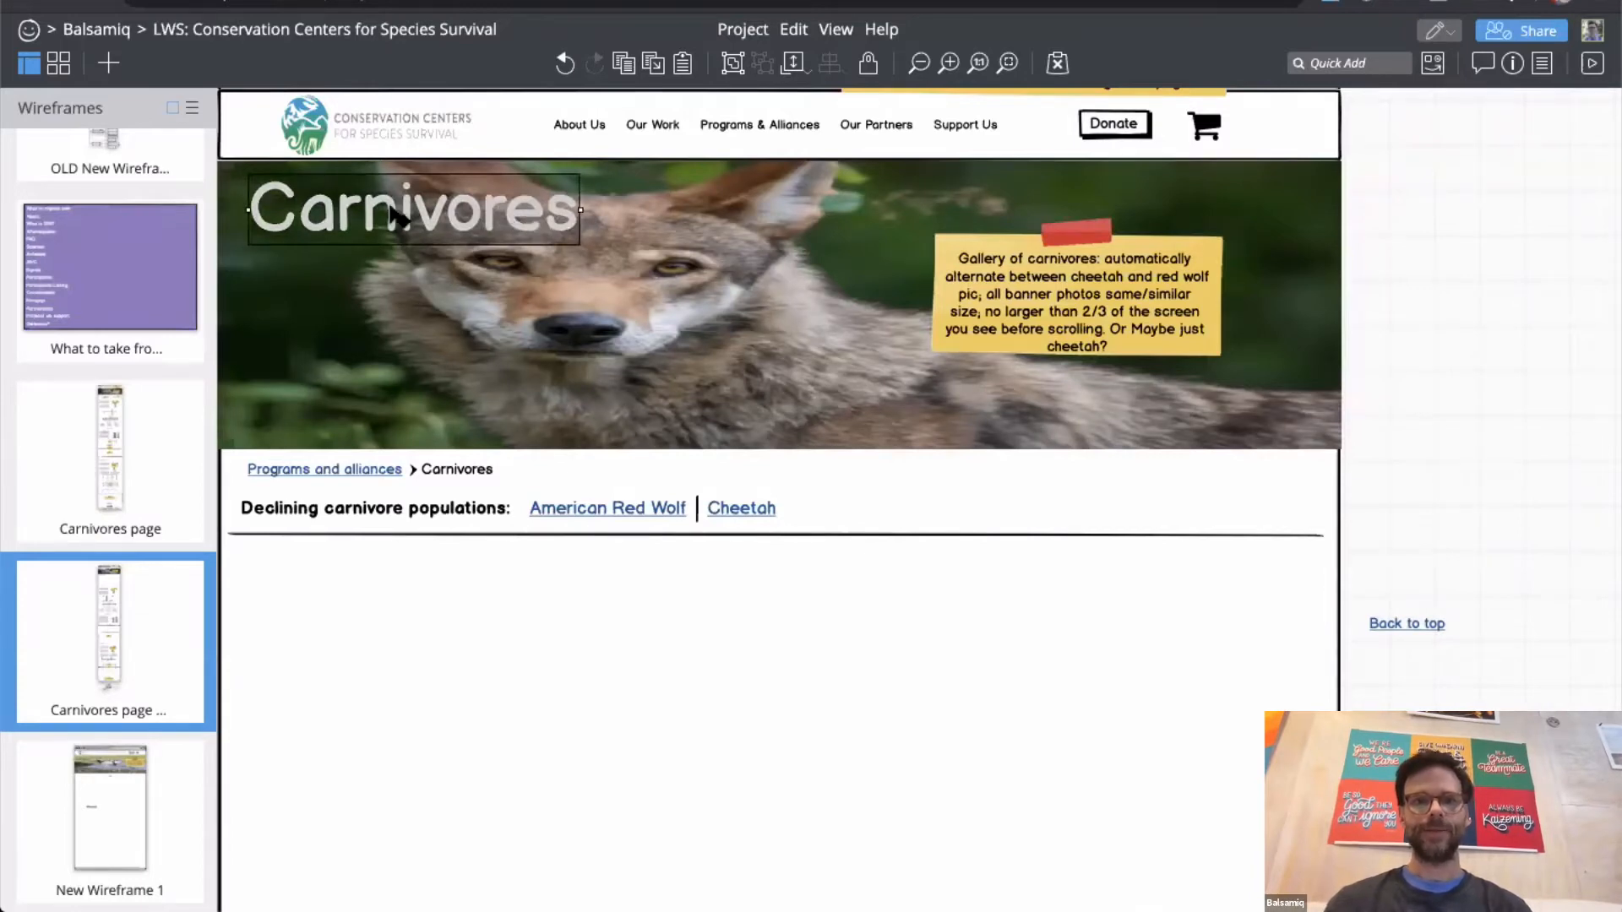
pyautogui.scroll(-1, 397, 218)
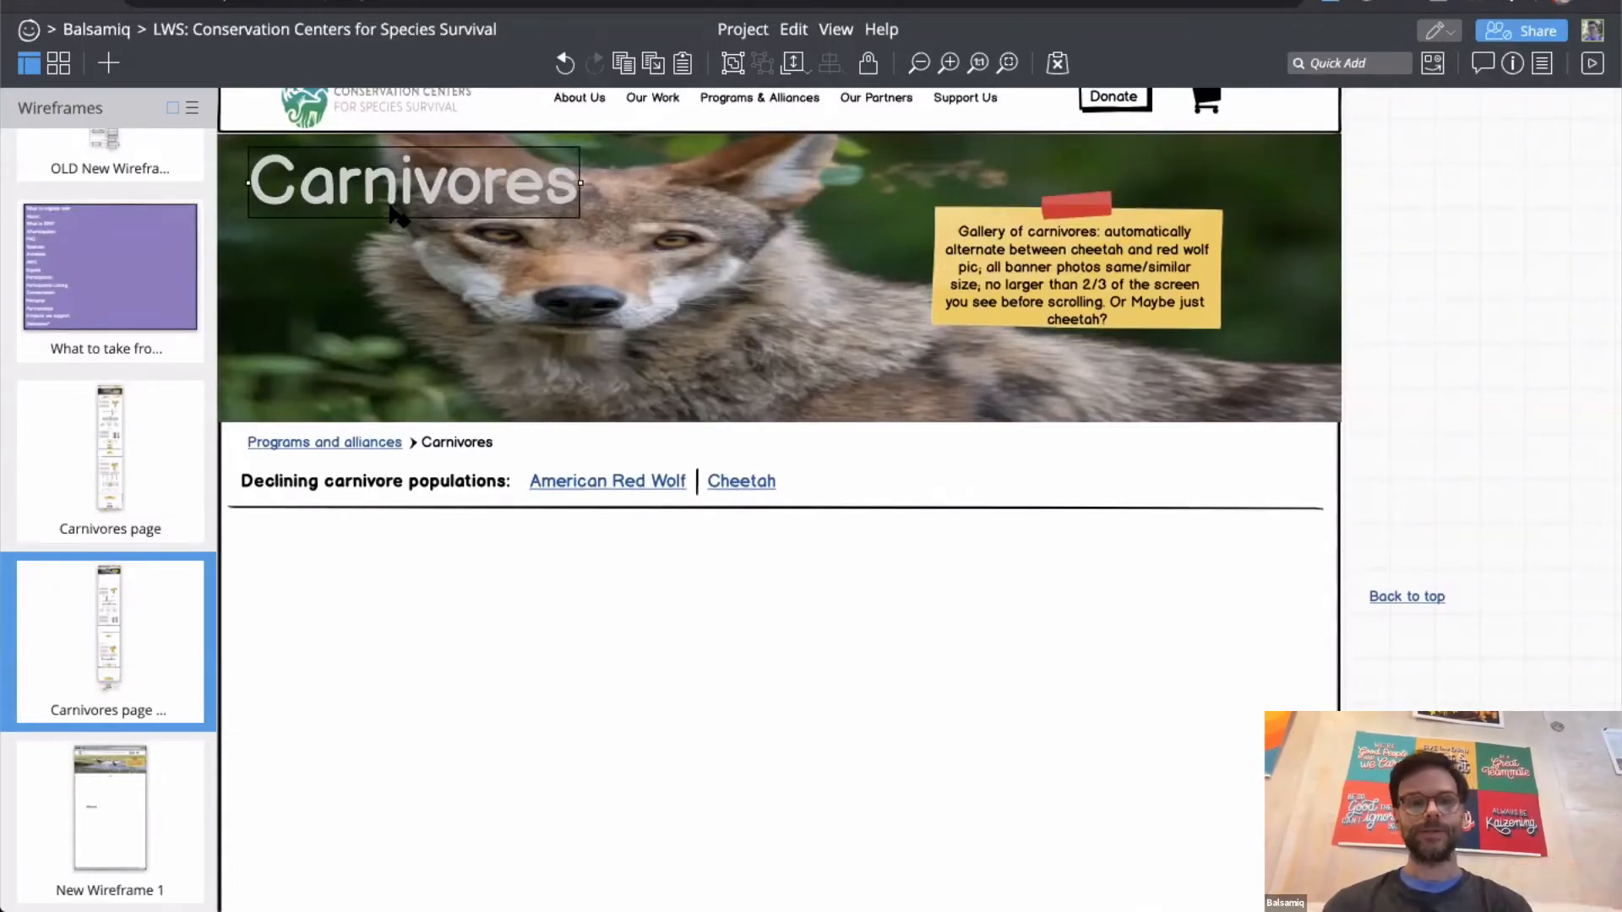
pyautogui.scroll(1, 399, 218)
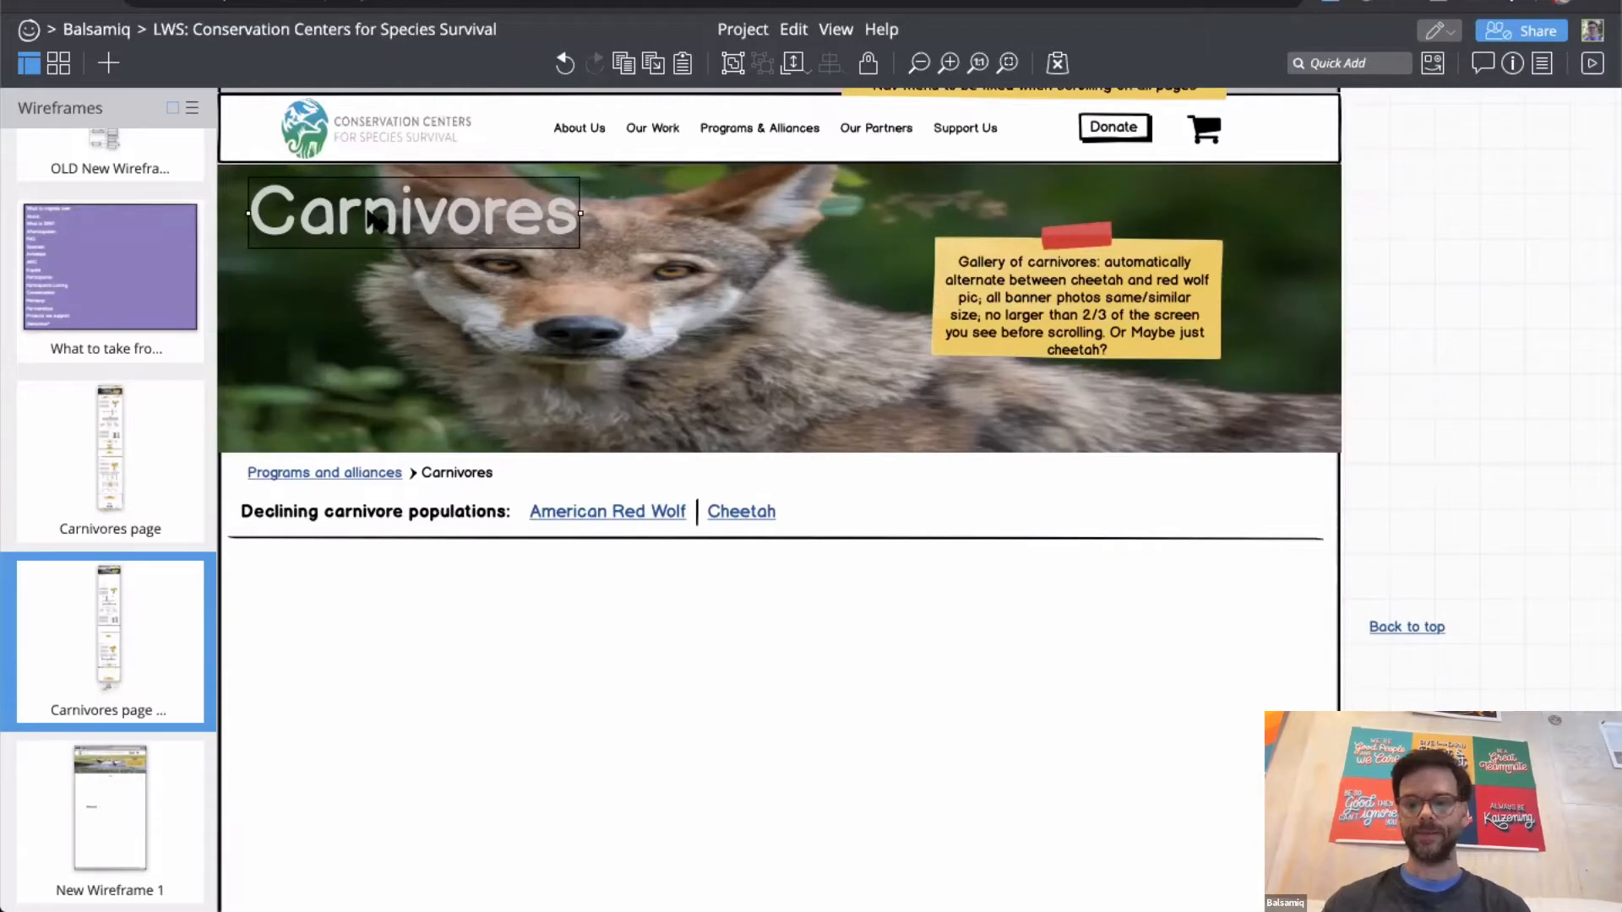
# Step: Add a subtitle just below the horizontal rule under the species links and label it "Cheetah"
pyautogui.write('sub')
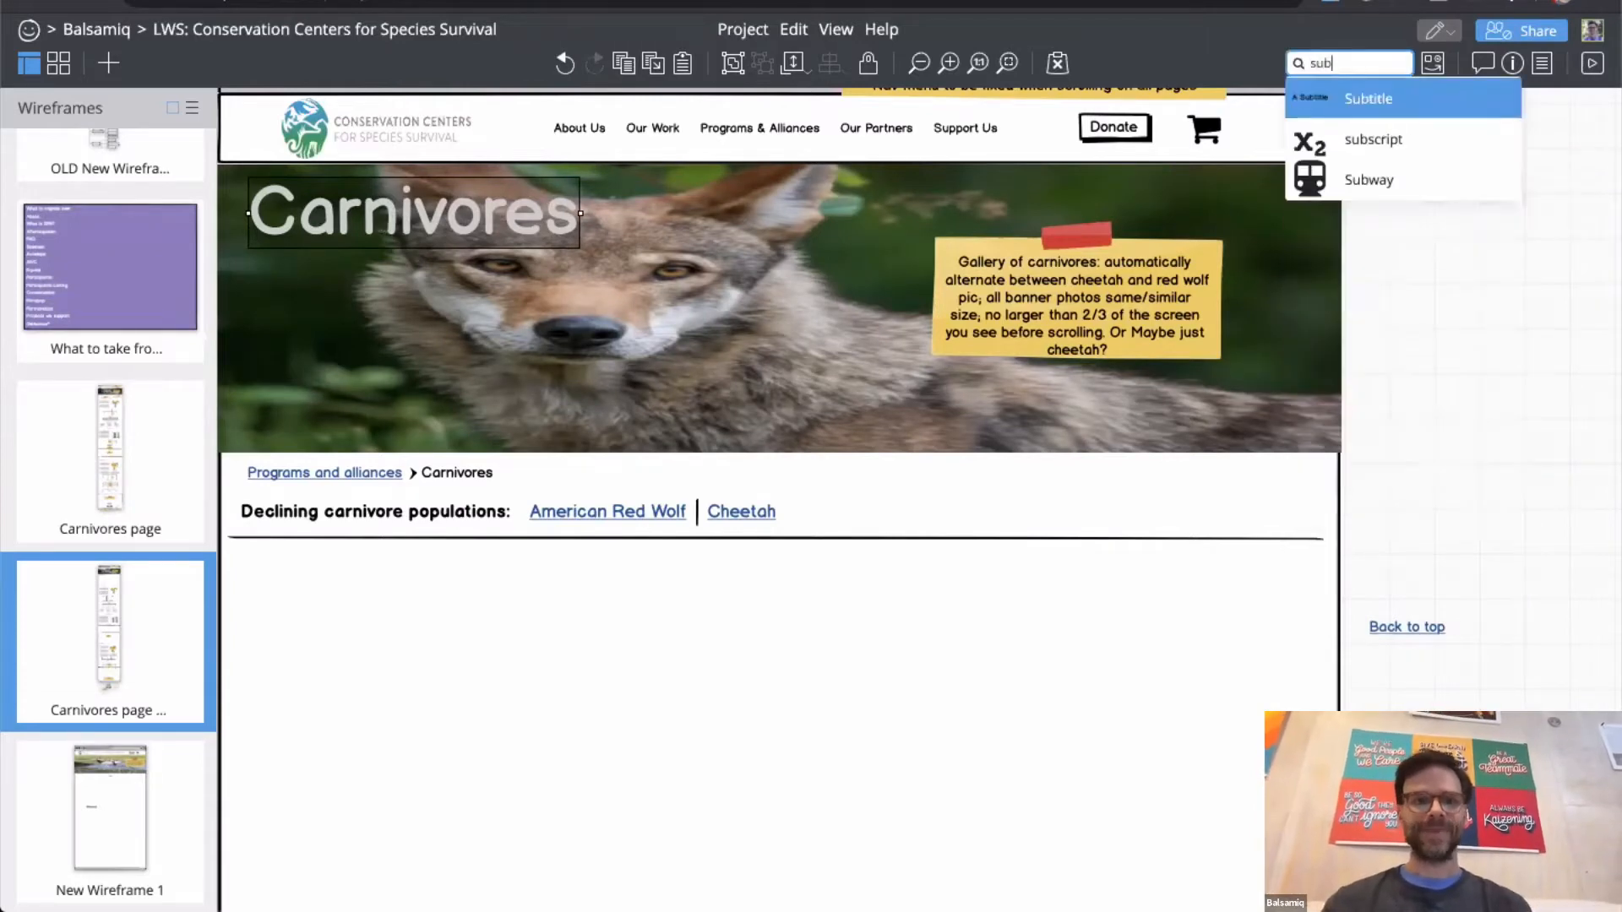
pyautogui.press('Return')
pyautogui.click(342, 175)
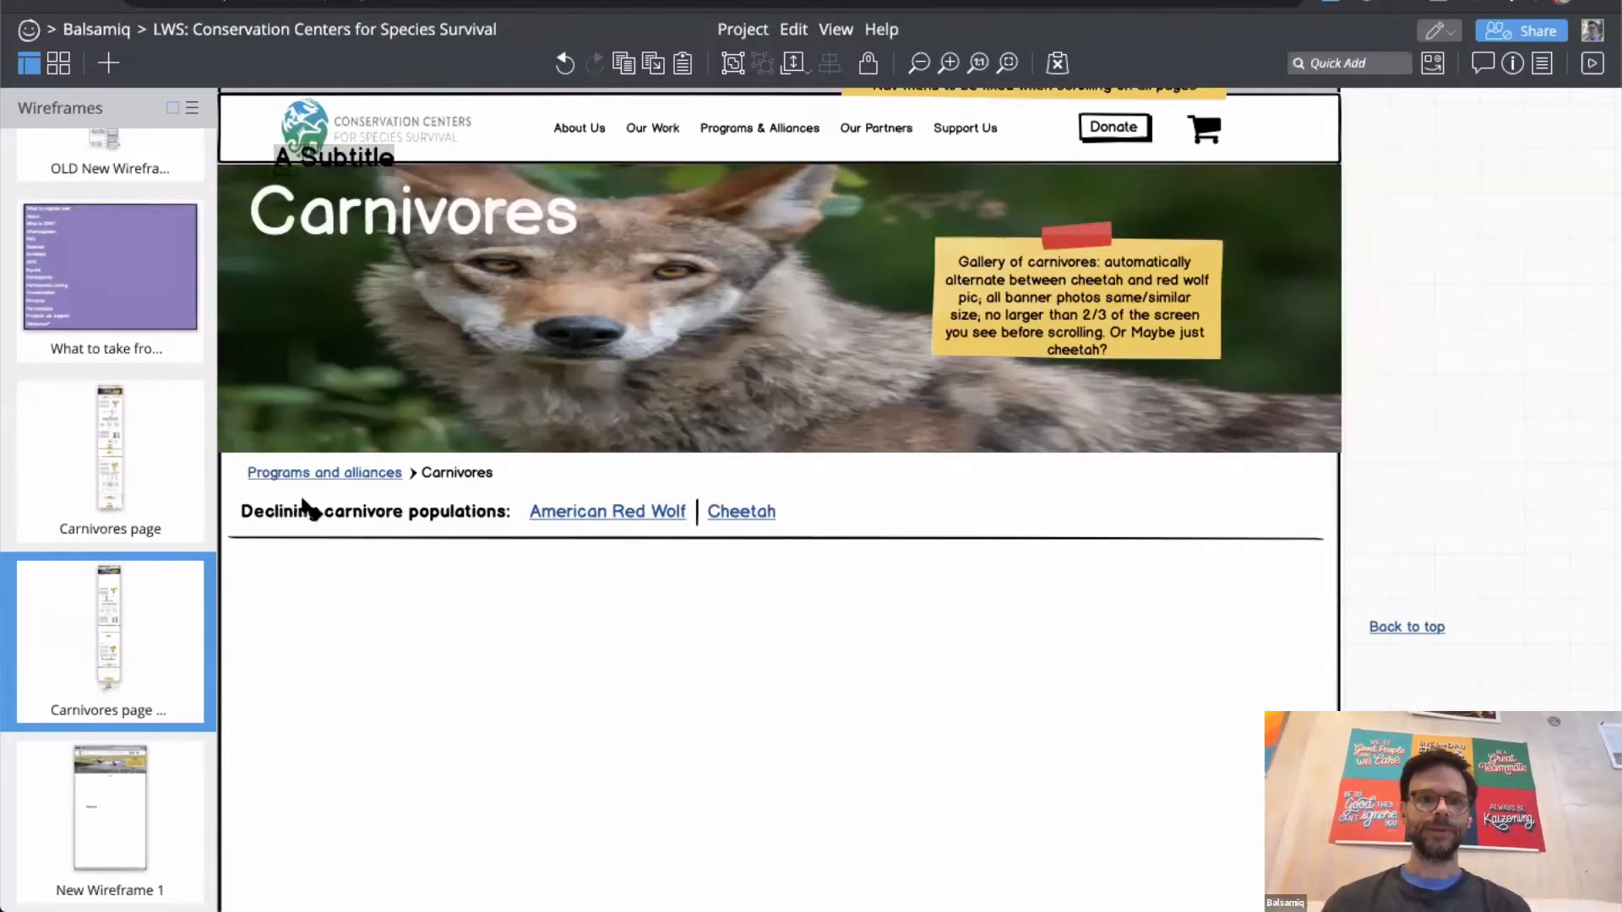
pyautogui.moveTo(308, 510); pyautogui.dragTo(327, 572)
pyautogui.doubleClick(328, 568)
pyautogui.write('C')
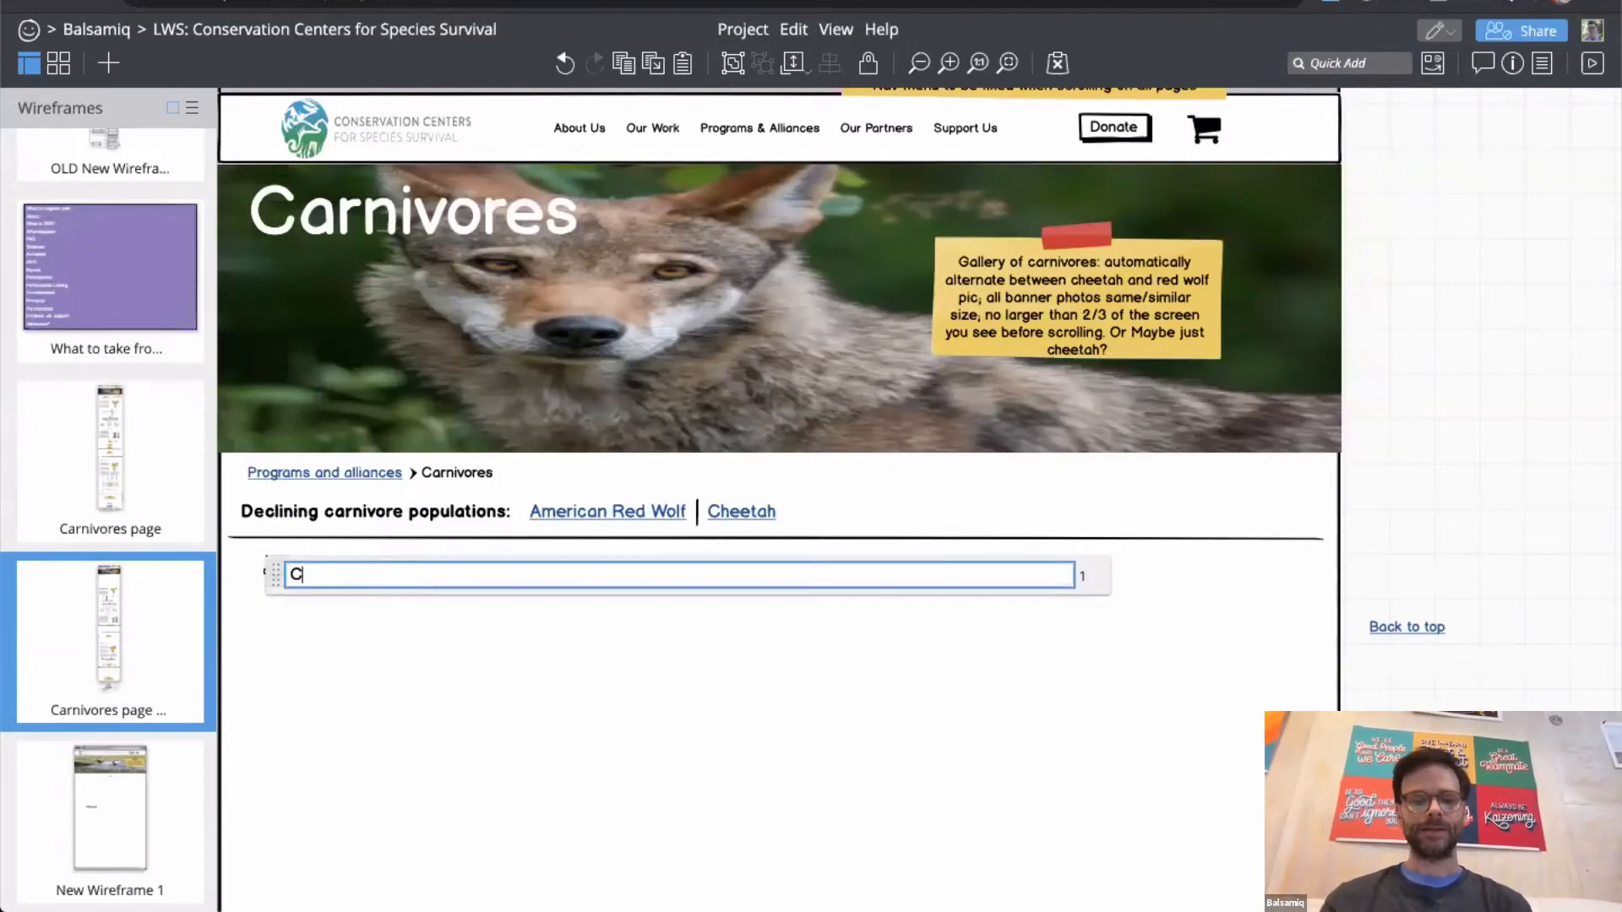
pyautogui.write('heetah')
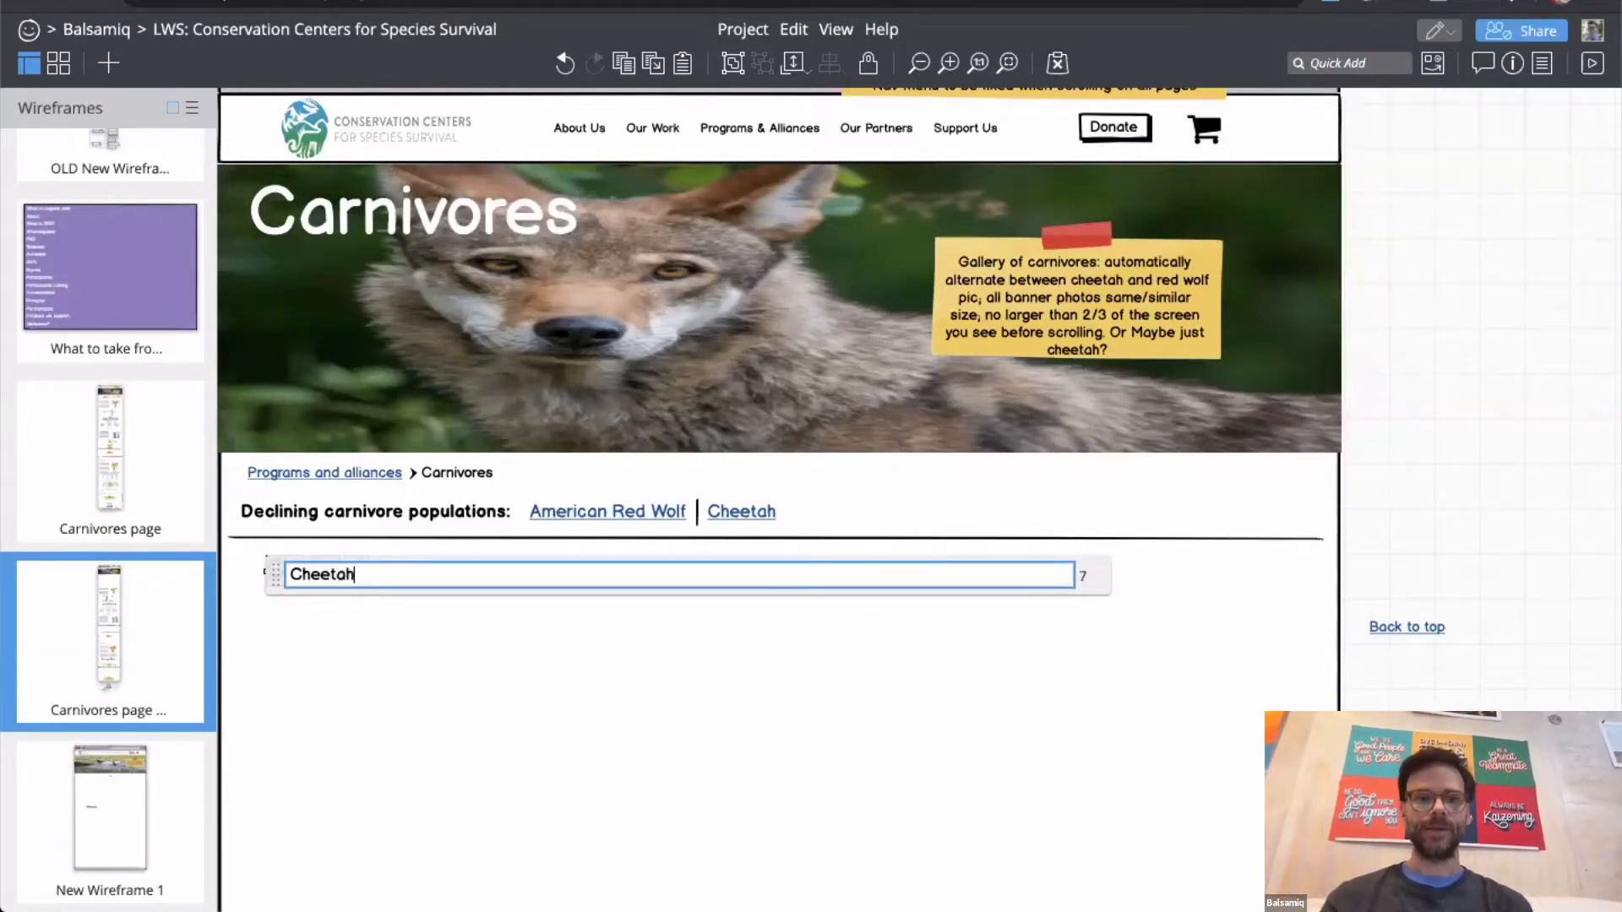
pyautogui.press('Return')
# Step: Align the new "Cheetah" subtitle with the start of the "Declining carnivore populations:" label above it
pyautogui.scroll(-5, 290, 572)
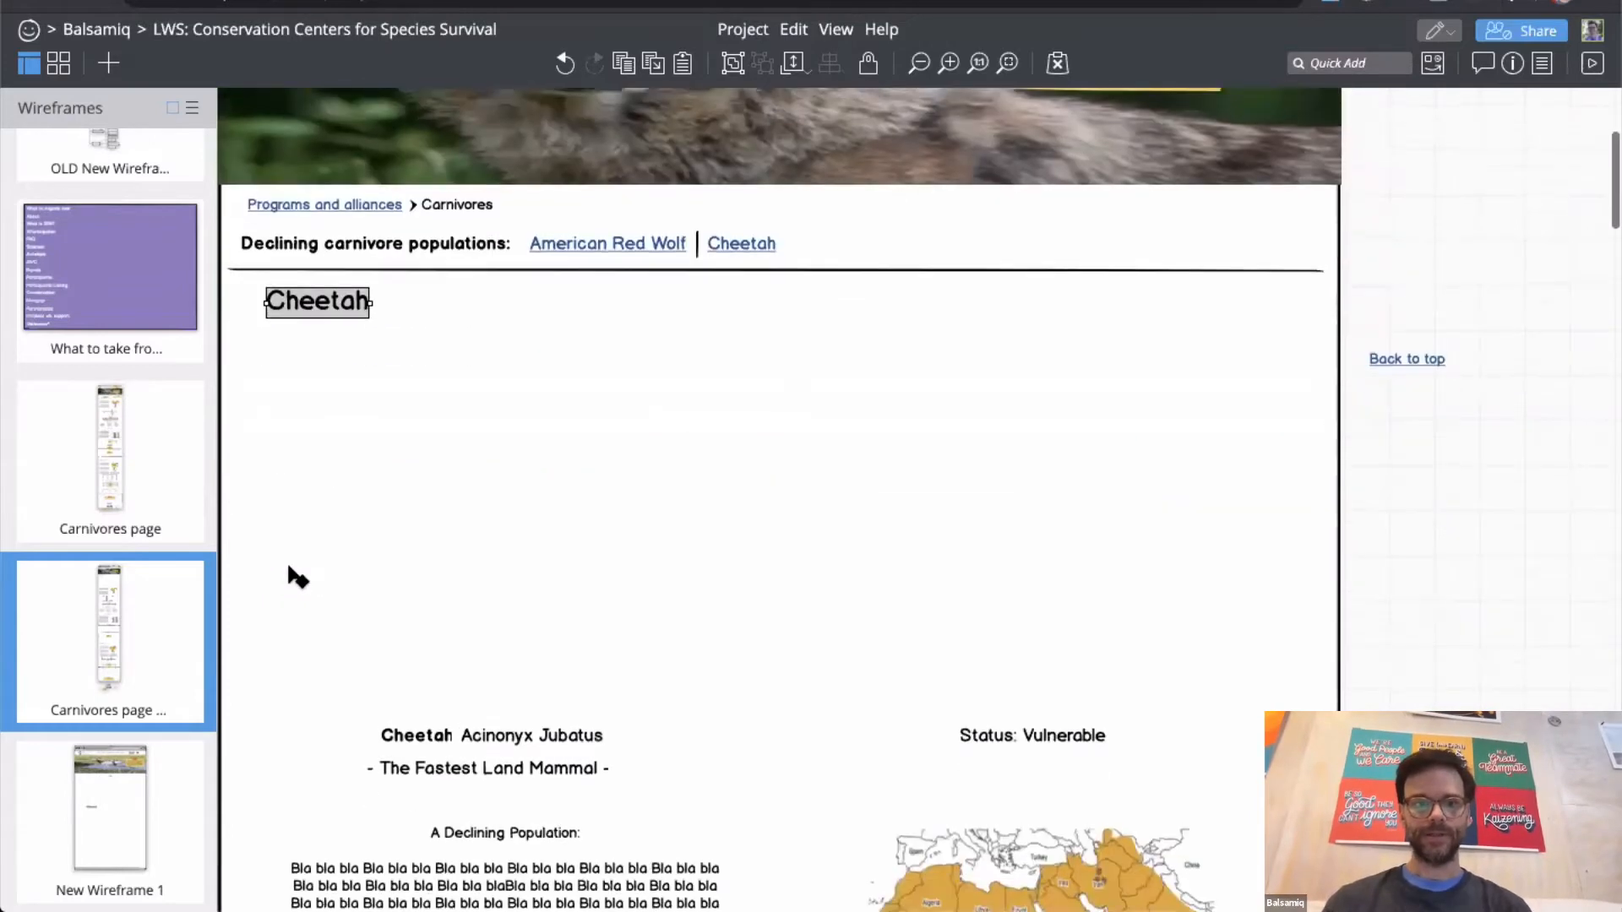
pyautogui.scroll(2, 296, 507)
pyautogui.moveTo(311, 422); pyautogui.dragTo(286, 430)
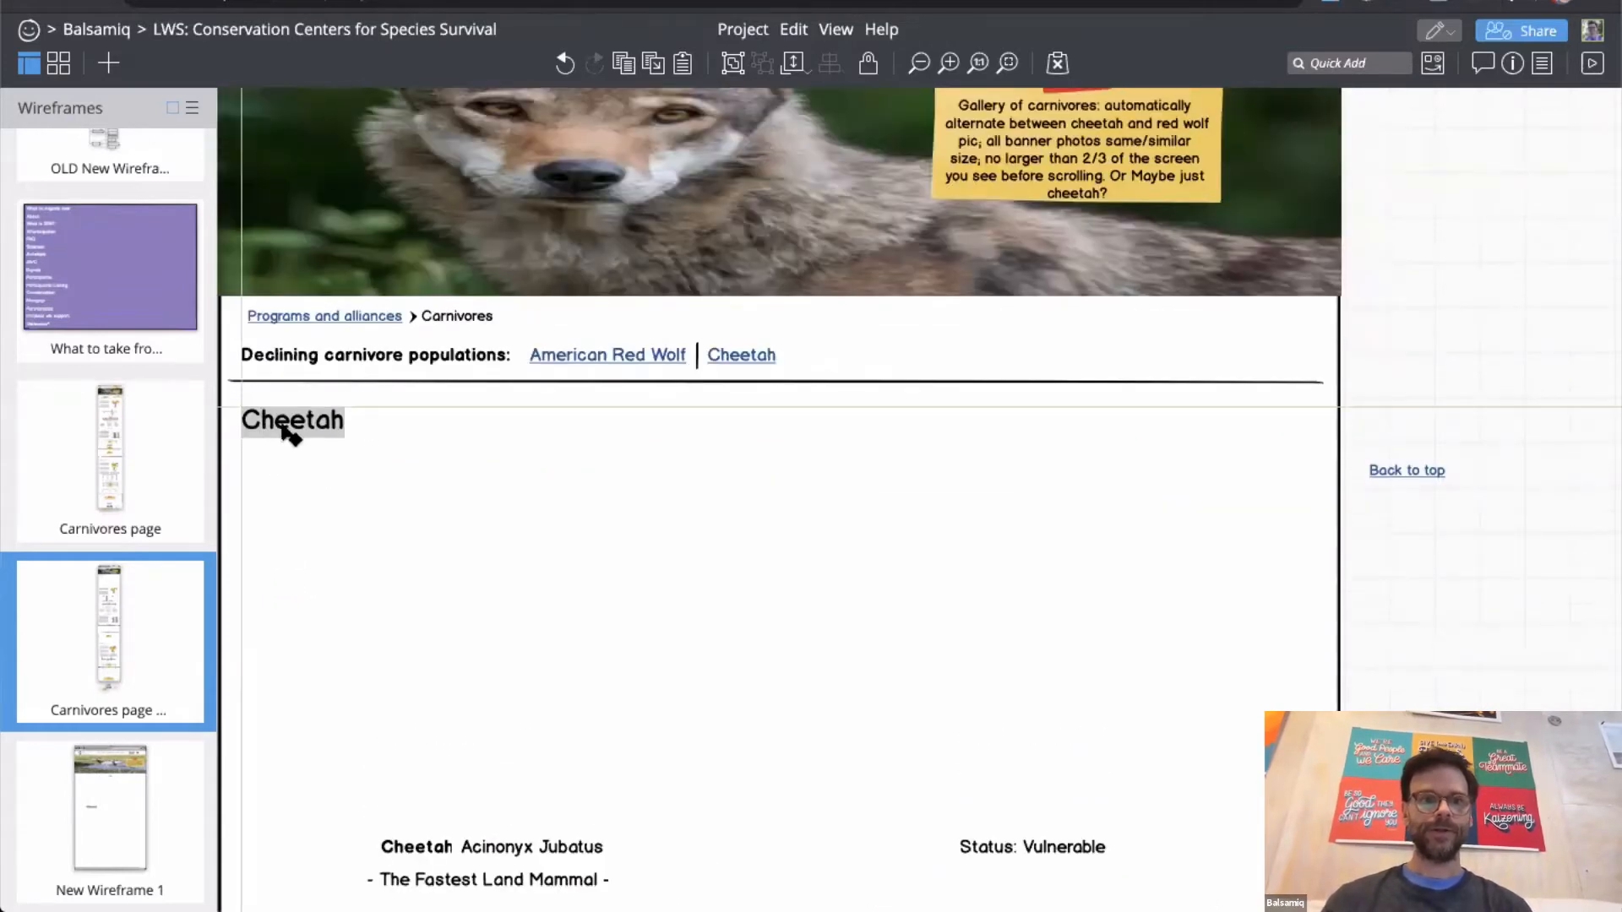
pyautogui.click(1409, 382)
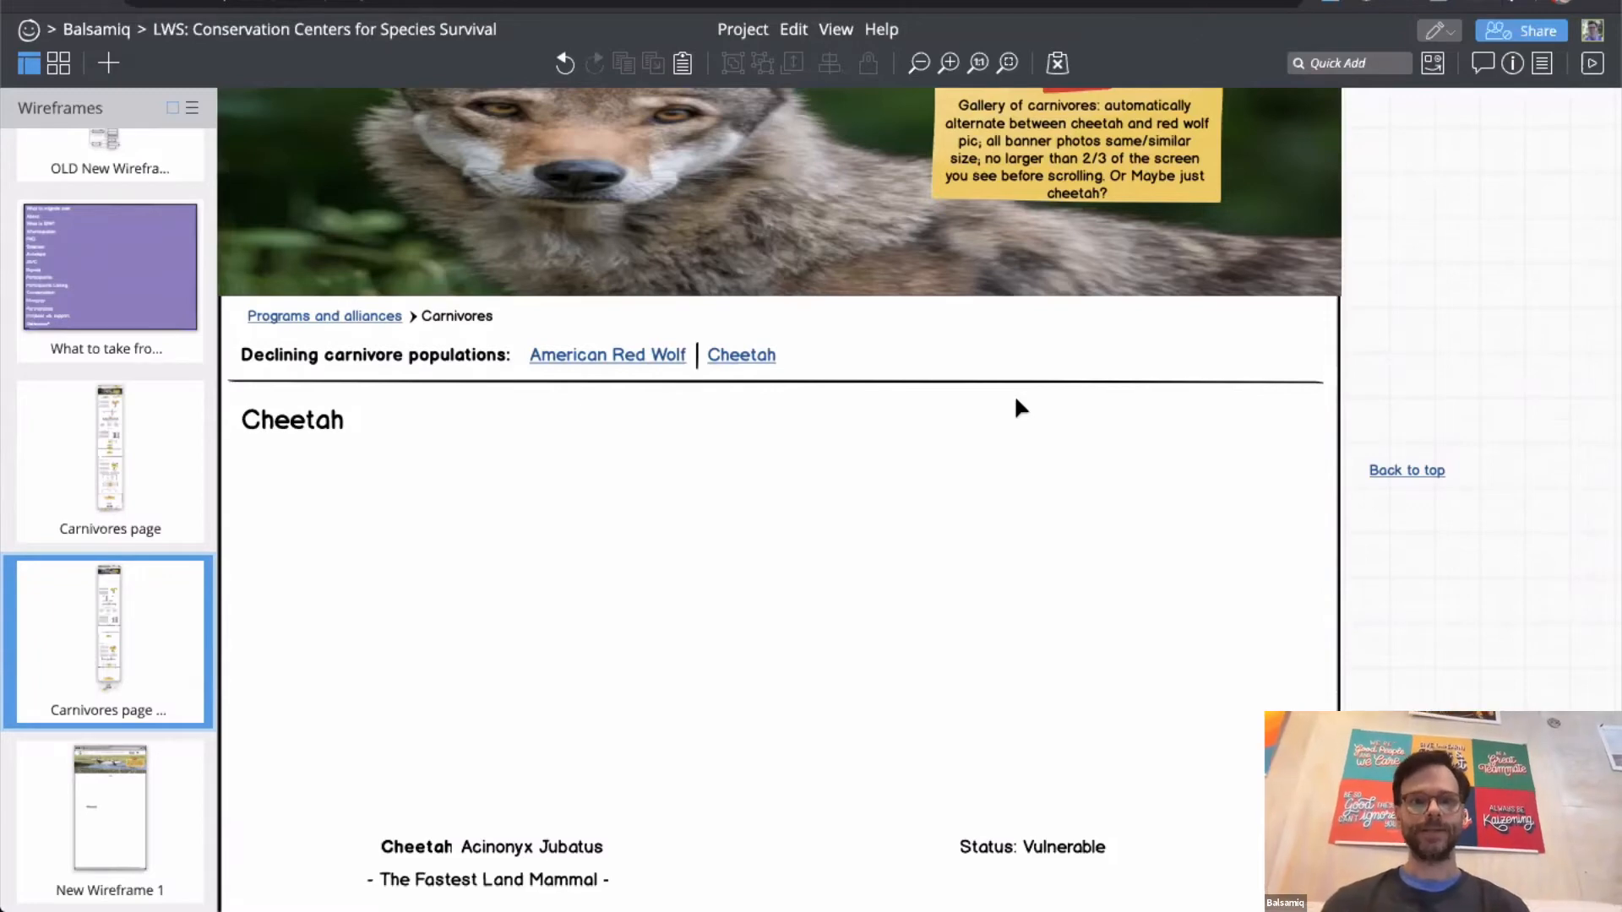
# Step: Duplicate the "Cheetah" subtitle twice, stacking the copies below it at equal spacing
pyautogui.scroll(1, 1015, 399)
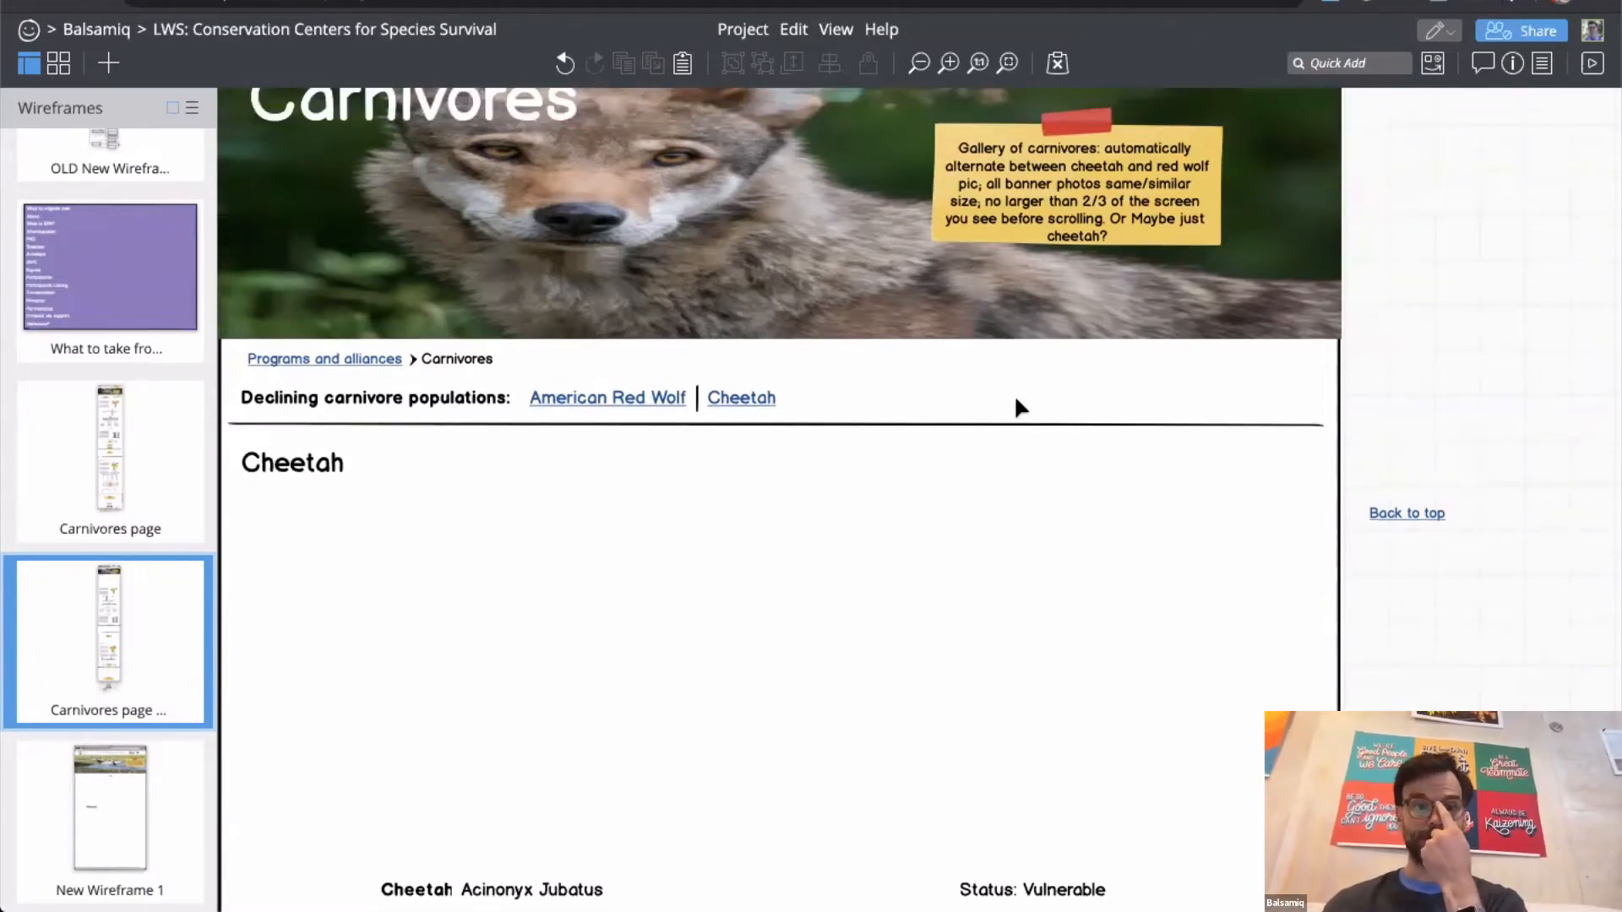
pyautogui.scroll(2, 1017, 400)
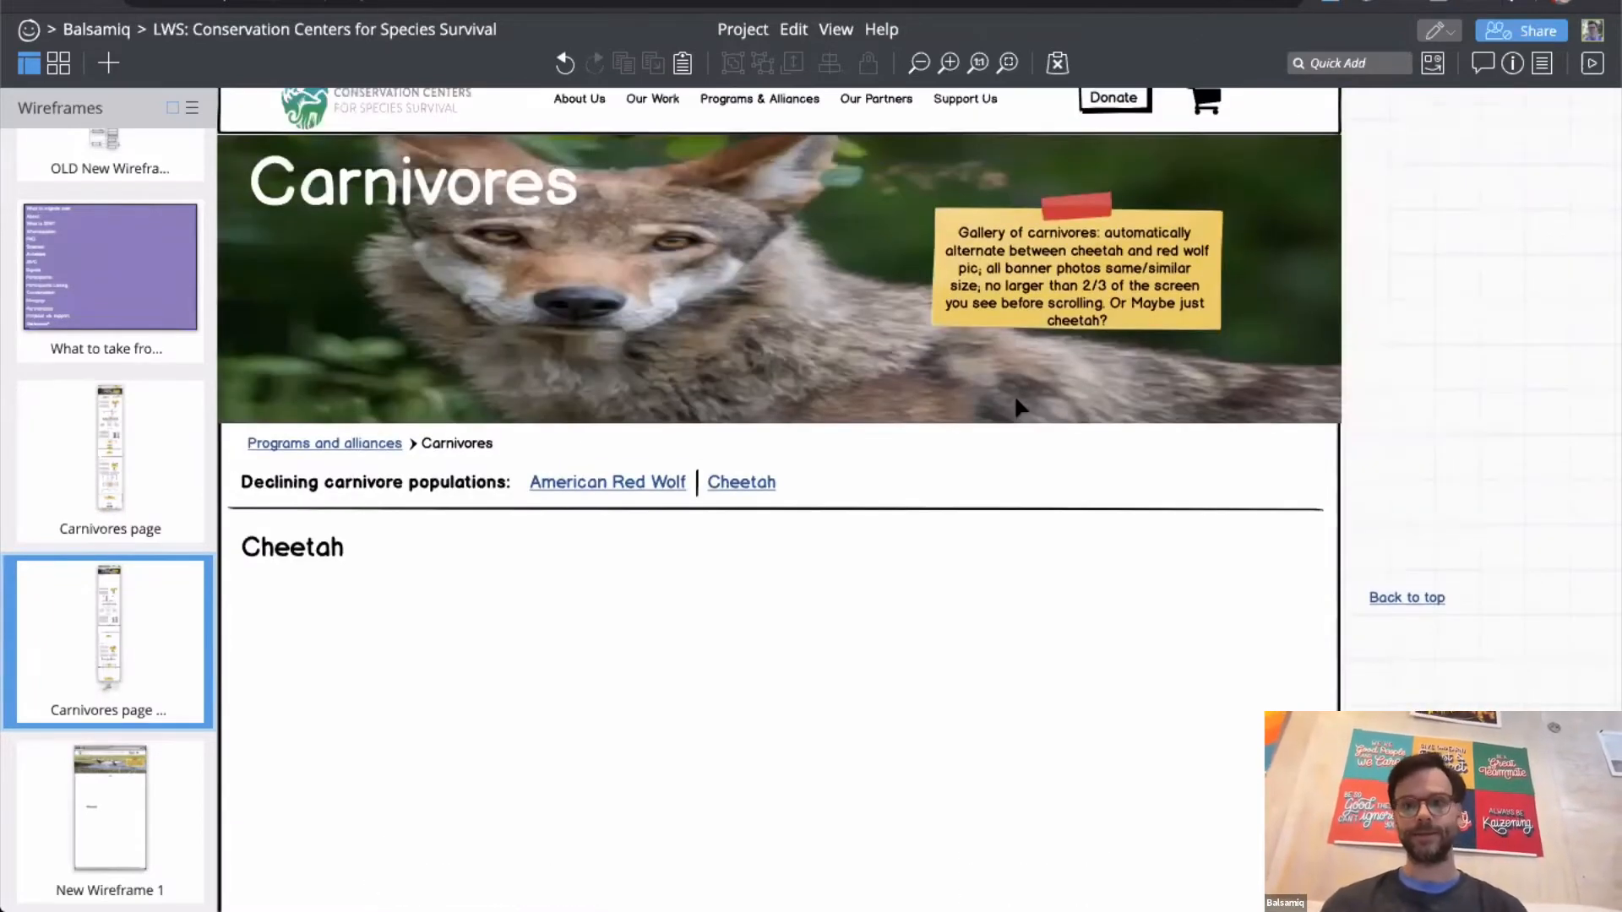
pyautogui.scroll(-3, 980, 392)
pyautogui.click(321, 445)
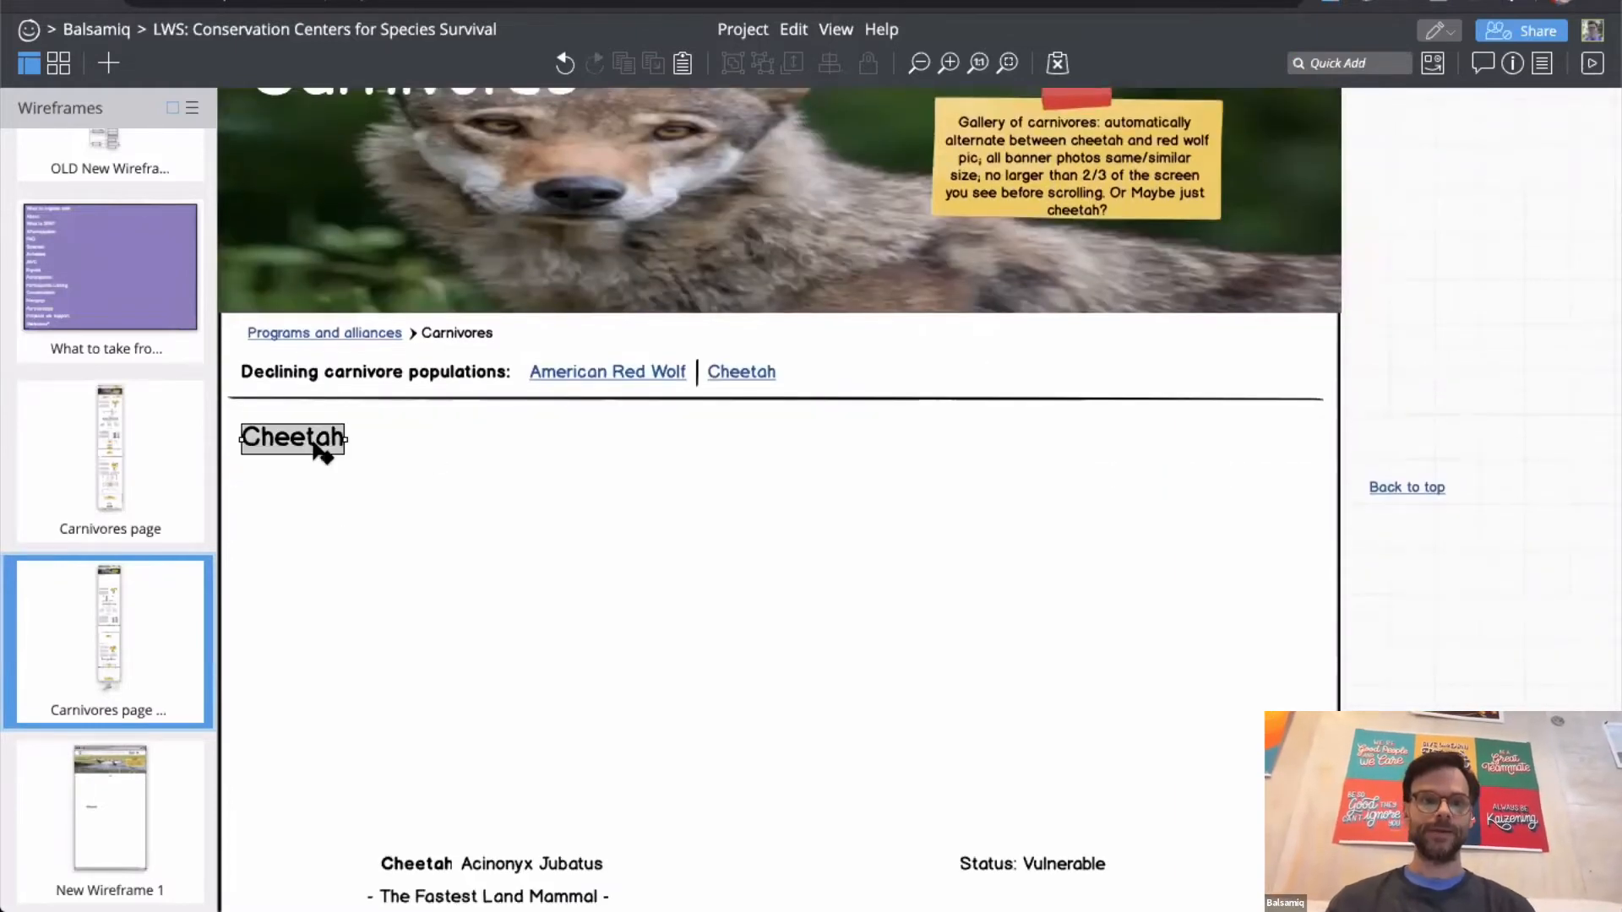
pyautogui.moveTo(321, 445); pyautogui.dragTo(315, 554)
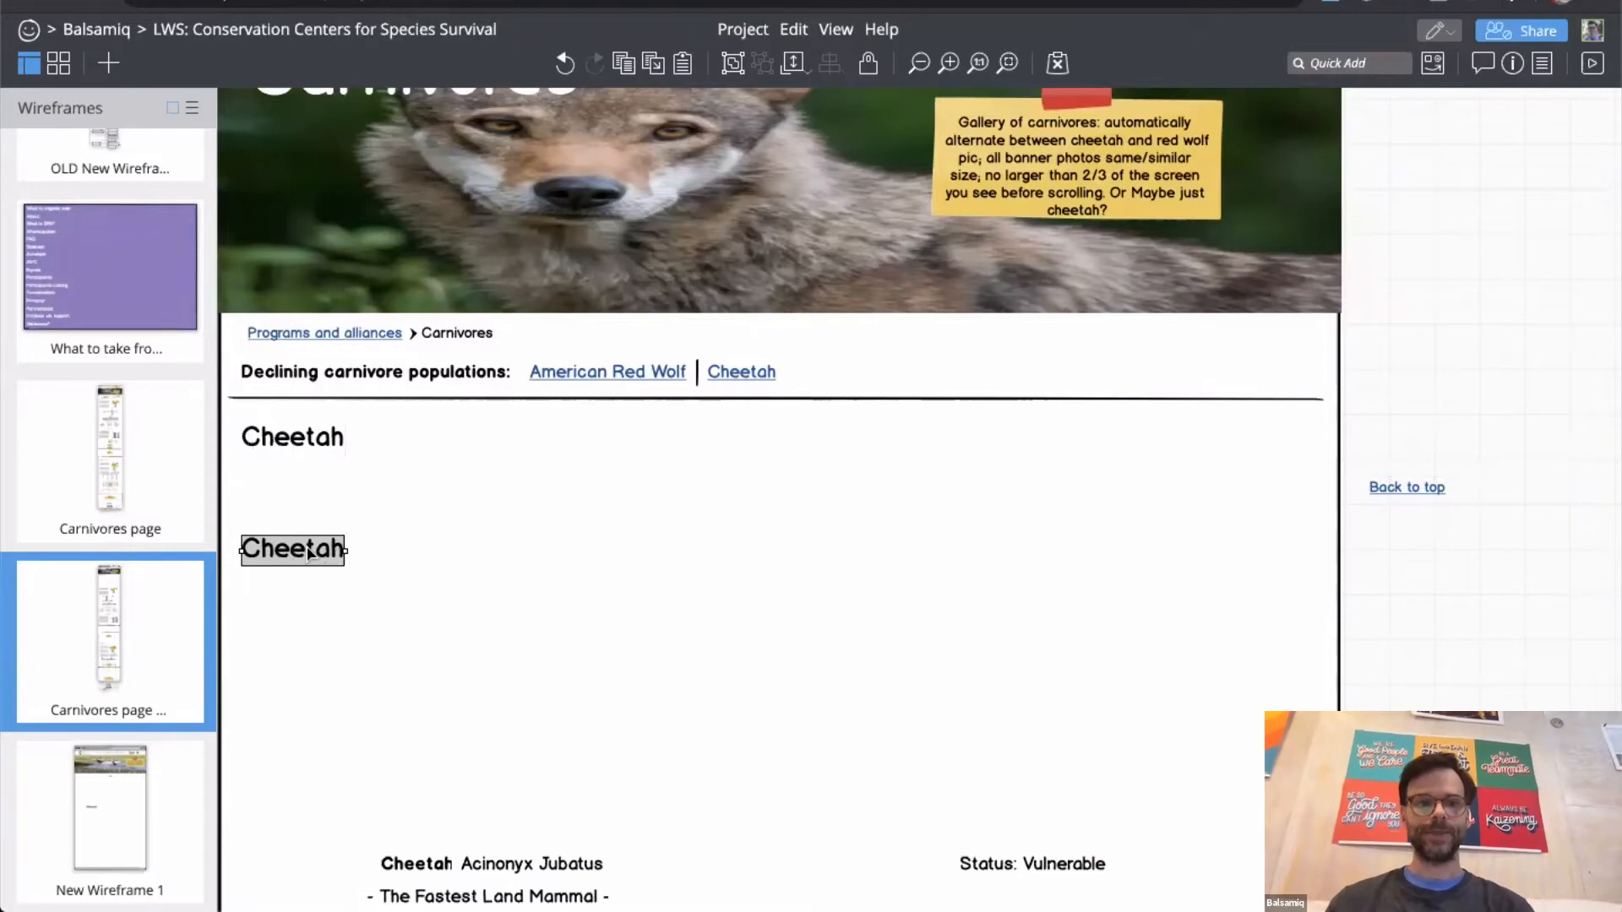
pyautogui.hotkey('ctrl', 'd')
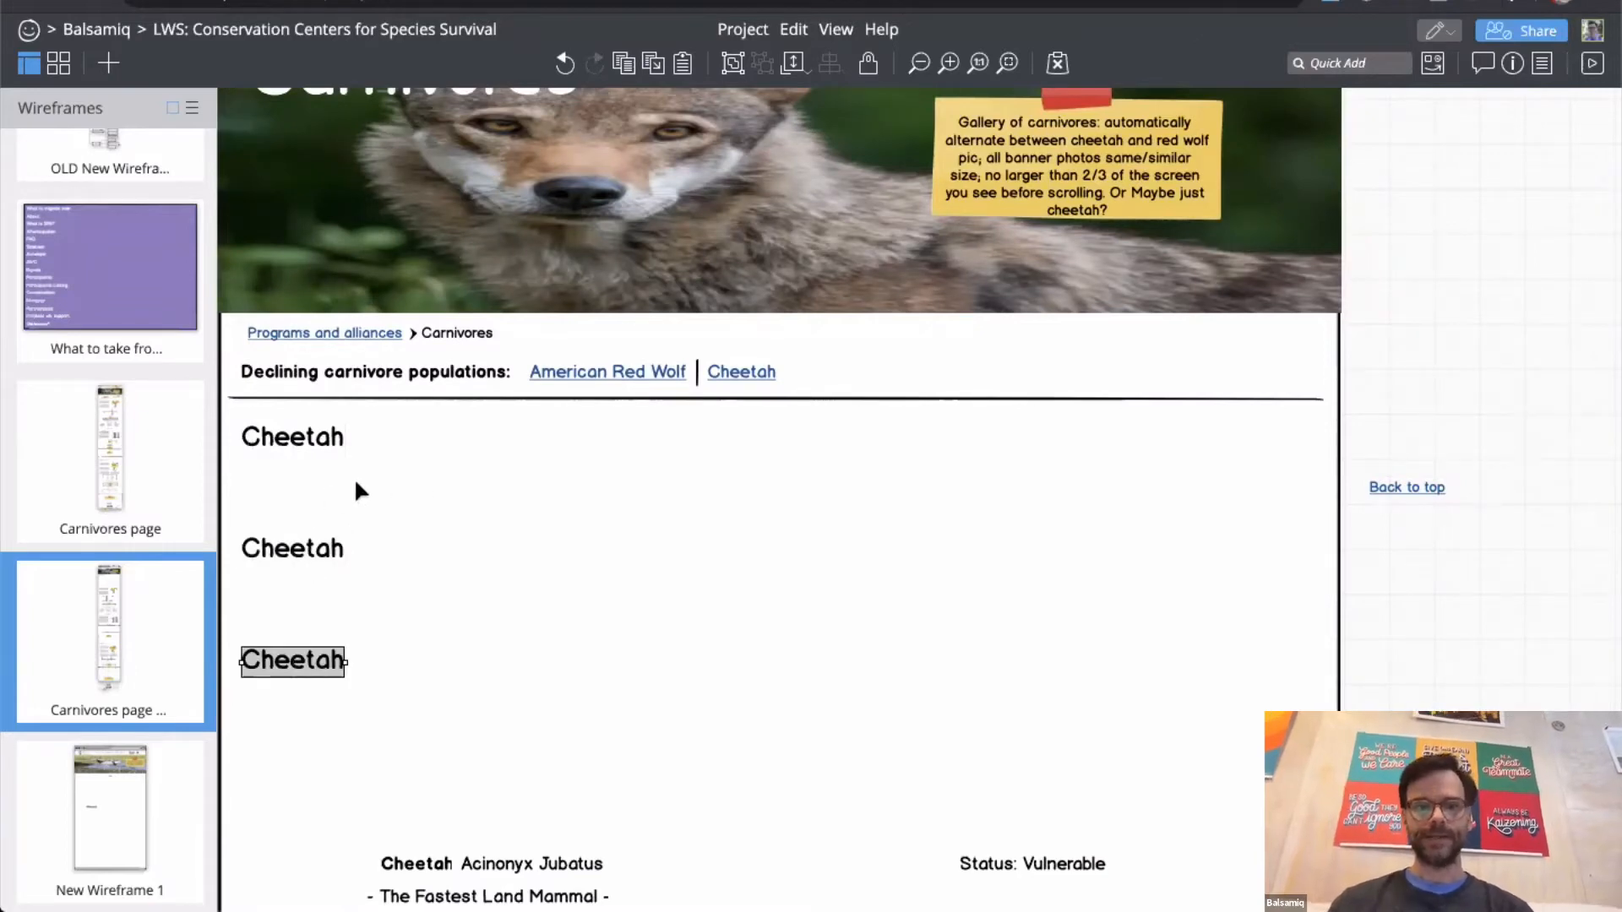
# Step: Draw a slightly indented block of placeholder text beneath each of the three "Cheetah" subtitles
pyautogui.moveTo(260, 462)
pyautogui.mouseDown()
pyautogui.moveTo(512, 505)
pyautogui.moveTo(685, 507)
pyautogui.mouseUp()
pyautogui.moveTo(266, 580); pyautogui.dragTo(652, 614)
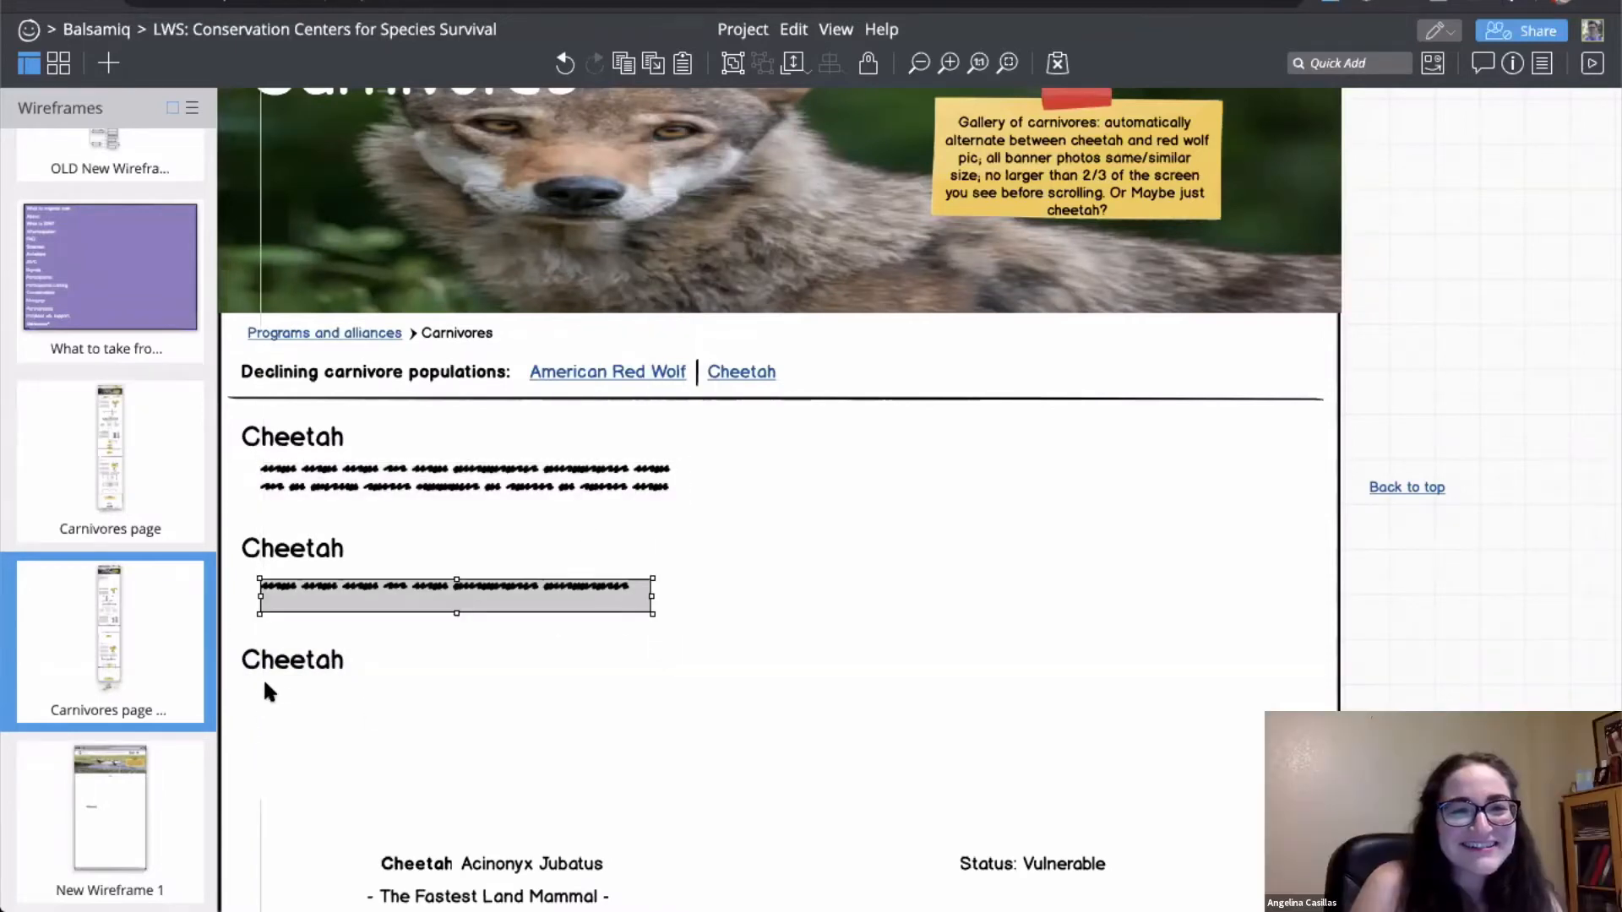
pyautogui.moveTo(262, 684); pyautogui.dragTo(652, 765)
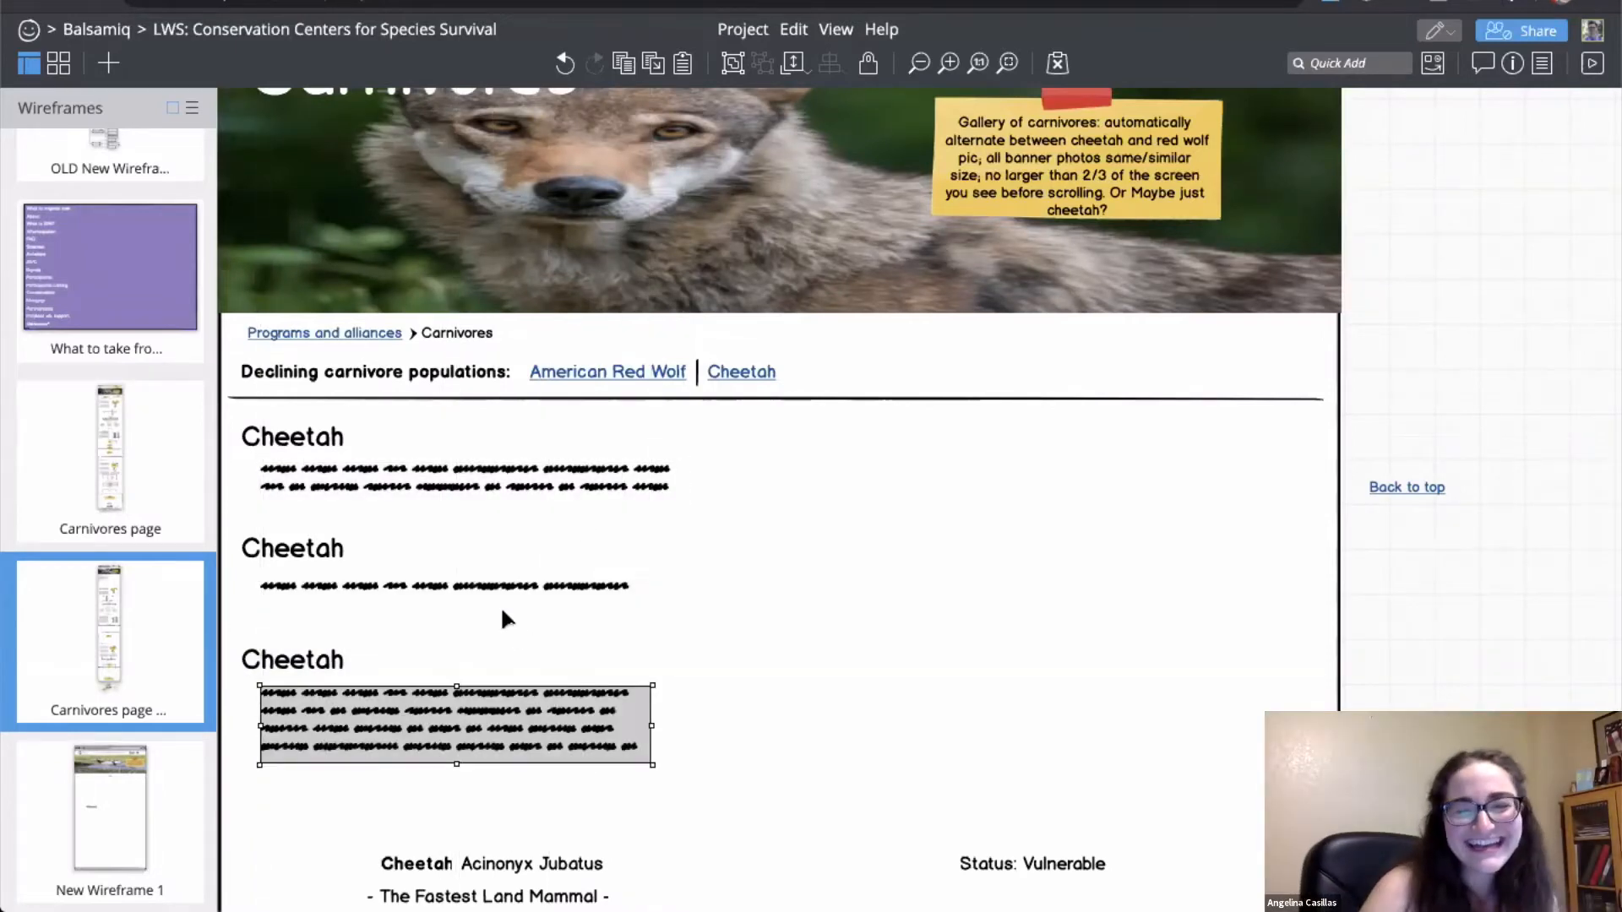
pyautogui.click(1412, 580)
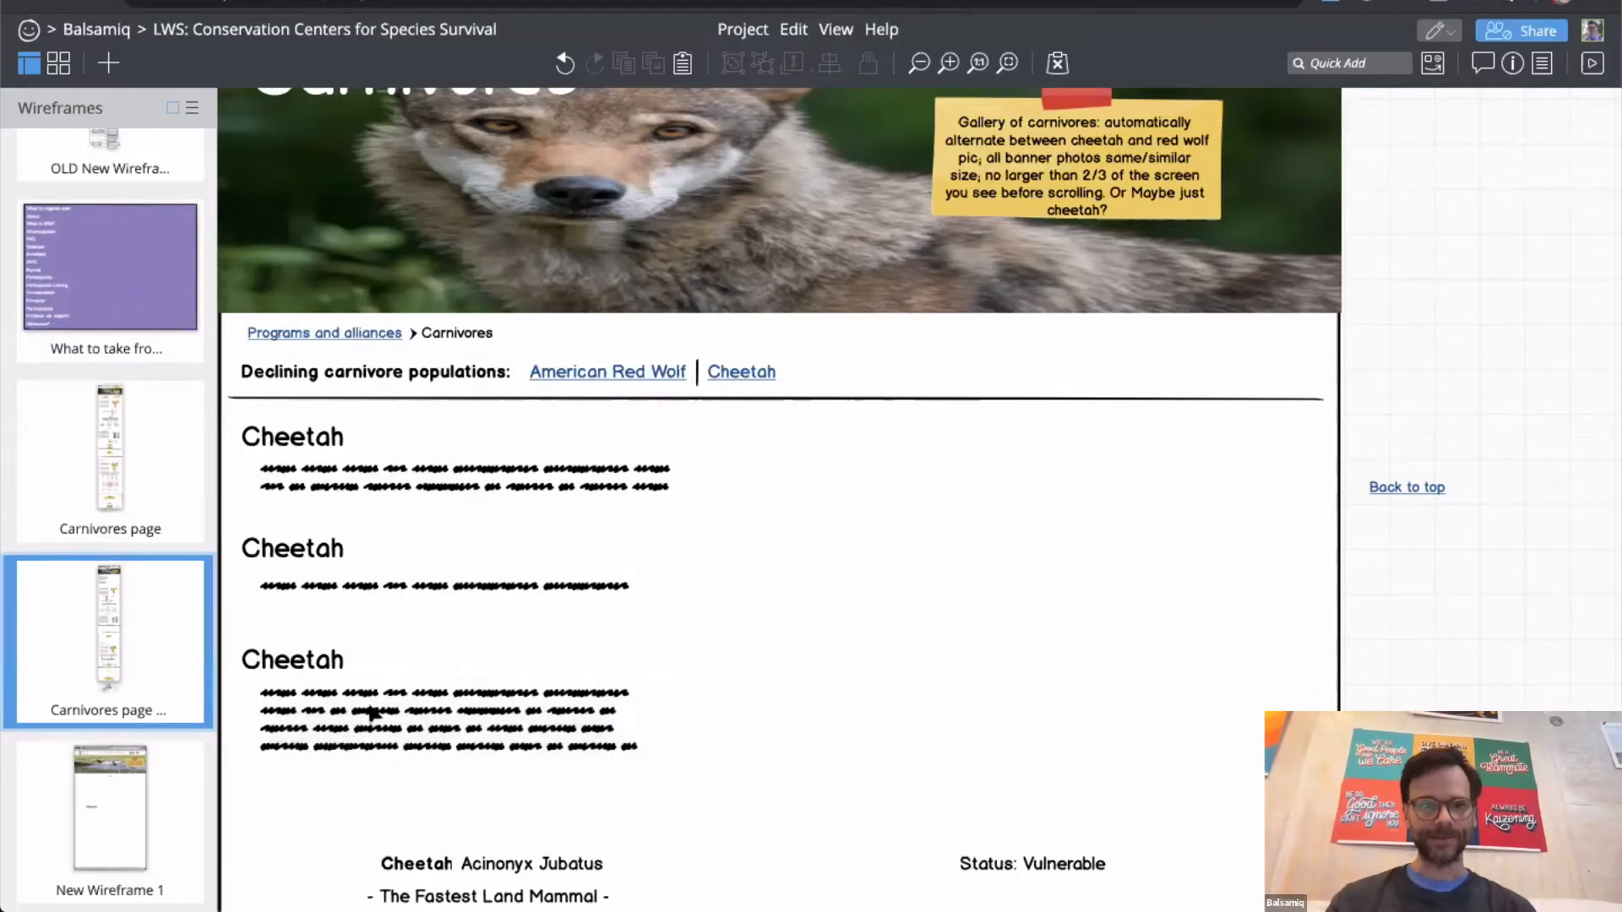
# Step: Replace the three placeholder text blocks with one wider four-line block beneath the first "Cheetah" subtitle
pyautogui.click(303, 438)
pyautogui.click(301, 561)
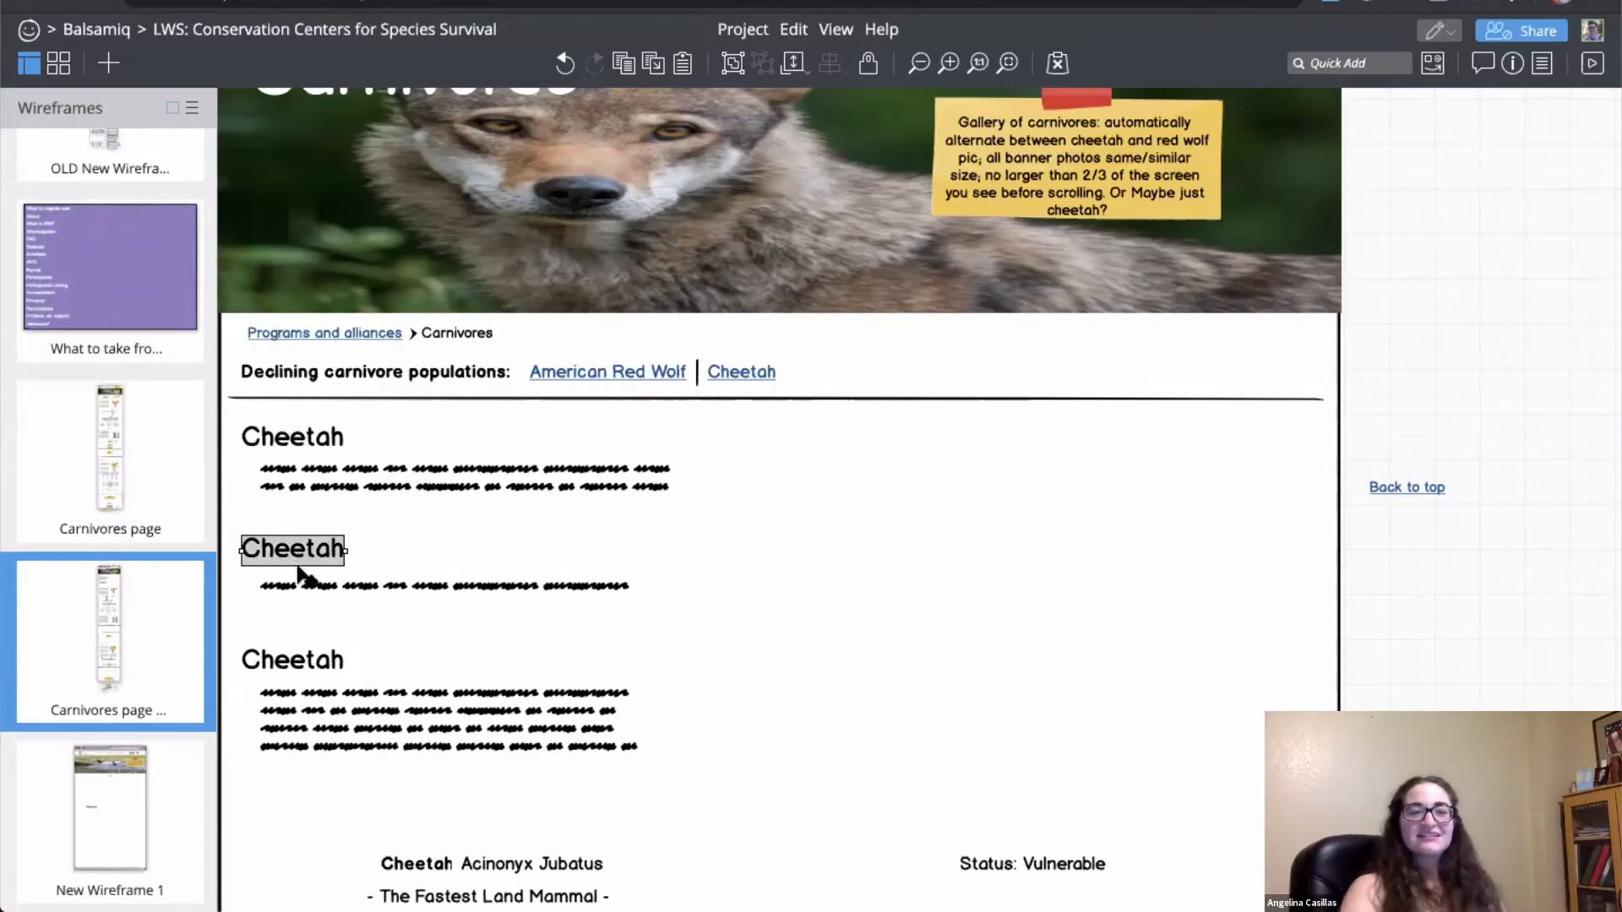
pyautogui.click(420, 701)
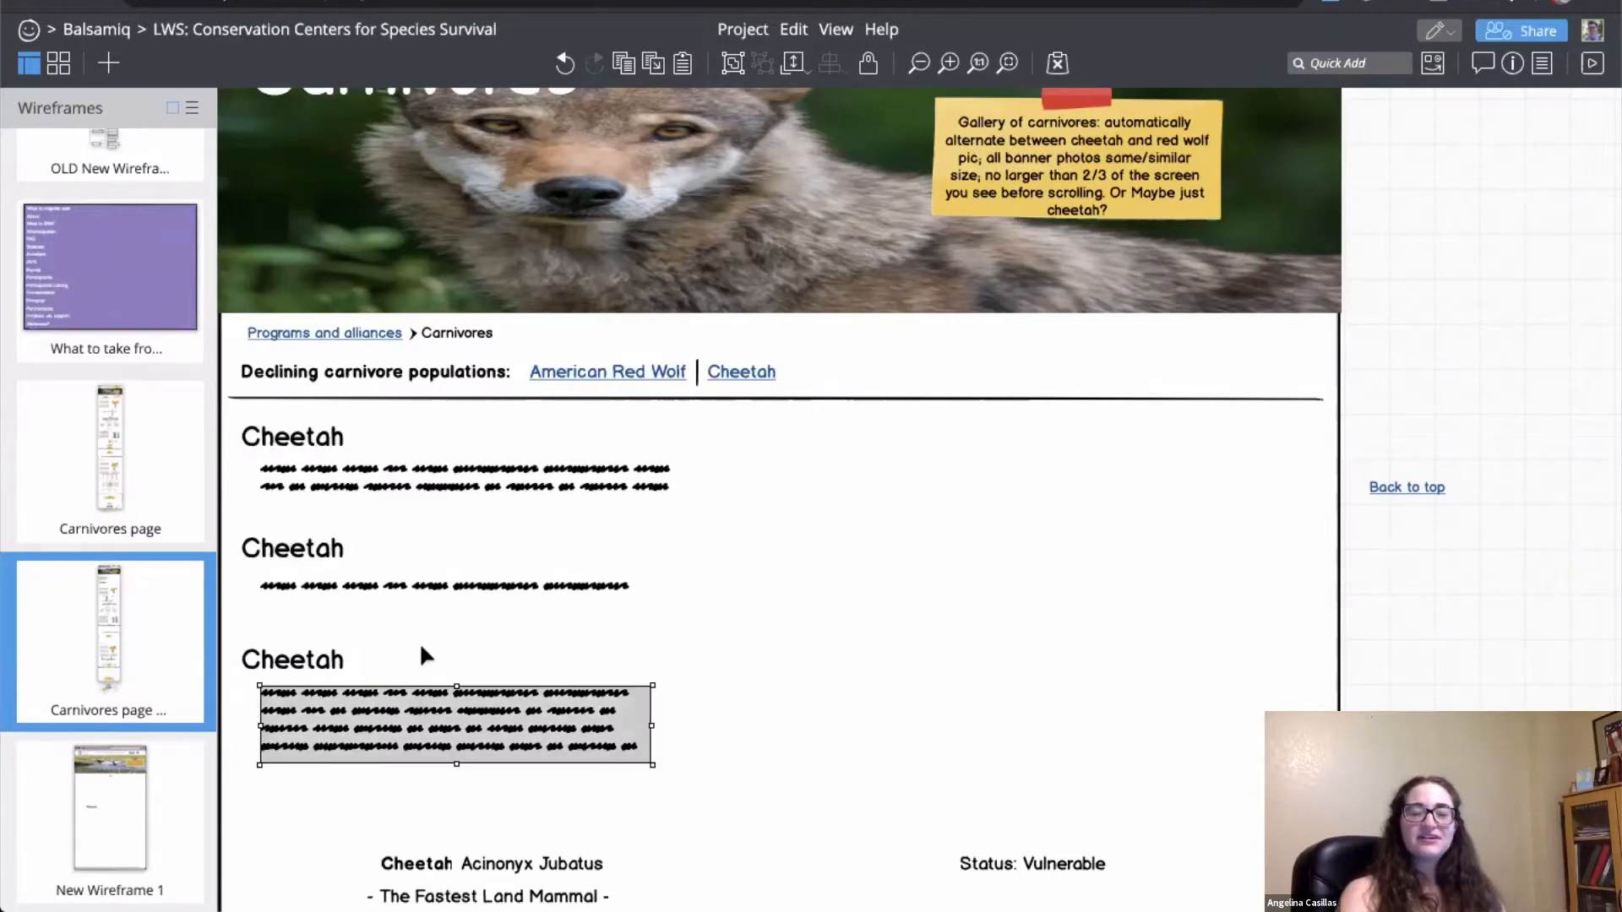
pyautogui.keyDown('shift'); pyautogui.click(446, 592); pyautogui.keyUp('shift')
pyautogui.keyDown('shift'); pyautogui.click(490, 490); pyautogui.keyUp('shift')
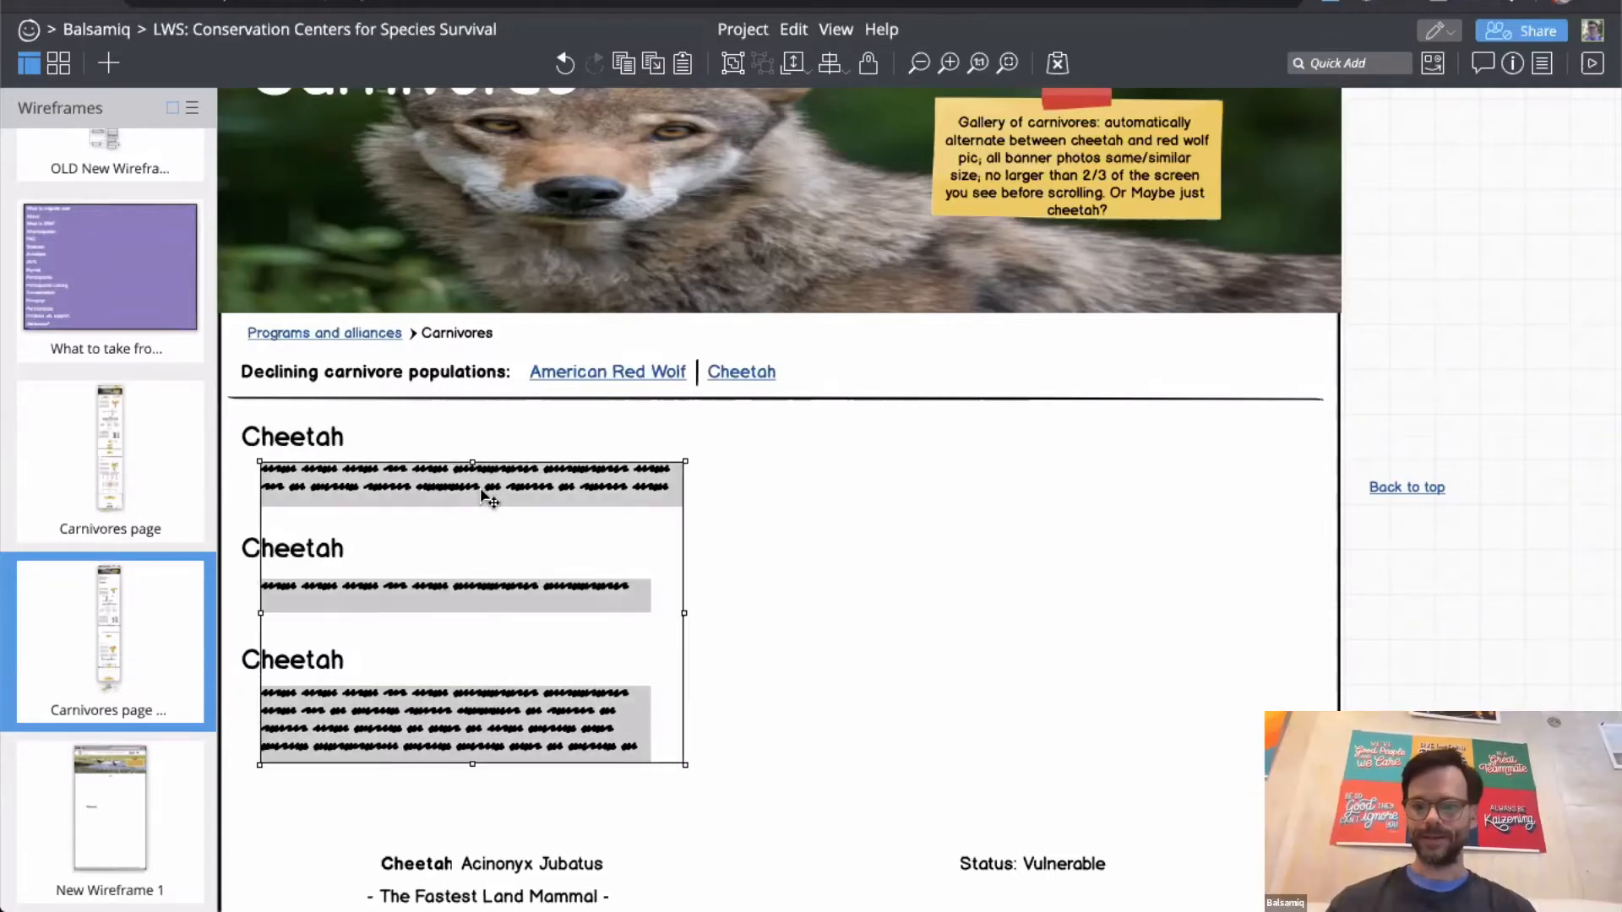
pyautogui.press('Delete')
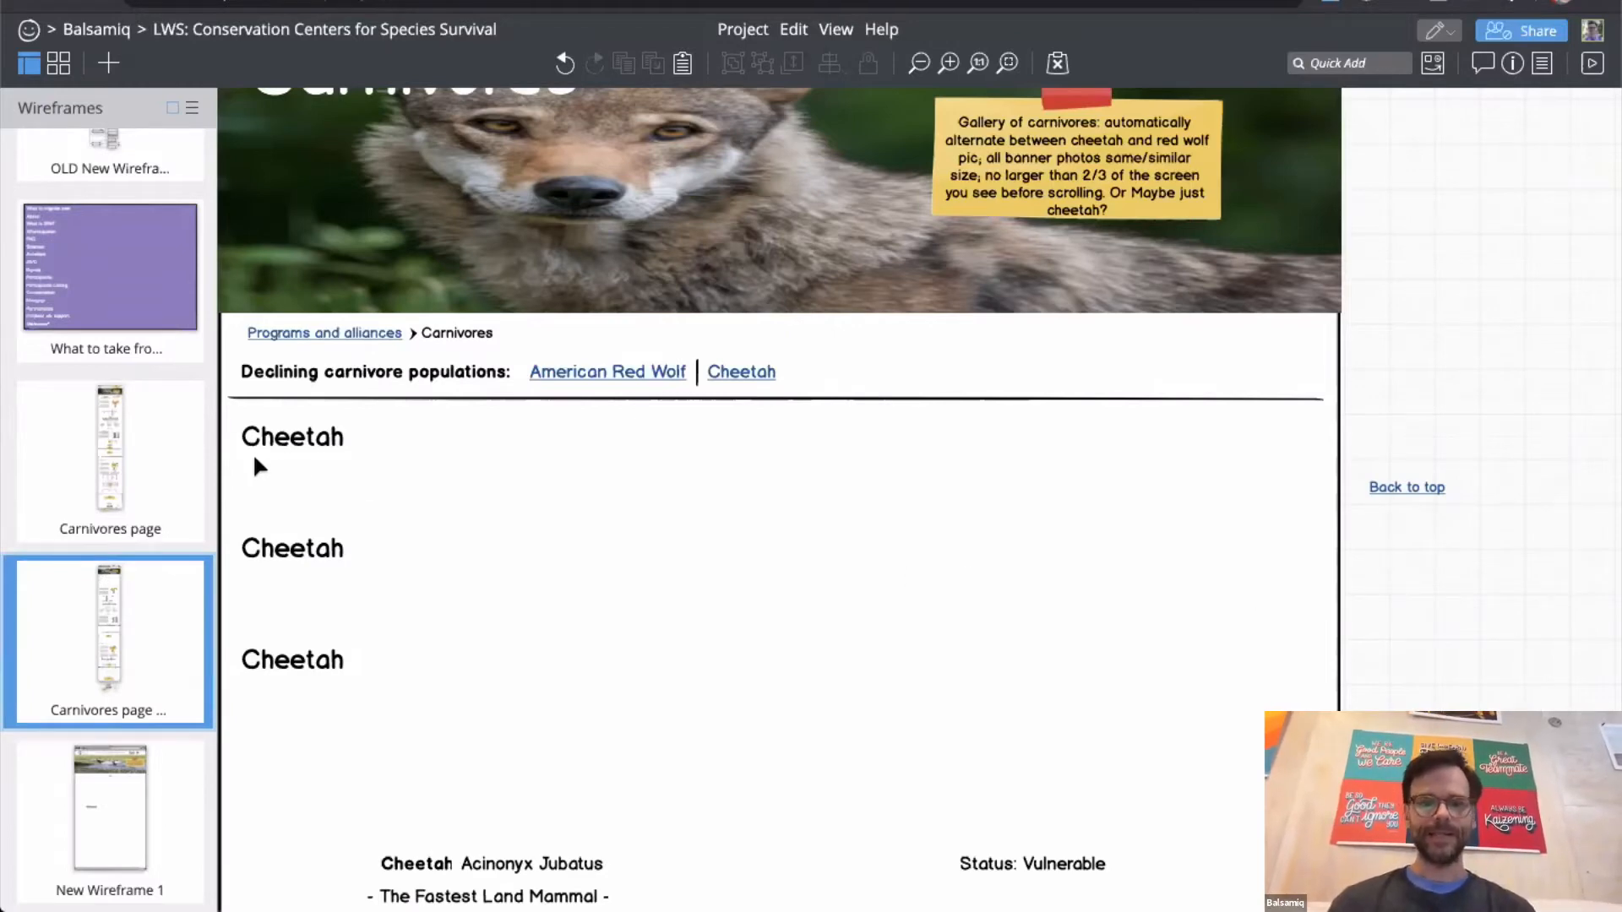
pyautogui.moveTo(252, 453); pyautogui.dragTo(812, 538)
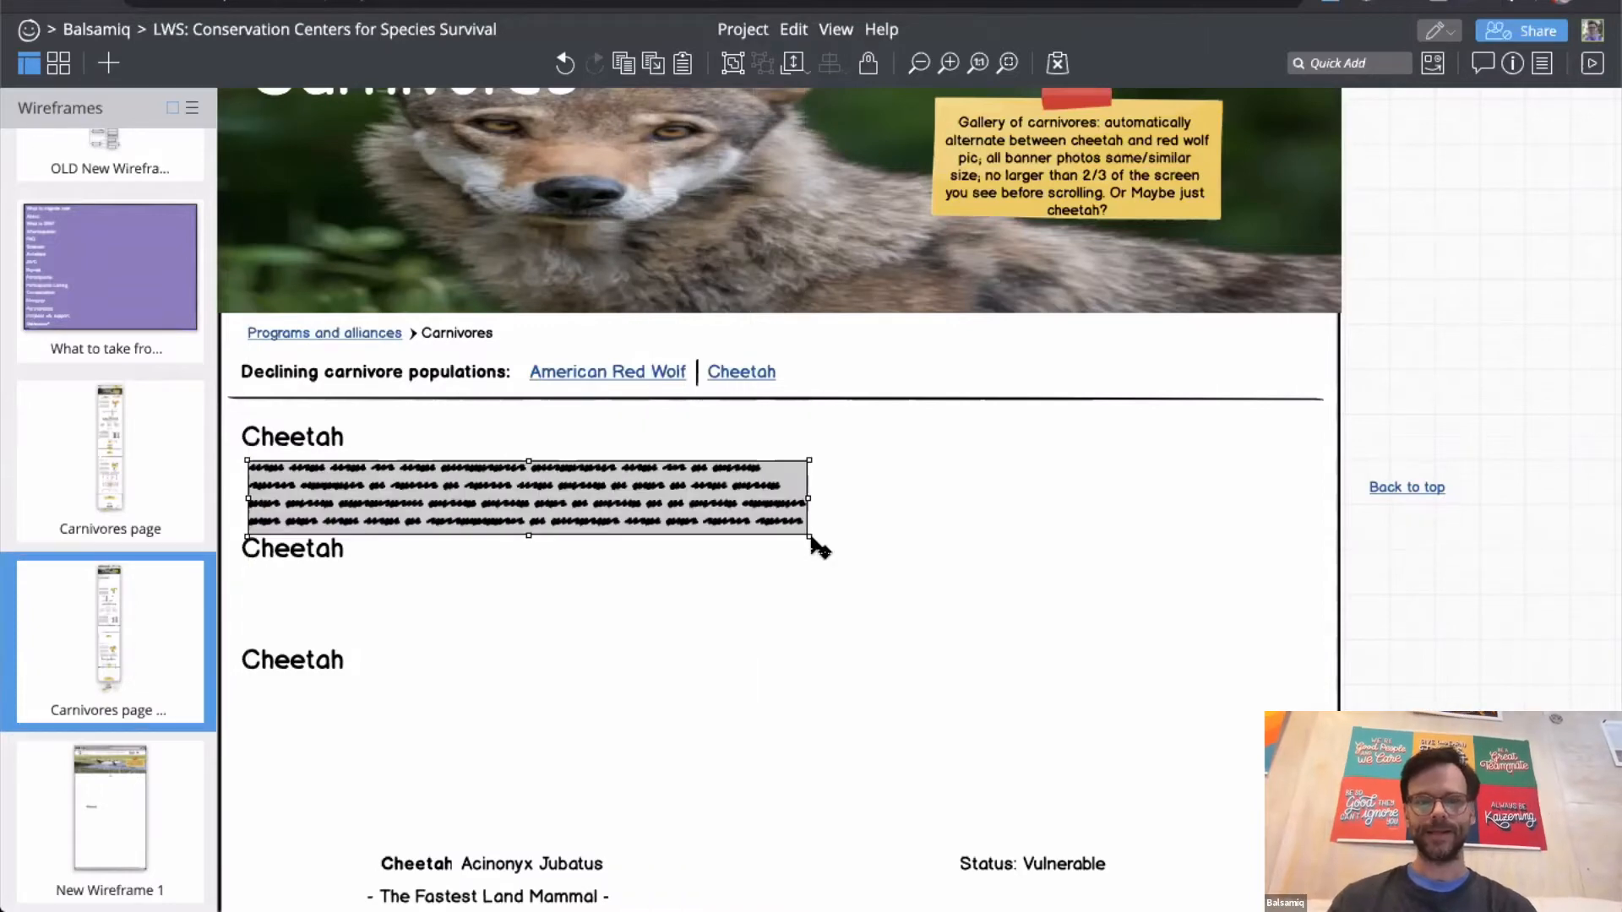
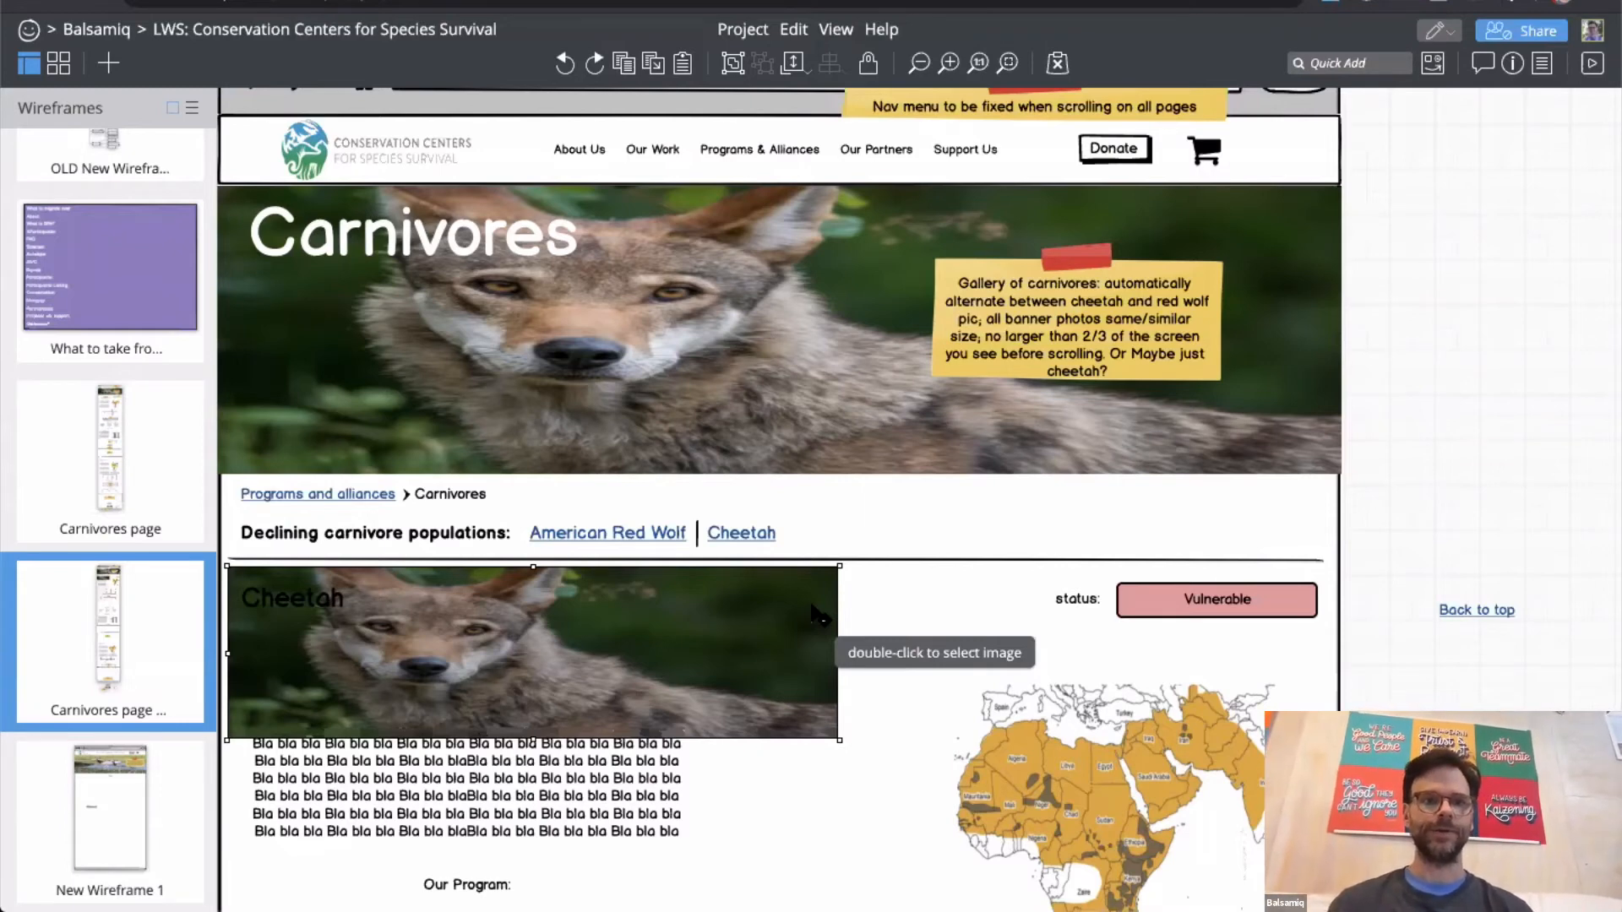
# Step: Delete the small wolf image covering the Cheetah heading and duplicate the current carnivores page wireframe
pyautogui.press('Delete')
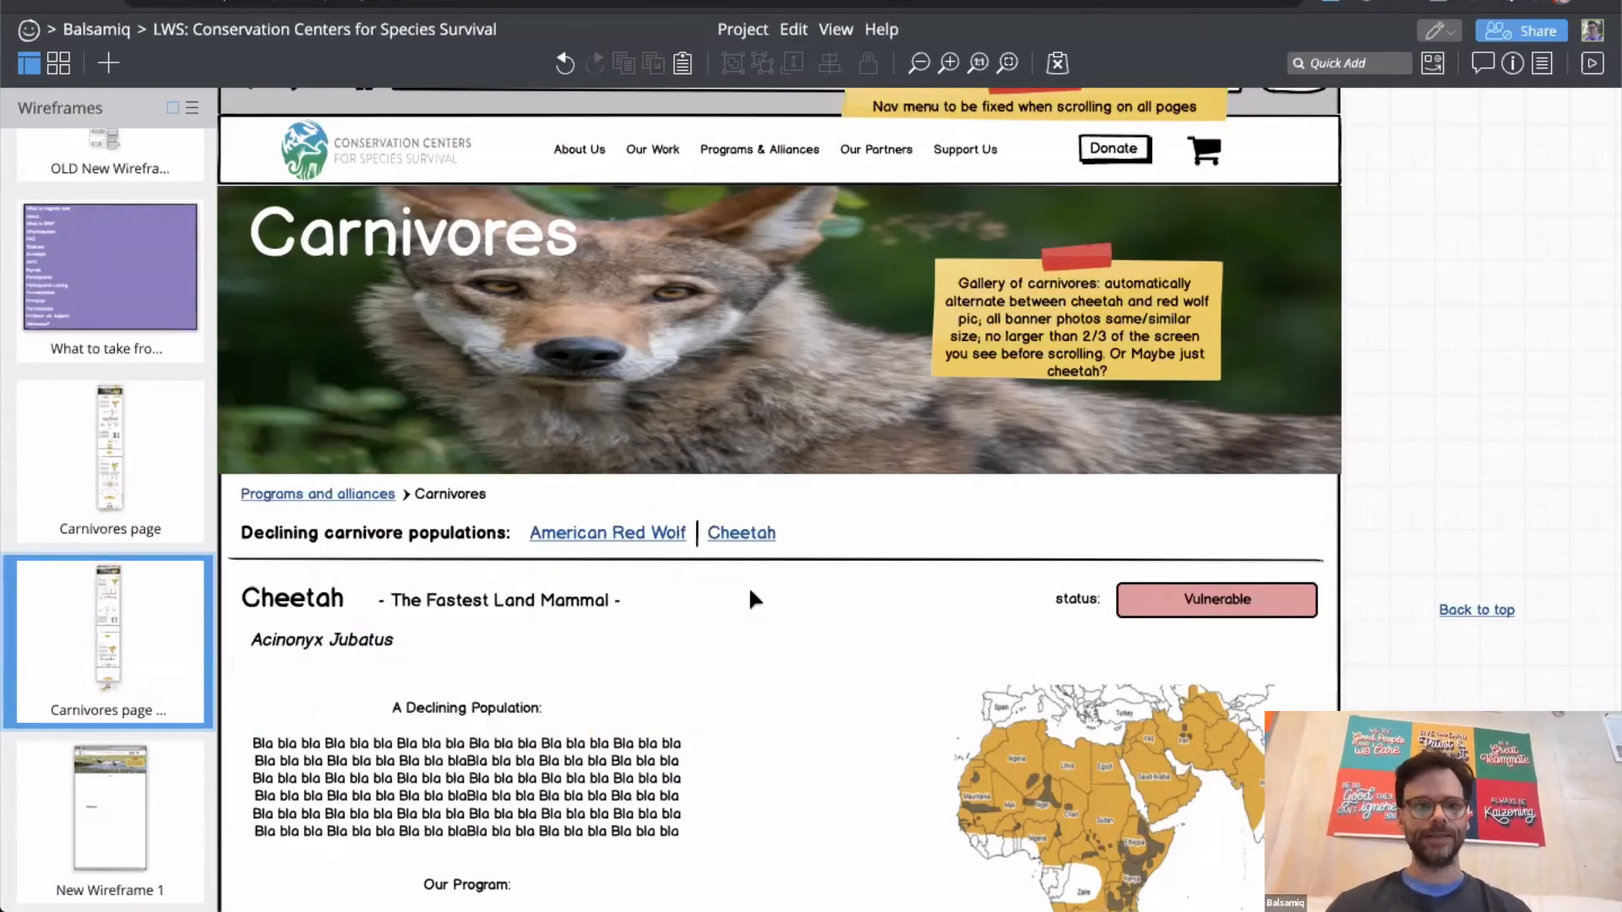
pyautogui.rightClick(168, 658)
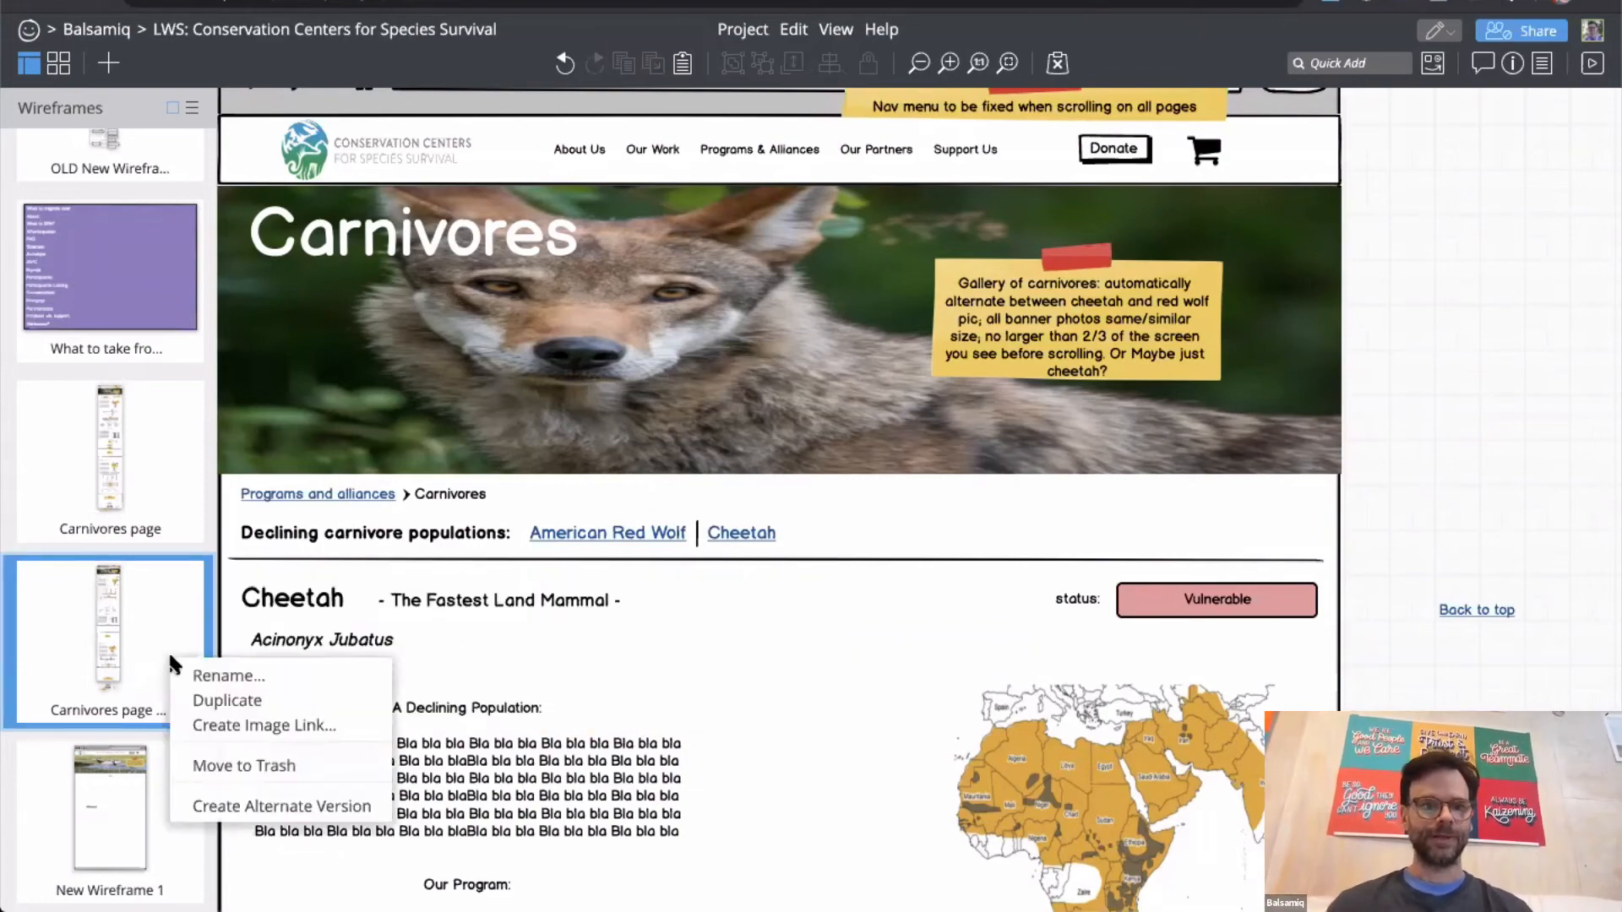
pyautogui.click(196, 701)
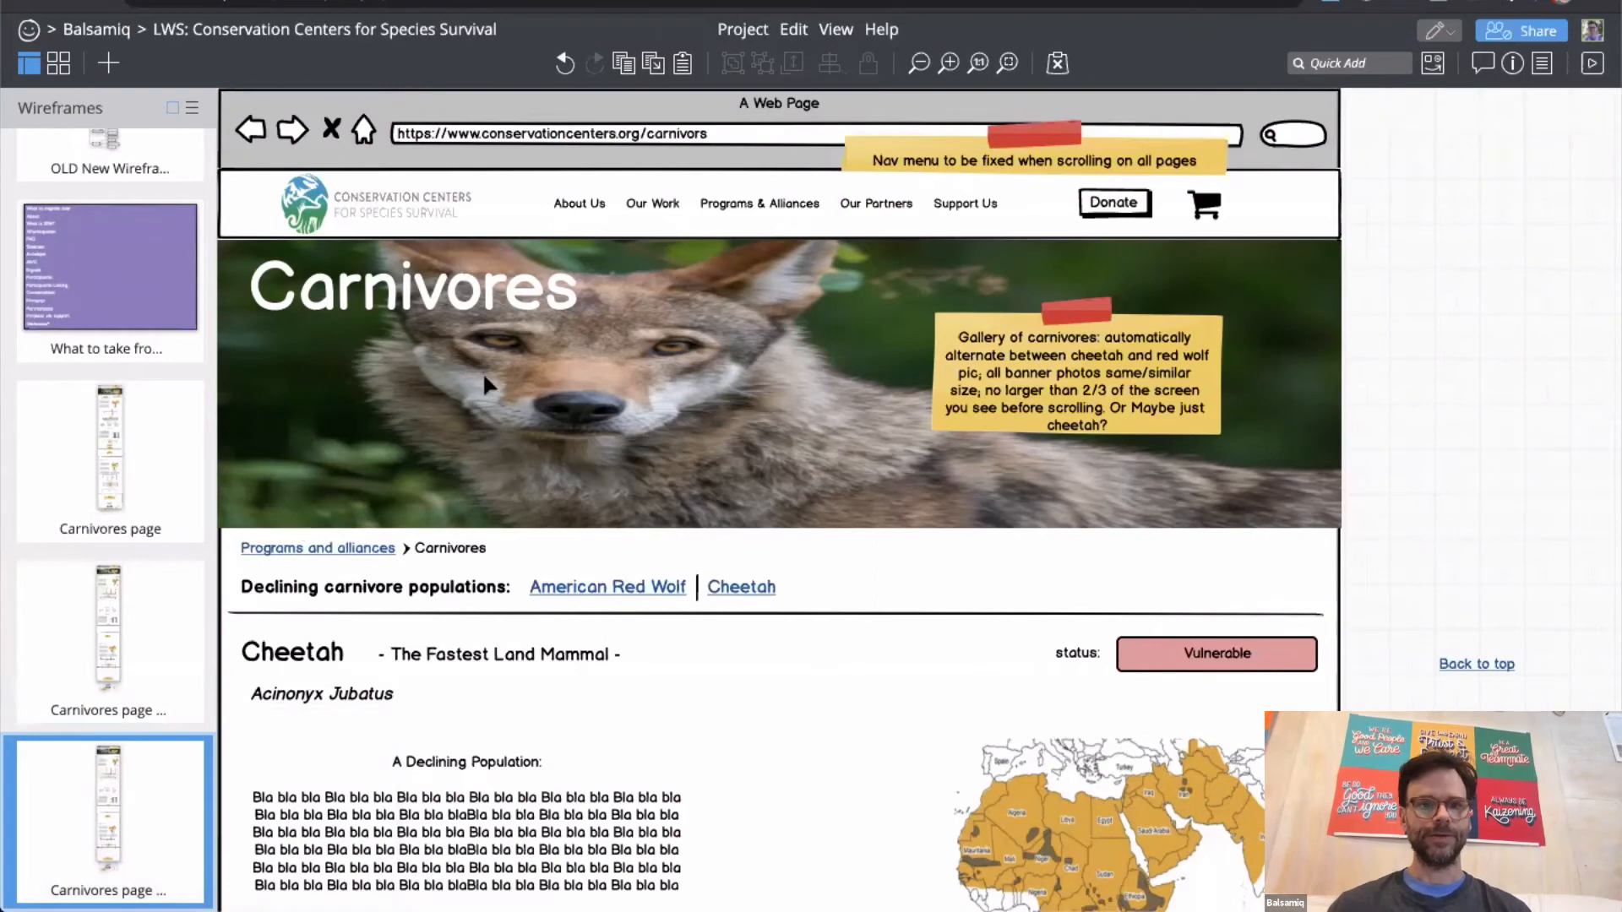
# Step: Delete the large wolf banner image from the duplicated page
pyautogui.click(492, 363)
pyautogui.press('Delete')
# Step: Change the "Carnivores" title's text color from white to black and reduce its font size
pyautogui.click(486, 289)
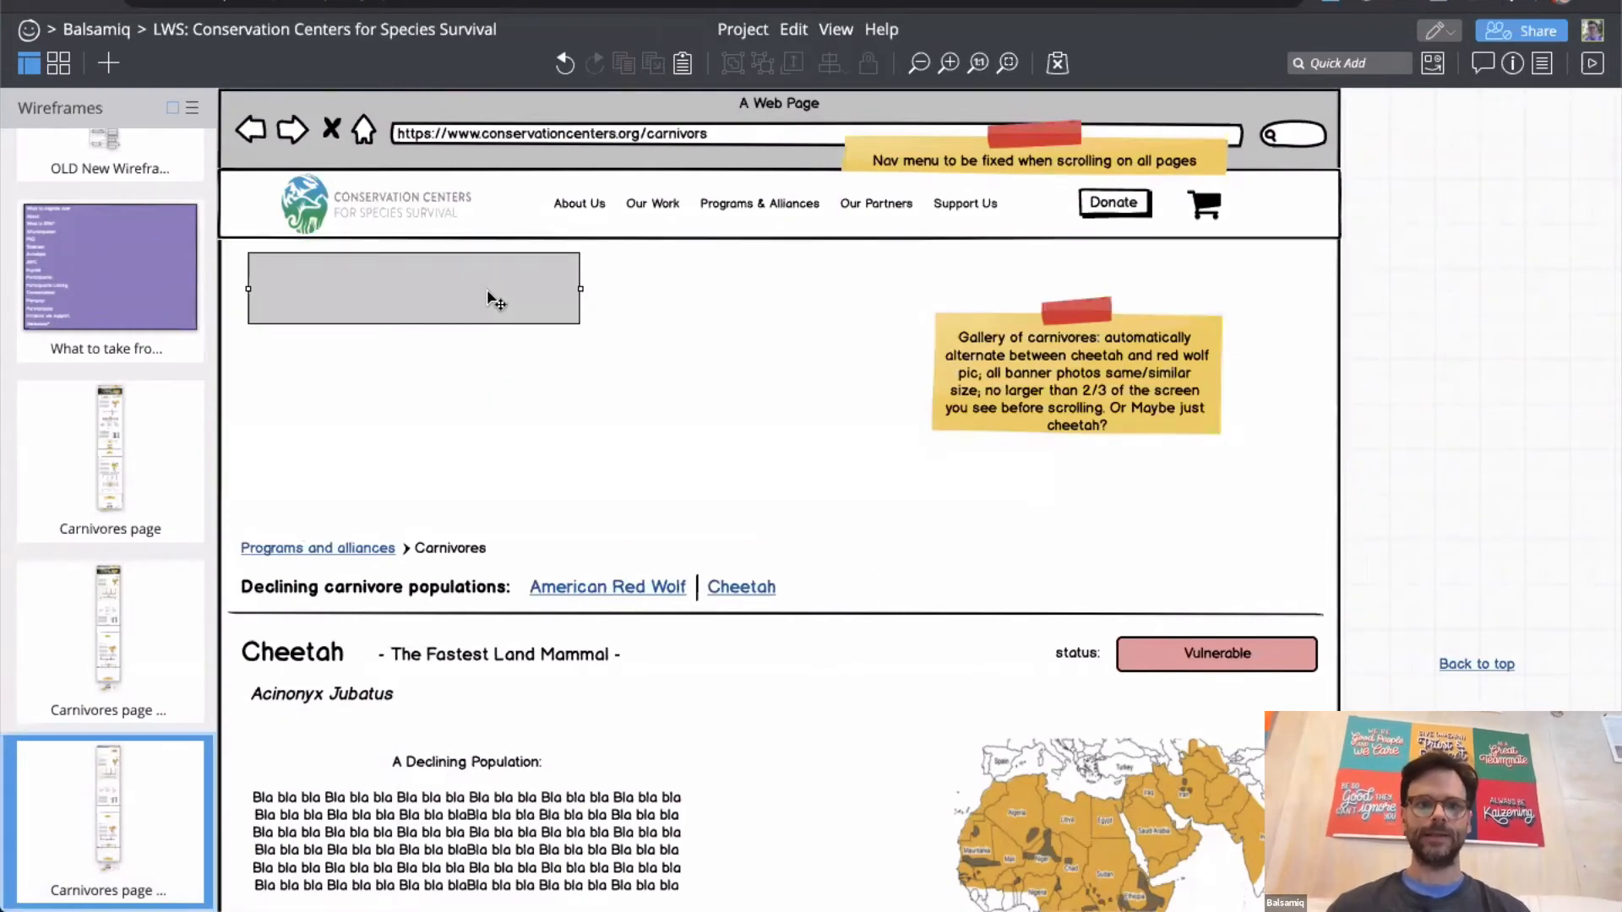
pyautogui.hotkey('ctrl', 'i')
pyautogui.click(1604, 374)
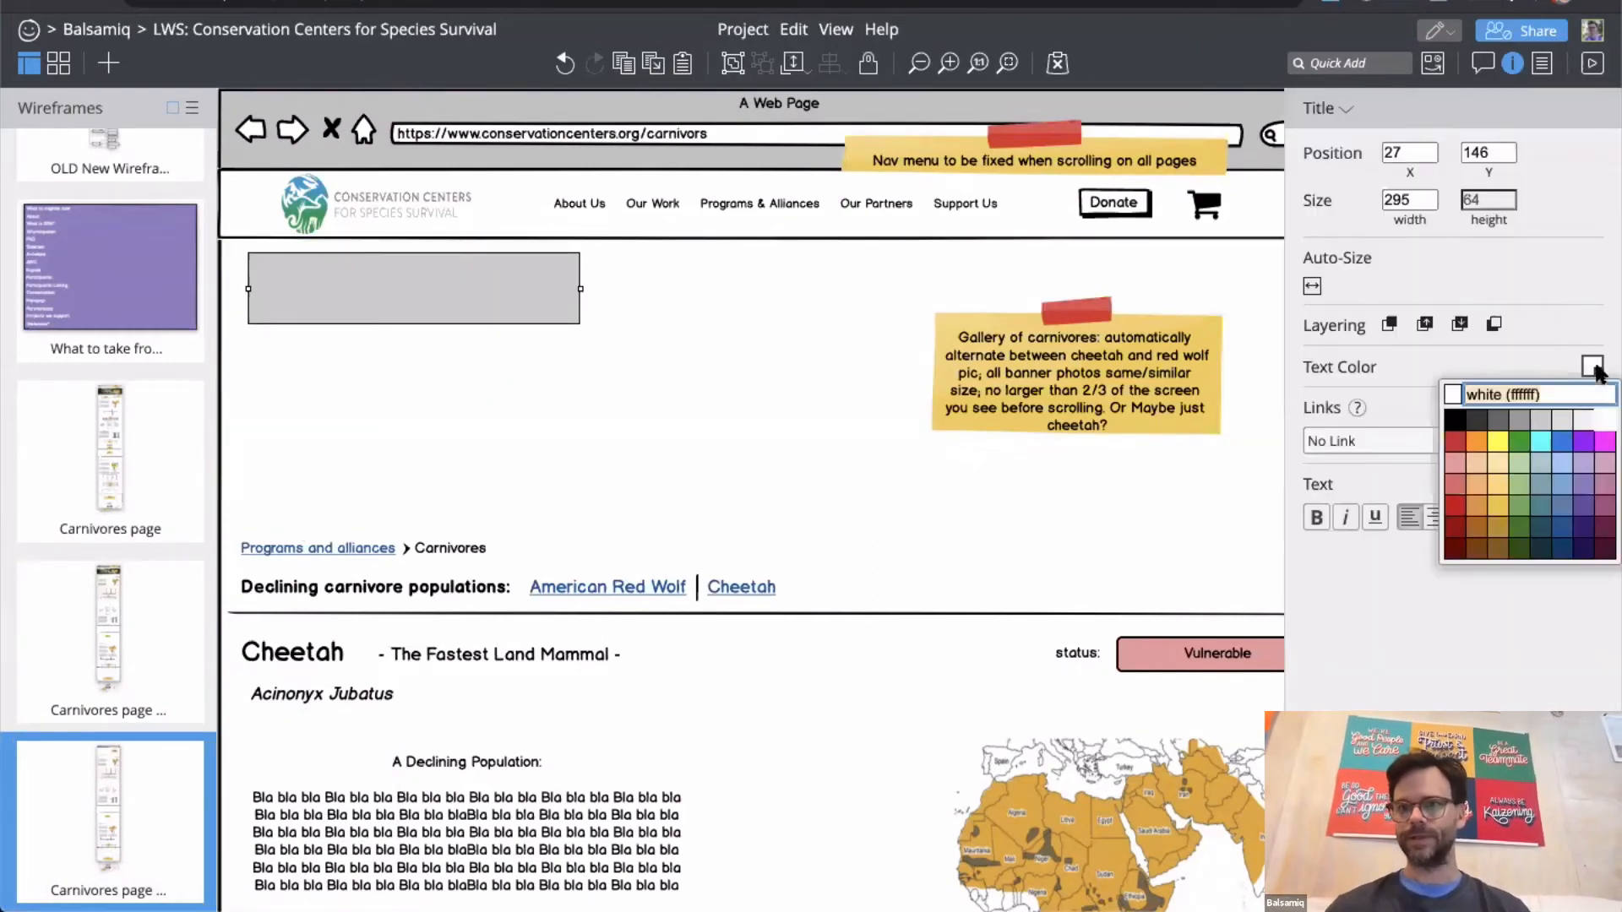
pyautogui.click(1449, 429)
pyautogui.hotkey('ctrl', 'i')
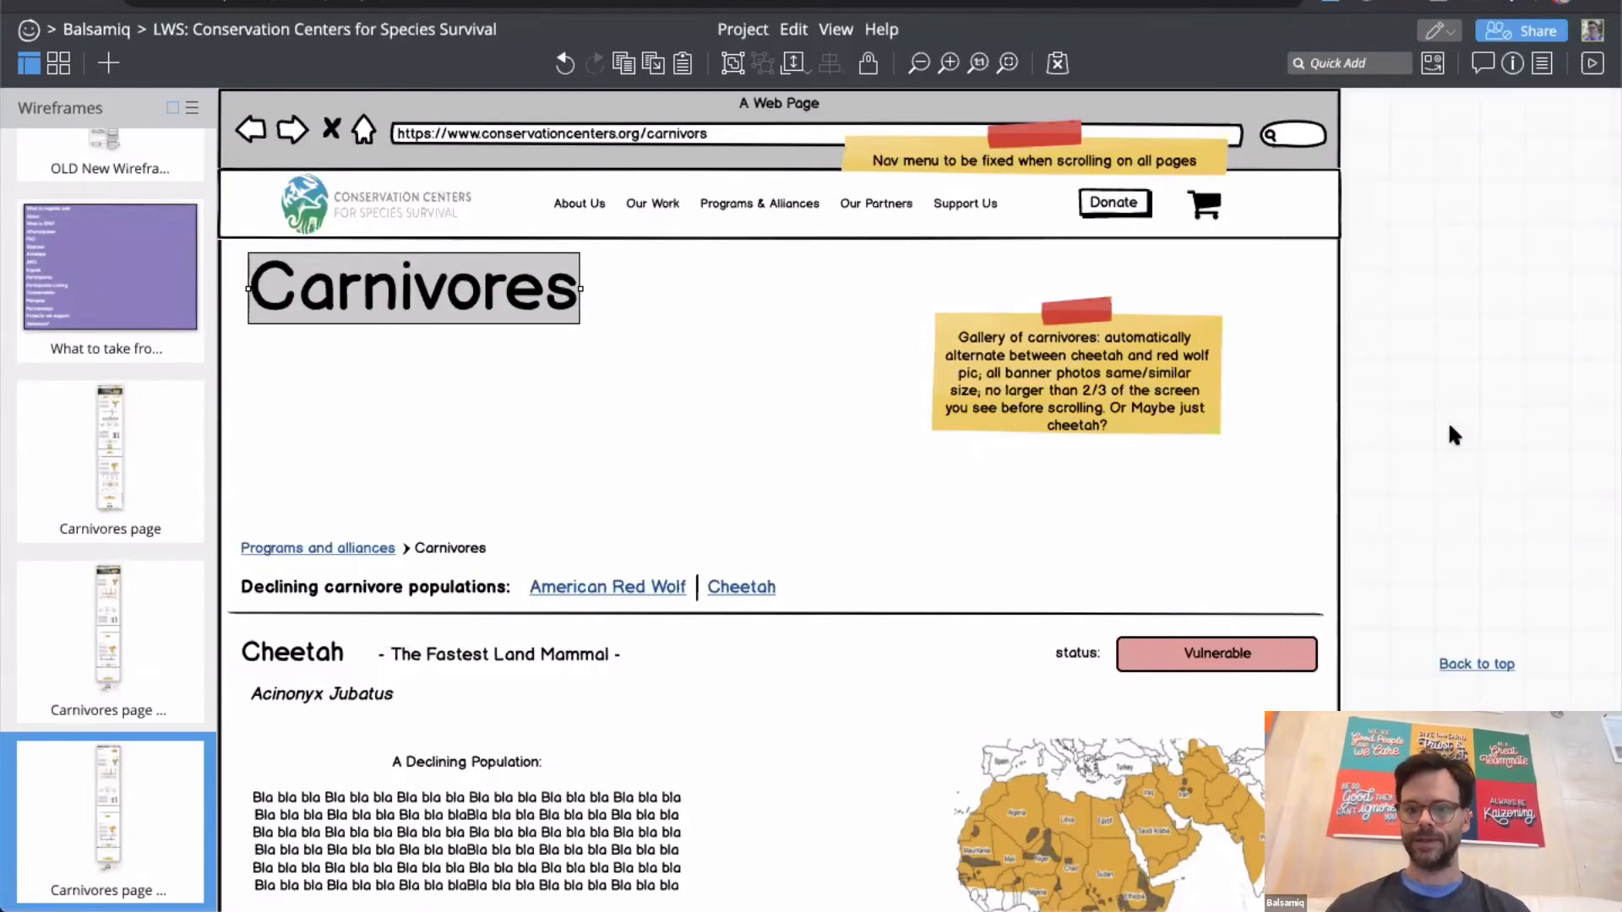
pyautogui.hotkey('ctrl', 'shift', ',')
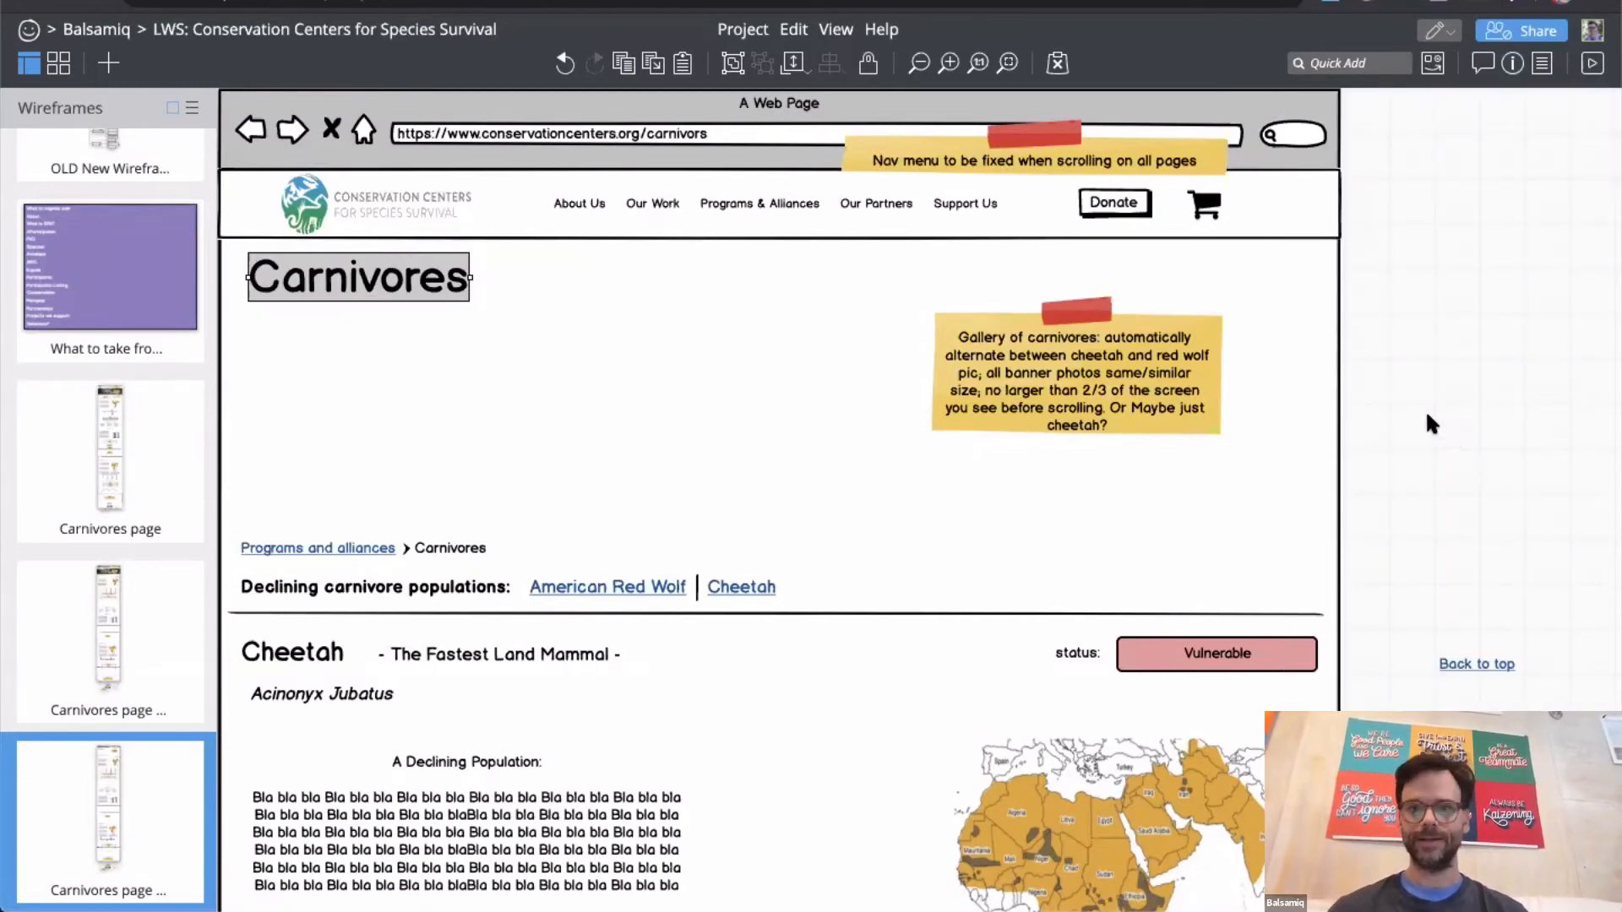
# Step: Delete the "Gallery of carnivores" sticky note beside the "Carnivores" title
pyautogui.click(1427, 416)
pyautogui.click(1177, 398)
pyautogui.press('Delete')
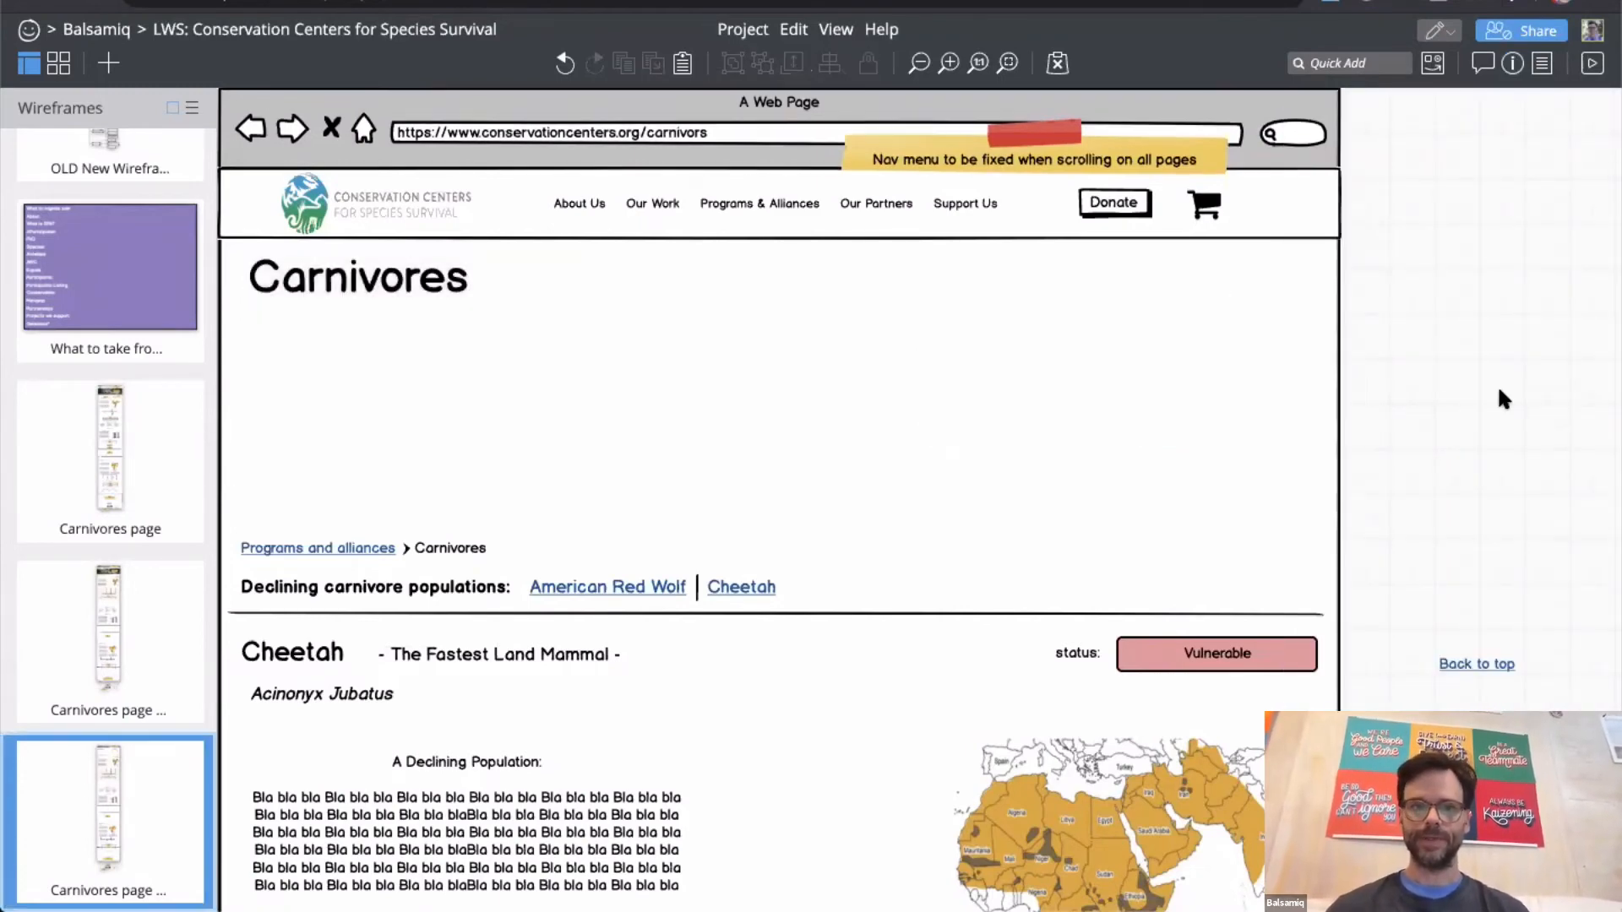
# Step: Move the breadcrumb, population links and Cheetah section up beneath the site header, with the "Carnivores" title placed between the breadcrumb and the links
pyautogui.scroll(-3, 1437, 372)
pyautogui.moveTo(1383, 336); pyautogui.dragTo(263, 571)
pyautogui.scroll(3, 225, 845)
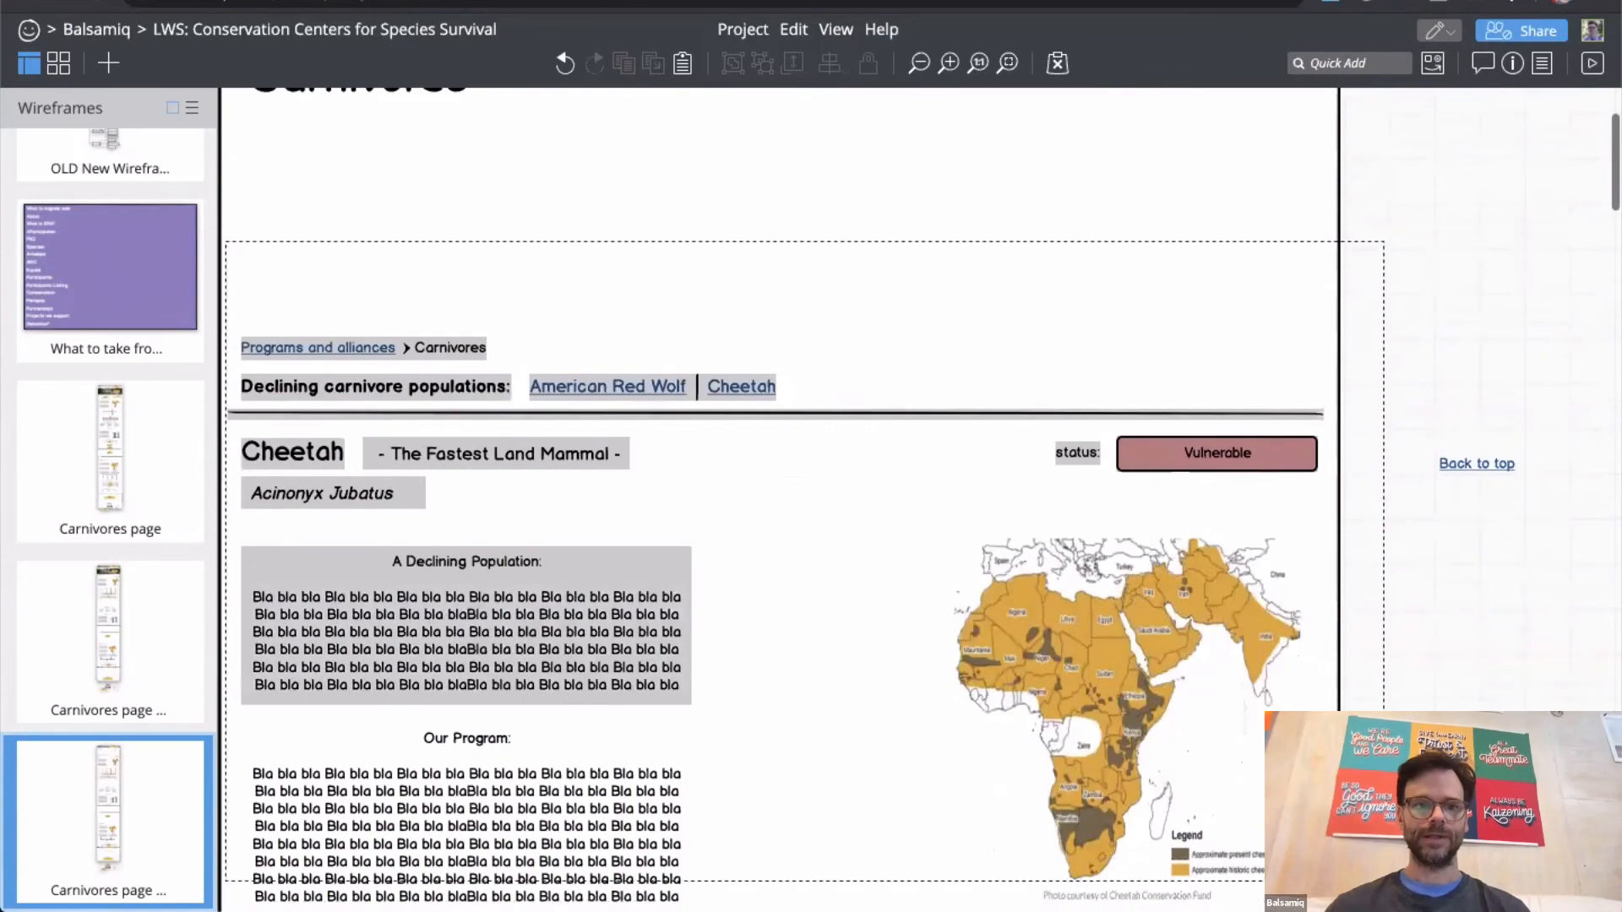
pyautogui.moveTo(225, 881); pyautogui.dragTo(224, 699)
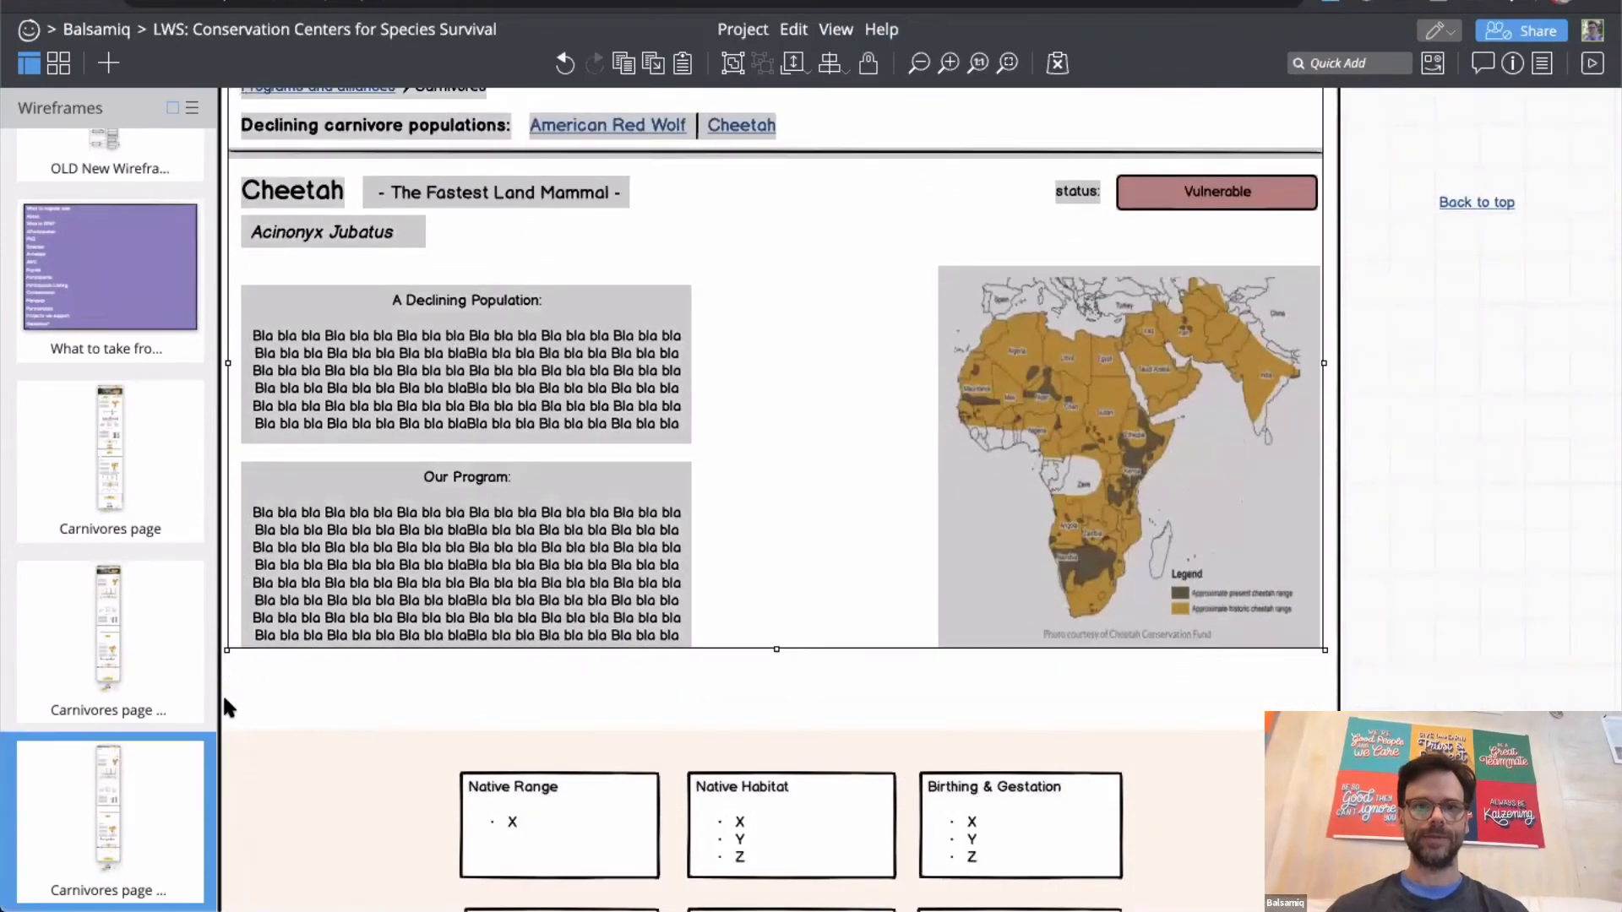
pyautogui.scroll(7, 245, 688)
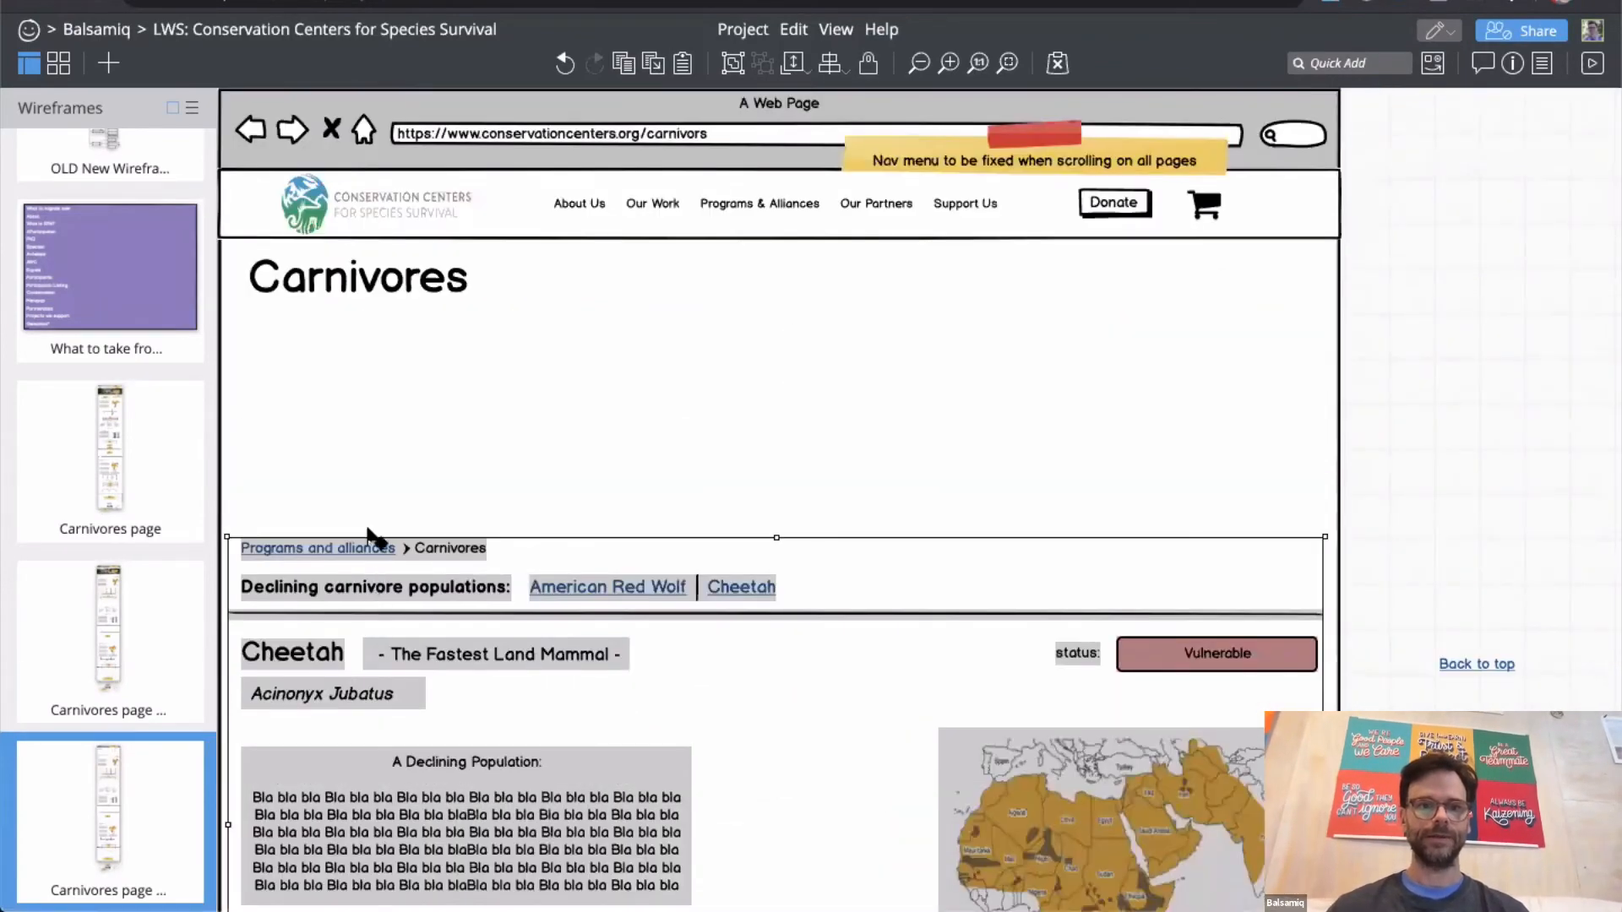
pyautogui.moveTo(369, 535); pyautogui.dragTo(370, 329)
pyautogui.click(1428, 386)
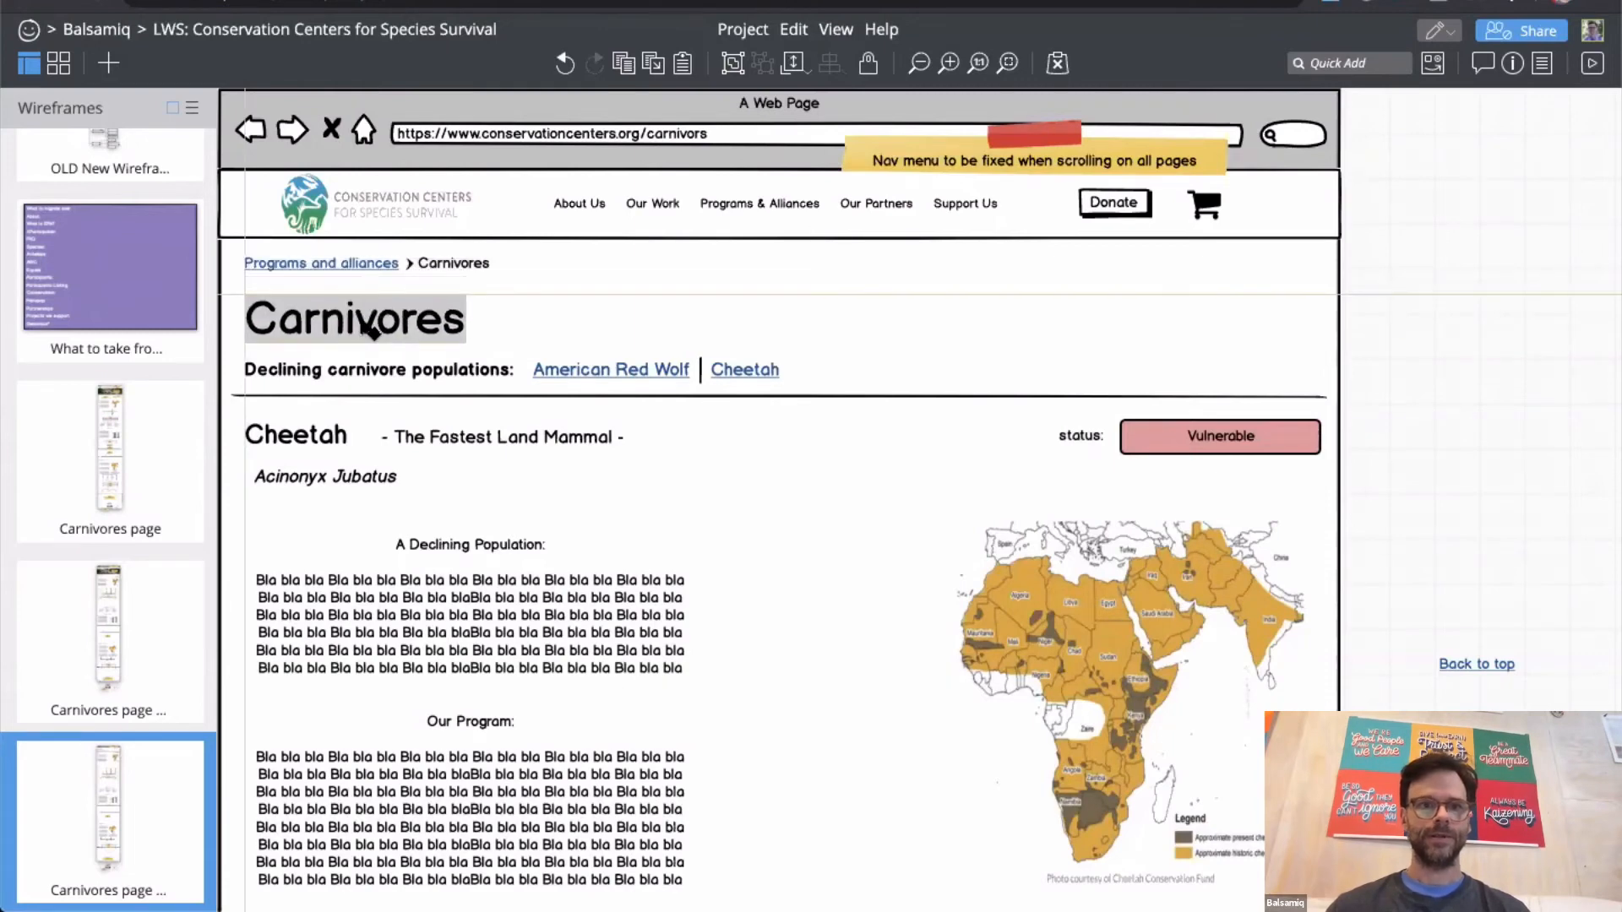
pyautogui.click(1441, 380)
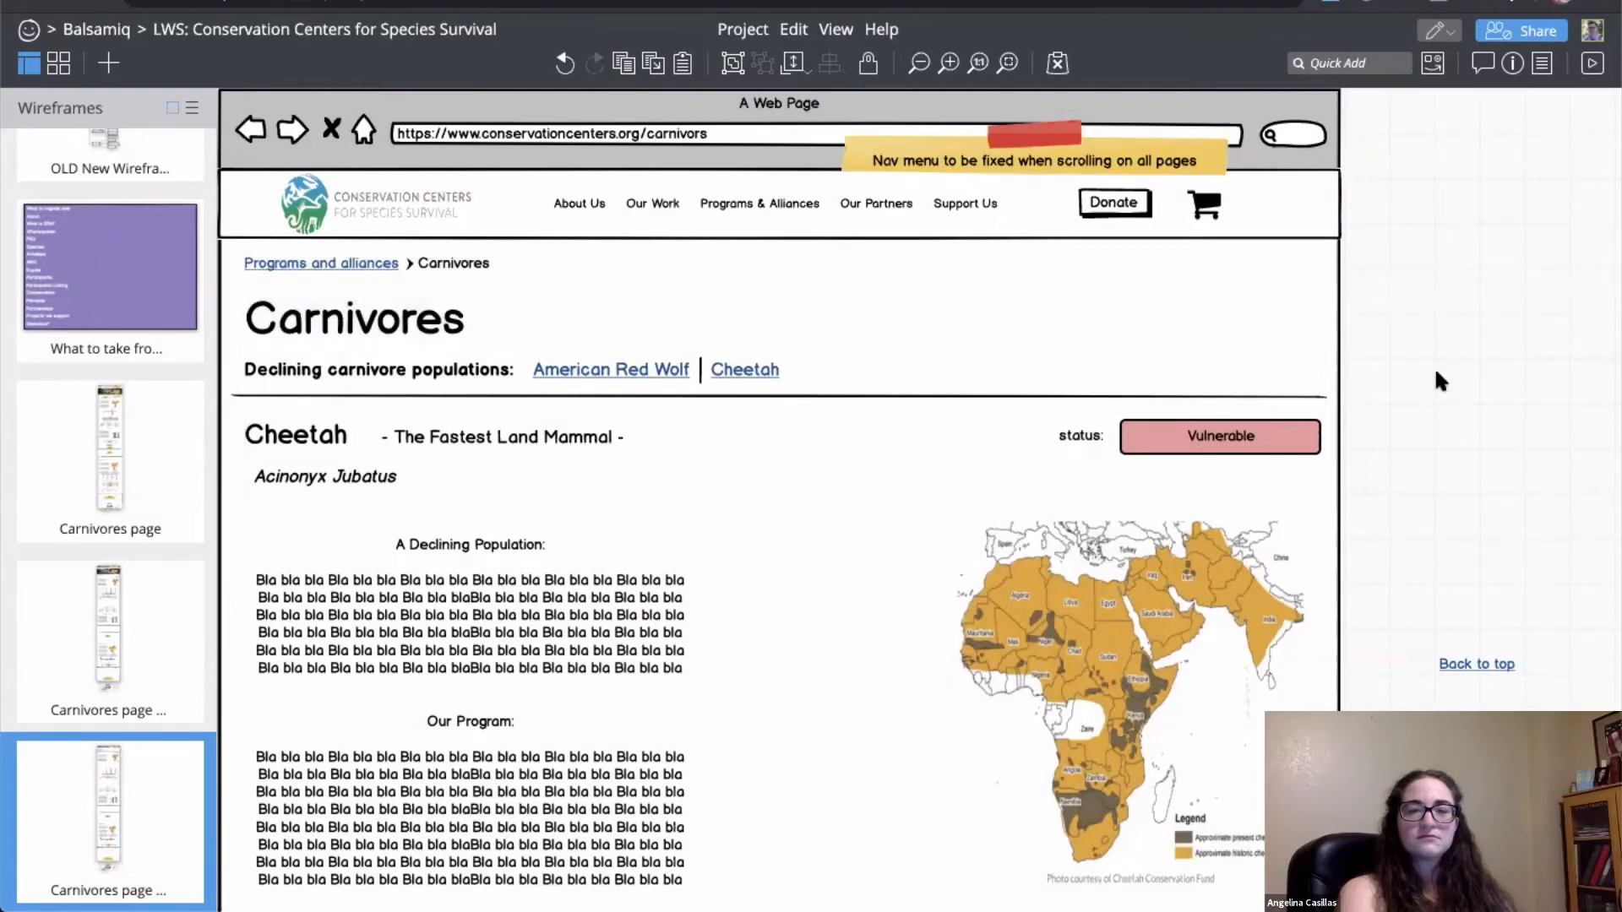
# Step: Add an image placeholder labelled "photo of cheeta" to the carnivores page version without the banner
pyautogui.click(153, 651)
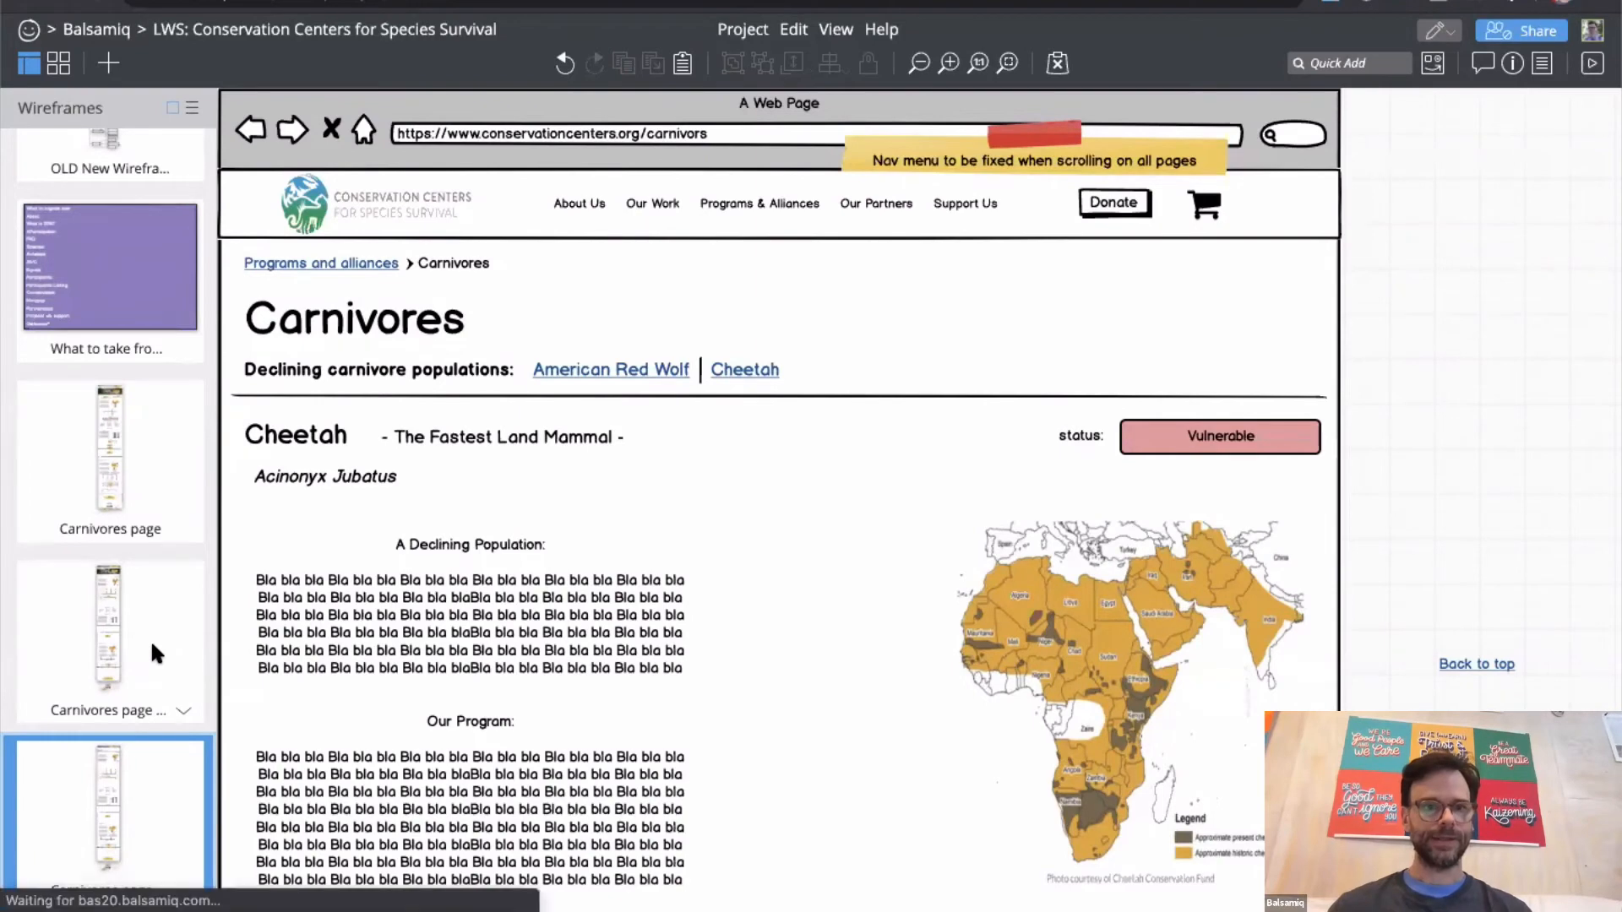
pyautogui.click(448, 453)
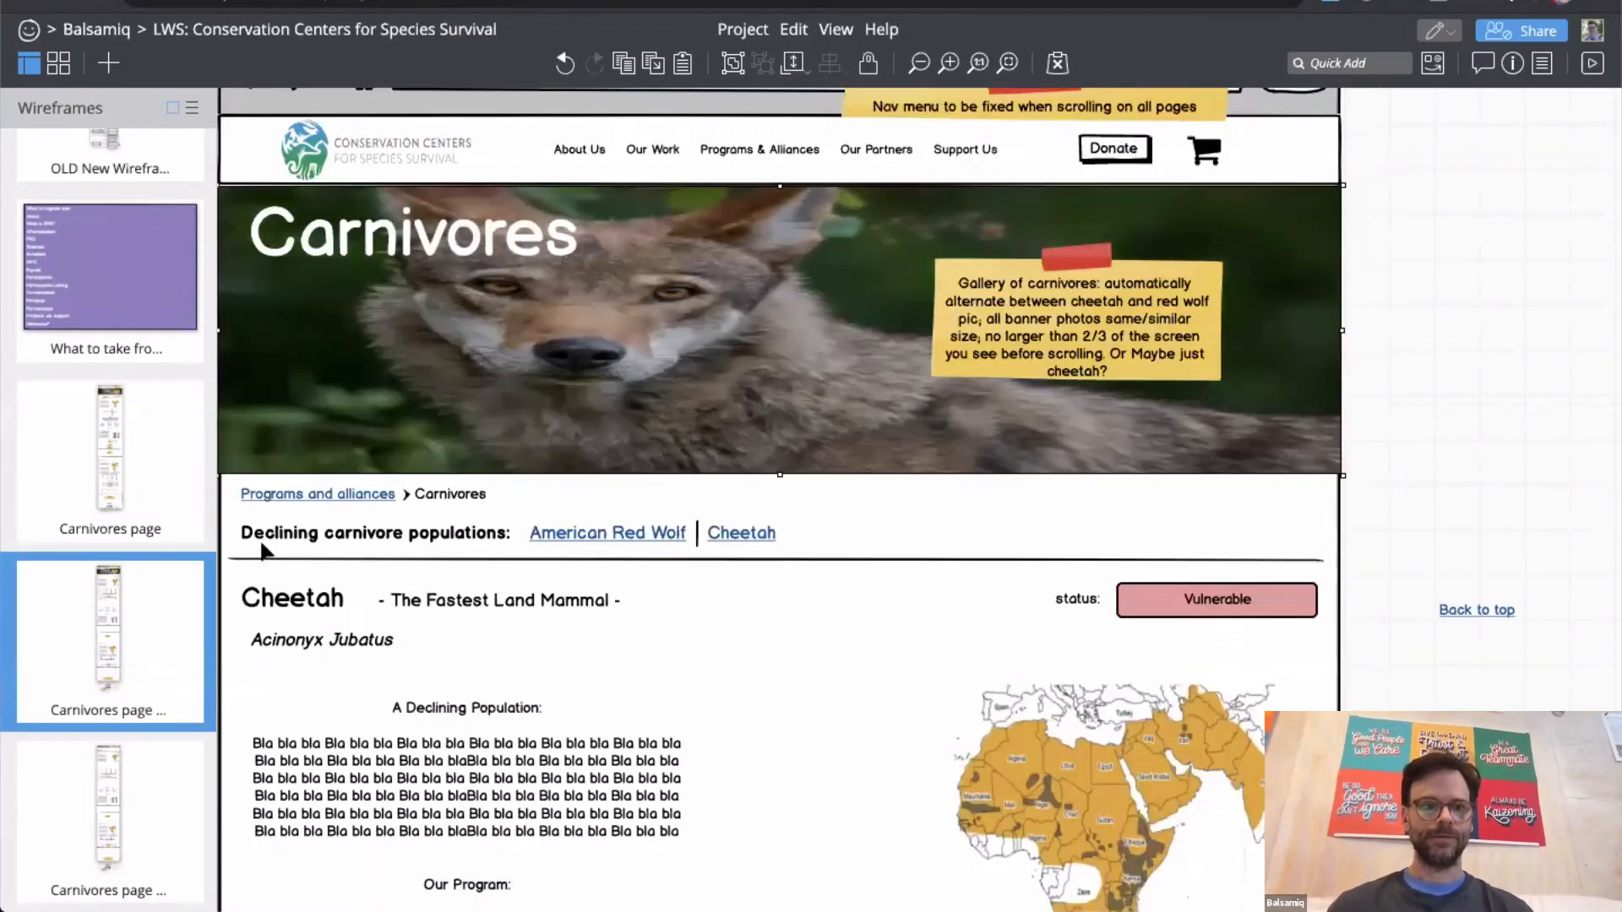
pyautogui.click(132, 798)
pyautogui.write('ima')
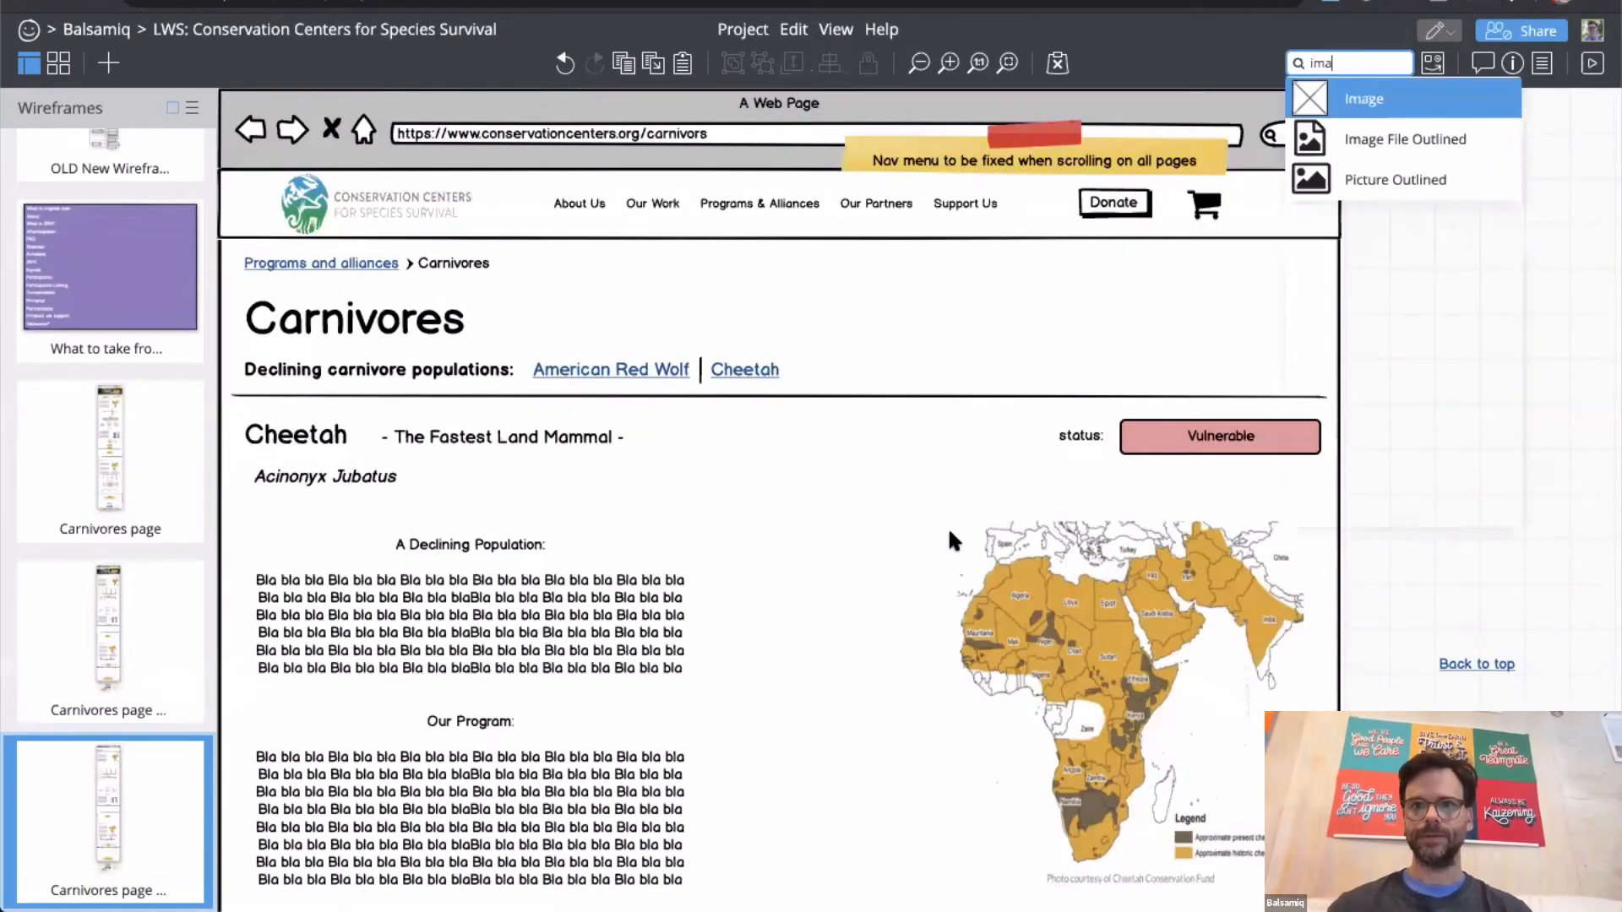
pyautogui.press('Return')
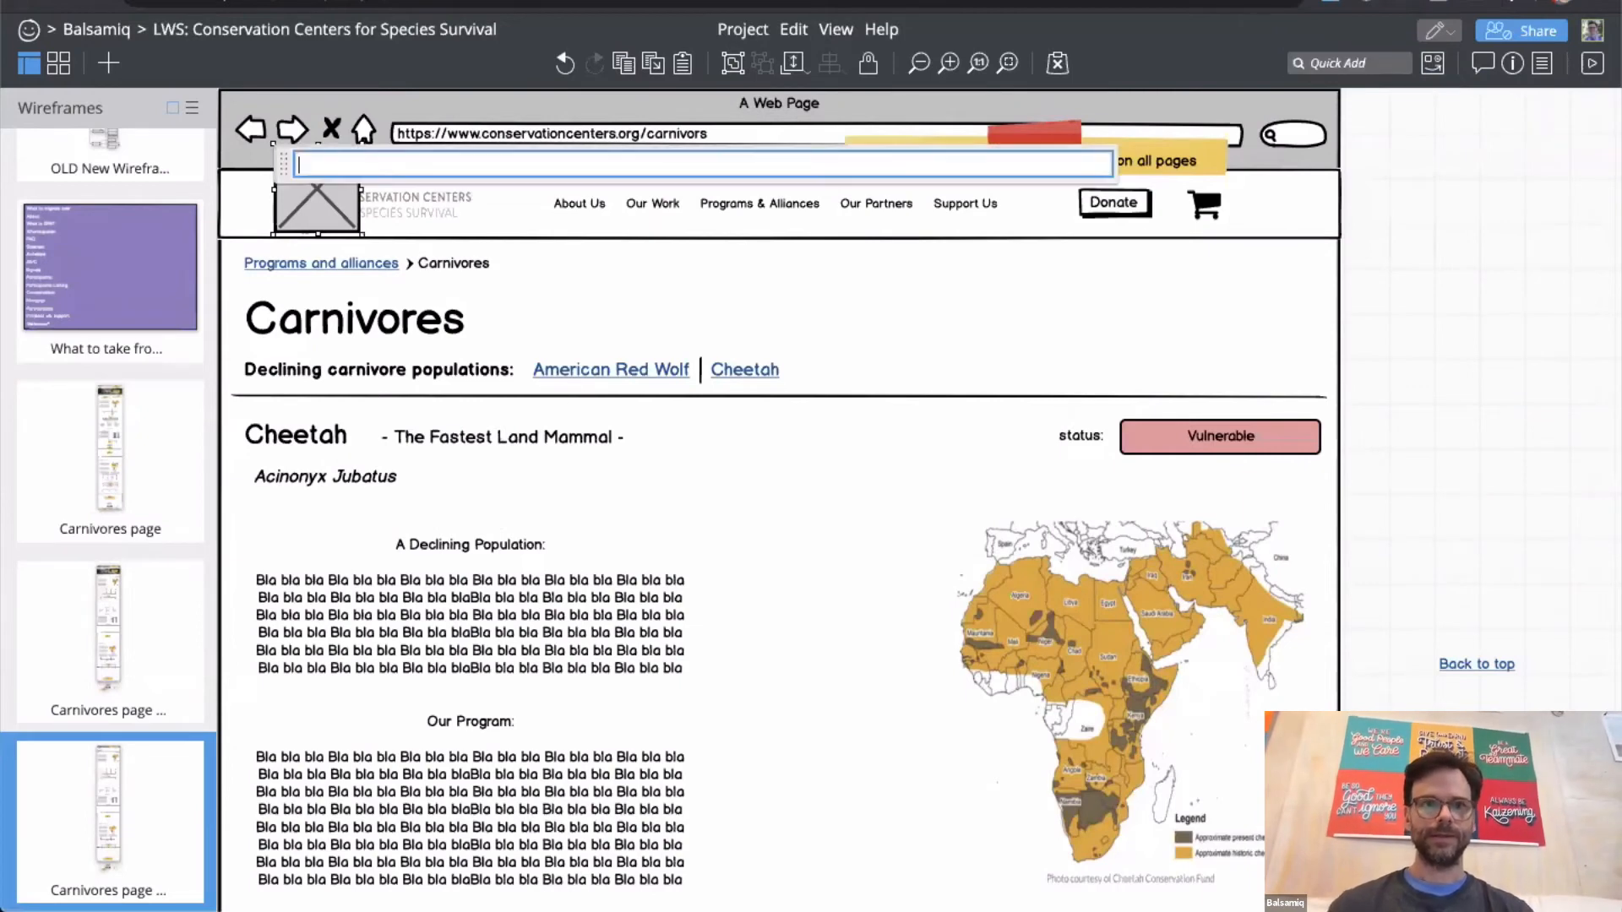
pyautogui.write('photo of cheeta')
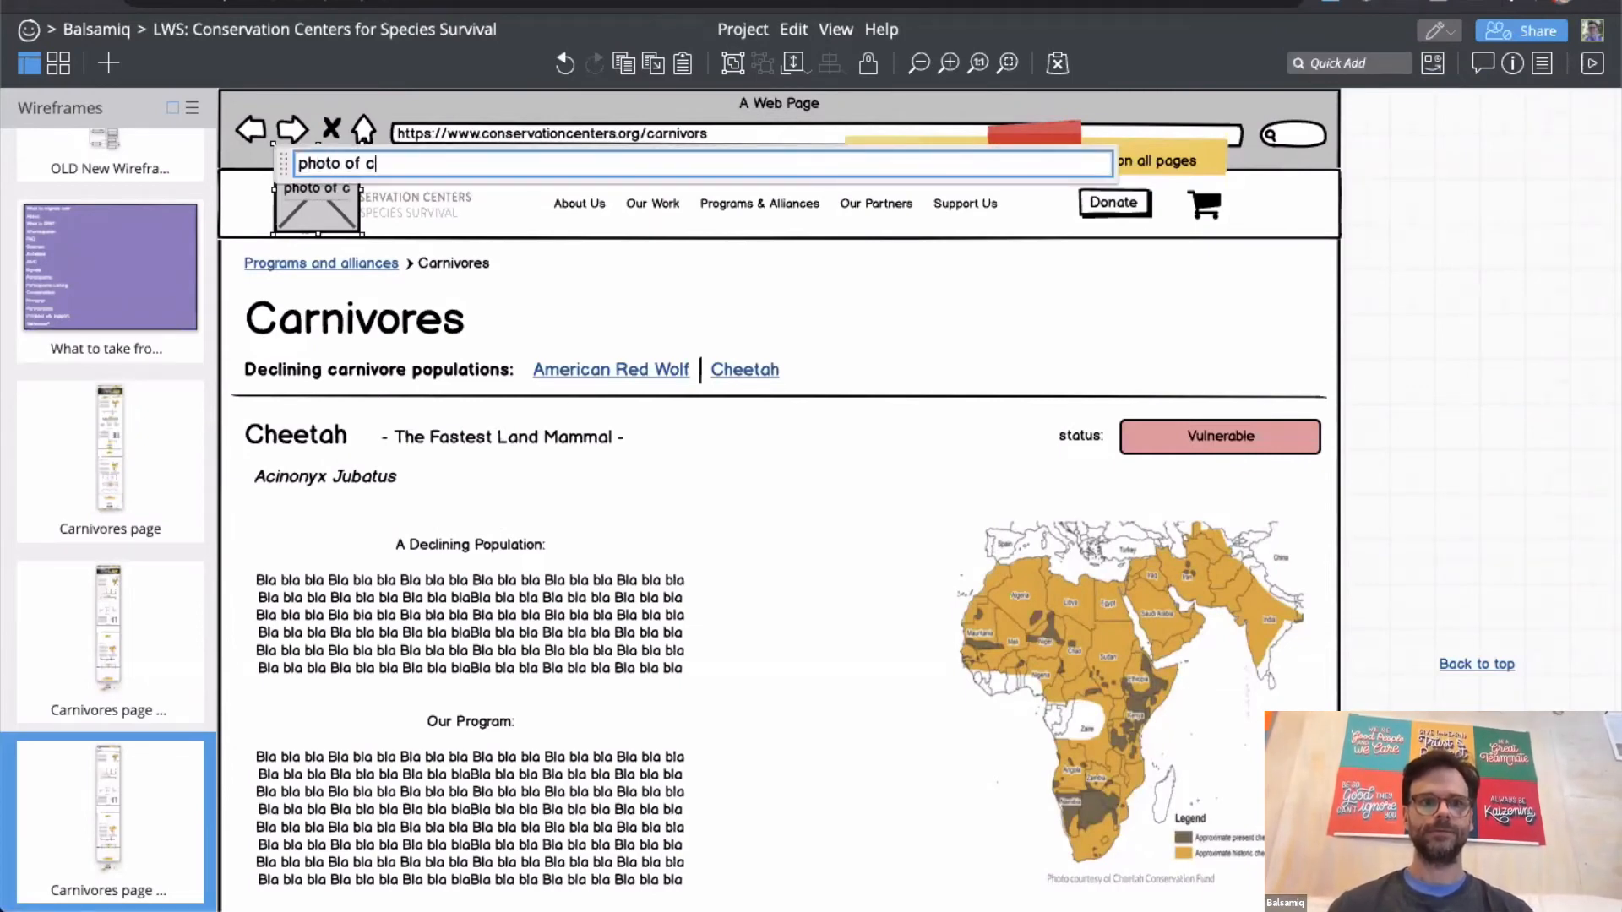
pyautogui.press('Return')
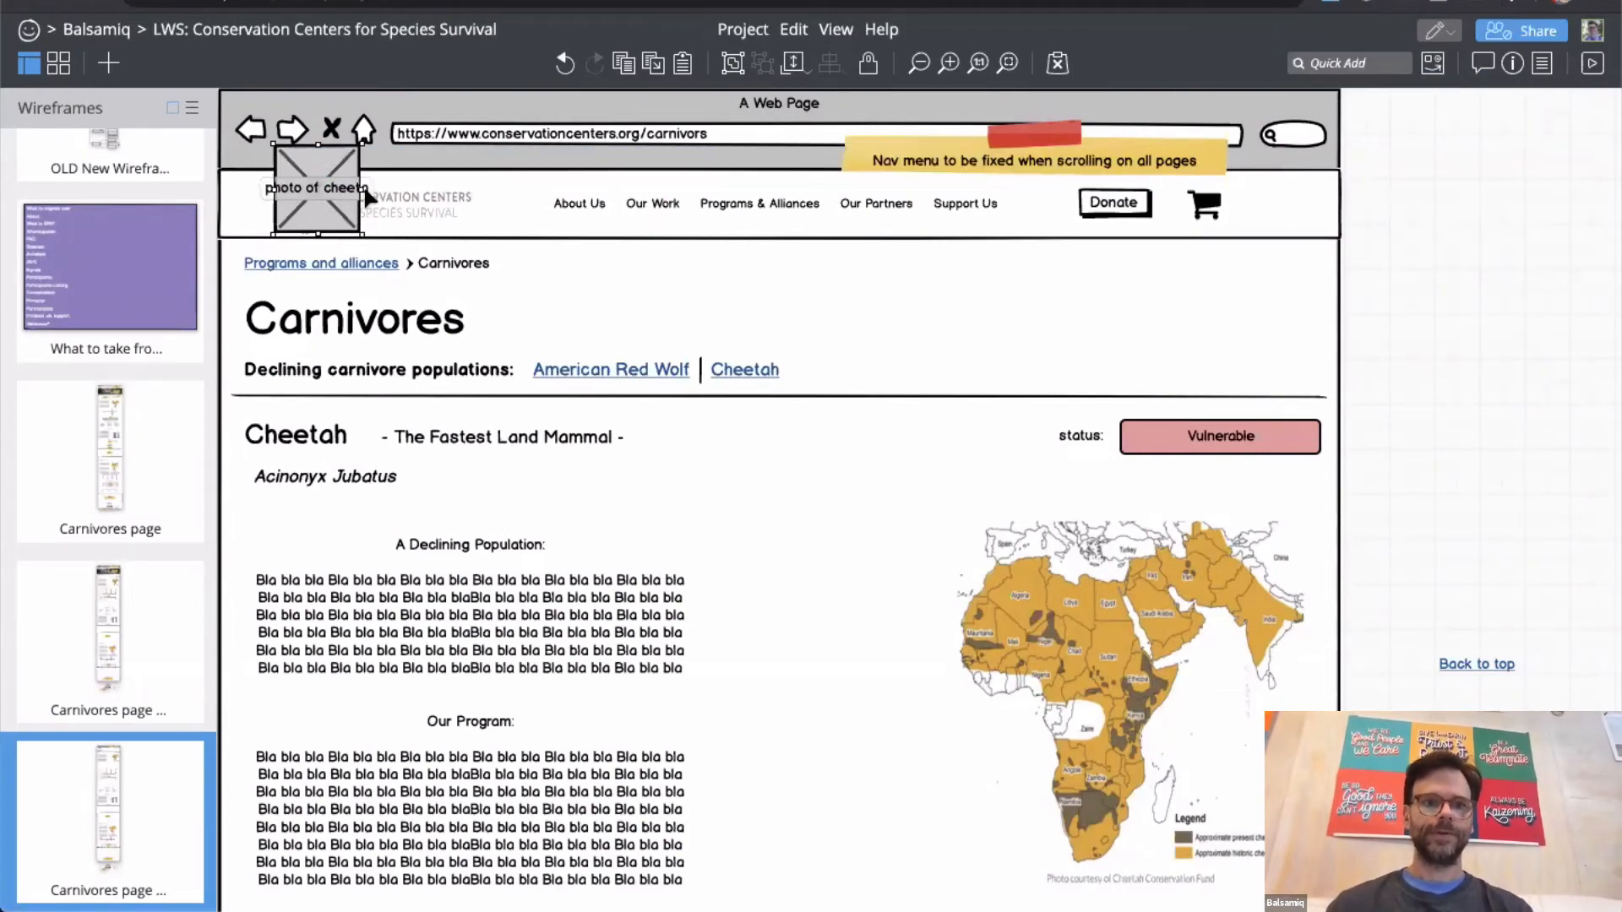
# Step: Widen the image placeholder and move it below the divider line, beside the Cheetah heading
pyautogui.moveTo(370, 187); pyautogui.dragTo(588, 187)
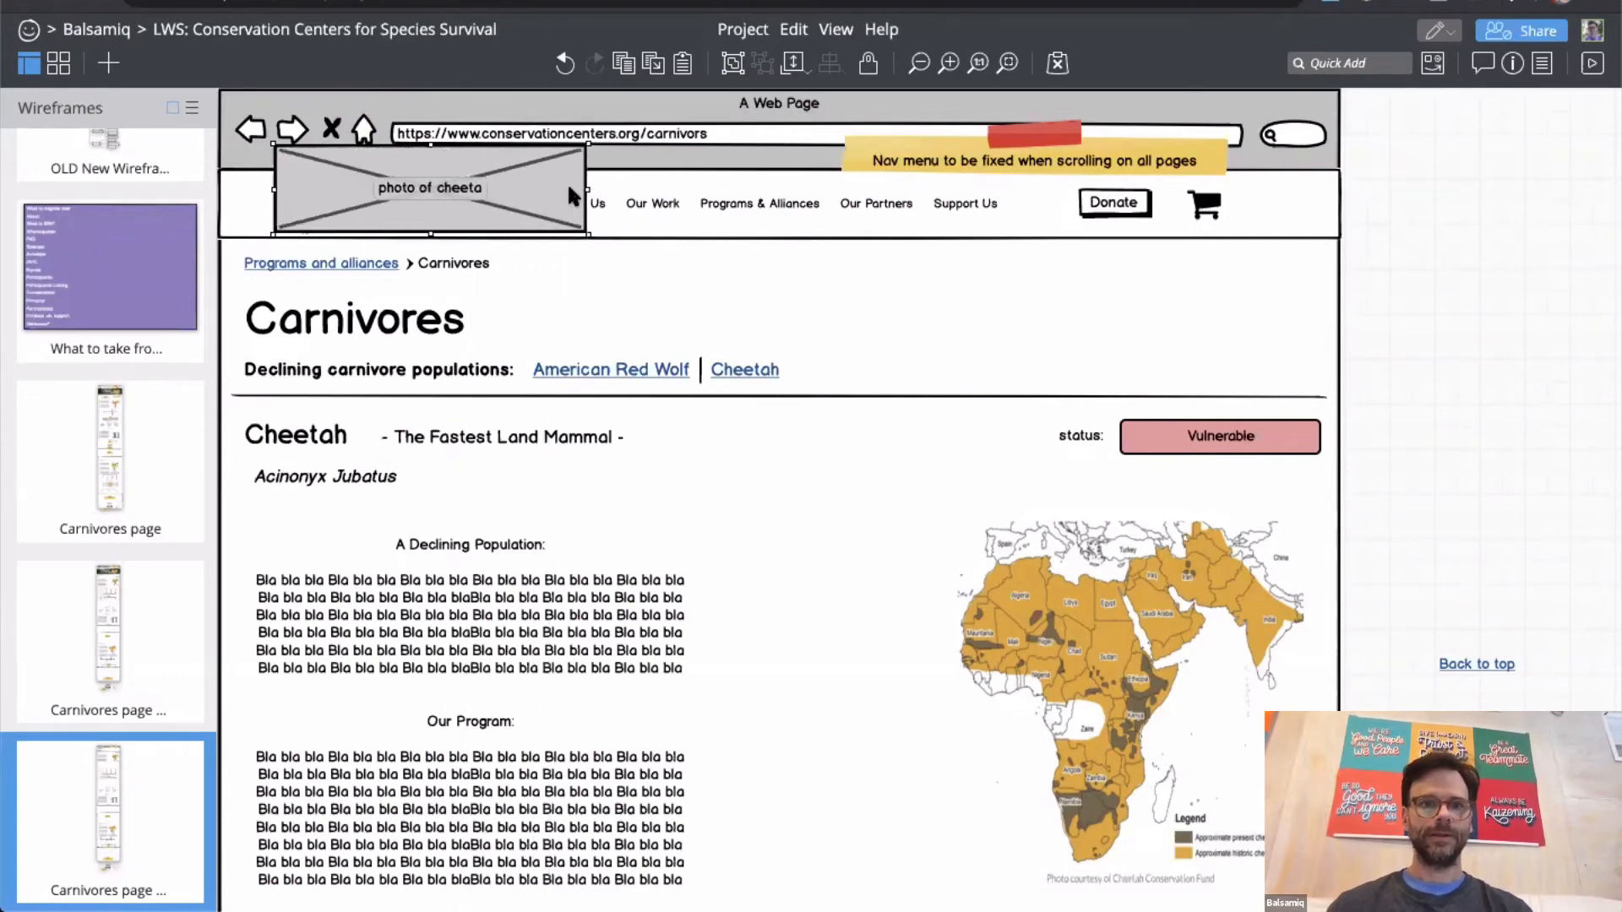
pyautogui.moveTo(473, 196); pyautogui.dragTo(808, 458)
pyautogui.scroll(-1, 1363, 345)
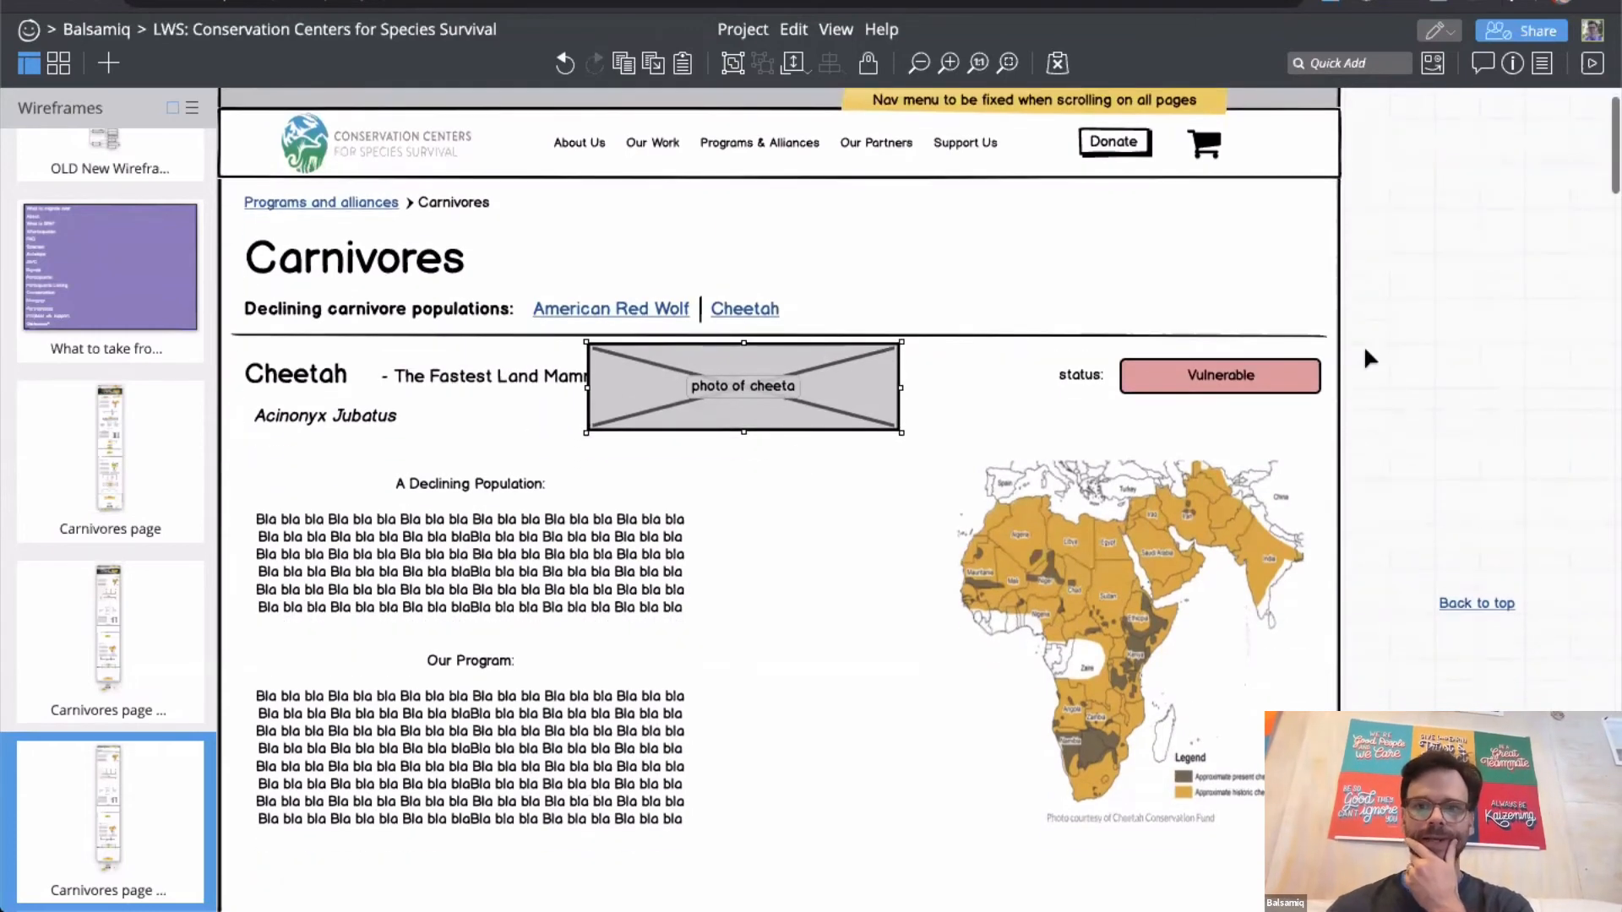
# Step: Move the Cheetah heading, subtitles, status label, text blocks and range map down together to clear space around the photo placeholder
pyautogui.moveTo(1366, 332); pyautogui.dragTo(250, 619)
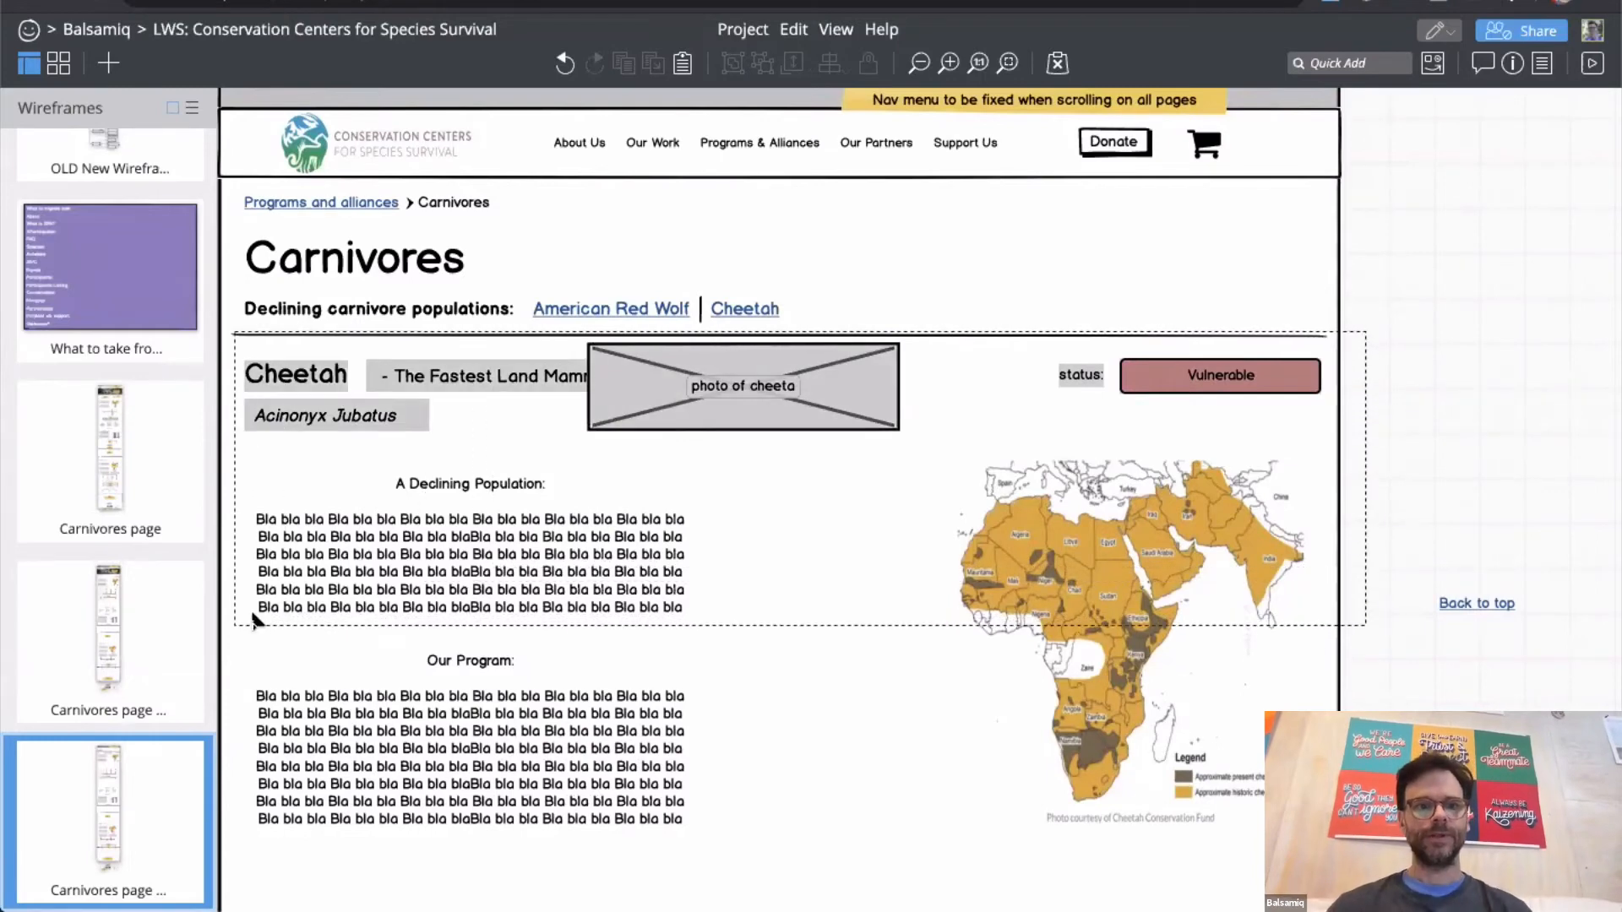
pyautogui.keyDown('shift'); pyautogui.click(676, 392); pyautogui.keyUp('shift')
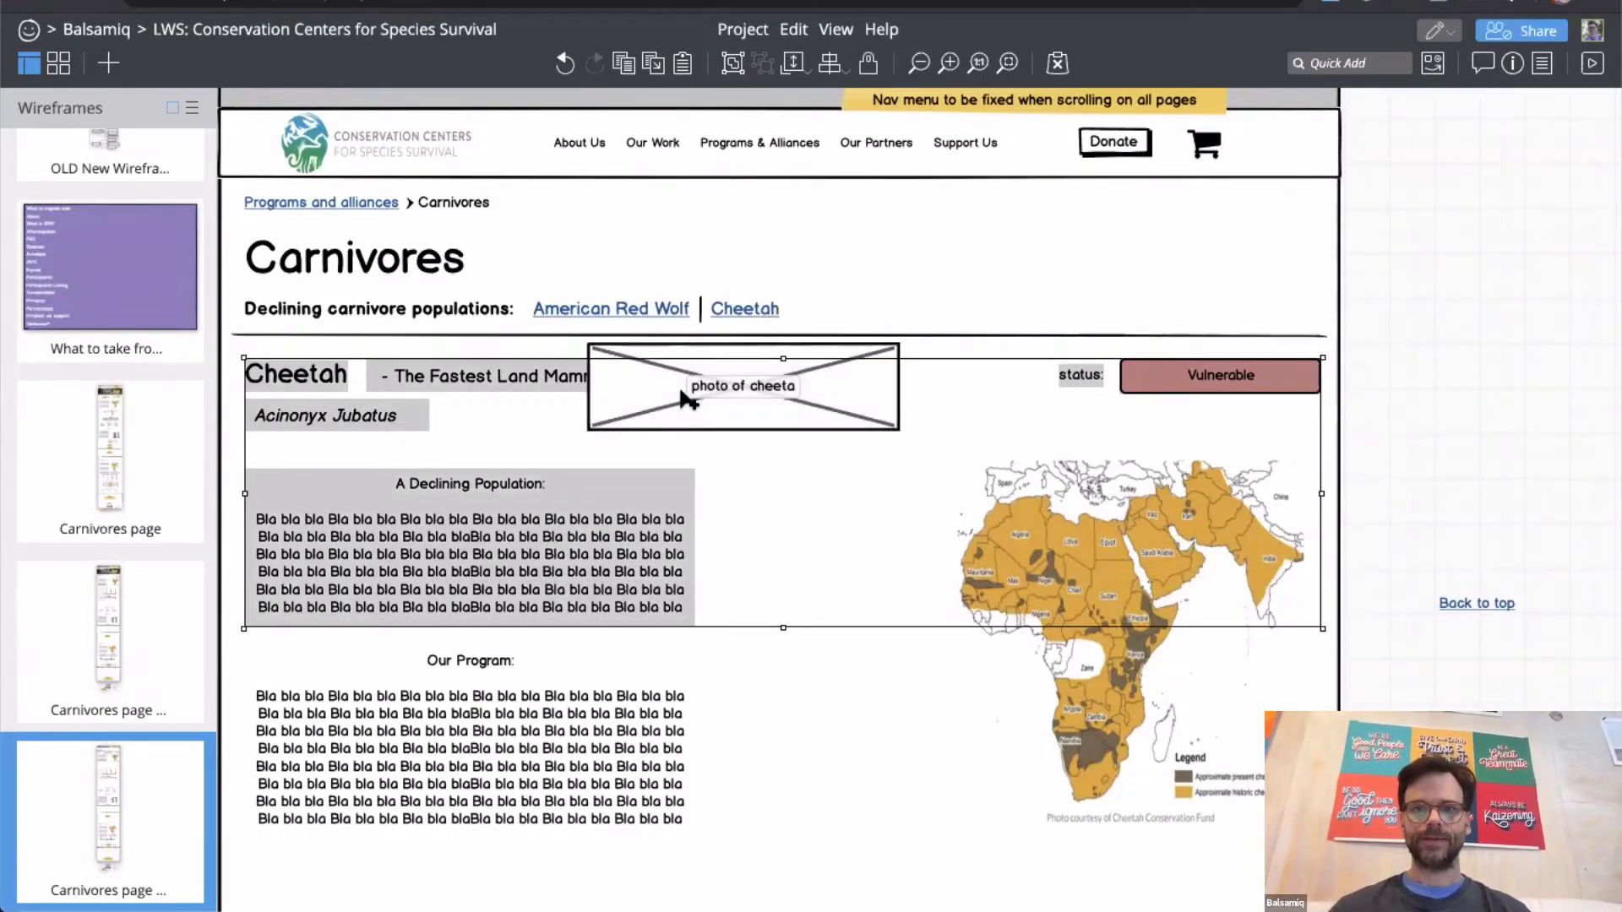
pyautogui.keyDown('shift'); pyautogui.click(1132, 532); pyautogui.keyUp('shift')
pyautogui.scroll(-3, 550, 586)
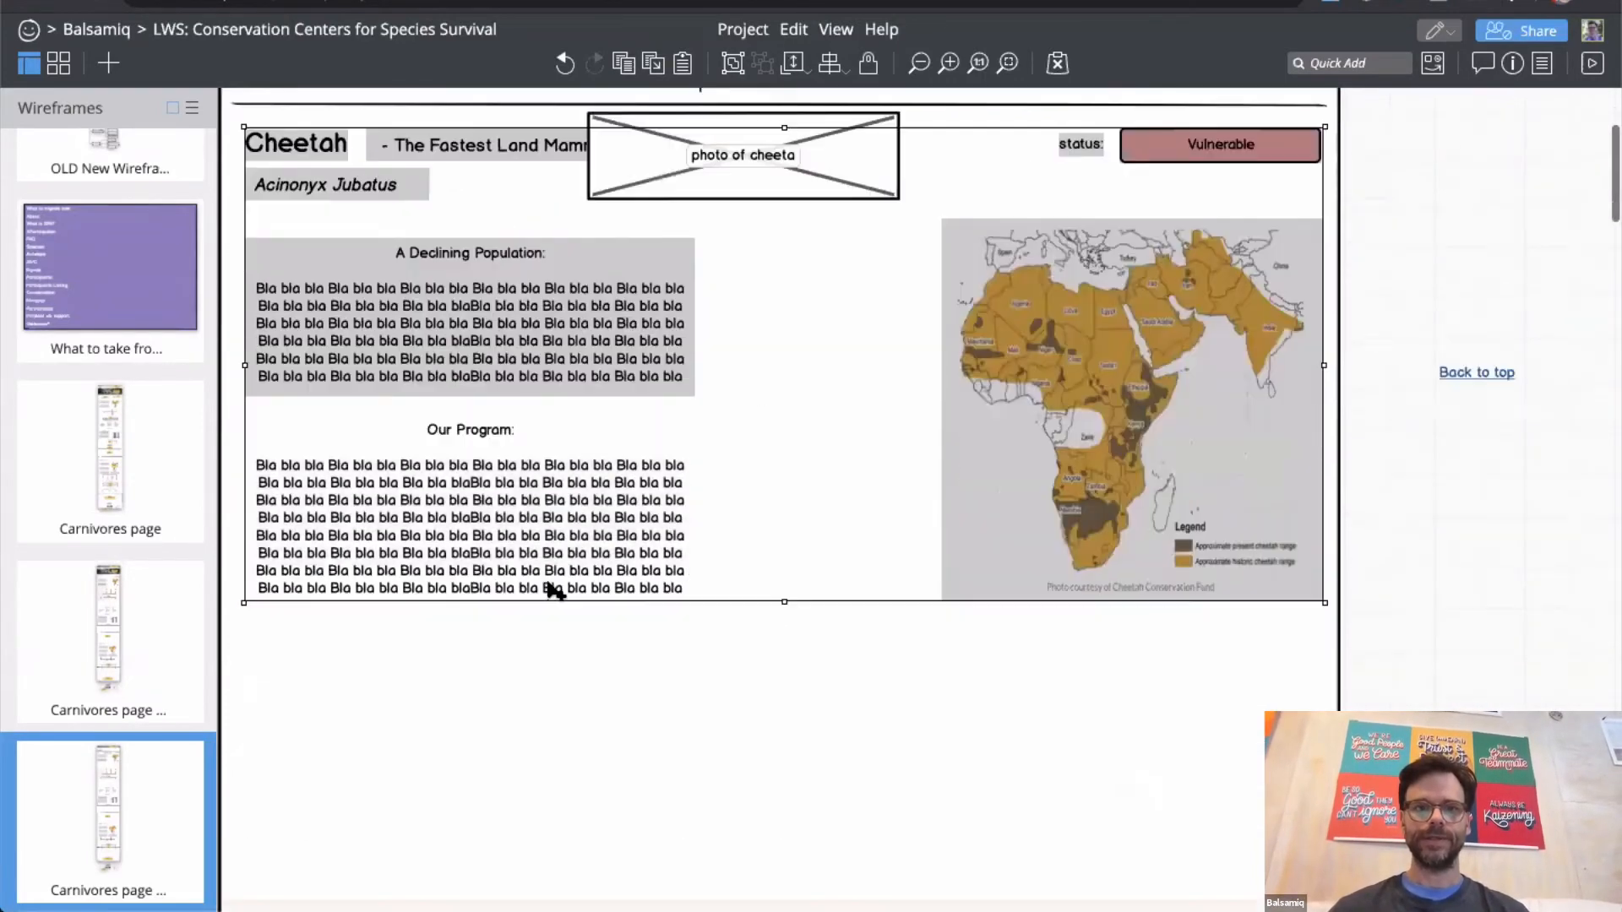
pyautogui.keyDown('shift'); pyautogui.click(488, 447); pyautogui.keyUp('shift')
pyautogui.hotkey('shift', 'Up')
pyautogui.hotkey('shift', 'Up')
pyautogui.hotkey('shift', 'Up')
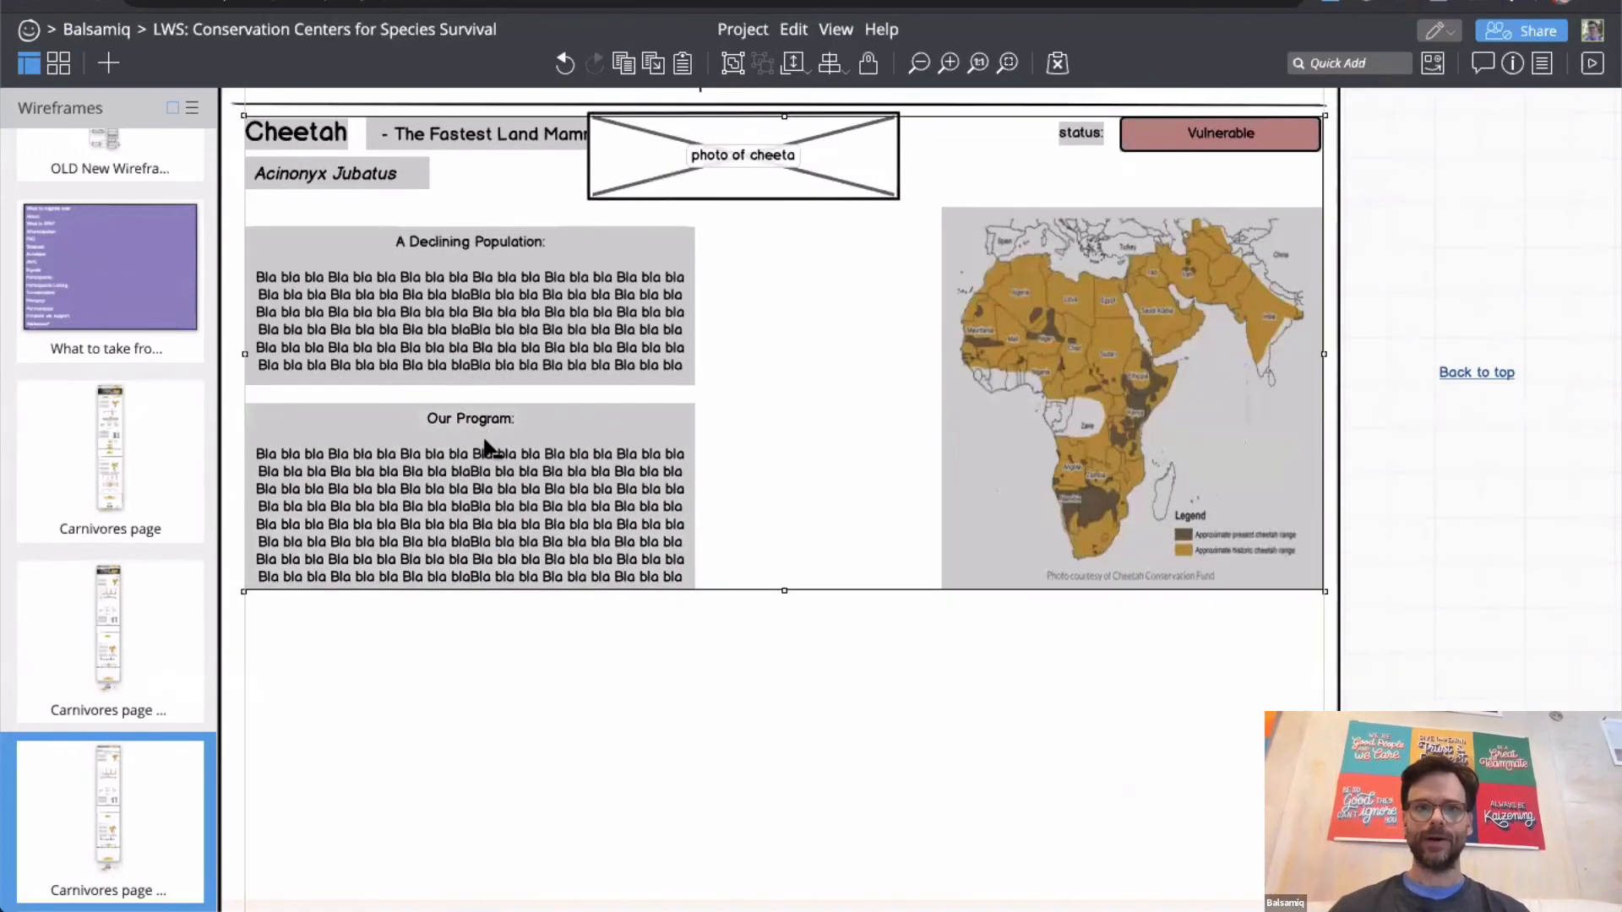
pyautogui.hotkey('shift', 'Down')
pyautogui.hotkey('shift', 'Down')
pyautogui.hotkey('shift', 'Down')
pyautogui.hotkey('shift', 'Down')
pyautogui.hotkey('shift', 'Down')
pyautogui.hotkey('shift', 'Down')
pyautogui.hotkey('shift', 'Down')
pyautogui.hotkey('shift', 'Down')
pyautogui.hotkey('shift', 'Down')
pyautogui.hotkey('shift', 'Down')
pyautogui.hotkey('shift', 'Down')
pyautogui.hotkey('shift', 'Down')
pyautogui.hotkey('shift', 'Down')
pyautogui.hotkey('shift', 'Down')
pyautogui.hotkey('shift', 'Down')
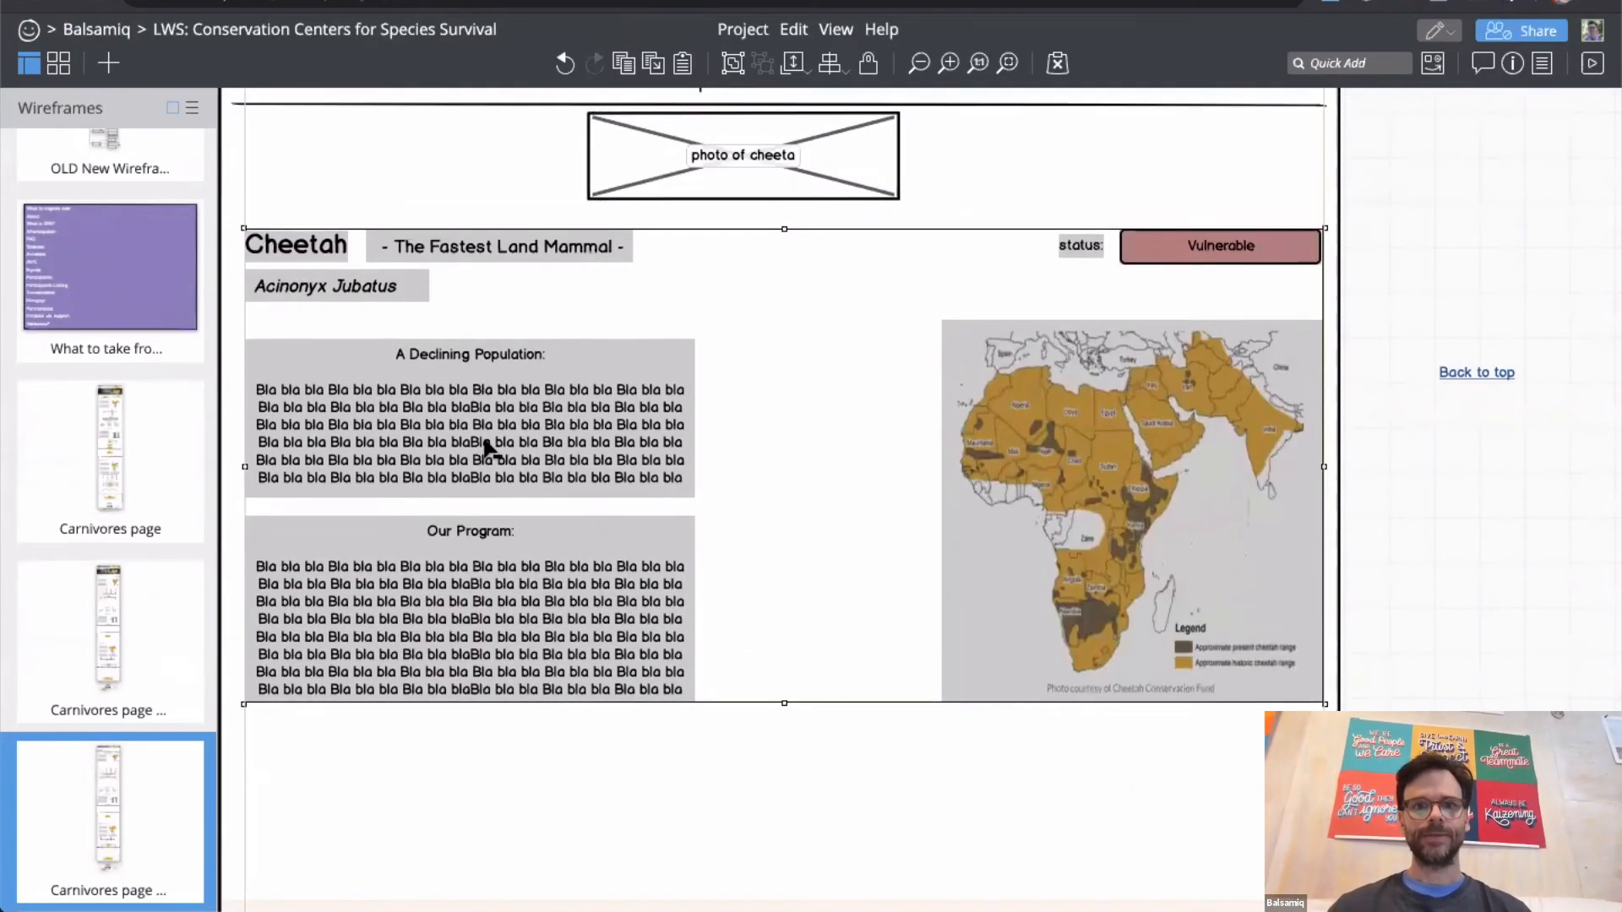
pyautogui.hotkey('shift', 'Down')
pyautogui.hotkey('shift', 'Down')
pyautogui.hotkey('shift', 'Down')
pyautogui.hotkey('shift', 'Down')
pyautogui.hotkey('shift', 'Down')
pyautogui.hotkey('shift', 'Down')
pyautogui.hotkey('shift', 'Down')
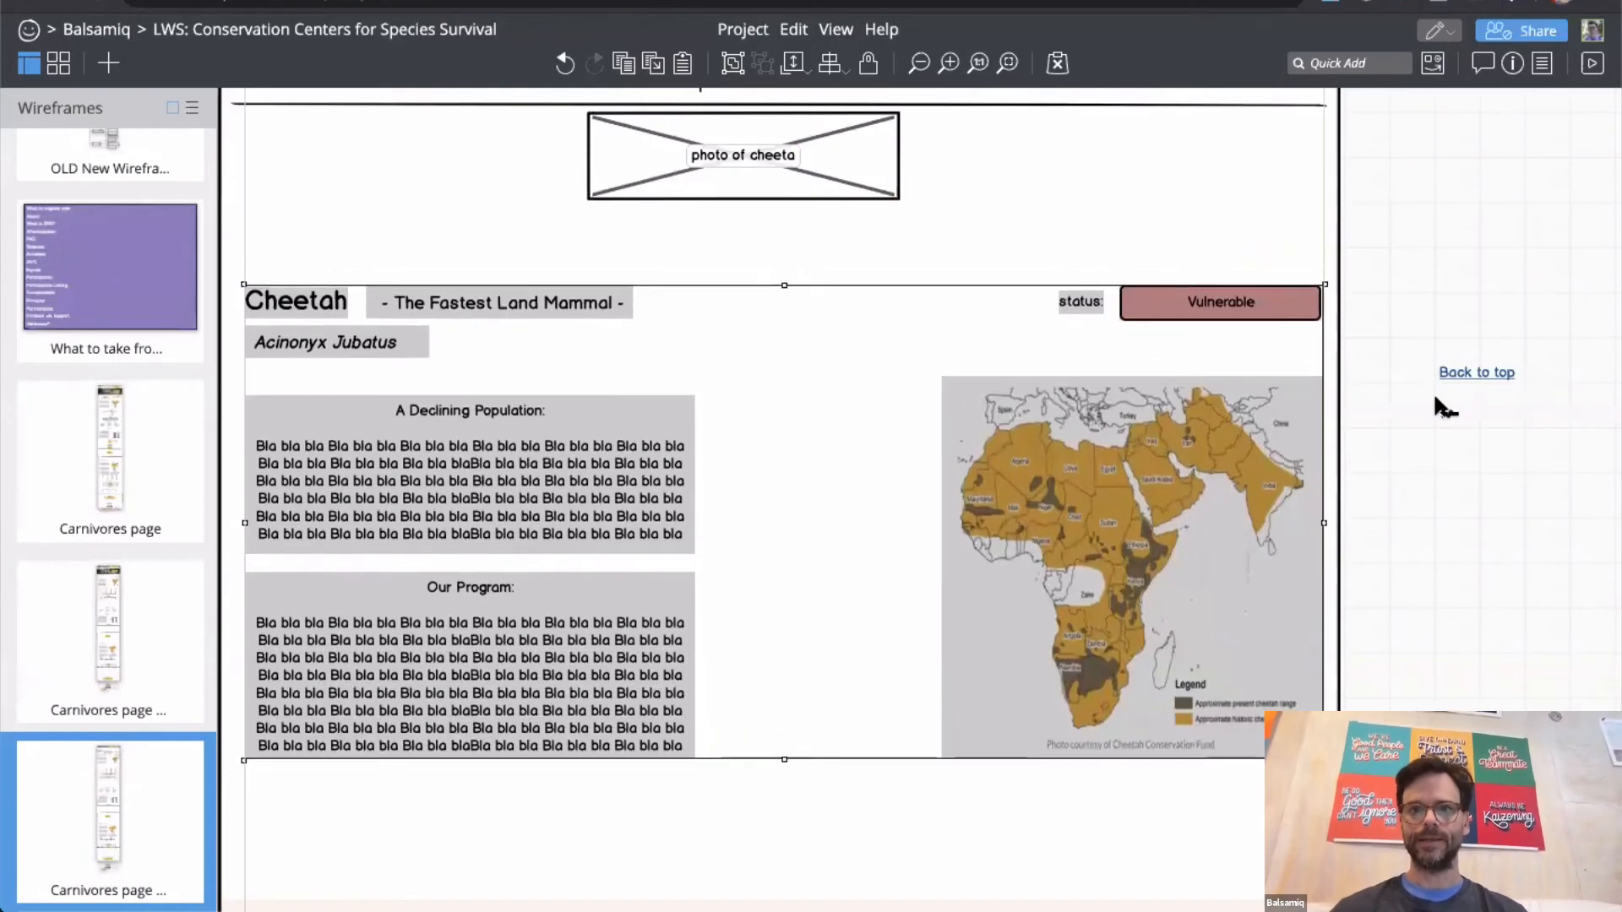
pyautogui.click(1418, 479)
# Step: Align the photo placeholder with the content's left edge and enlarge it to span the content width down to the Cheetah heading
pyautogui.scroll(1, 1393, 452)
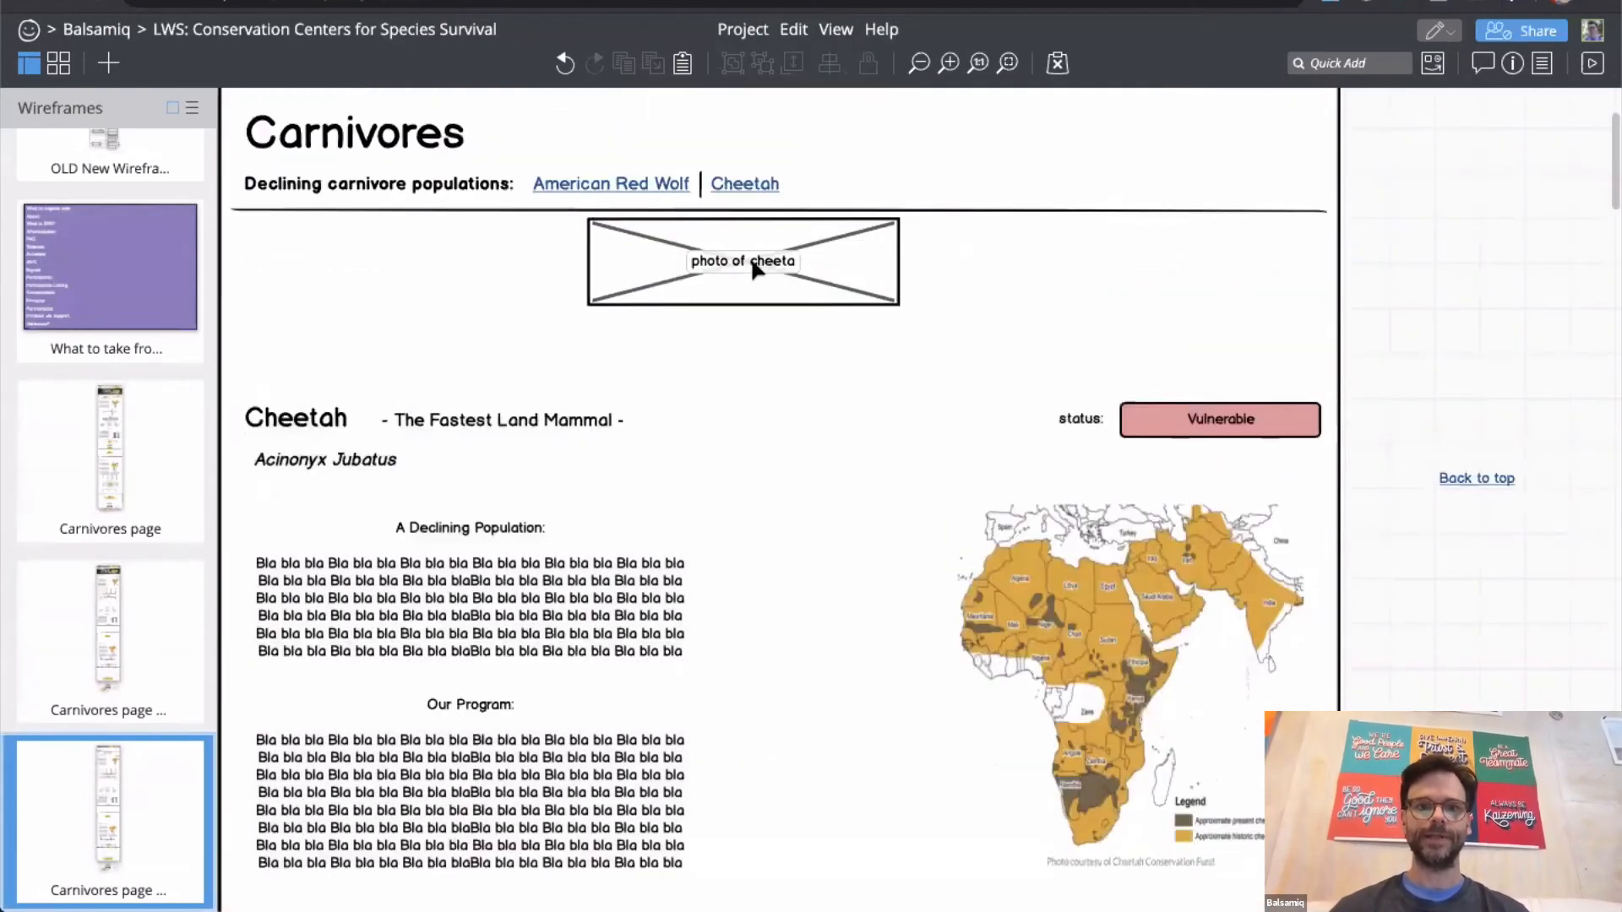
pyautogui.moveTo(753, 265); pyautogui.dragTo(423, 272)
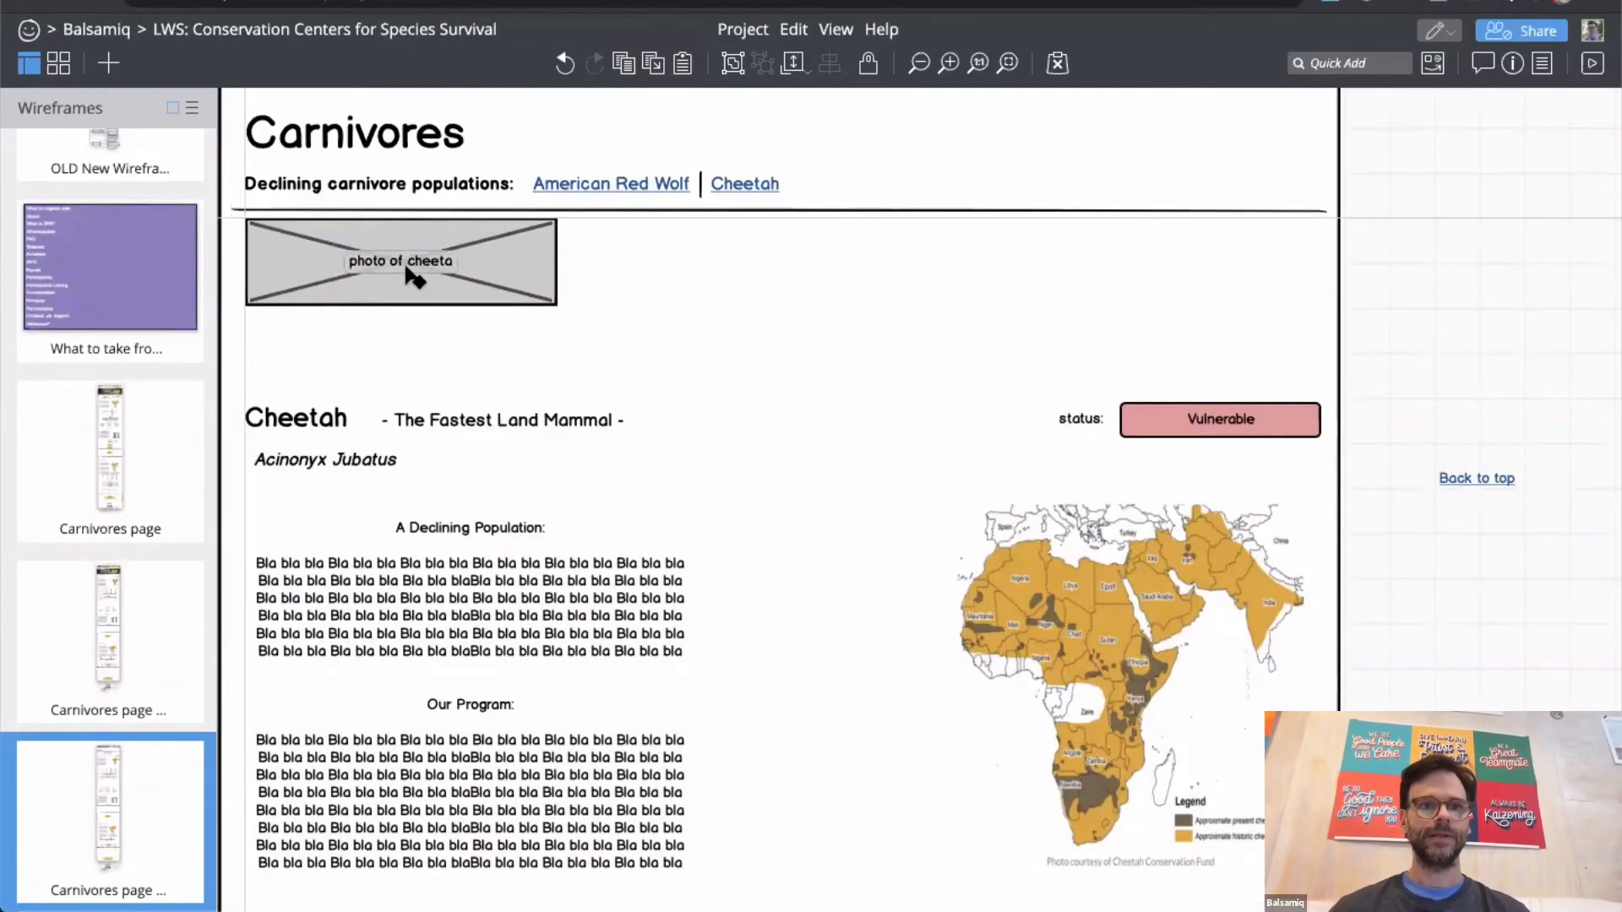
pyautogui.moveTo(557, 267); pyautogui.dragTo(1320, 261)
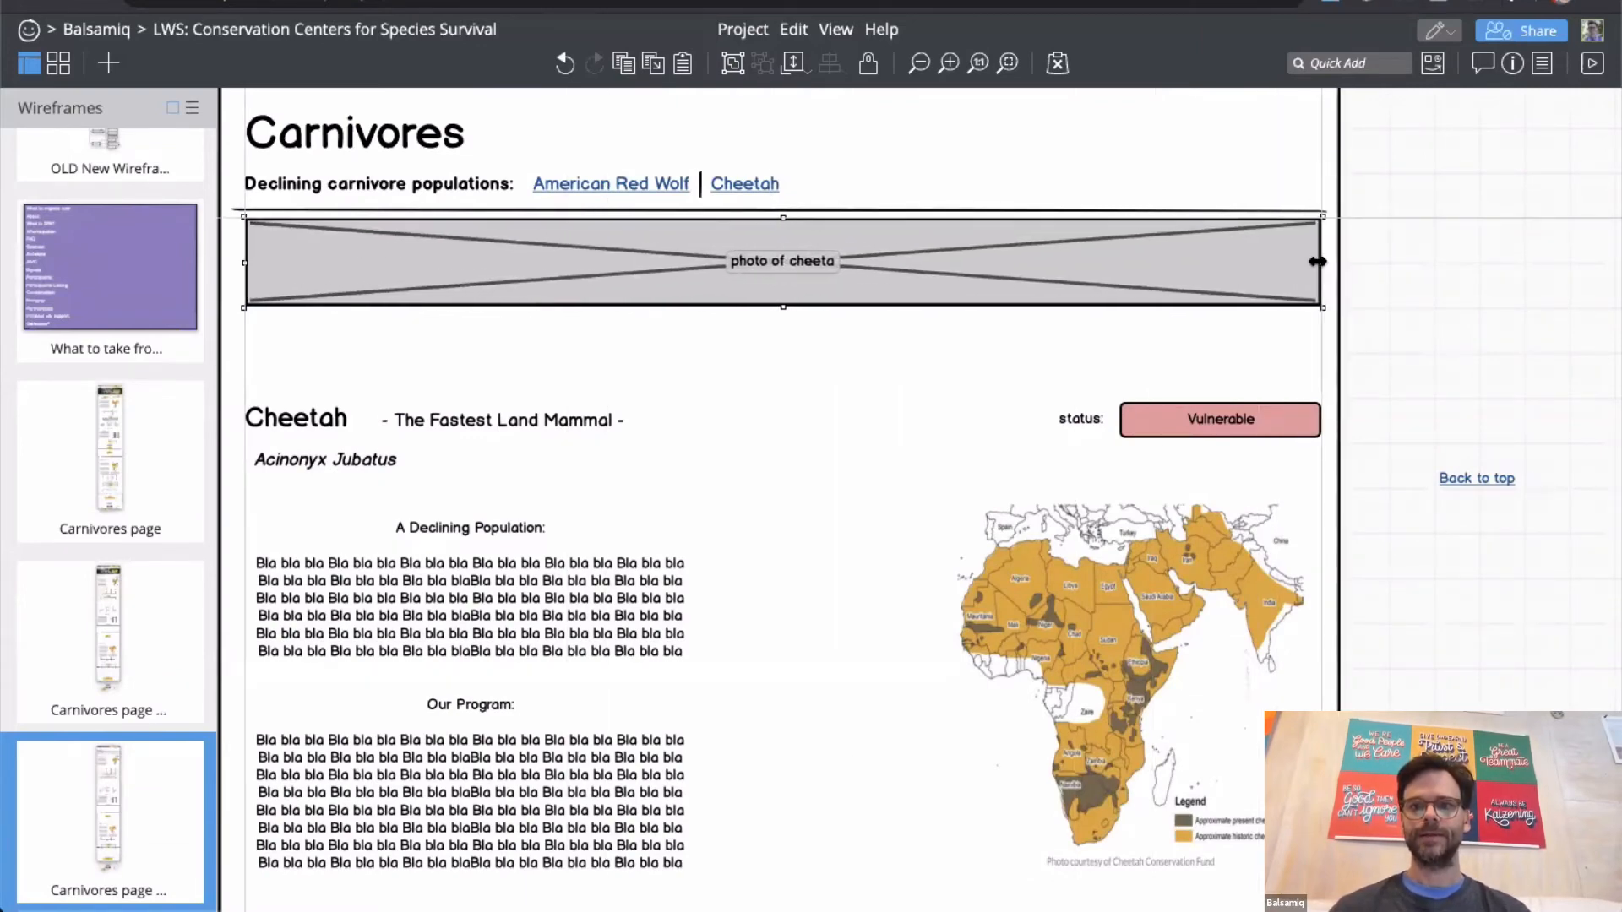
pyautogui.moveTo(784, 310); pyautogui.dragTo(775, 398)
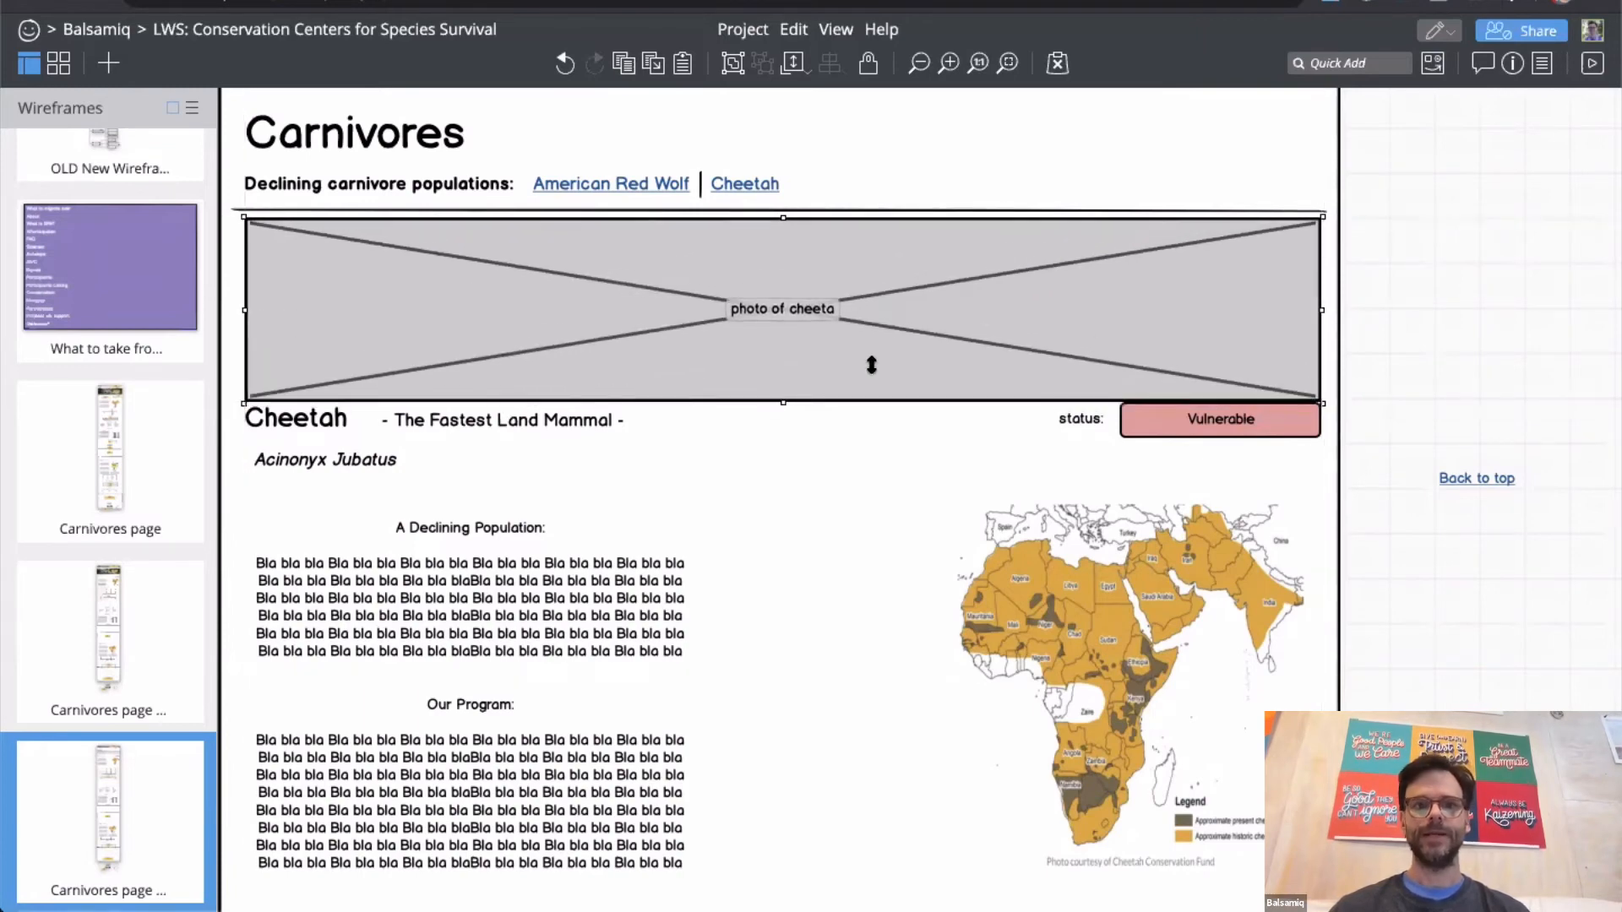
pyautogui.click(1373, 299)
pyautogui.scroll(3, 1377, 321)
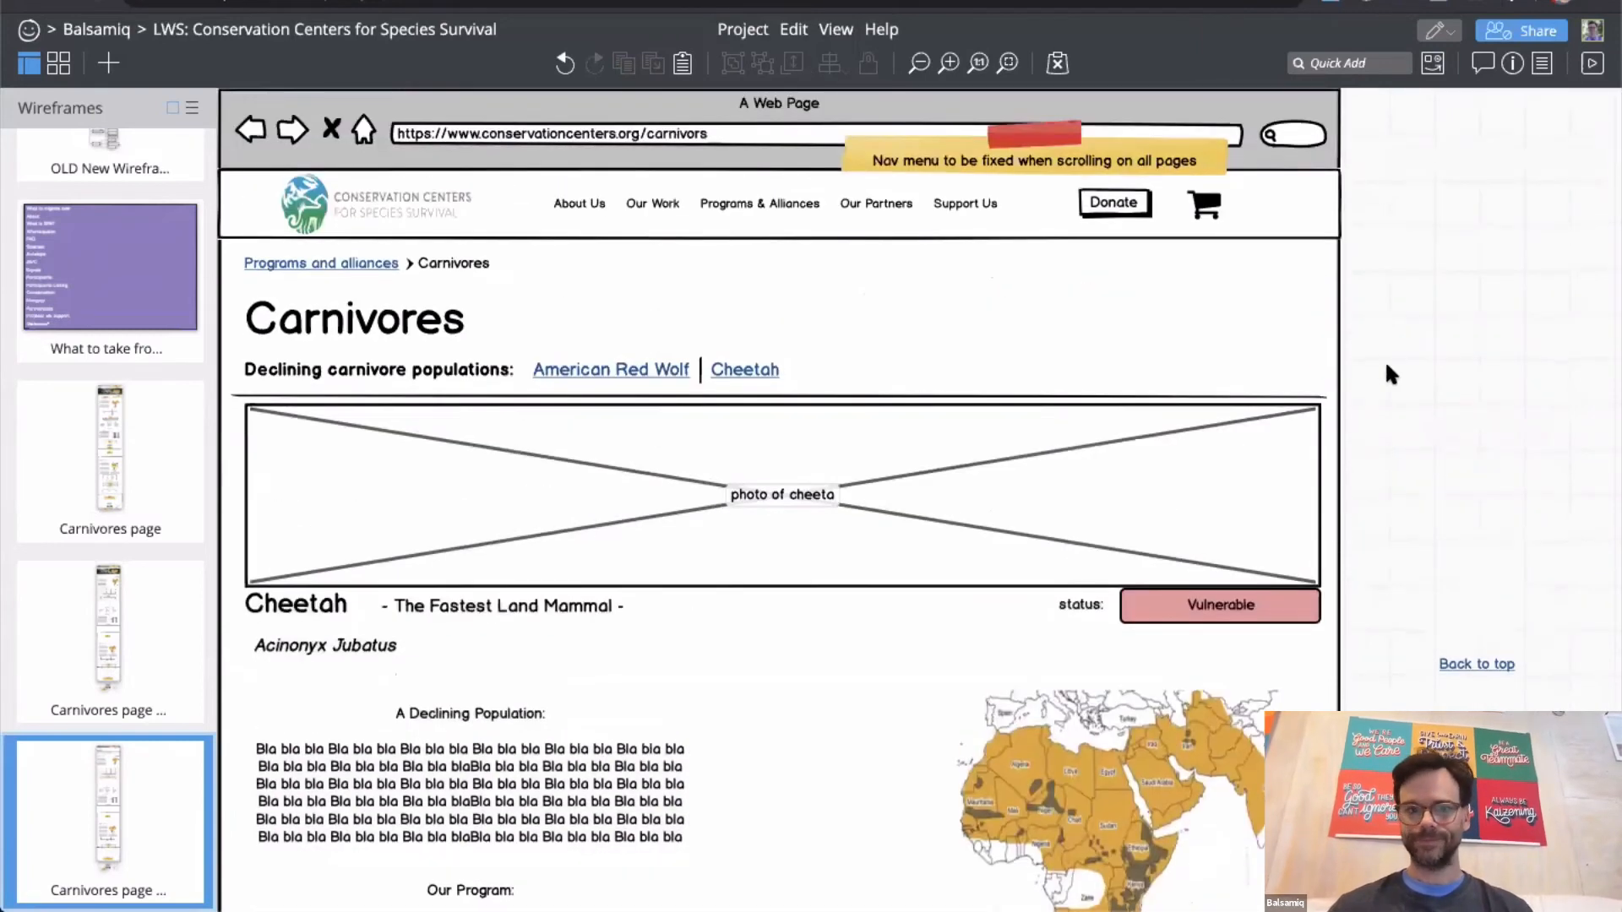
# Step: Shift the Cheetah heading, status, text blocks and map down slightly to leave a gap below the photo placeholder
pyautogui.scroll(-3, 1387, 365)
pyautogui.moveTo(1376, 262); pyautogui.dragTo(237, 825)
pyautogui.hotkey('shift', 'Down')
pyautogui.hotkey('shift', 'Down')
pyautogui.hotkey('shift', 'Down')
pyautogui.hotkey('shift', 'Down')
pyautogui.hotkey('shift', 'Down')
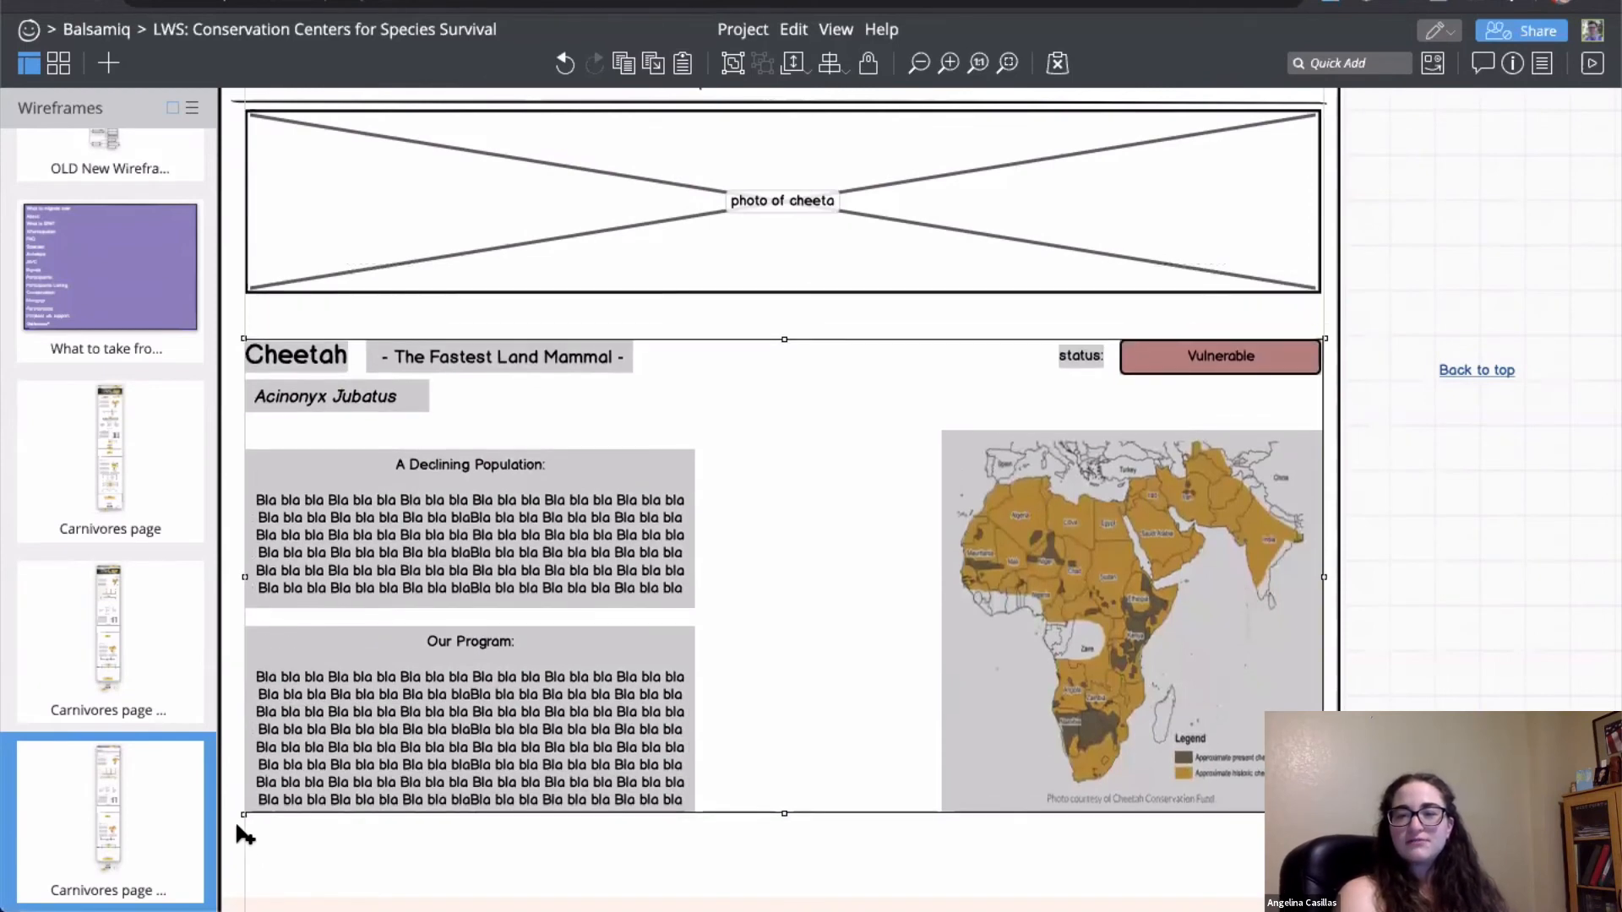
pyautogui.hotkey('shift', 'Up')
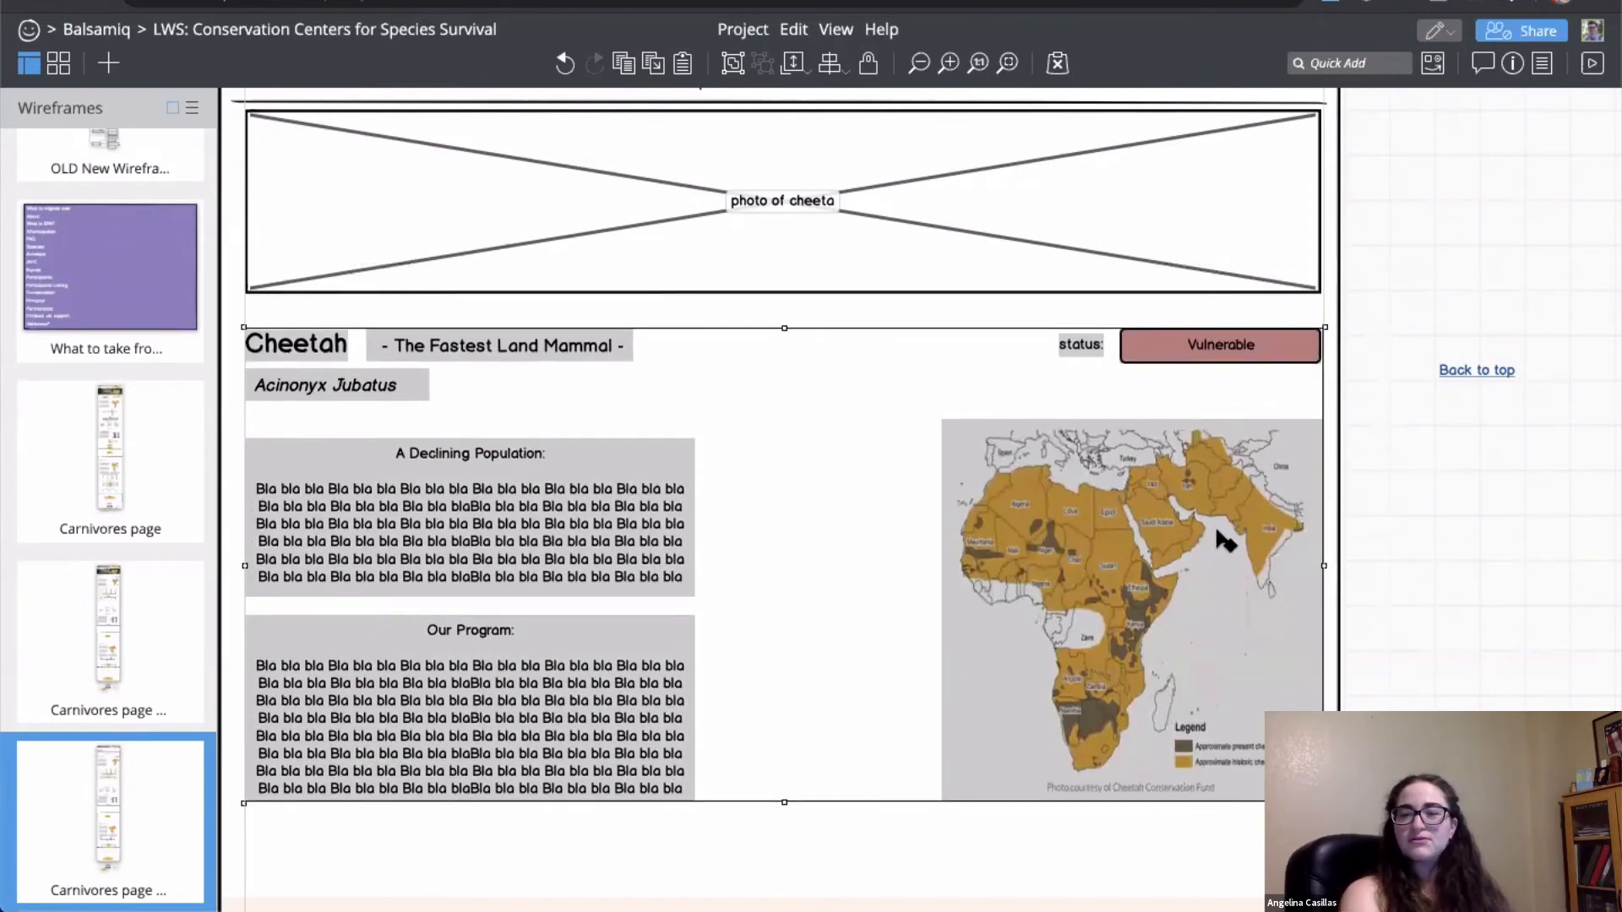
pyautogui.click(1493, 479)
pyautogui.scroll(4, 1494, 479)
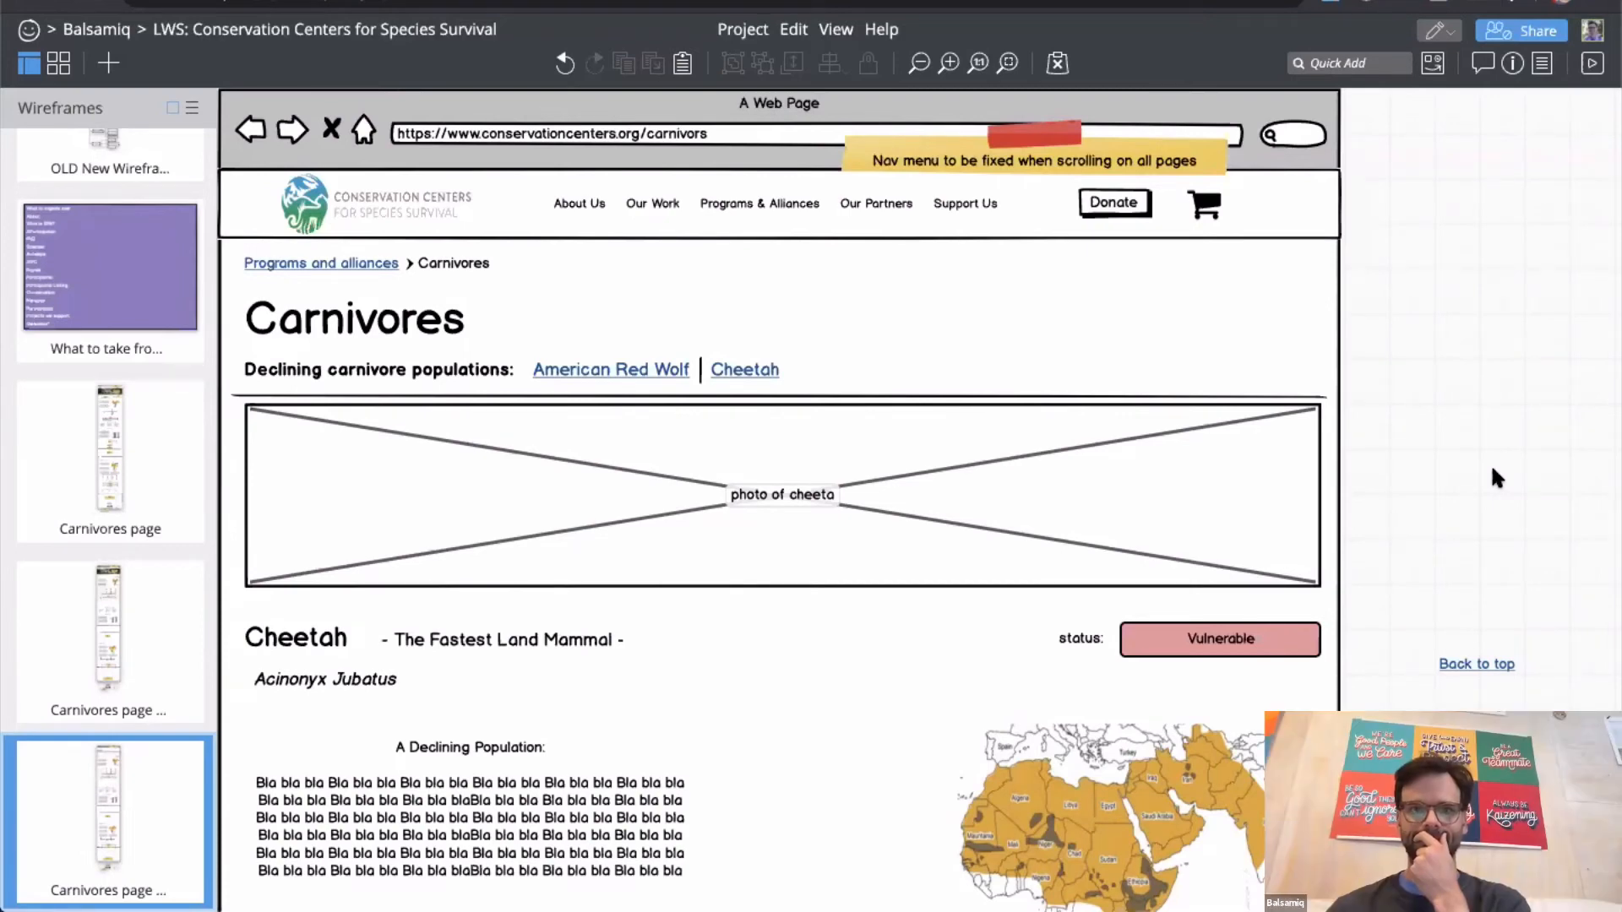
# Step: Correct the image placeholder's label to "photo of cheetah"
pyautogui.scroll(-1, 1183, 499)
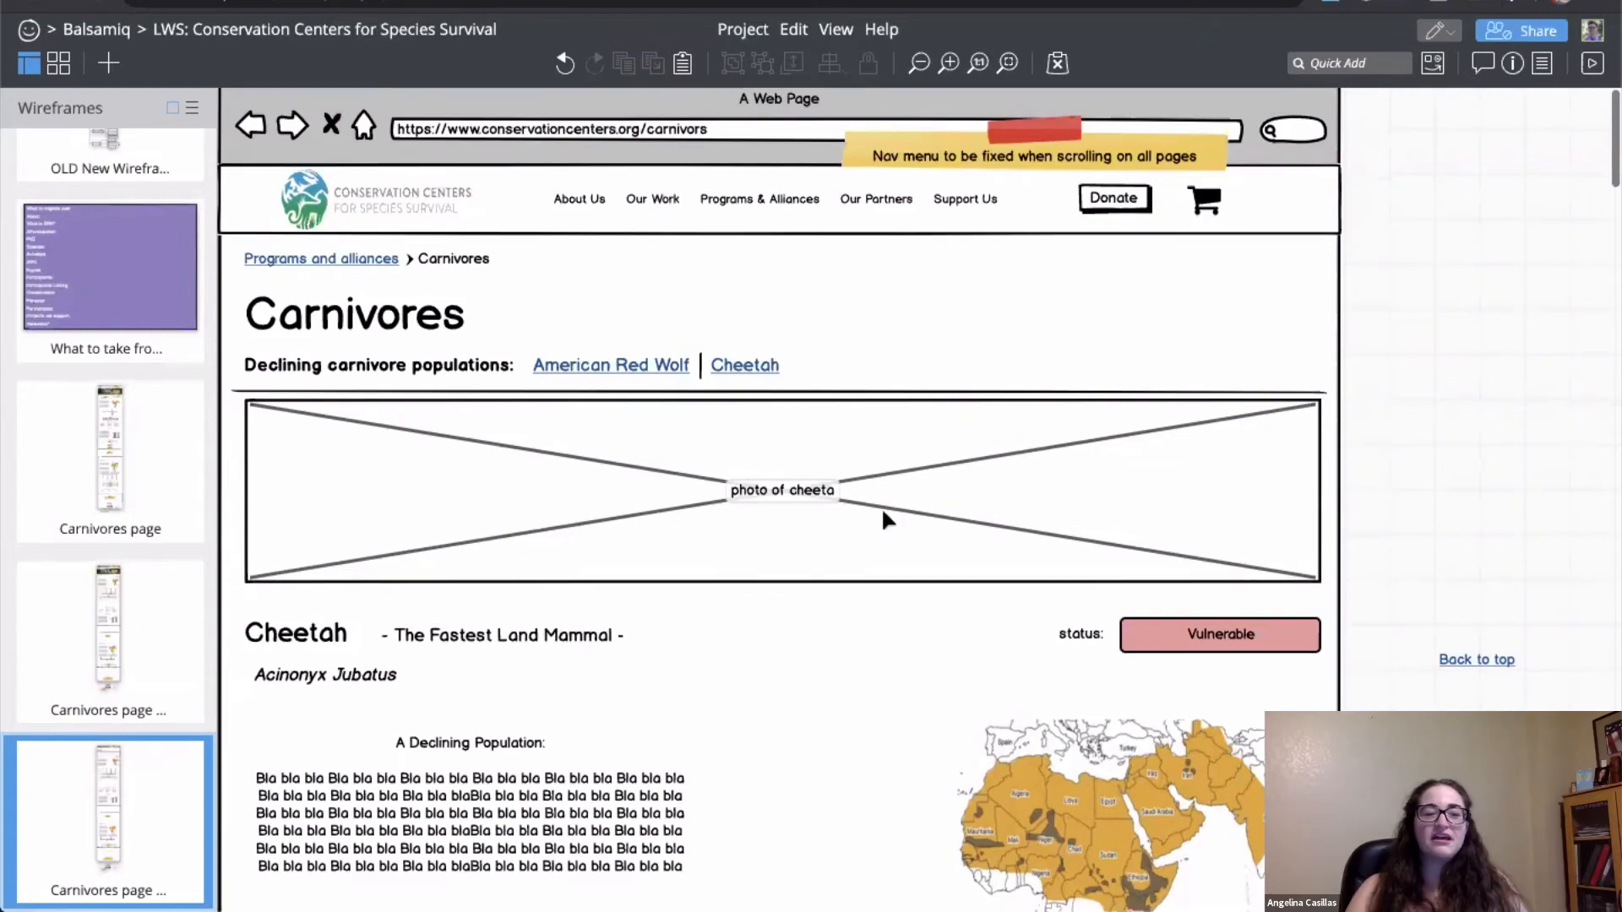
pyautogui.doubleClick(826, 502)
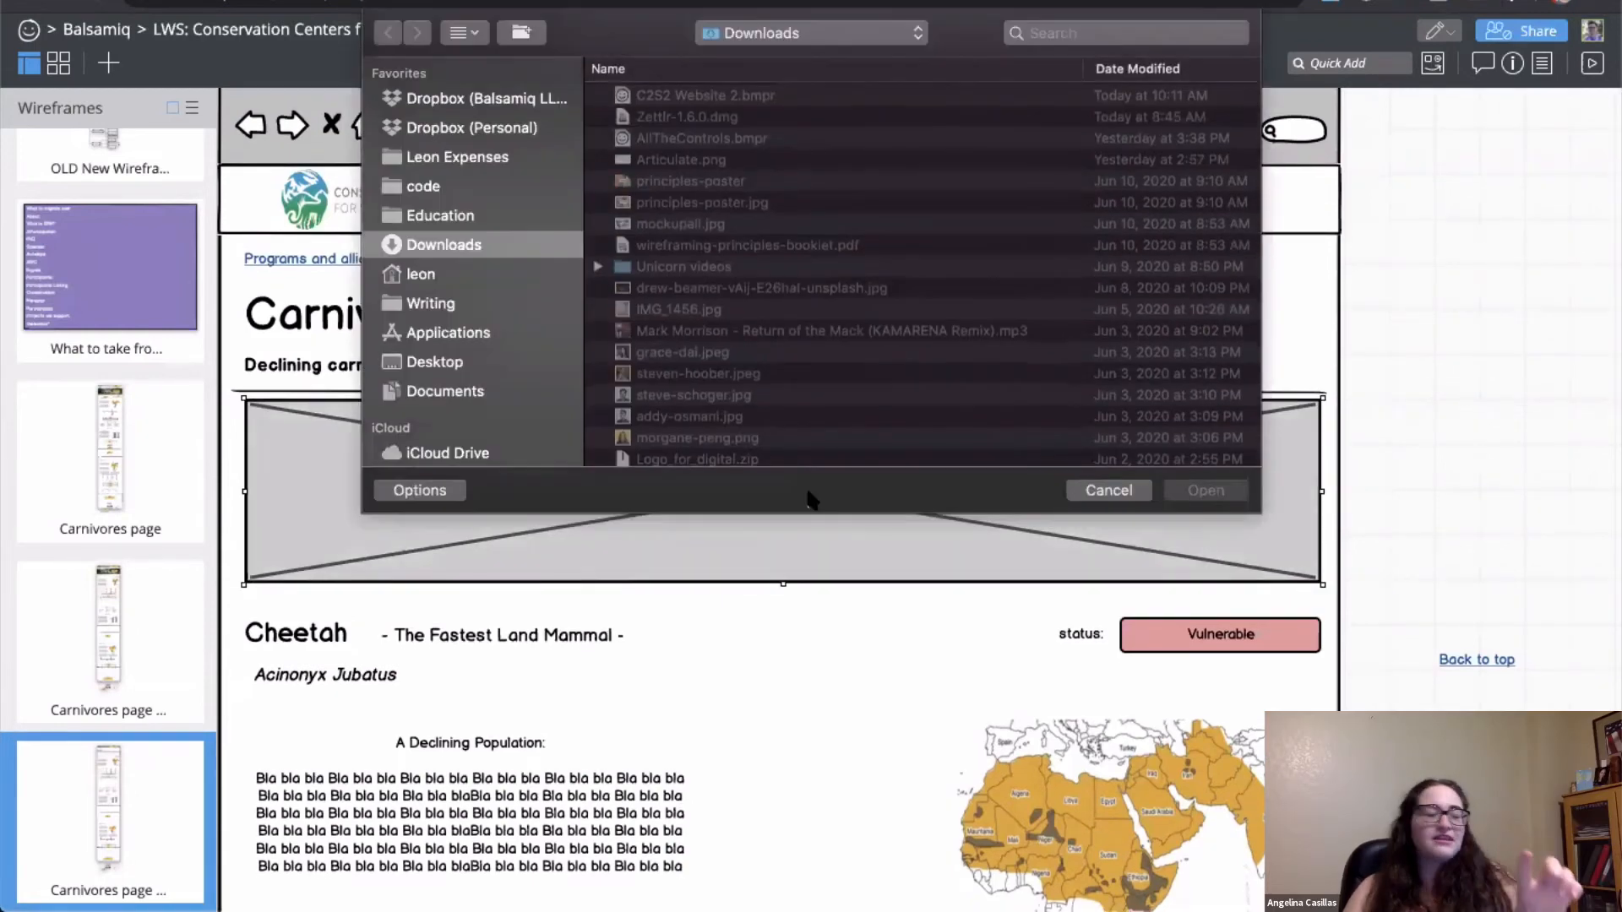
pyautogui.press('Escape')
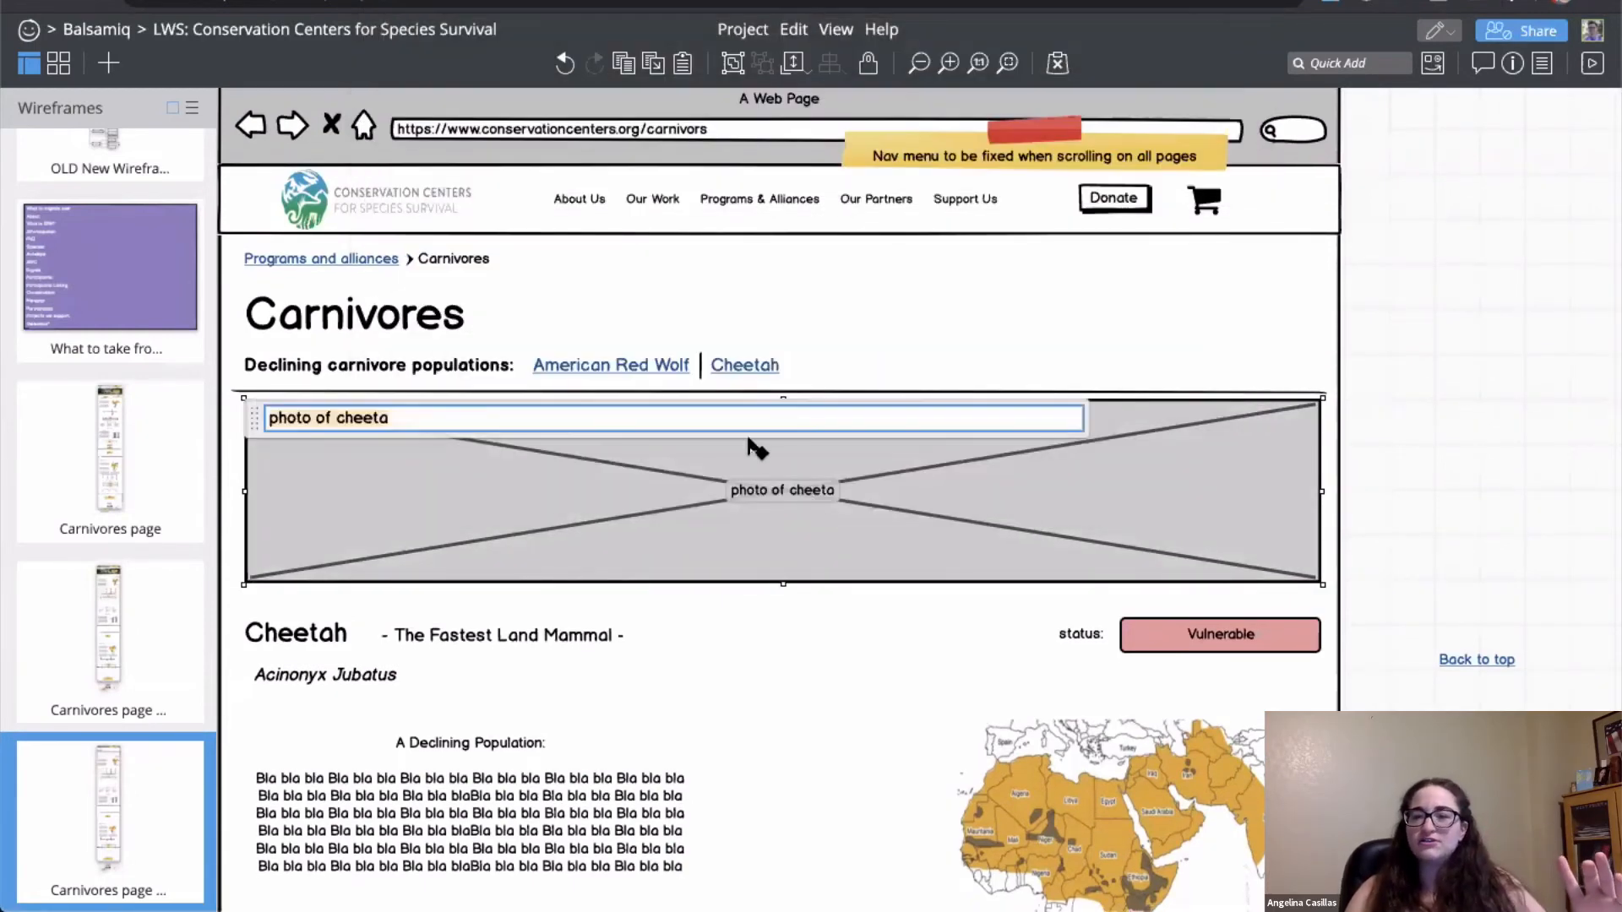
pyautogui.write('j')
pyautogui.press('Return')
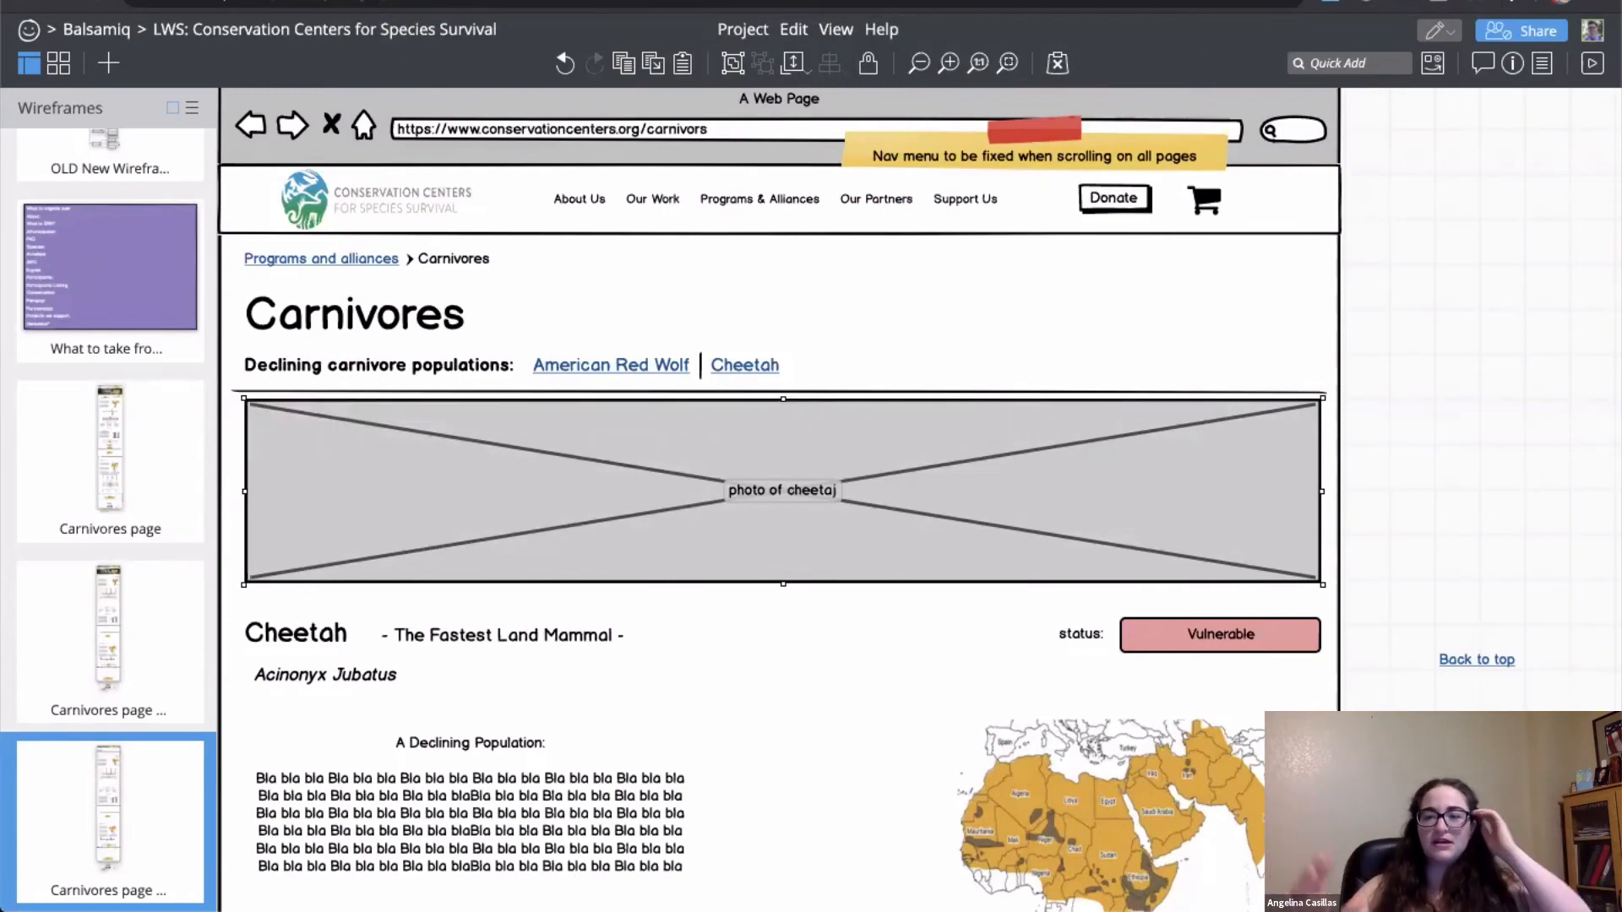
pyautogui.press('Return')
pyautogui.press('BackSpace')
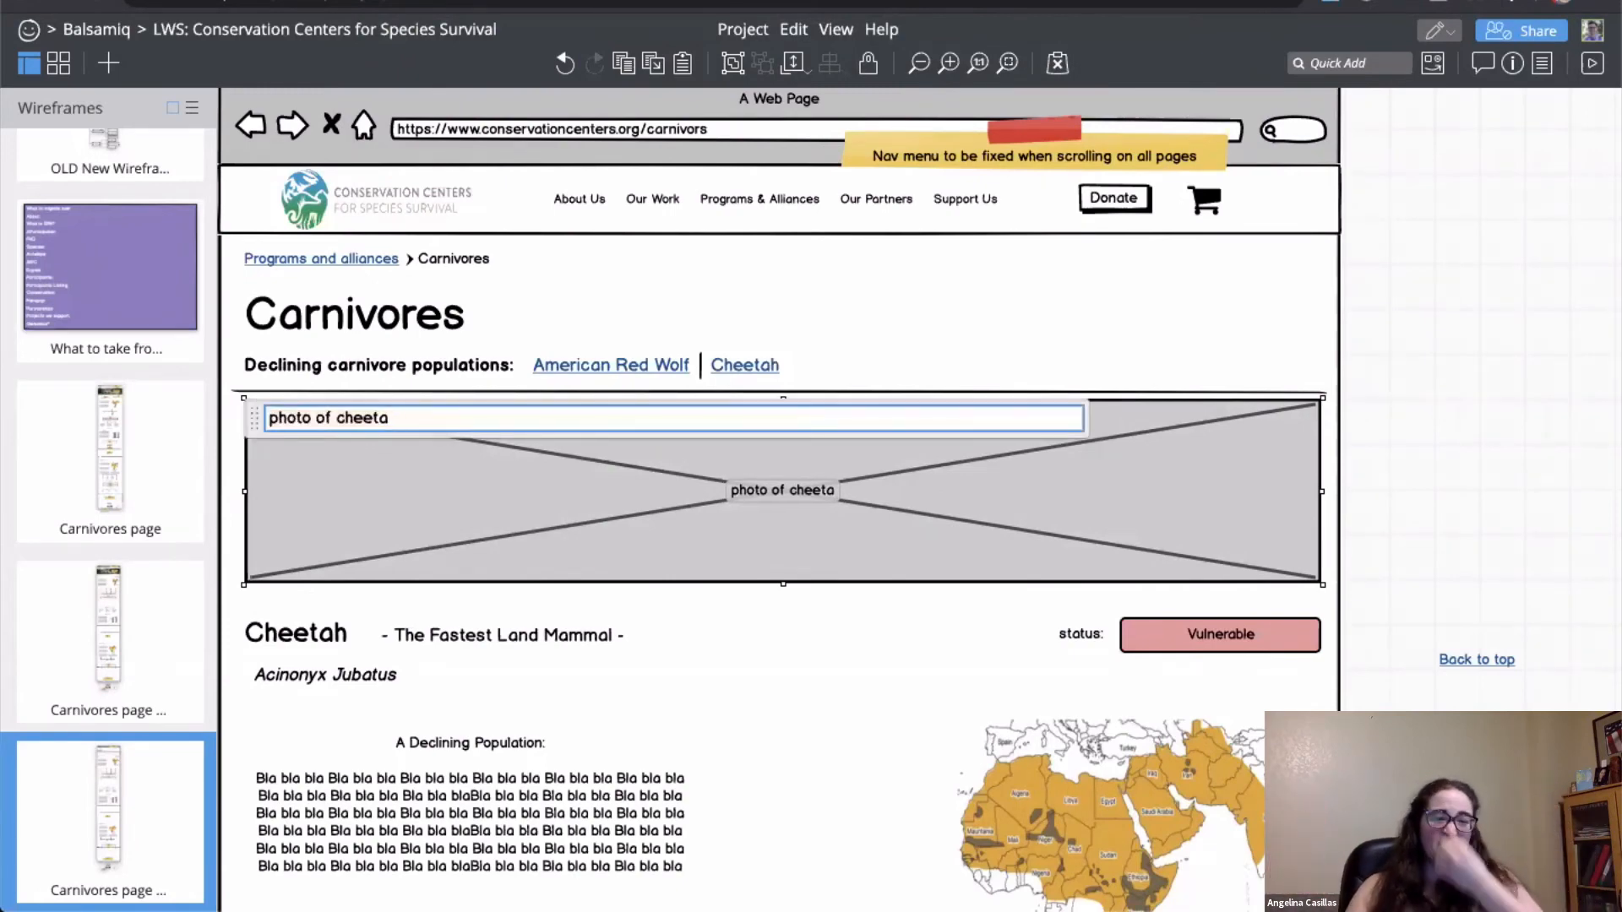
pyautogui.write('h')
pyautogui.press('Return')
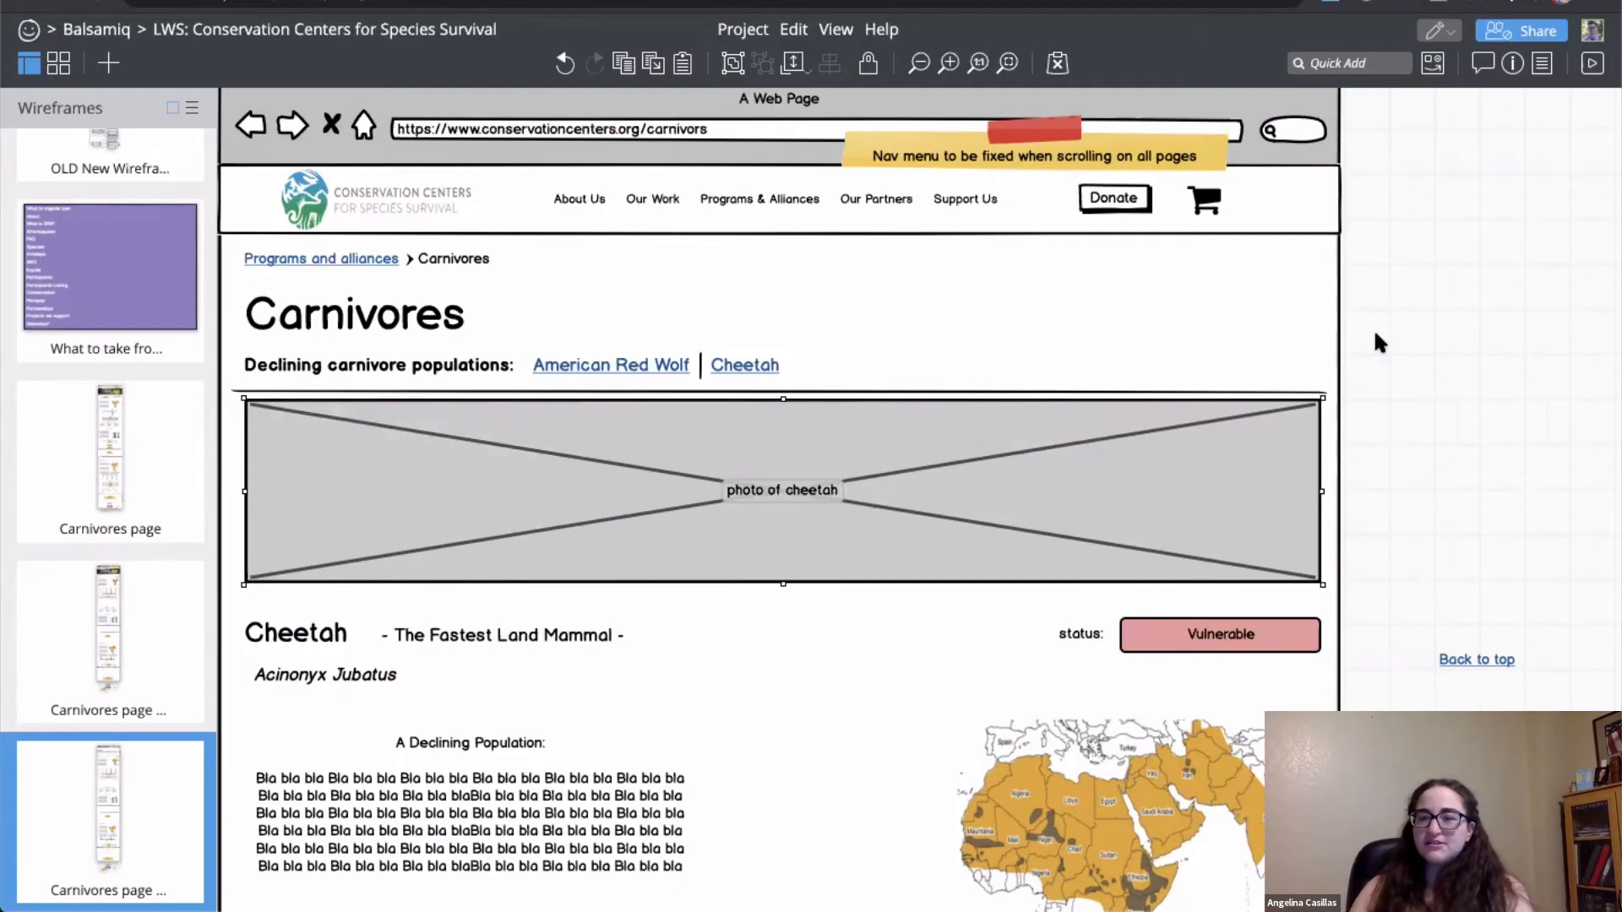
pyautogui.click(1481, 346)
pyautogui.scroll(-1, 1481, 346)
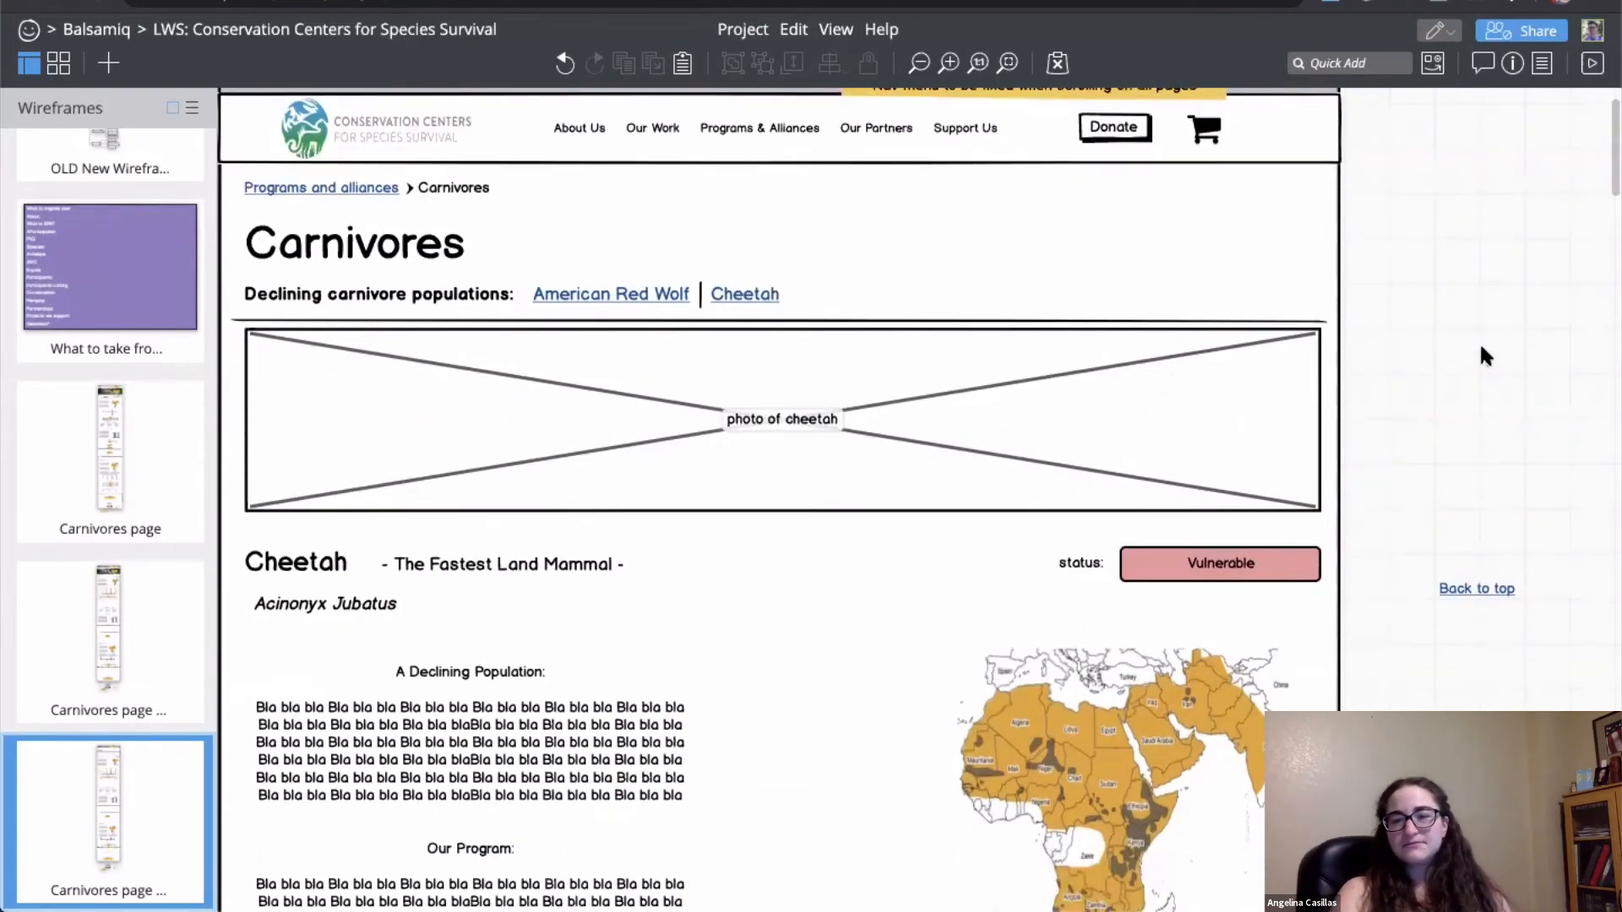
pyautogui.scroll(-1, 1480, 348)
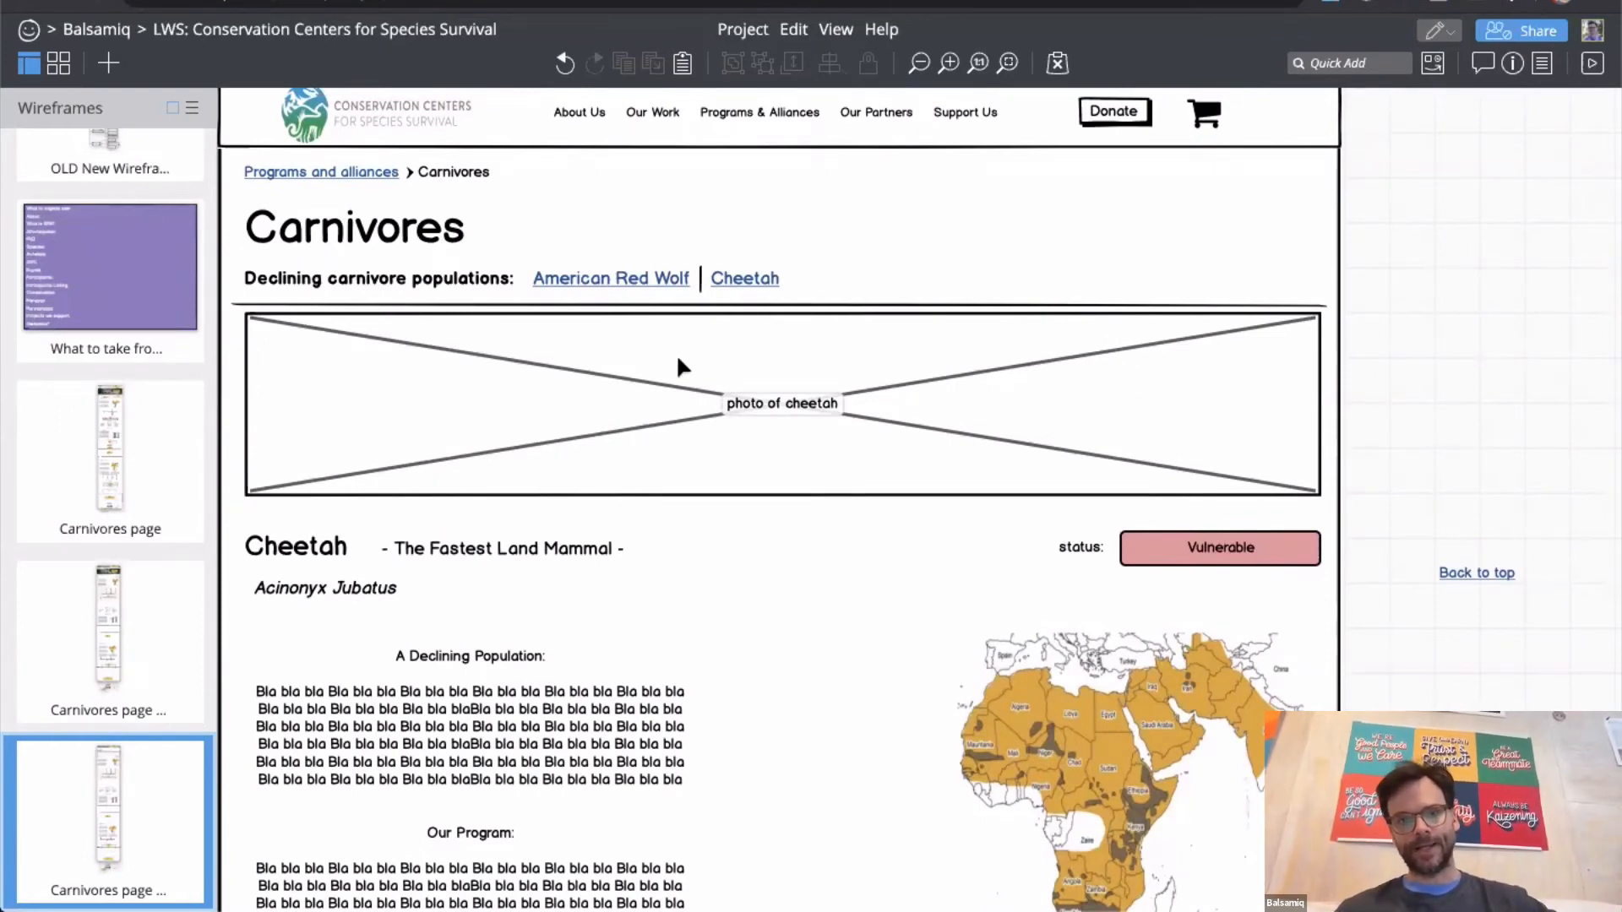
# Step: Extend the cheetah photo placeholder slightly downward and narrow it from its left edge, leaving room for text beside it
pyautogui.click(704, 399)
pyautogui.moveTo(781, 479); pyautogui.dragTo(748, 514)
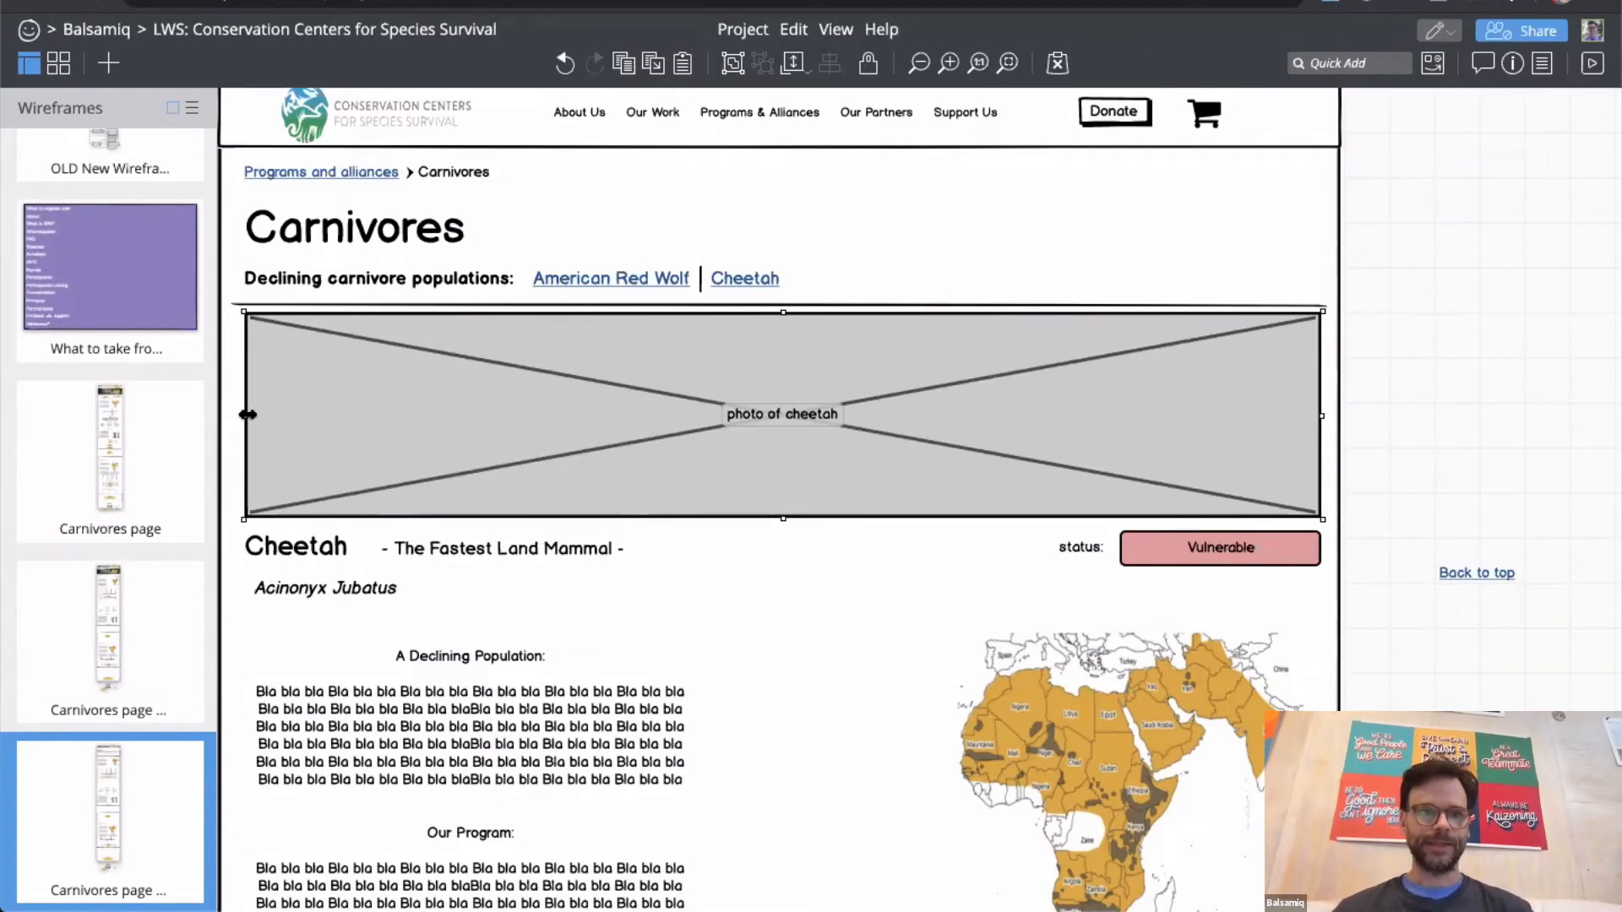
pyautogui.moveTo(247, 415); pyautogui.dragTo(647, 404)
# Step: Move the Cheetah heading, its tagline and the Acinonyx Jubatus subtitle up together into the space beside the photo placeholder
pyautogui.click(391, 560)
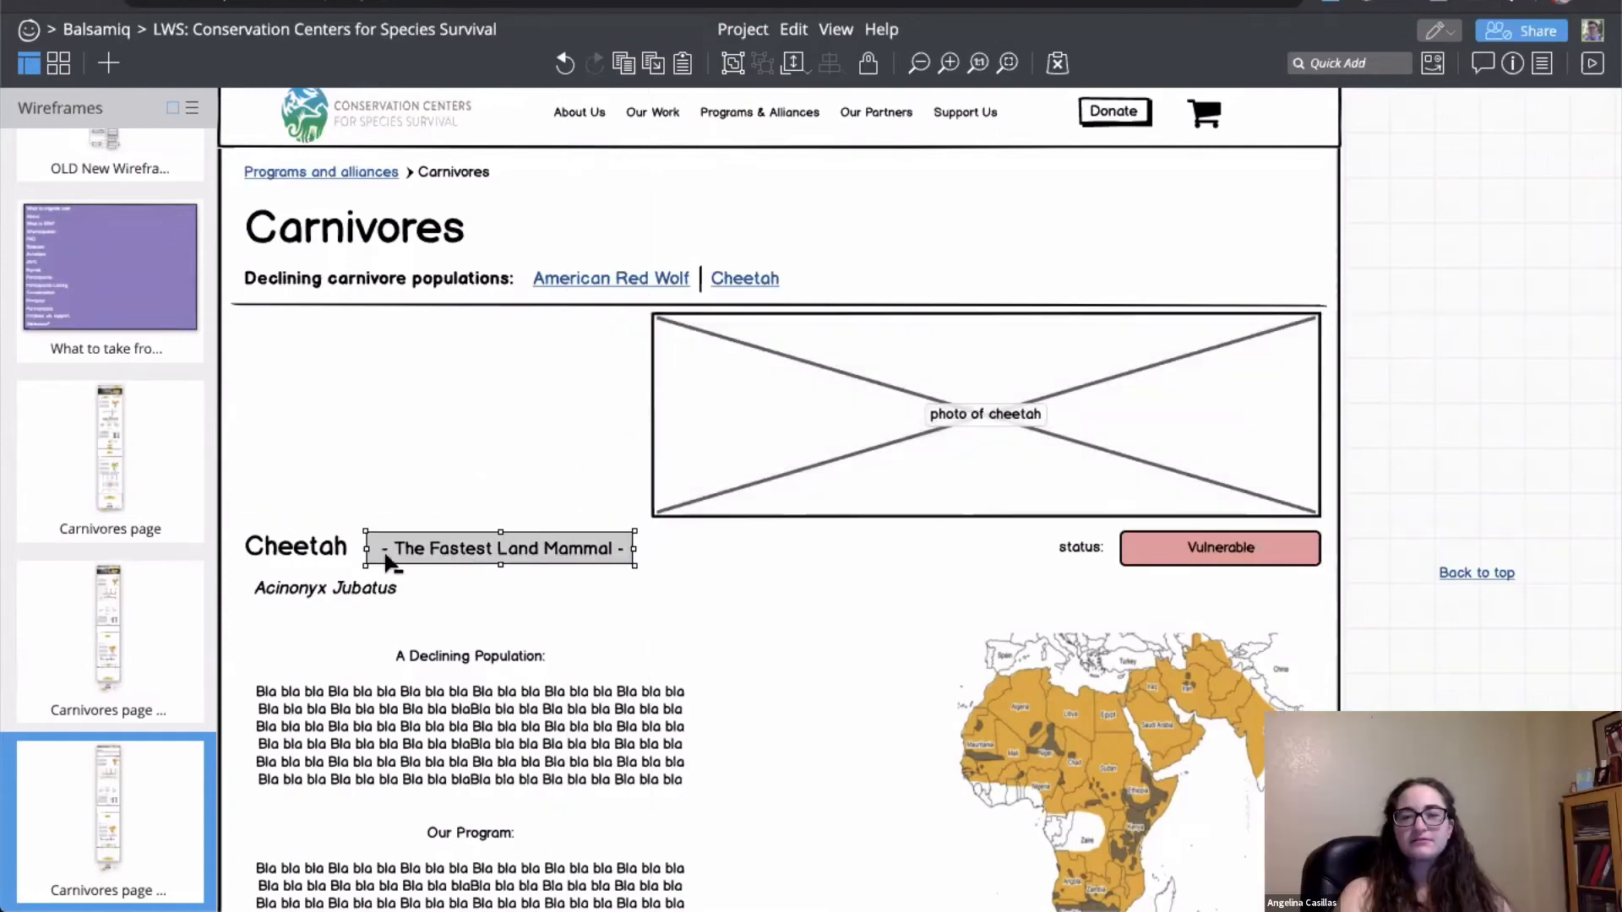
pyautogui.keyDown('shift'); pyautogui.click(316, 553); pyautogui.keyUp('shift')
pyautogui.keyDown('shift'); pyautogui.click(325, 585); pyautogui.keyUp('shift')
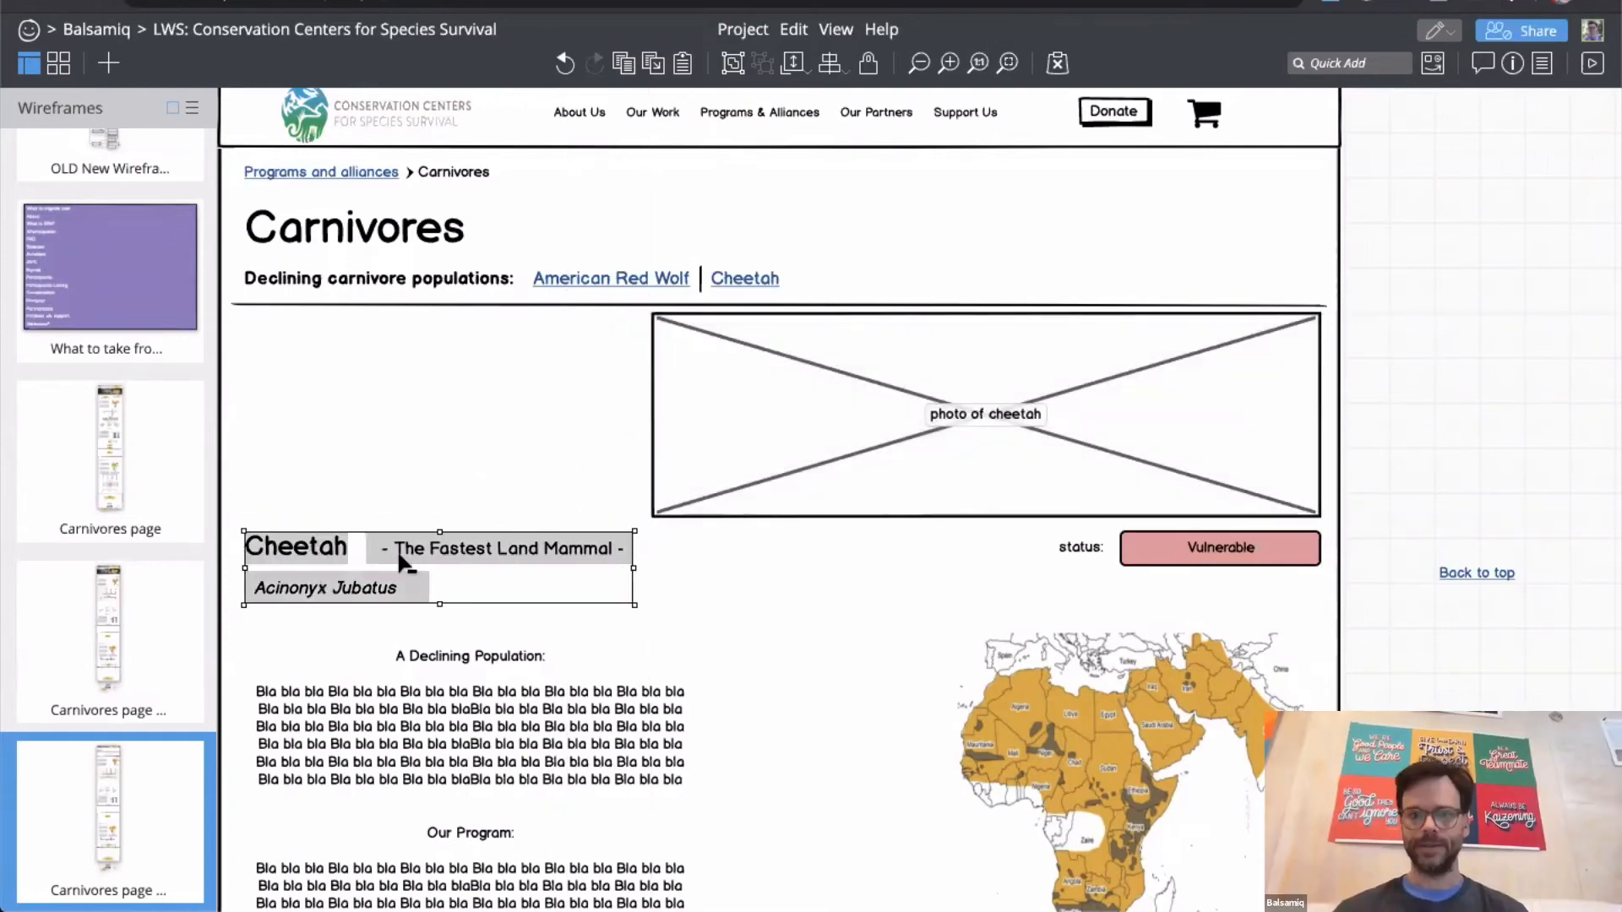
pyautogui.hotkey('shift', 'Up')
pyautogui.hotkey('shift', 'Up')
pyautogui.hotkey('shift', 'Up')
pyautogui.hotkey('shift', 'Up')
pyautogui.hotkey('shift', 'Up')
pyautogui.hotkey('shift', 'Up')
pyautogui.hotkey('shift', 'Up')
pyautogui.hotkey('shift', 'Up')
pyautogui.hotkey('shift', 'Up')
pyautogui.hotkey('shift', 'Up')
pyautogui.hotkey('shift', 'Up')
pyautogui.hotkey('shift', 'Up')
pyautogui.hotkey('shift', 'Up')
pyautogui.hotkey('shift', 'Up')
pyautogui.hotkey('shift', 'Up')
pyautogui.hotkey('shift', 'Up')
pyautogui.hotkey('shift', 'Up')
pyautogui.hotkey('shift', 'Up')
pyautogui.hotkey('shift', 'Up')
pyautogui.hotkey('shift', 'Up')
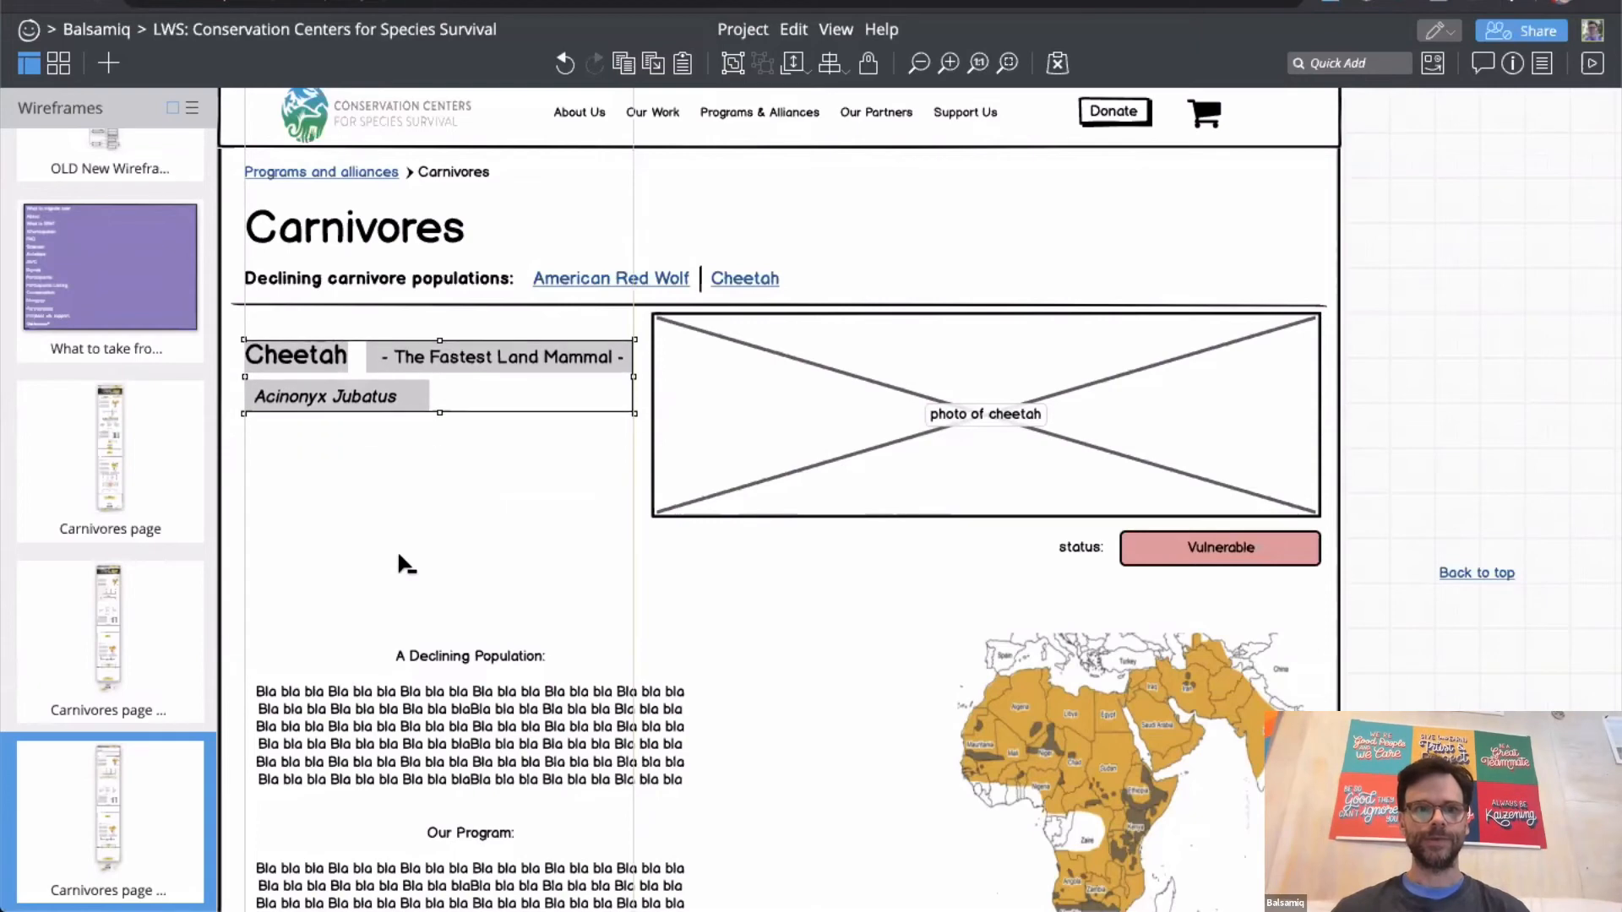
pyautogui.hotkey('shift', 'Up')
pyautogui.hotkey('shift', 'Up')
pyautogui.hotkey('shift', 'Up')
# Step: Move the status label and Vulnerable box together beneath the Acinonyx Jubatus subtitle, beside the photo placeholder
pyautogui.click(1230, 548)
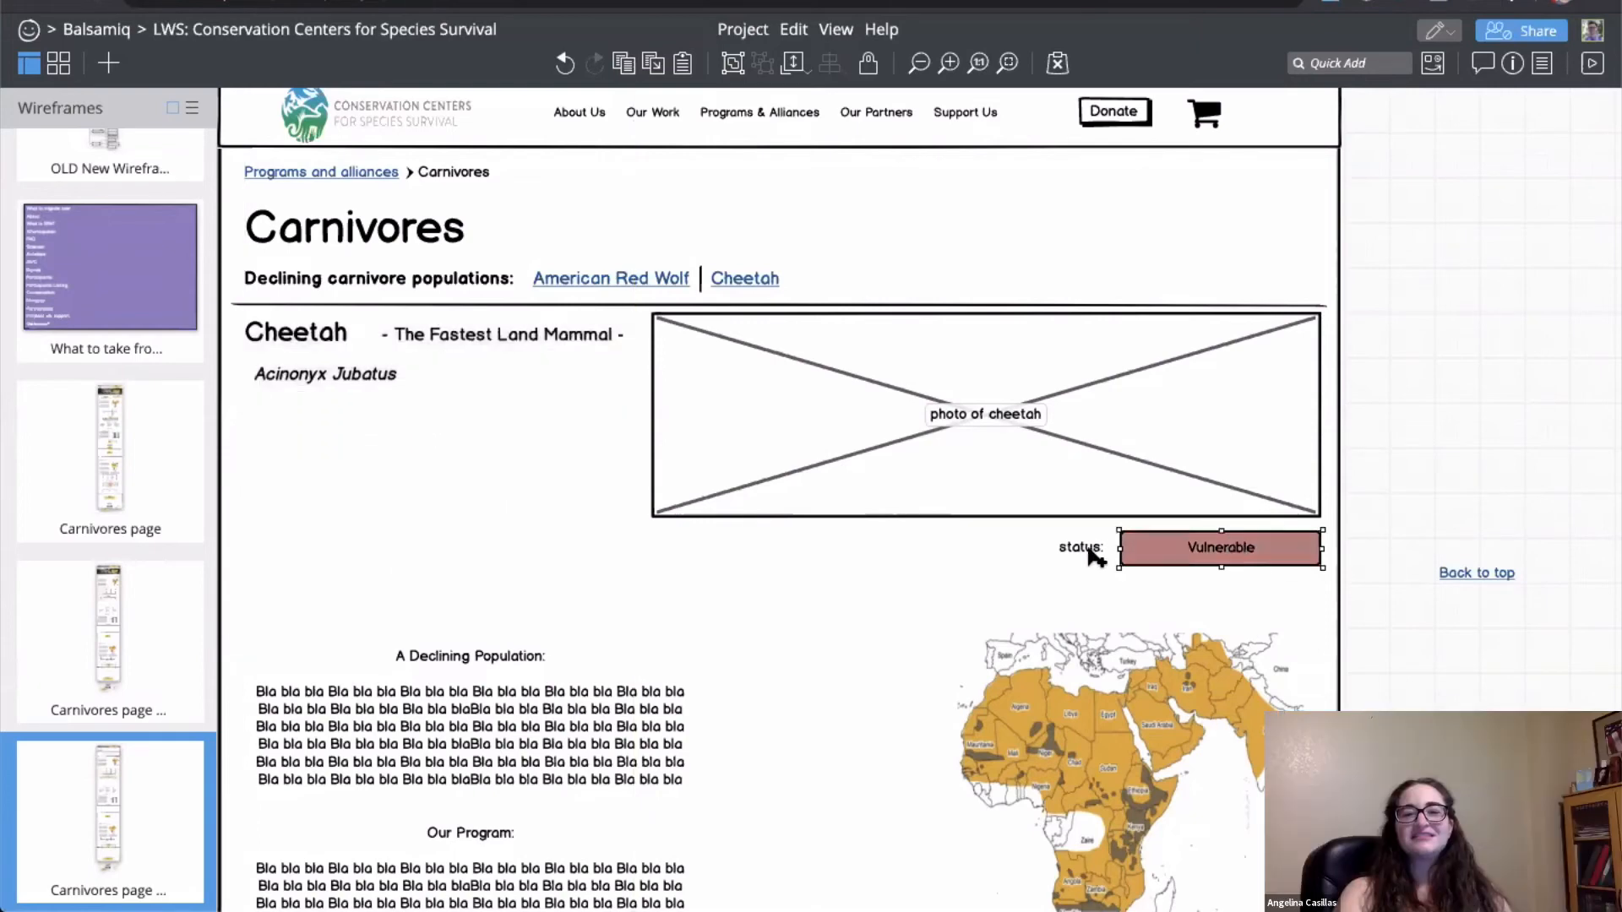
pyautogui.keyDown('shift'); pyautogui.click(1085, 549); pyautogui.keyUp('shift')
pyautogui.moveTo(1178, 548); pyautogui.dragTo(376, 441)
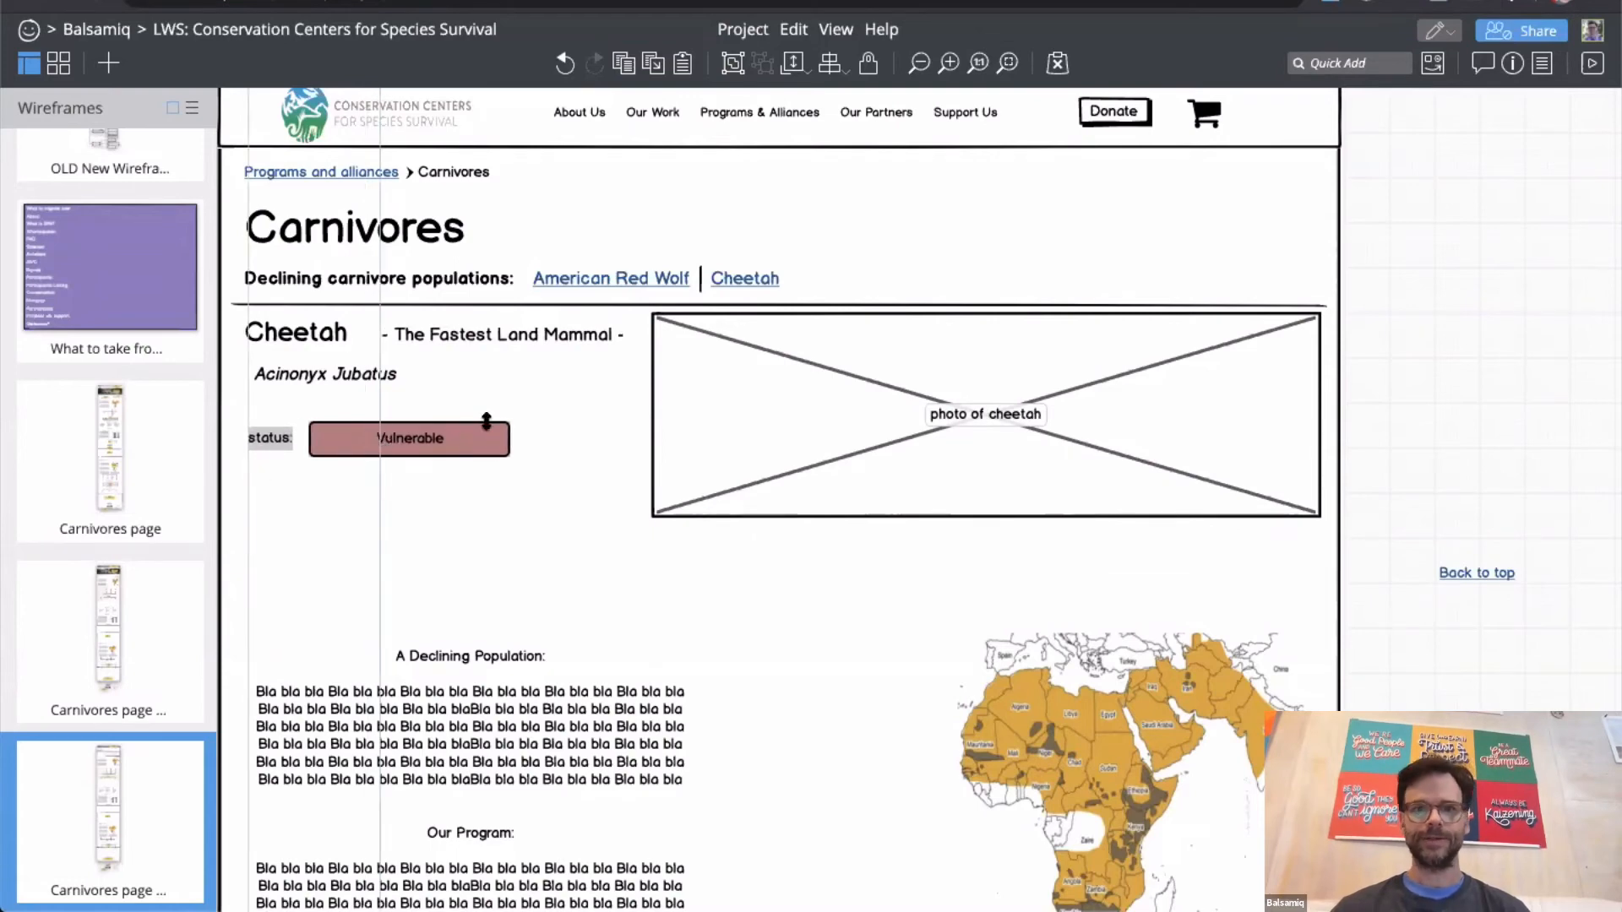
pyautogui.click(1441, 432)
# Step: Move the two text blocks and the range map up together to tighten the gap below the photo placeholder
pyautogui.scroll(-1, 1441, 432)
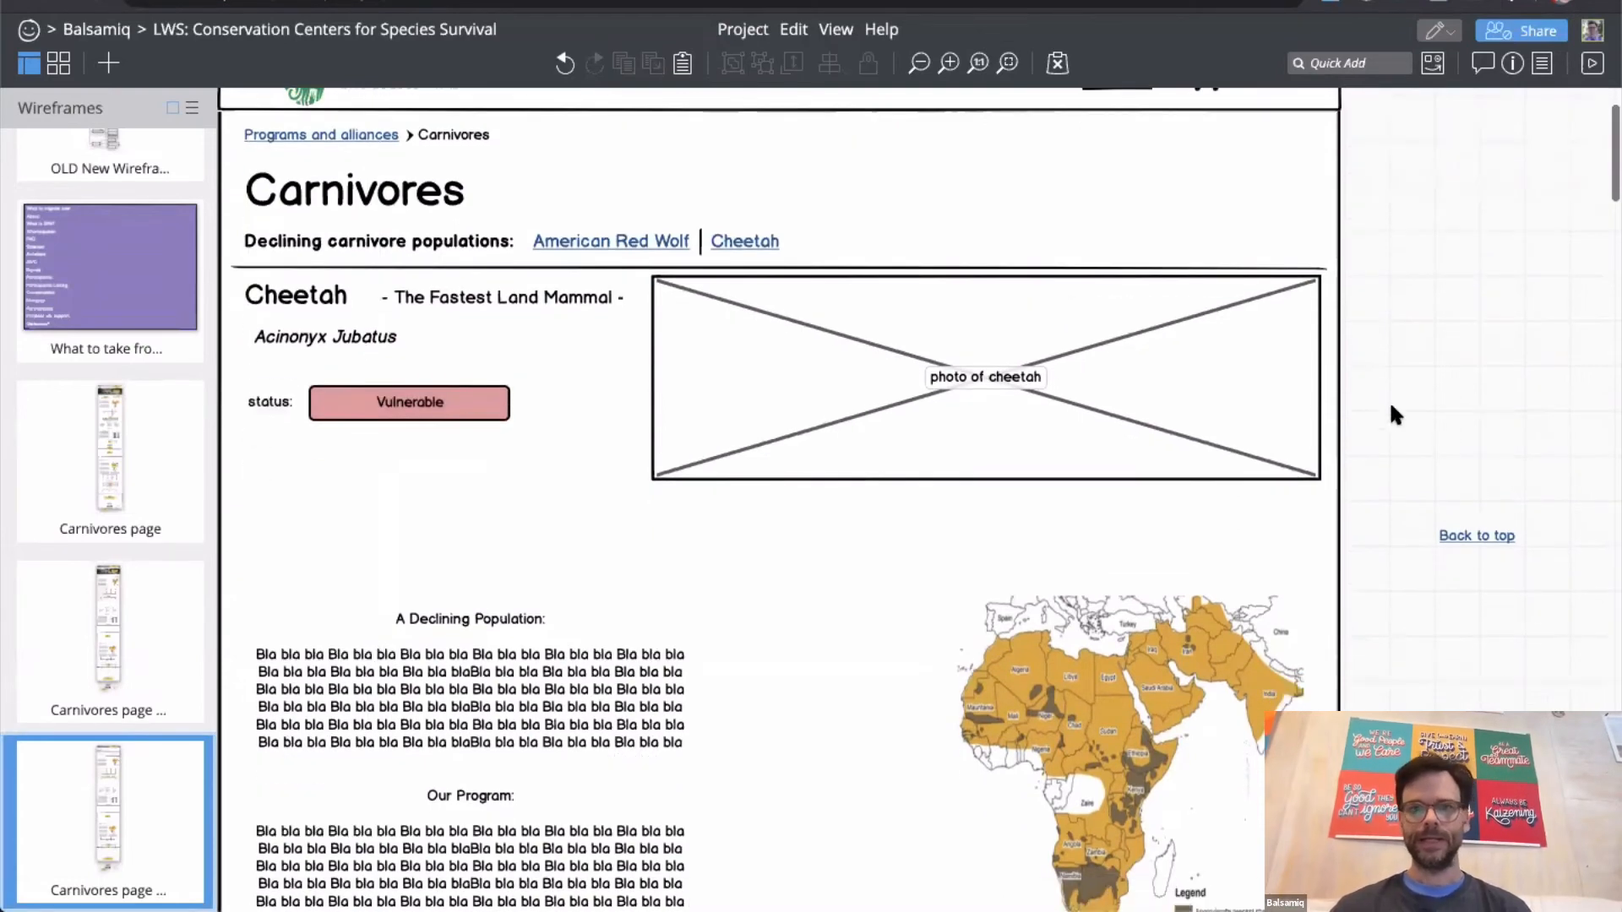
pyautogui.scroll(-5, 1518, 420)
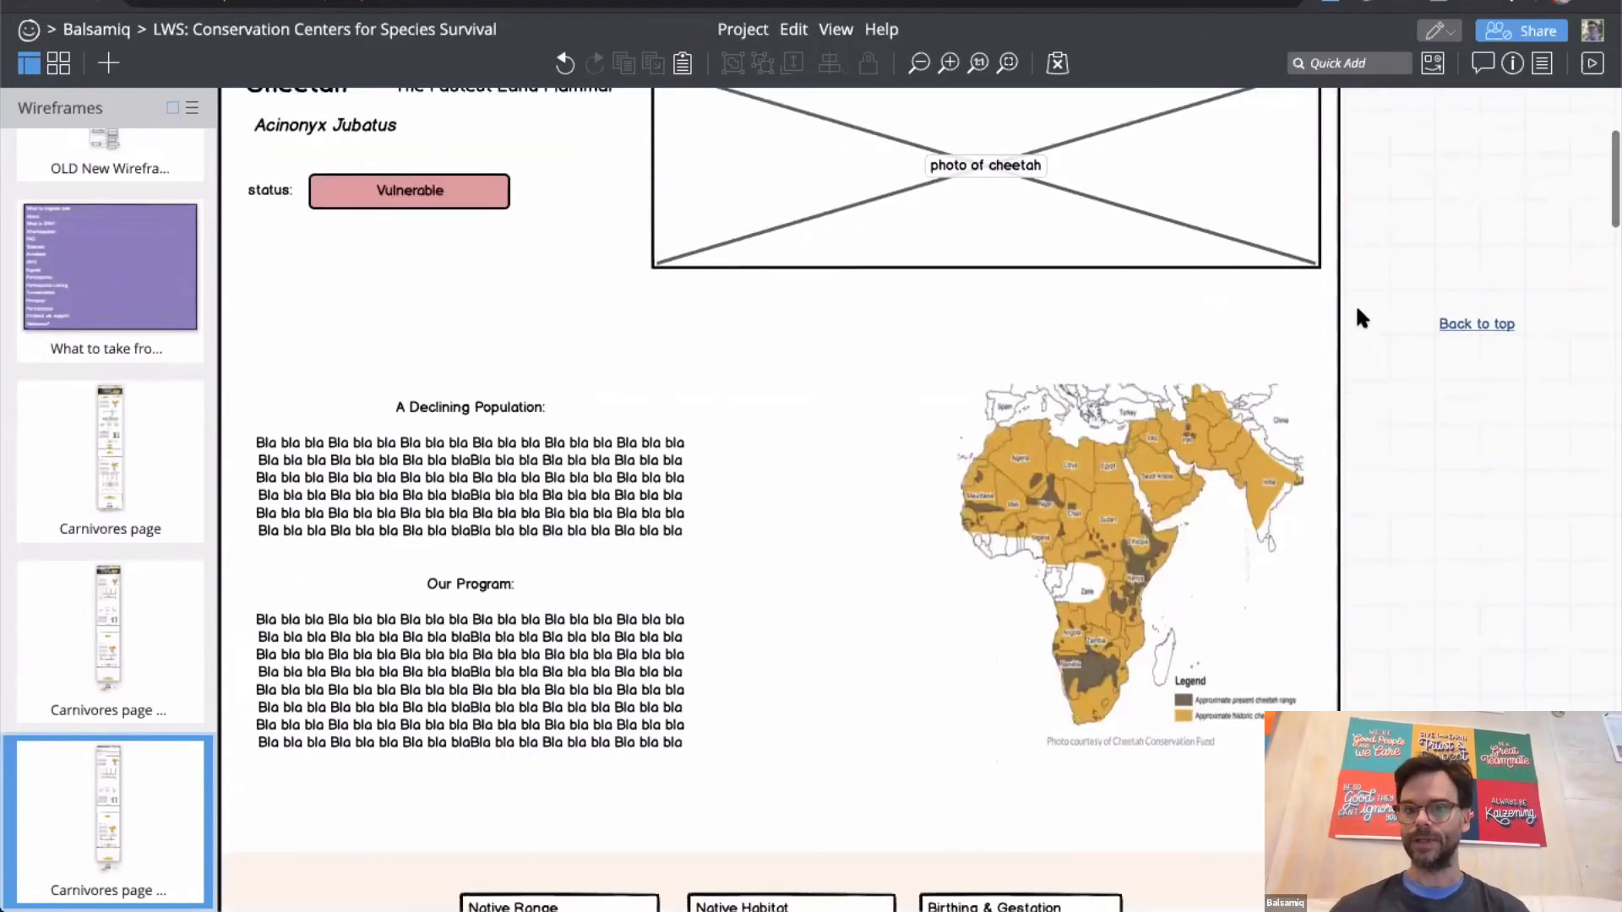
pyautogui.moveTo(534, 735); pyautogui.dragTo(230, 816)
pyautogui.hotkey('shift', 'Up')
pyautogui.hotkey('shift', 'Up')
pyautogui.hotkey('shift', 'Up')
pyautogui.hotkey('shift', 'Up')
pyautogui.hotkey('shift', 'Up')
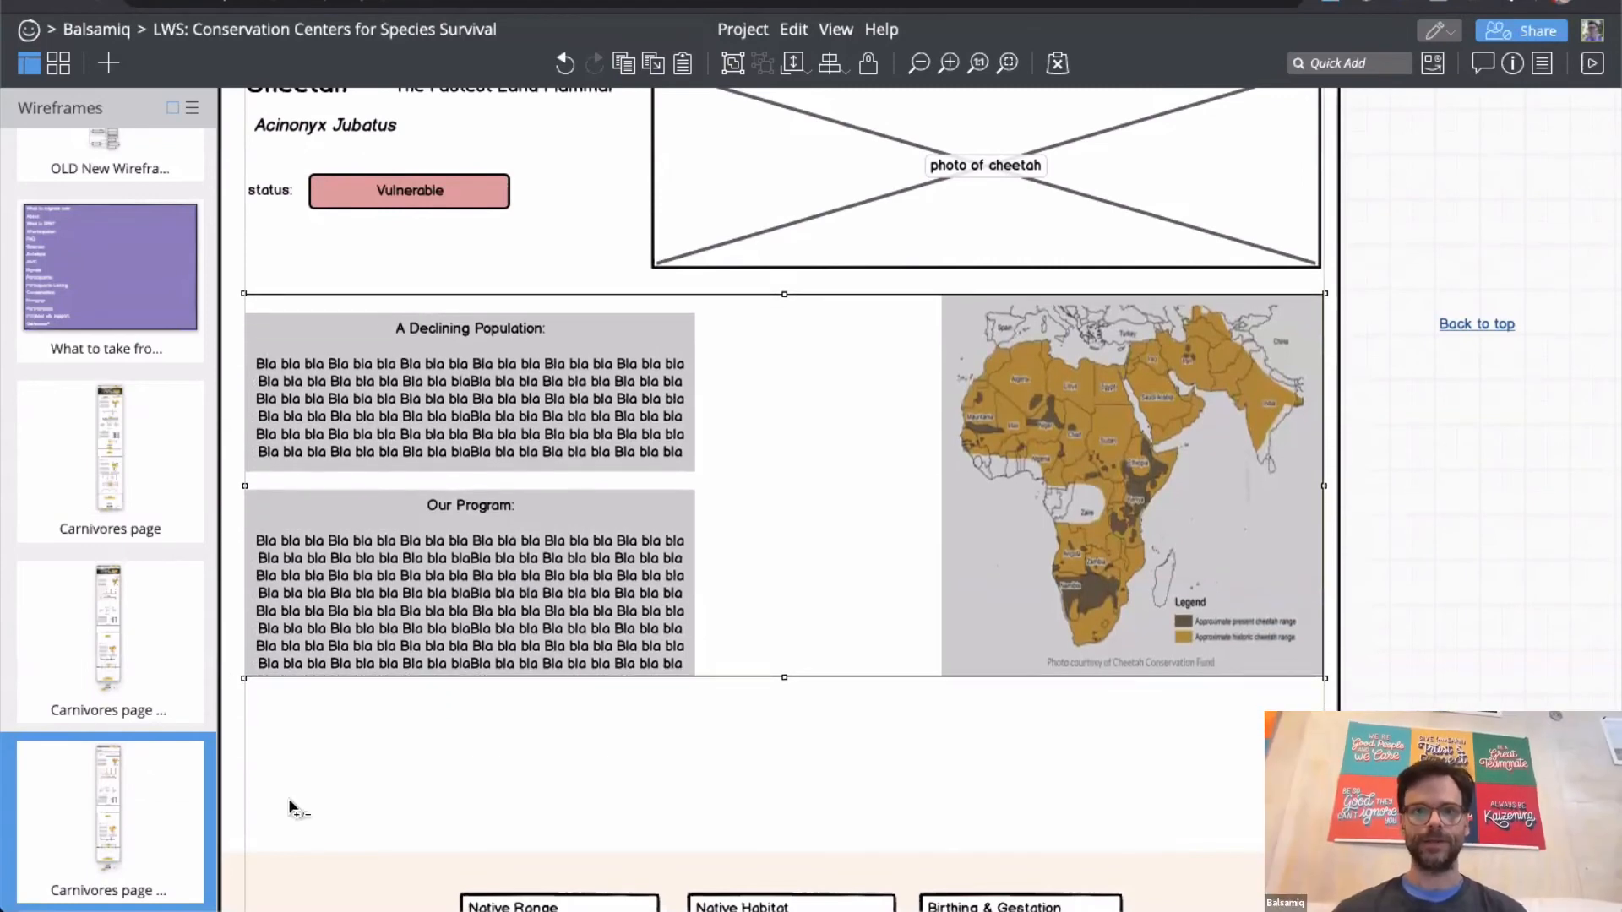
pyautogui.click(1391, 587)
pyautogui.scroll(8, 1391, 586)
pyautogui.scroll(-1, 1391, 587)
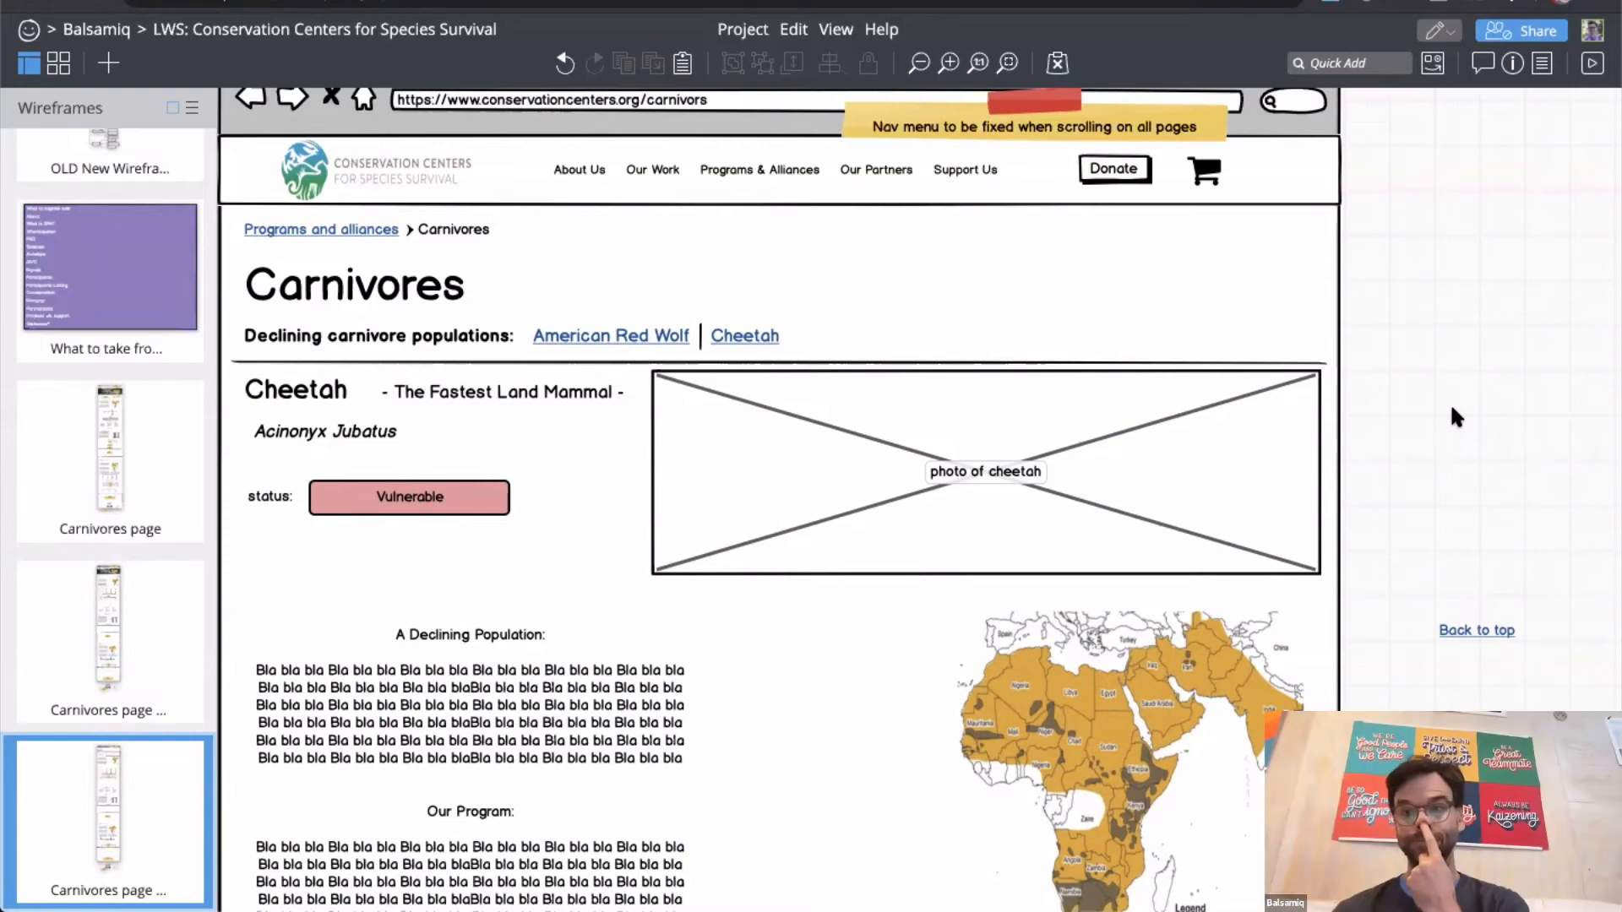
# Step: Add an angle-right icon and place it inside the right end of the photo placeholder as a carousel arrow
pyautogui.write('/')
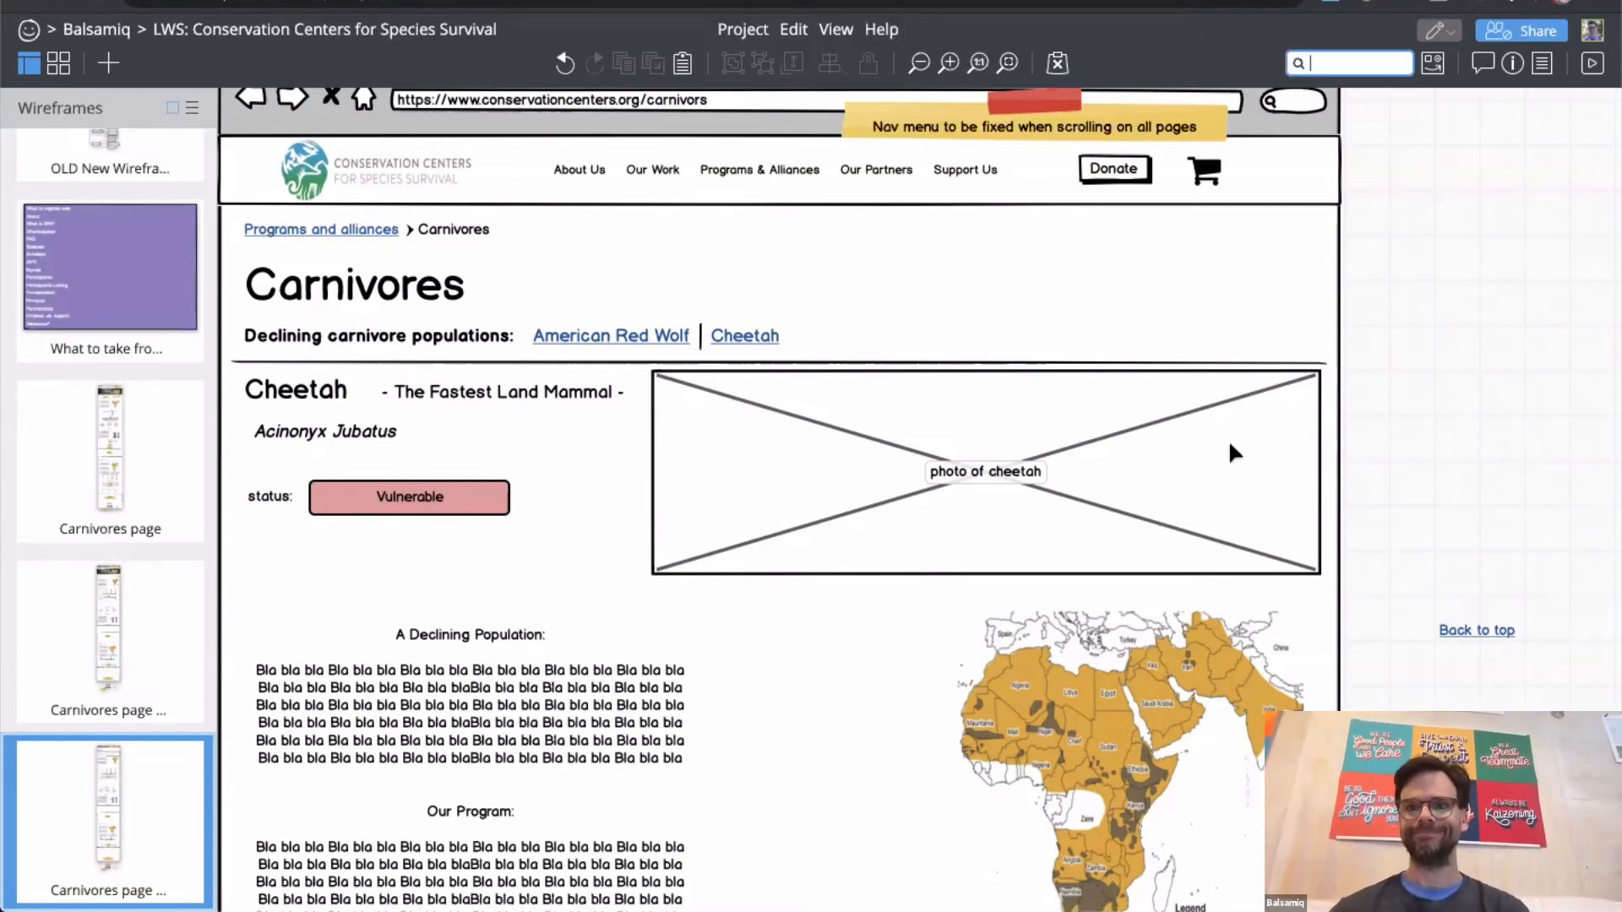
pyautogui.write('next')
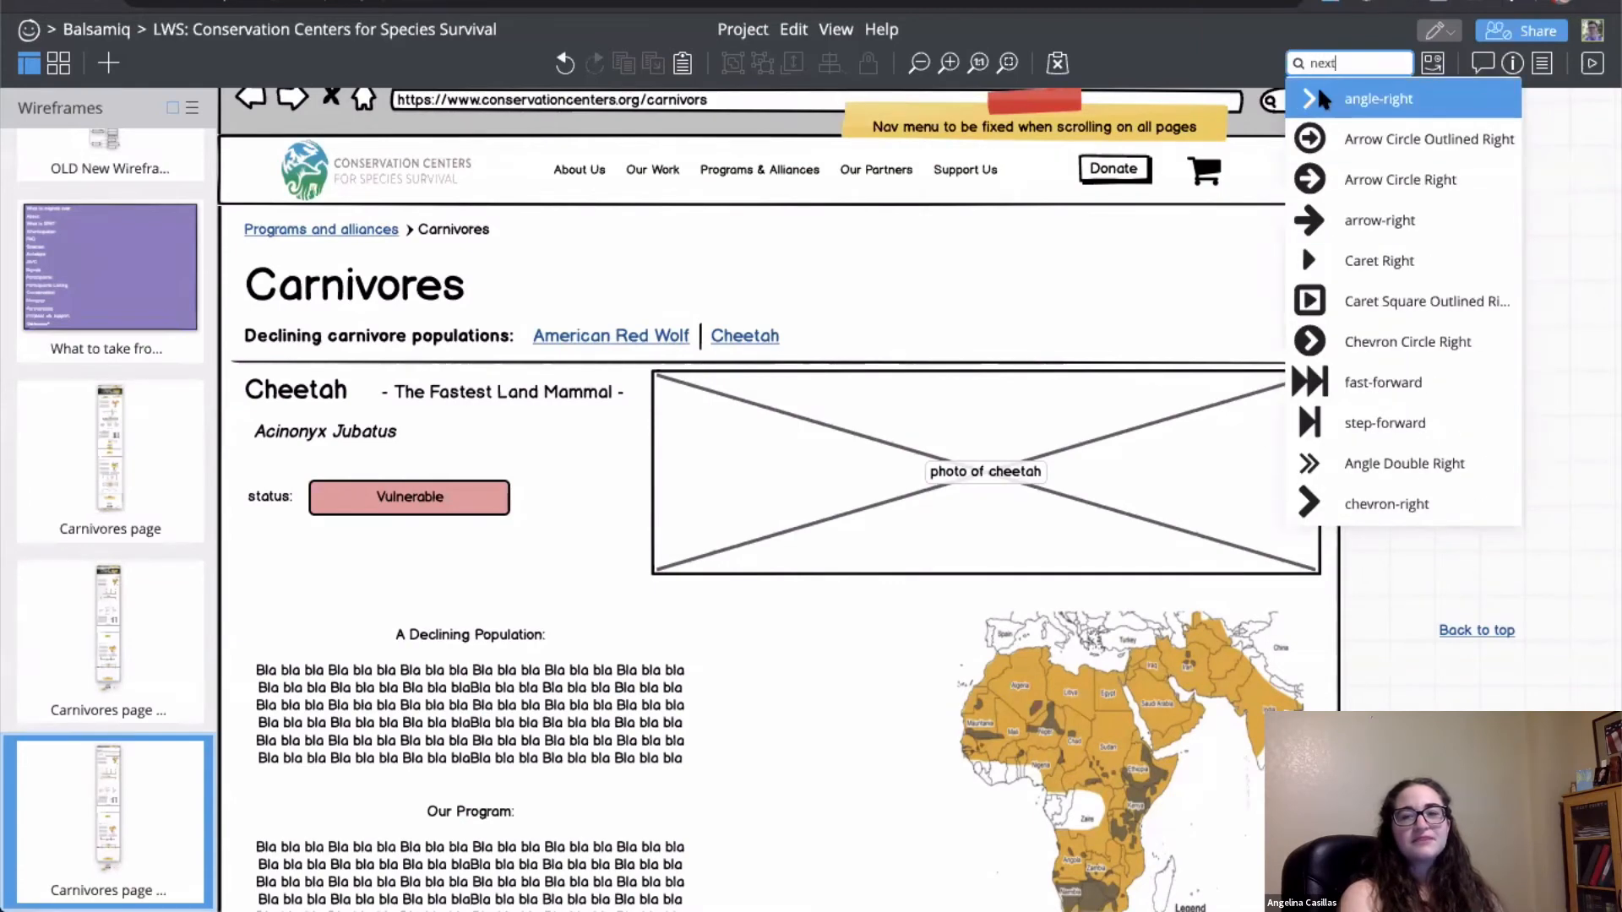
pyautogui.click(1311, 93)
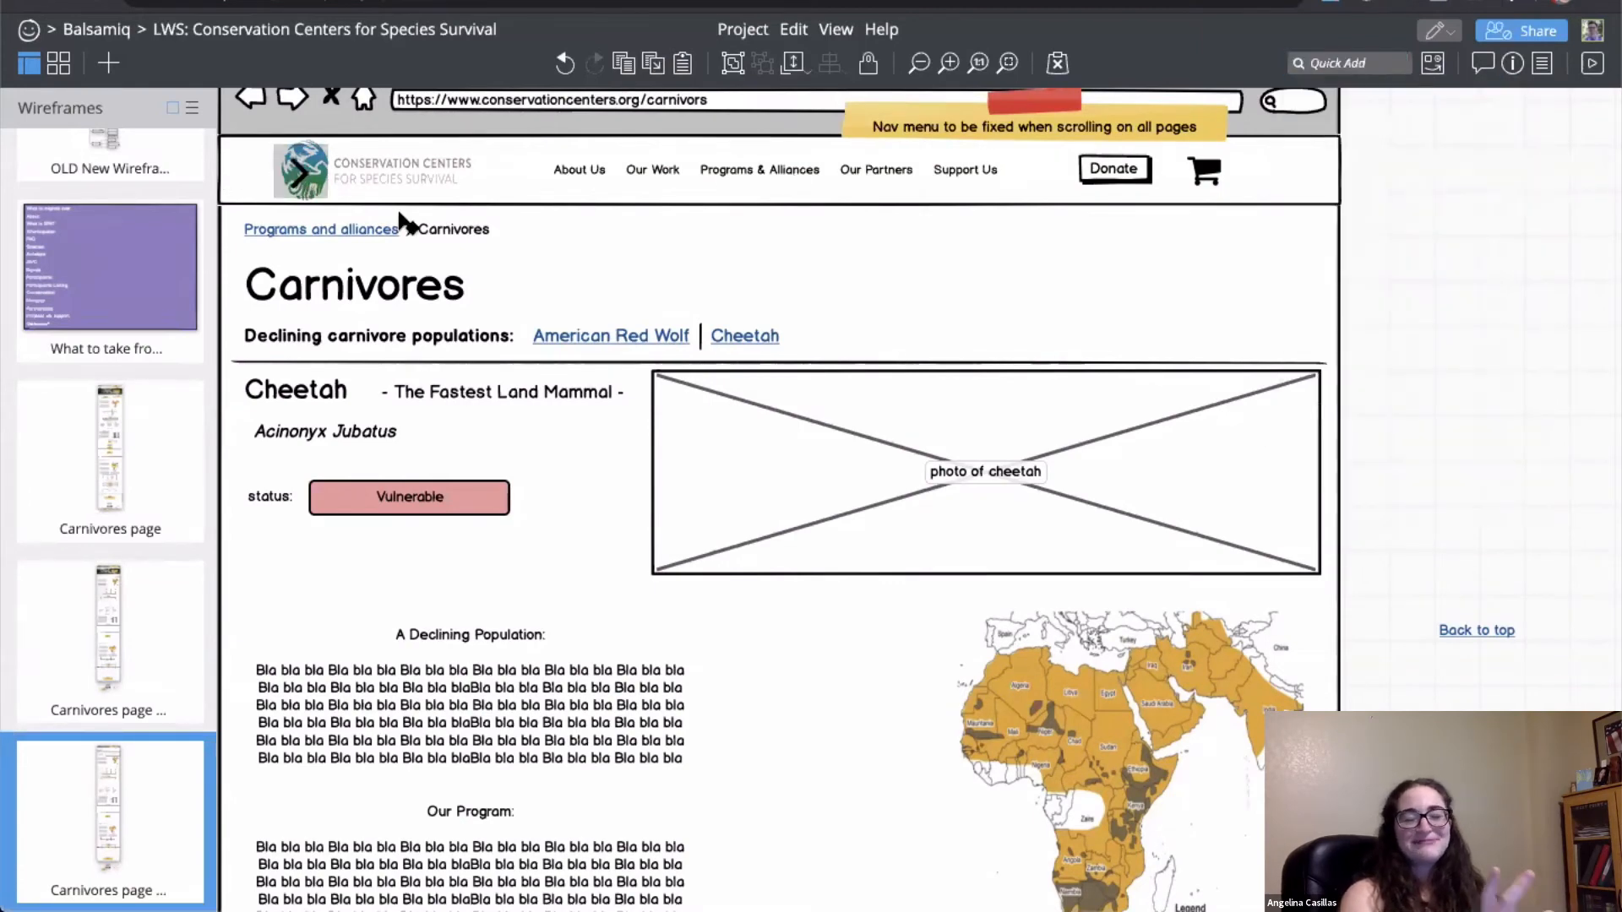
pyautogui.moveTo(404, 221); pyautogui.dragTo(1290, 488)
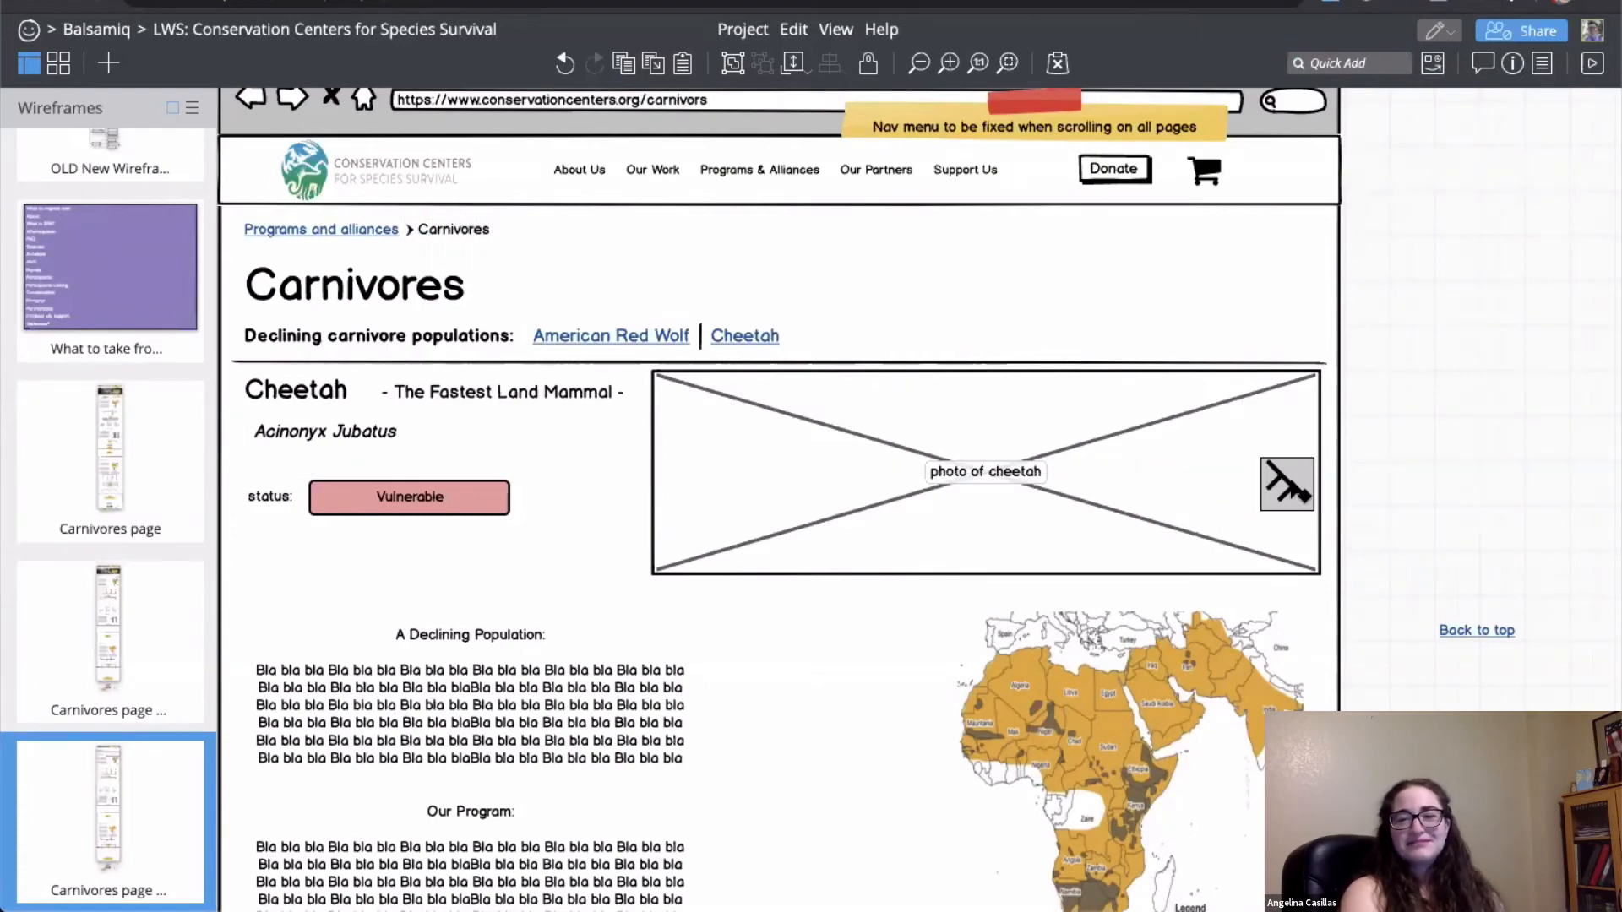
# Step: Duplicate the arrow icon, change the copy to angle-left, and place it inside the left end of the photo placeholder
pyautogui.doubleClick(1288, 483)
pyautogui.click(1370, 444)
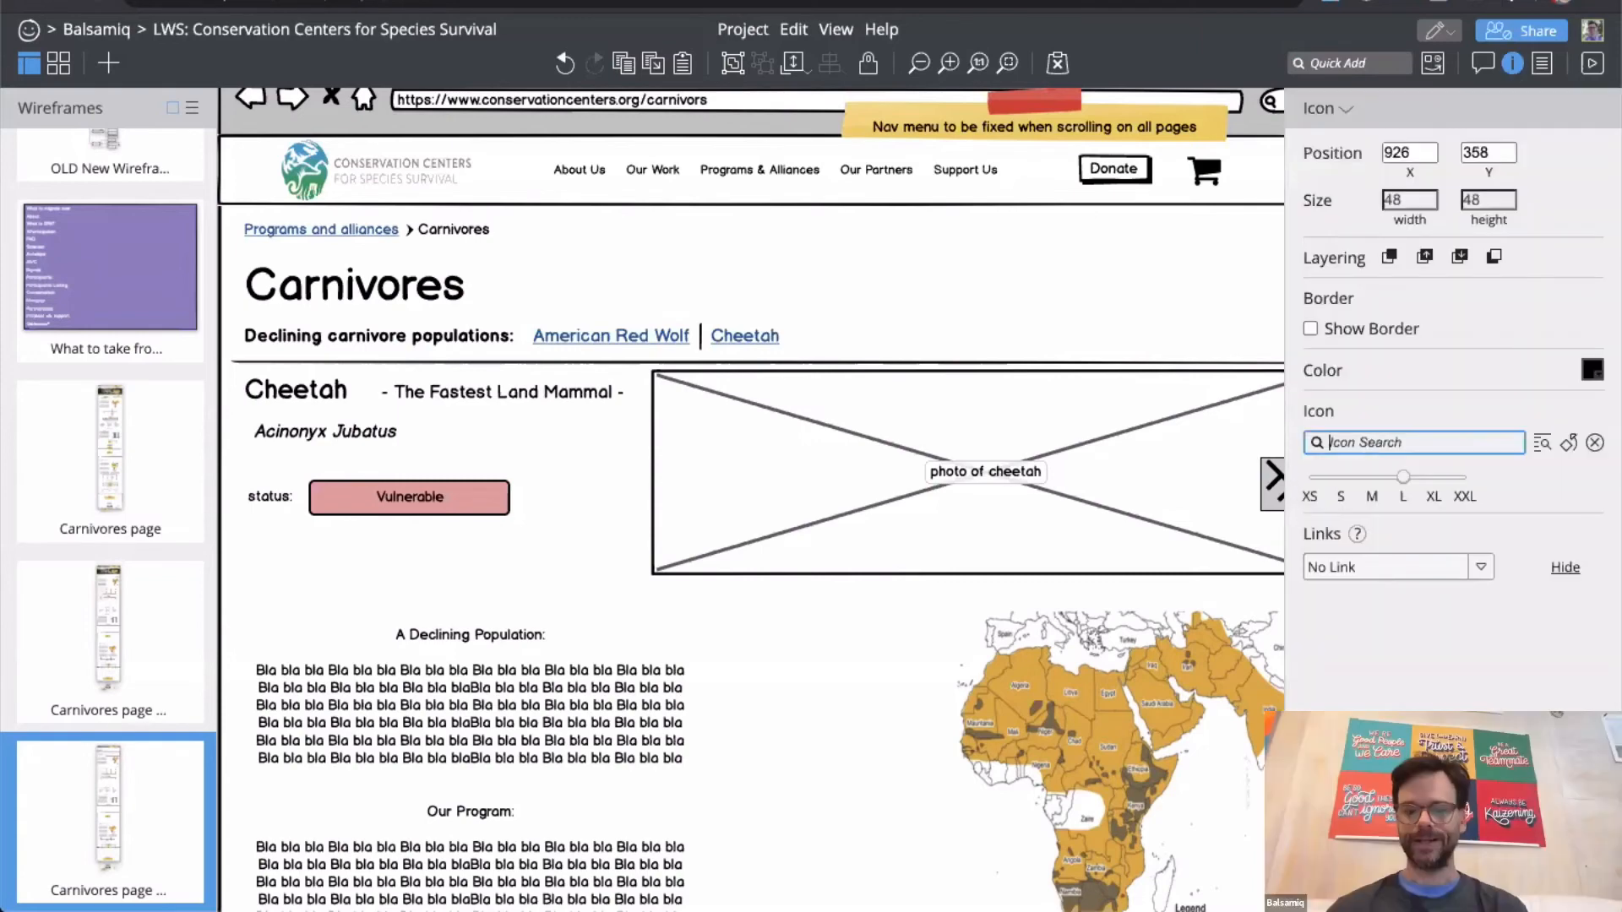
pyautogui.write('angle')
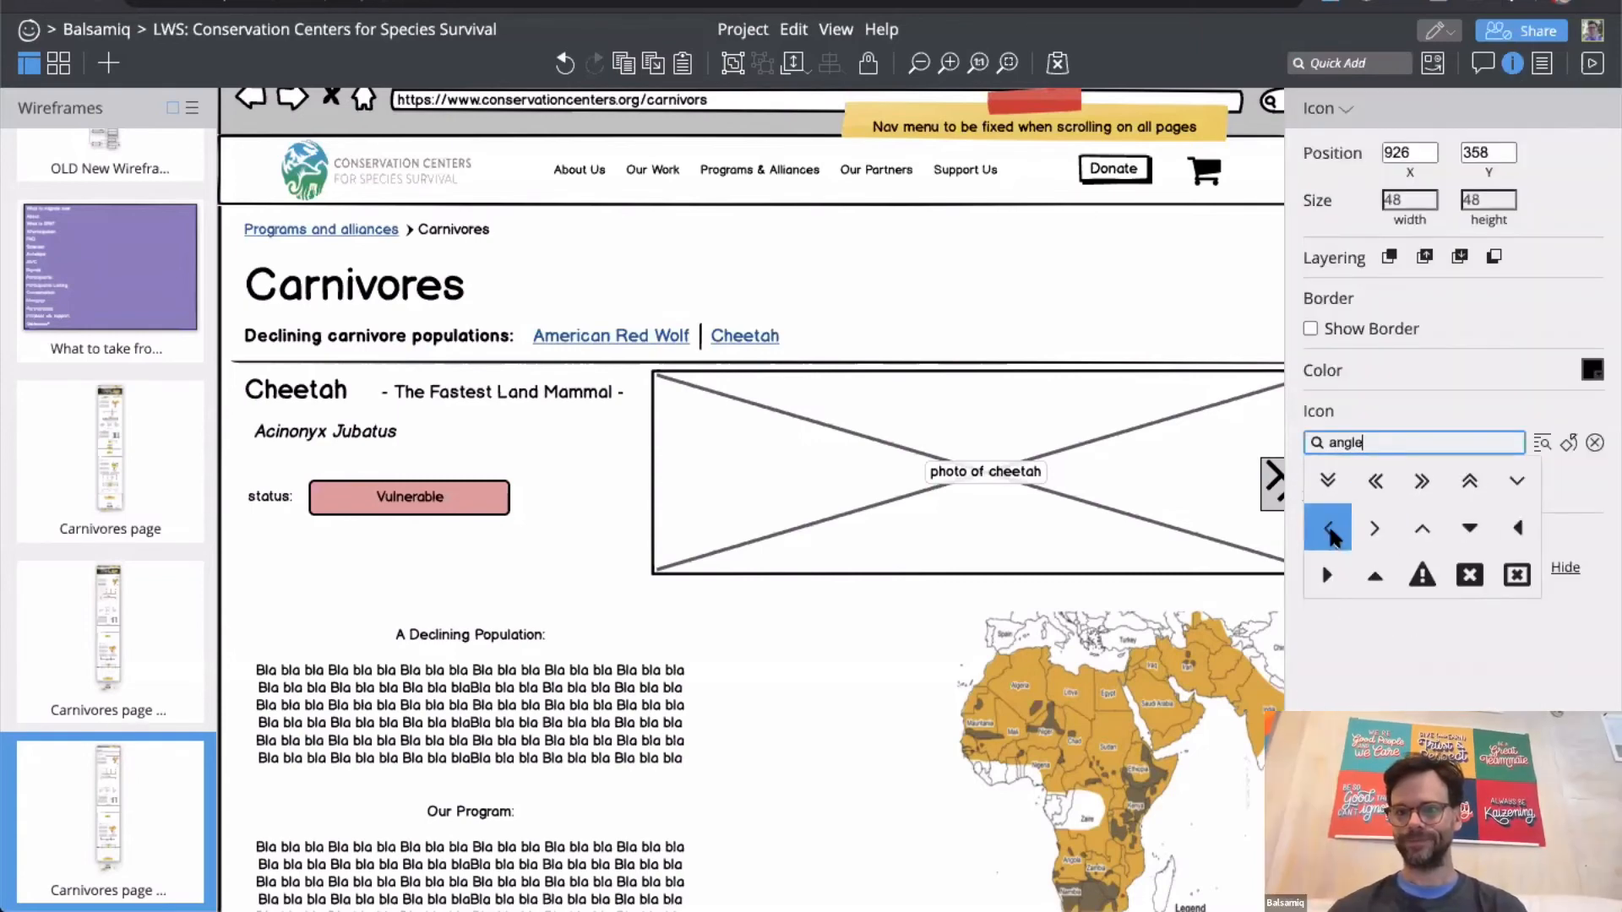
pyautogui.click(1328, 527)
pyautogui.click(1275, 480)
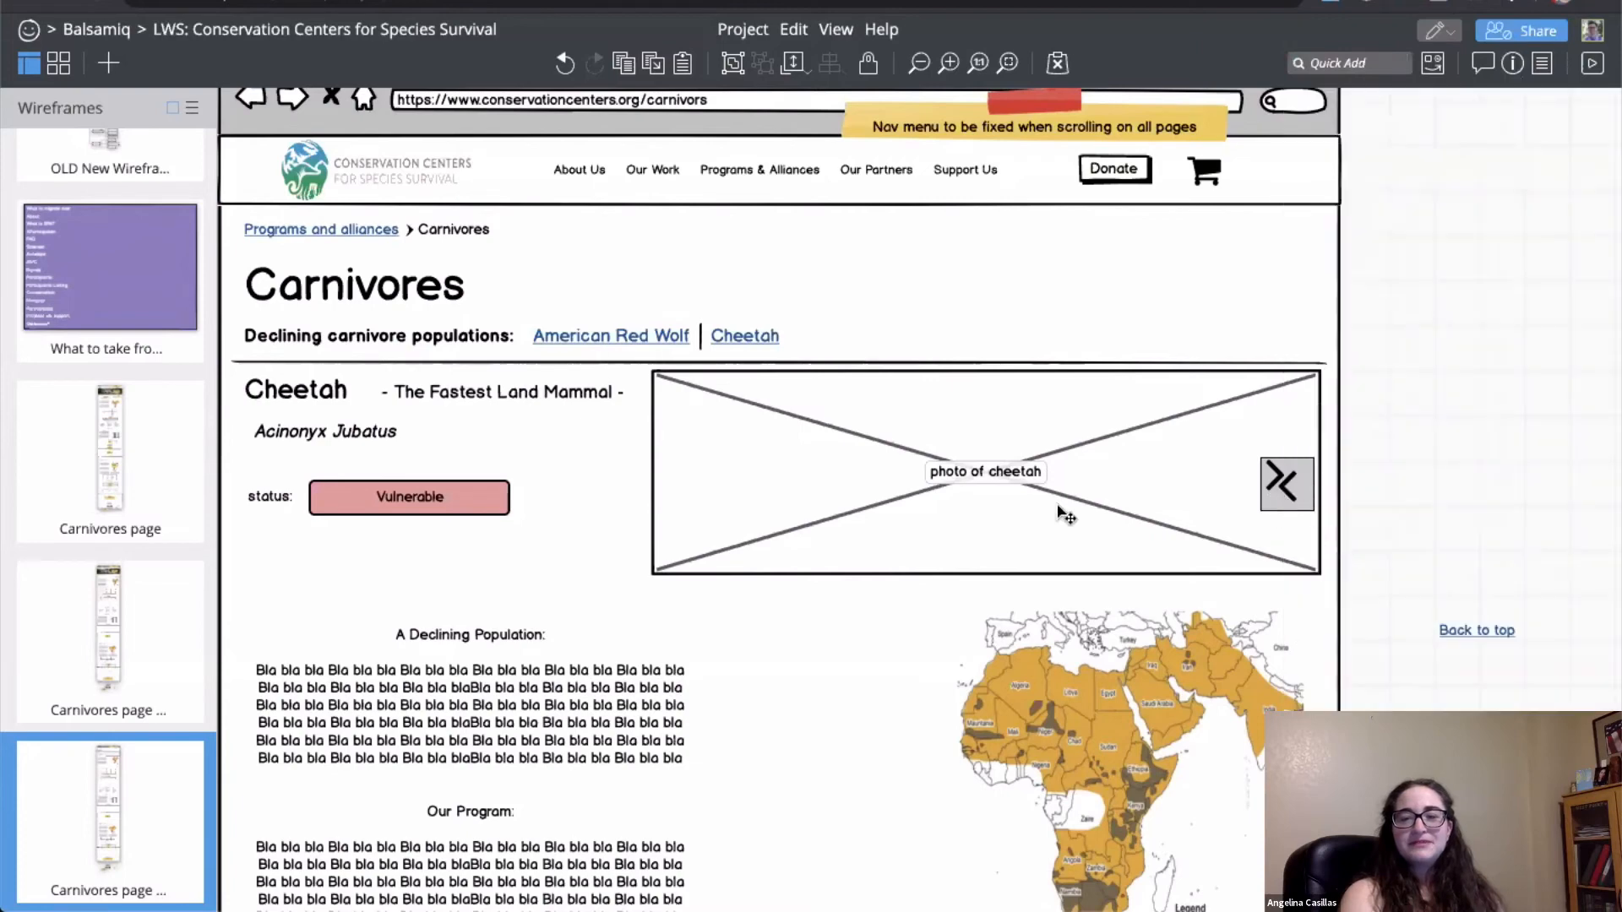
pyautogui.moveTo(1275, 480); pyautogui.dragTo(692, 486)
pyautogui.click(1444, 388)
pyautogui.scroll(-3, 1445, 388)
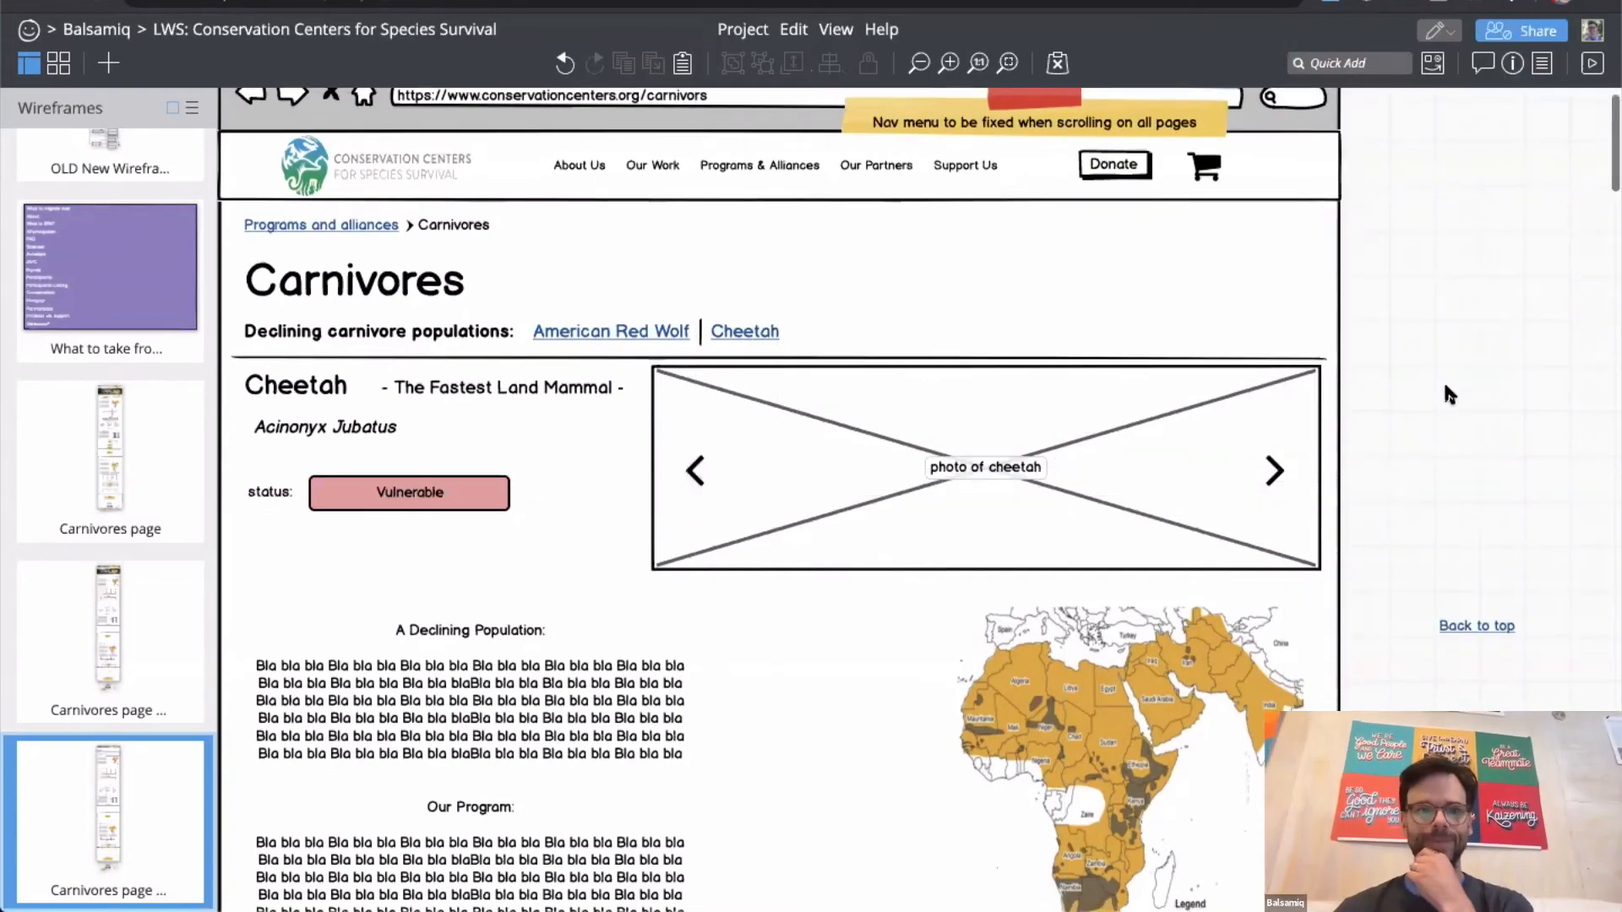
pyautogui.scroll(-3, 1446, 393)
pyautogui.scroll(2, 1446, 393)
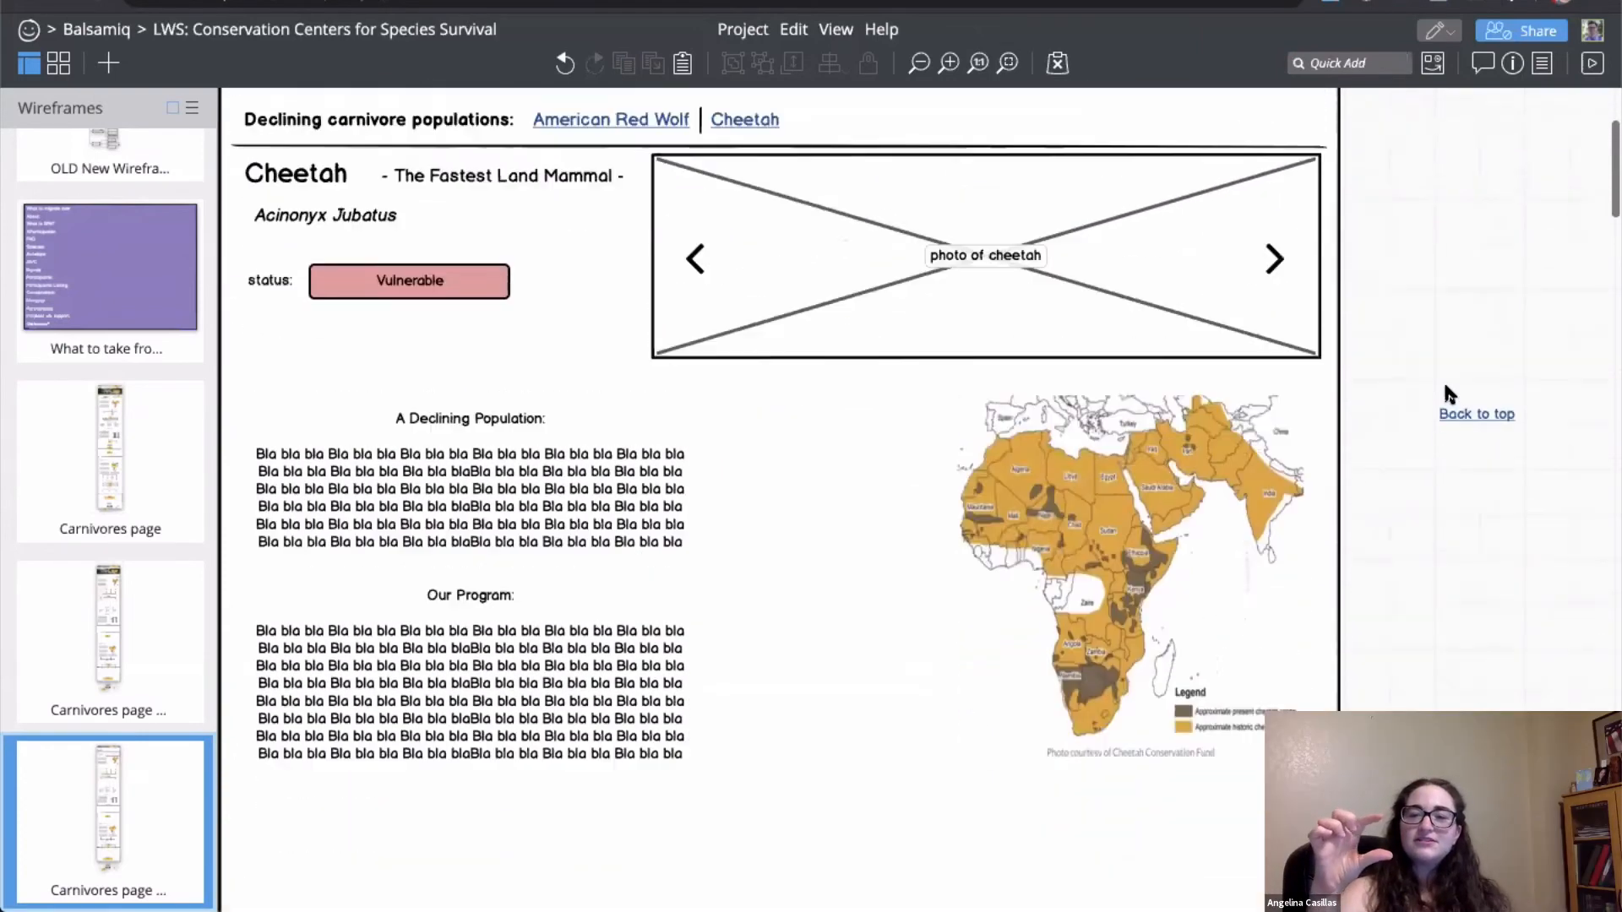
pyautogui.scroll(2, 1445, 391)
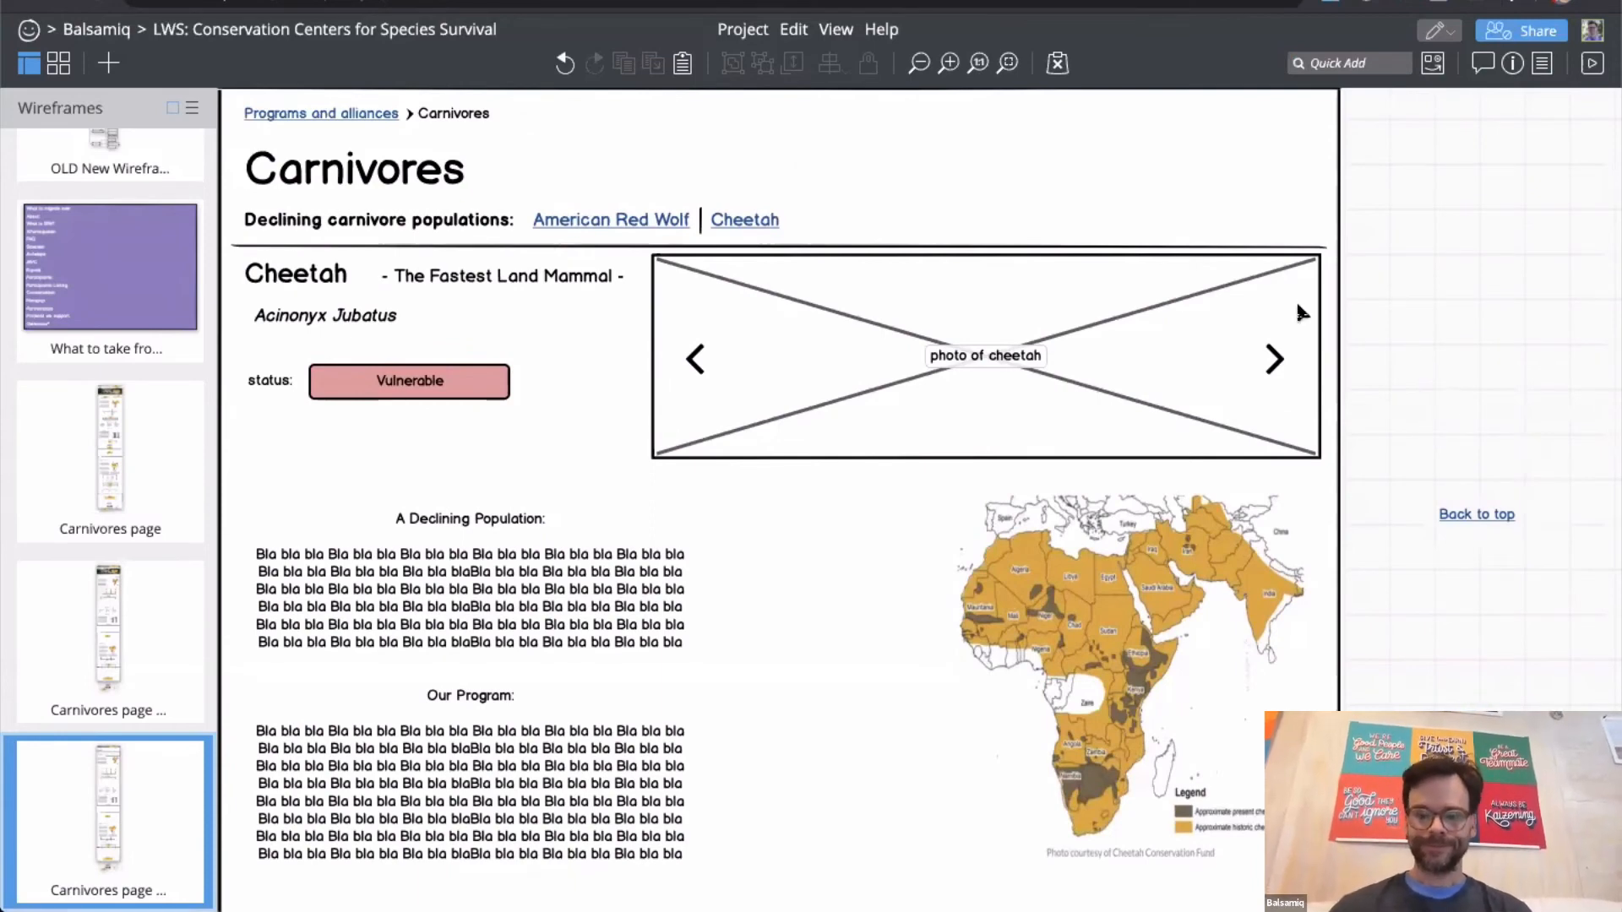
# Step: Replace the left carousel arrow with the horizontal dots icon and place it at the bottom centre of the photo placeholder
pyautogui.press('super+l')
pyautogui.click(883, 107)
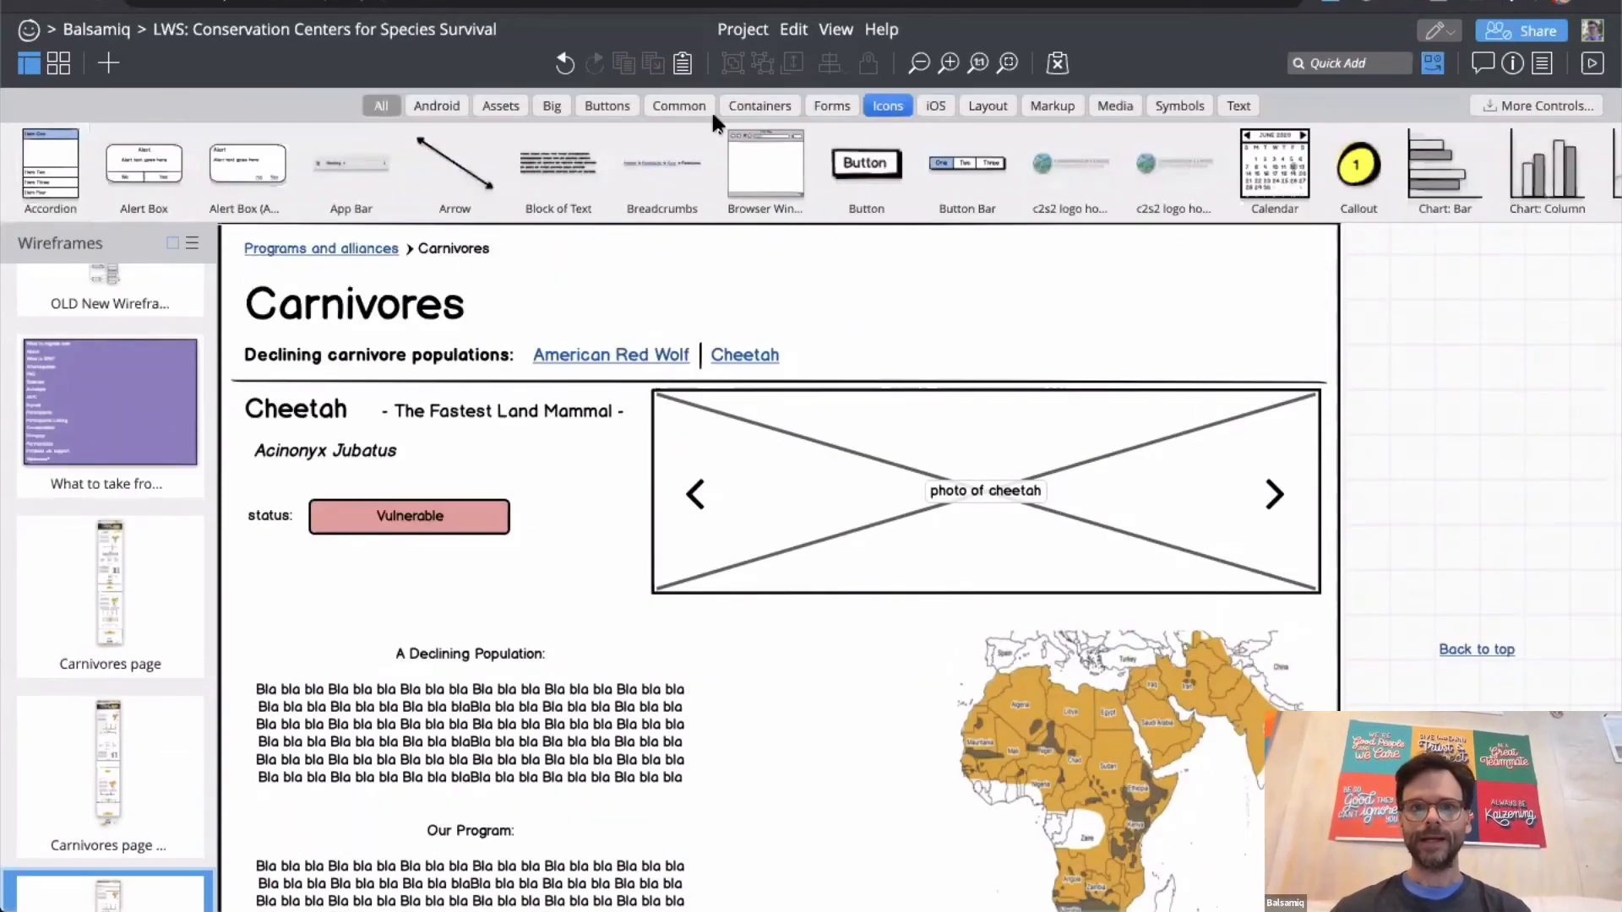
pyautogui.hscroll(15, 501, 182)
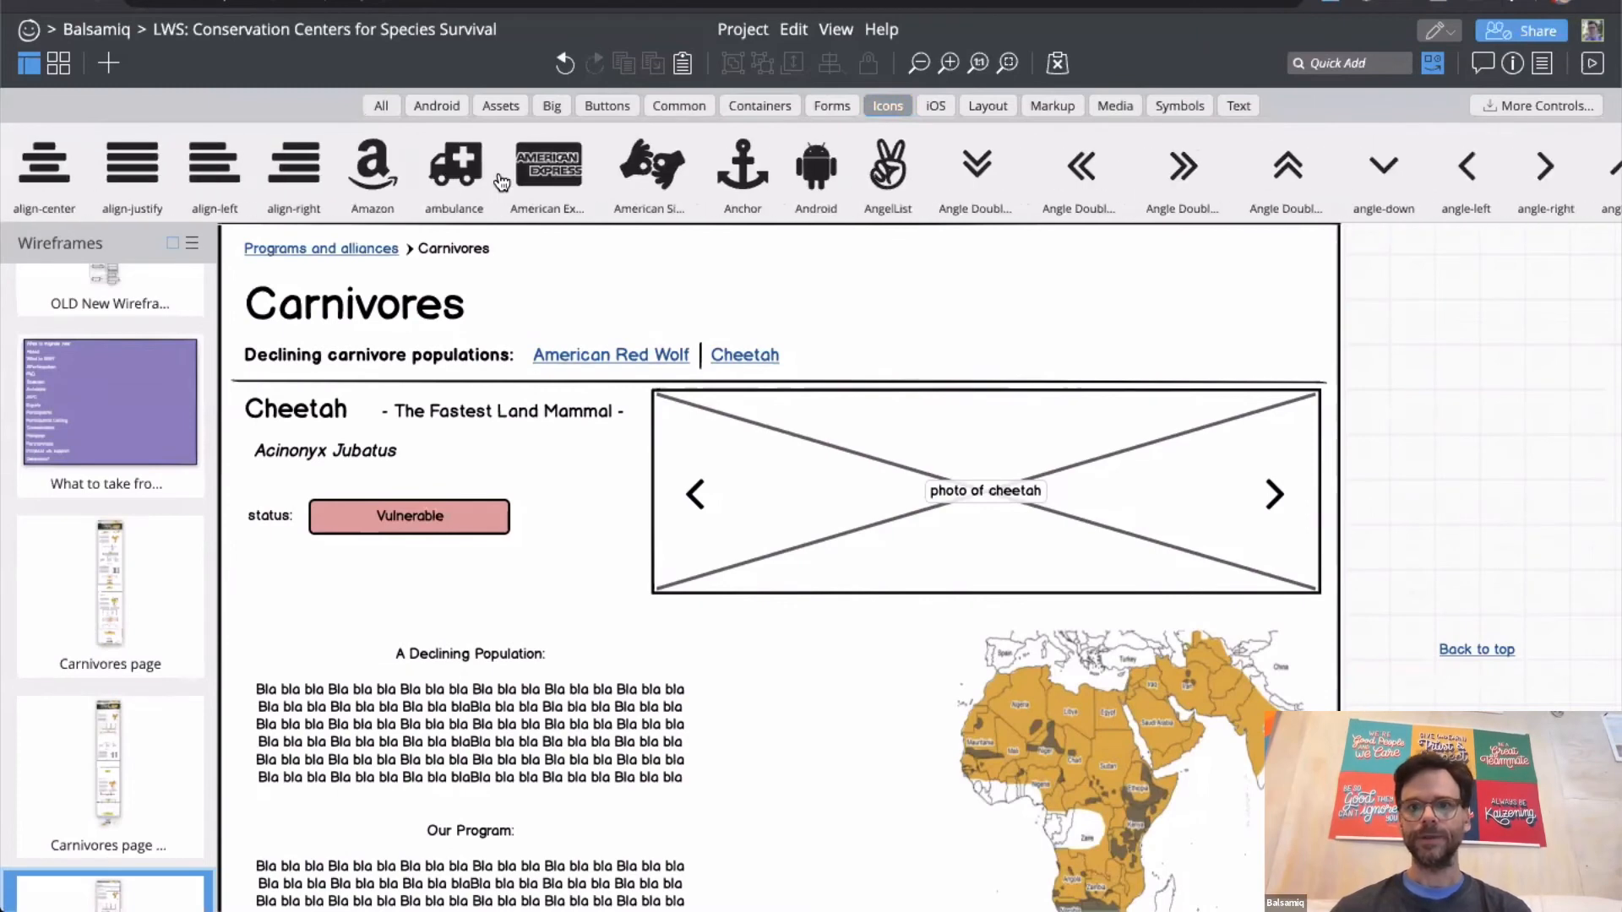
pyautogui.click(697, 501)
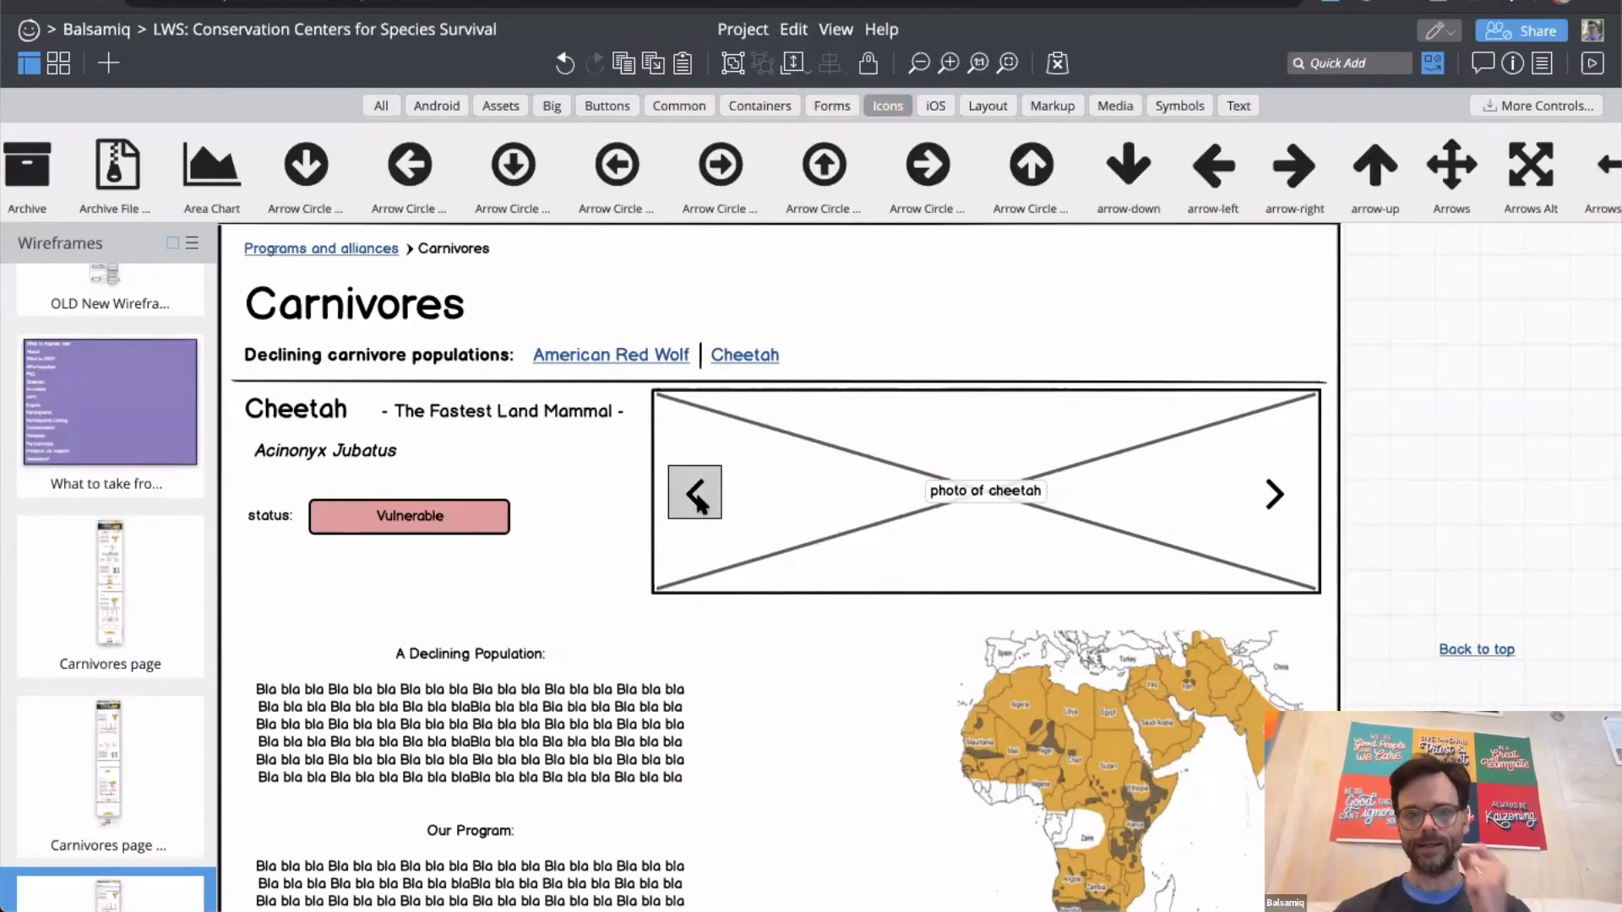
pyautogui.doubleClick(700, 500)
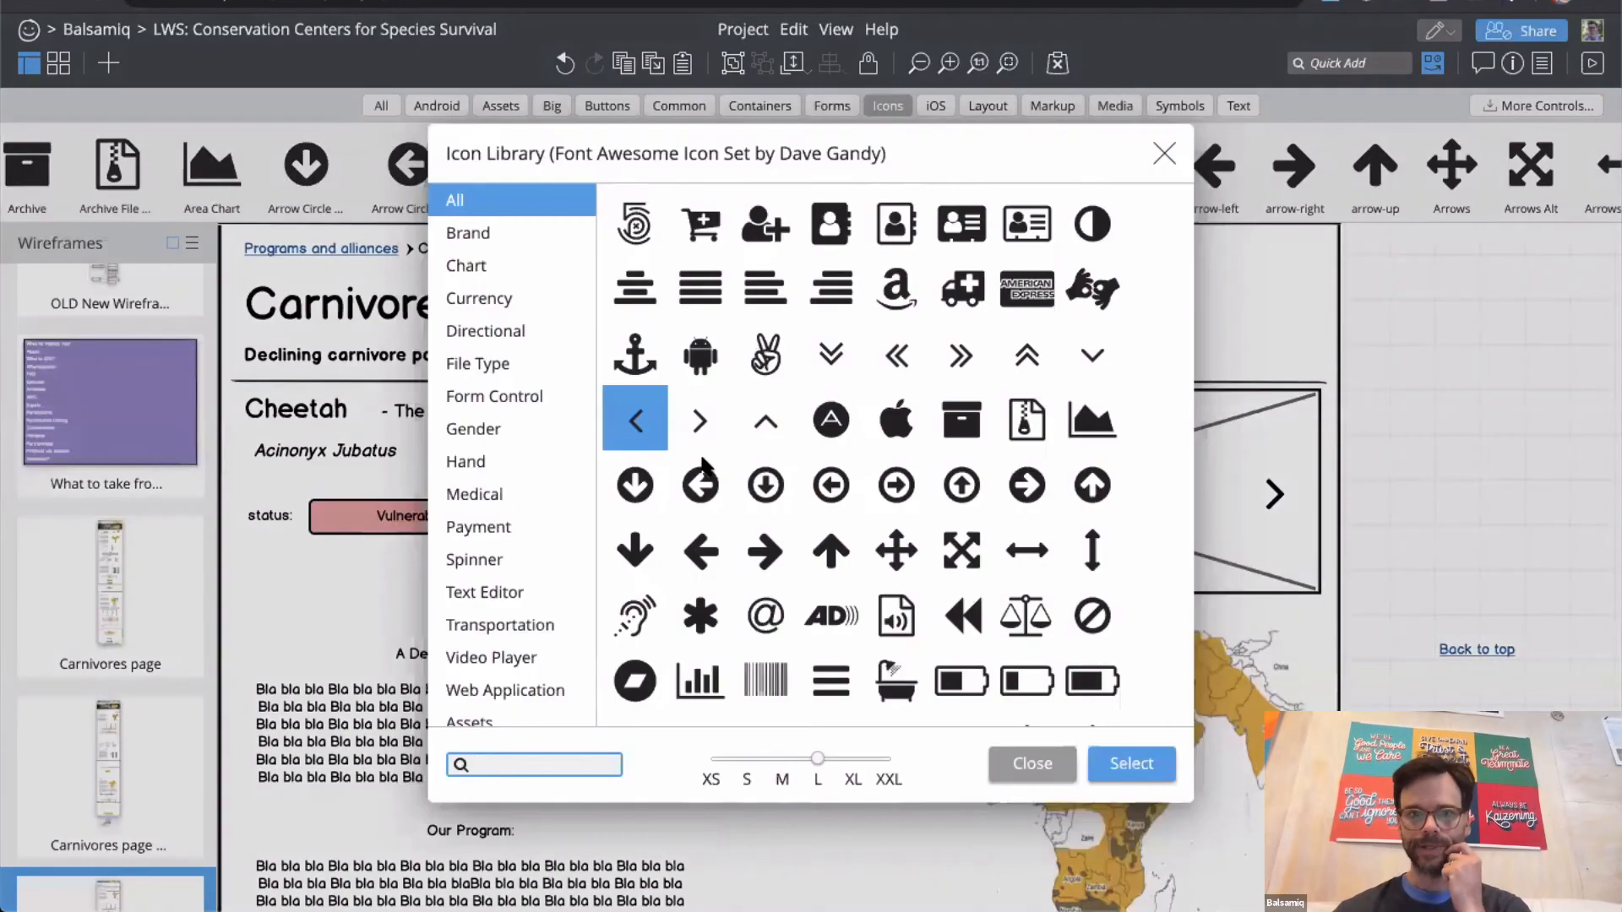
pyautogui.click(532, 766)
pyautogui.write('dots')
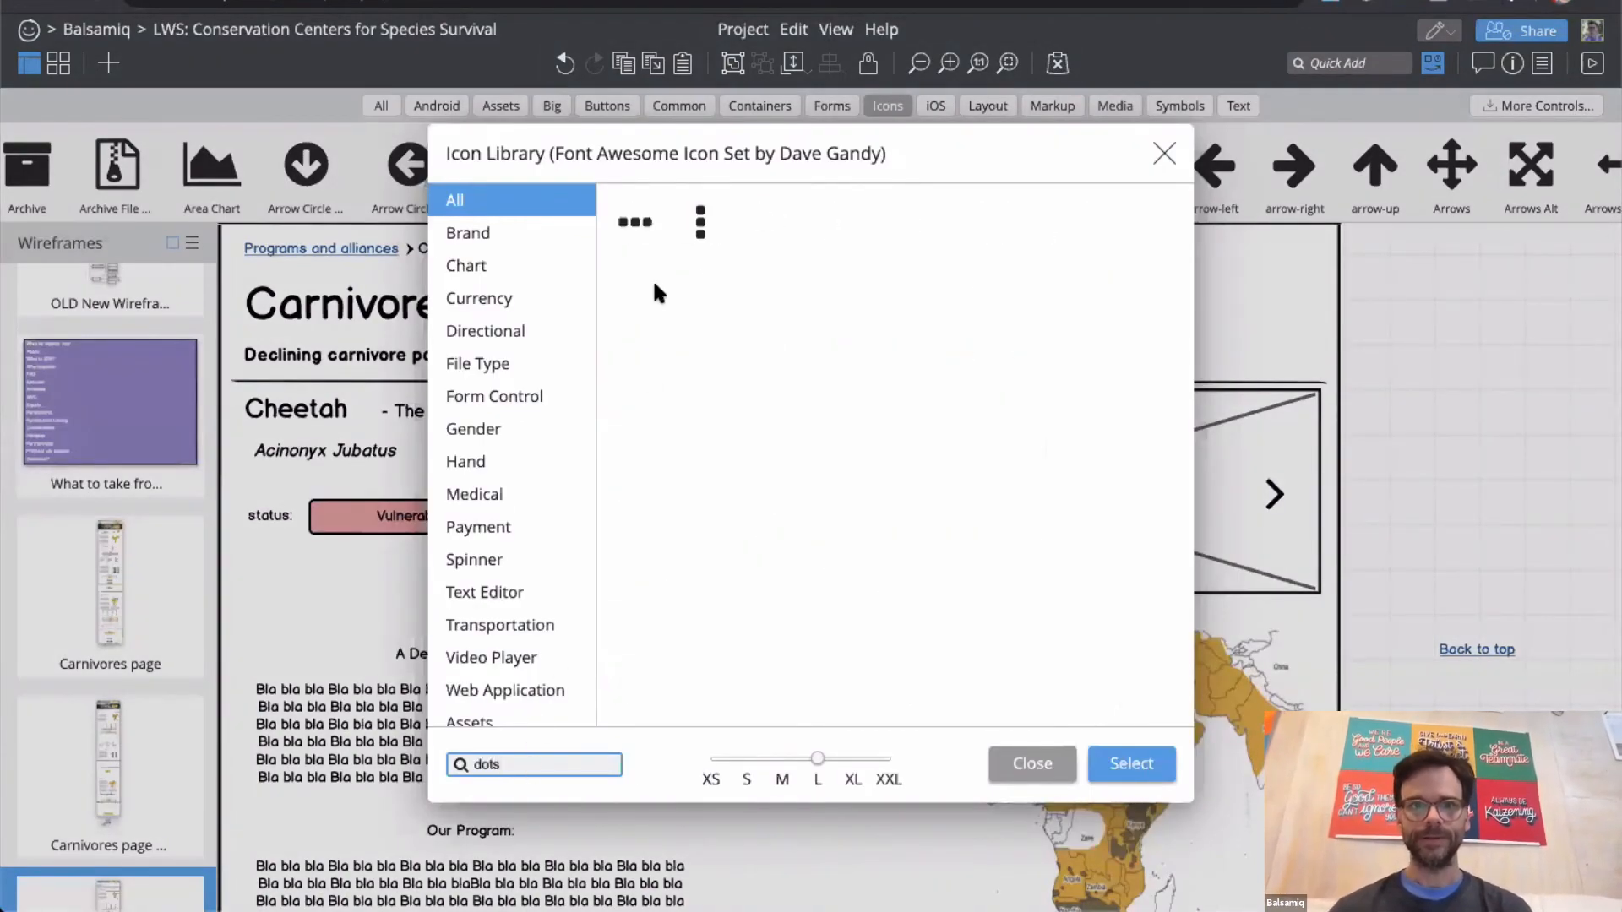
pyautogui.click(641, 225)
pyautogui.doubleClick(641, 225)
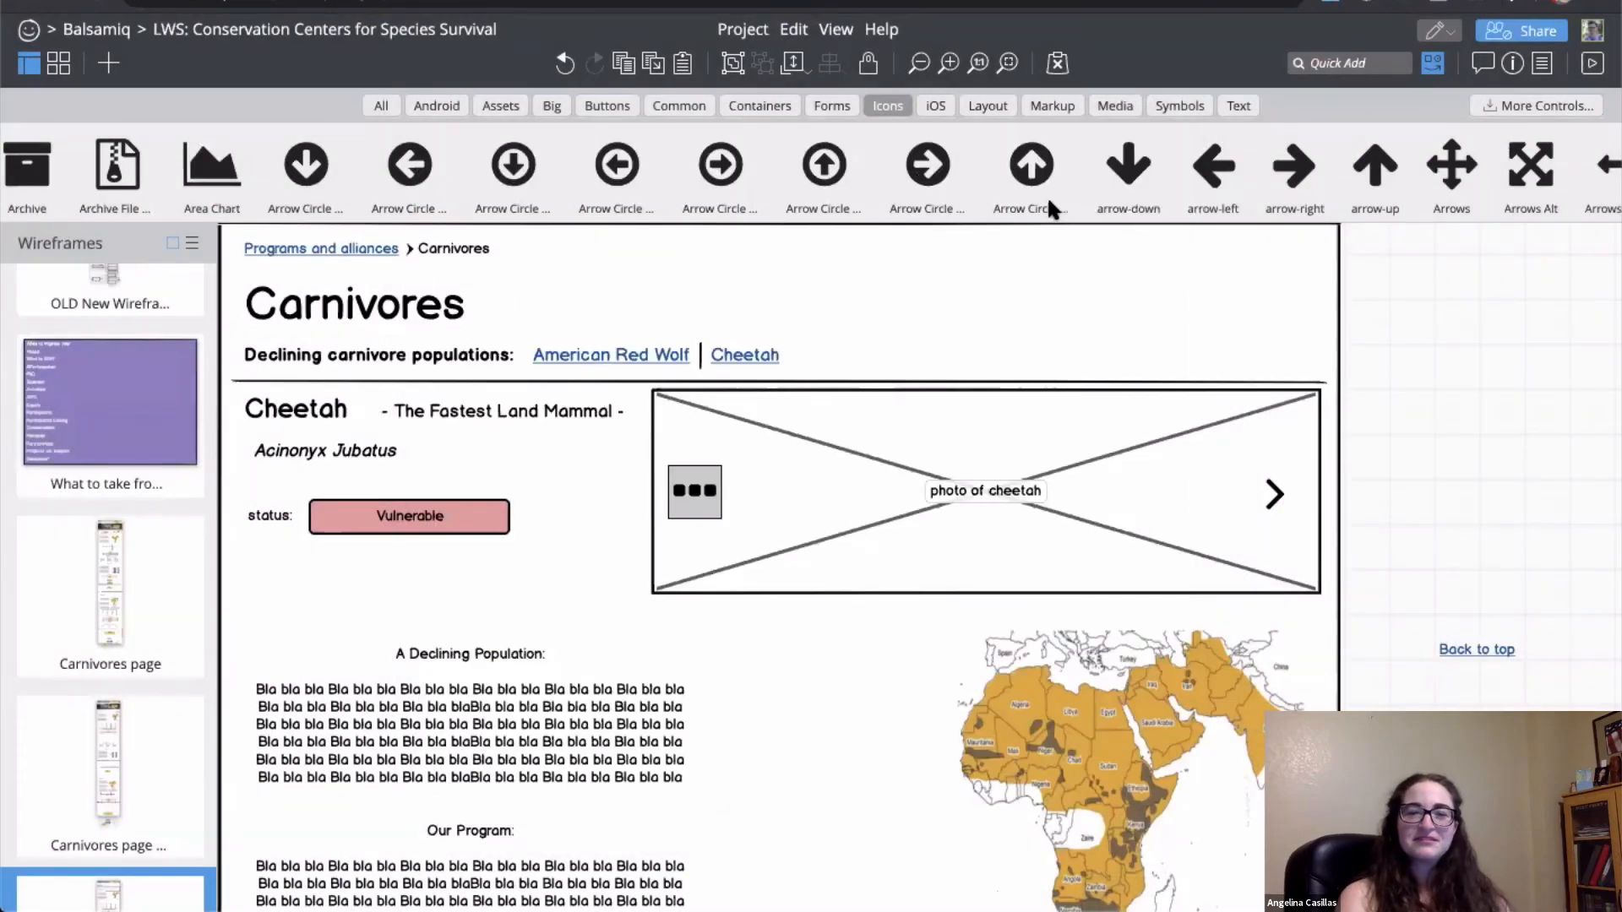
pyautogui.moveTo(706, 504); pyautogui.dragTo(1018, 585)
# Step: Delete the right carousel arrow from the photo placeholder and hide the UI library
pyautogui.click(1275, 494)
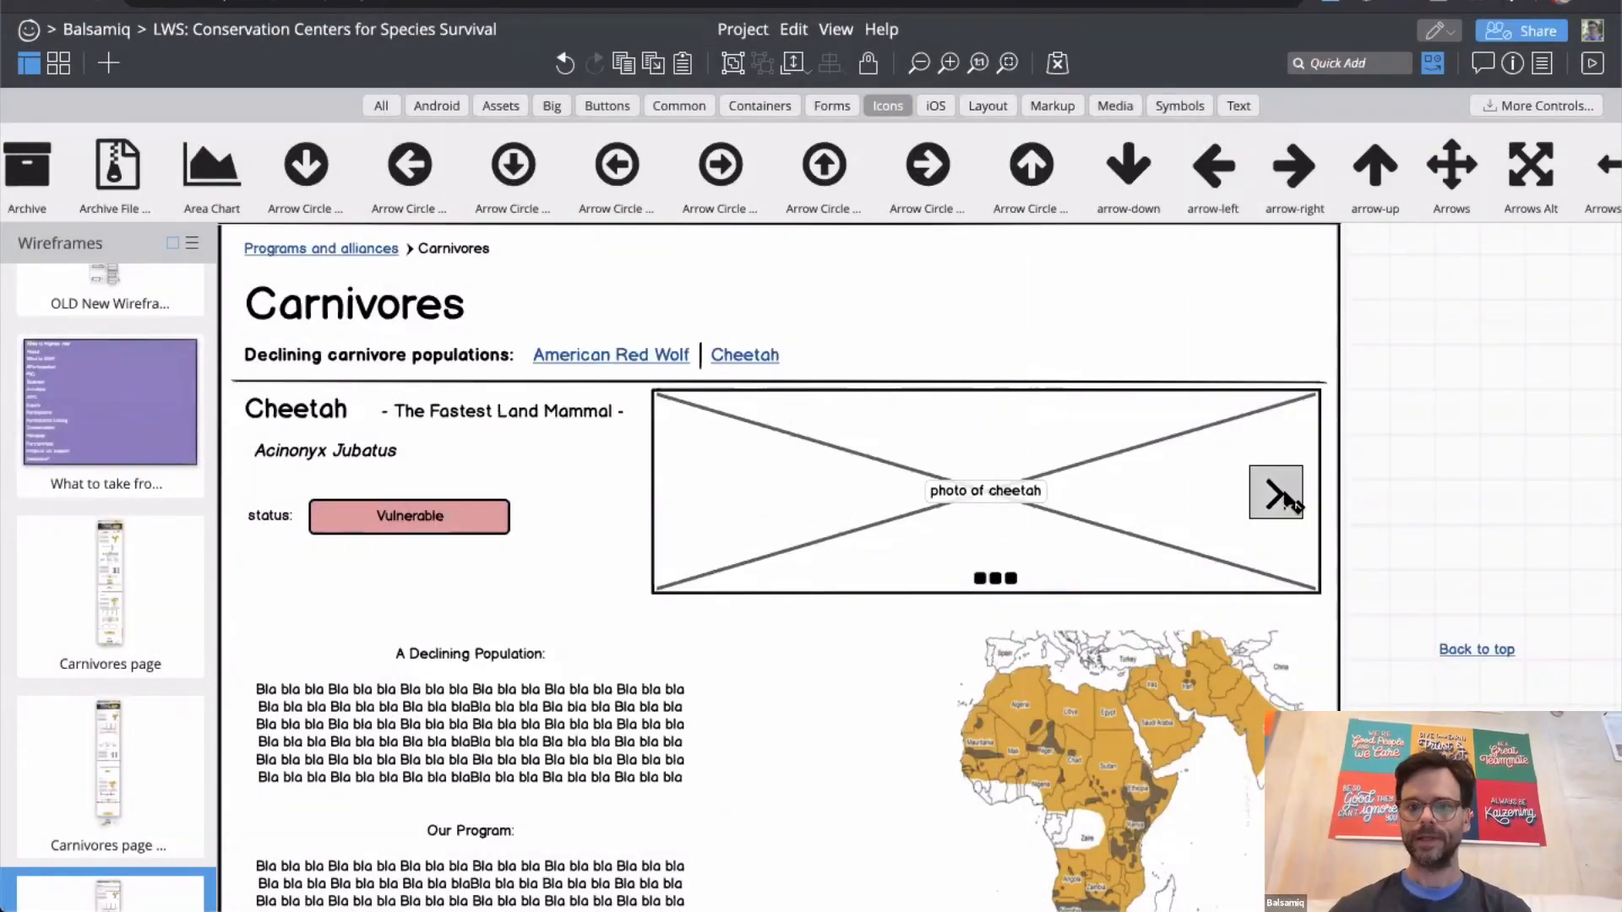
pyautogui.press('Delete')
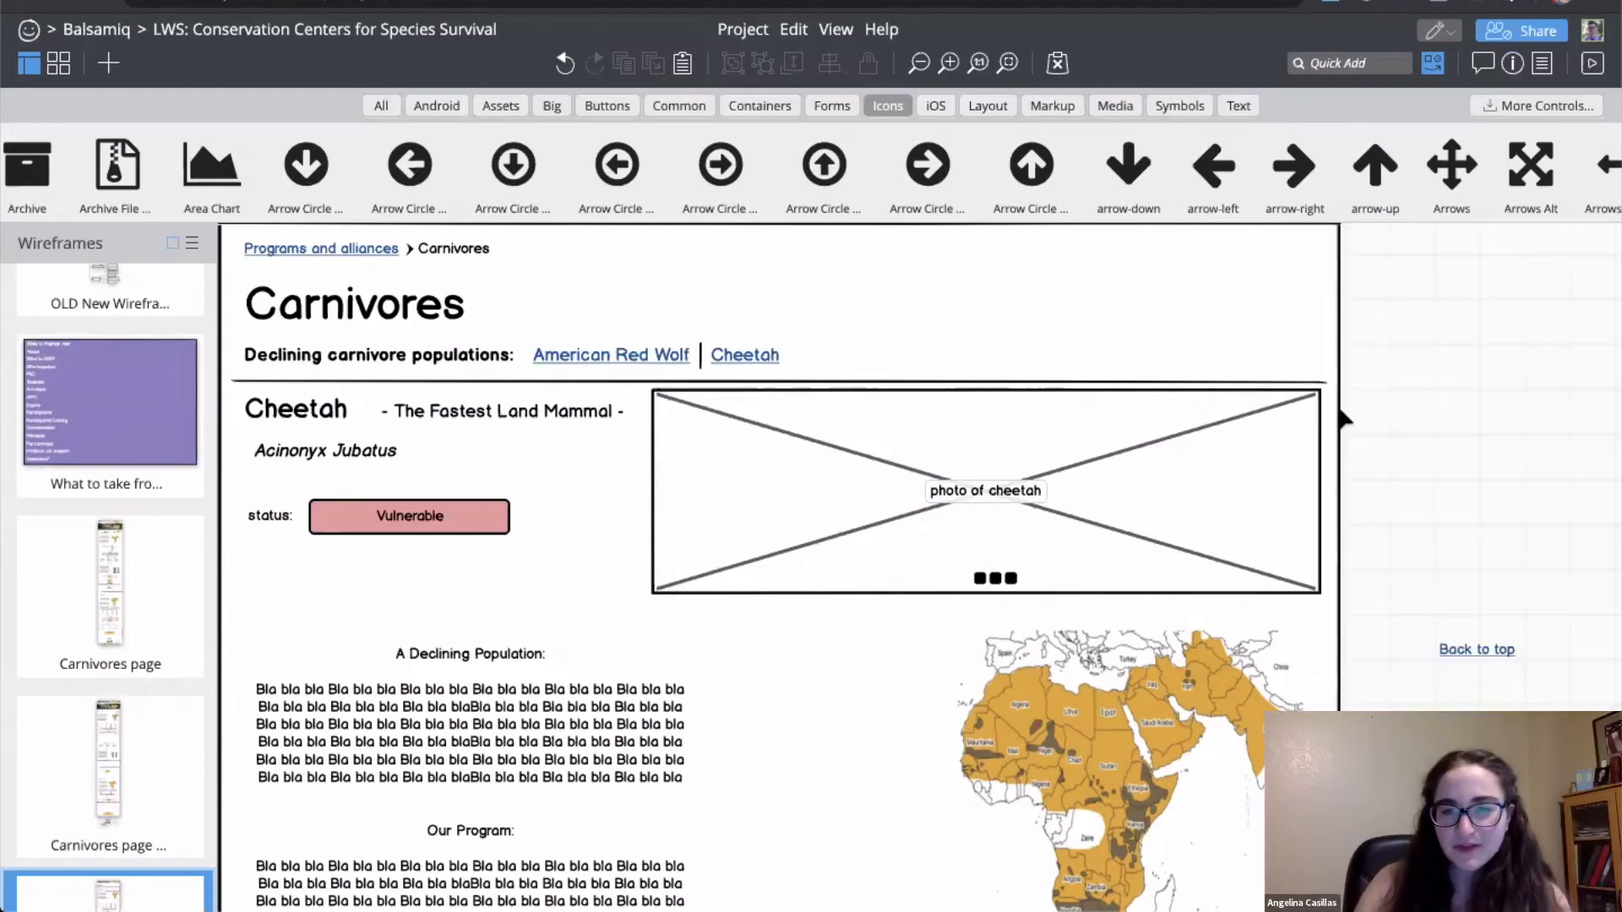
pyautogui.scroll(-1, 1395, 390)
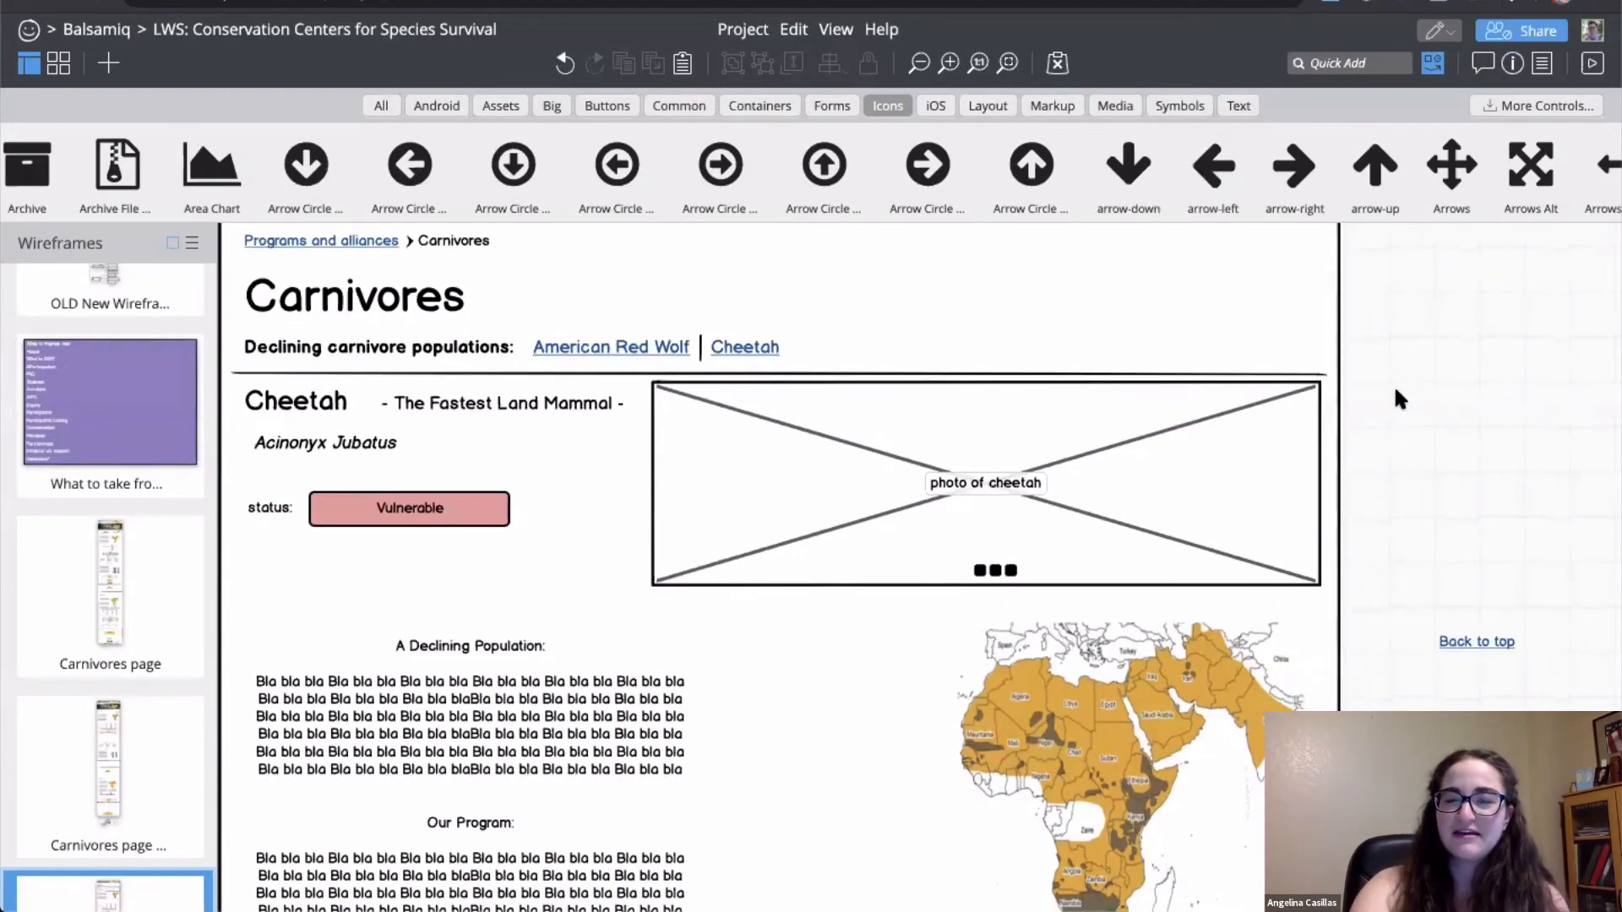
pyautogui.press('super+l')
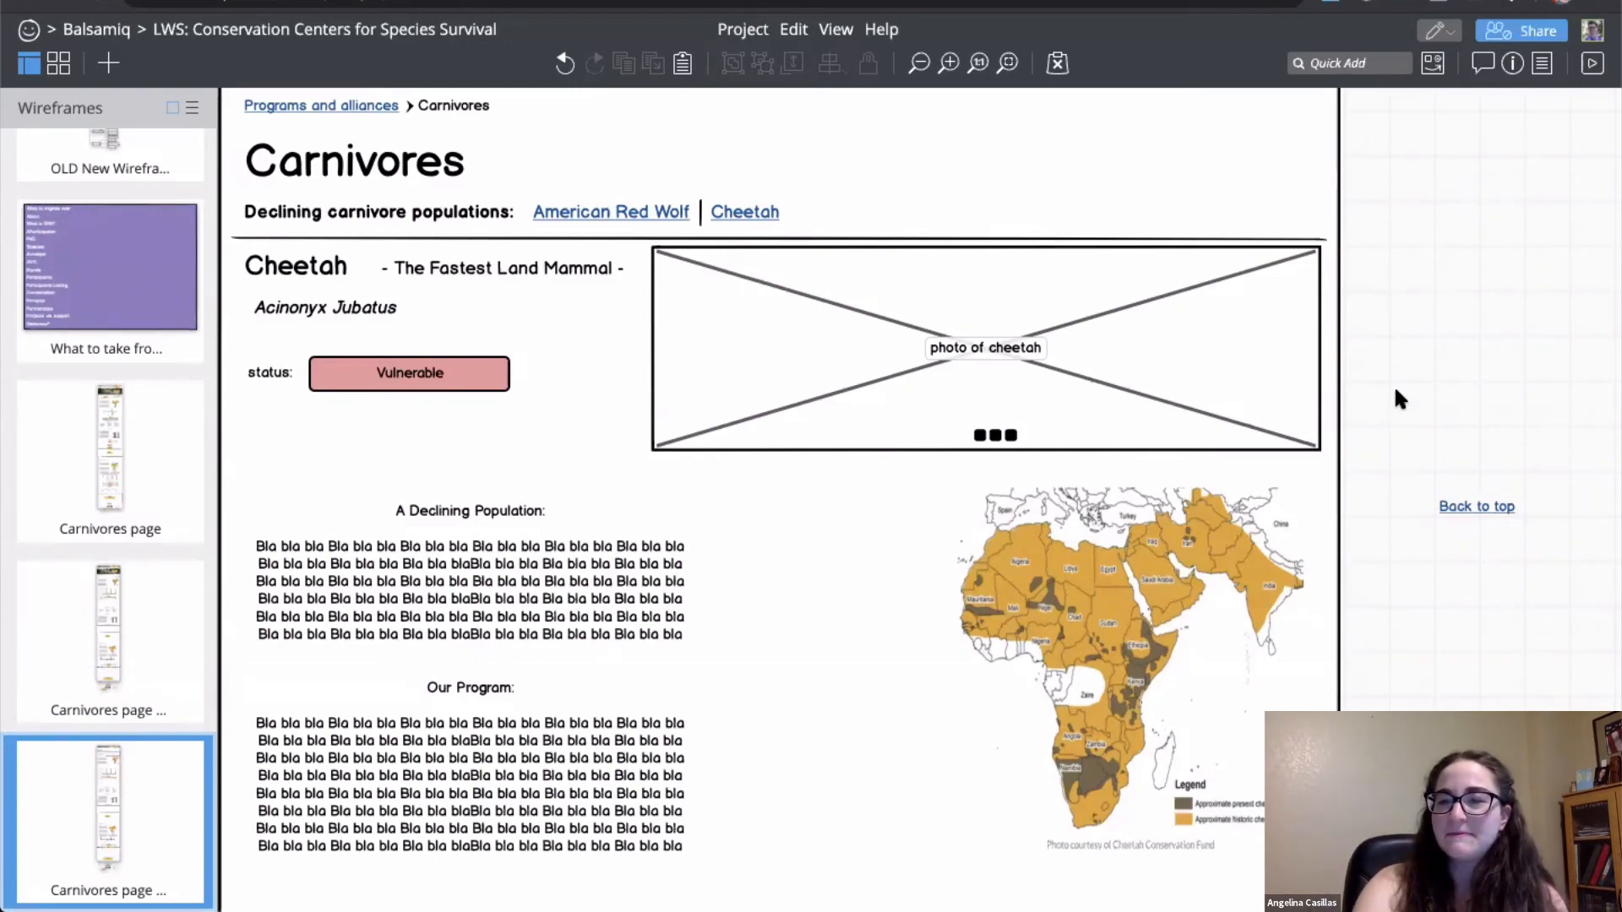
pyautogui.click(1103, 380)
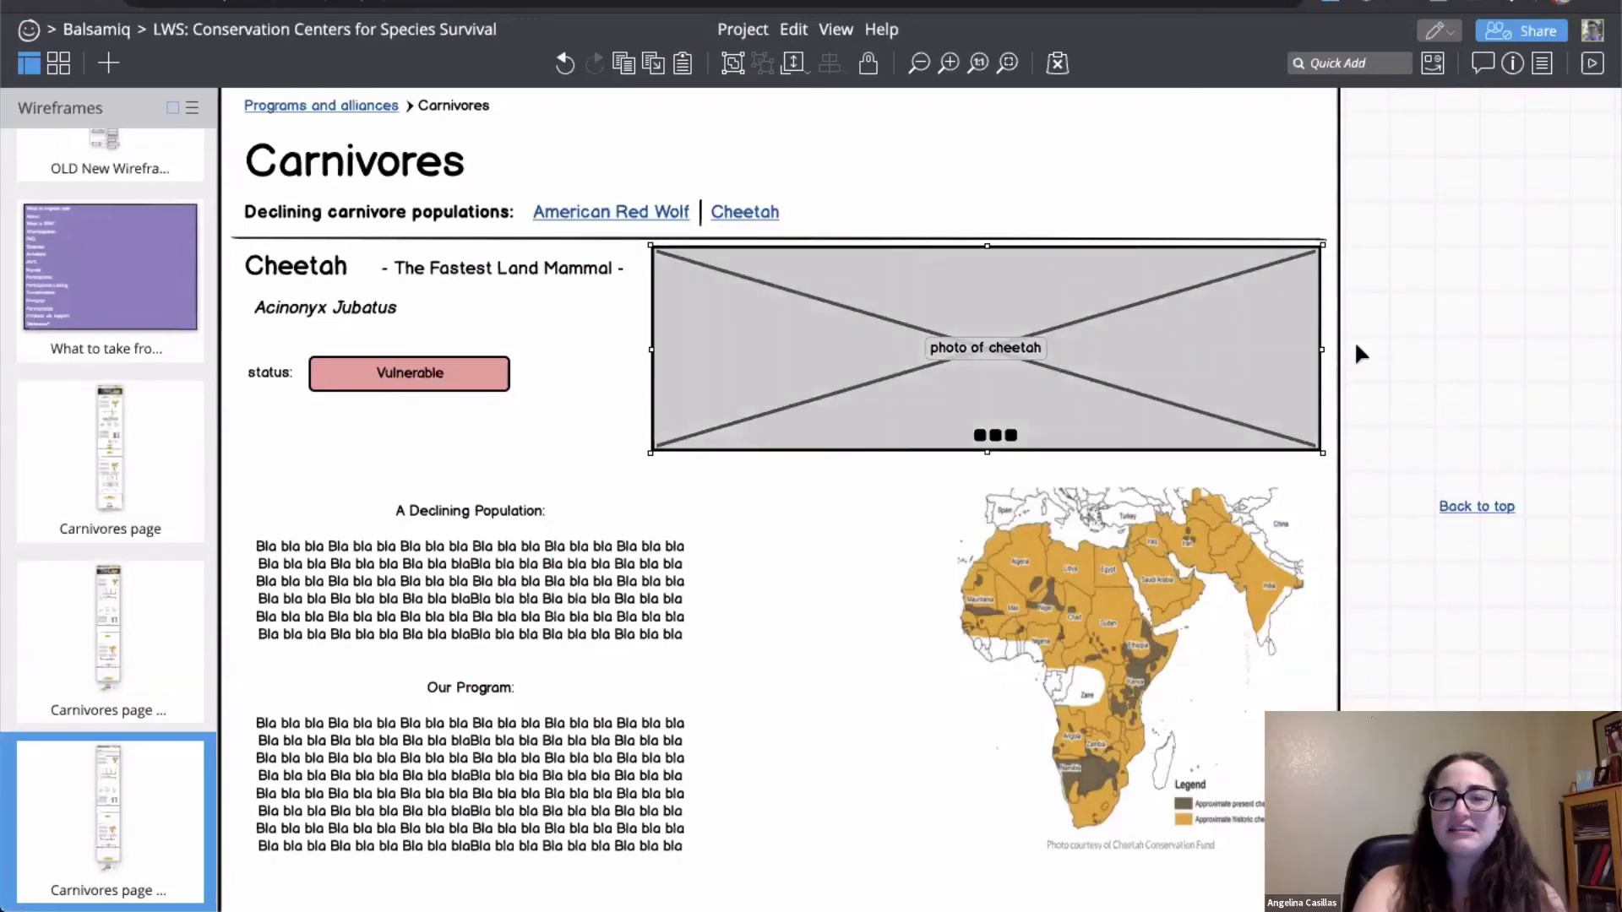
pyautogui.click(1402, 334)
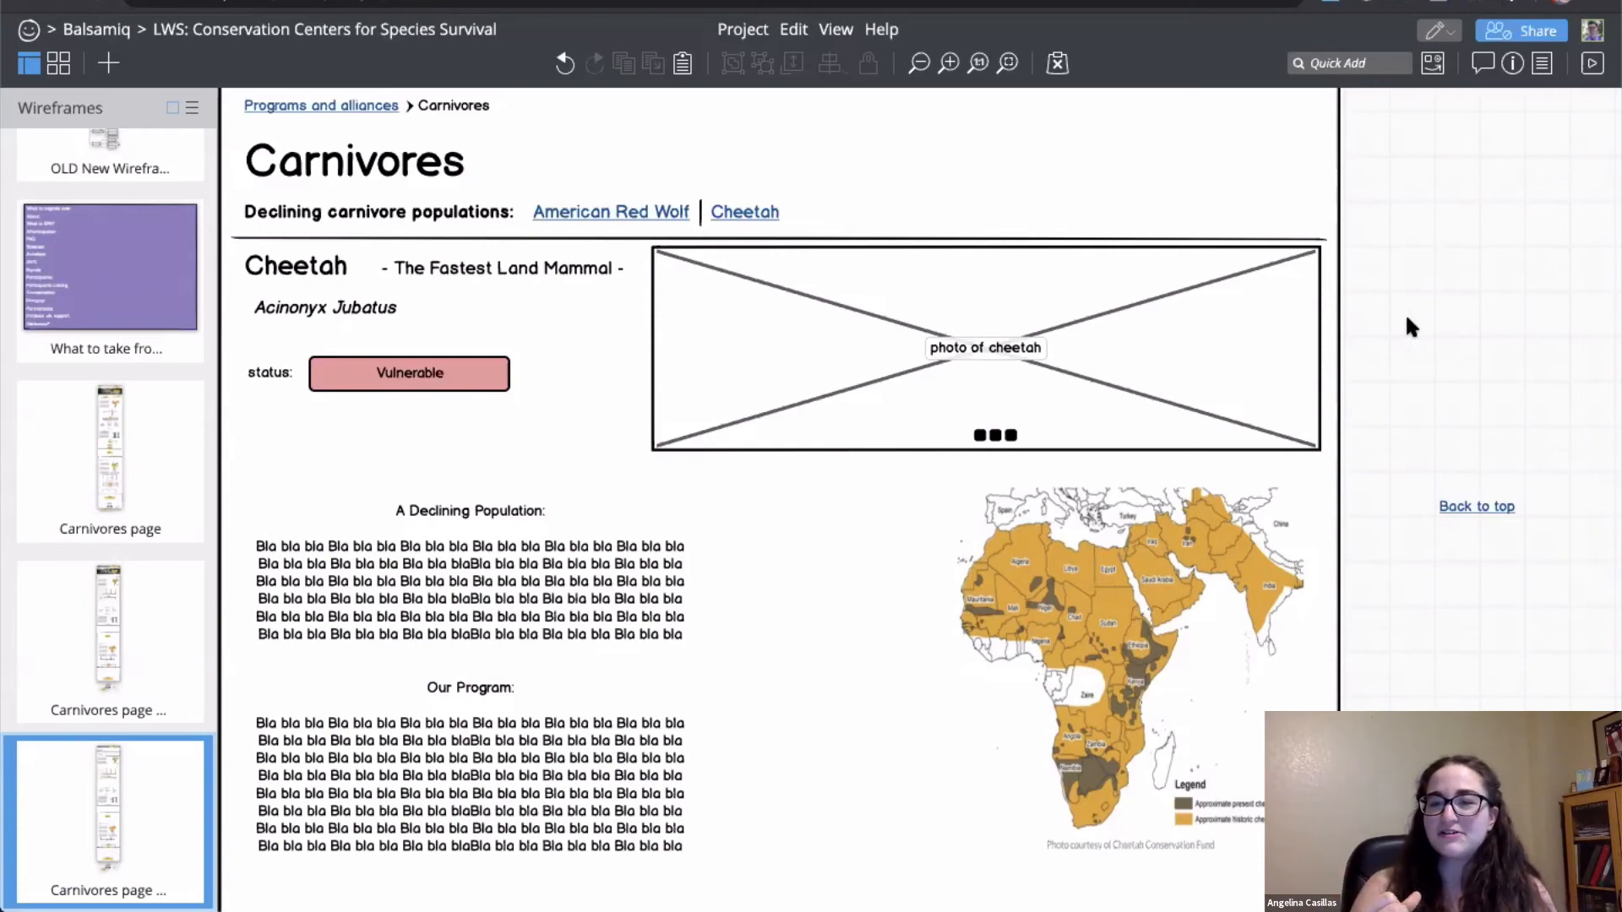
# Step: Rotate the cheetah range map in quarter turns through a full circle back to upright
pyautogui.click(1092, 571)
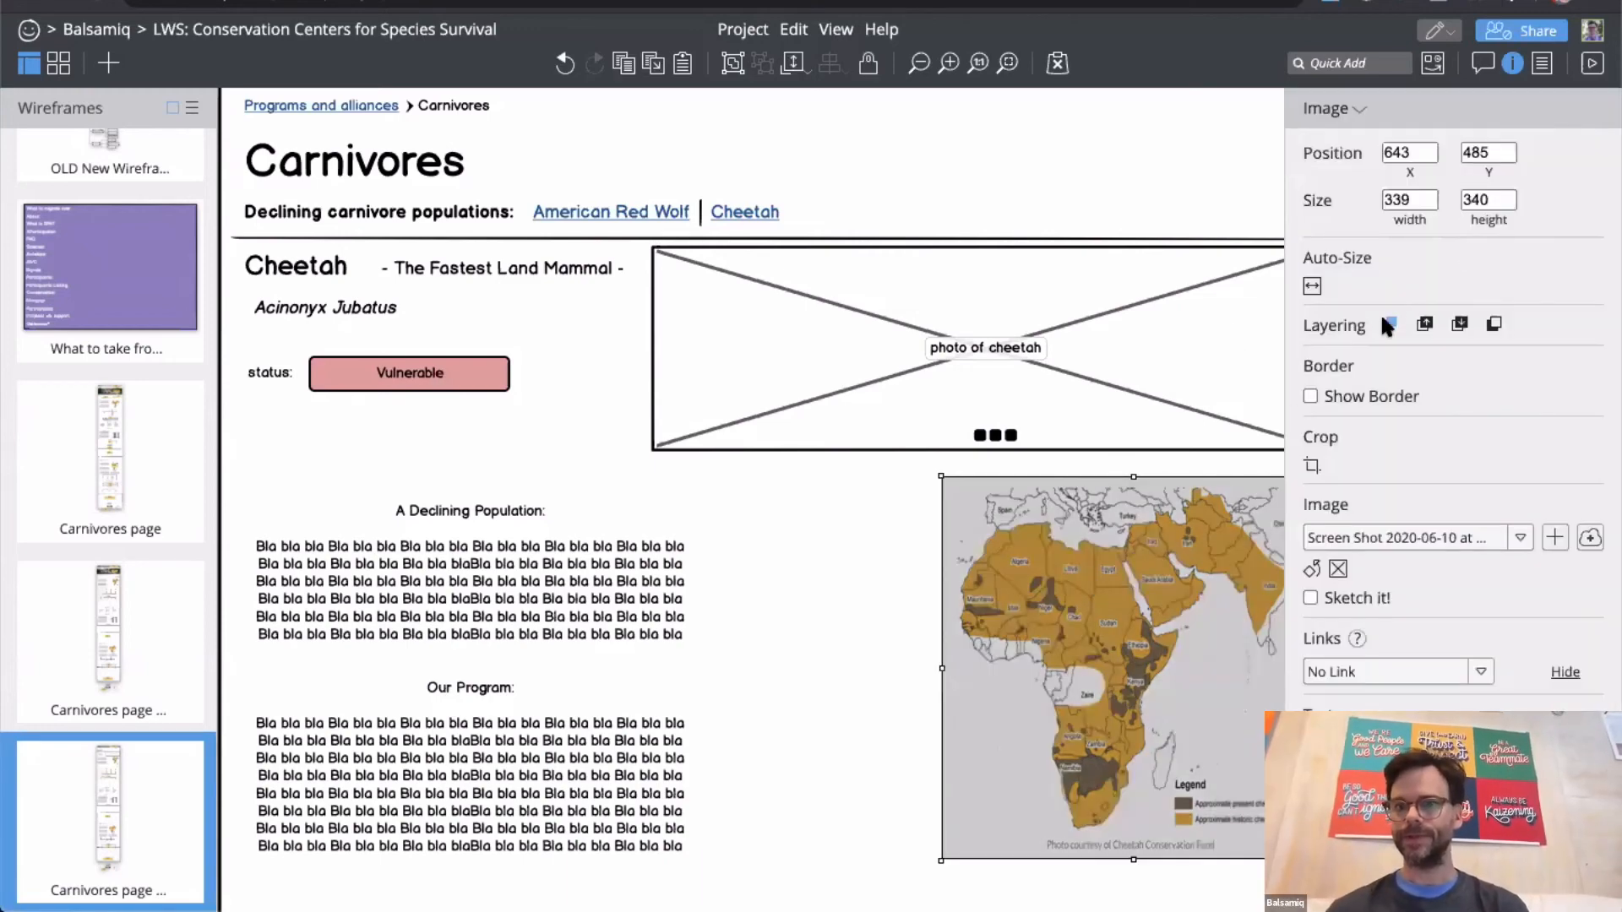
pyautogui.click(1304, 563)
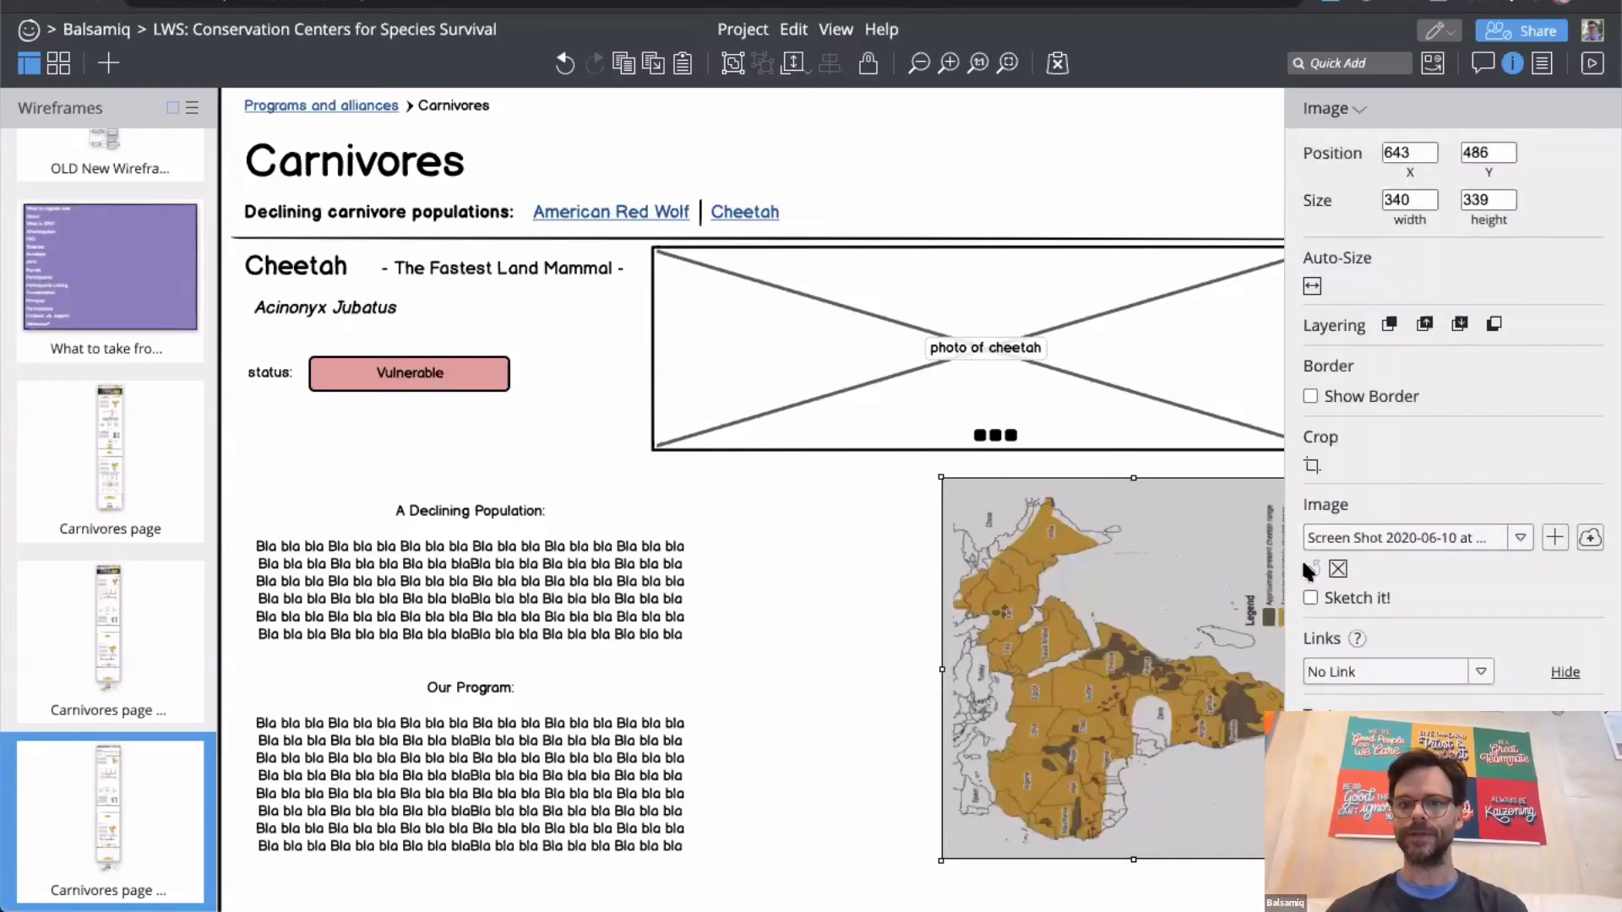
pyautogui.click(1304, 563)
pyautogui.click(1304, 564)
pyautogui.click(1304, 564)
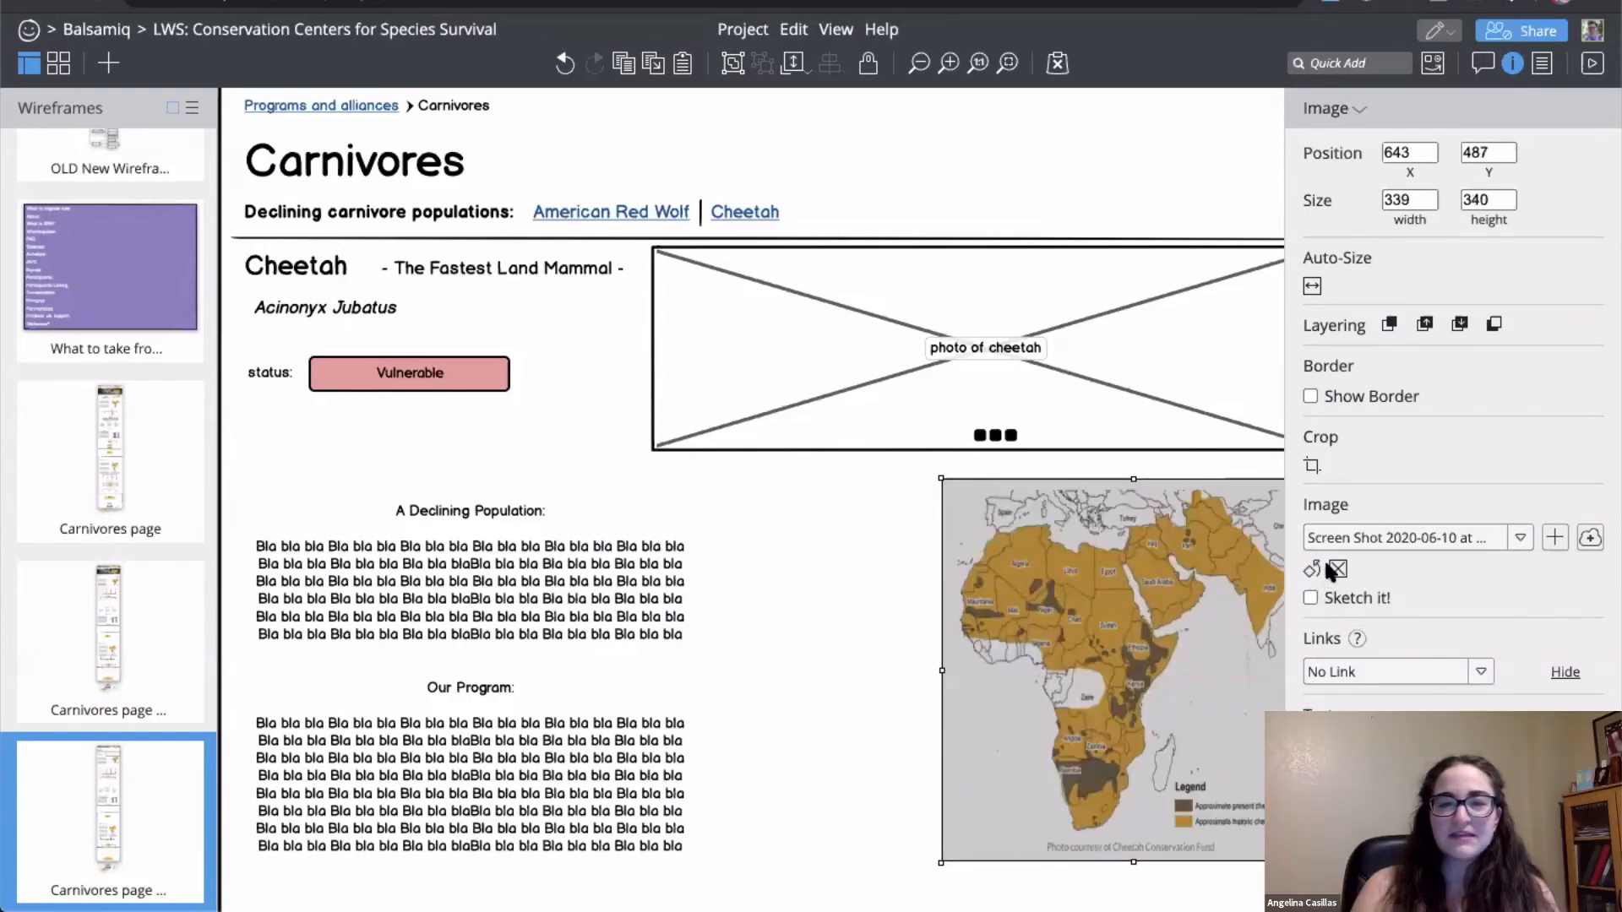
# Step: Try reshaping the cheetah photo placeholder into a narrow, tall portrait format
pyautogui.press('super+i')
pyautogui.click(1443, 352)
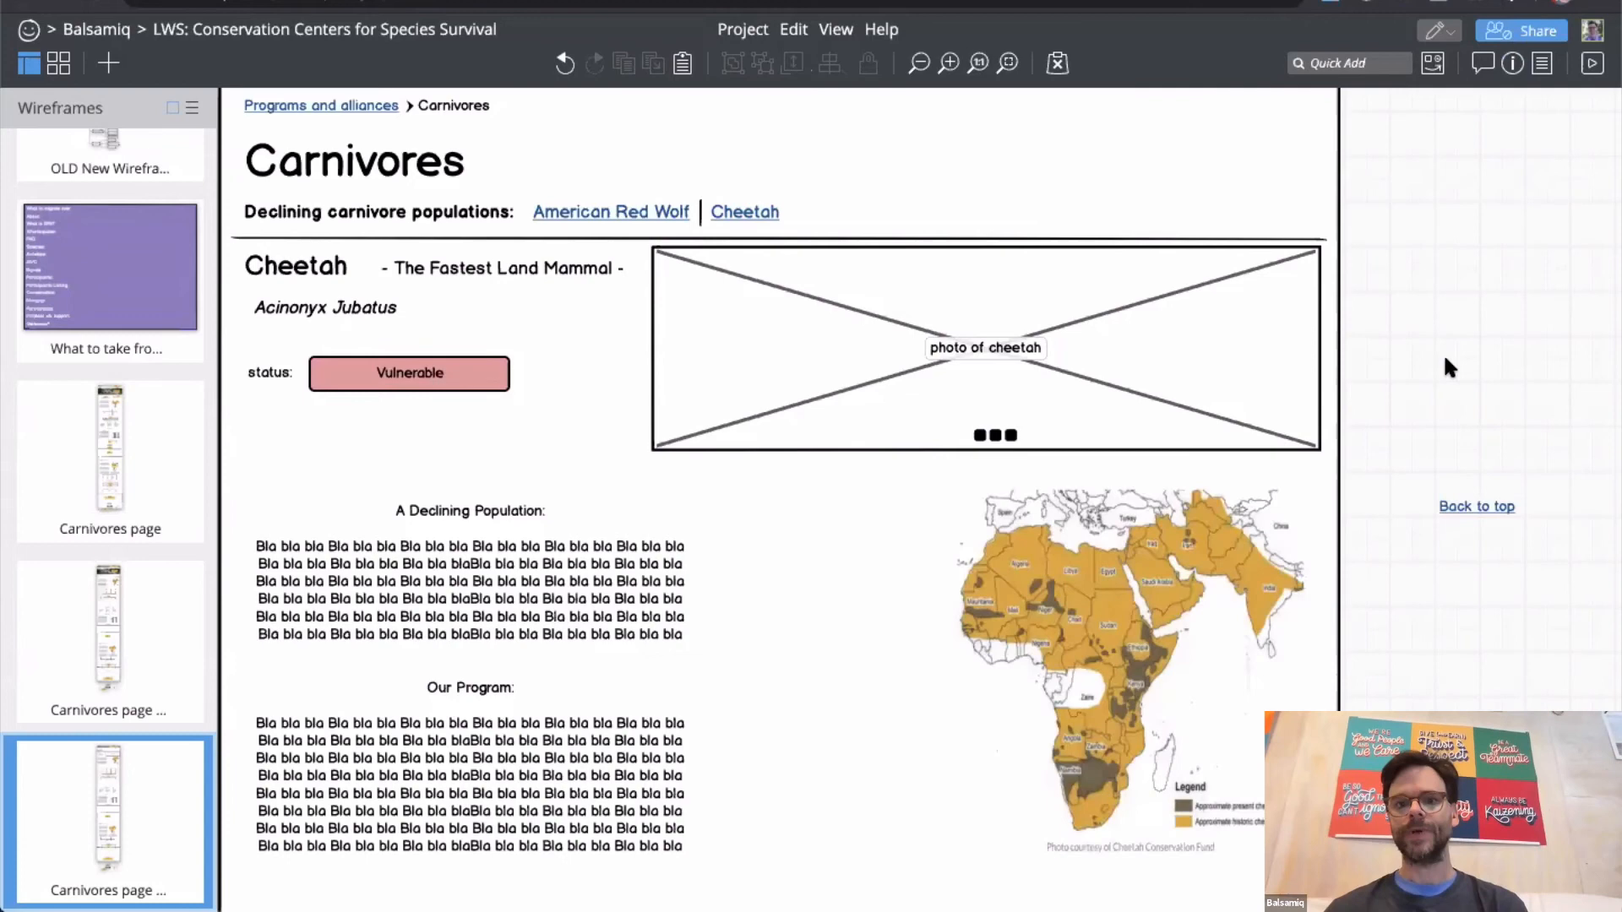
pyautogui.click(1149, 350)
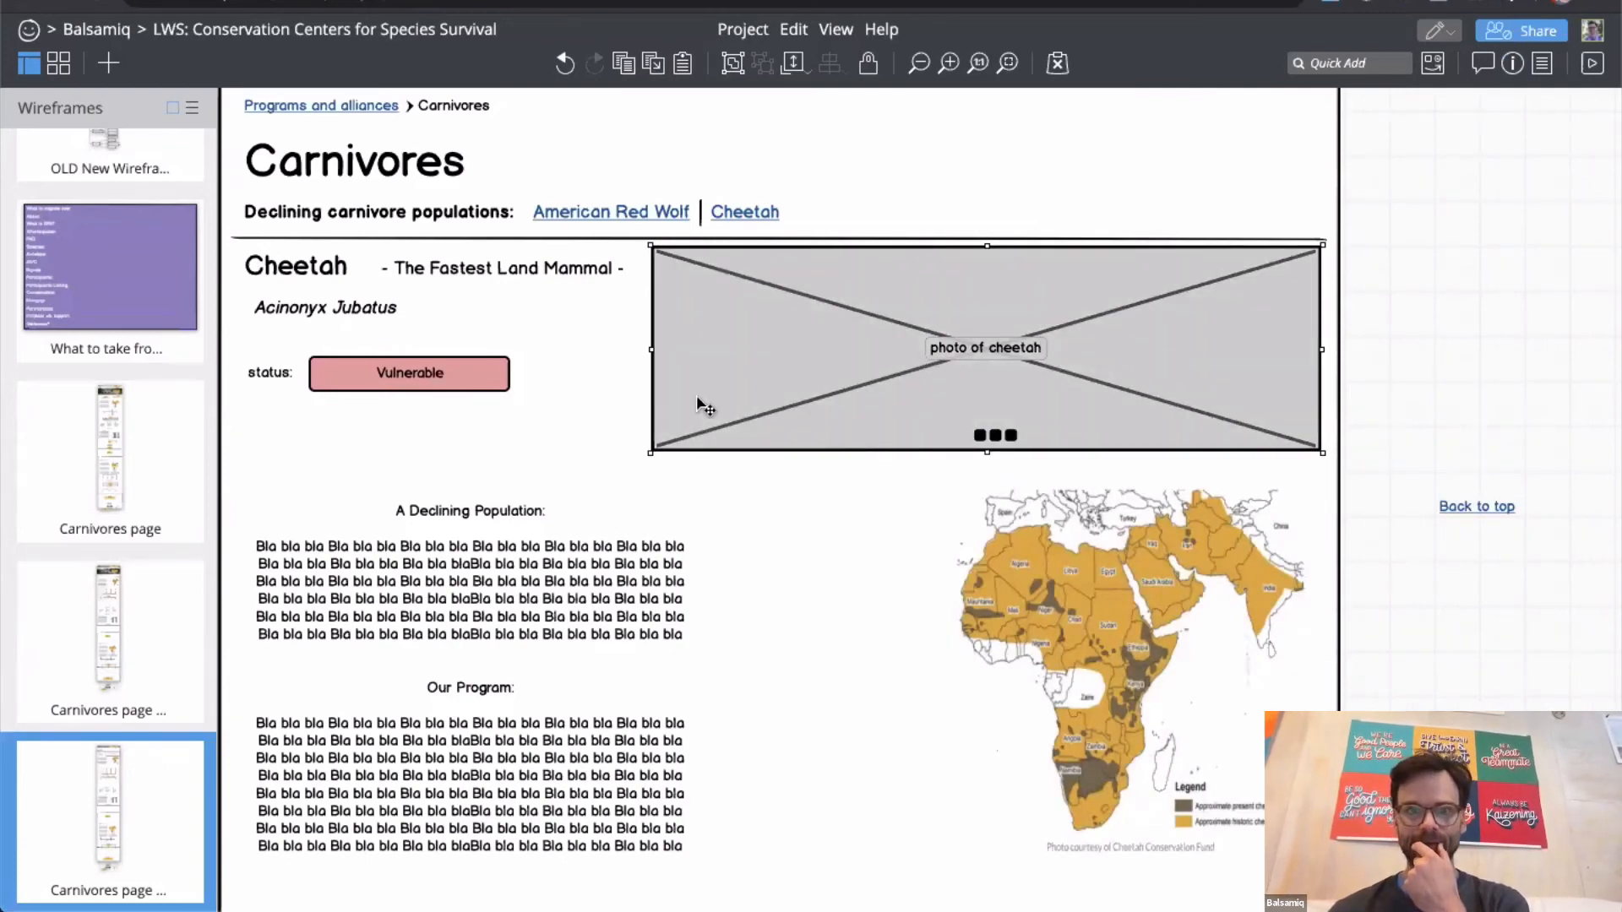
pyautogui.moveTo(651, 452); pyautogui.dragTo(1000, 741)
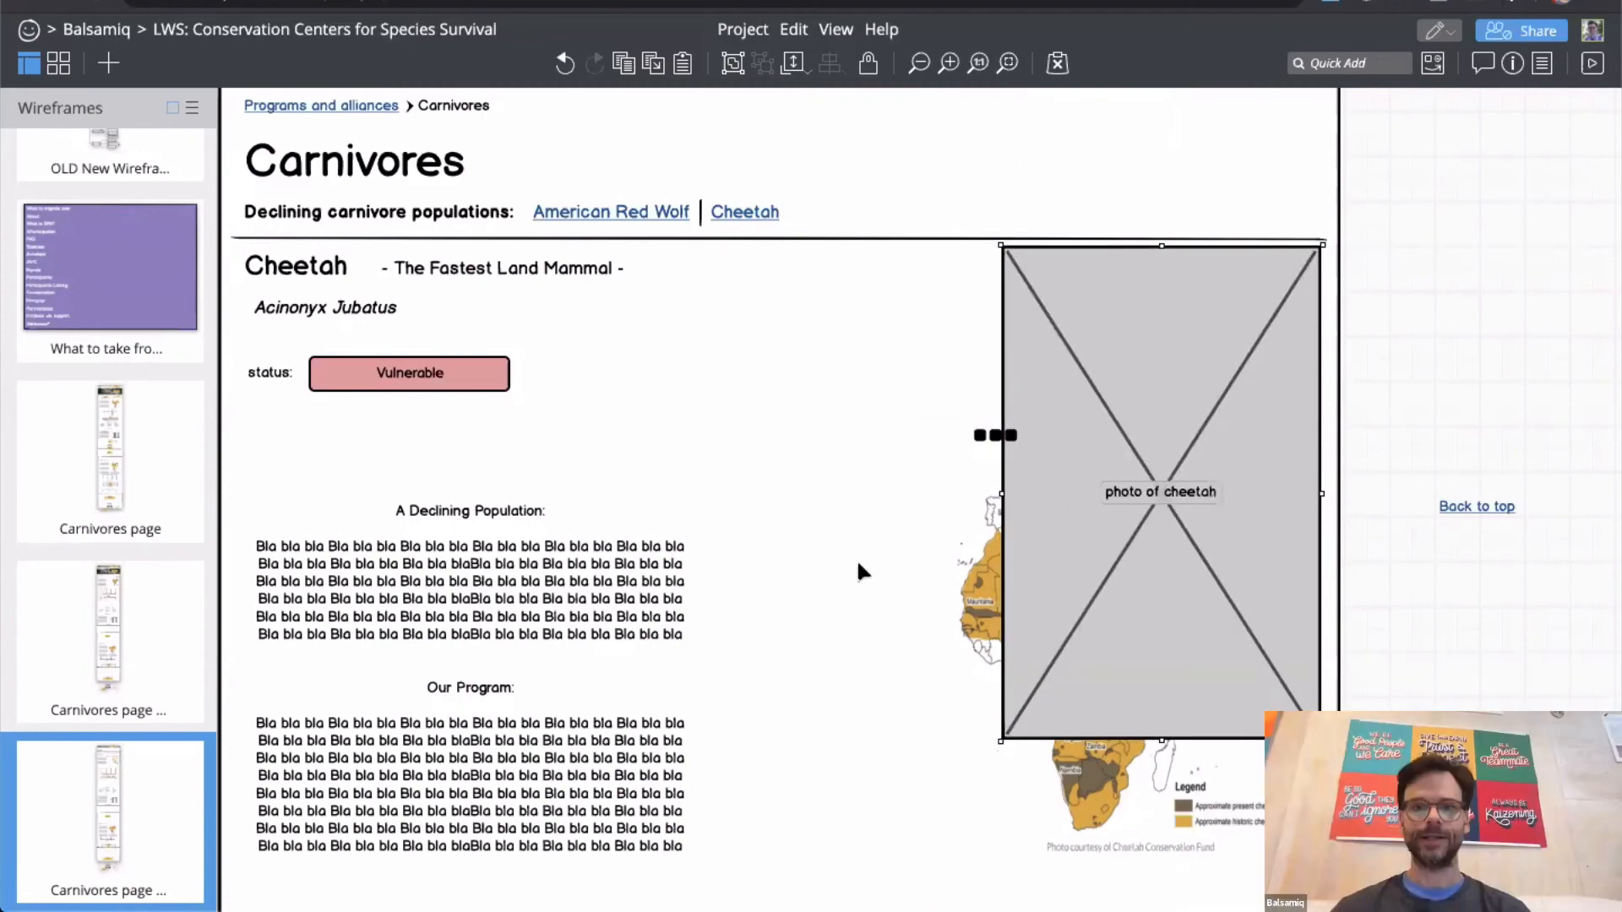
pyautogui.hotkey('ctrl', 'z')
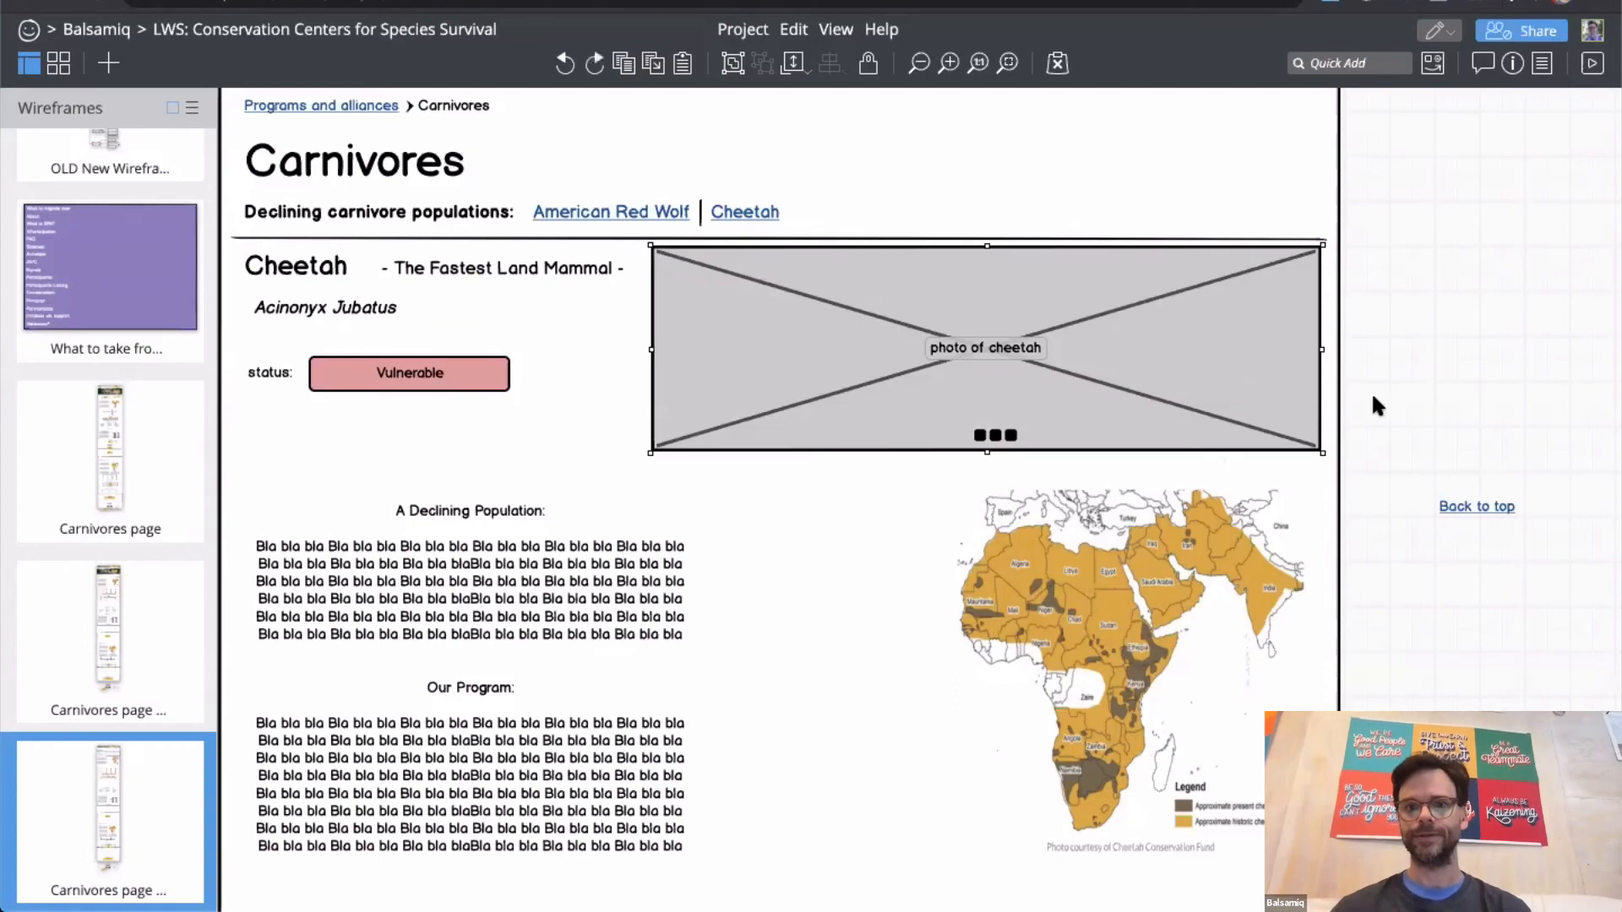
pyautogui.click(1455, 384)
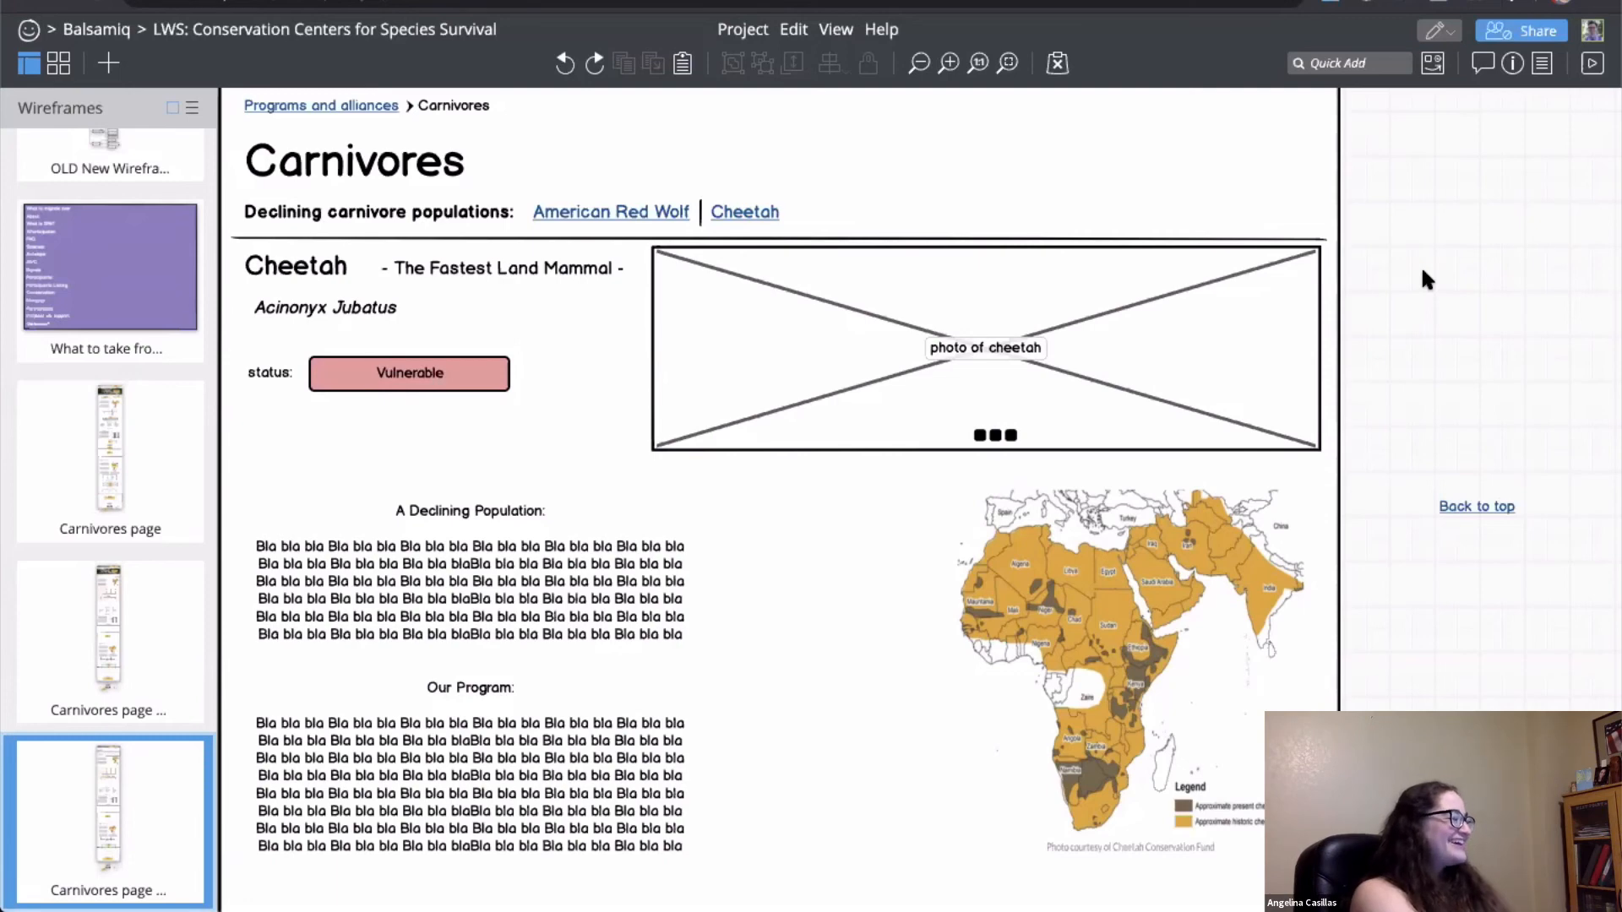
pyautogui.rightClick(778, 313)
pyautogui.click(750, 326)
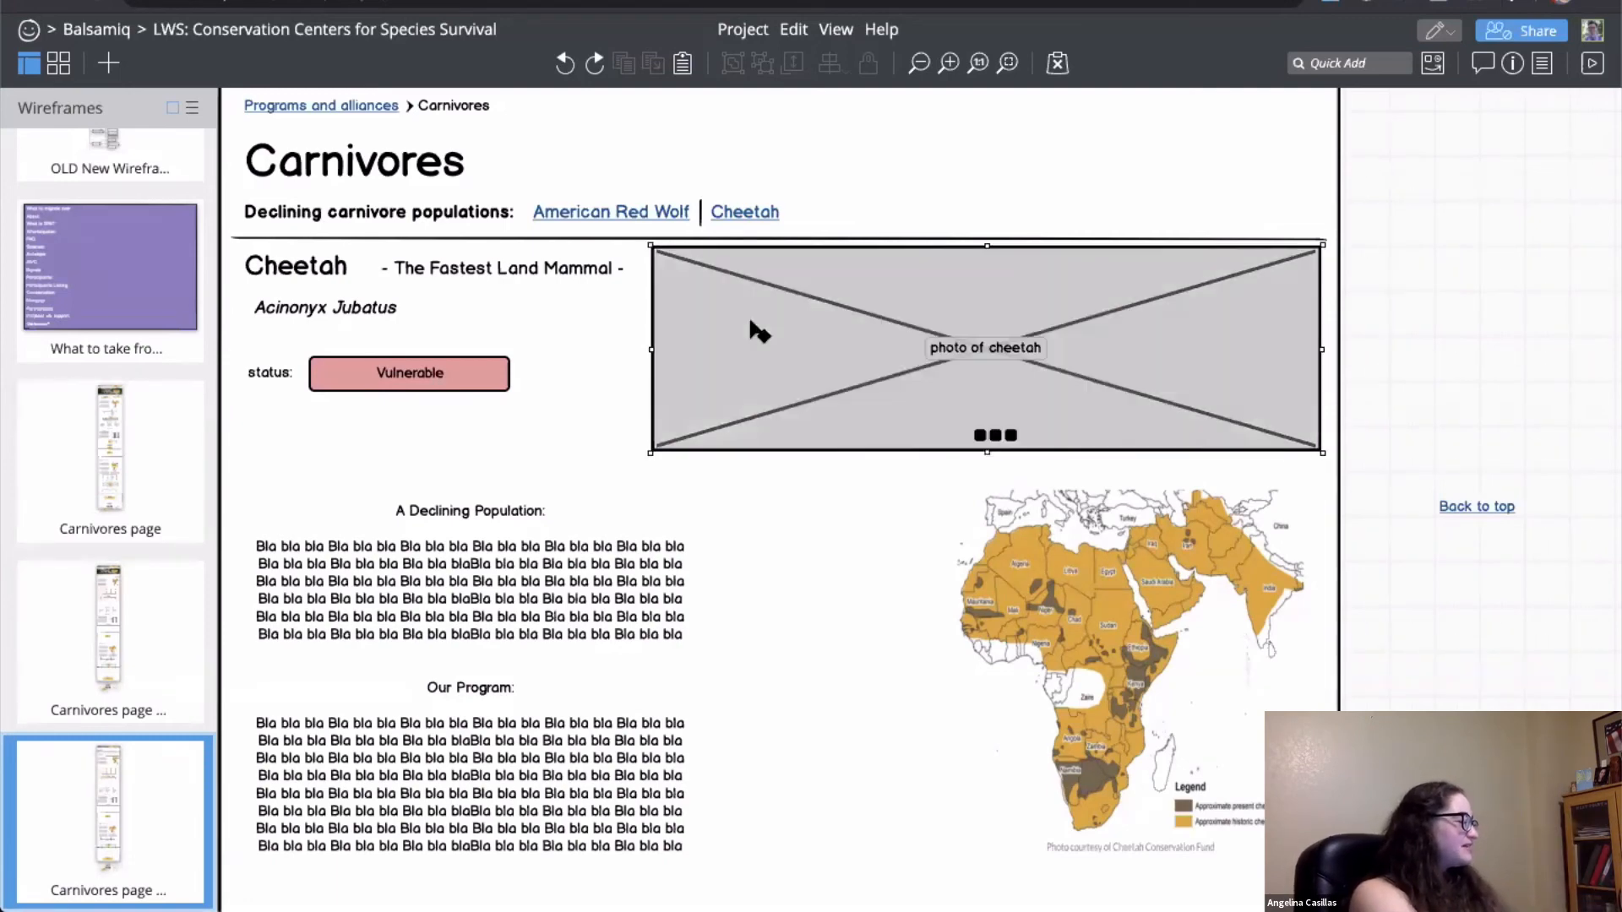
pyautogui.rightClick(476, 372)
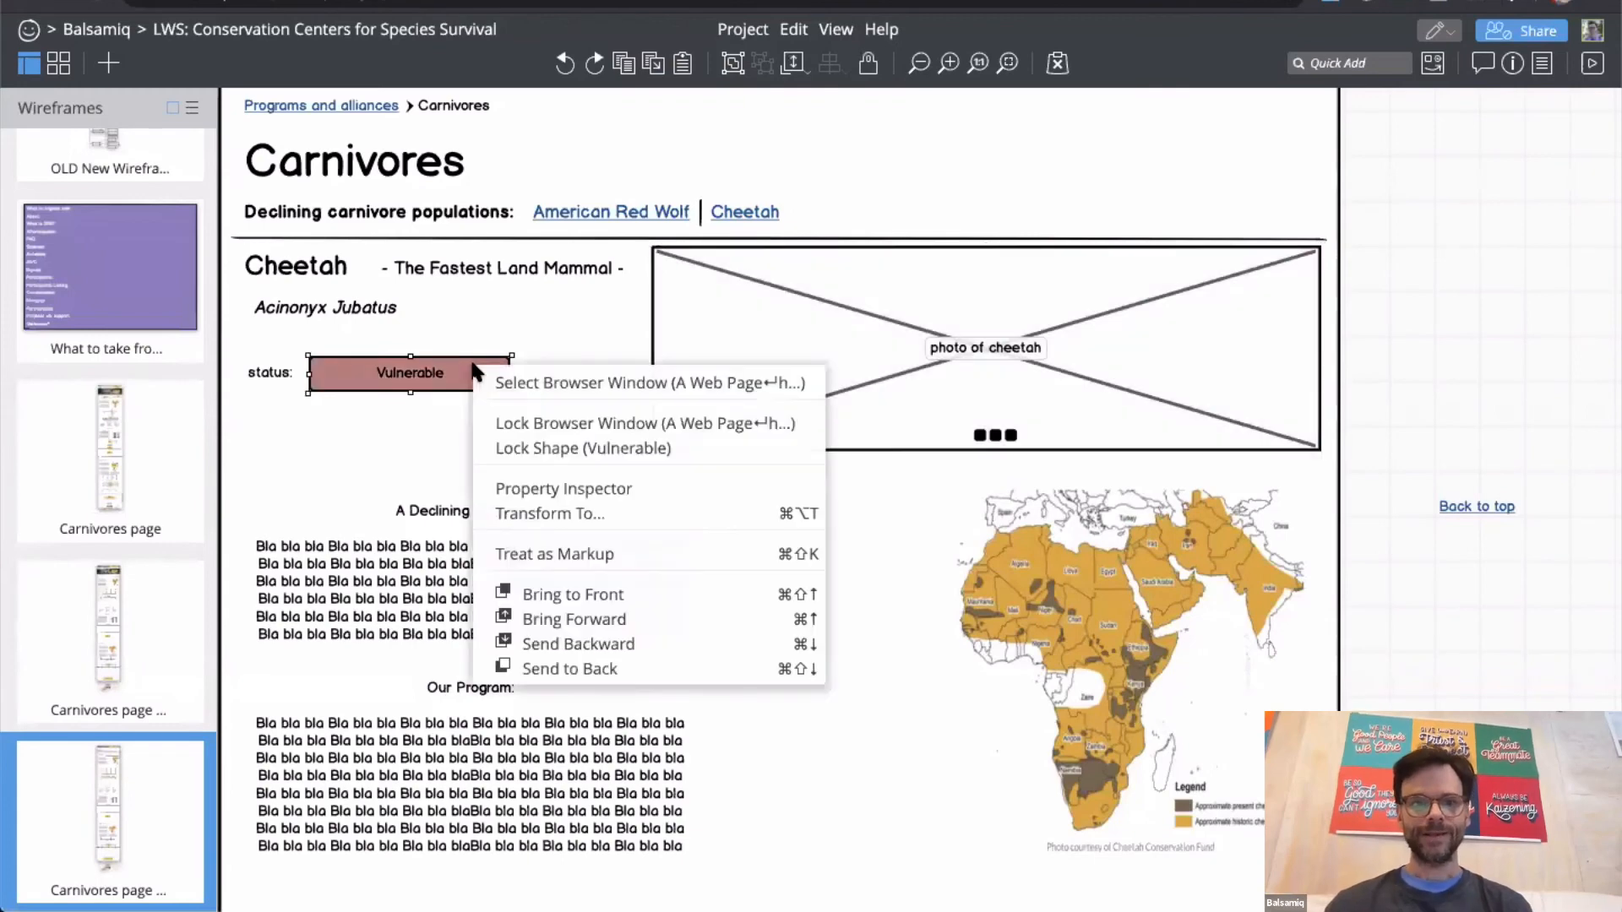
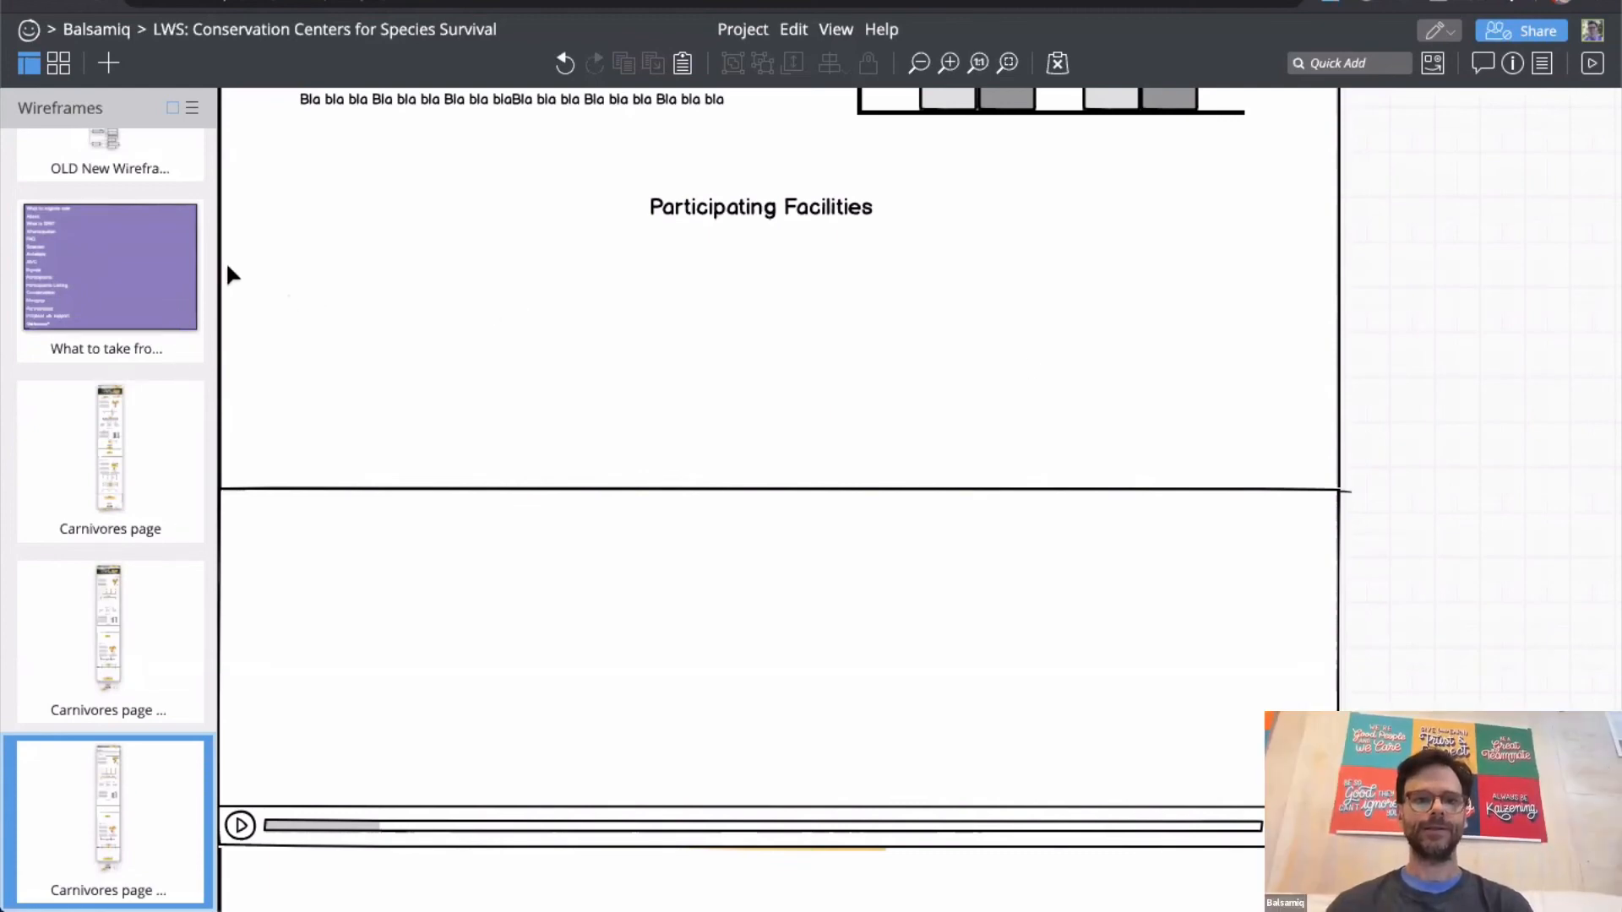
# Step: Draw a page-wide rectangle about 994 by 53 below the Participating Facilities heading, filled dark grey and without a border
pyautogui.moveTo(271, 288); pyautogui.dragTo(1342, 328)
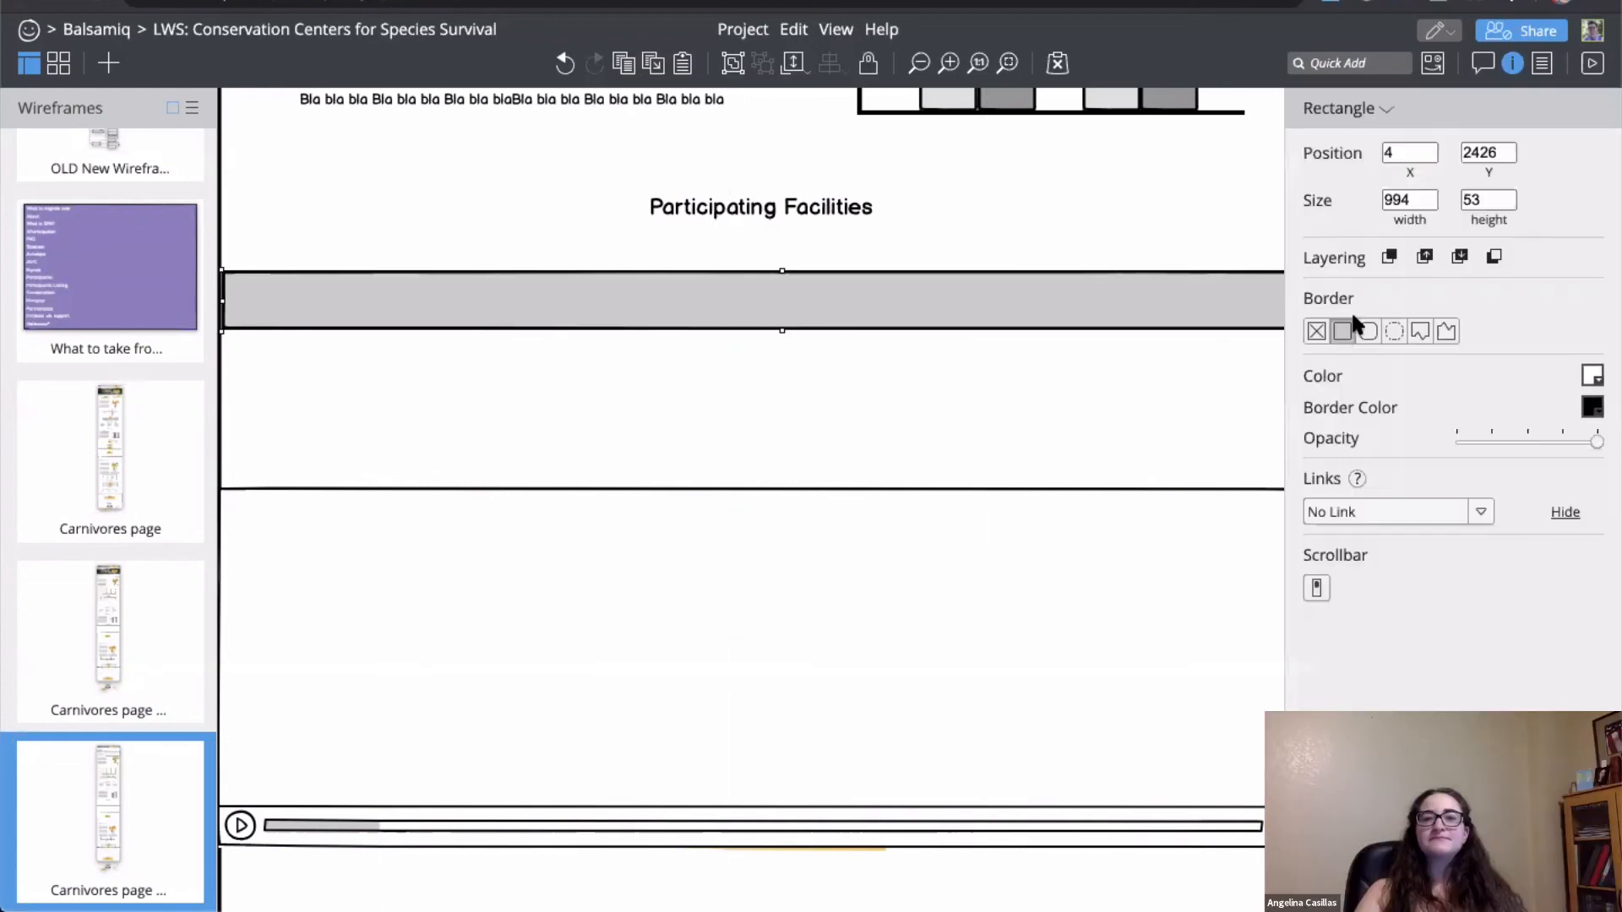
pyautogui.click(1591, 375)
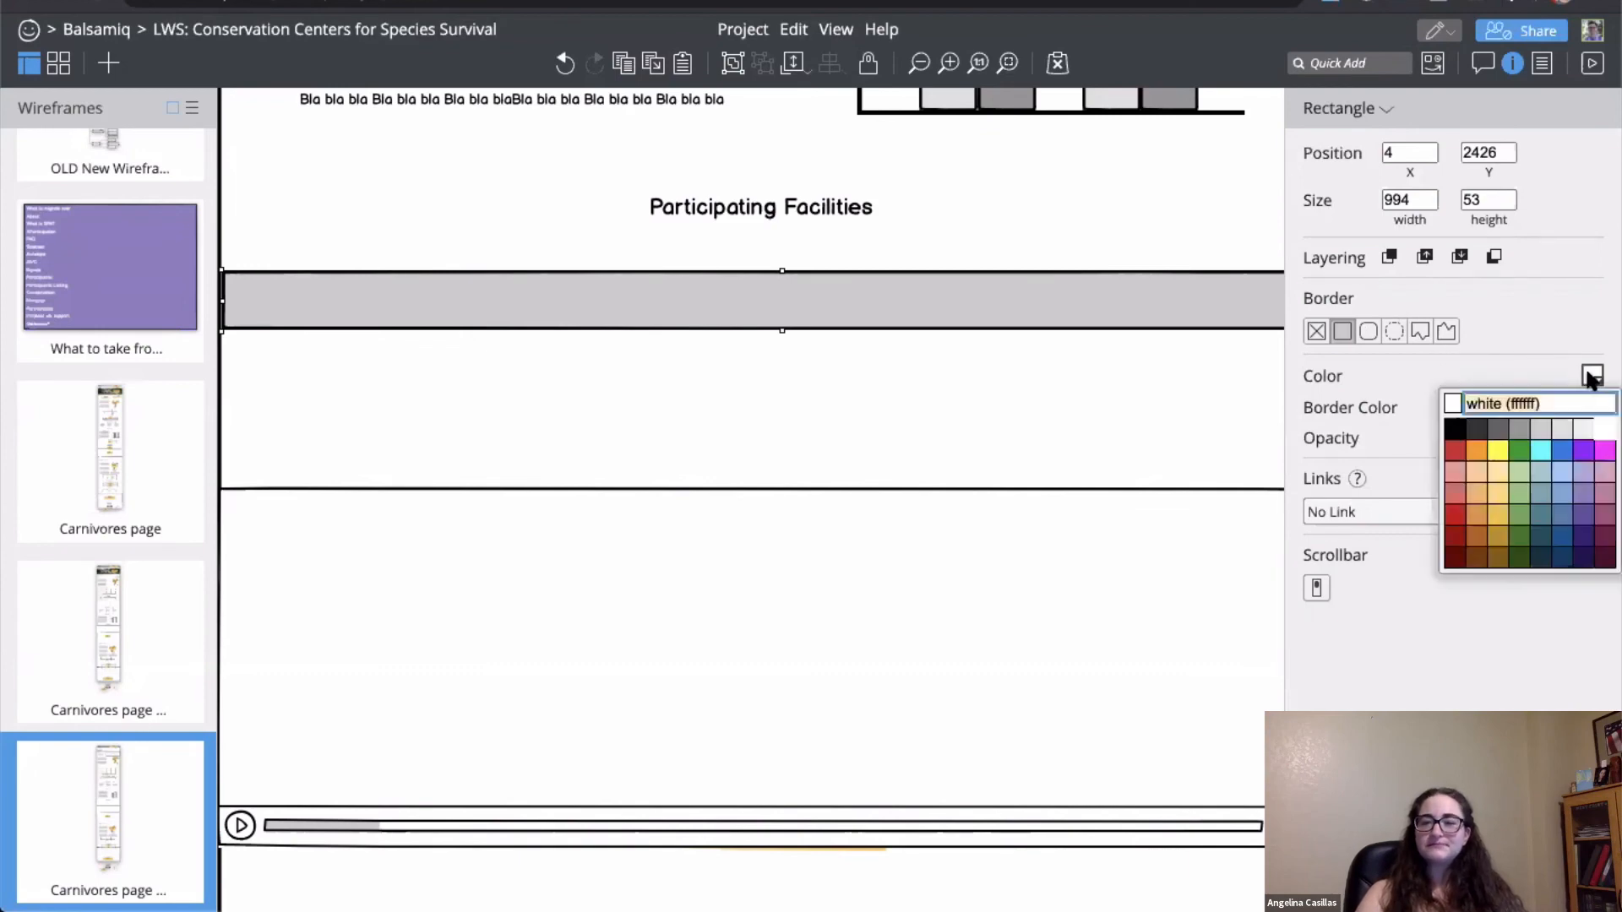
pyautogui.click(1477, 429)
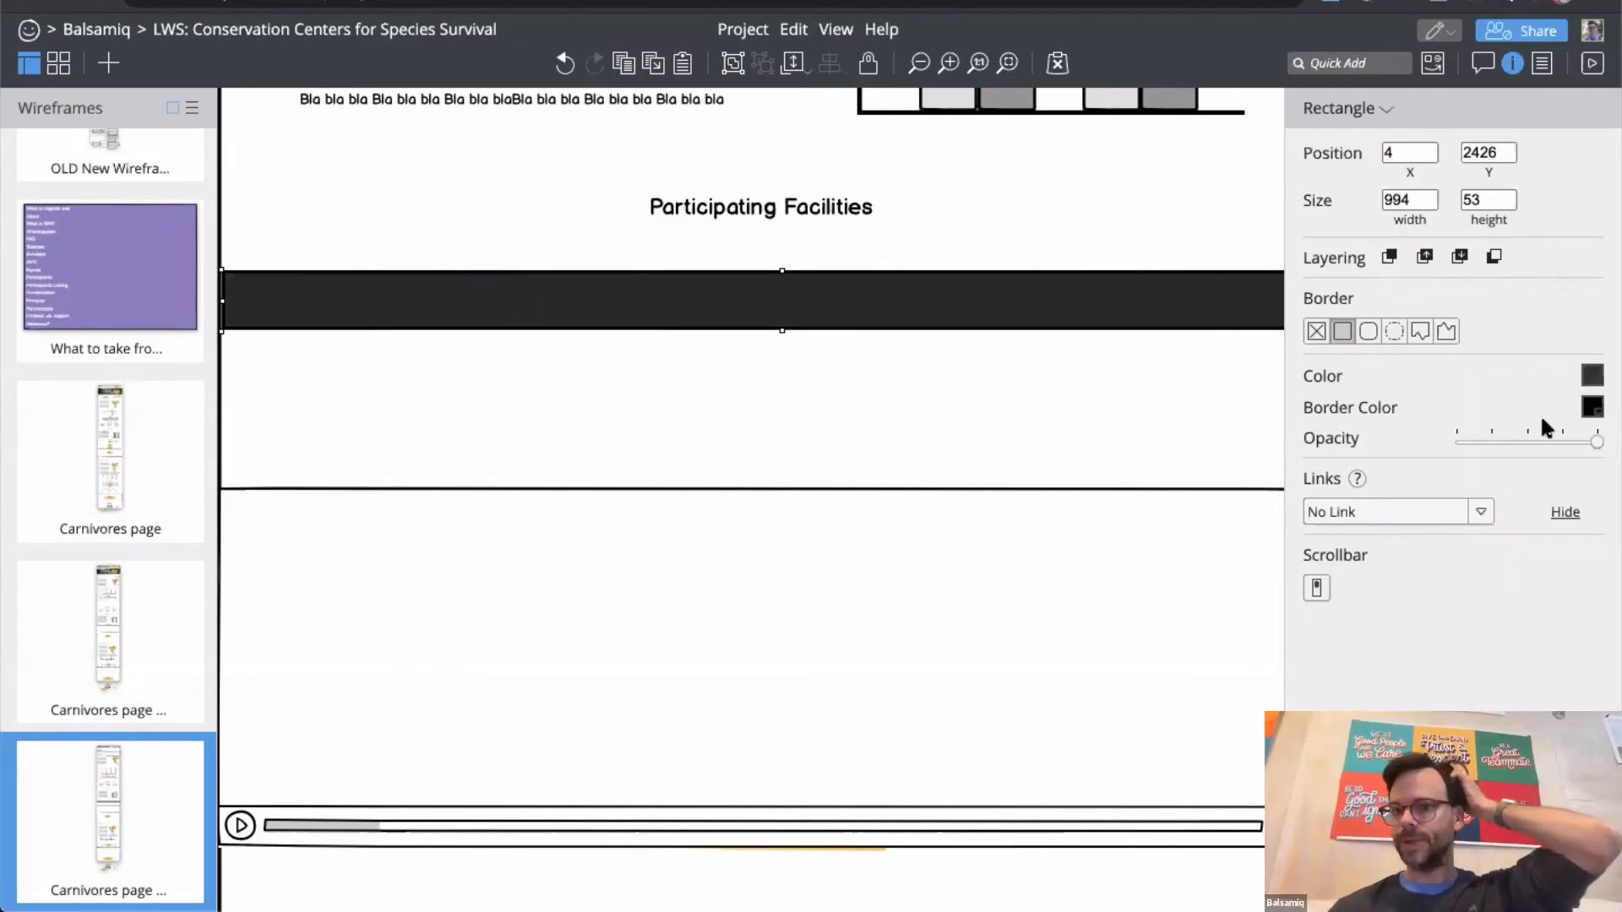
pyautogui.click(1315, 332)
pyautogui.press('super+i')
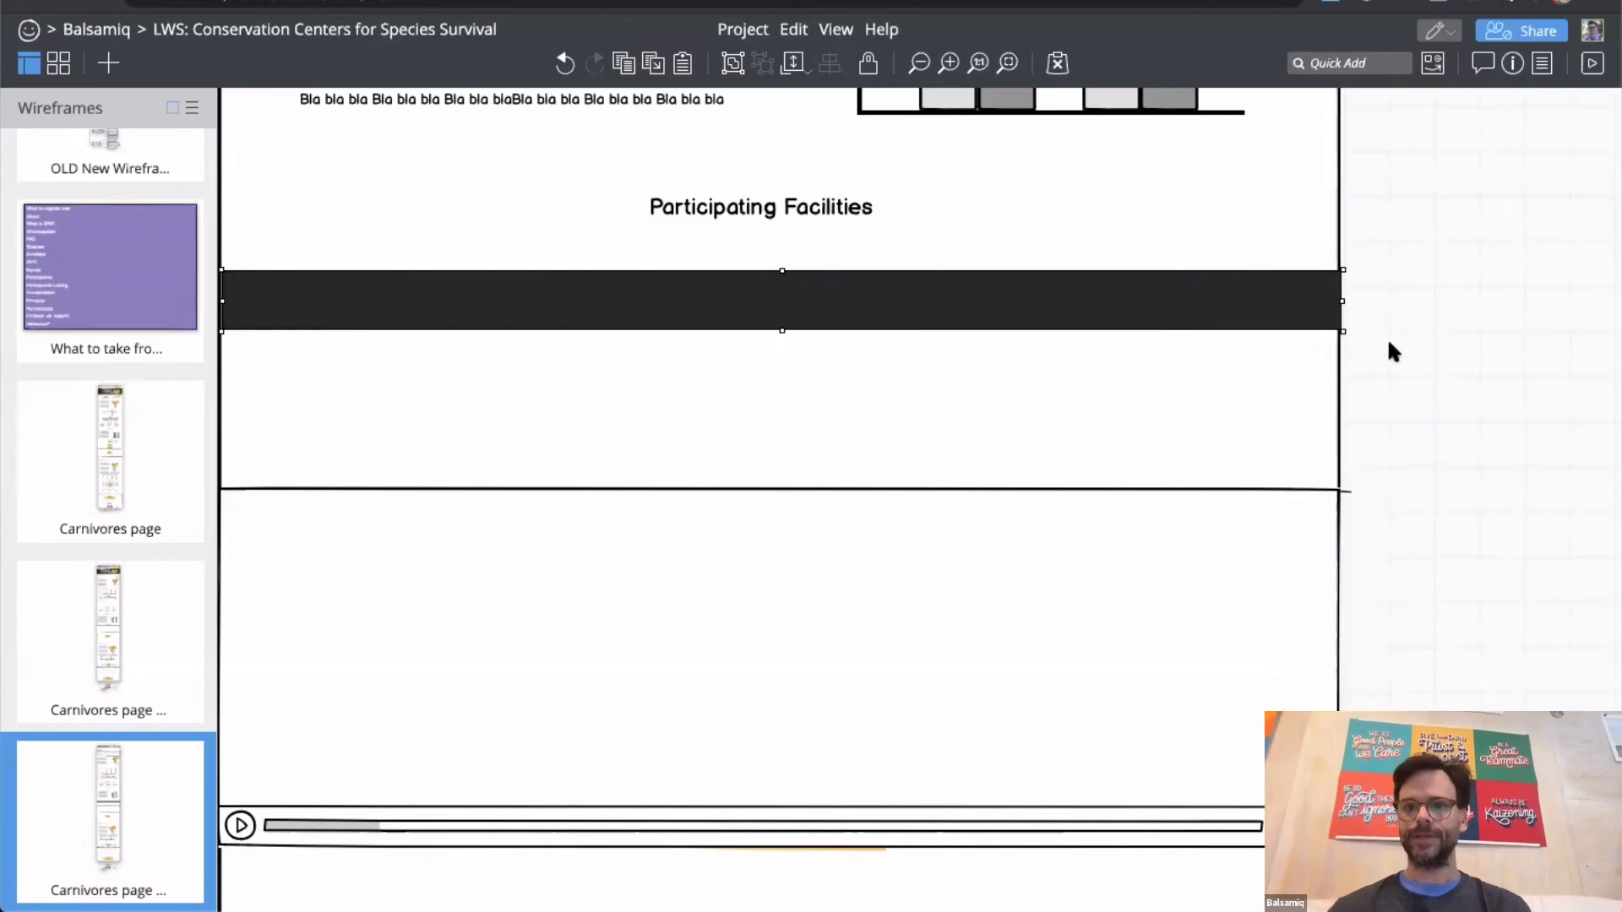
# Step: Adjust the dark grey band's width and position so its ends line up with the page's side edges
pyautogui.click(1387, 337)
pyautogui.click(1279, 319)
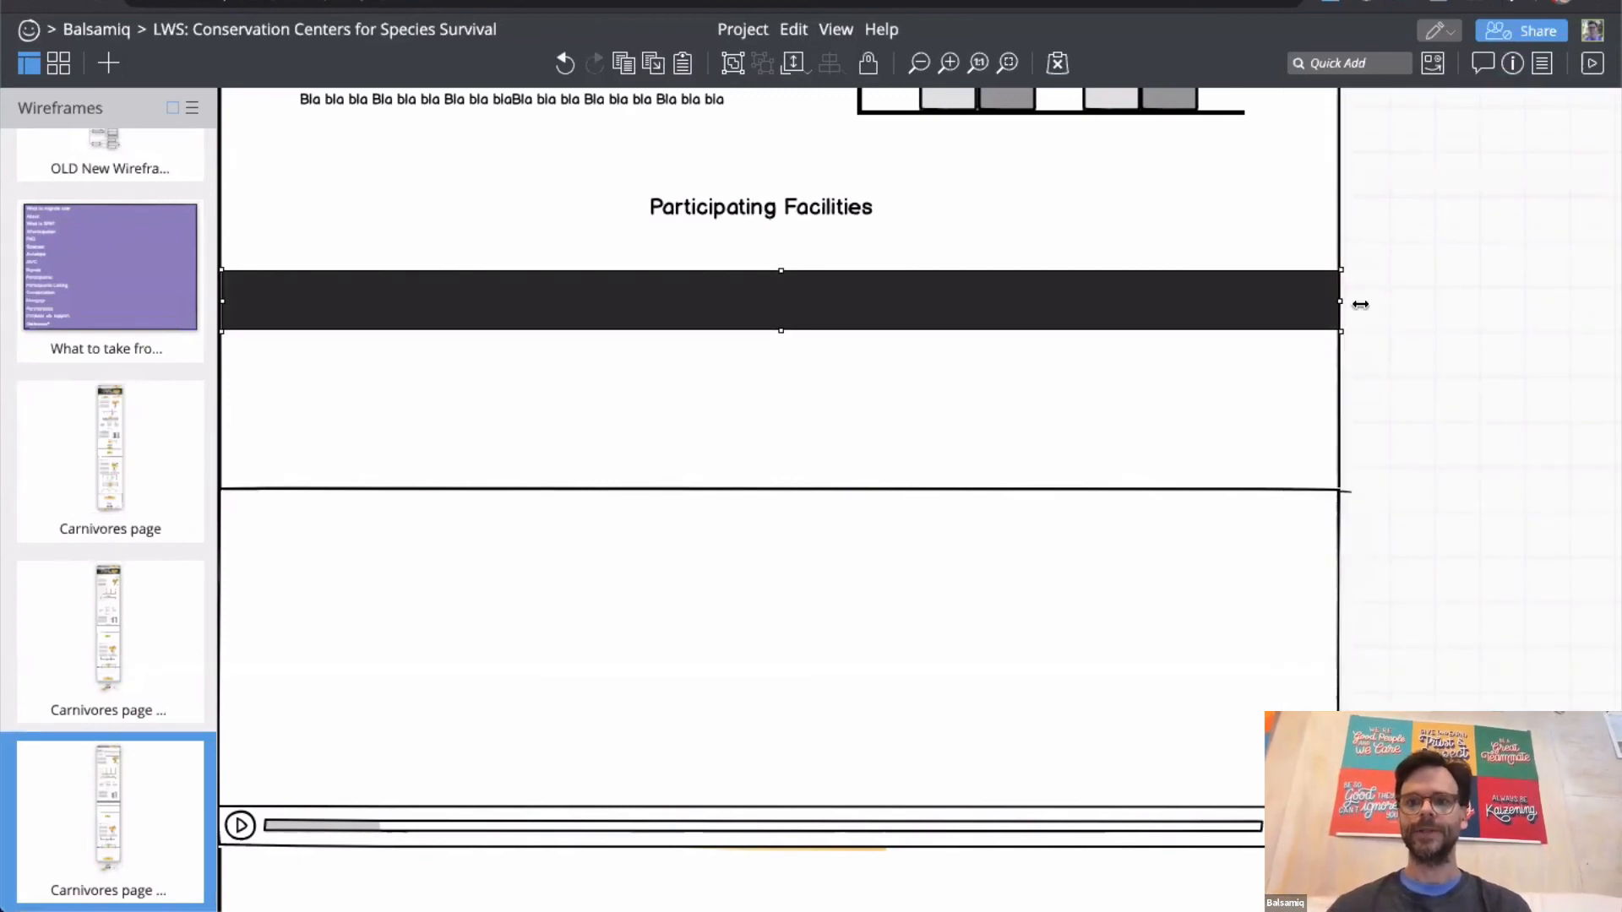
pyautogui.click(1357, 304)
pyautogui.click(959, 292)
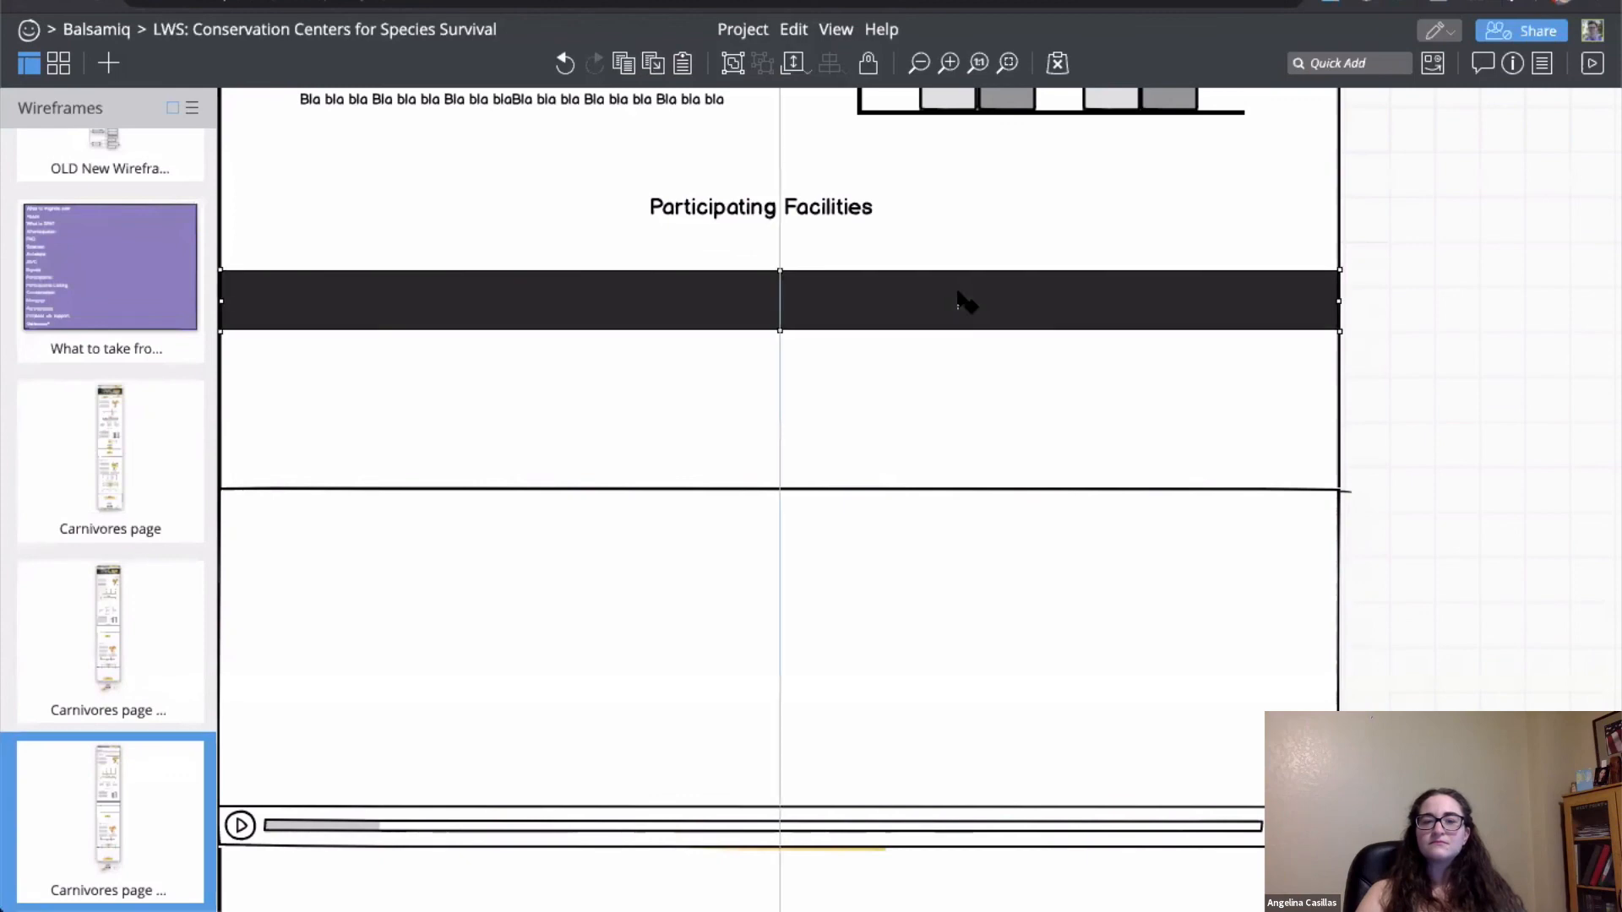
pyautogui.click(1416, 341)
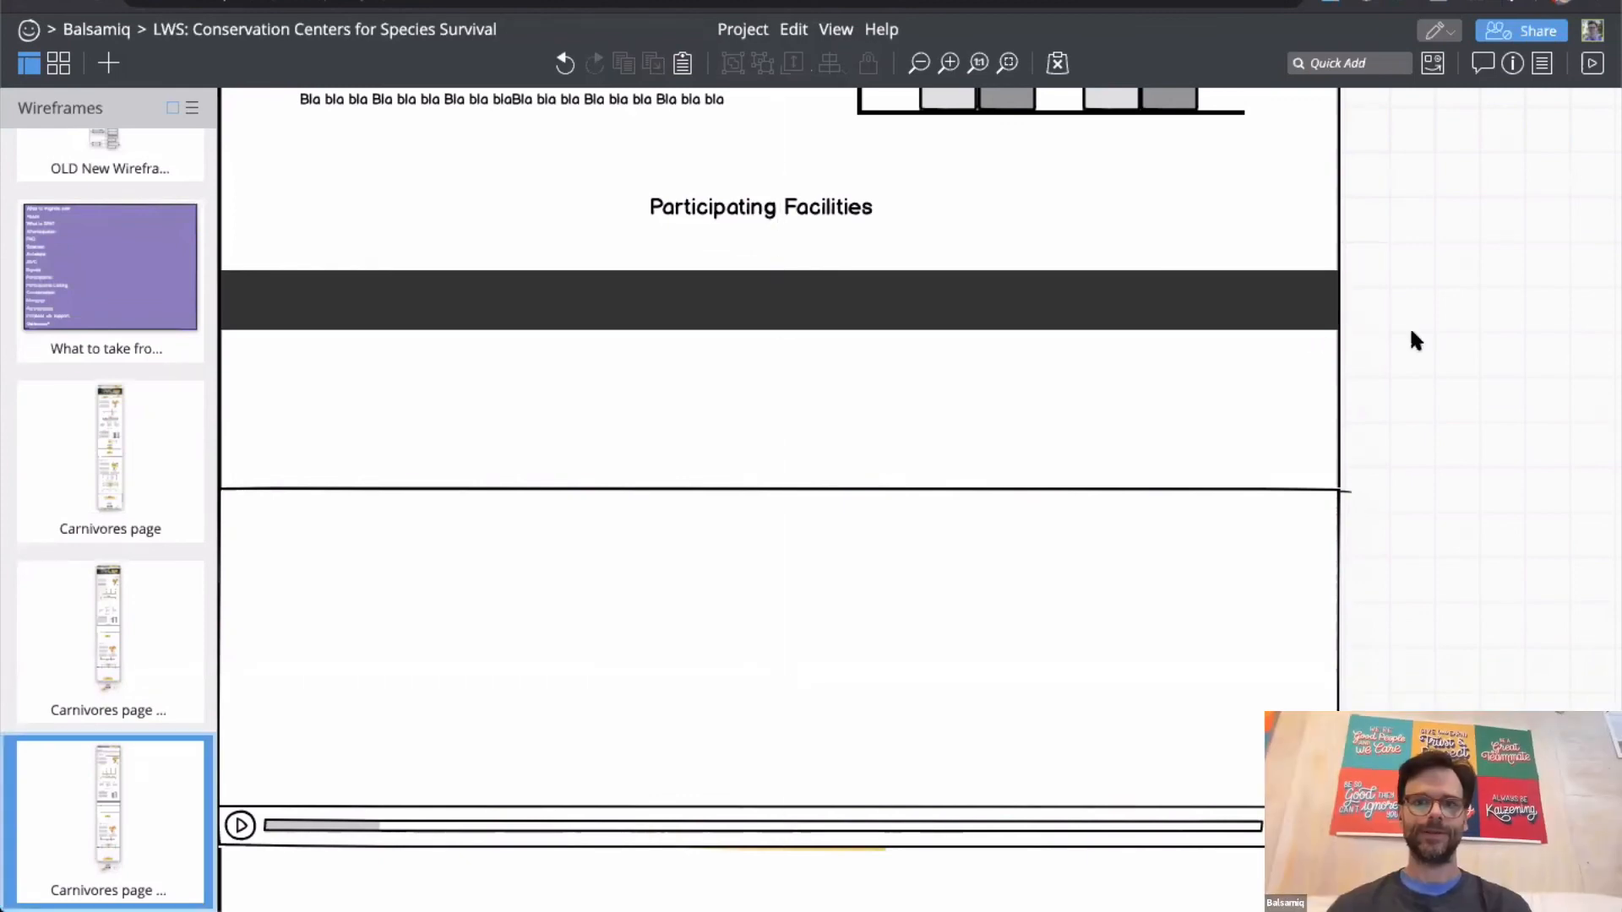
# Step: Move the video player up until it sits directly against the lower edge of the dark grey band
pyautogui.scroll(5, 1416, 341)
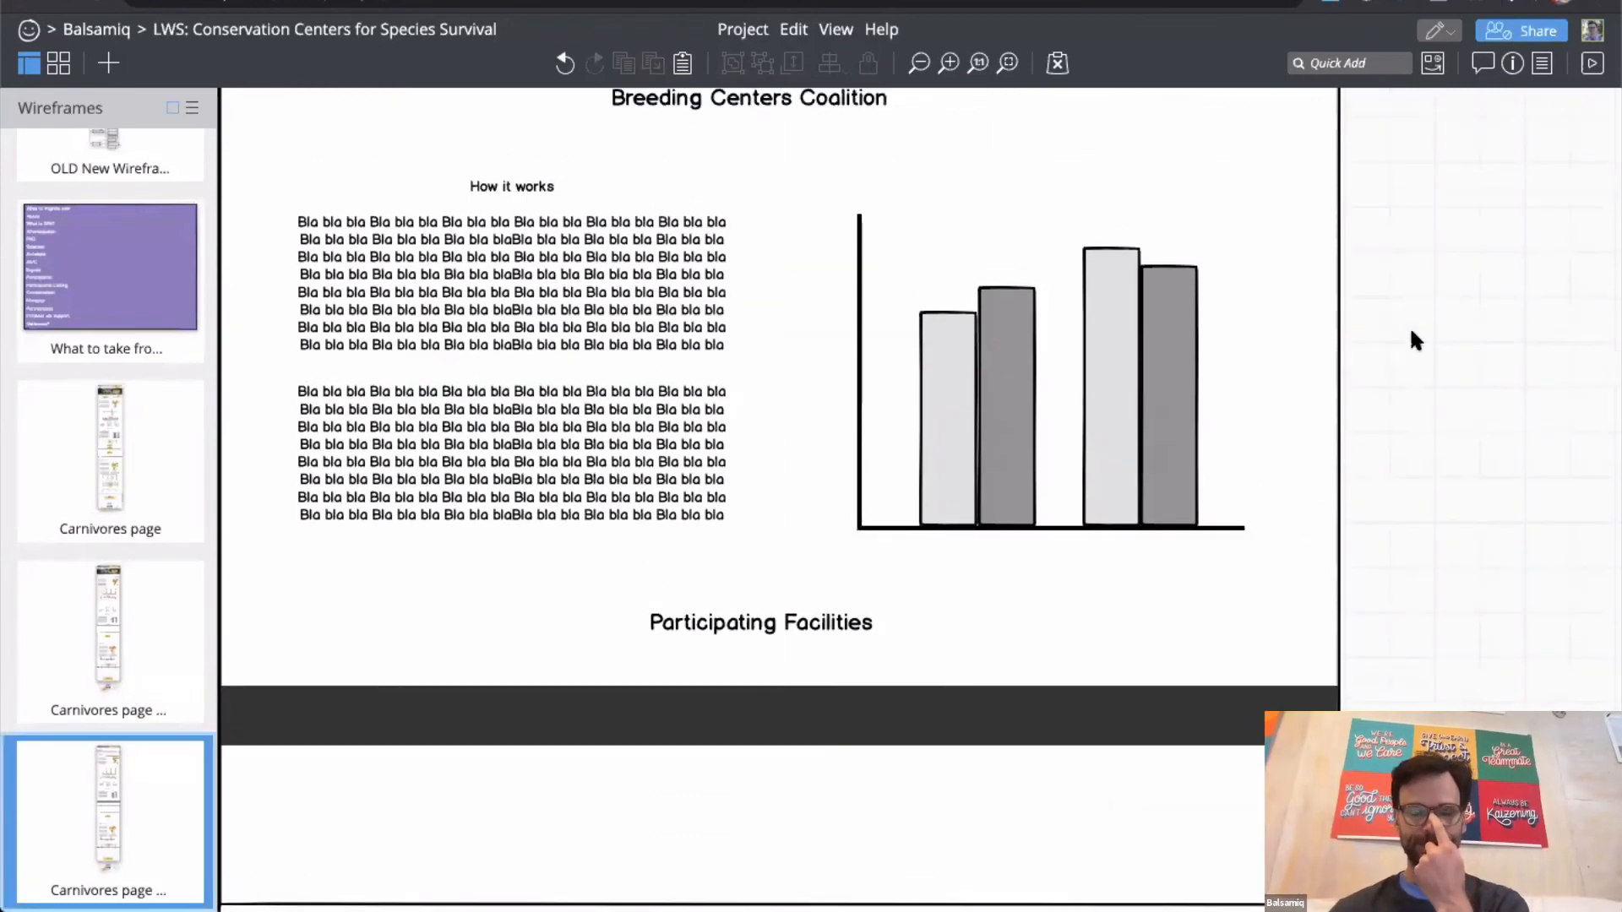
pyautogui.scroll(-3, 1415, 340)
pyautogui.scroll(-4, 1410, 334)
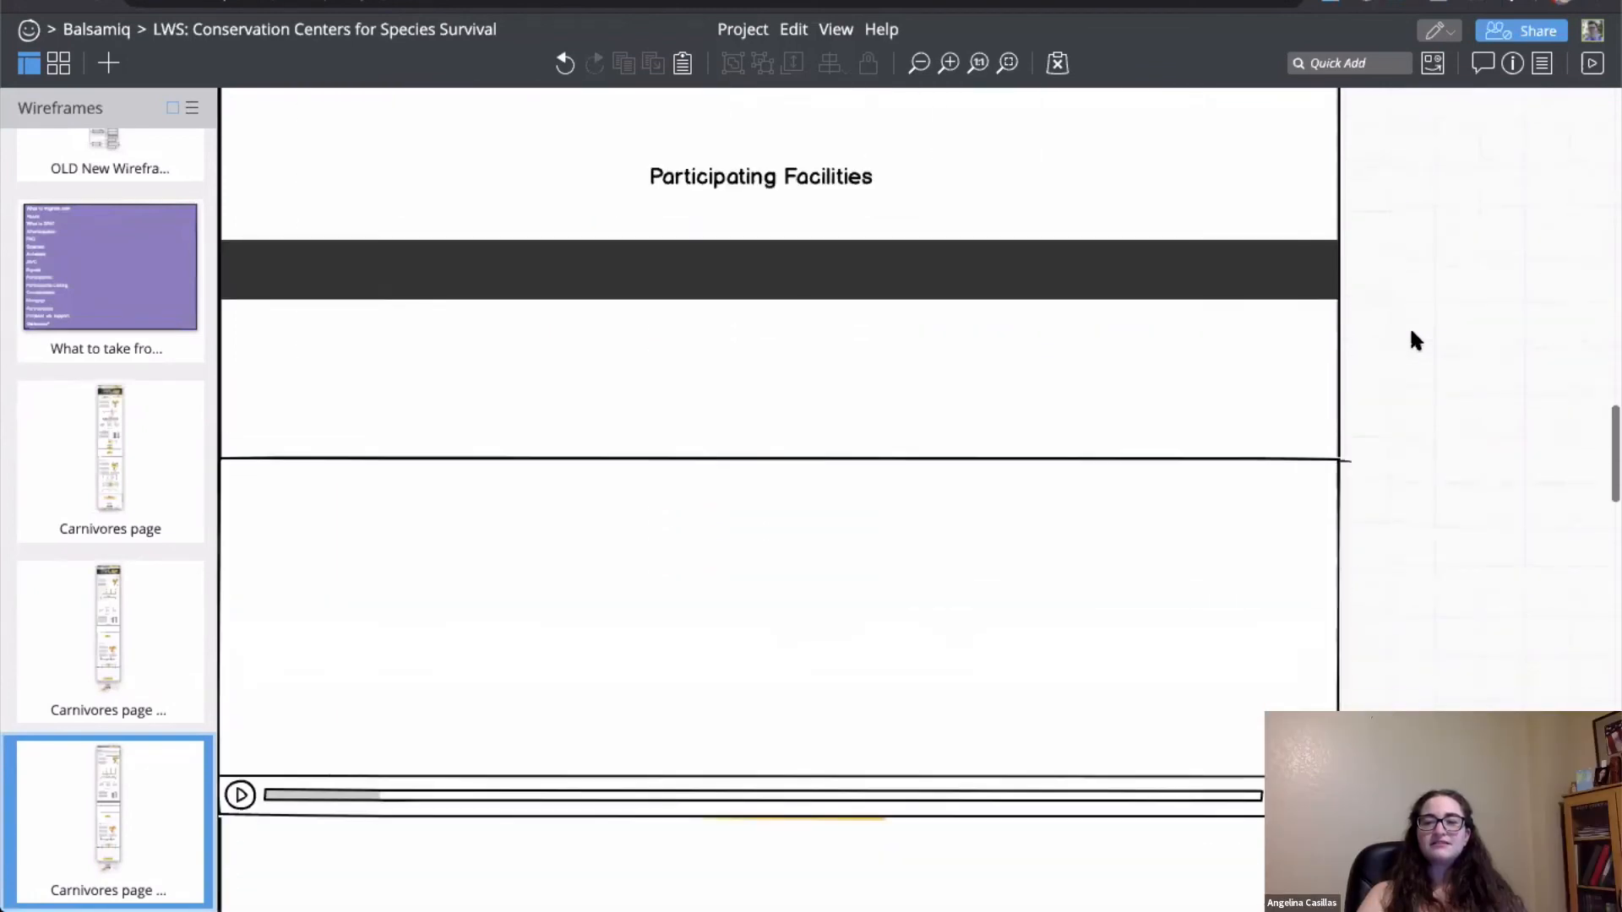
pyautogui.click(1090, 477)
pyautogui.hotkey('shift', 'Up')
pyautogui.hotkey('shift', 'Up')
pyautogui.hotkey('shift', 'Up')
pyautogui.hotkey('shift', 'Up')
pyautogui.hotkey('shift', 'Up')
pyautogui.hotkey('shift', 'Up')
pyautogui.hotkey('shift', 'Up')
pyautogui.hotkey('shift', 'Up')
pyautogui.hotkey('shift', 'Up')
pyautogui.hotkey('shift', 'Up')
pyautogui.hotkey('shift', 'Up')
pyautogui.hotkey('shift', 'Up')
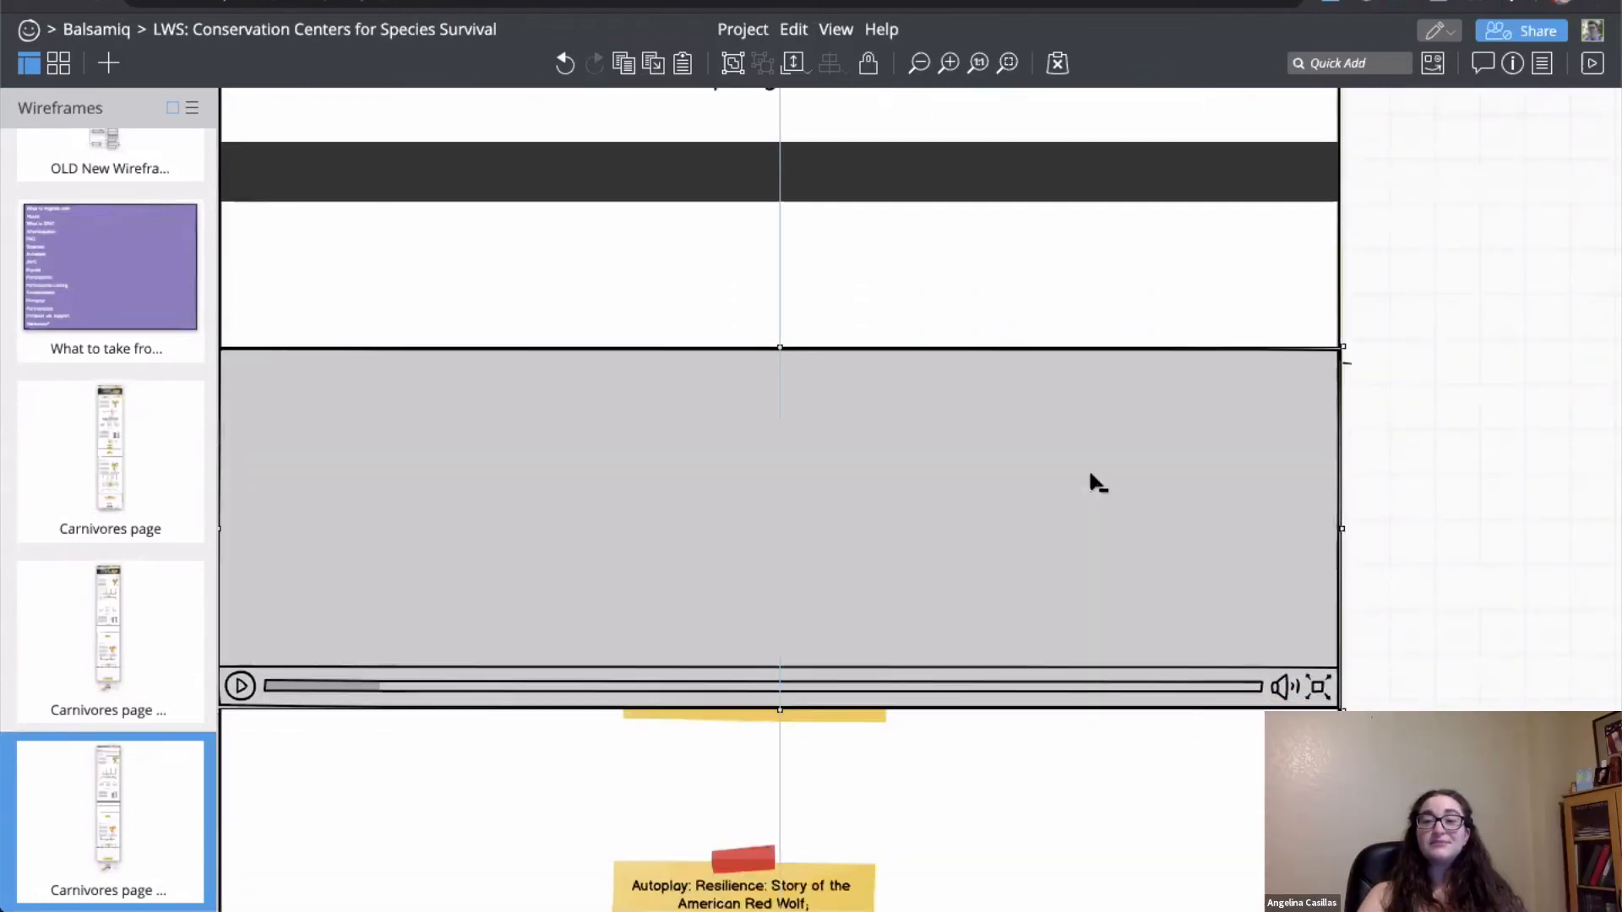
pyautogui.hotkey('shift', 'Up')
pyautogui.hotkey('shift', 'Up')
pyautogui.hotkey('shift', 'Up')
pyautogui.hotkey('shift', 'Up')
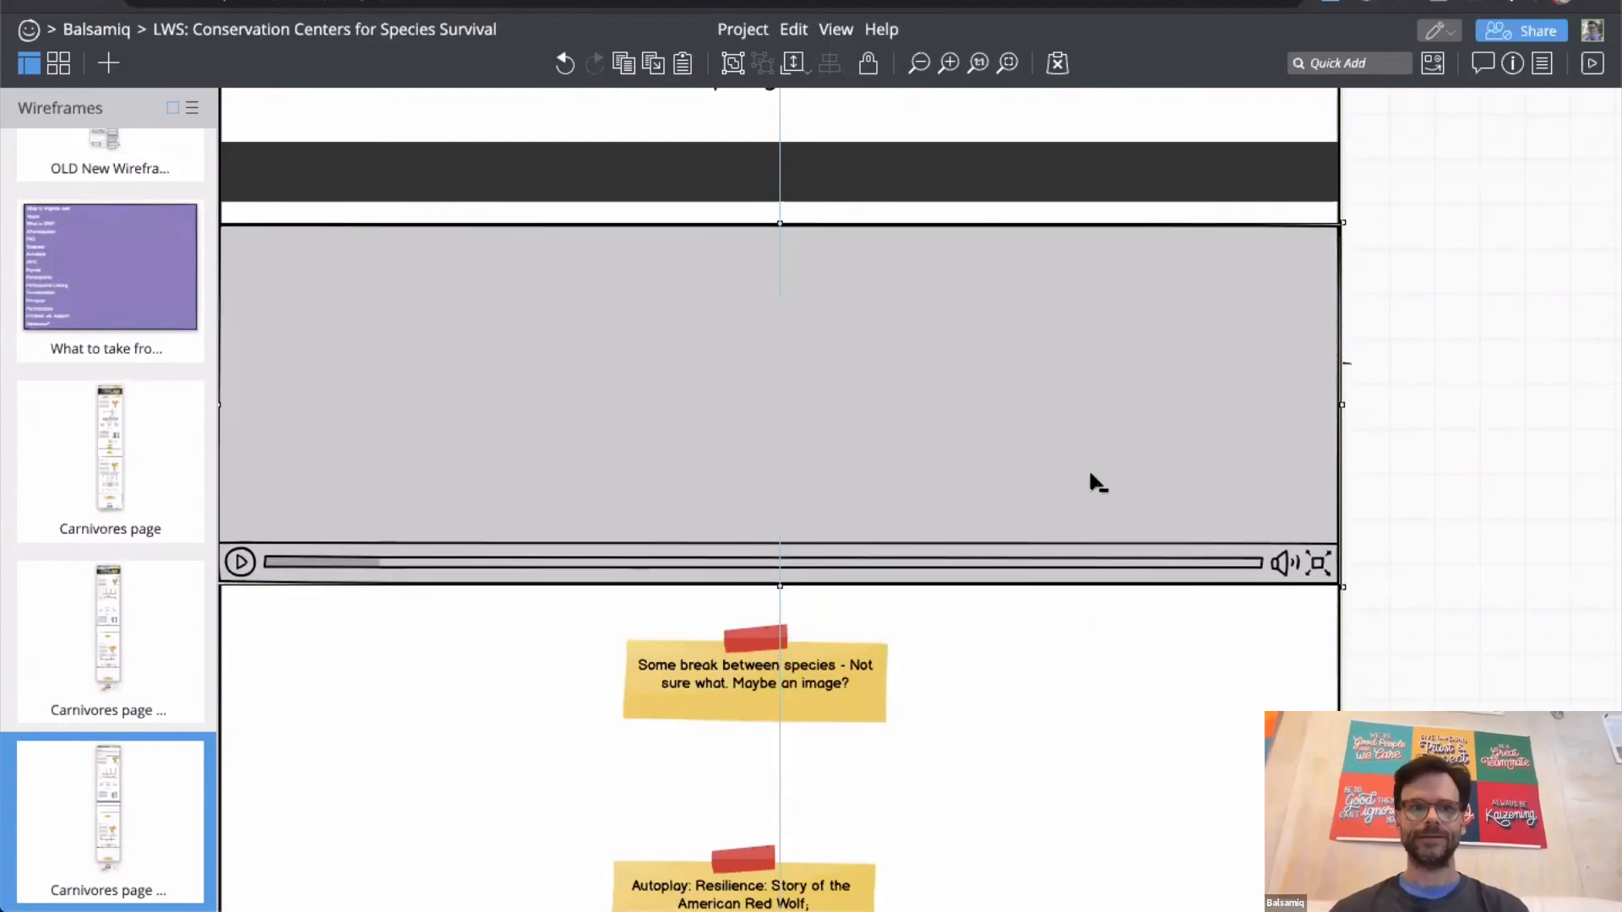
pyautogui.hotkey('shift', 'Down')
pyautogui.hotkey('shift', 'Down')
pyautogui.hotkey('shift', 'Down')
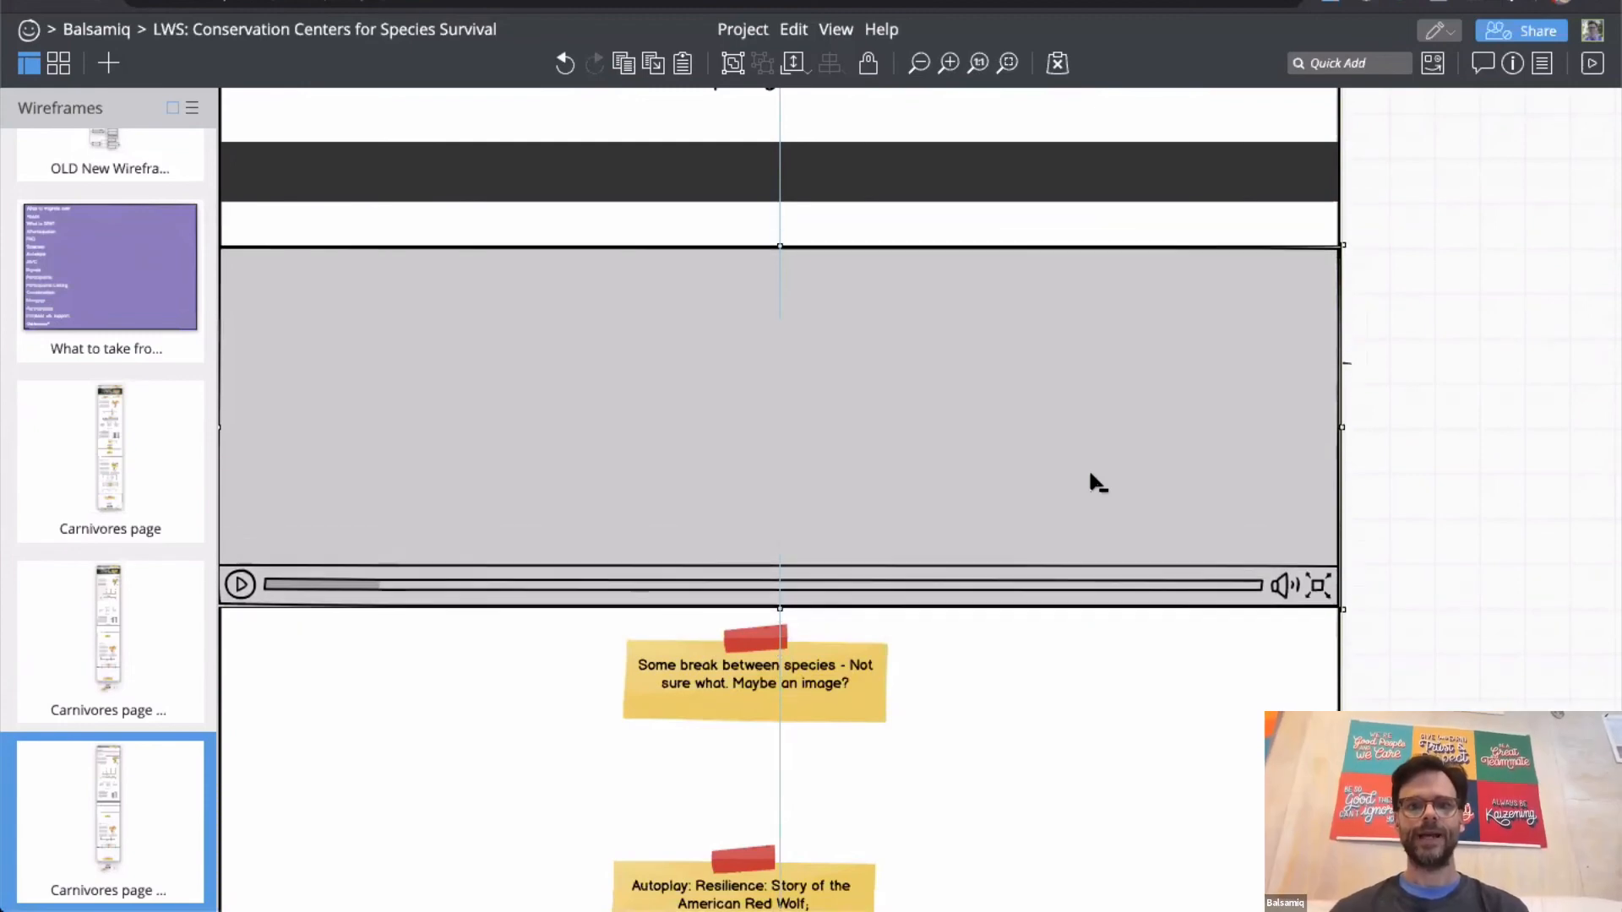
pyautogui.hotkey('shift', 'Down')
pyautogui.hotkey('shift', 'Up')
pyautogui.hotkey('shift', 'Up')
pyautogui.hotkey('shift', 'Up')
pyautogui.hotkey('shift', 'Up')
pyautogui.hotkey('shift', 'Up')
pyautogui.hotkey('shift', 'Up')
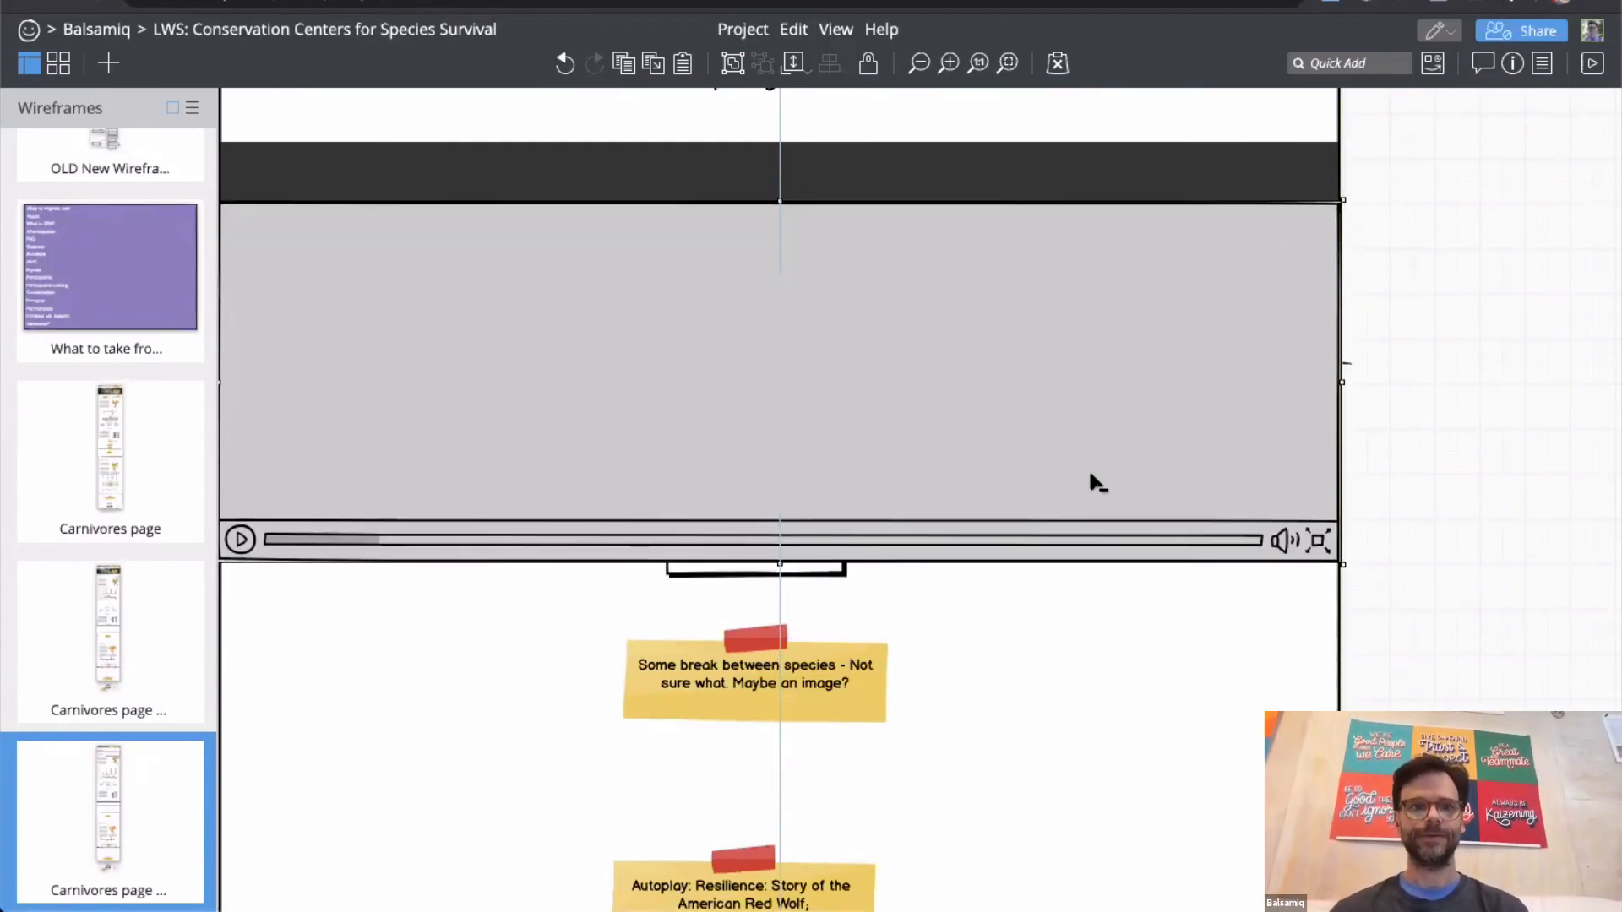
pyautogui.click(1366, 452)
# Step: Make the dark grey band taller by extending its upper edge toward the Participating Facilities heading
pyautogui.scroll(3, 1371, 460)
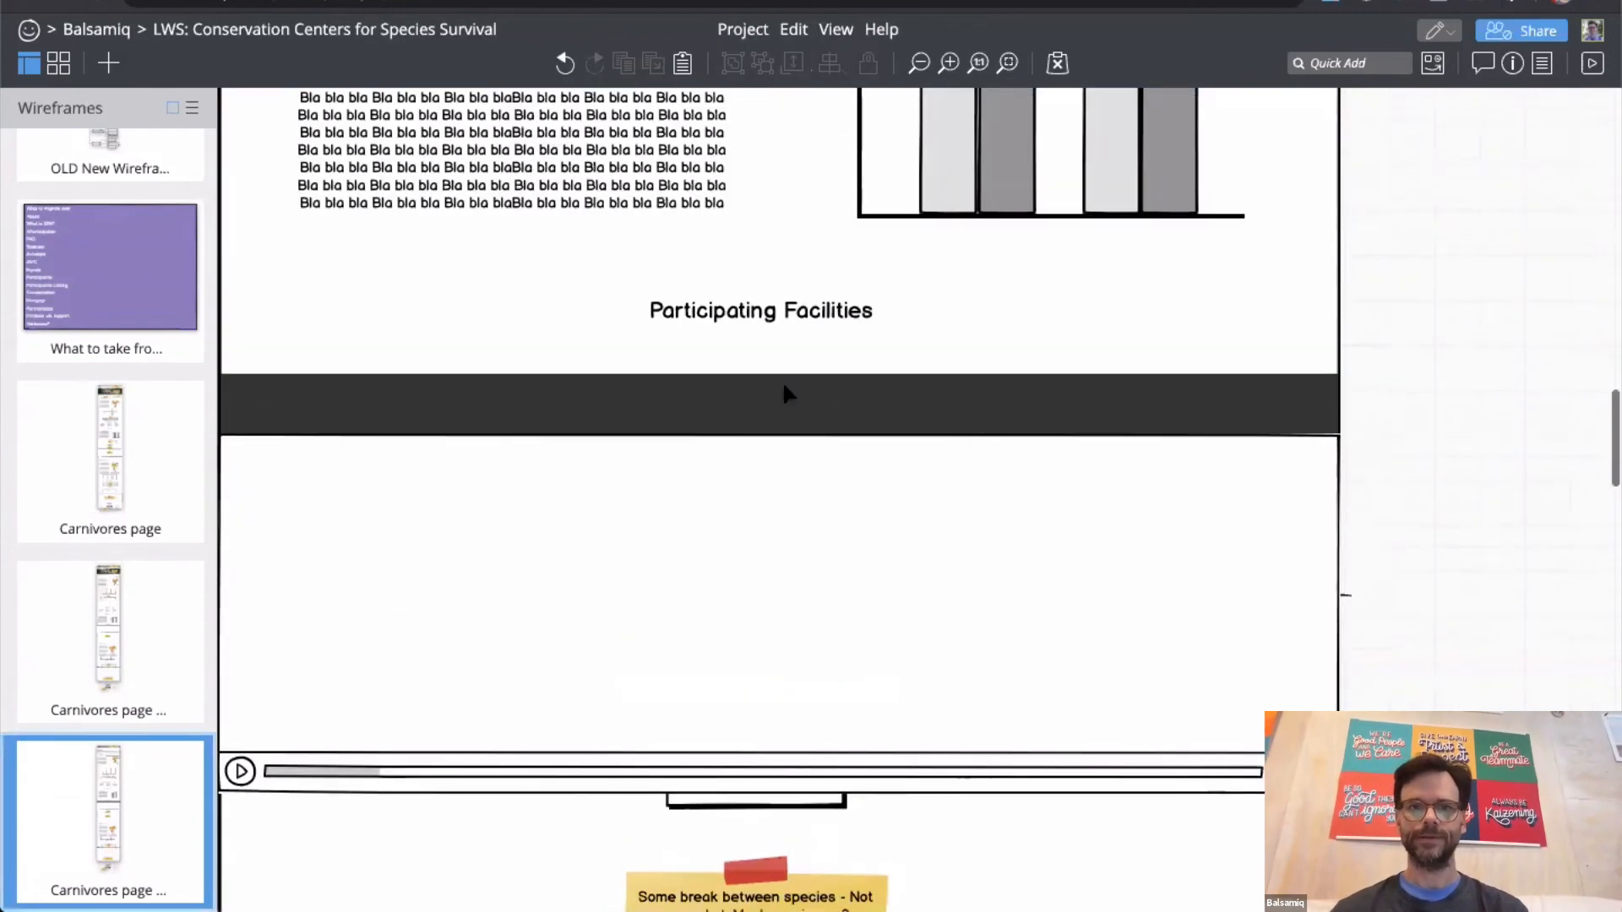
pyautogui.click(777, 393)
pyautogui.moveTo(783, 356); pyautogui.dragTo(783, 335)
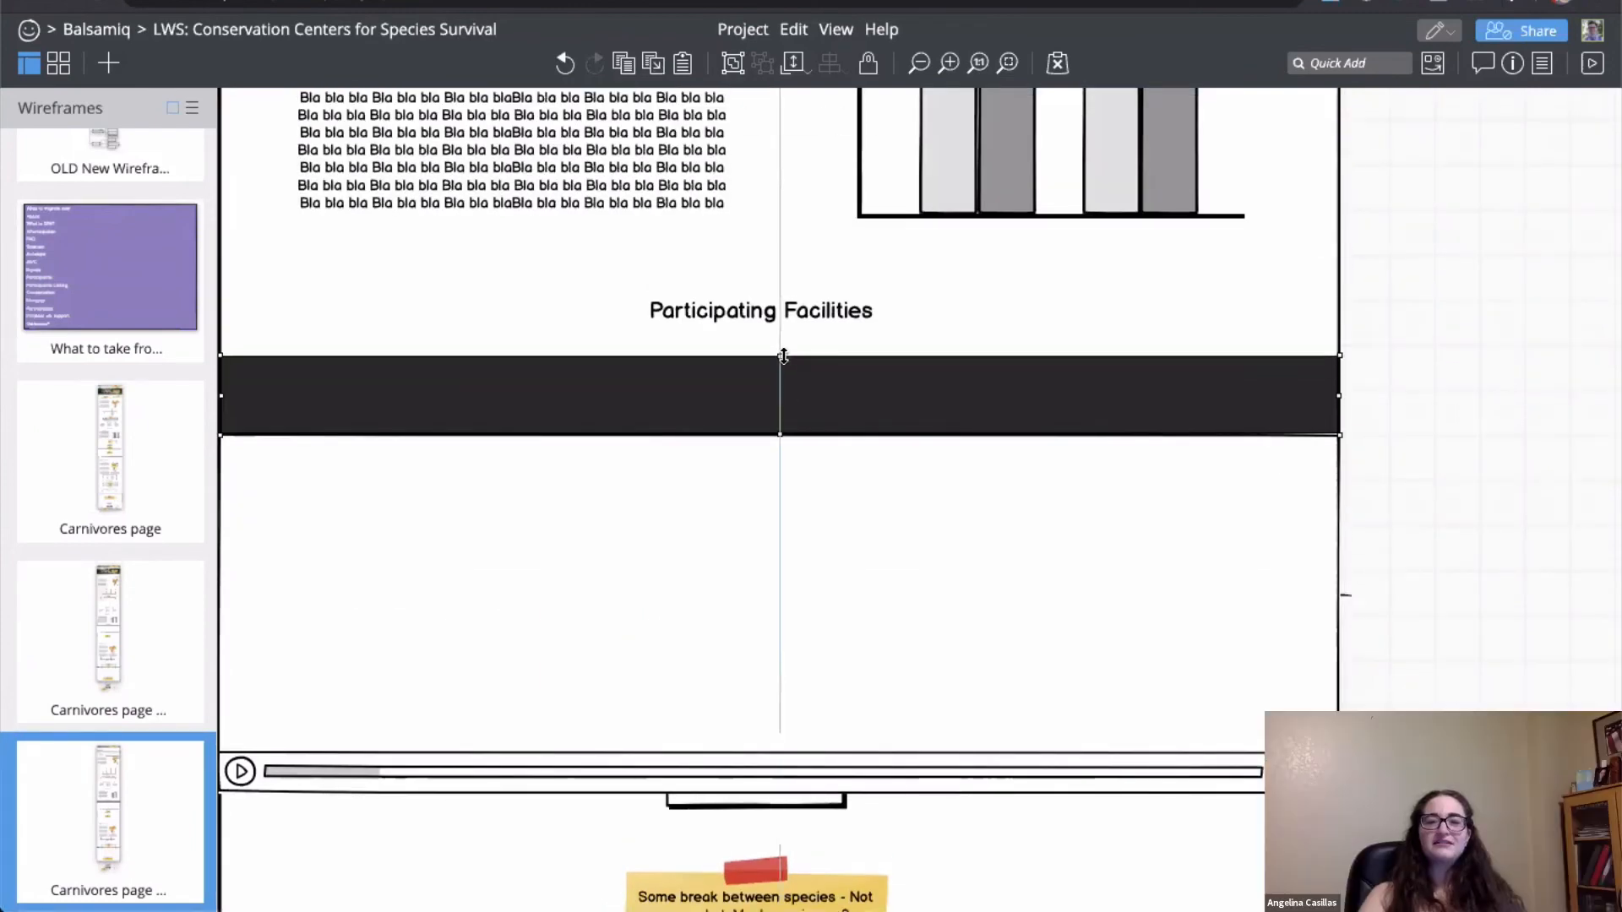
pyautogui.click(1362, 371)
# Step: Review the whole carnivores page, from the cheetah sections through the red wolf sections, to check the layout and section breaks
pyautogui.scroll(-2, 1369, 385)
pyautogui.scroll(-10, 1369, 386)
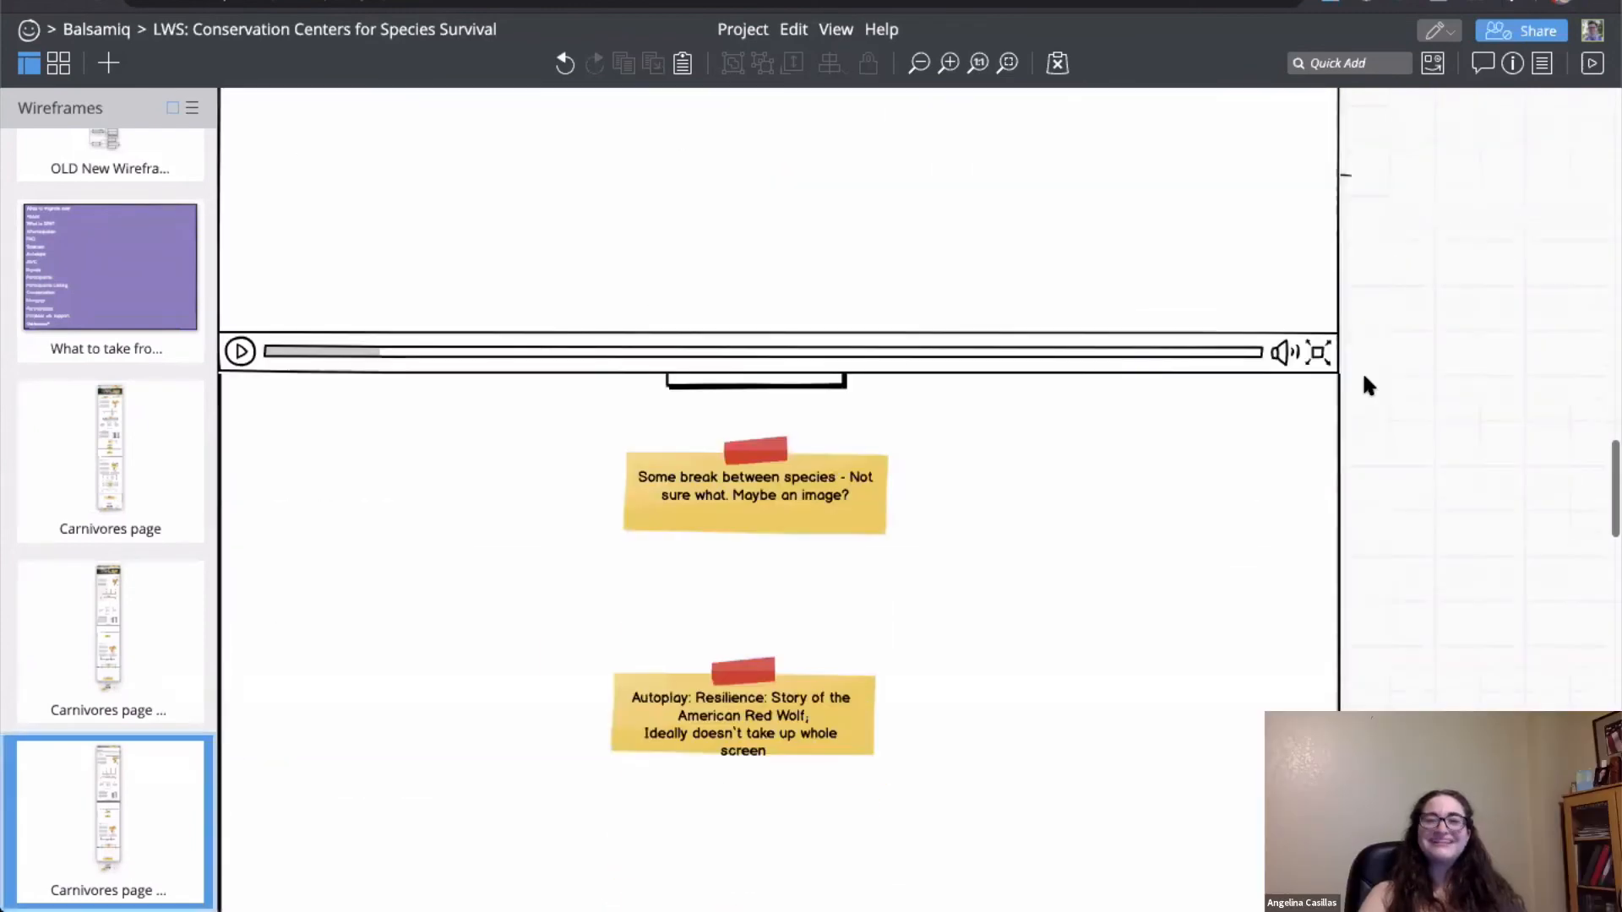
pyautogui.scroll(-12, 1425, 384)
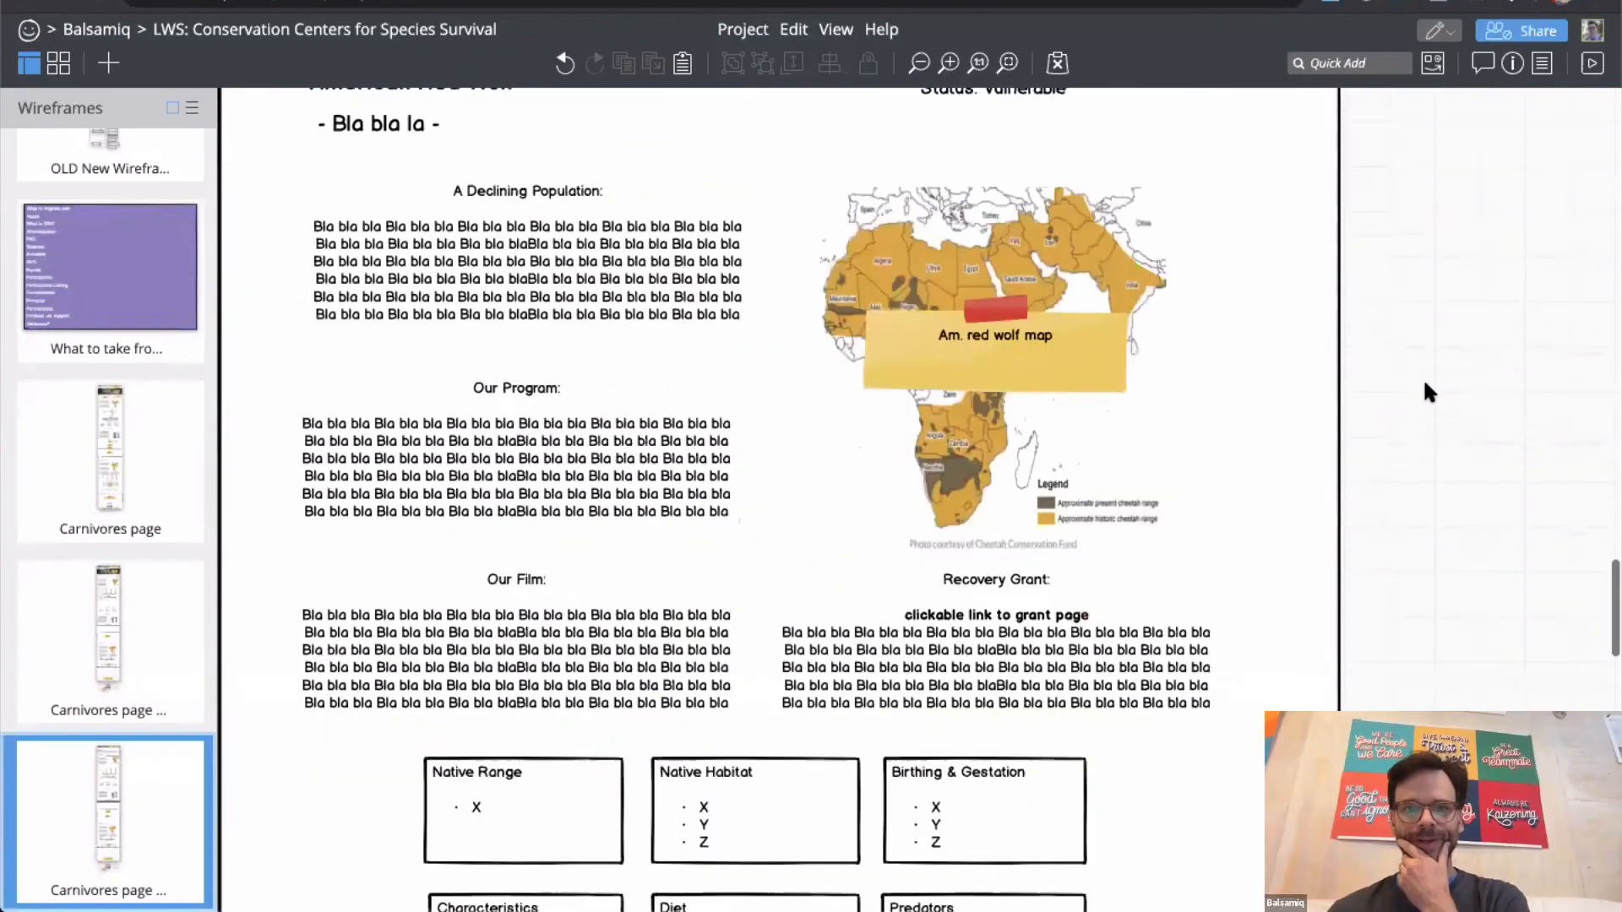
pyautogui.scroll(-5, 1425, 385)
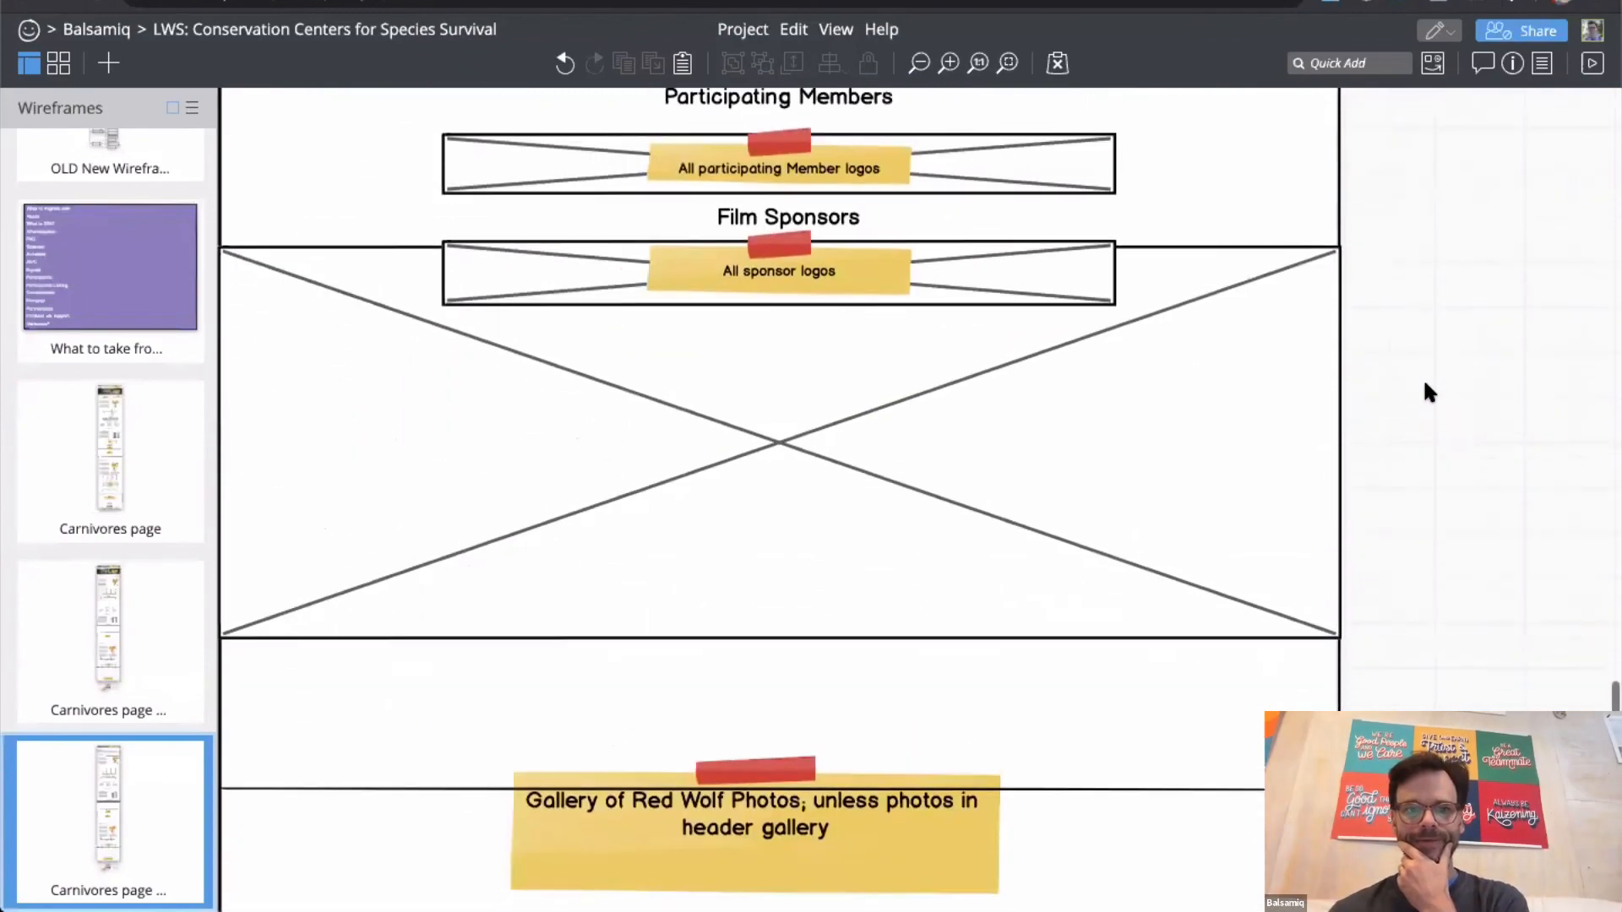
pyautogui.scroll(15, 1425, 384)
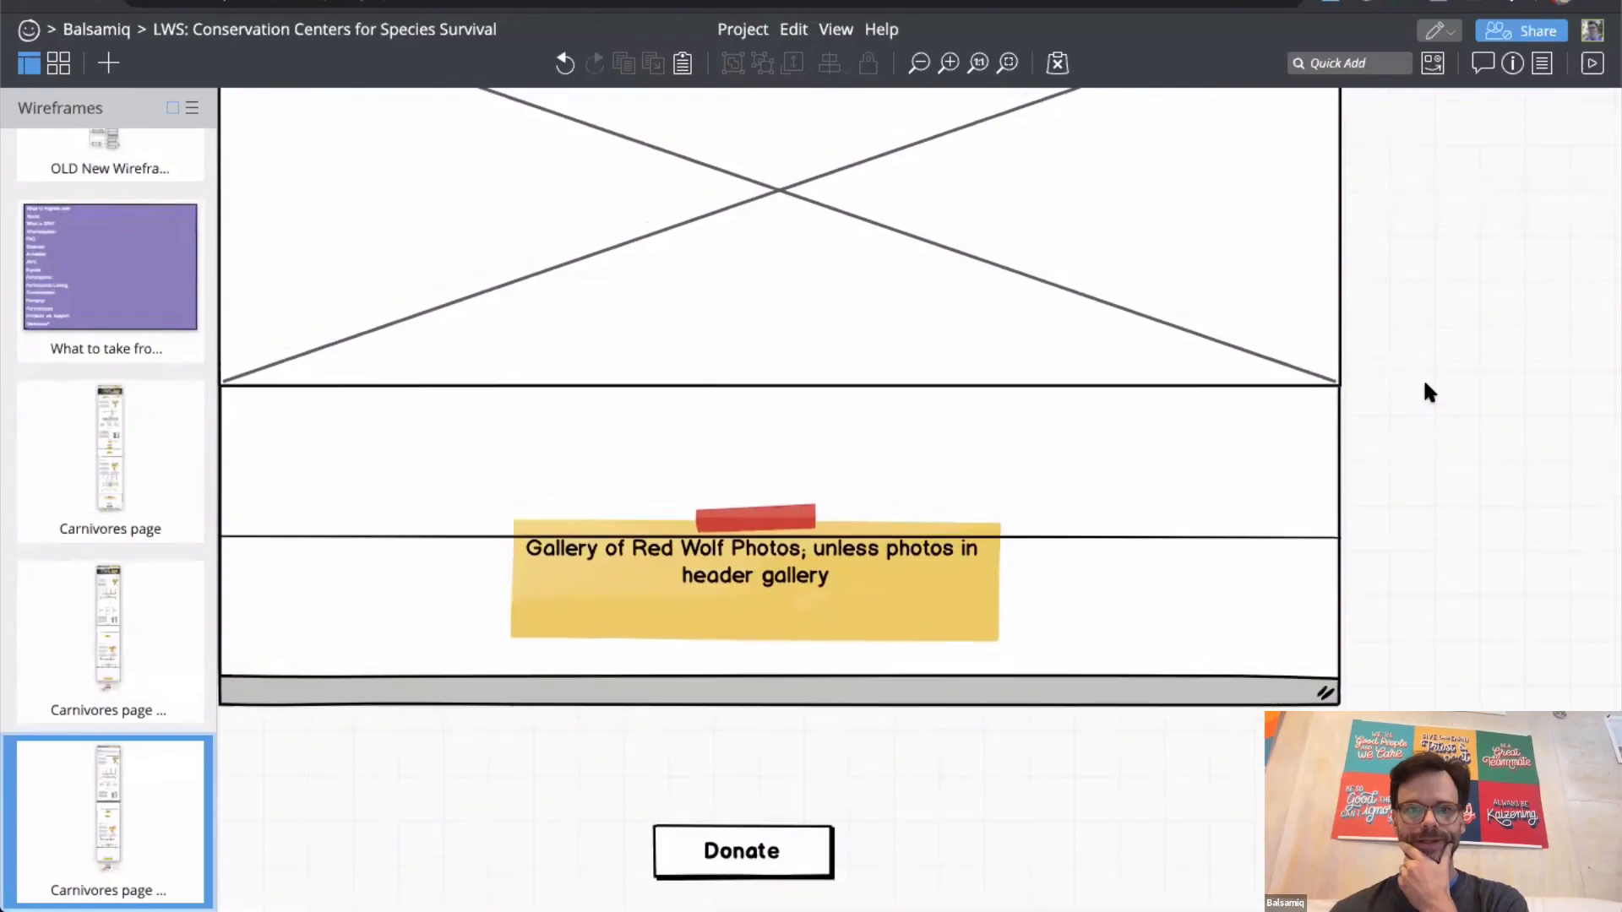
pyautogui.scroll(15, 1425, 384)
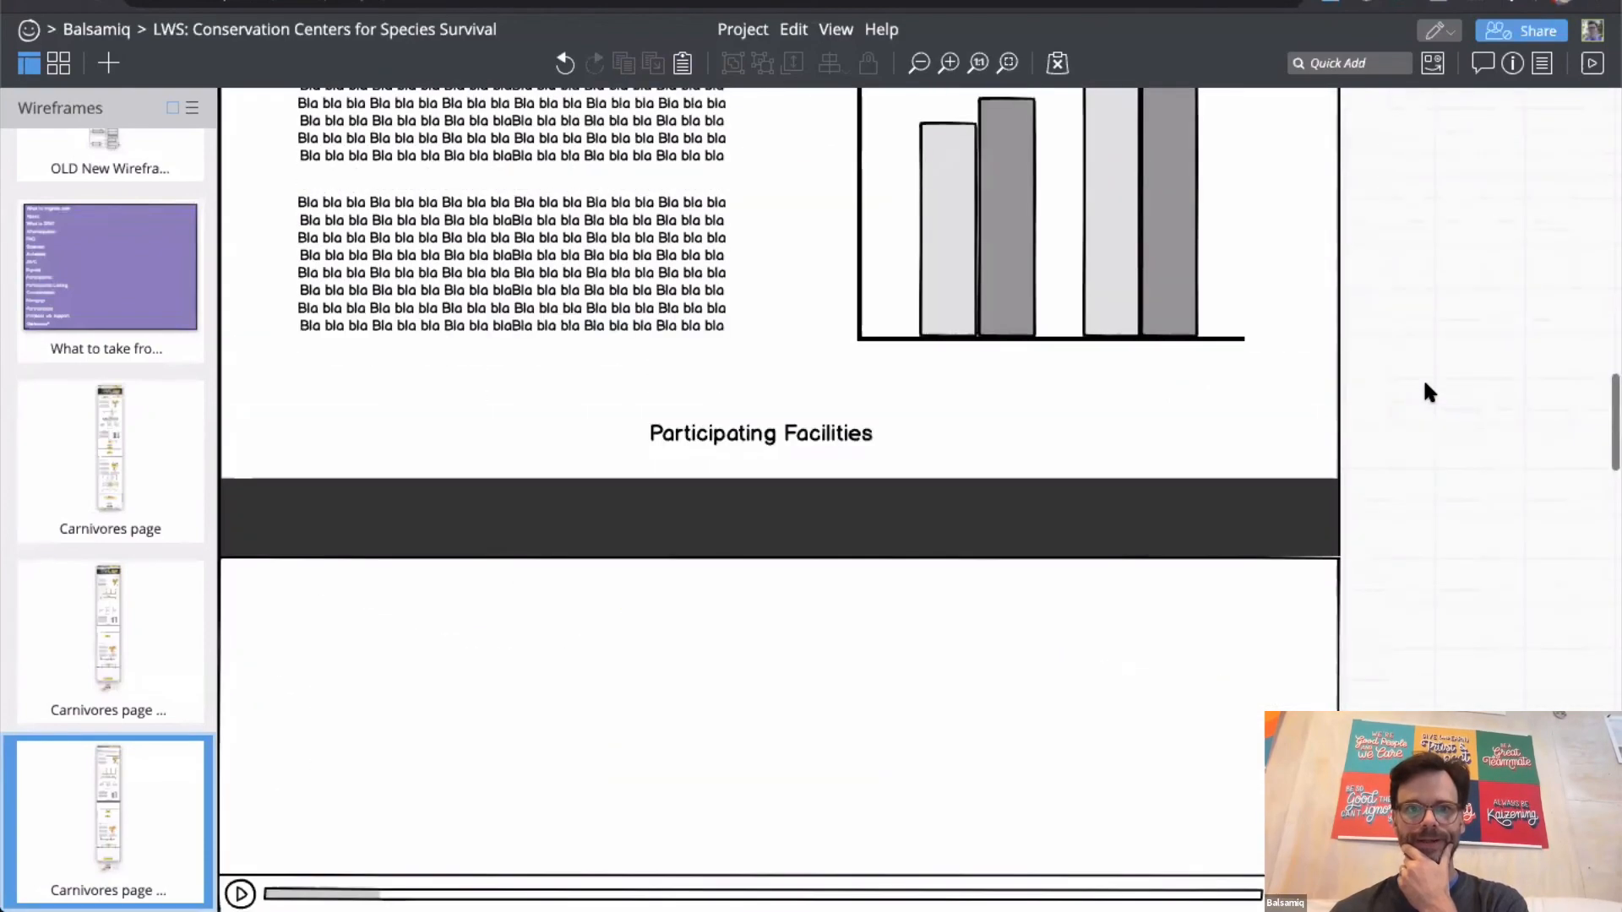
pyautogui.scroll(10, 1425, 386)
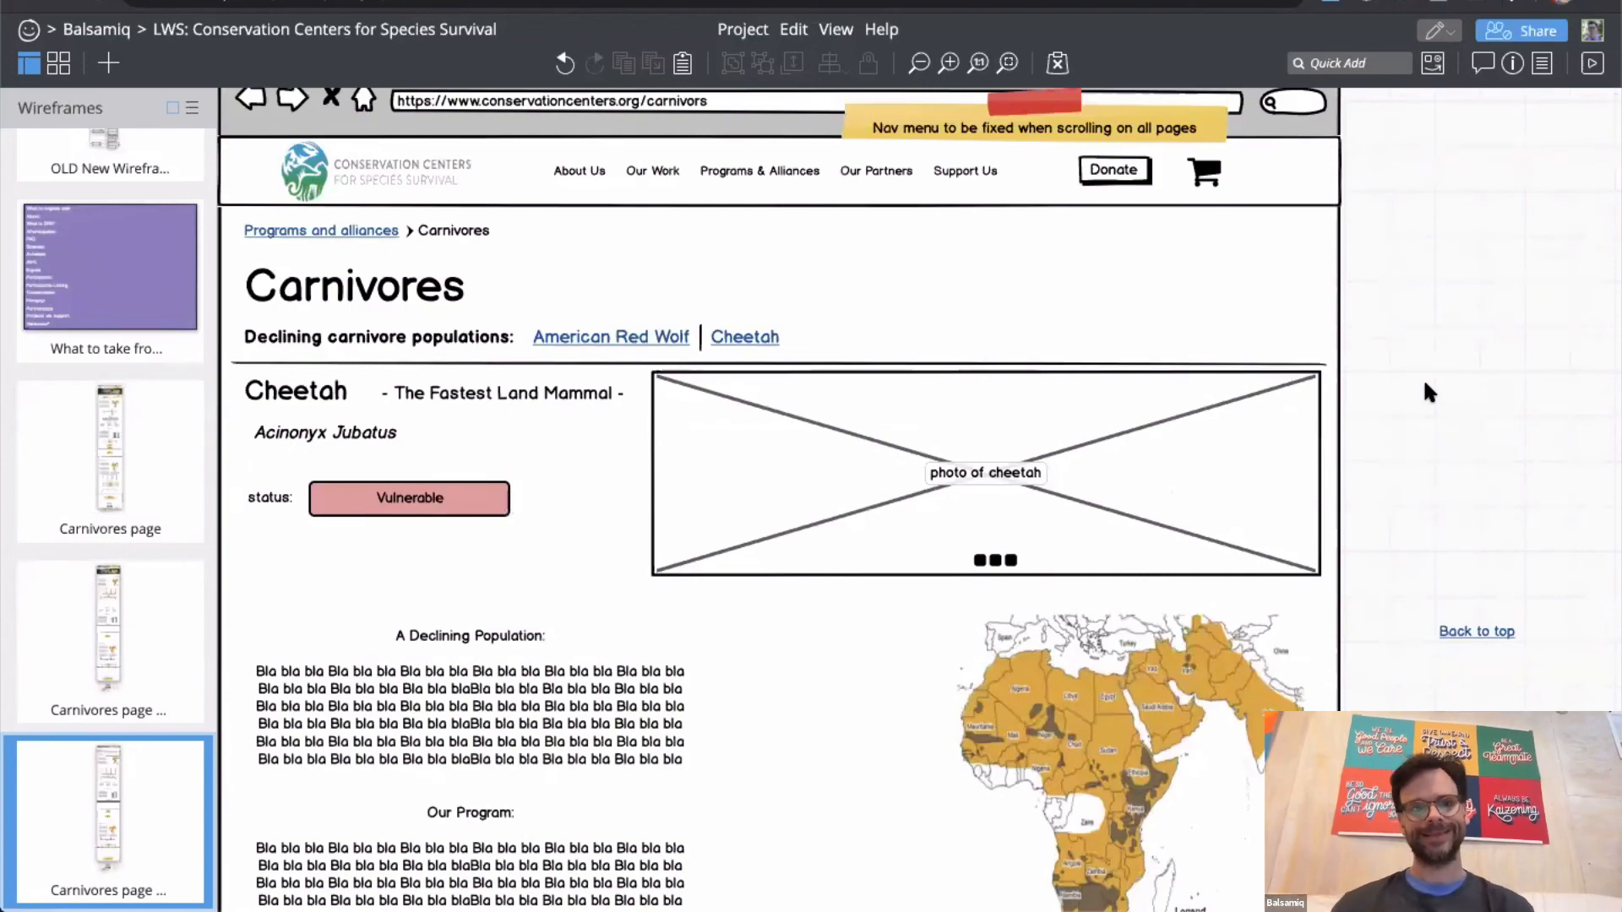
pyautogui.scroll(-6, 1426, 393)
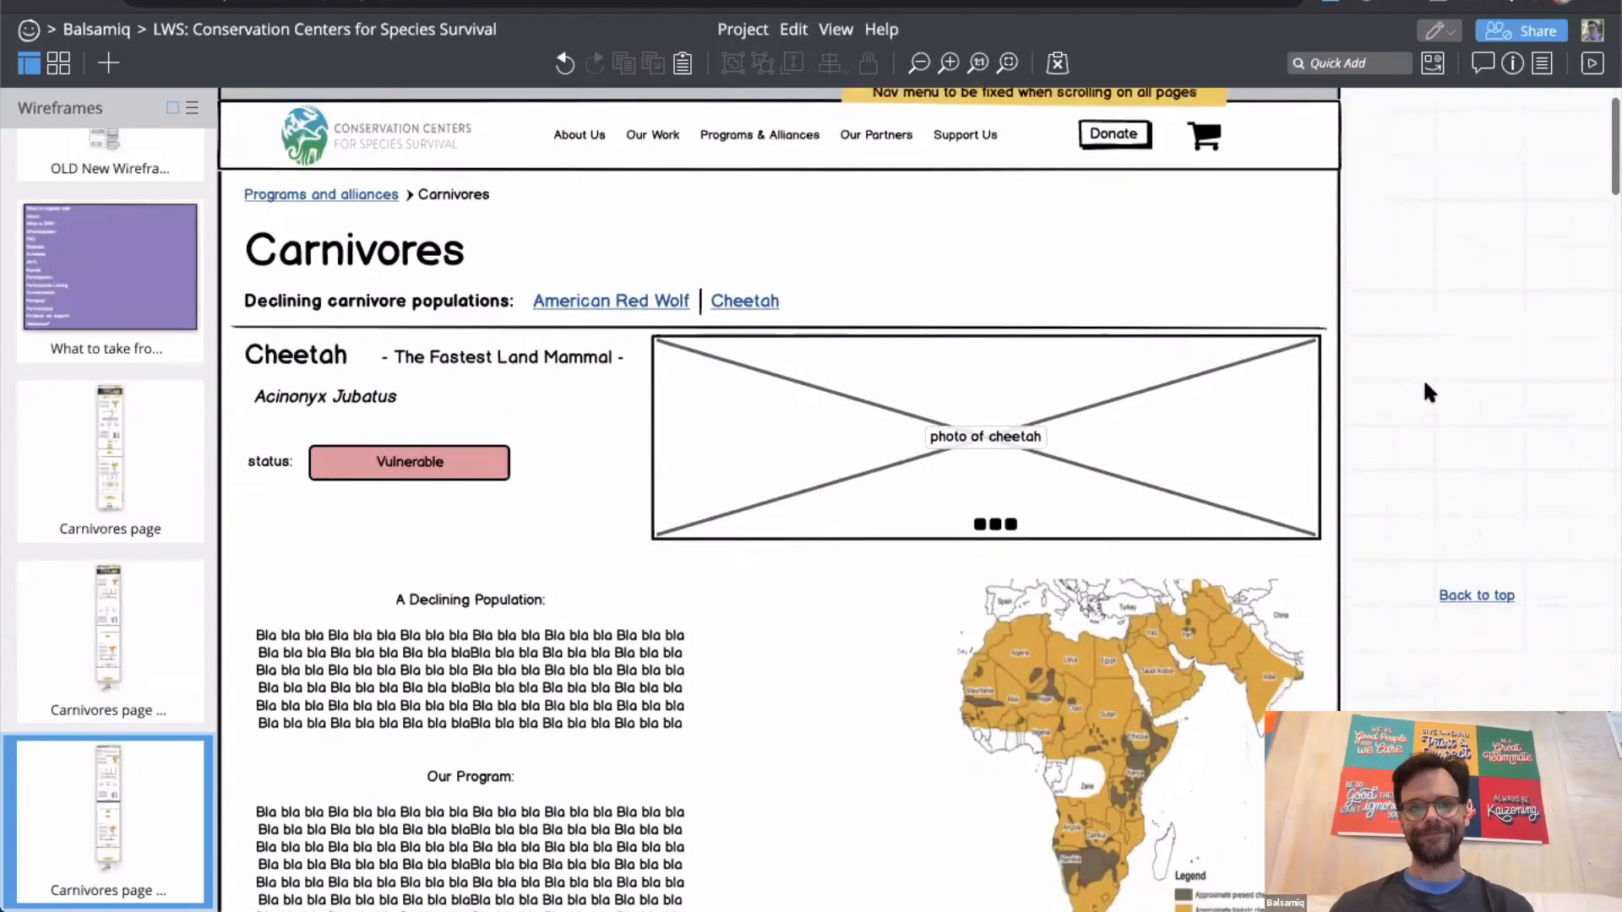
pyautogui.scroll(-5, 1425, 386)
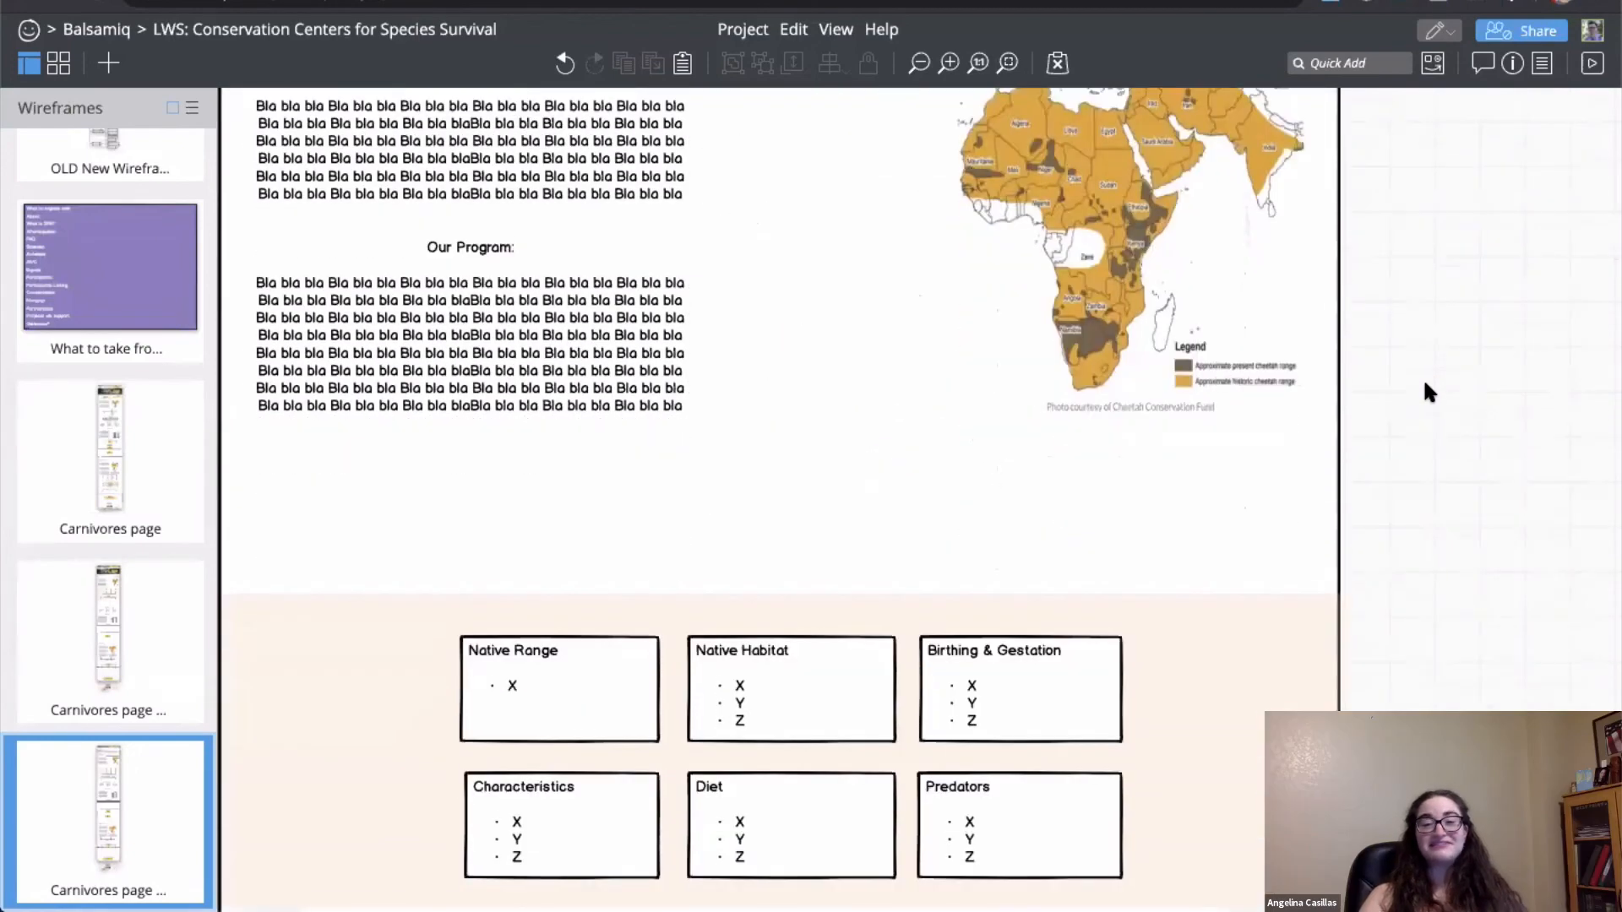
pyautogui.scroll(-6, 1426, 393)
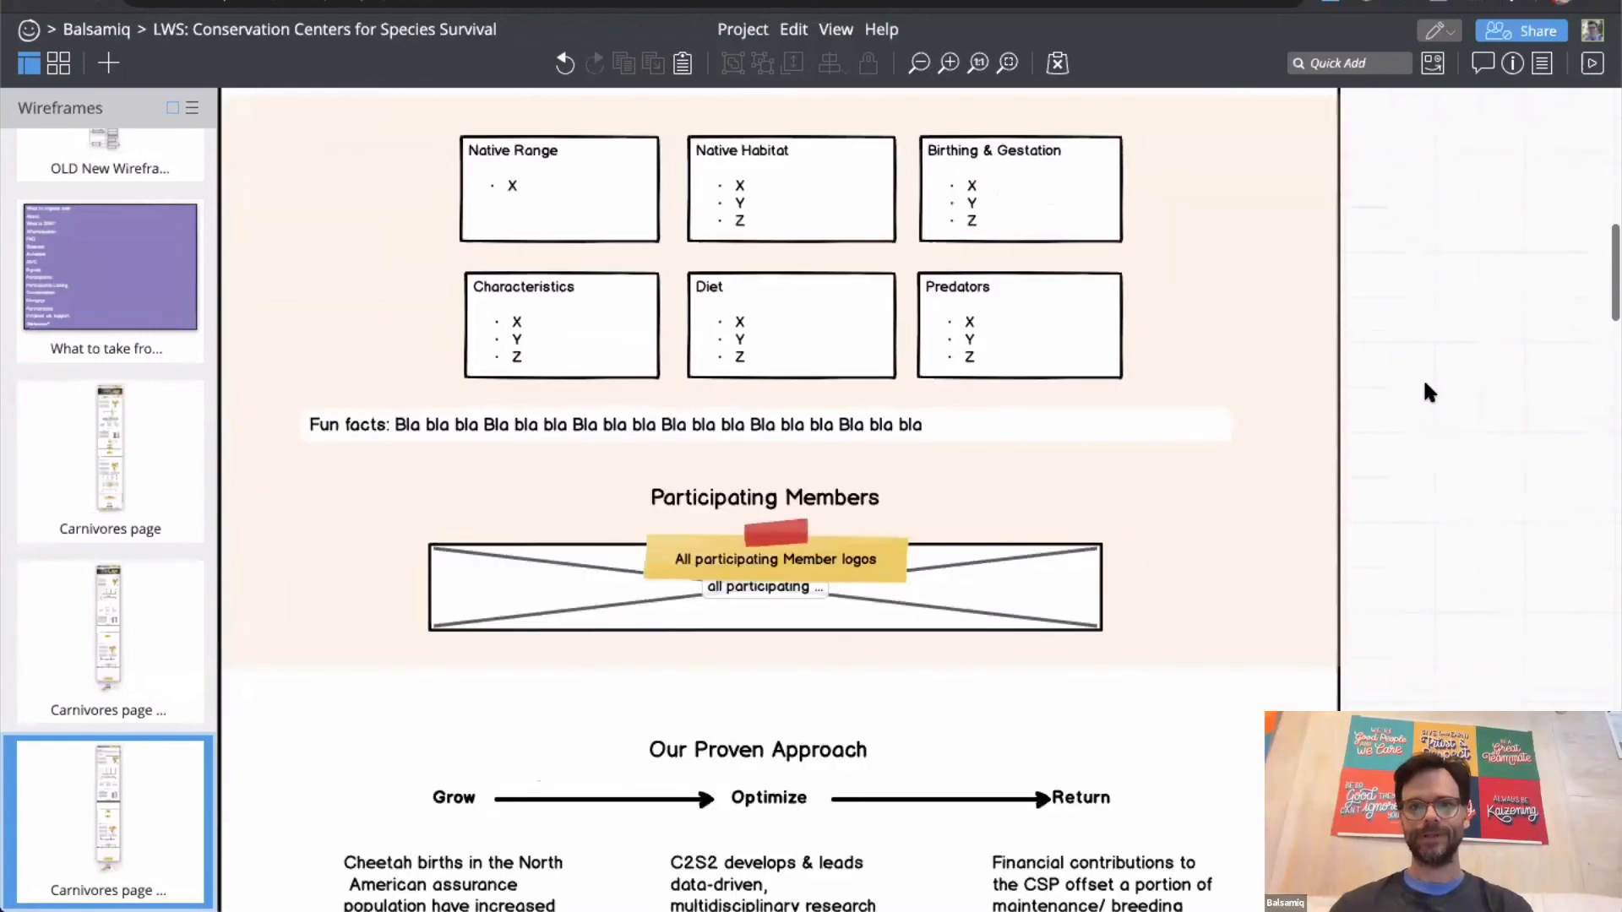
pyautogui.scroll(-7, 1425, 384)
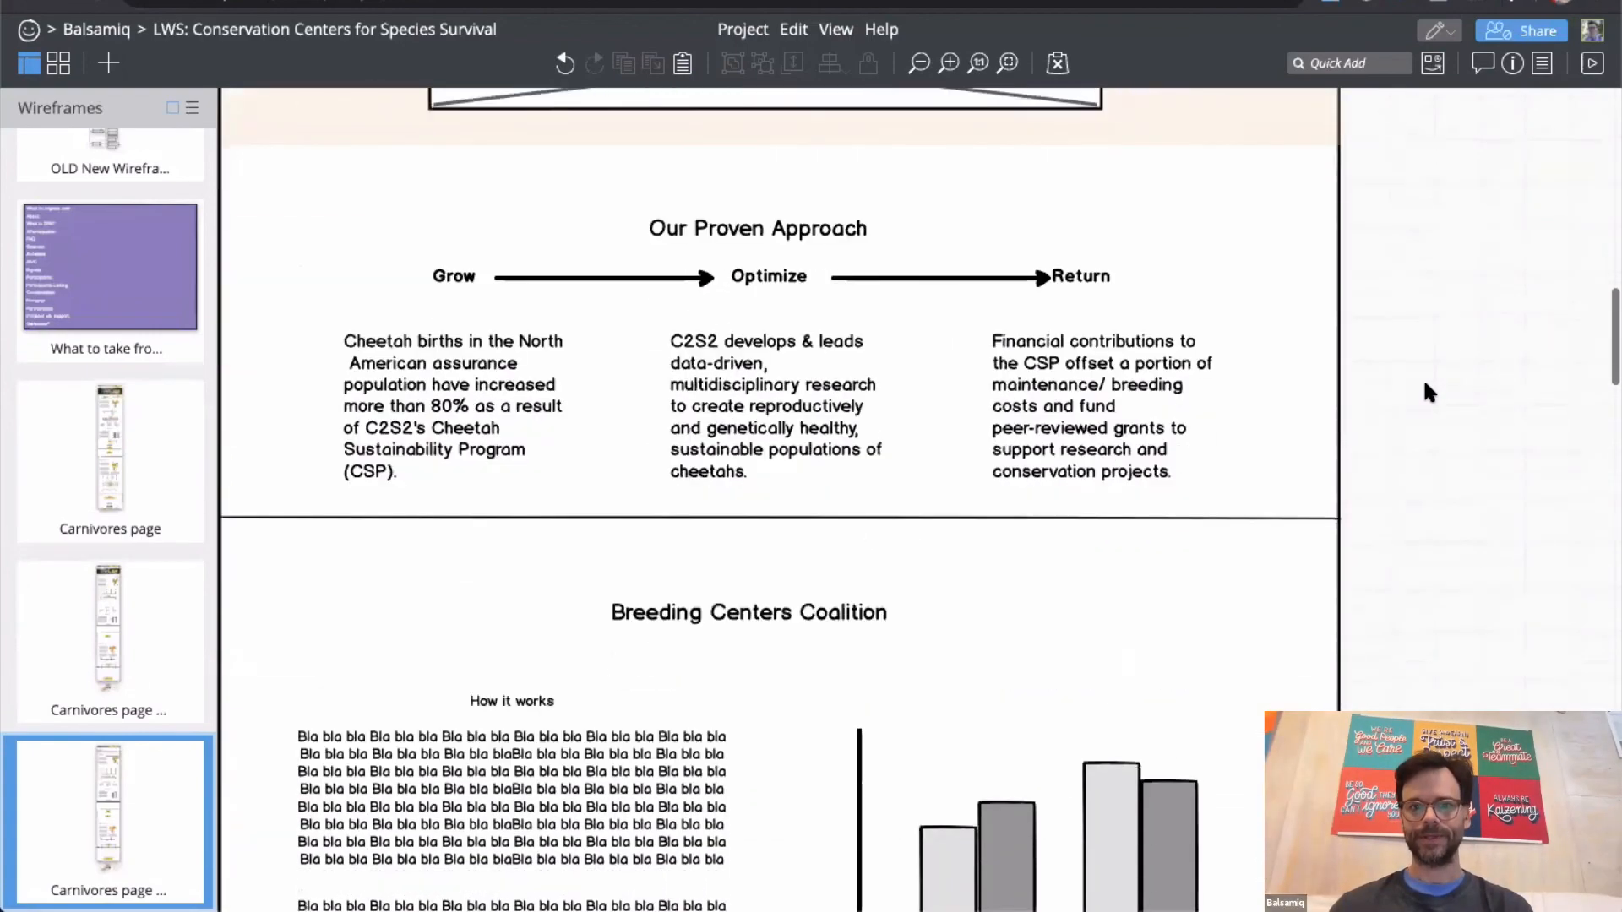
pyautogui.scroll(5, 1428, 393)
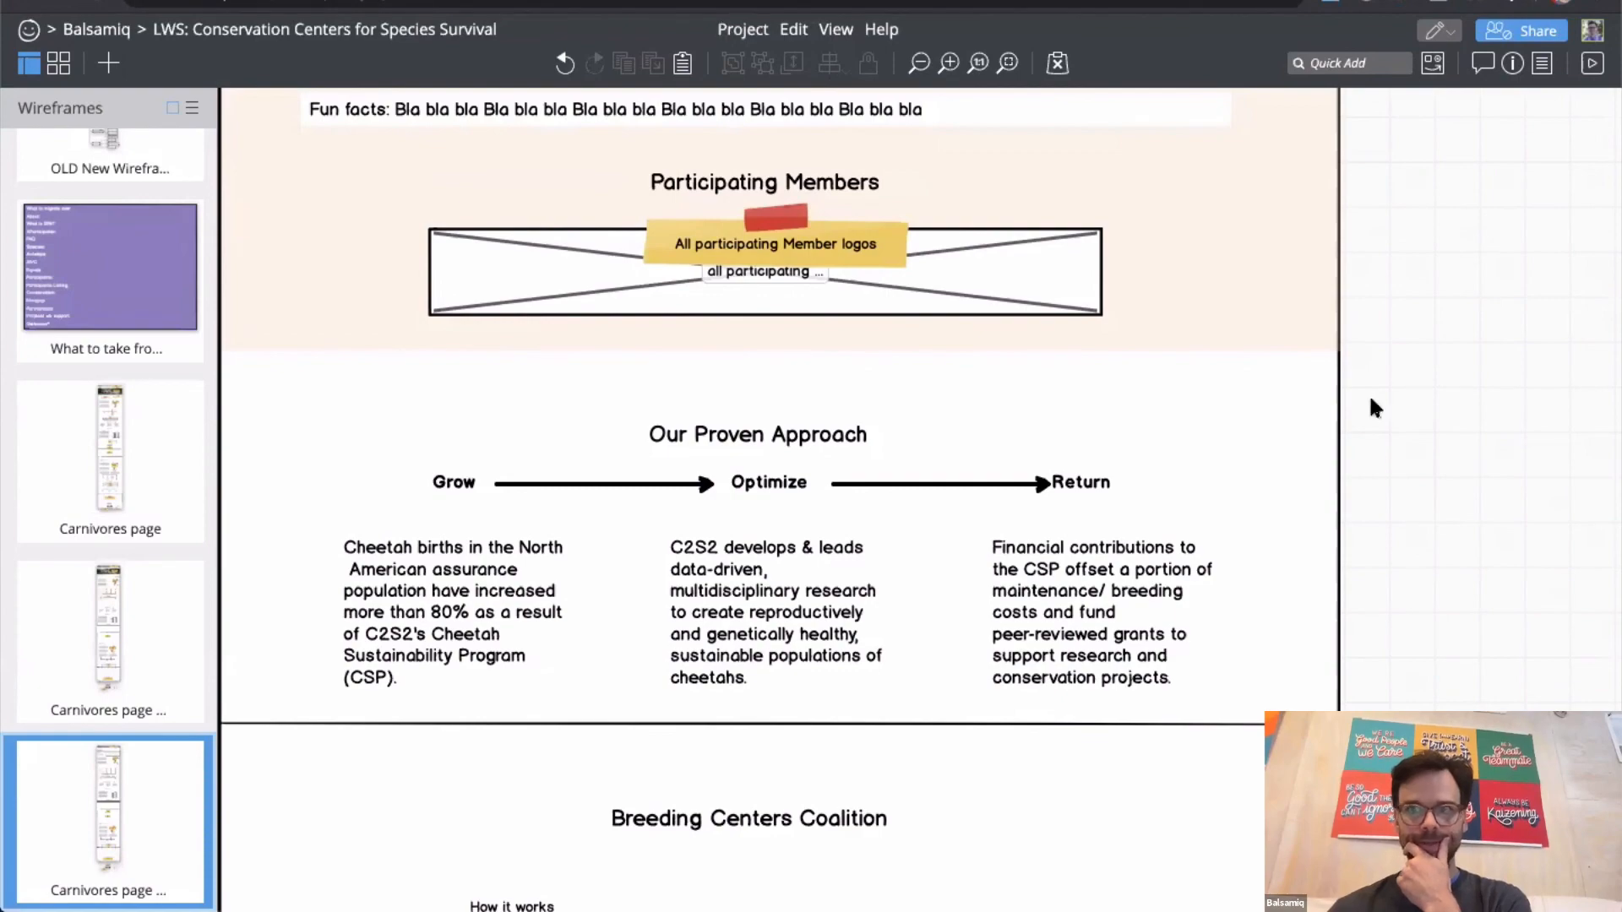
pyautogui.scroll(8, 1370, 400)
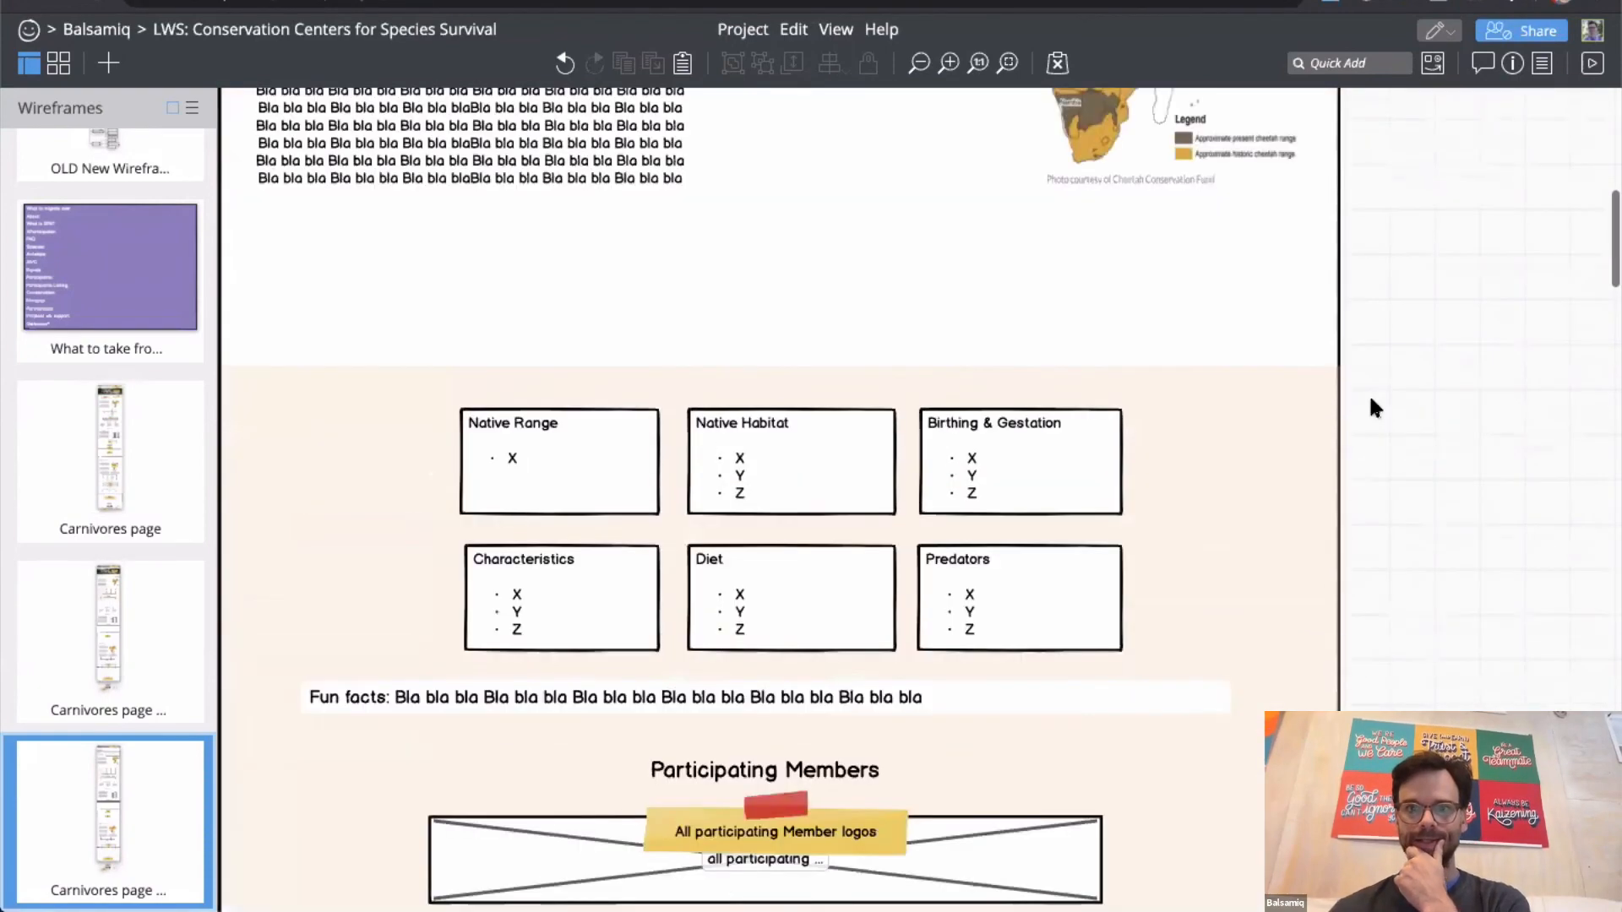
# Step: Move the Back to top link from the margin beside the cheetah header down into the page near the species-break sticky note
pyautogui.scroll(9, 1372, 400)
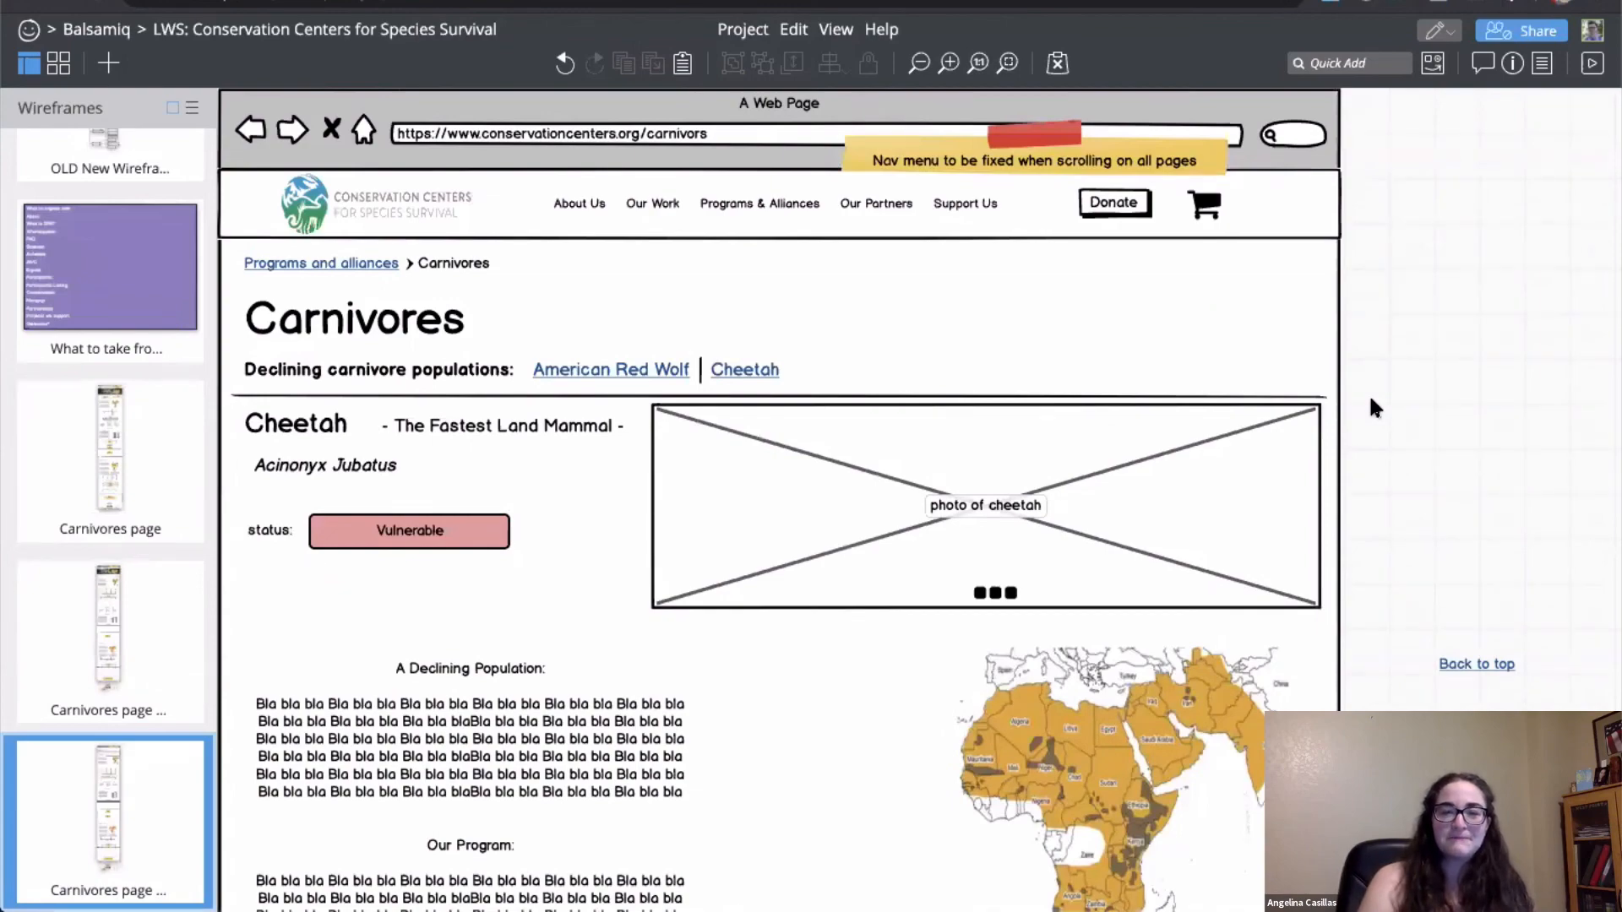
pyautogui.scroll(-5, 1416, 374)
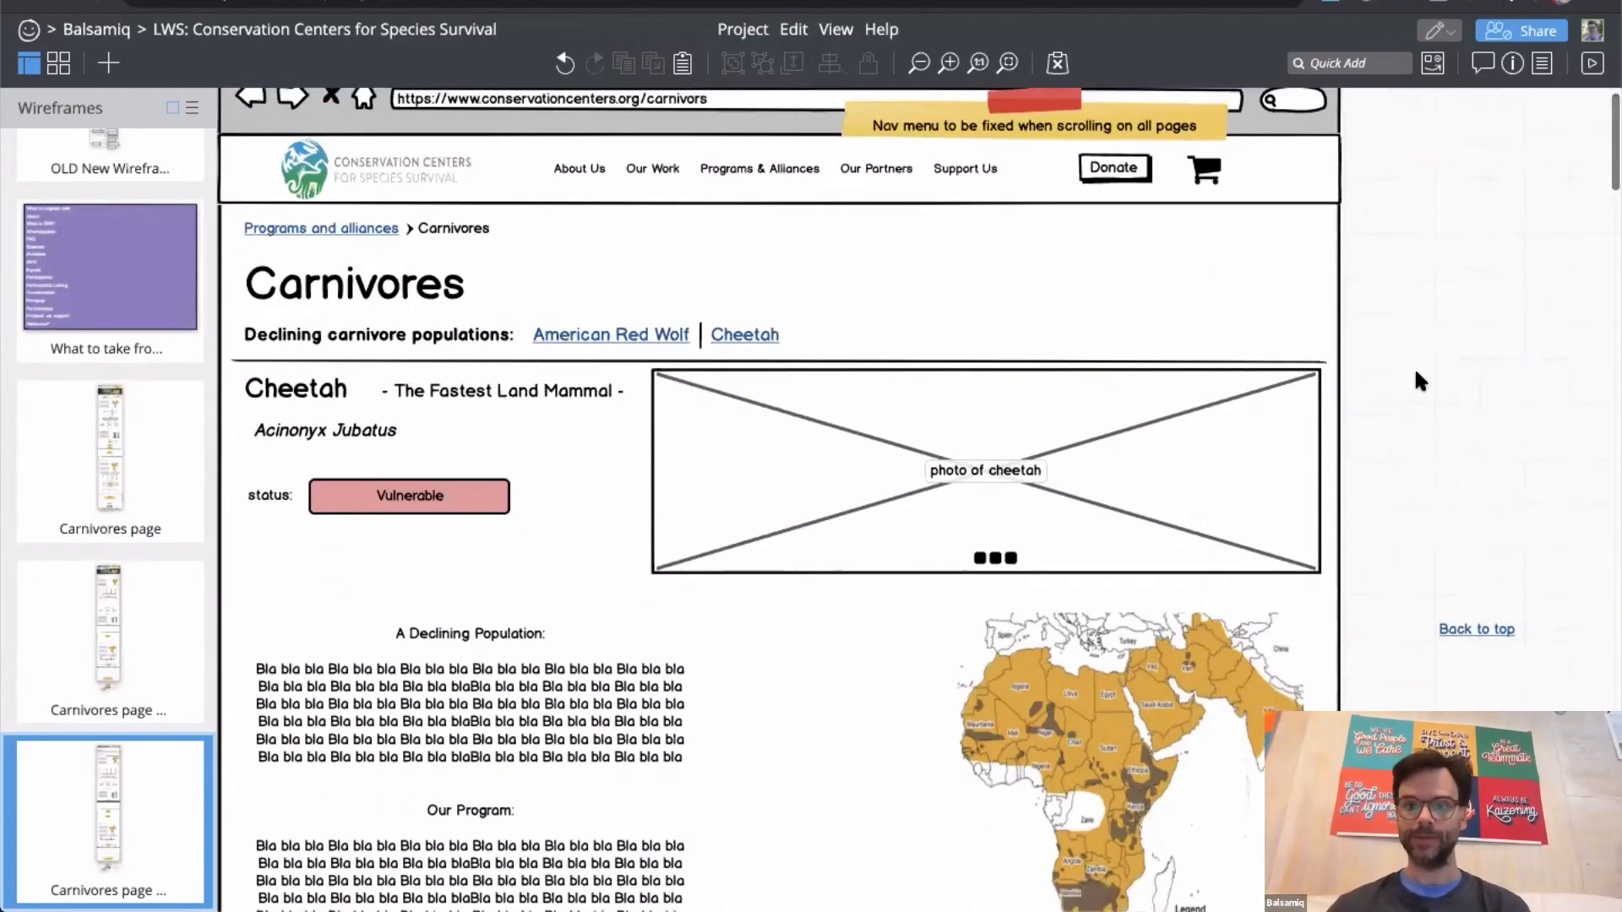
pyautogui.moveTo(1474, 216); pyautogui.dragTo(1457, 448)
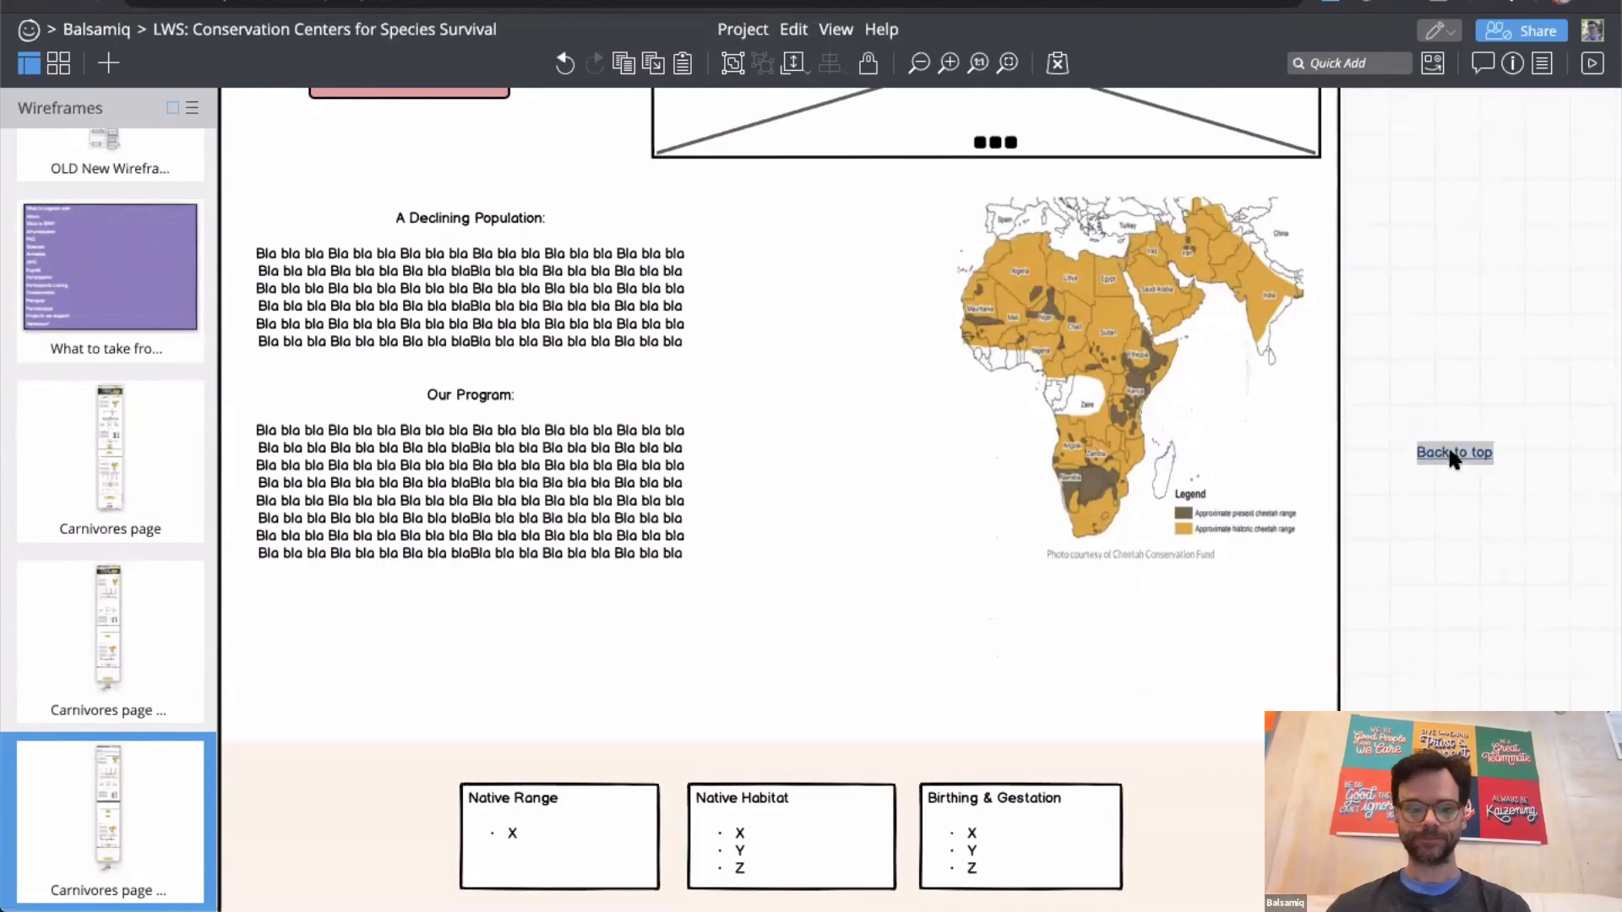
pyautogui.click(1350, 439)
pyautogui.scroll(-9, 1350, 438)
pyautogui.scroll(-20, 1350, 431)
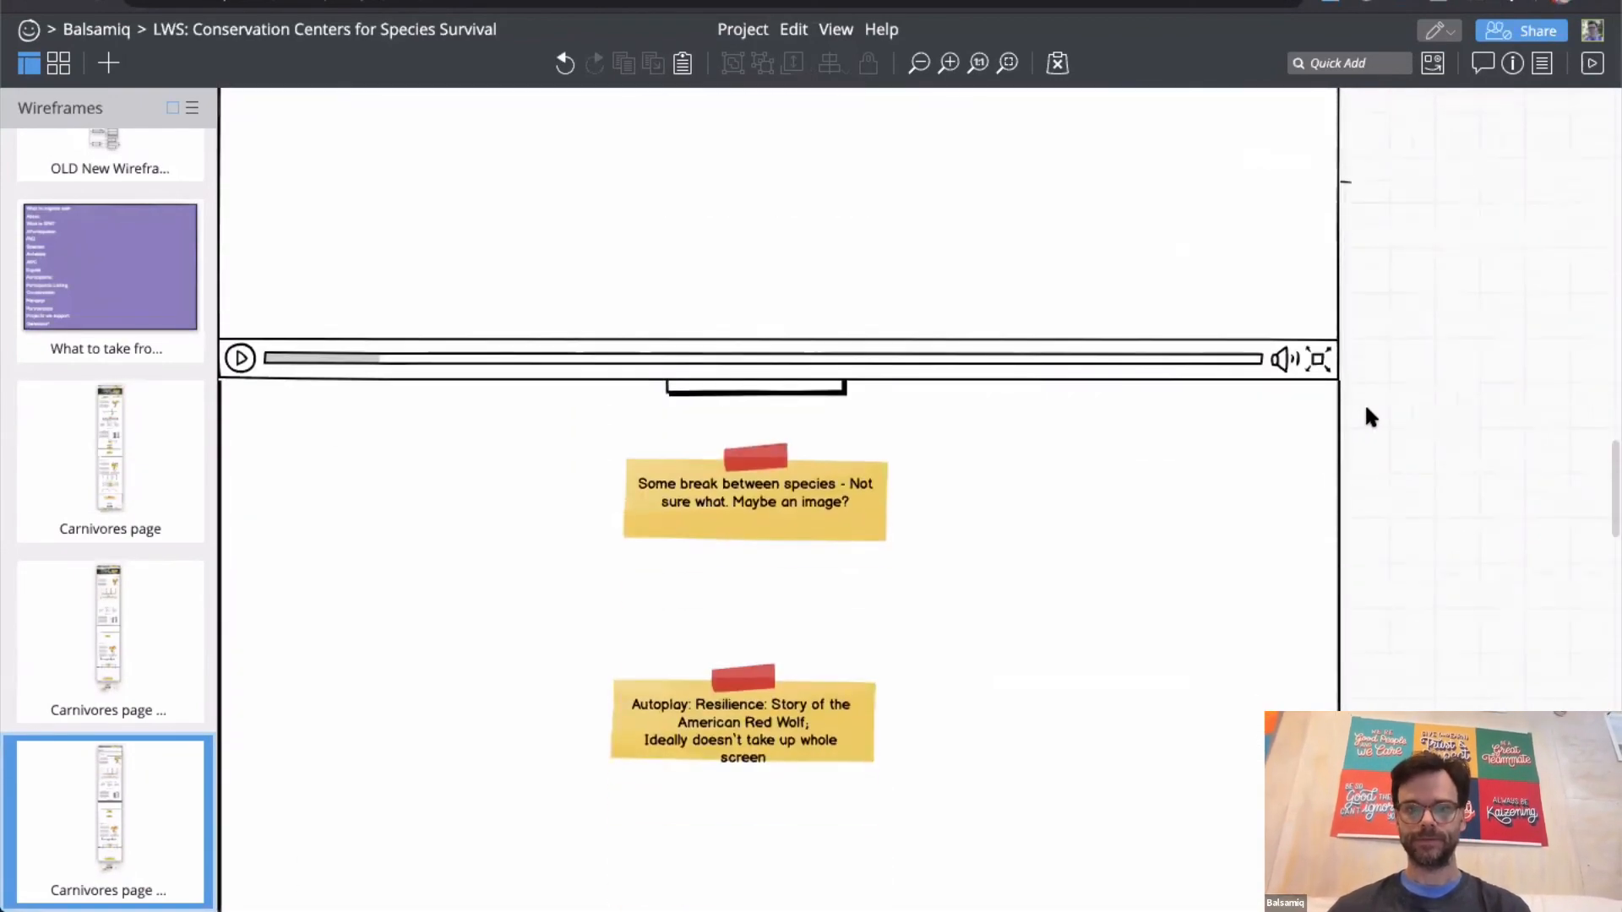
pyautogui.scroll(5, 1371, 401)
pyautogui.click(1468, 498)
pyautogui.moveTo(1475, 498); pyautogui.dragTo(1225, 525)
# Step: Place the Back to top link on the American Red Wolf heading's row, close to the page's right border
pyautogui.scroll(-1, 1217, 540)
pyautogui.scroll(-5, 1209, 541)
pyautogui.scroll(-5, 1229, 530)
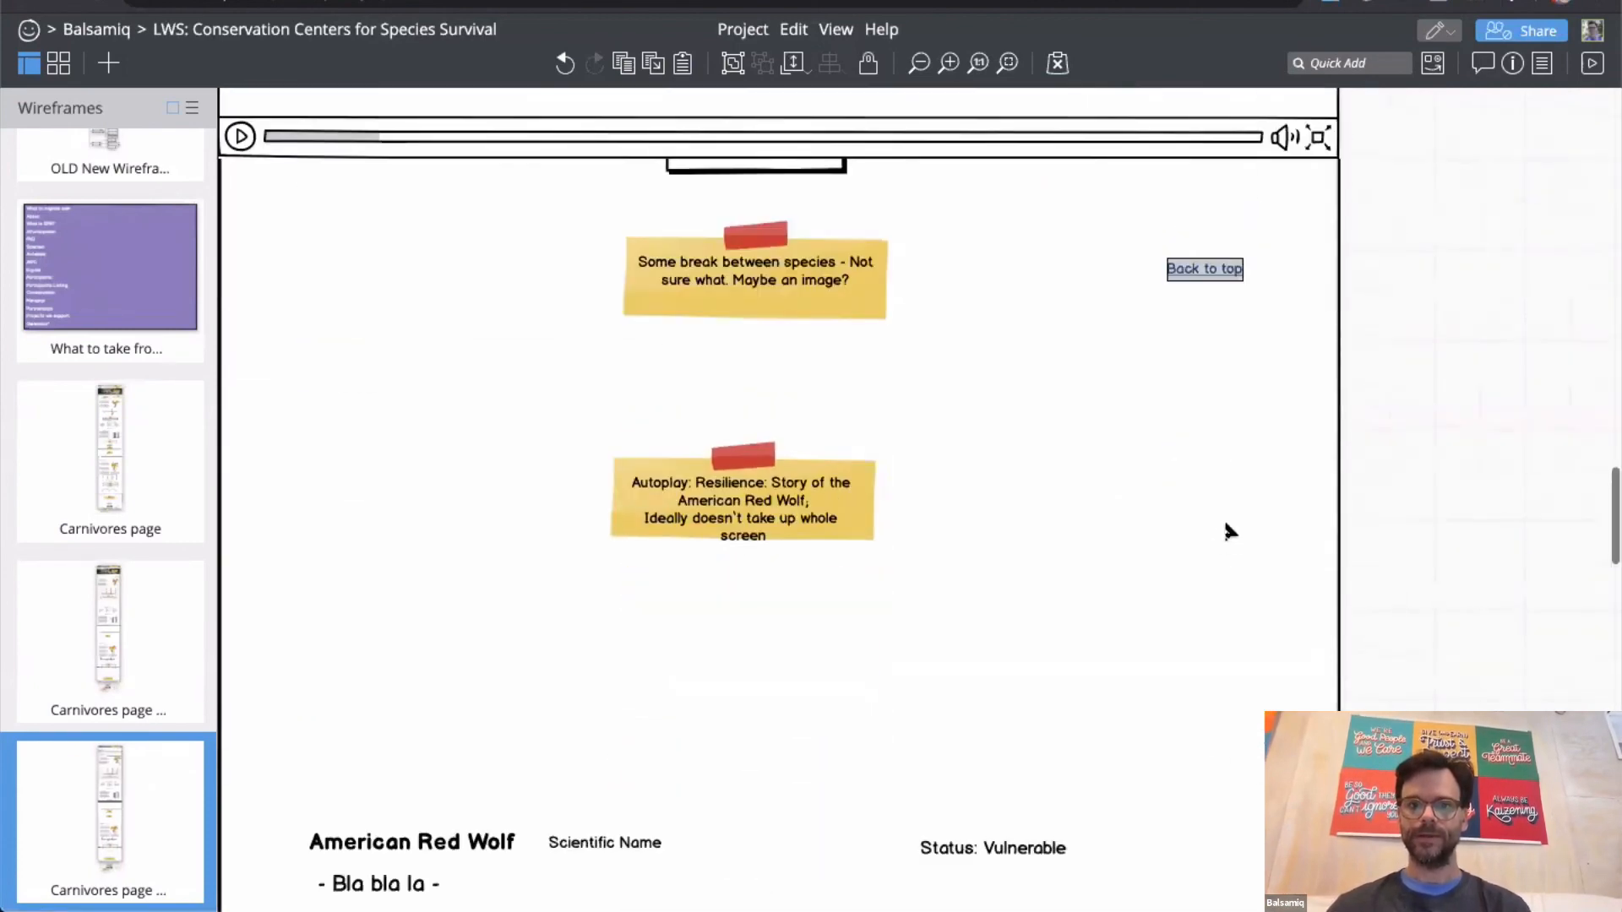
pyautogui.scroll(1, 1216, 232)
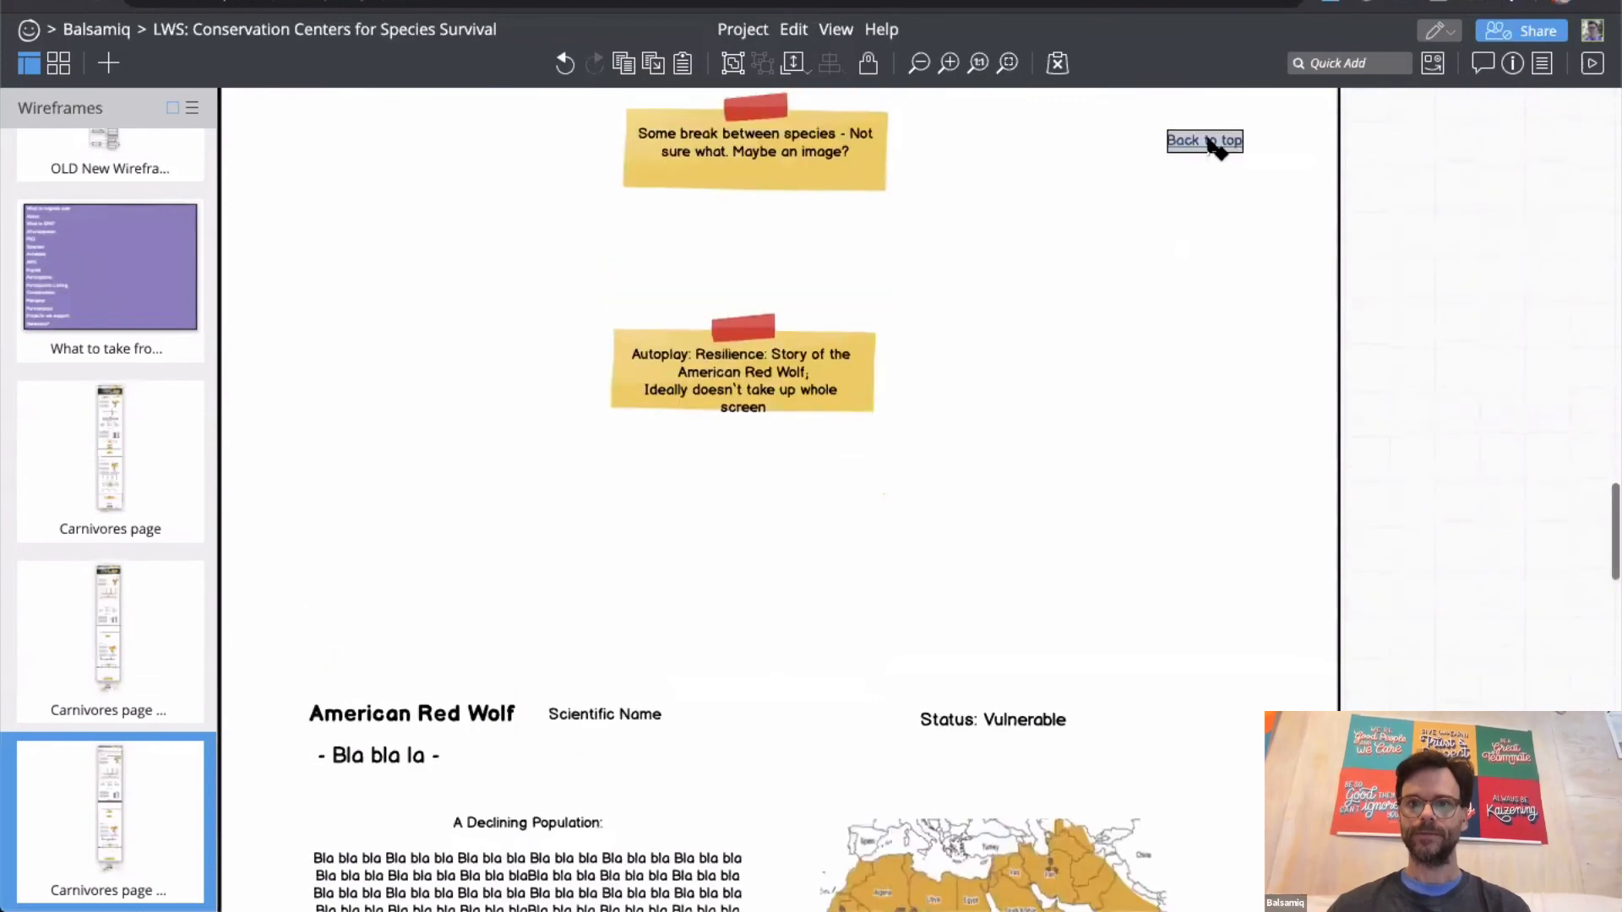
pyautogui.moveTo(1217, 145); pyautogui.dragTo(1242, 701)
pyautogui.click(1367, 670)
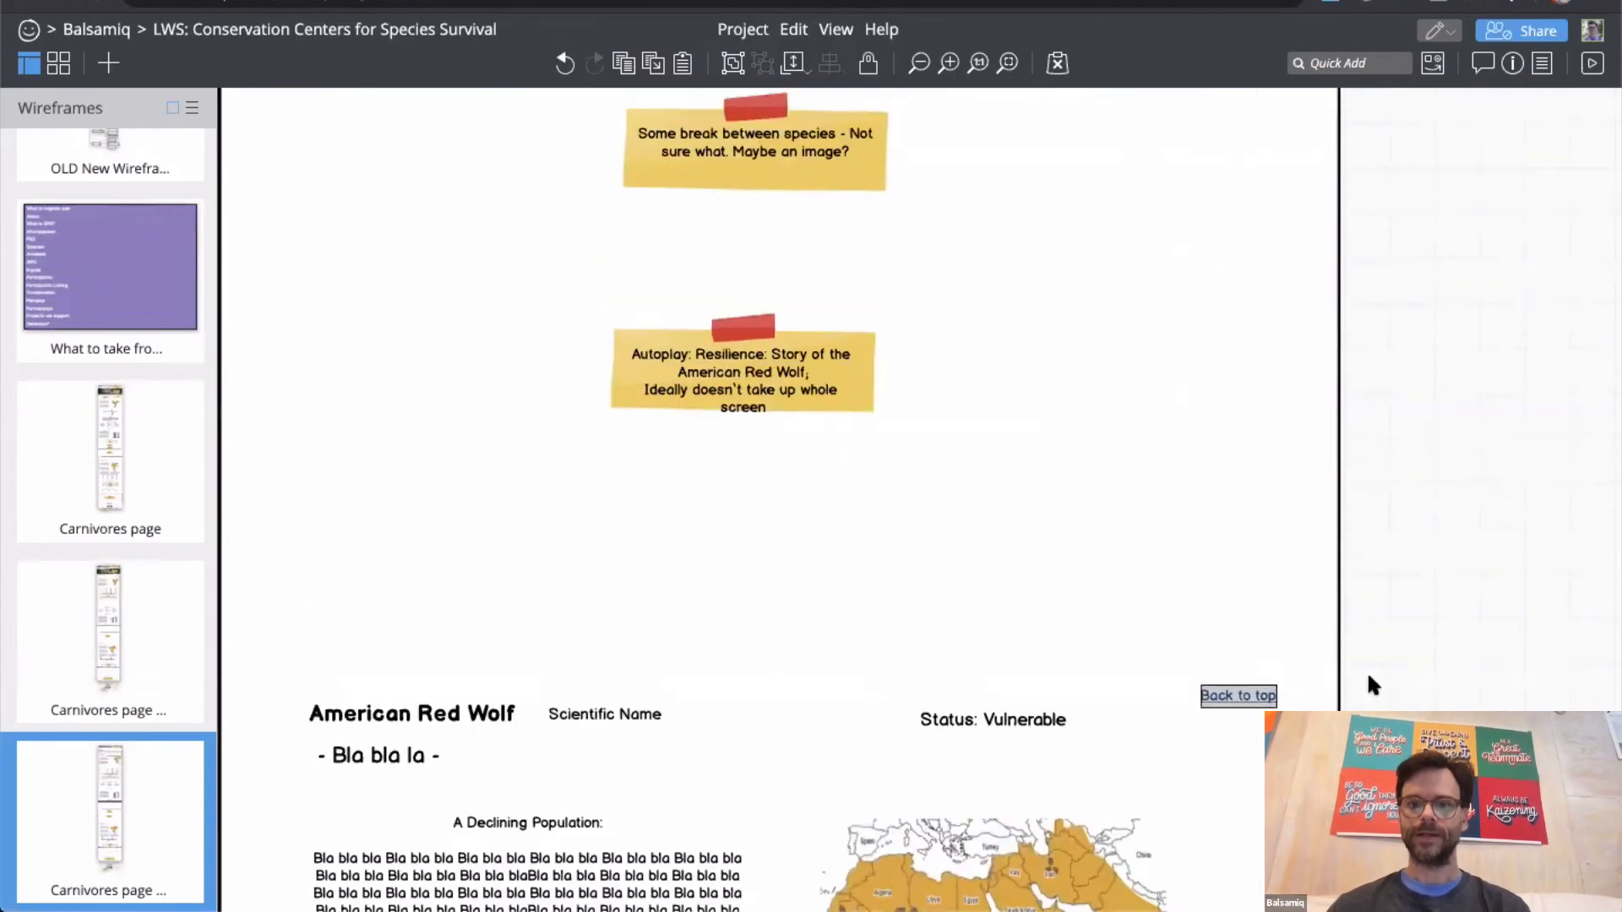
pyautogui.scroll(1, 1367, 671)
pyautogui.scroll(-3, 1369, 671)
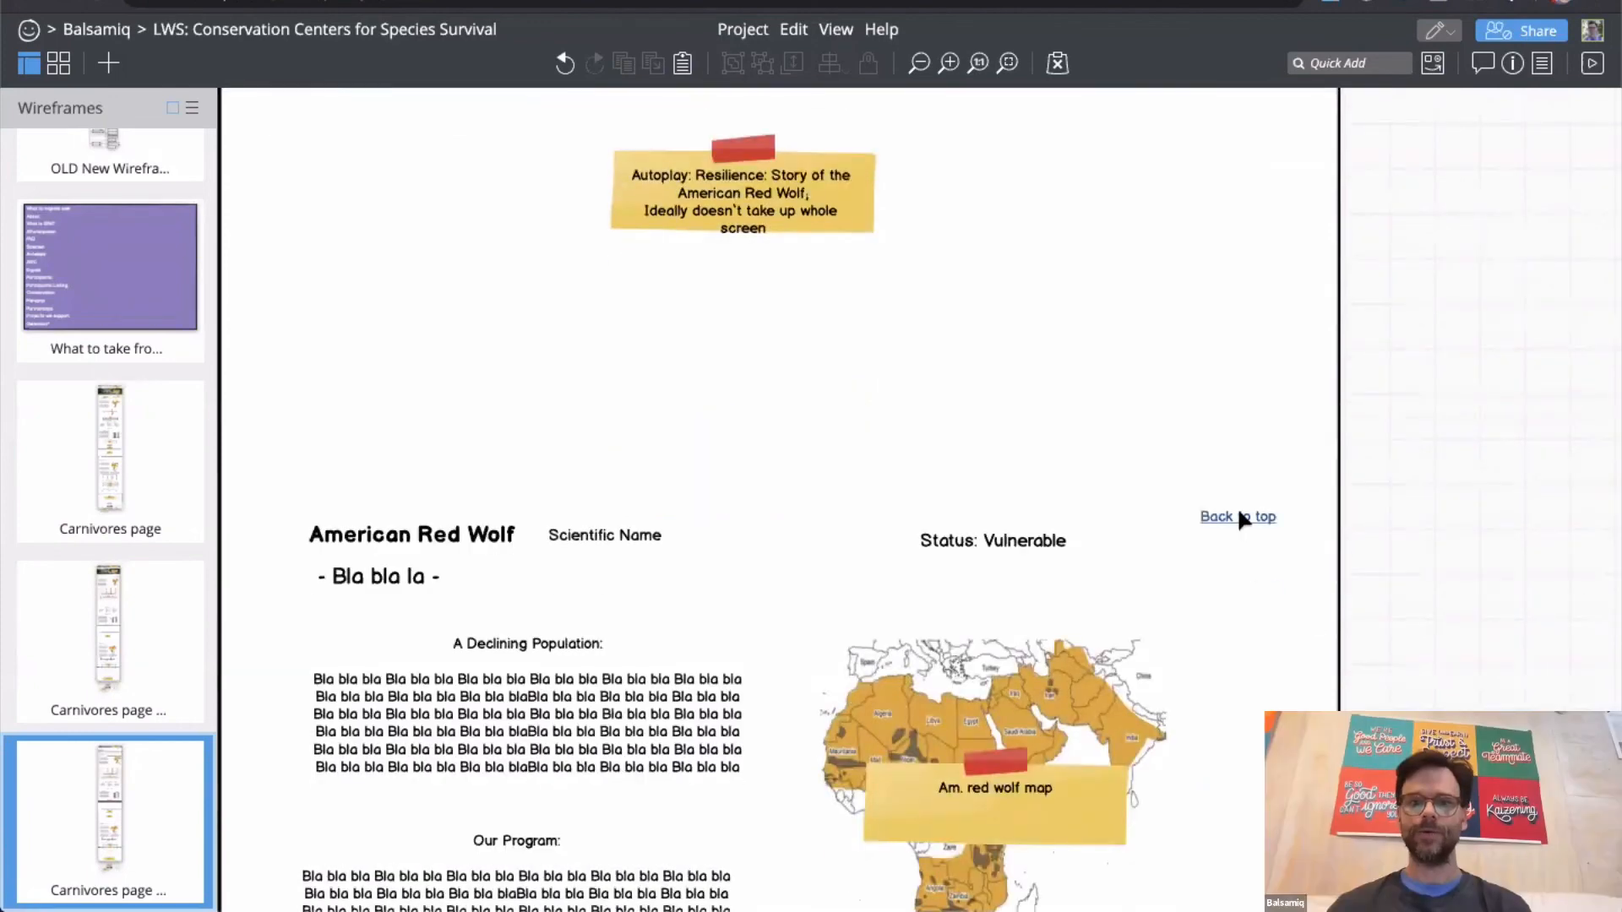
pyautogui.moveTo(1241, 519); pyautogui.dragTo(1302, 512)
pyautogui.click(1387, 498)
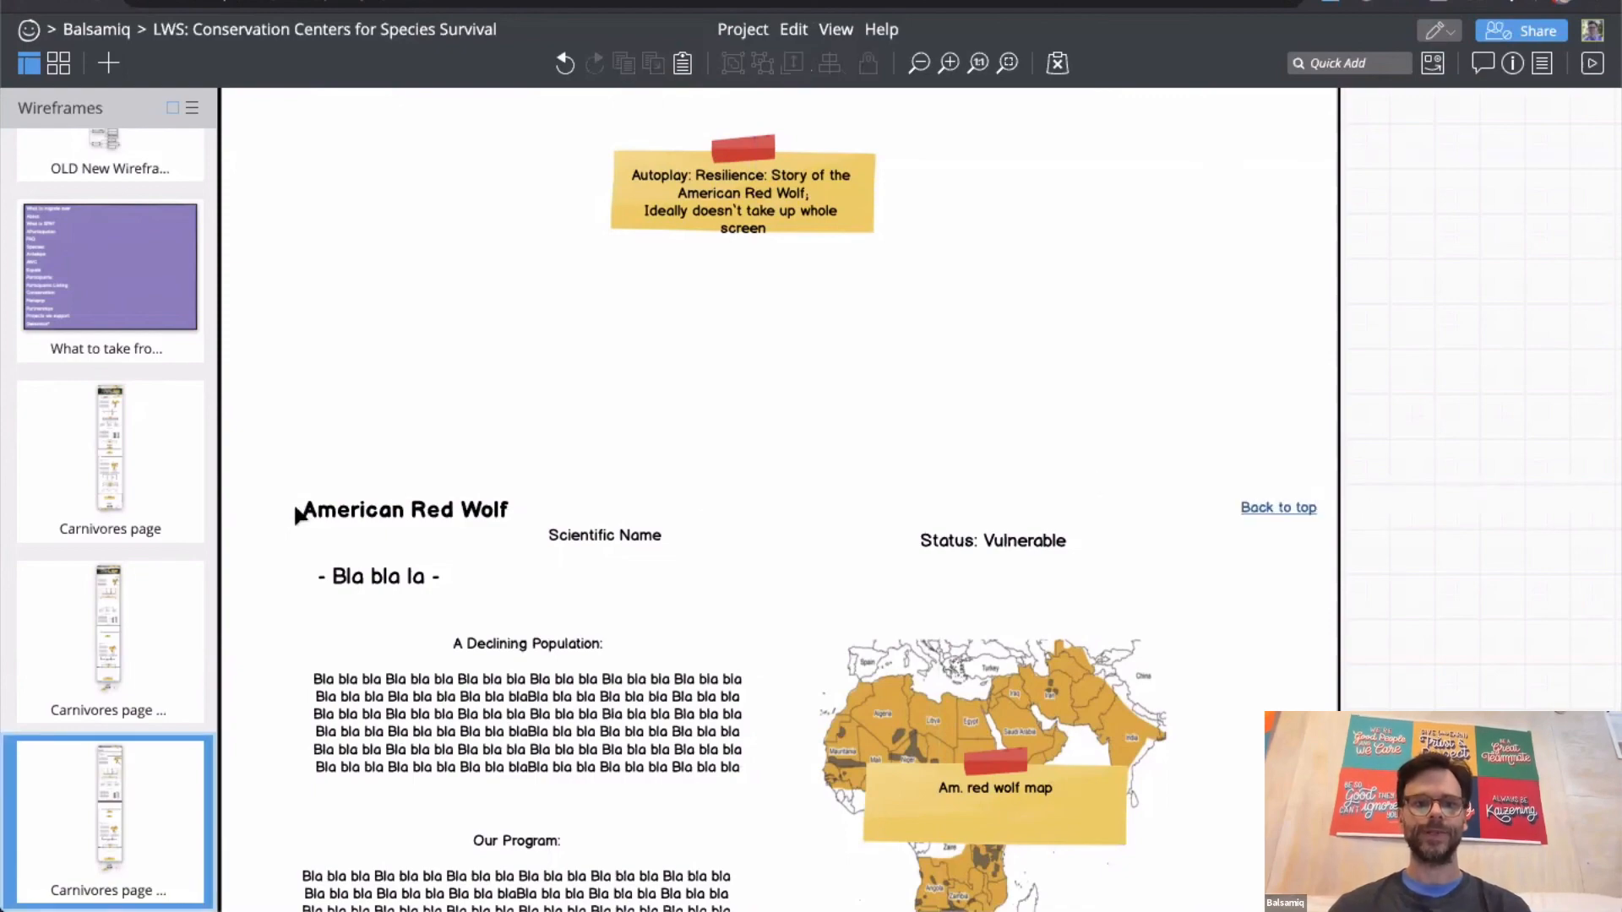
# Step: Review the cheetah header, the Breeding Centers Coalition text and bar chart, and the dark grey break with the video player
pyautogui.scroll(-10, 815, 524)
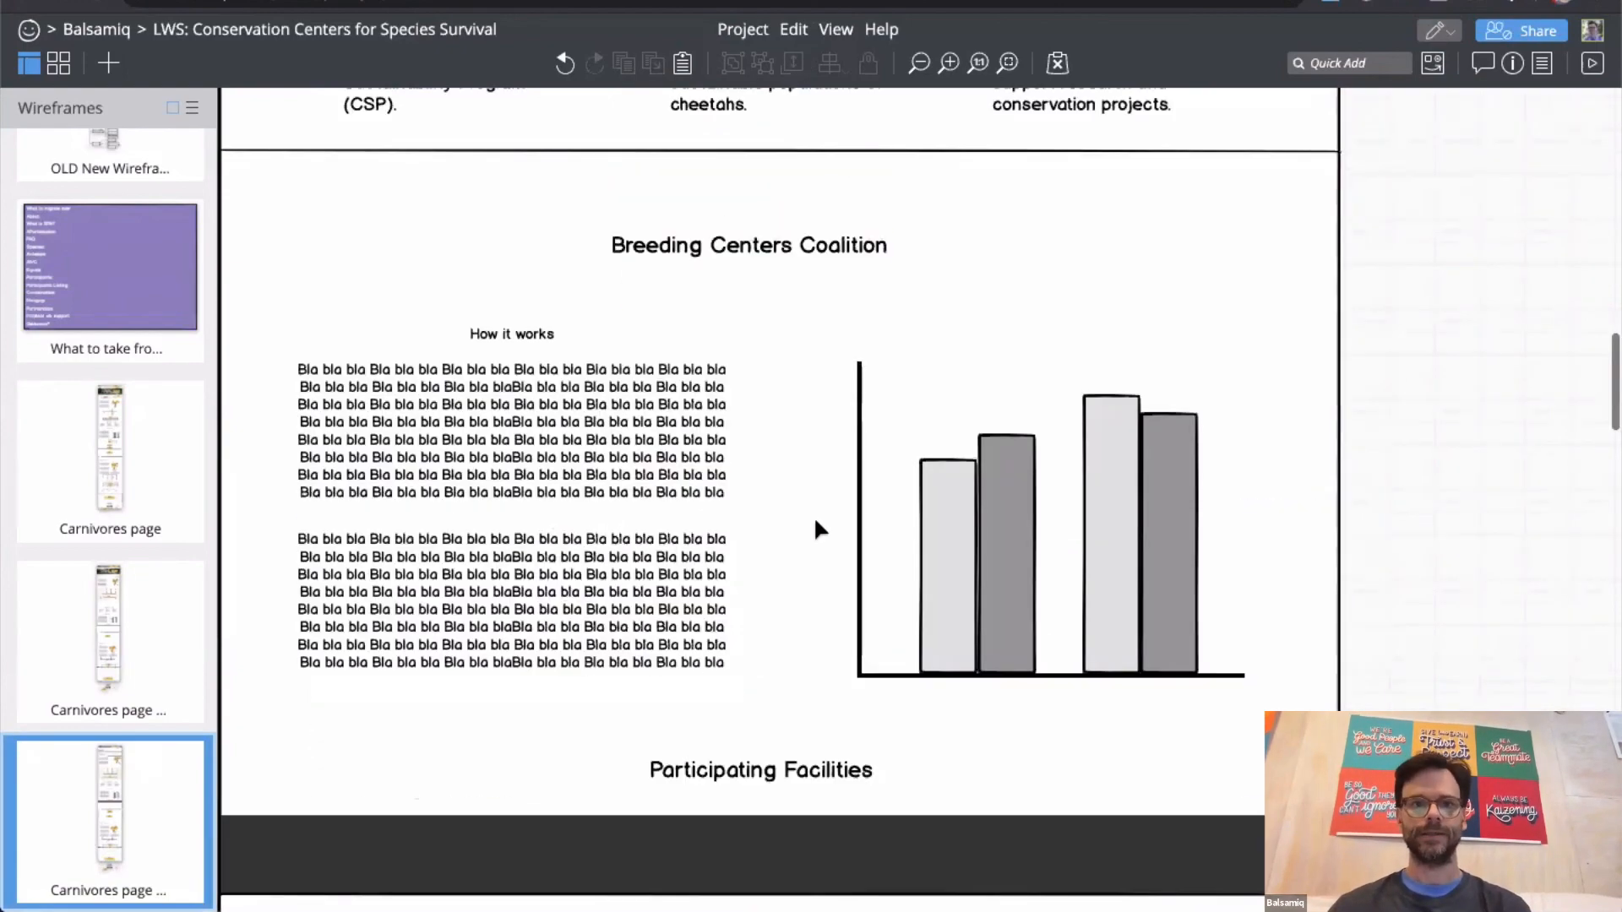
pyautogui.scroll(15, 816, 524)
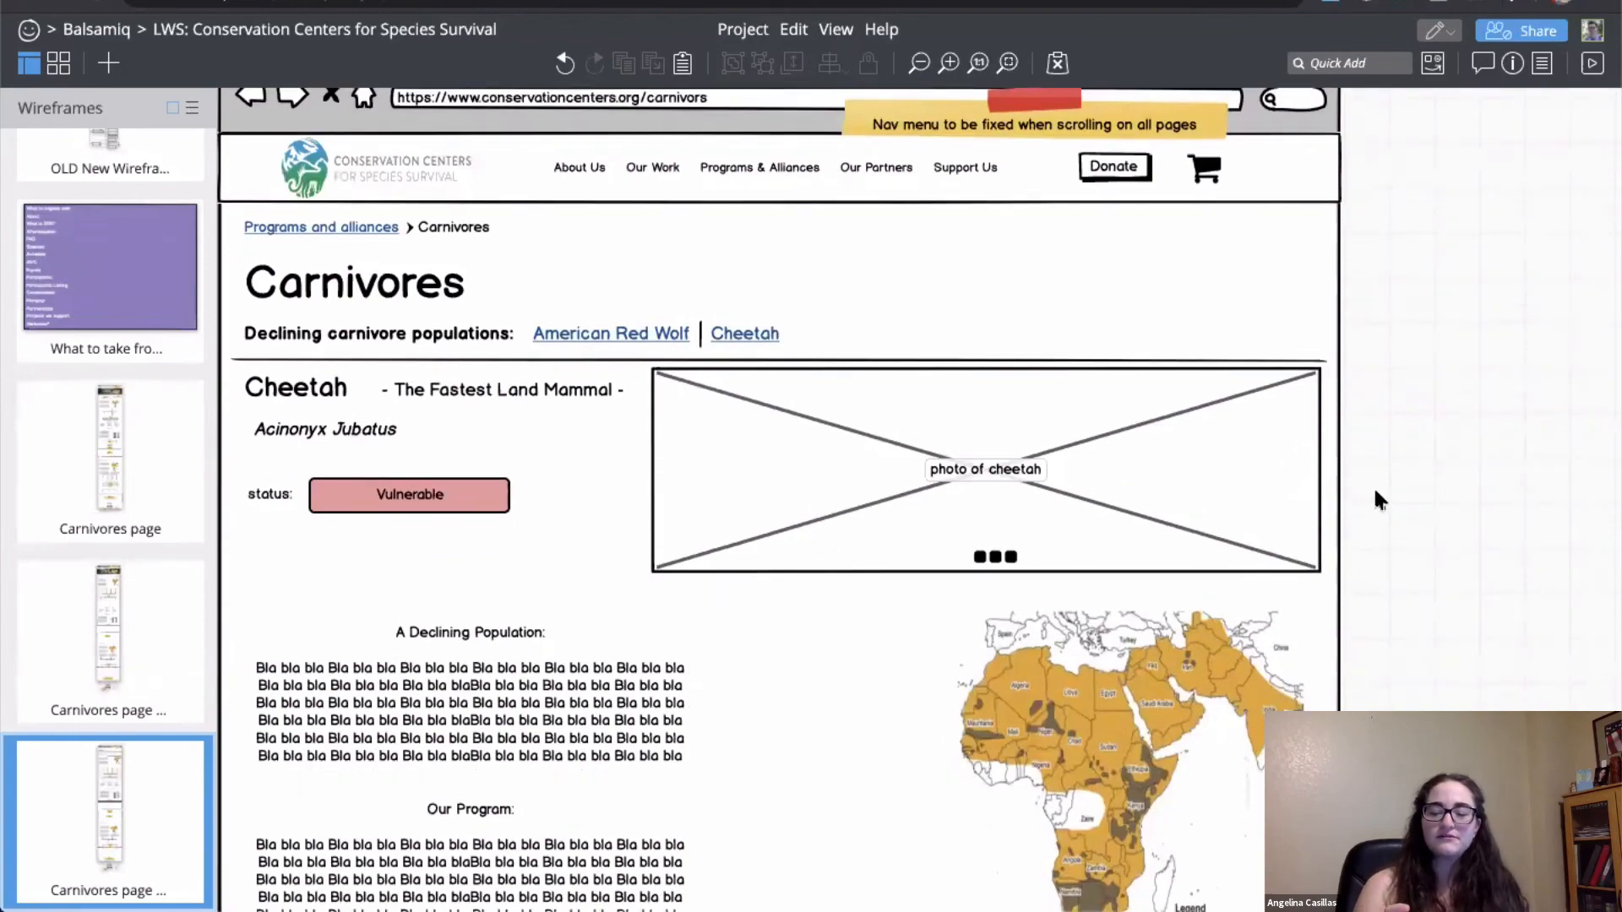
pyautogui.scroll(-15, 1375, 493)
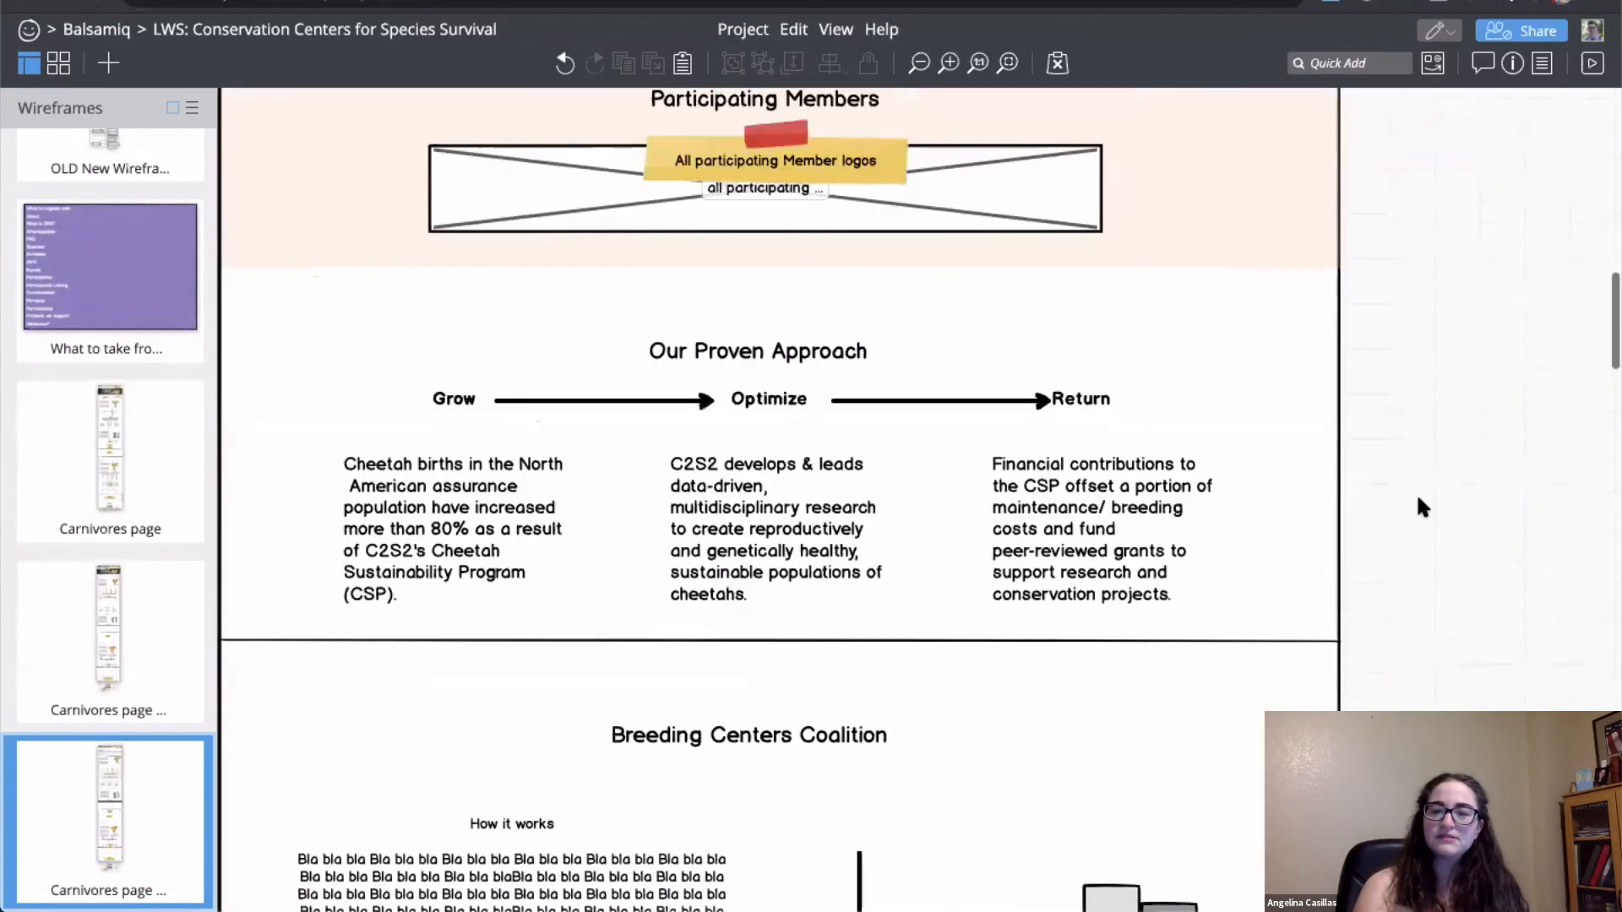
pyautogui.scroll(3, 1419, 500)
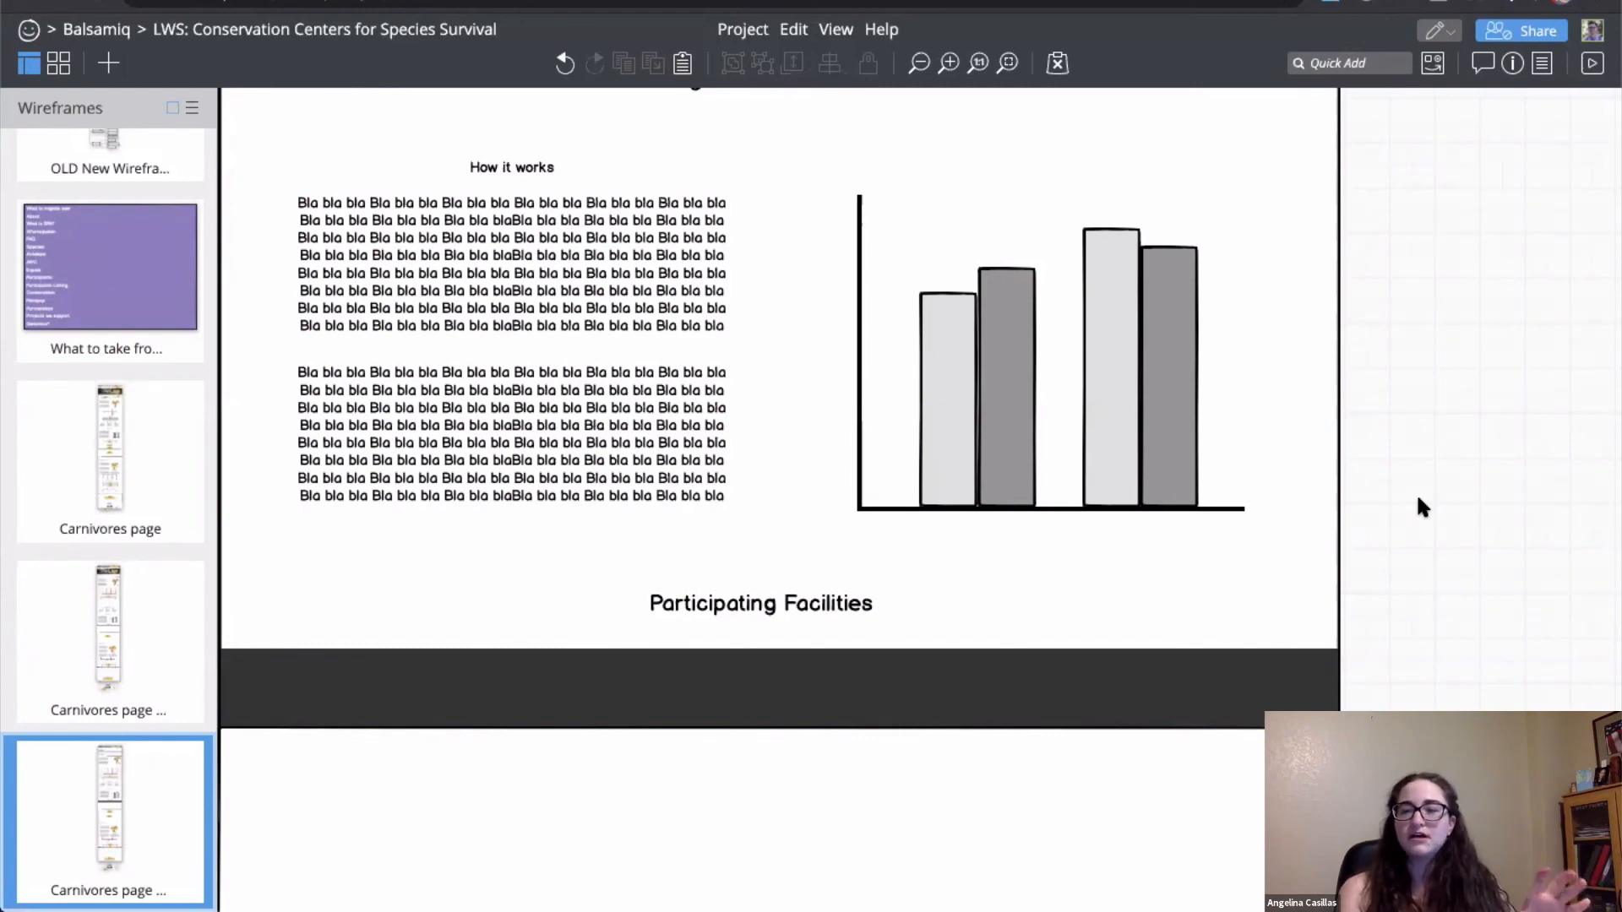
pyautogui.click(1056, 371)
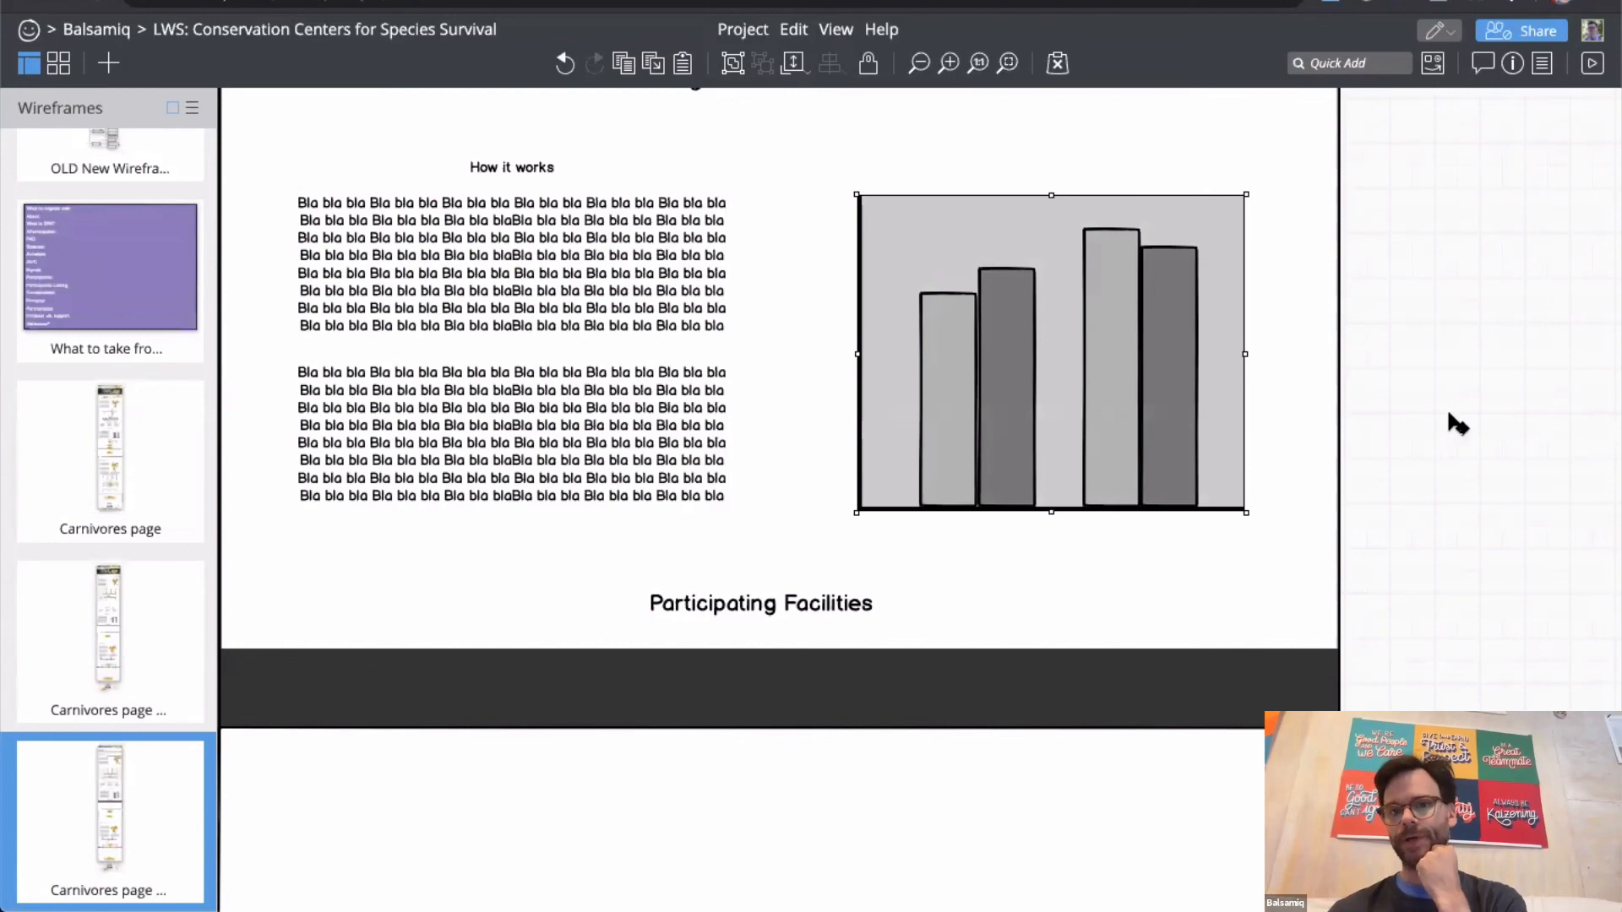
pyautogui.click(1384, 382)
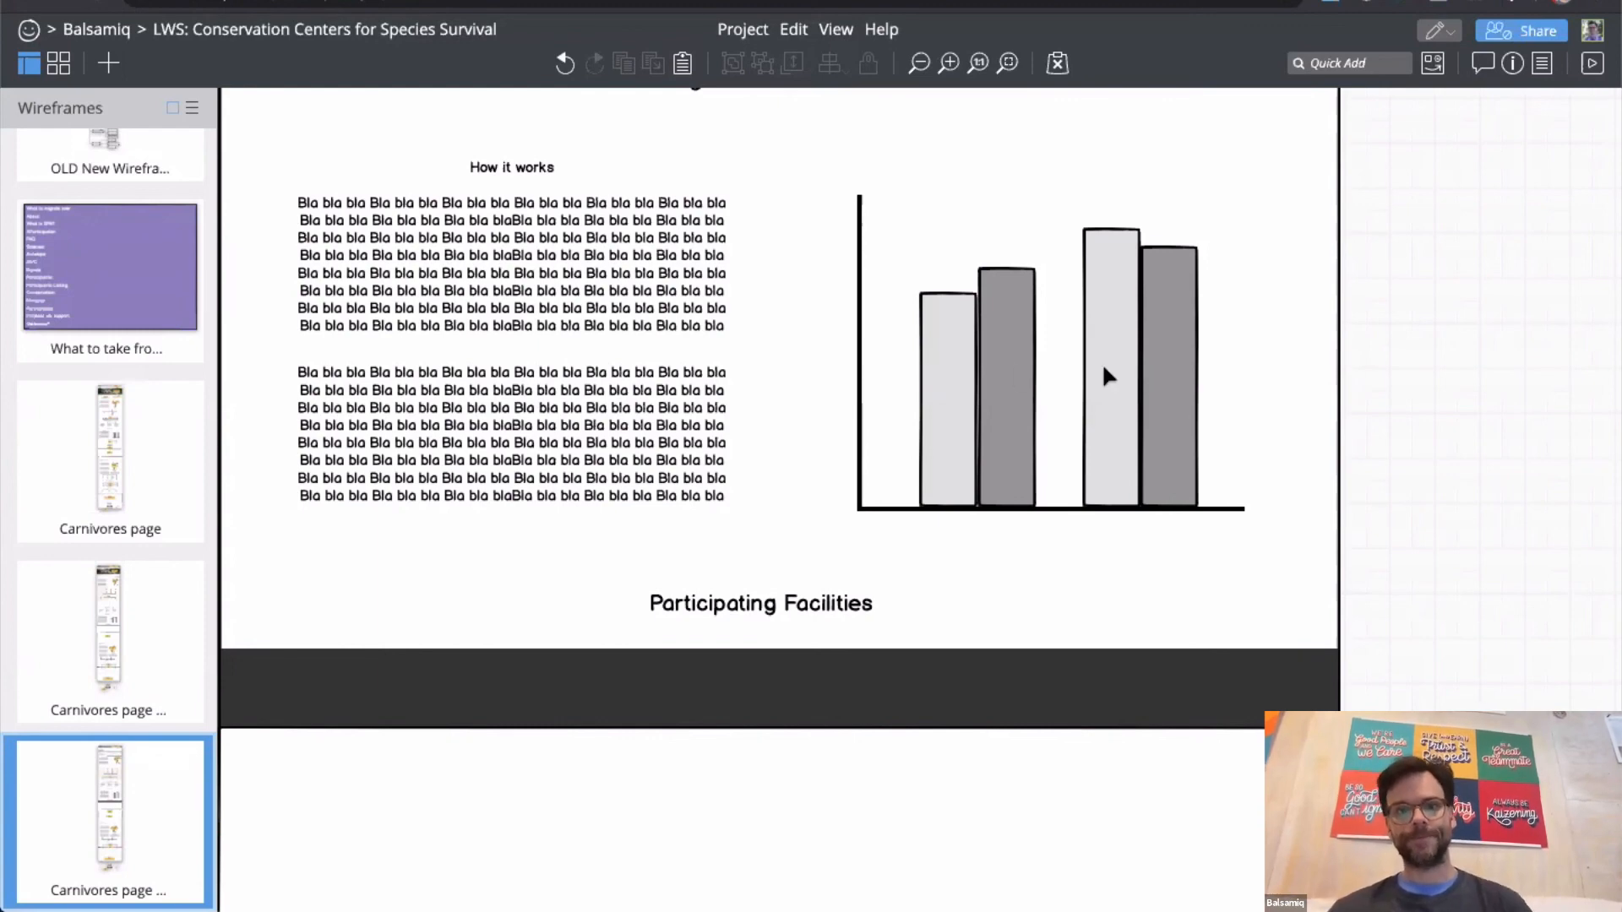
pyautogui.scroll(1, 992, 378)
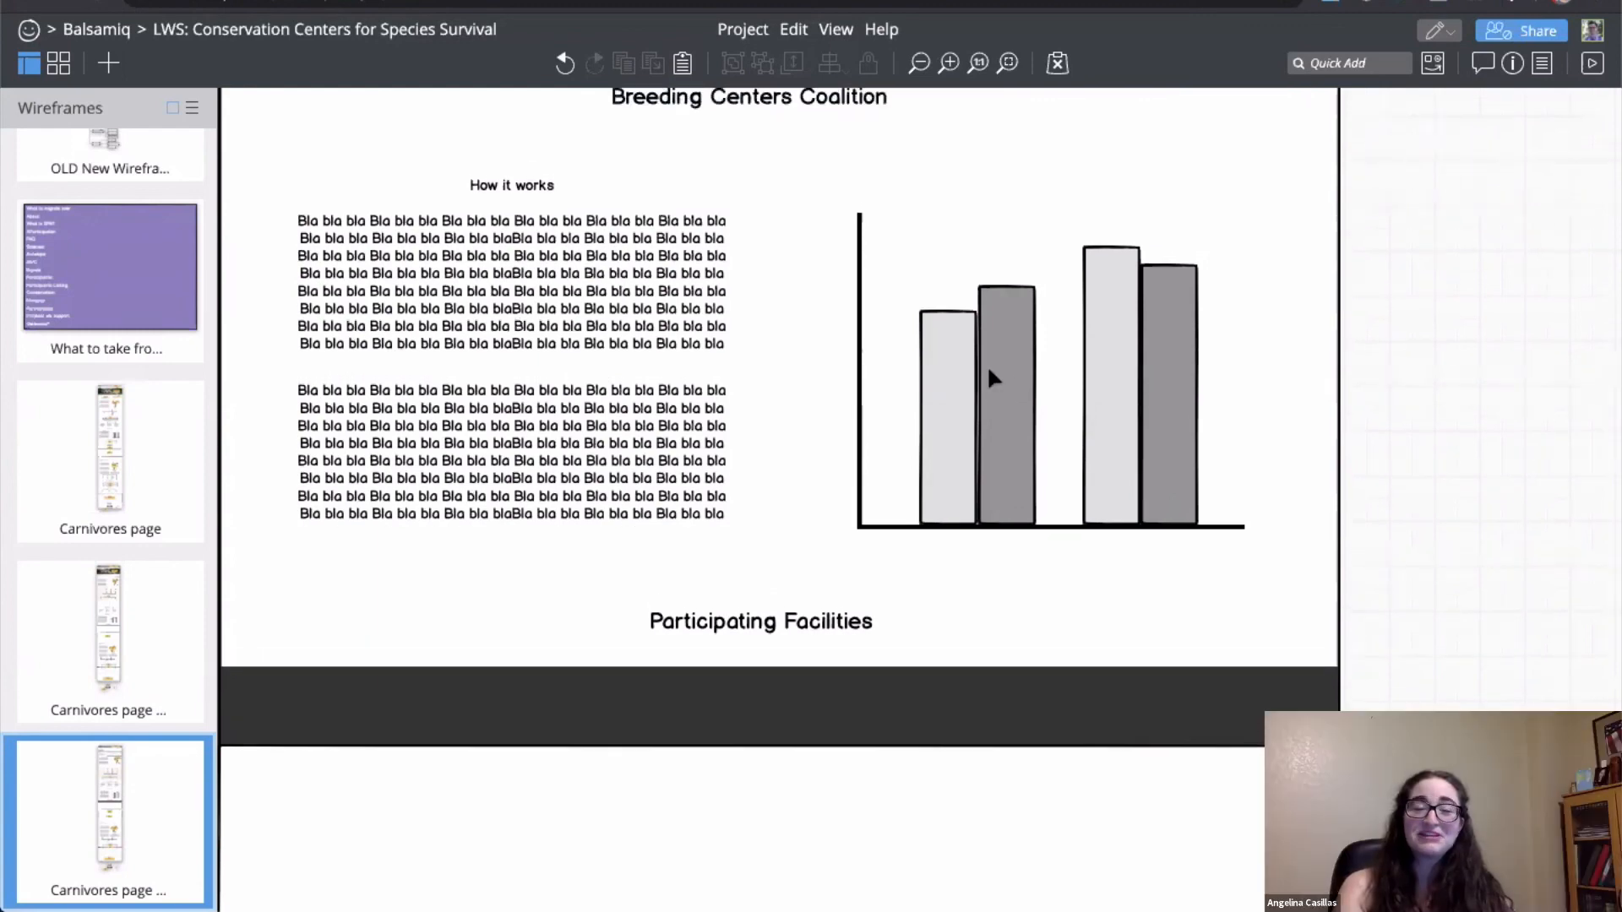
pyautogui.scroll(3, 992, 377)
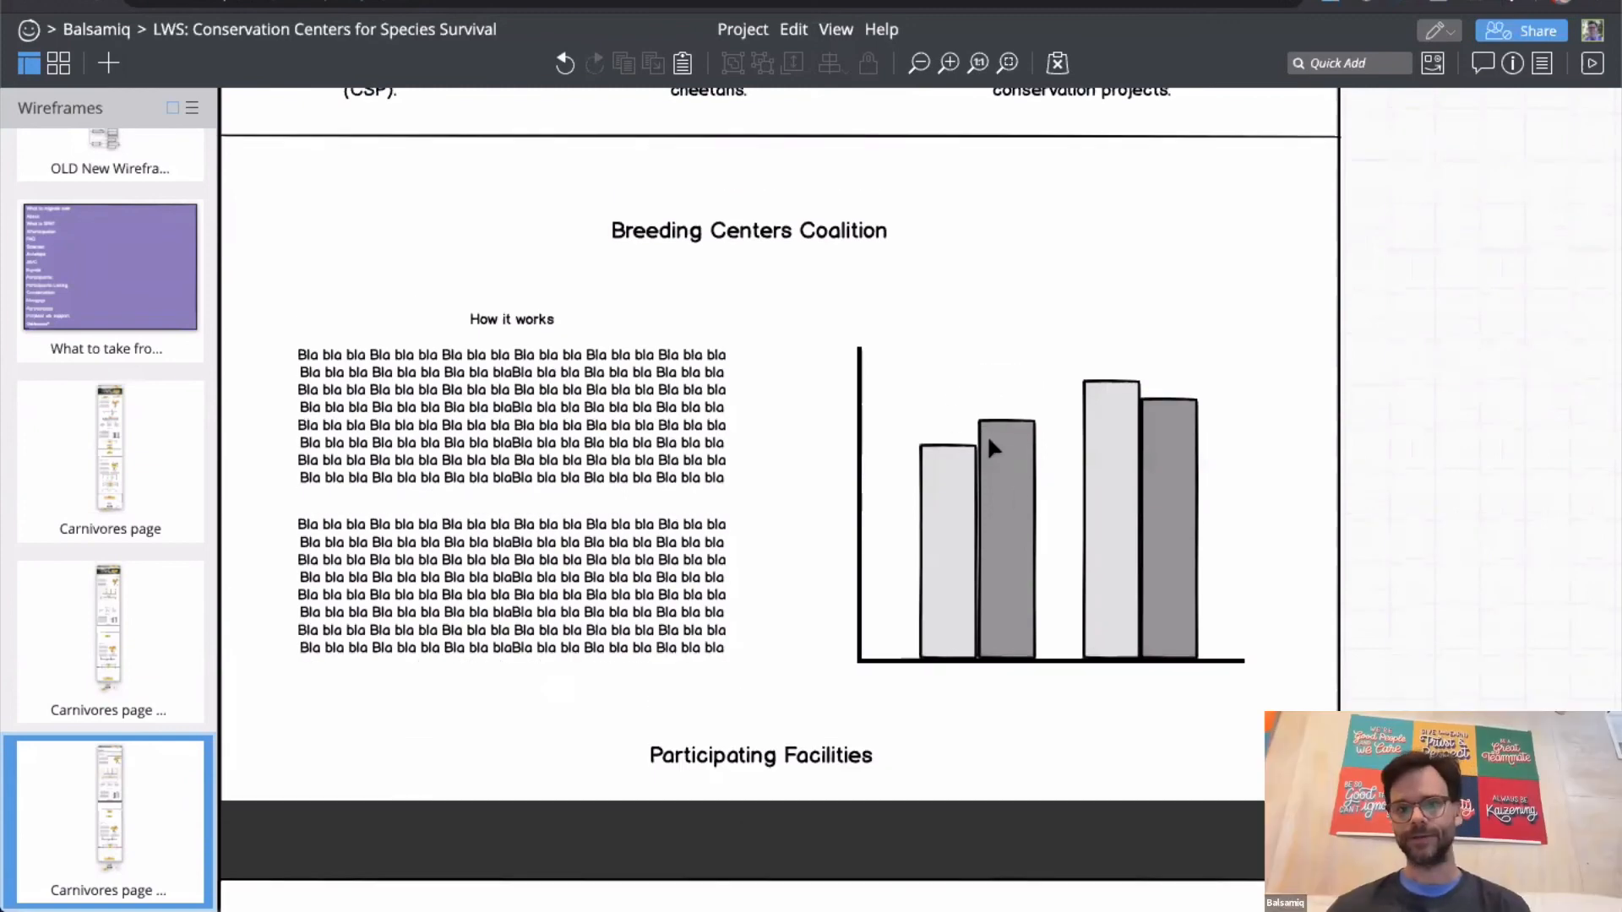
pyautogui.scroll(1, 990, 448)
pyautogui.scroll(-3, 984, 450)
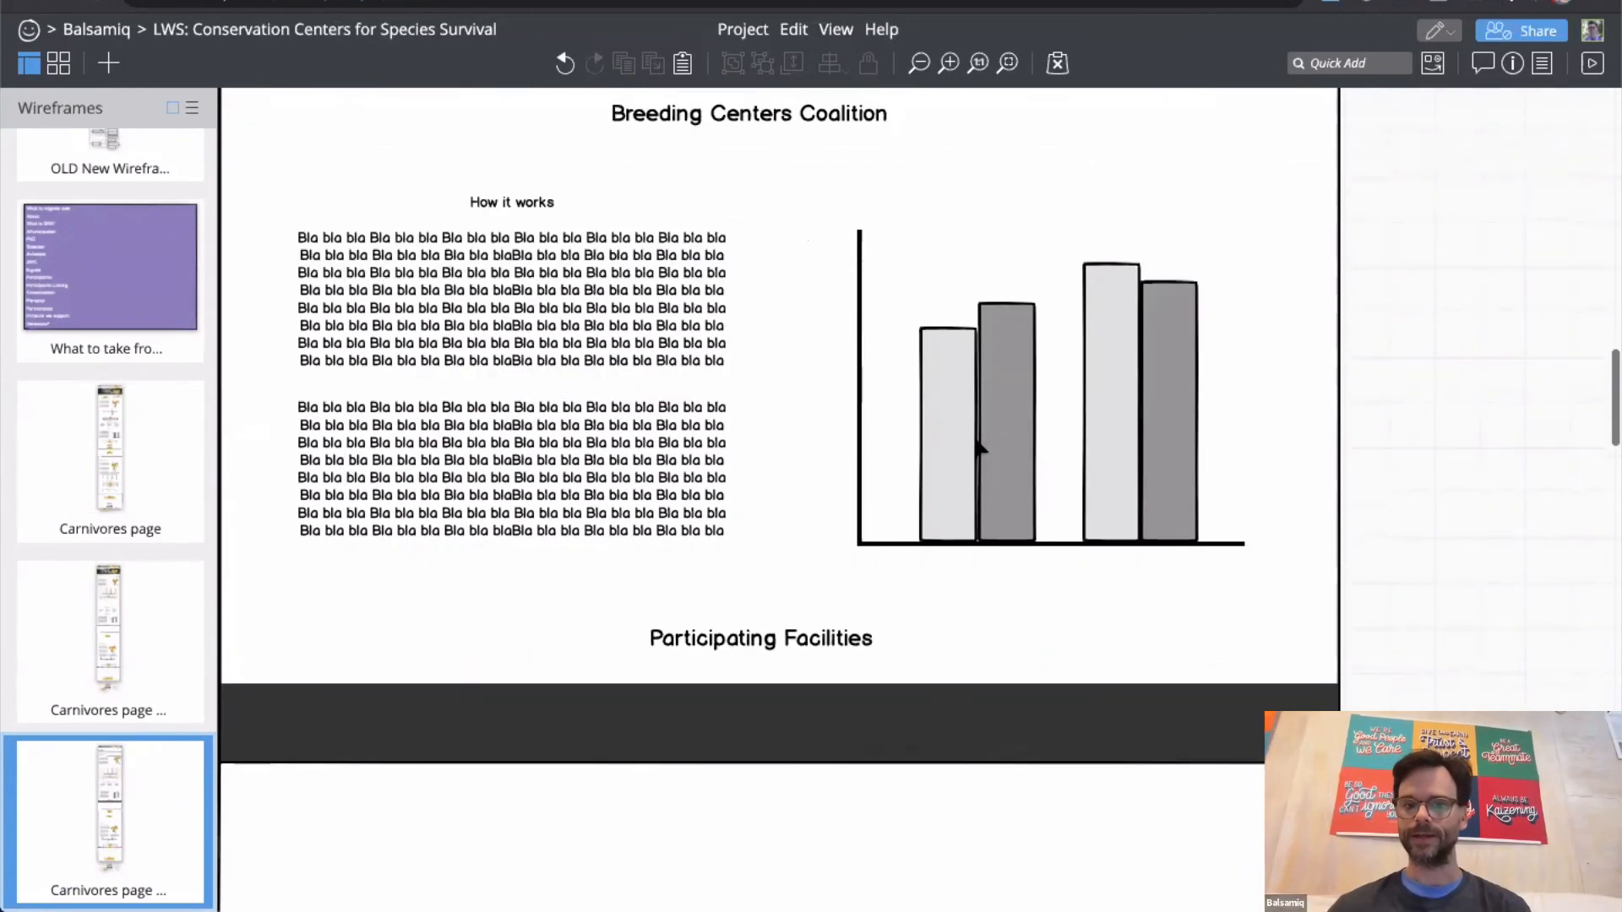
pyautogui.scroll(-2, 980, 448)
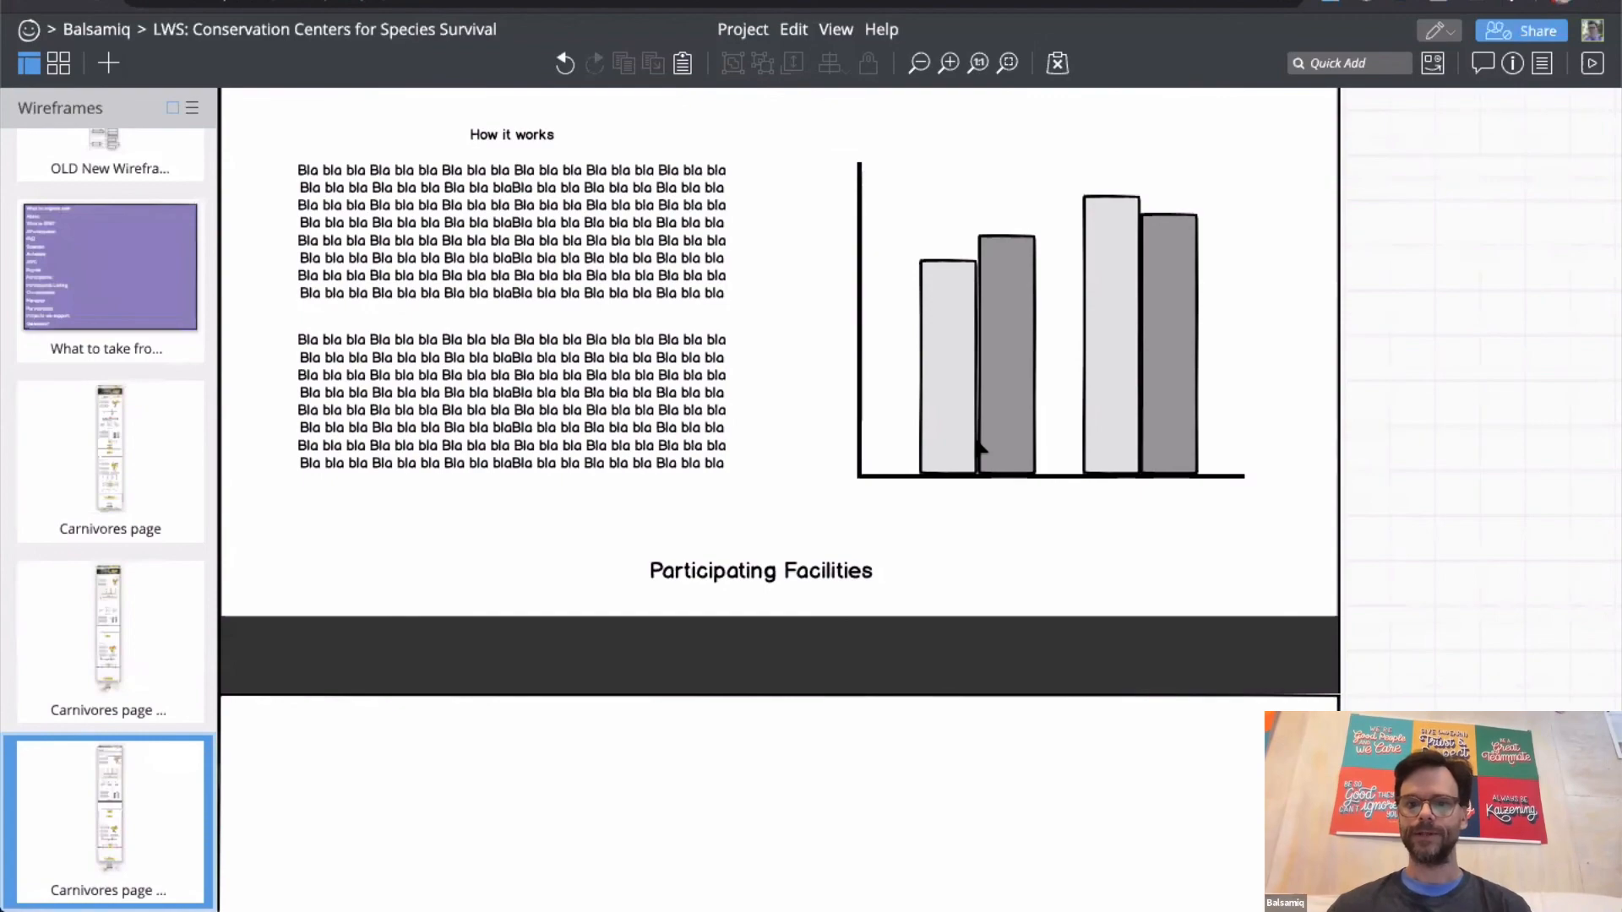
pyautogui.scroll(1, 959, 372)
pyautogui.scroll(-15, 961, 374)
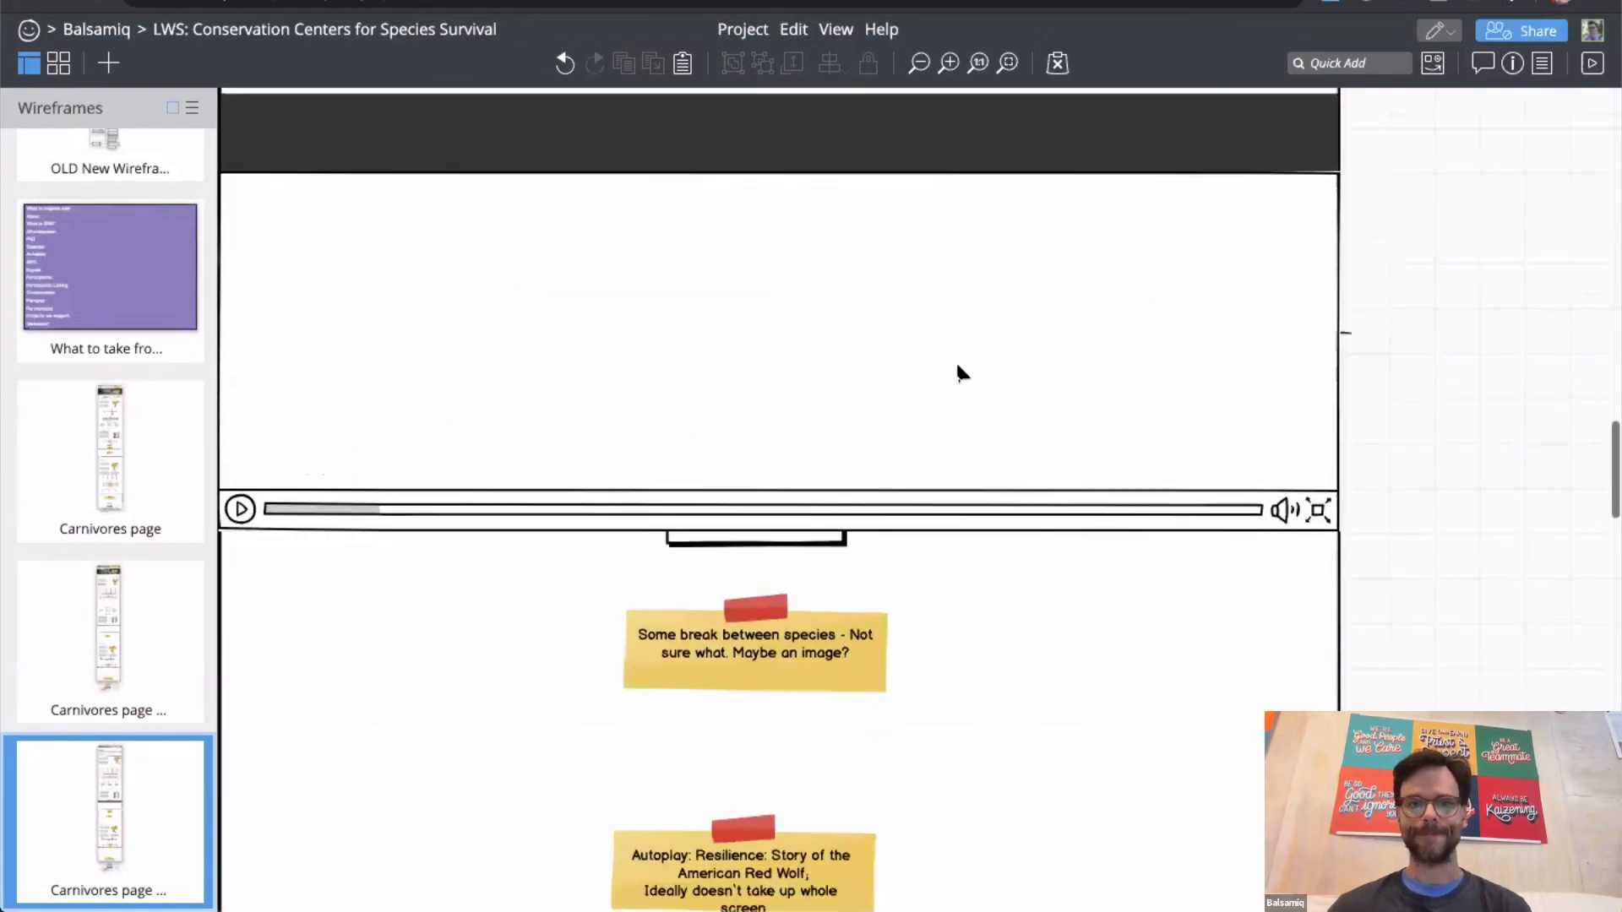
pyautogui.scroll(20, 958, 366)
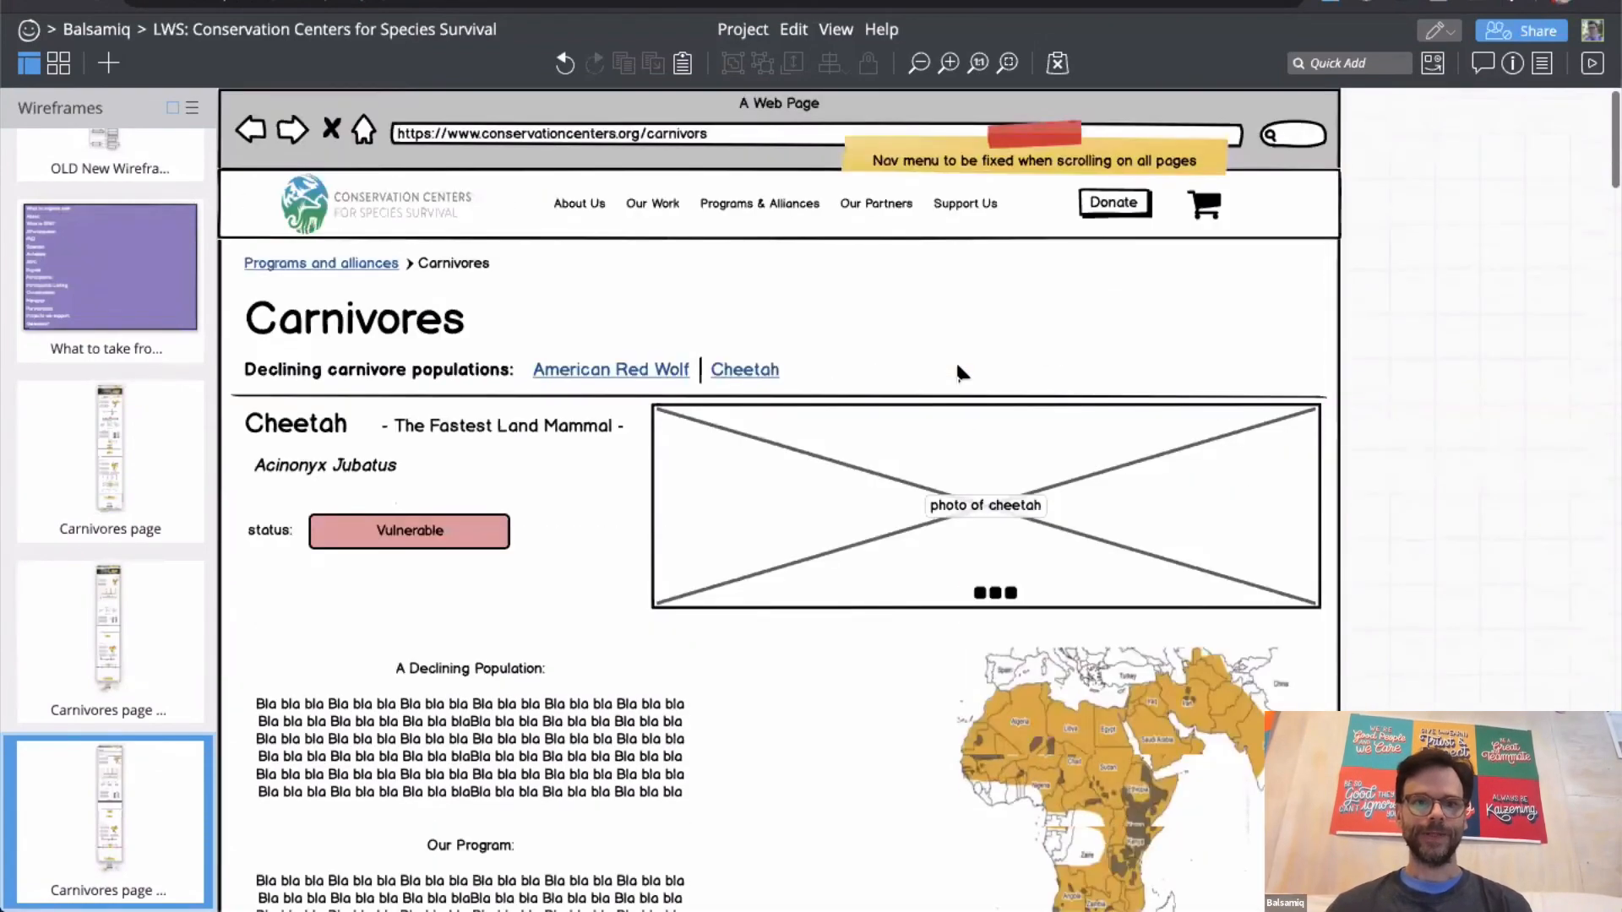
pyautogui.scroll(-1, 960, 374)
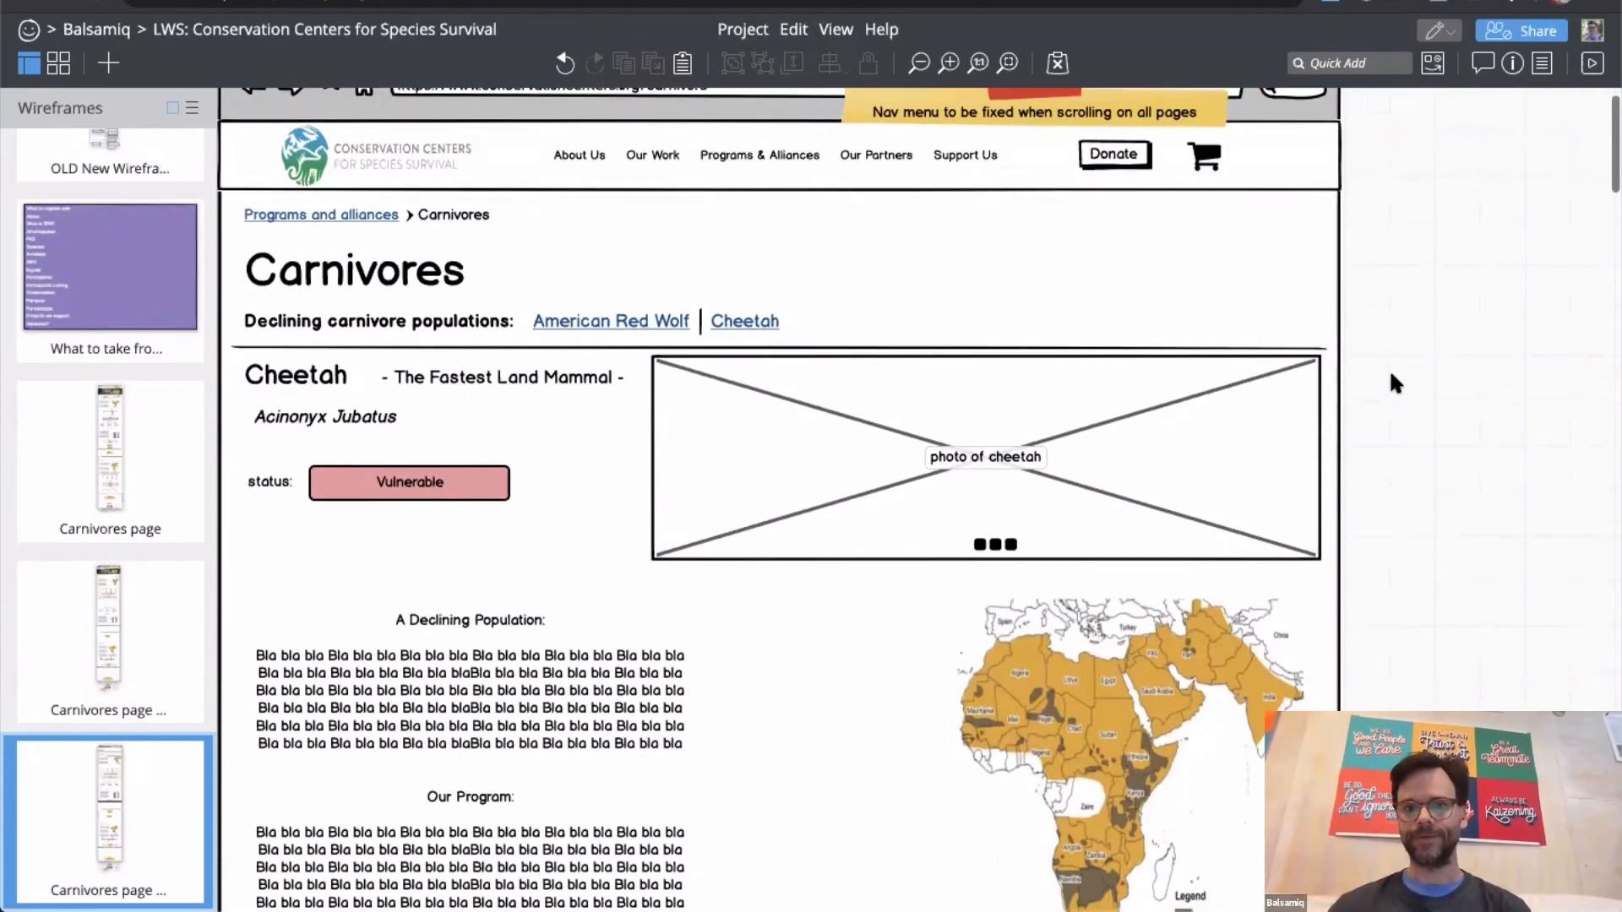
pyautogui.scroll(-1, 1390, 382)
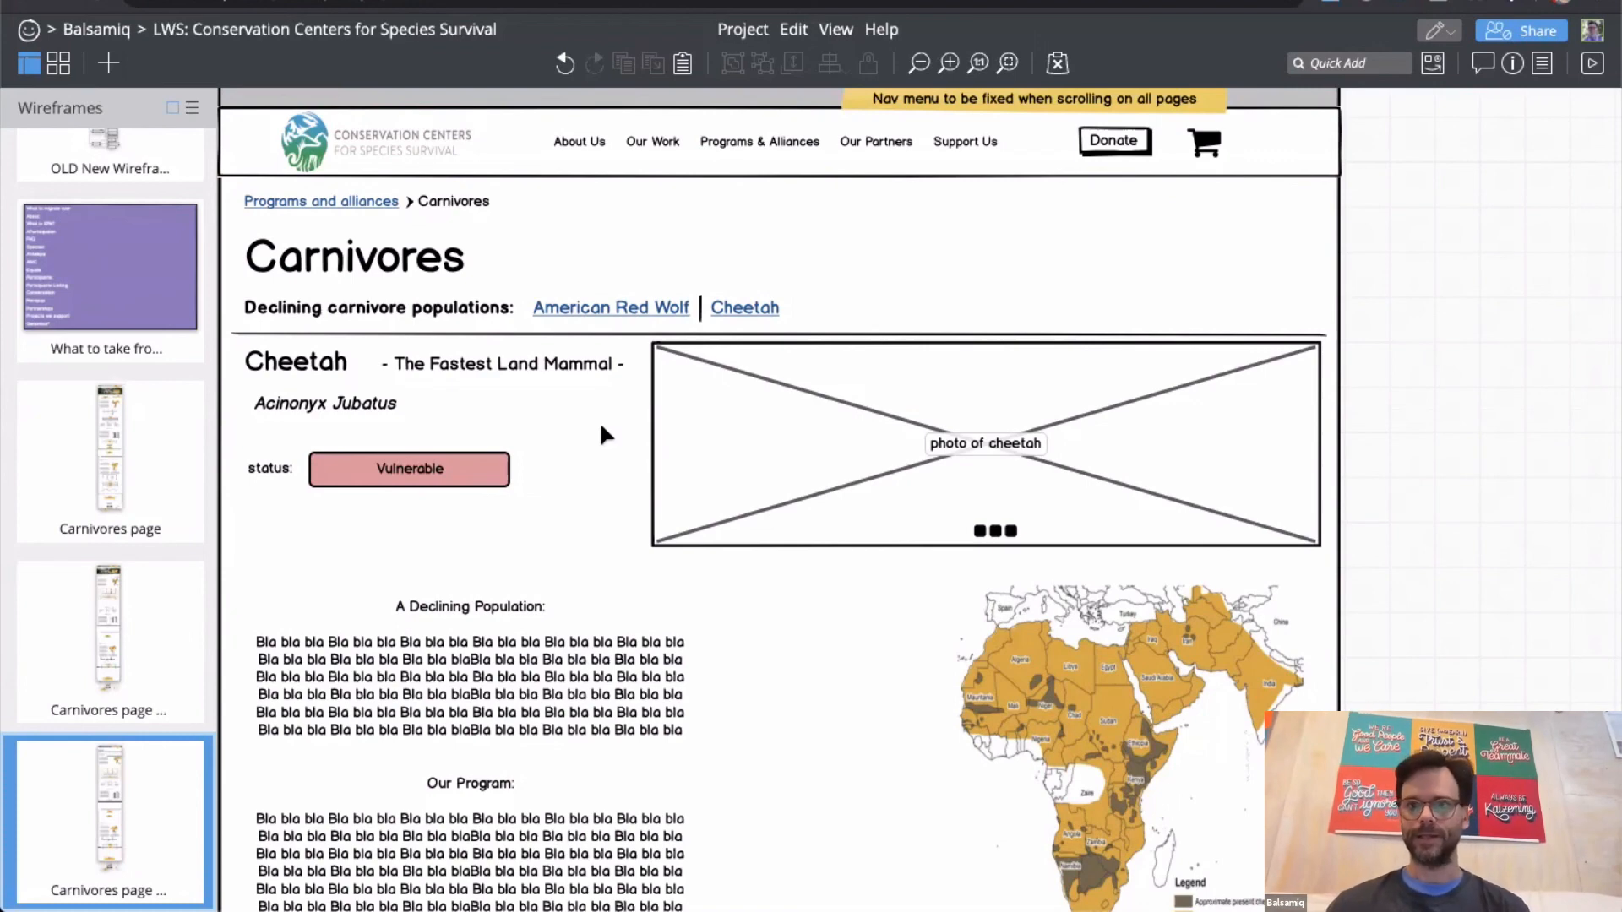
pyautogui.scroll(-1, 602, 428)
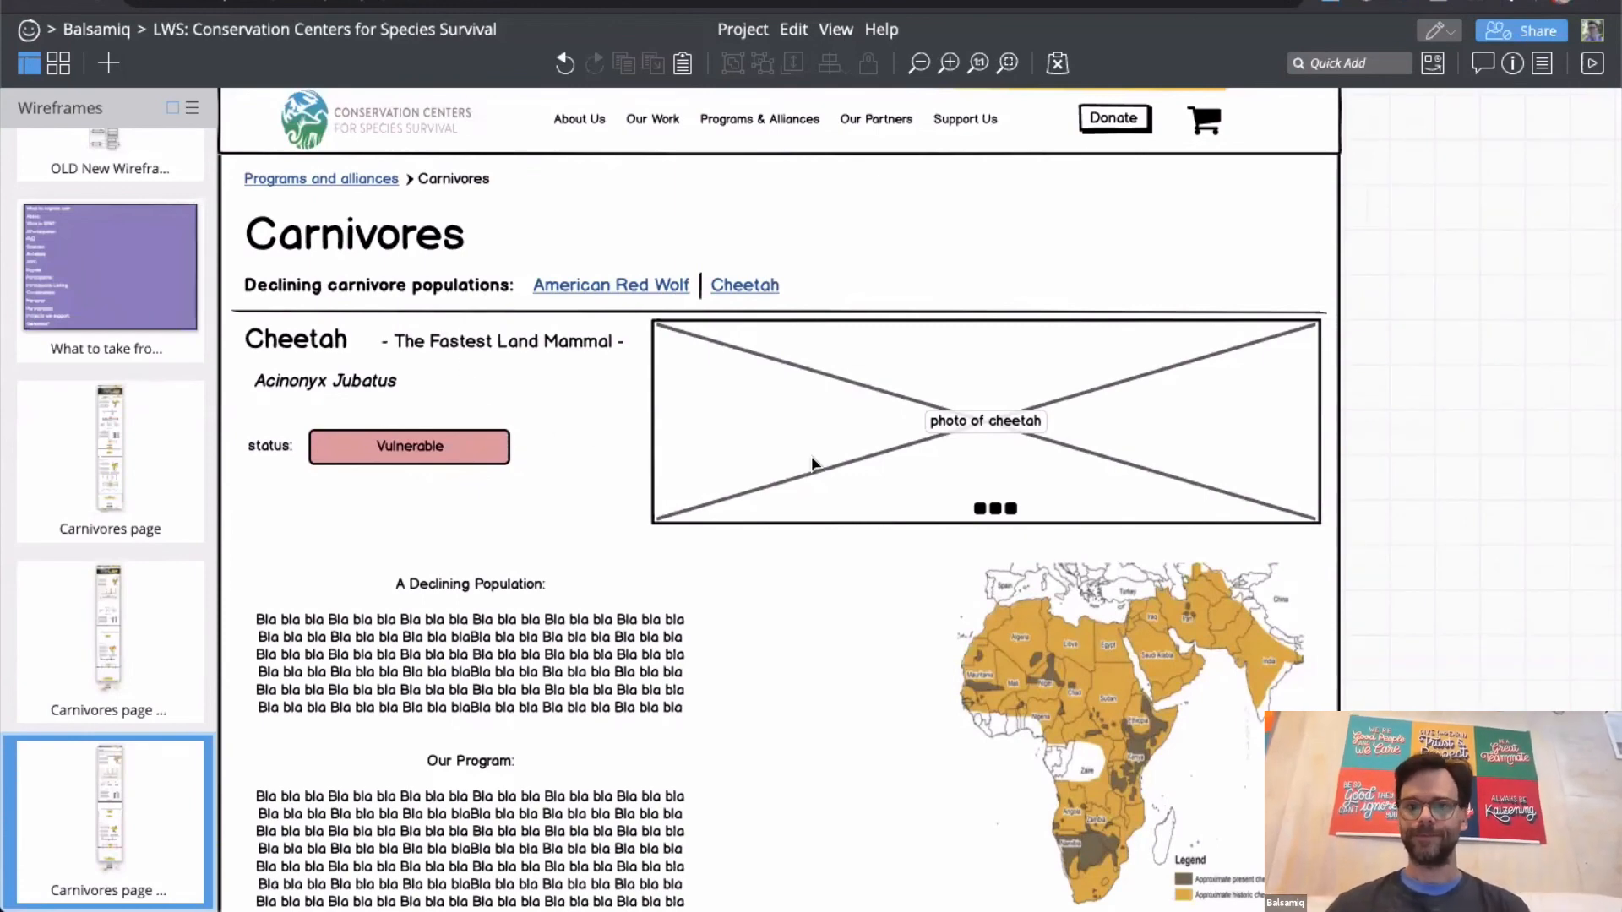
pyautogui.scroll(2, 813, 463)
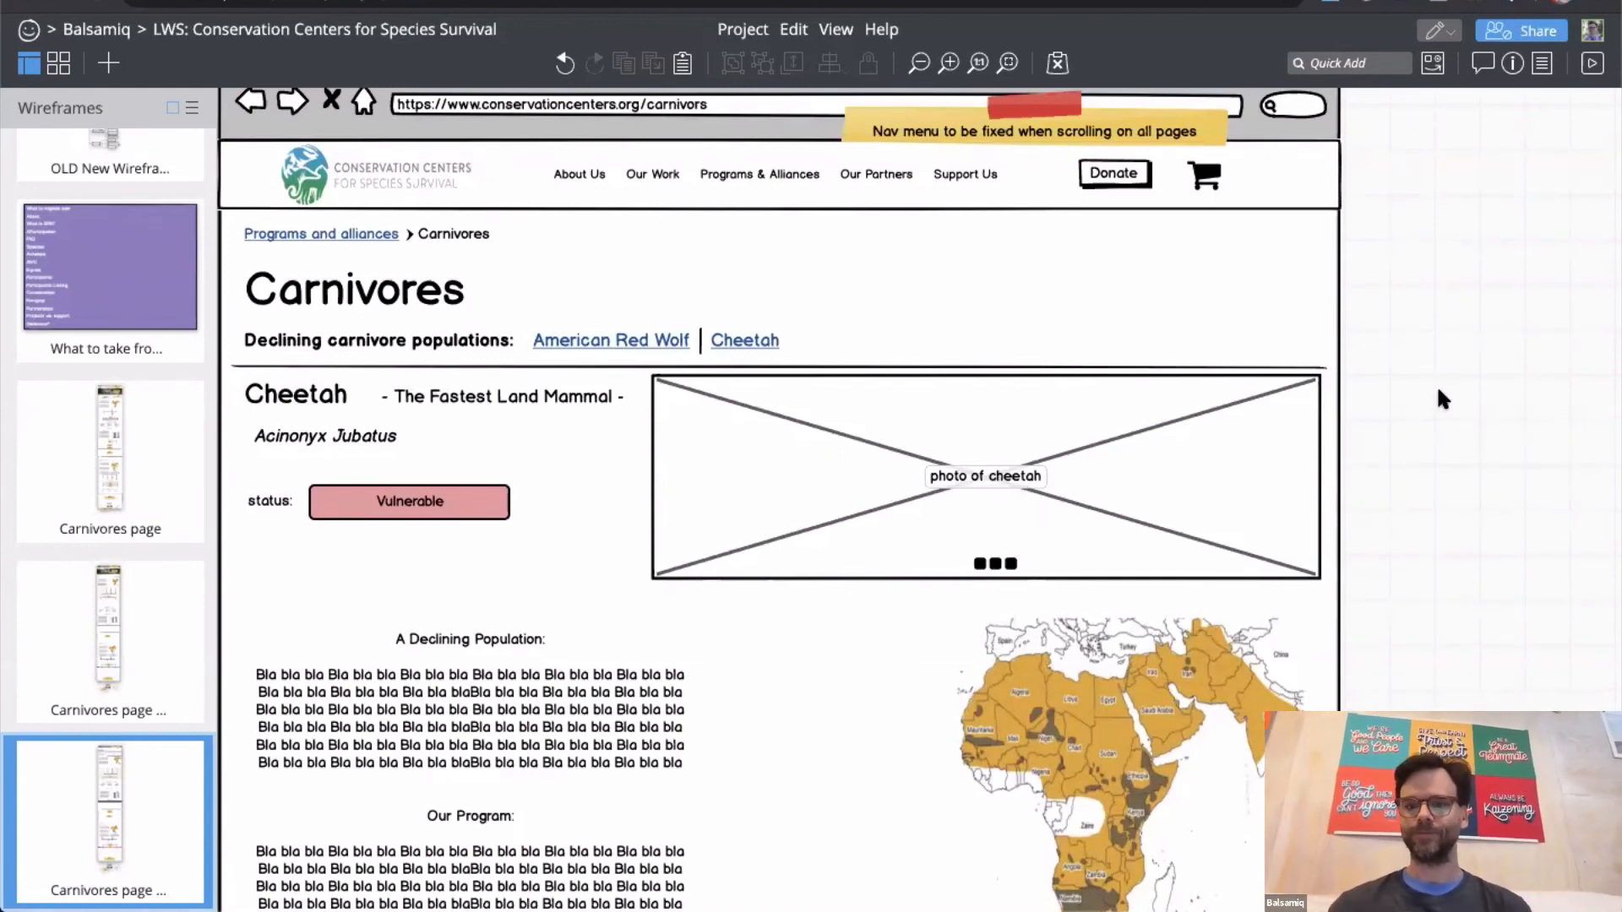
pyautogui.scroll(1, 1438, 391)
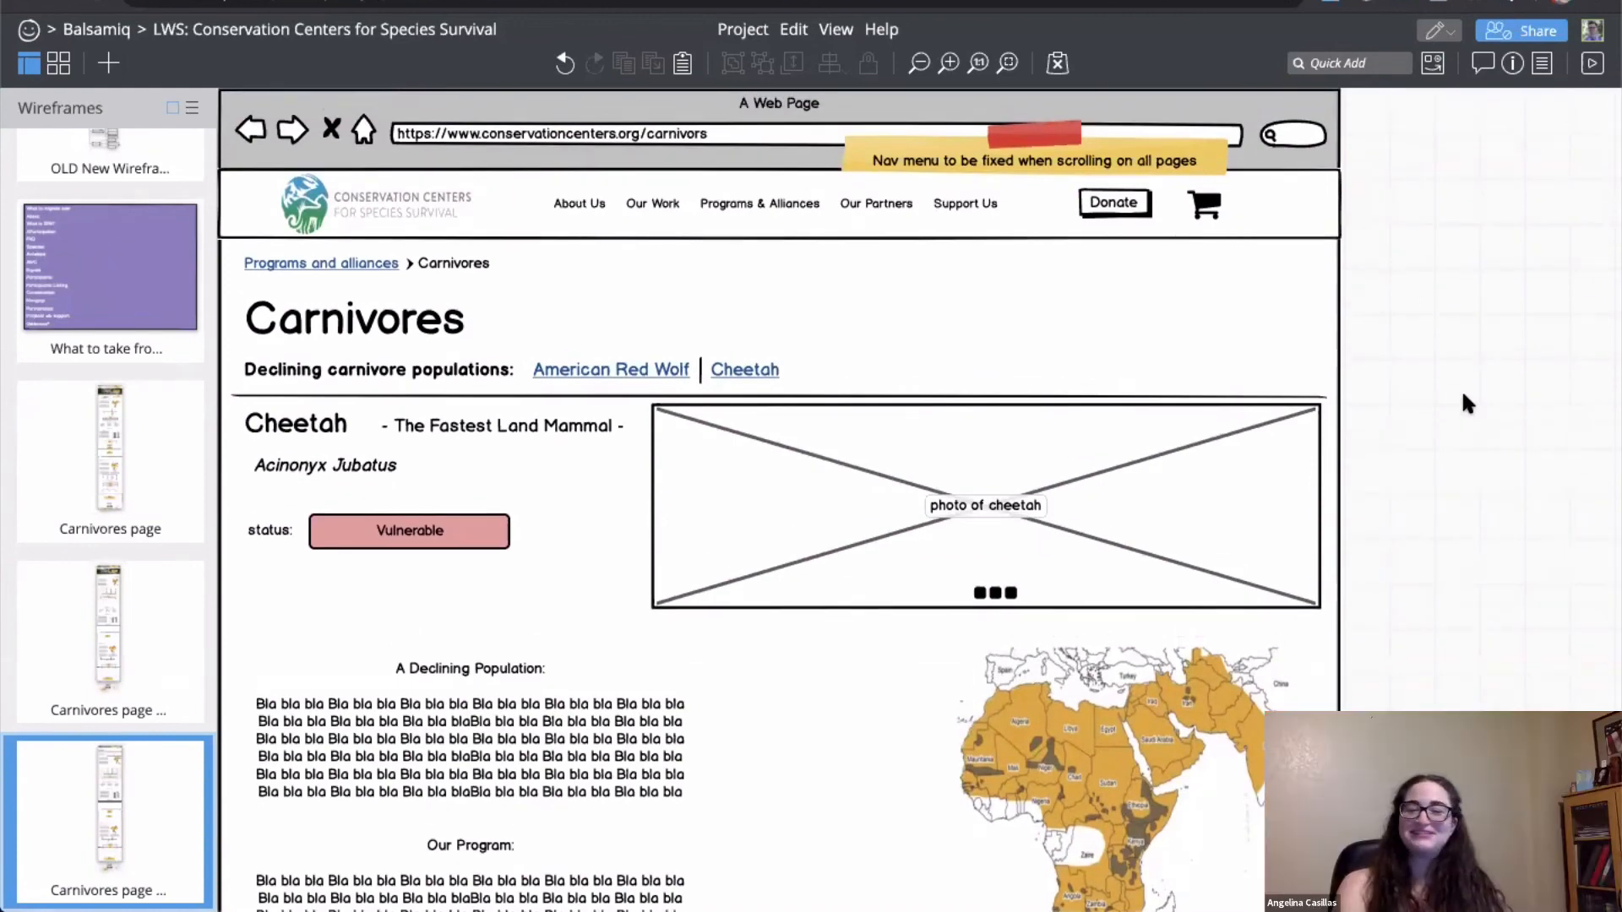